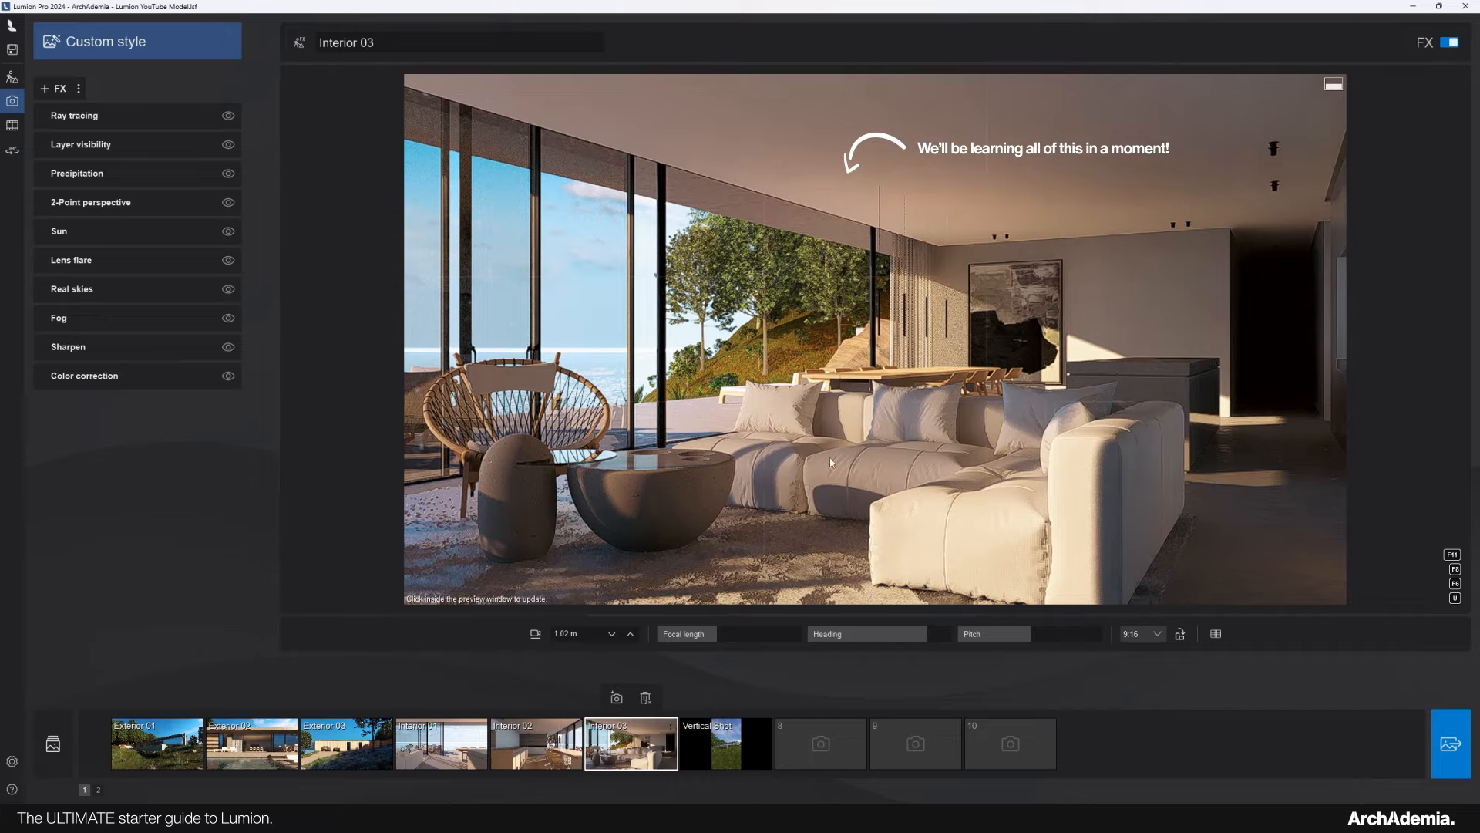
Browse the nature object library and pick an item from the Fine-detail plants category.
{"action": "middle_click_drag", "start_coordinate": [768, 416], "coordinate": [765, 423]}
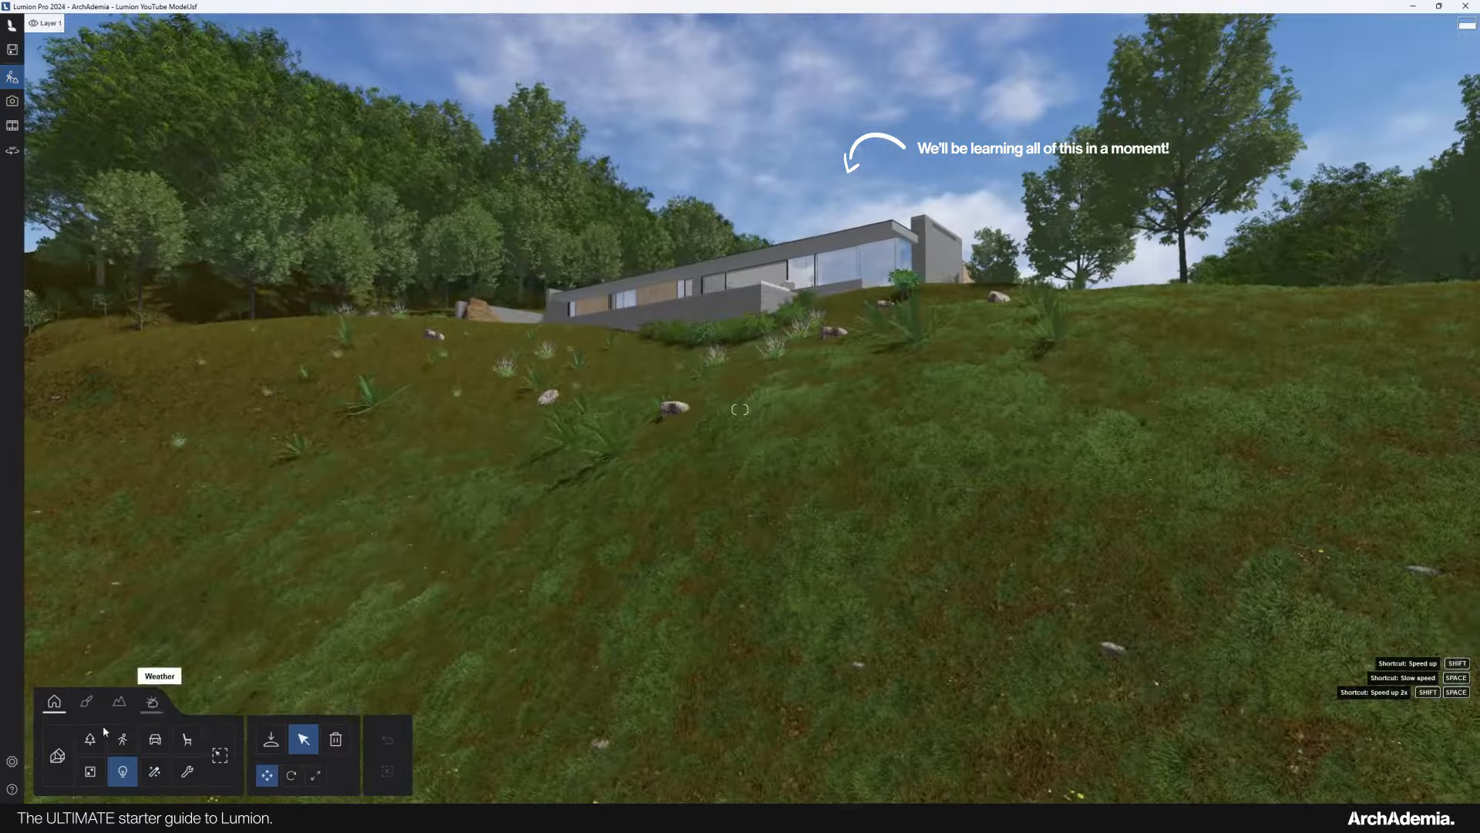
{"action": "left_click", "coordinate": [90, 738]}
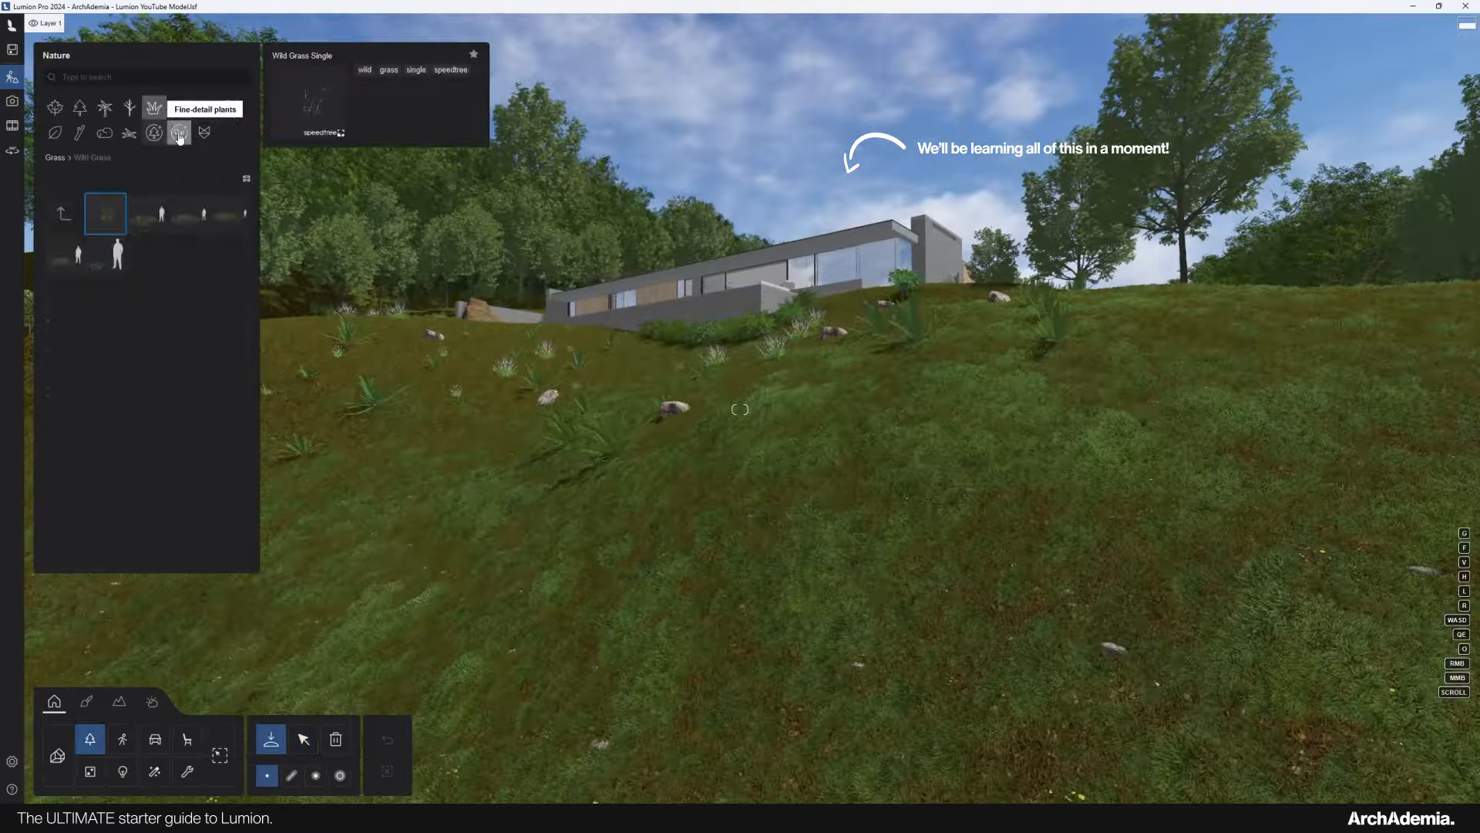
{"action": "left_click", "coordinate": [179, 132]}
{"action": "left_click", "coordinate": [228, 254]}
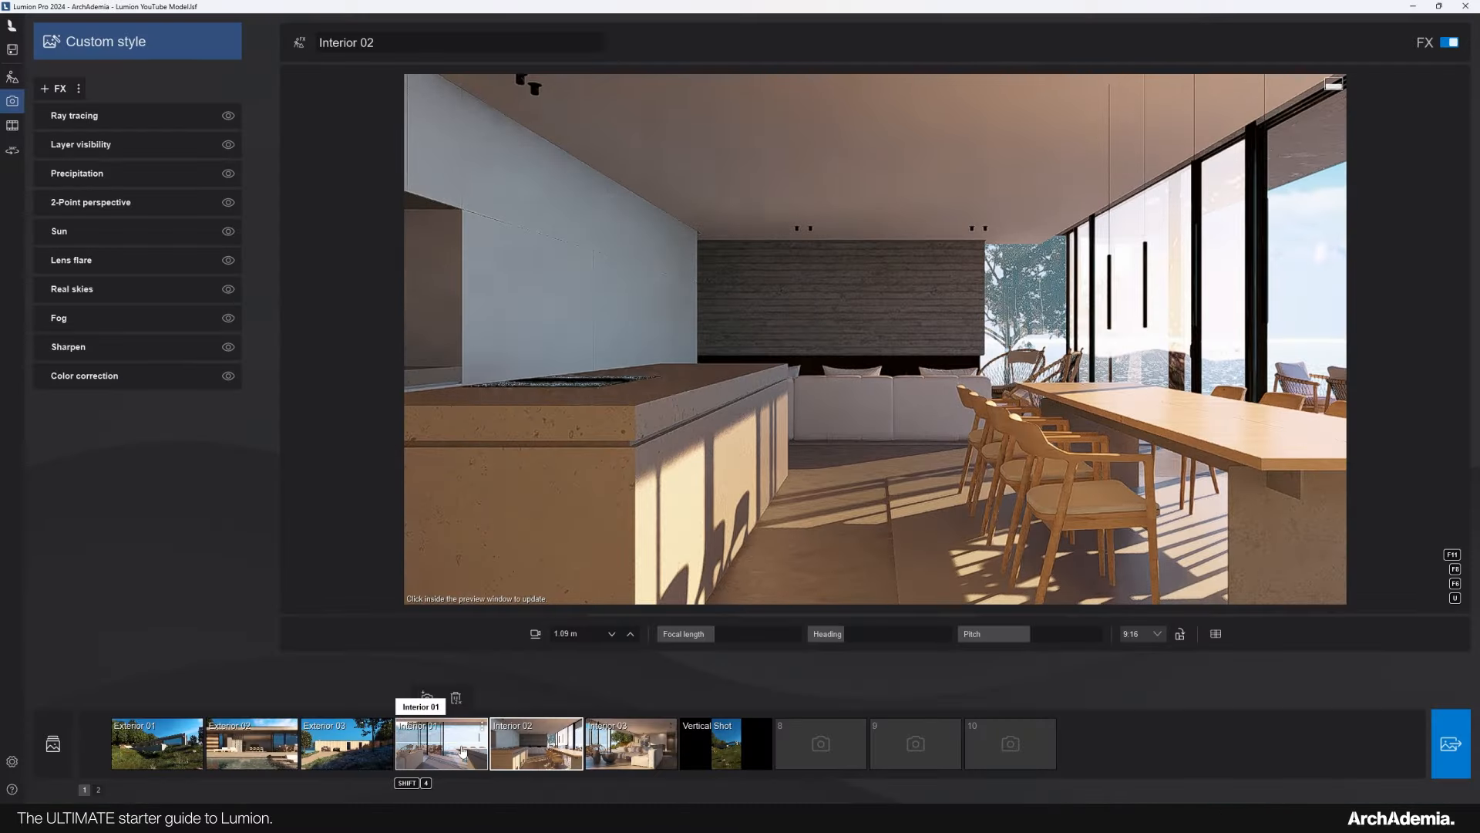
View the saved Exterior 03 and Exterior 01 photo shots and open the photo rendering options.
{"action": "left_click", "coordinate": [340, 744]}
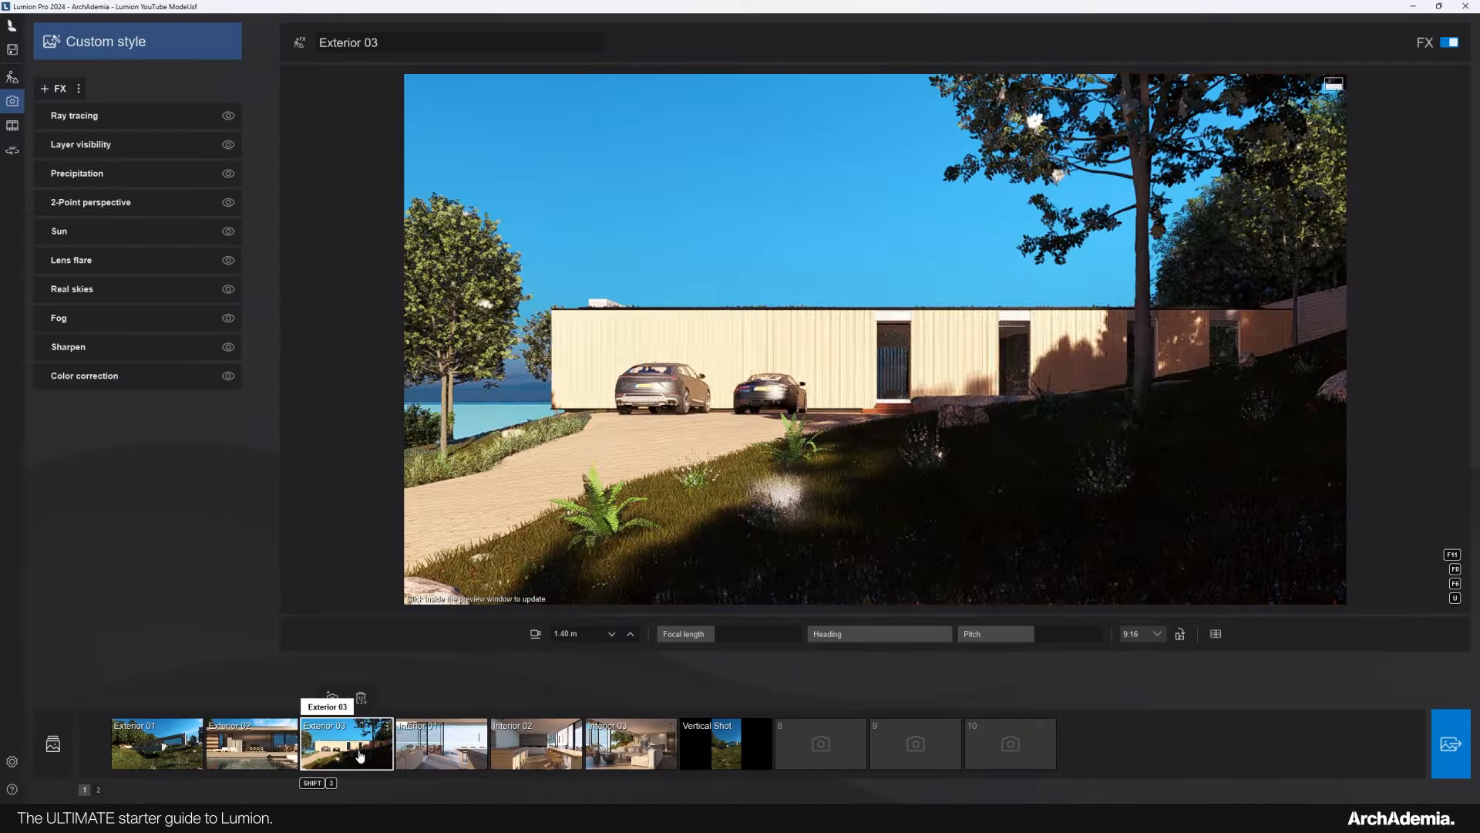
{"action": "left_click", "coordinate": [163, 745]}
{"action": "left_click", "coordinate": [1463, 759]}
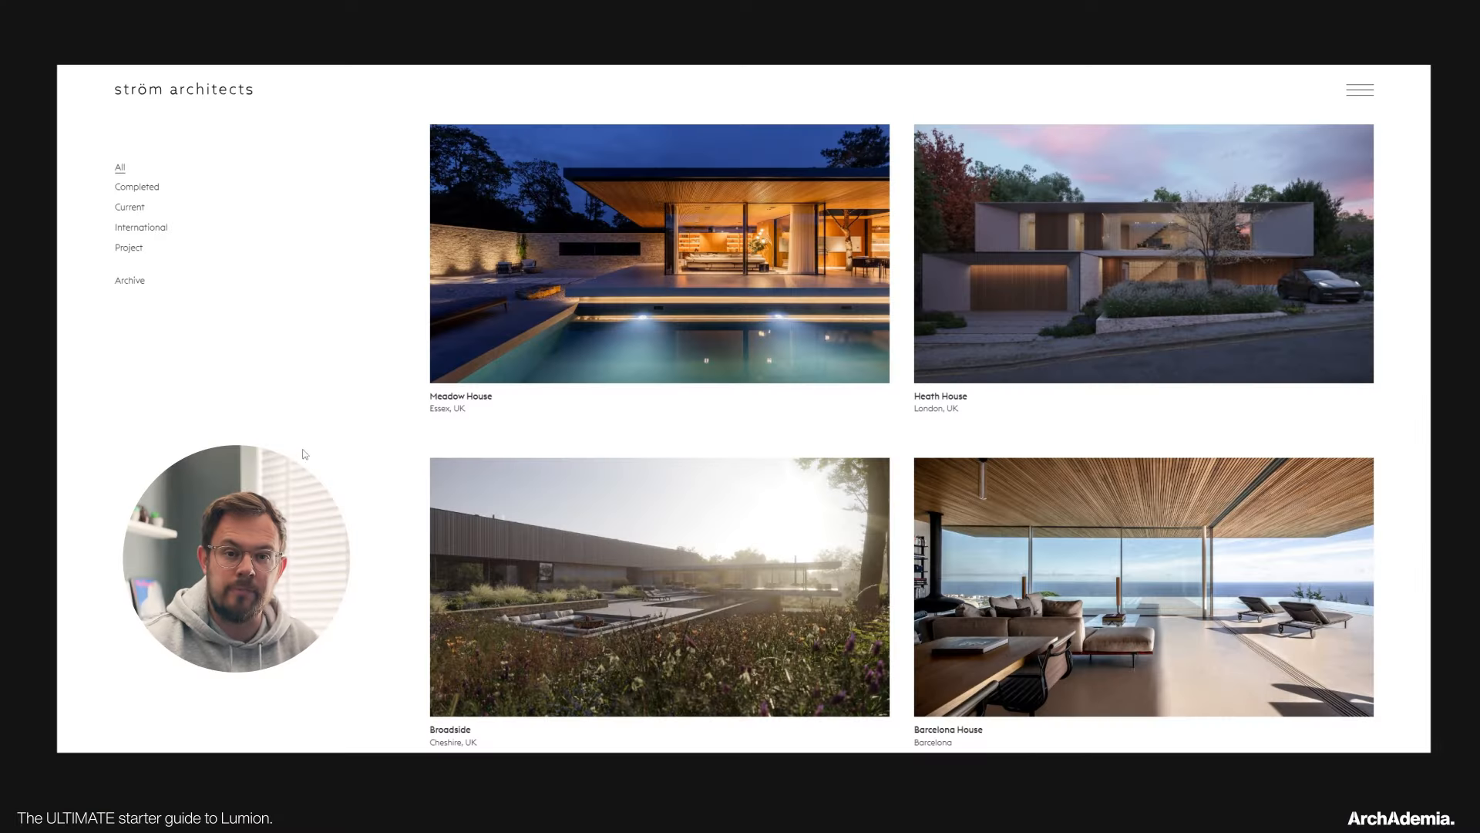
Browse the full project gallery on the Ström Architects website for house references.
{"action": "scroll", "coordinate": [301, 457], "scroll_direction": "down", "scroll_amount": 9}
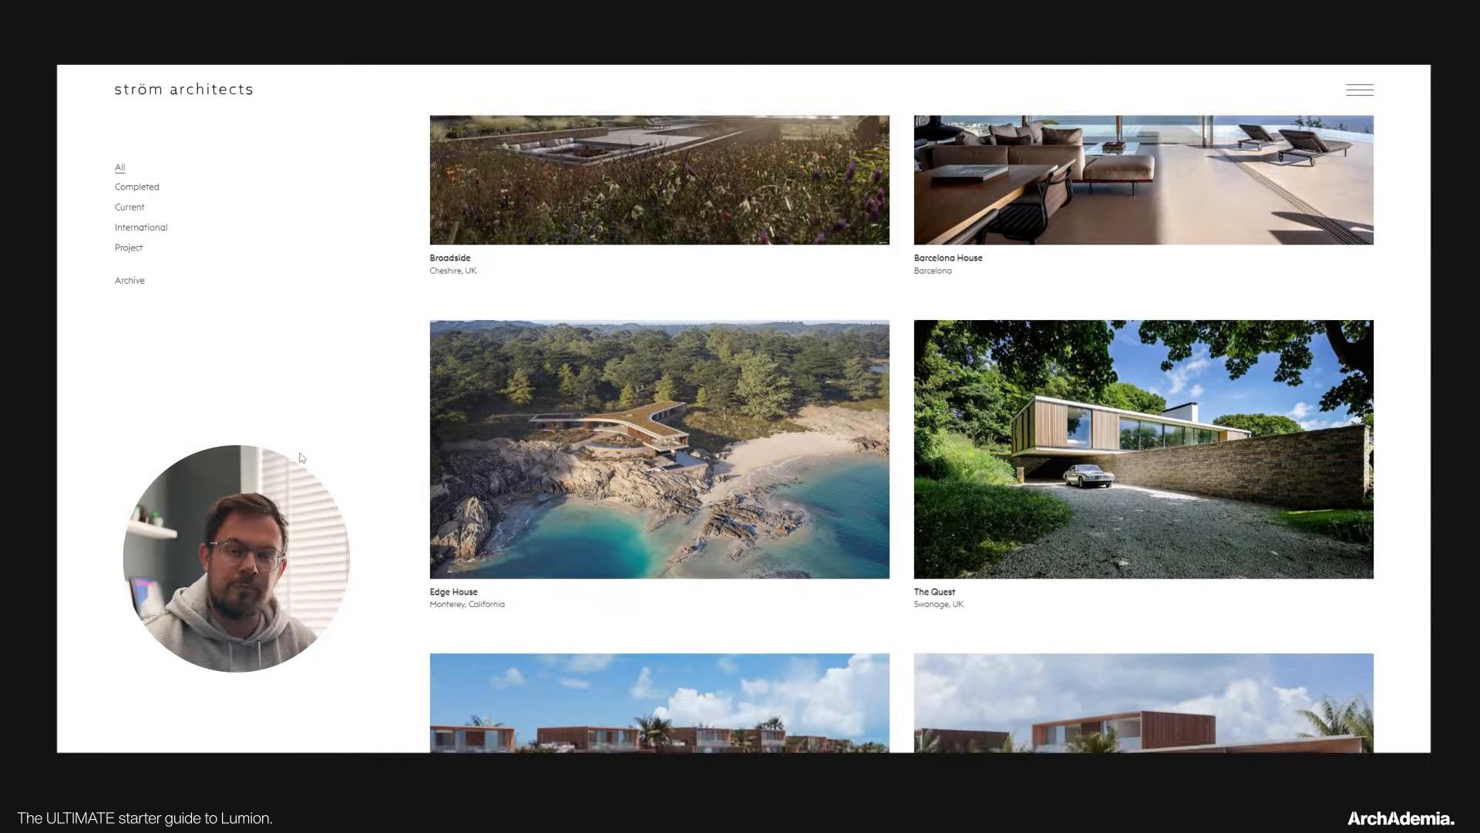
{"action": "scroll", "coordinate": [302, 457], "scroll_direction": "down", "scroll_amount": 12}
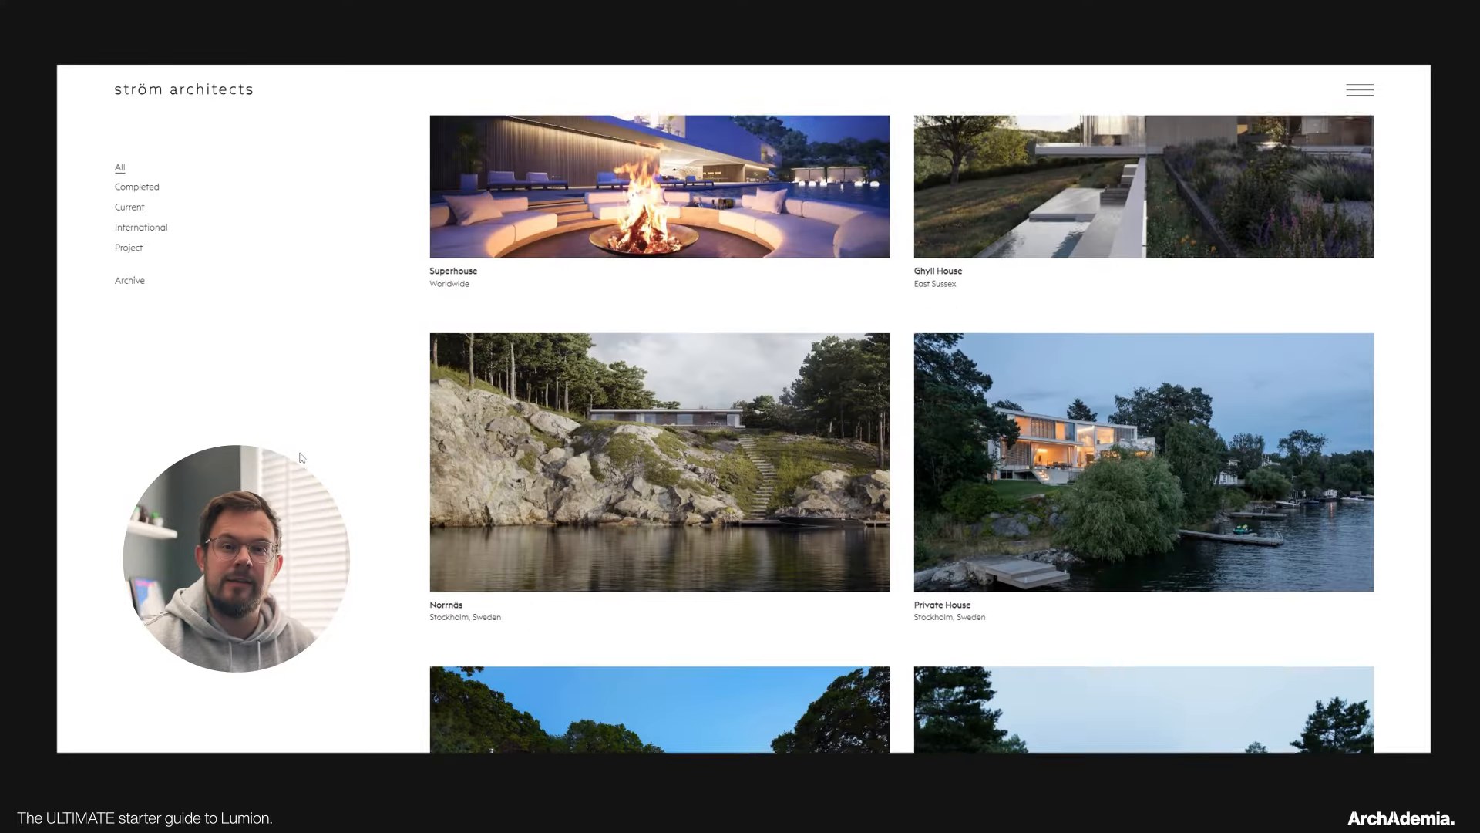
{"action": "scroll", "coordinate": [302, 457], "scroll_direction": "down", "scroll_amount": 12}
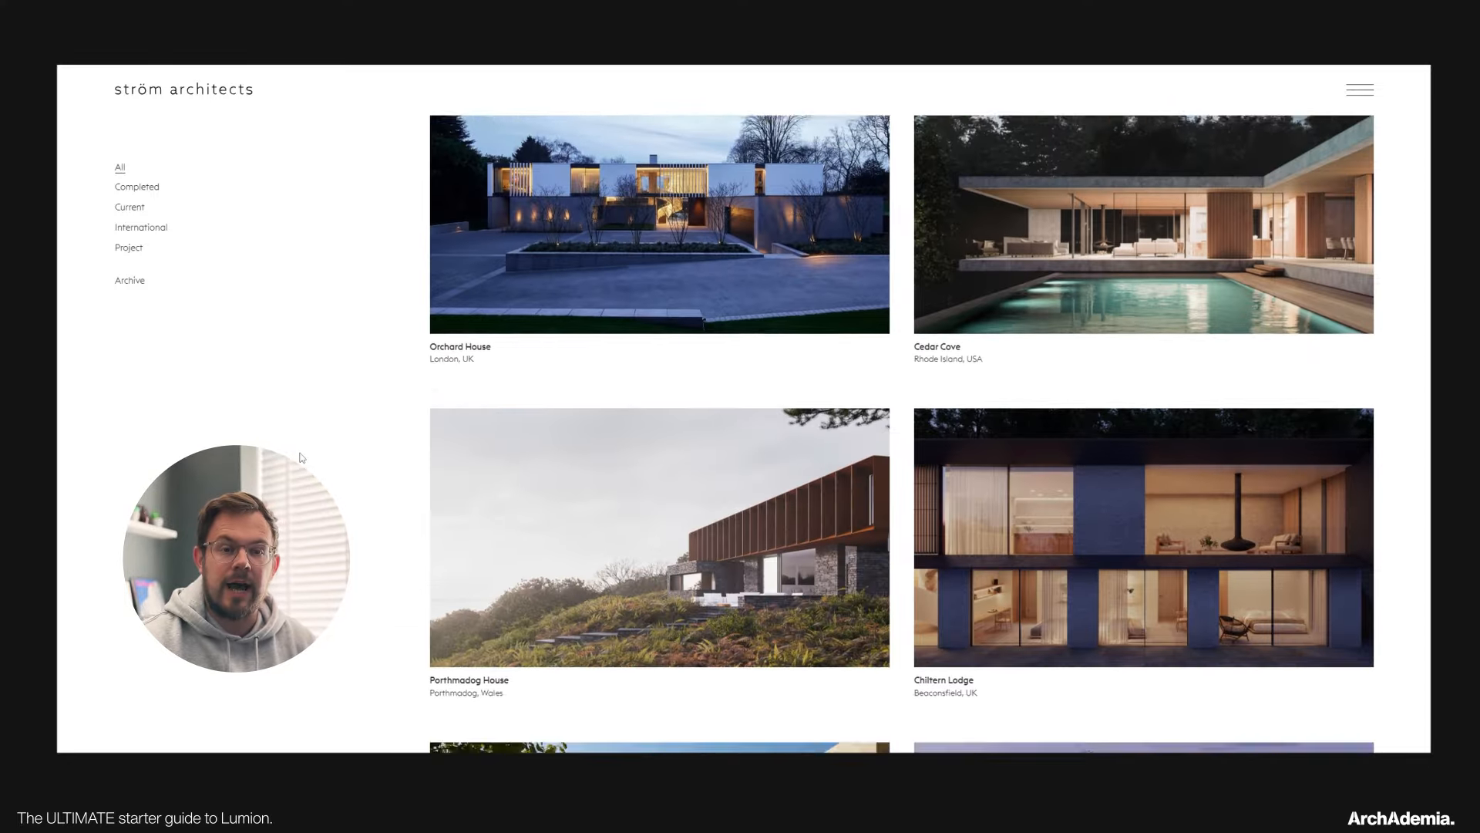
{"action": "scroll", "coordinate": [300, 457], "scroll_direction": "down", "scroll_amount": 12}
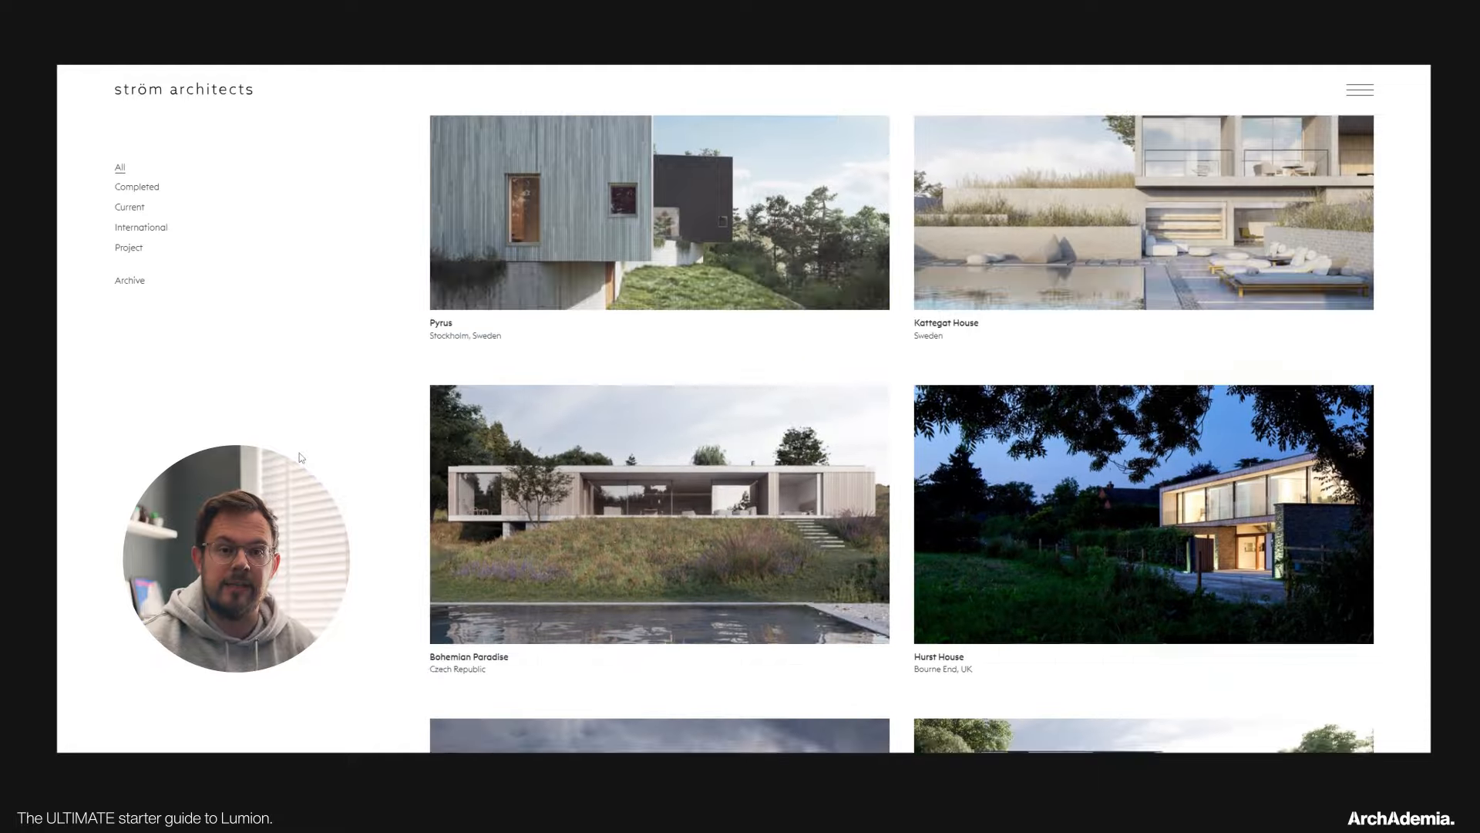
{"action": "scroll", "coordinate": [300, 457], "scroll_direction": "down", "scroll_amount": 10}
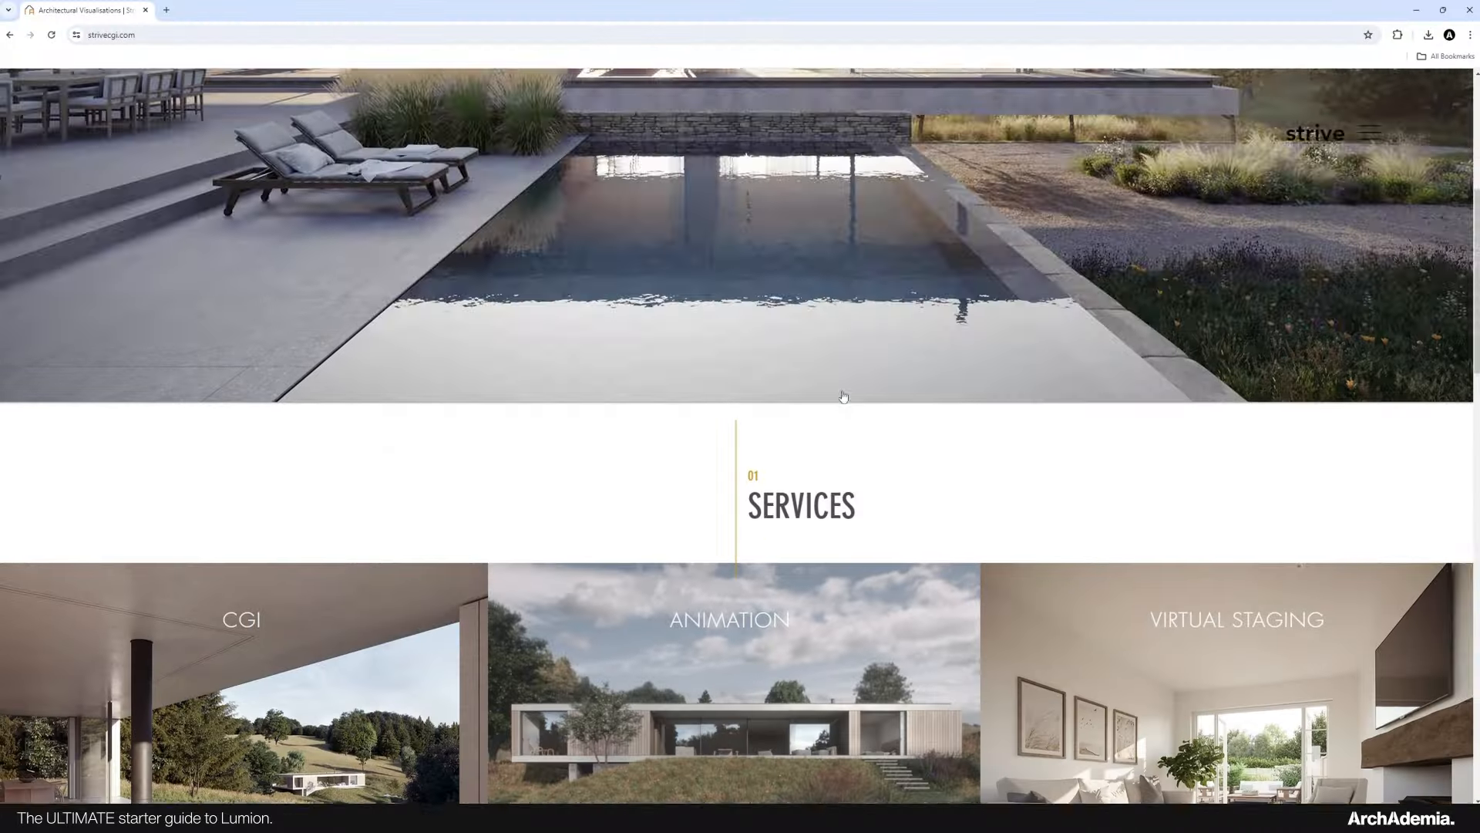
Look through the services, projects and about sections of the Strive CGI homepage.
{"action": "scroll", "coordinate": [324, 450], "scroll_direction": "down", "scroll_amount": 5}
{"action": "scroll", "coordinate": [311, 441], "scroll_direction": "down", "scroll_amount": 6}
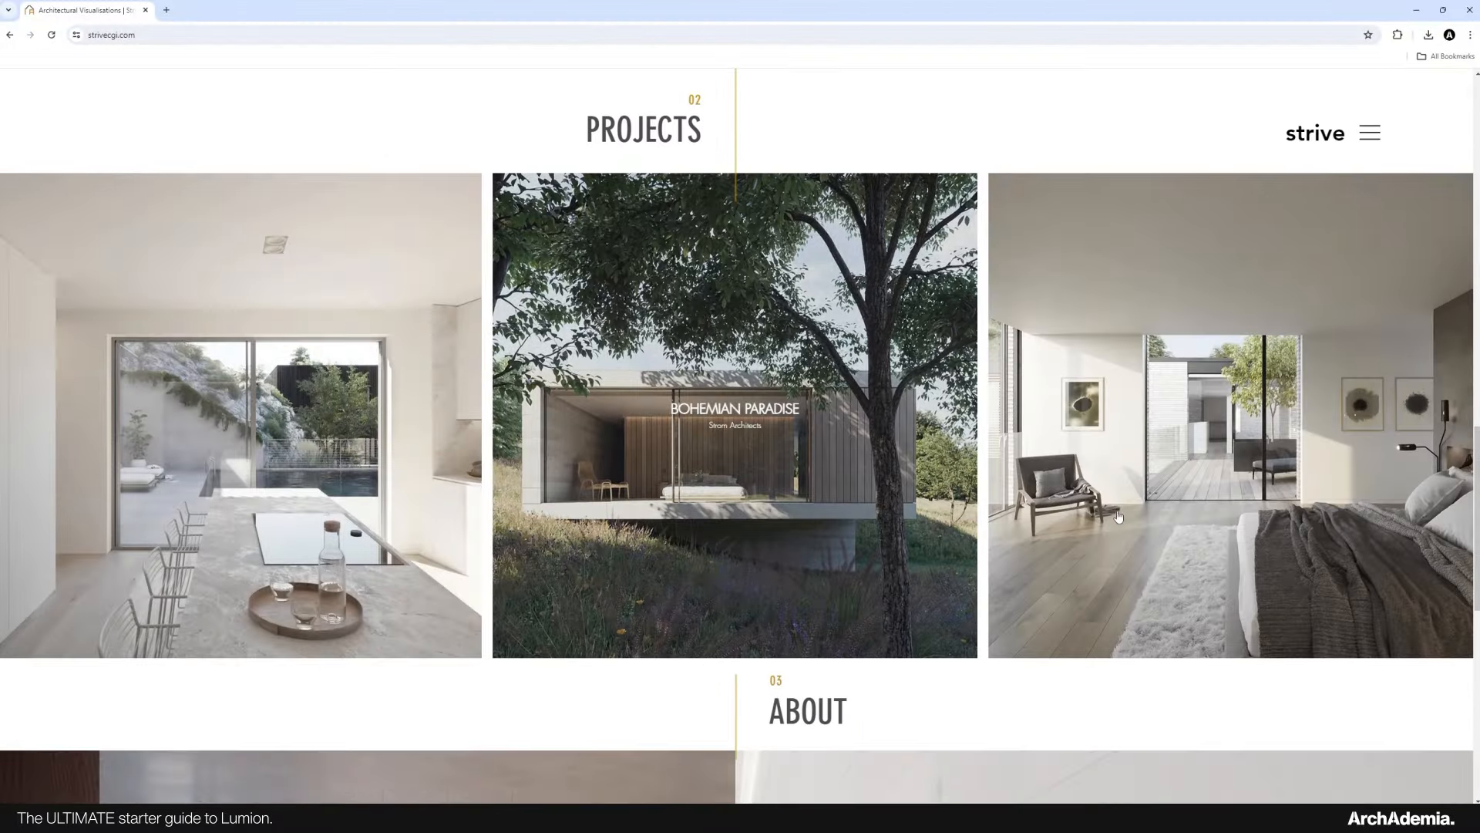
{"action": "scroll", "coordinate": [523, 505], "scroll_direction": "down", "scroll_amount": 5}
{"action": "scroll", "coordinate": [540, 505], "scroll_direction": "down", "scroll_amount": 2}
{"action": "scroll", "coordinate": [572, 505], "scroll_direction": "up", "scroll_amount": 9}
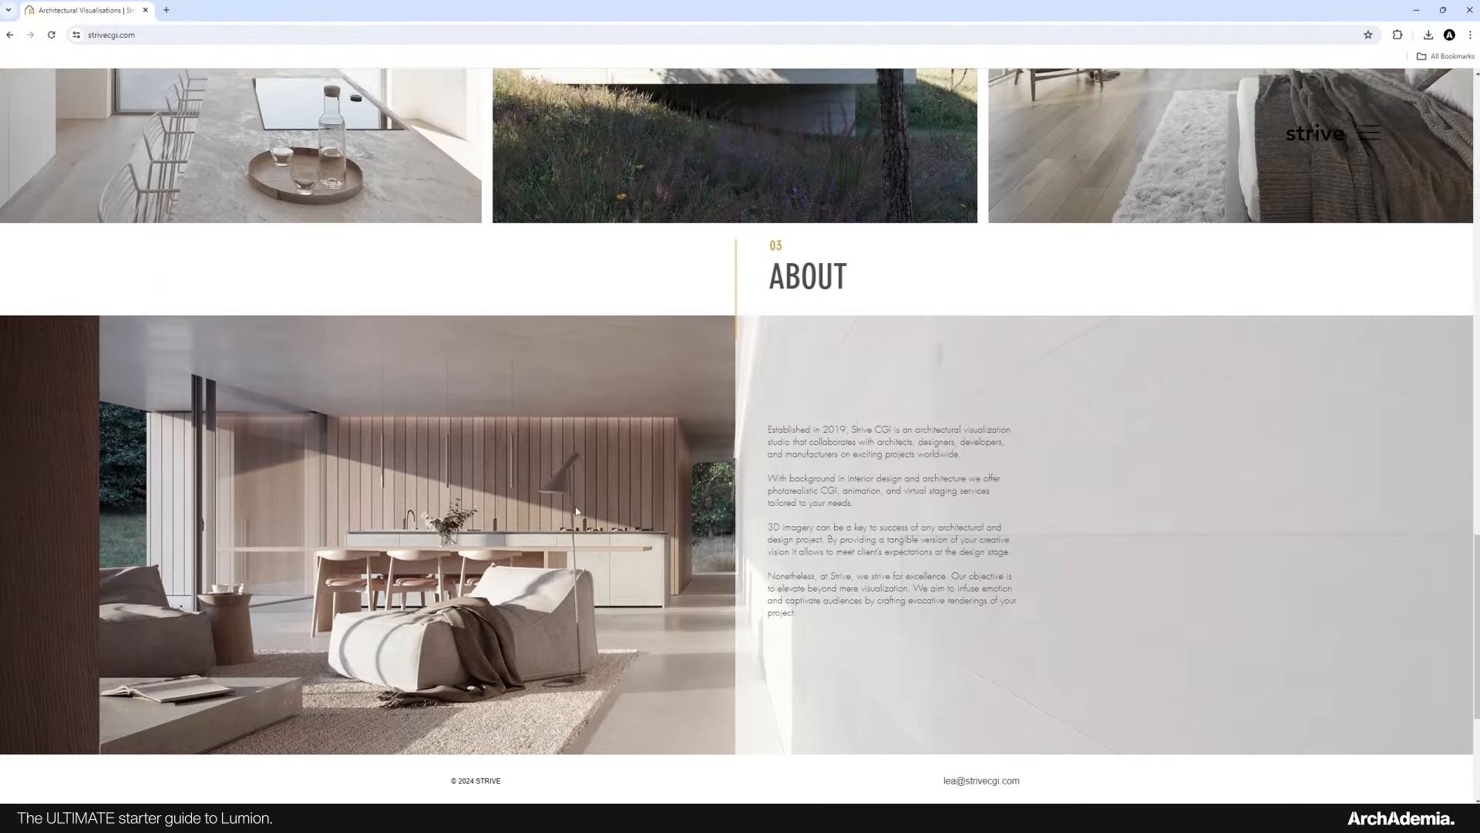
Open the Strive CGI projects page and look through its architectural renderings.
{"action": "left_click", "coordinate": [355, 526]}
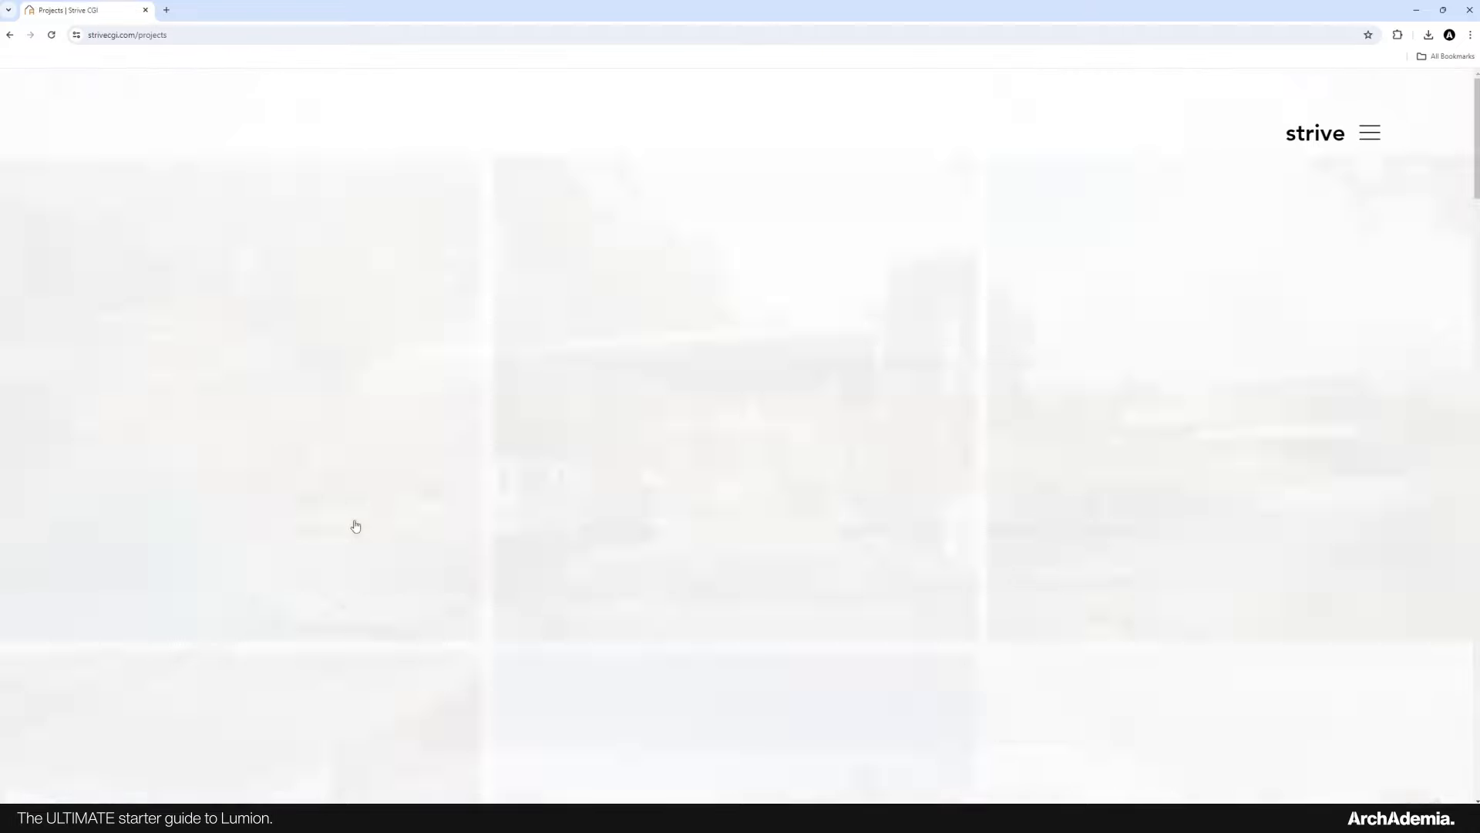
{"action": "scroll", "coordinate": [423, 486], "scroll_direction": "down", "scroll_amount": 1}
{"action": "scroll", "coordinate": [424, 486], "scroll_direction": "down", "scroll_amount": 20}
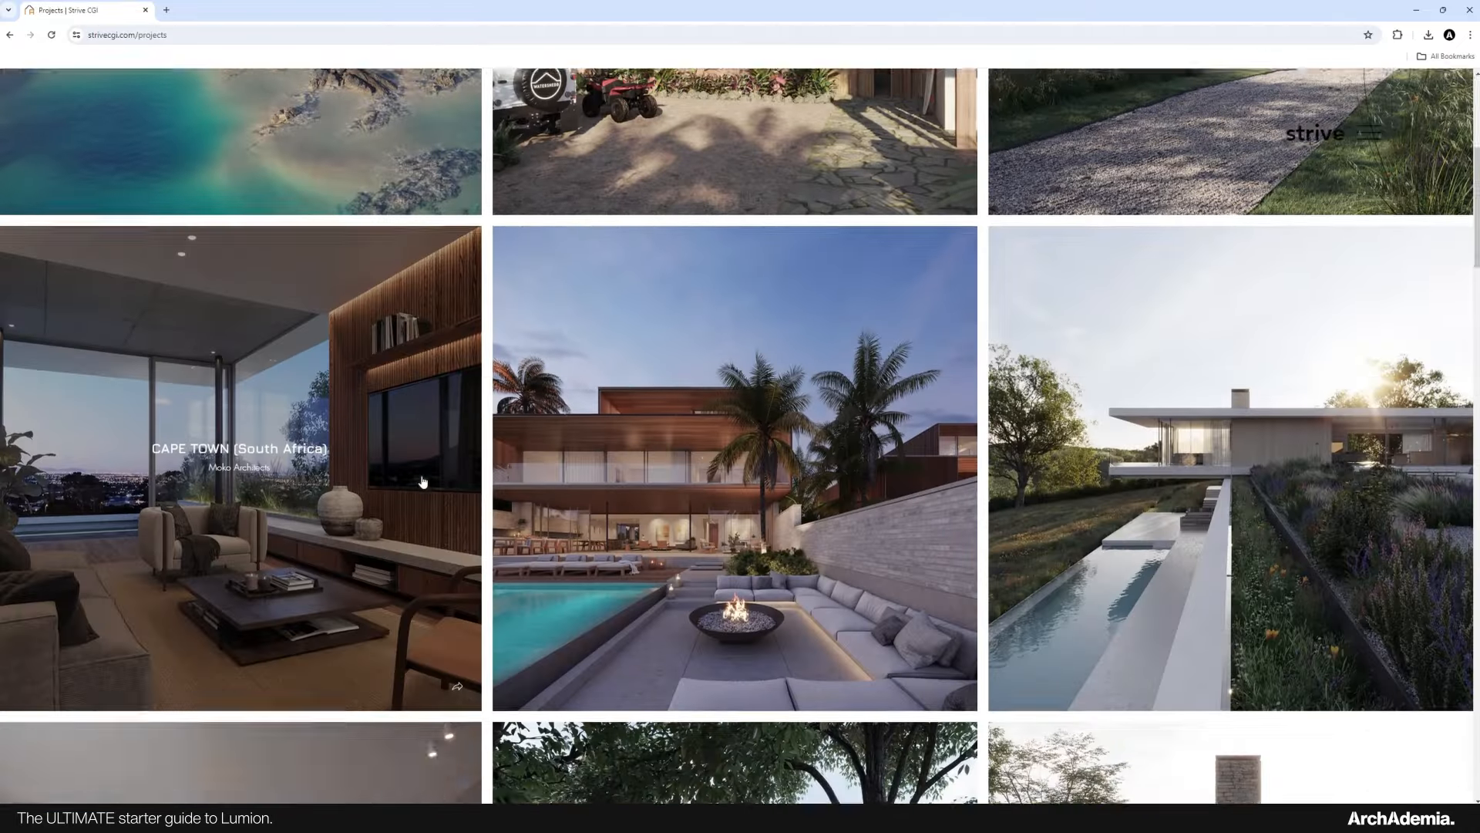
{"action": "scroll", "coordinate": [410, 481], "scroll_direction": "down", "scroll_amount": 15}
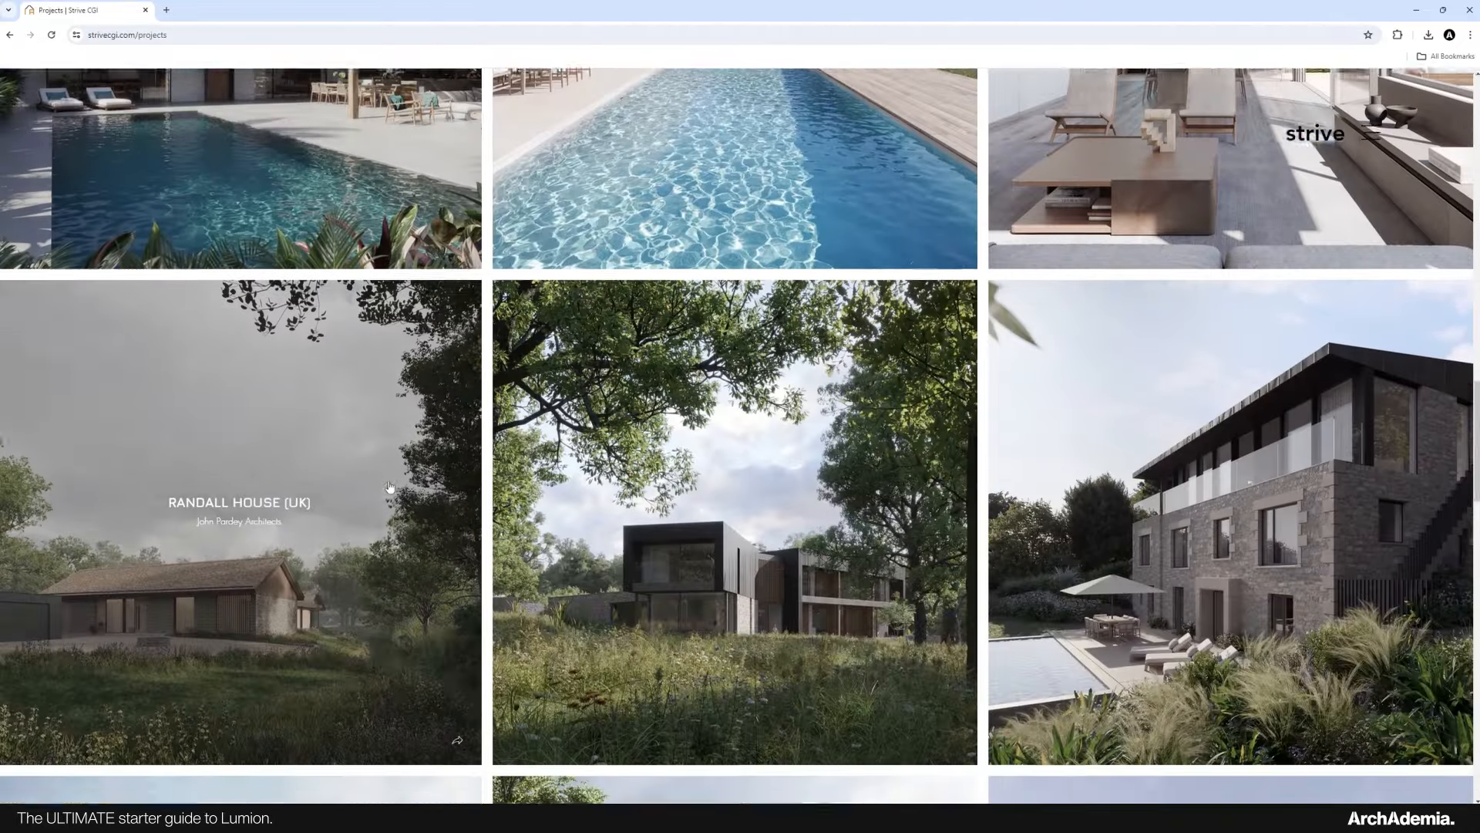
{"action": "scroll", "coordinate": [389, 487], "scroll_direction": "down", "scroll_amount": 2}
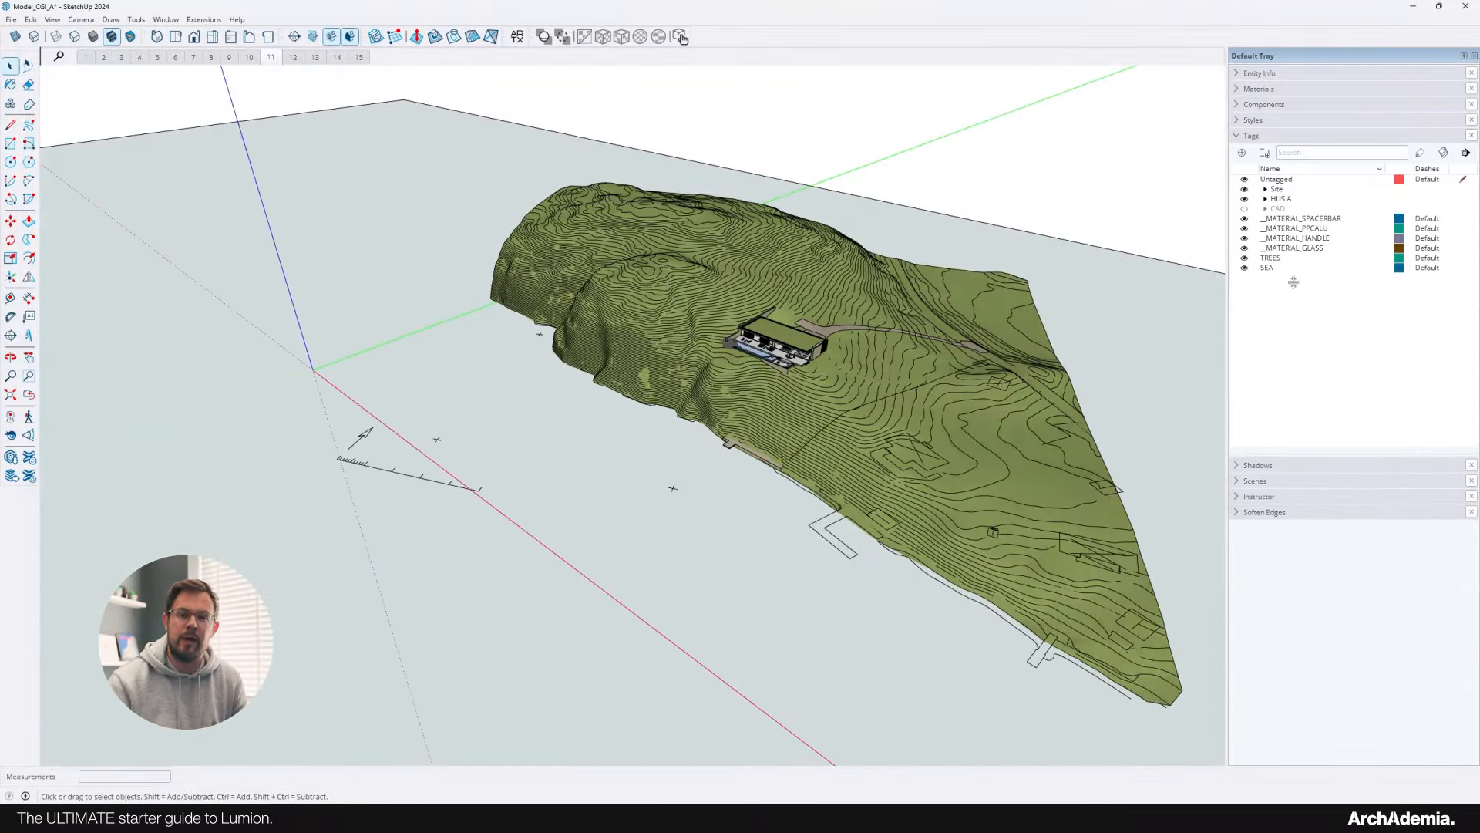
Switch to SketchUp, make the CAD tag folder visible, and select and delete all linework on its tags.
{"action": "left_click", "coordinate": [1265, 208]}
{"action": "left_click", "coordinate": [1245, 209]}
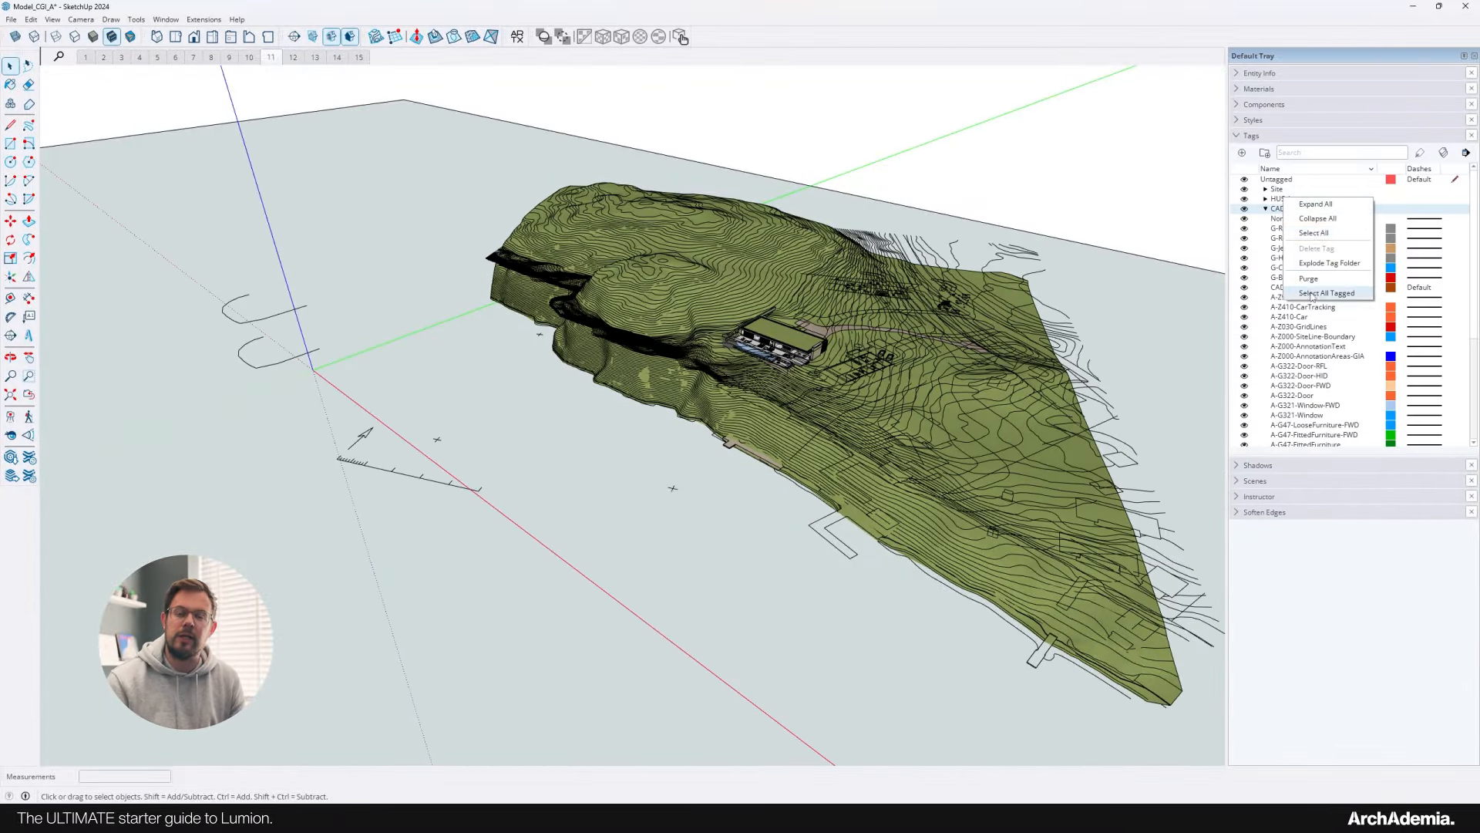
{"action": "left_click", "coordinate": [1312, 293]}
{"action": "scroll", "coordinate": [1305, 339], "scroll_direction": "down", "scroll_amount": 5}
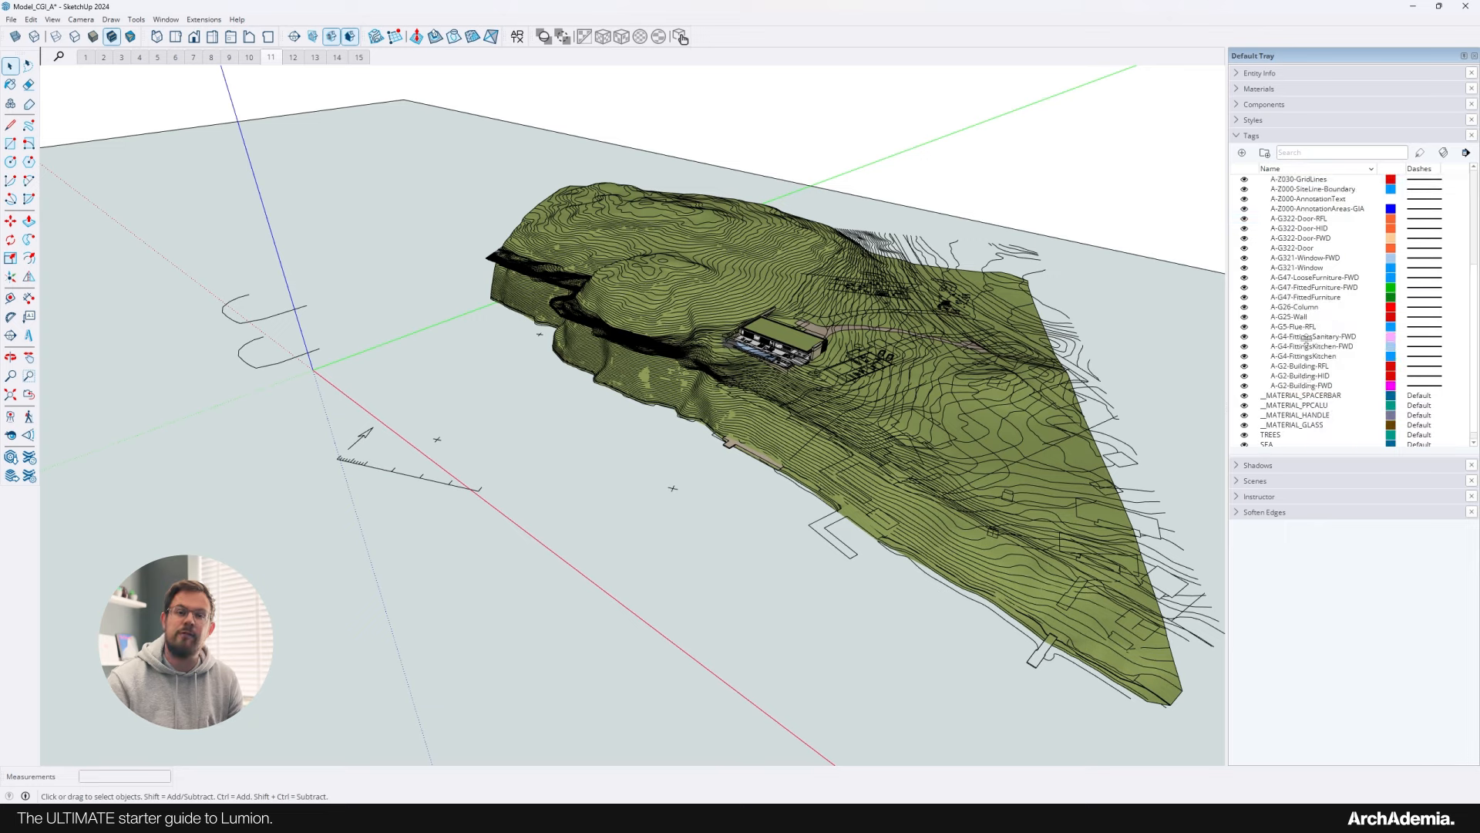
{"action": "left_click", "coordinate": [1301, 385], "text": "shift"}
{"action": "scroll", "coordinate": [1301, 362], "scroll_direction": "up", "scroll_amount": 3}
{"action": "right_click", "coordinate": [1301, 337]}
{"action": "left_click", "coordinate": [1321, 347]}
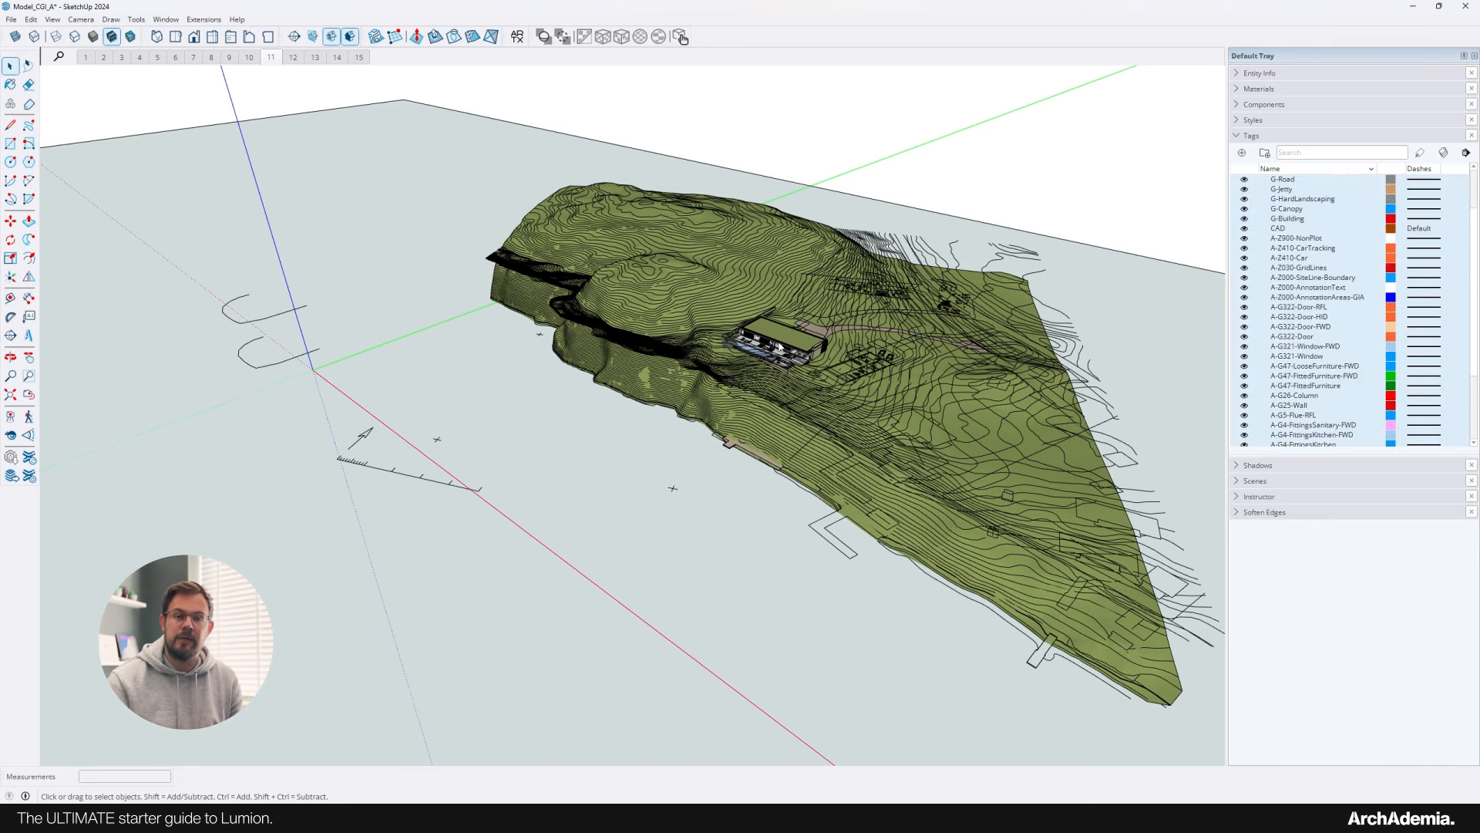
{"action": "scroll", "coordinate": [782, 347], "scroll_direction": "up", "scroll_amount": 8}
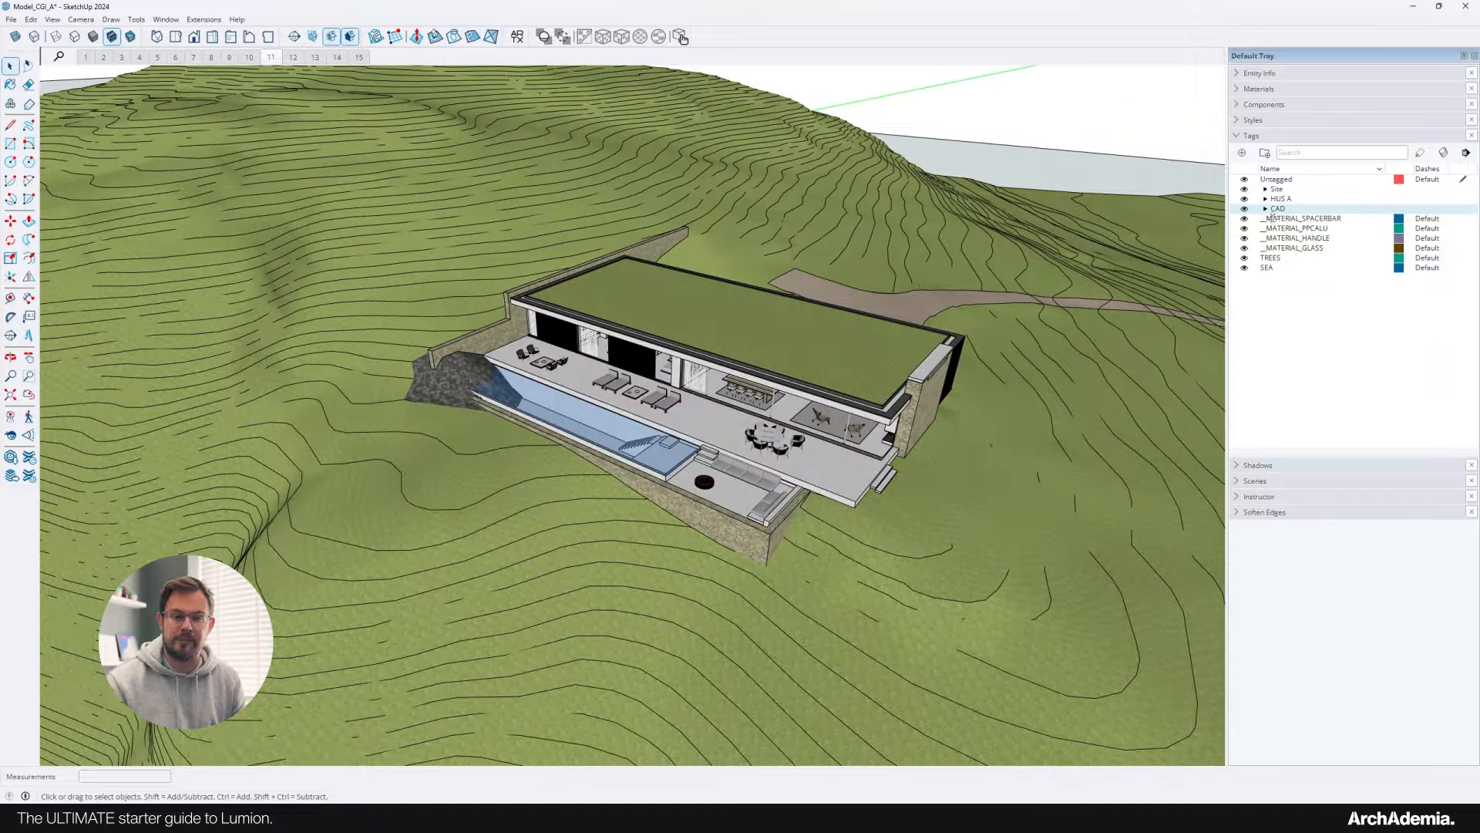
Sample the terrain's Vegetation Grass material and paint it onto the dark rock mound beside the pool.
{"action": "scroll", "coordinate": [586, 412], "scroll_direction": "down", "scroll_amount": 10}
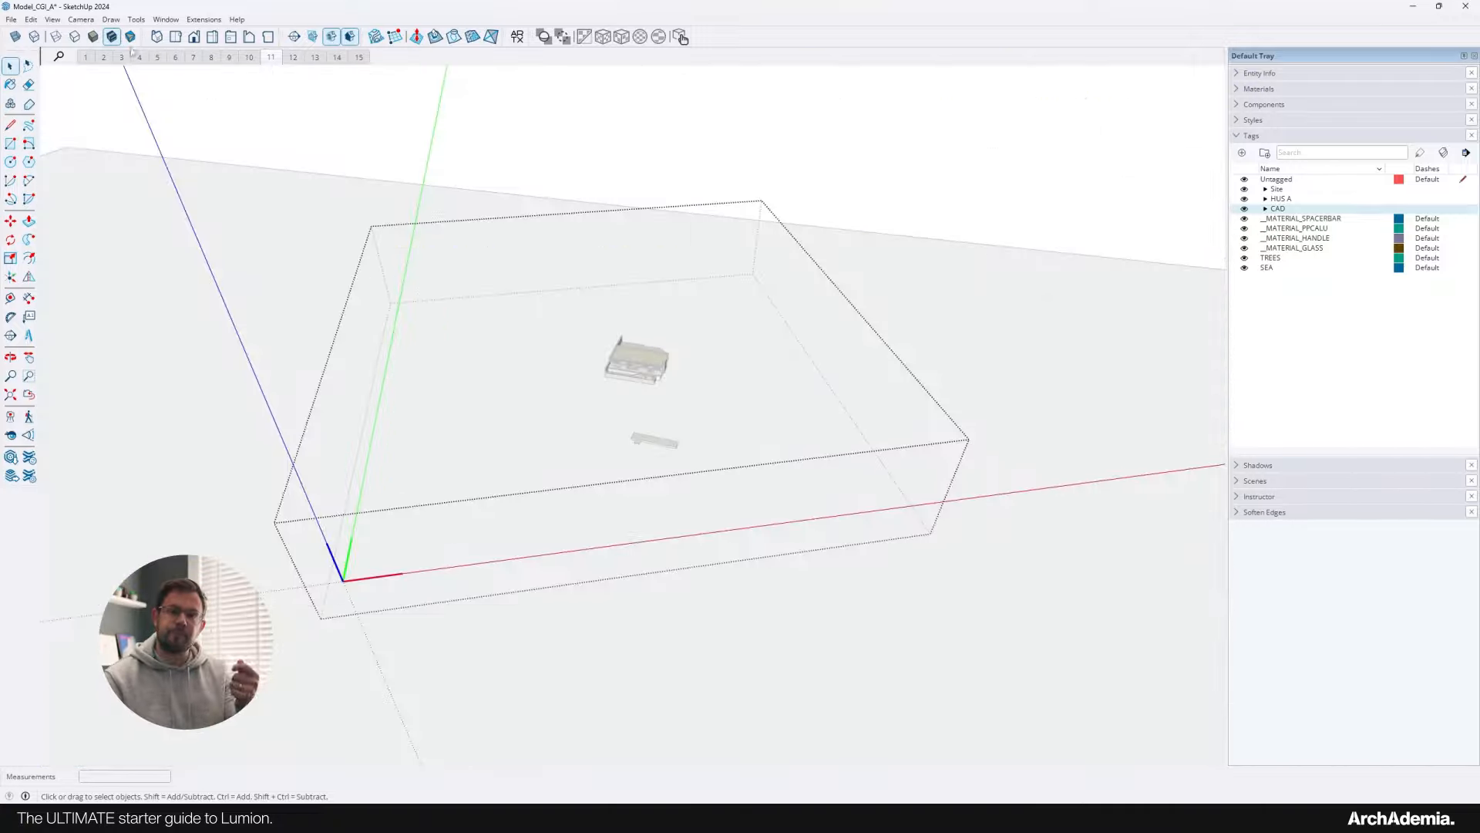
{"action": "scroll", "coordinate": [644, 387], "scroll_direction": "up", "scroll_amount": 15}
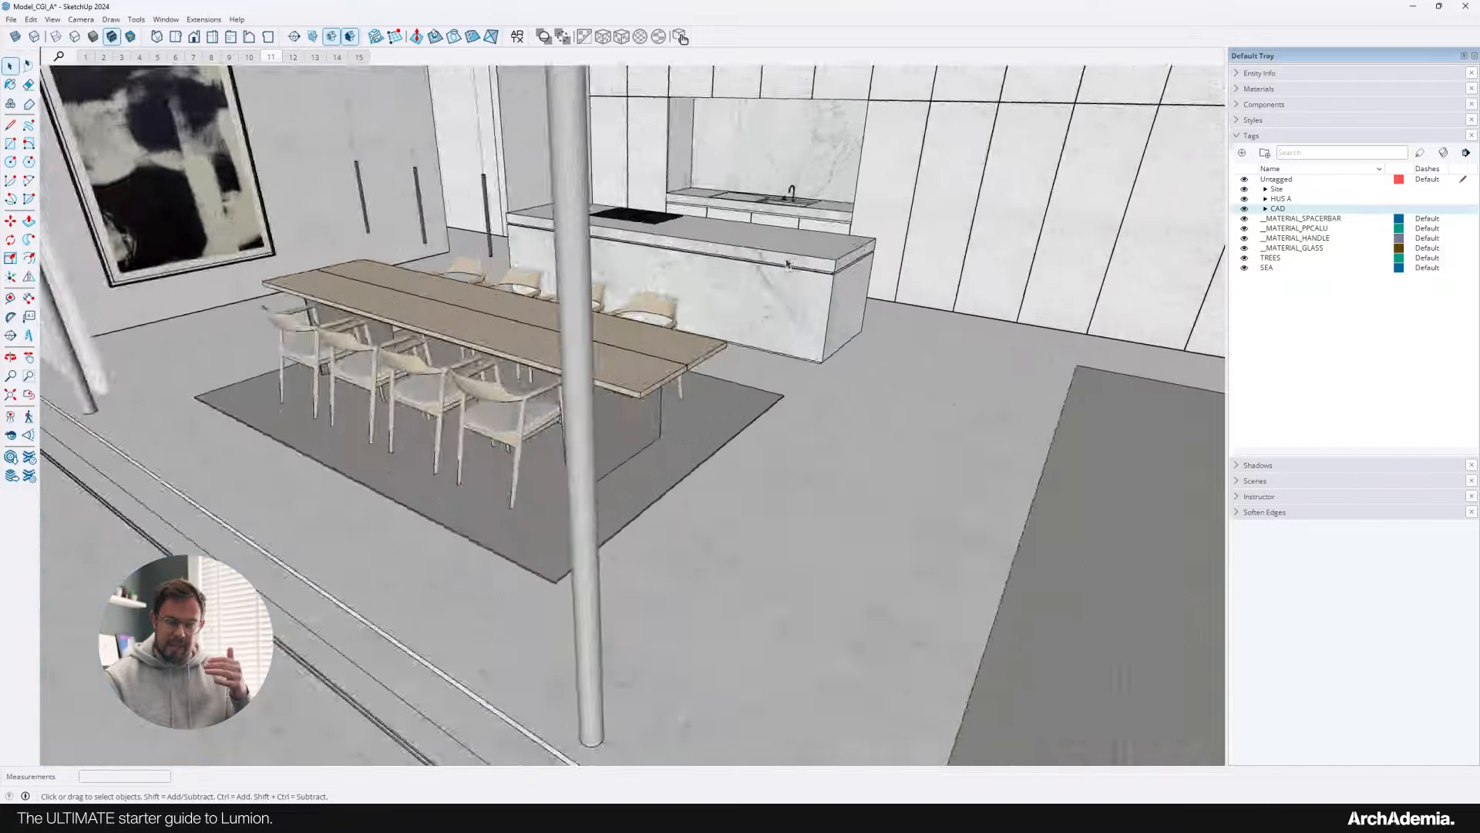
{"action": "mouse_move", "coordinate": [671, 351]}
{"action": "middle_mouse_down"}
{"action": "mouse_move", "coordinate": [774, 333]}
{"action": "mouse_move", "coordinate": [694, 339]}
{"action": "middle_mouse_up"}
{"action": "scroll", "coordinate": [713, 335], "scroll_direction": "down", "scroll_amount": 5}
{"action": "scroll", "coordinate": [609, 409], "scroll_direction": "down", "scroll_amount": 8}
{"action": "middle_click_drag", "start_coordinate": [609, 409], "coordinate": [462, 463]}
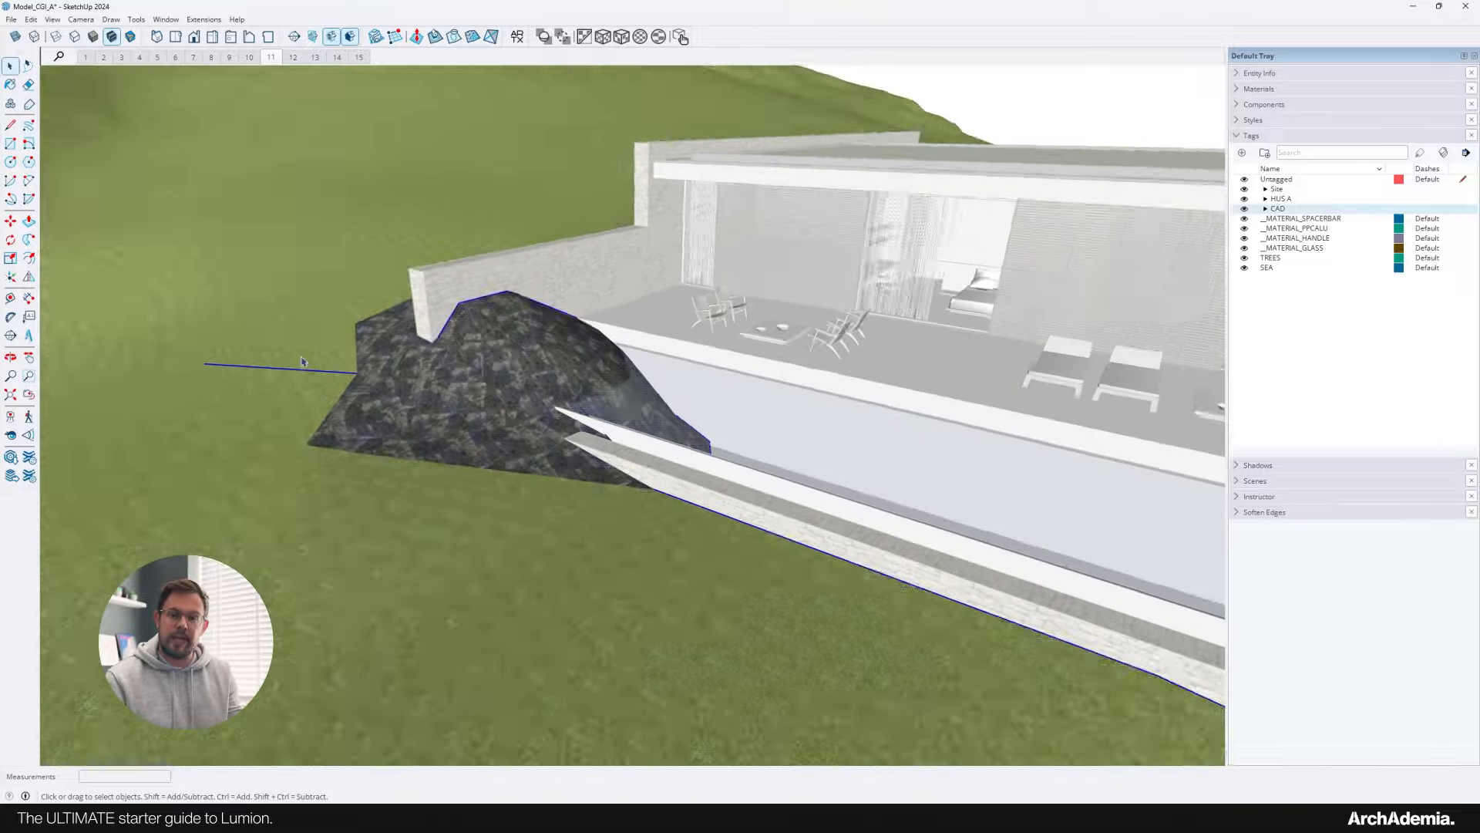
{"action": "left_click", "coordinate": [463, 370]}
{"action": "left_click", "coordinate": [1251, 136]}
{"action": "key", "text": "b"}
{"action": "left_click", "coordinate": [396, 276], "text": "alt"}
{"action": "left_click", "coordinate": [448, 355]}
{"action": "key", "text": "space"}
{"action": "scroll", "coordinate": [432, 347], "scroll_direction": "down", "scroll_amount": 8}
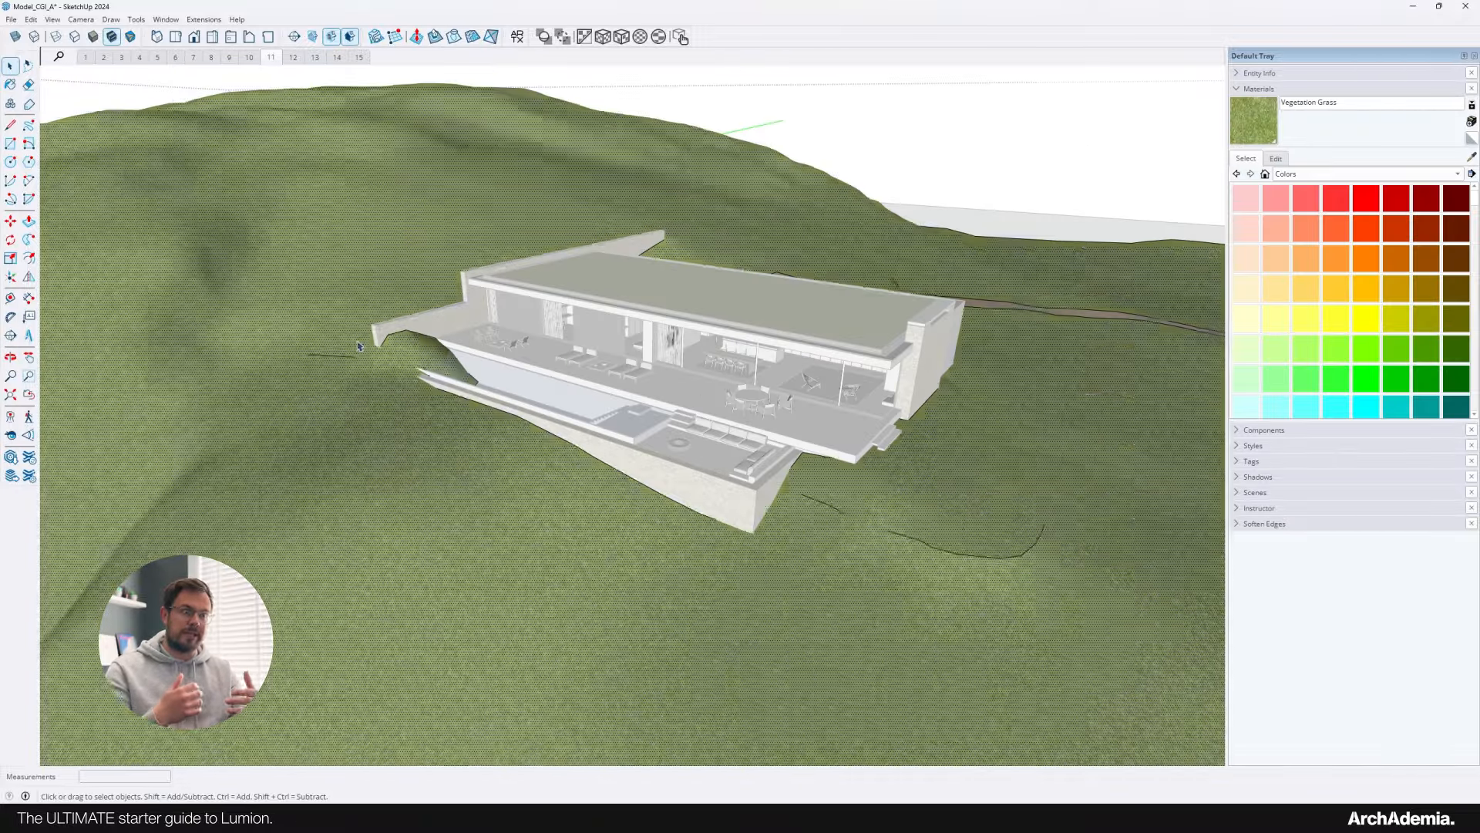
Enlarge the scenes list to show more of the saved scenes.
{"action": "middle_click_drag", "start_coordinate": [617, 331], "coordinate": [332, 350]}
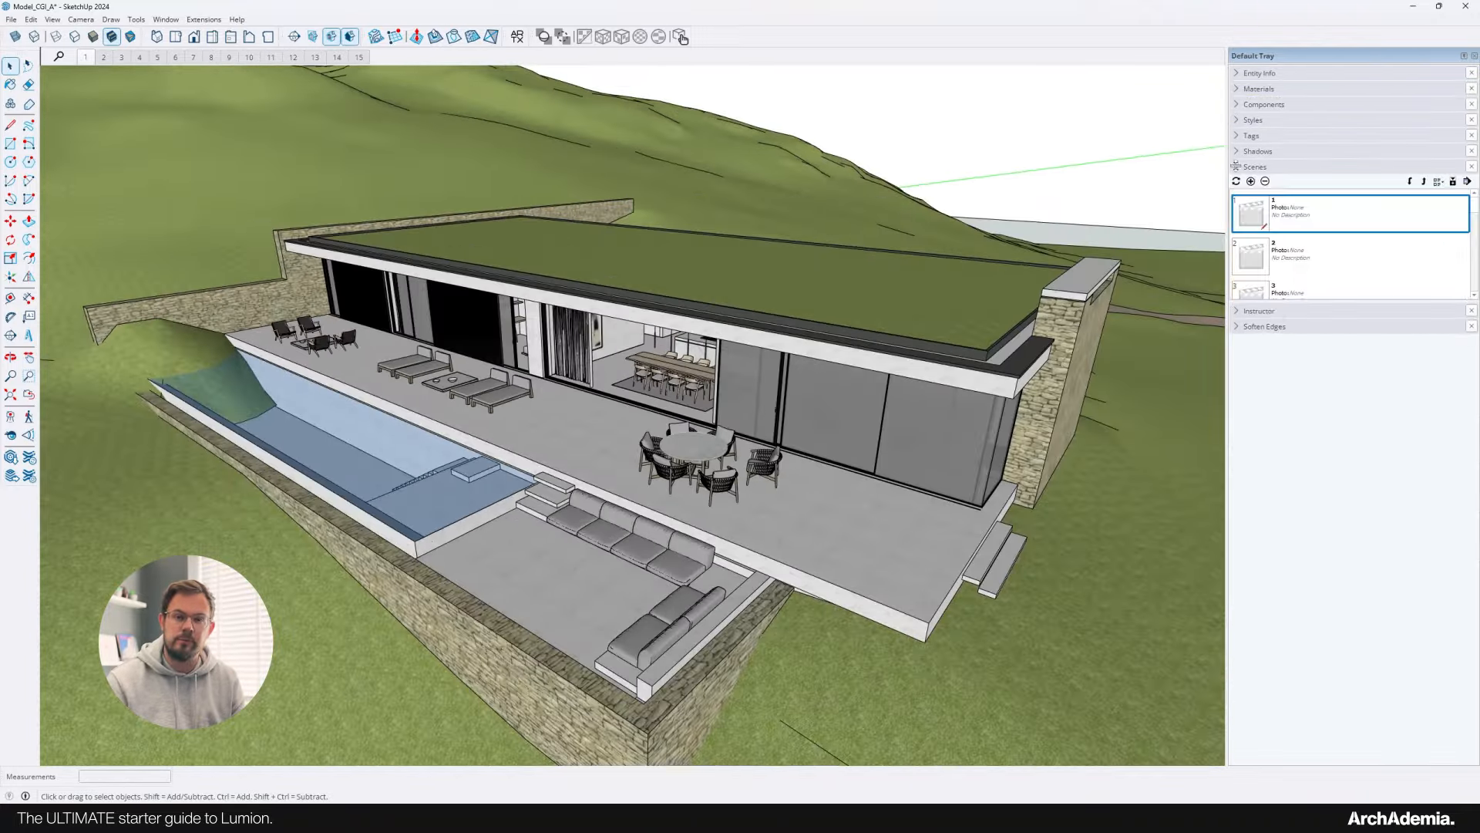
{"action": "left_click_drag", "start_coordinate": [1271, 300], "coordinate": [1270, 536]}
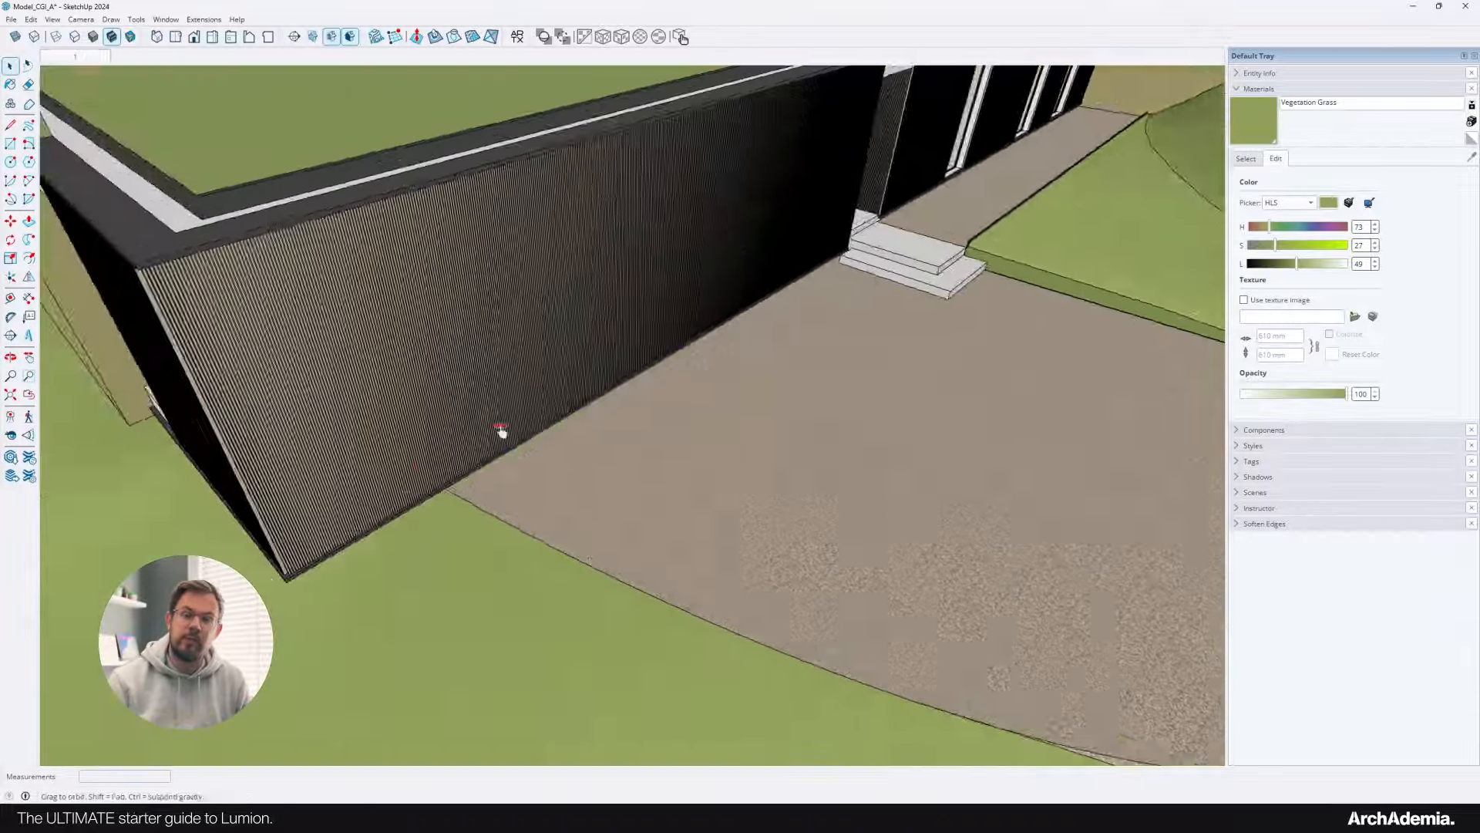
Sample the facade cladding's OAK_FLOOR-5 material and turn off its texture image.
{"action": "left_click", "coordinate": [1242, 159]}
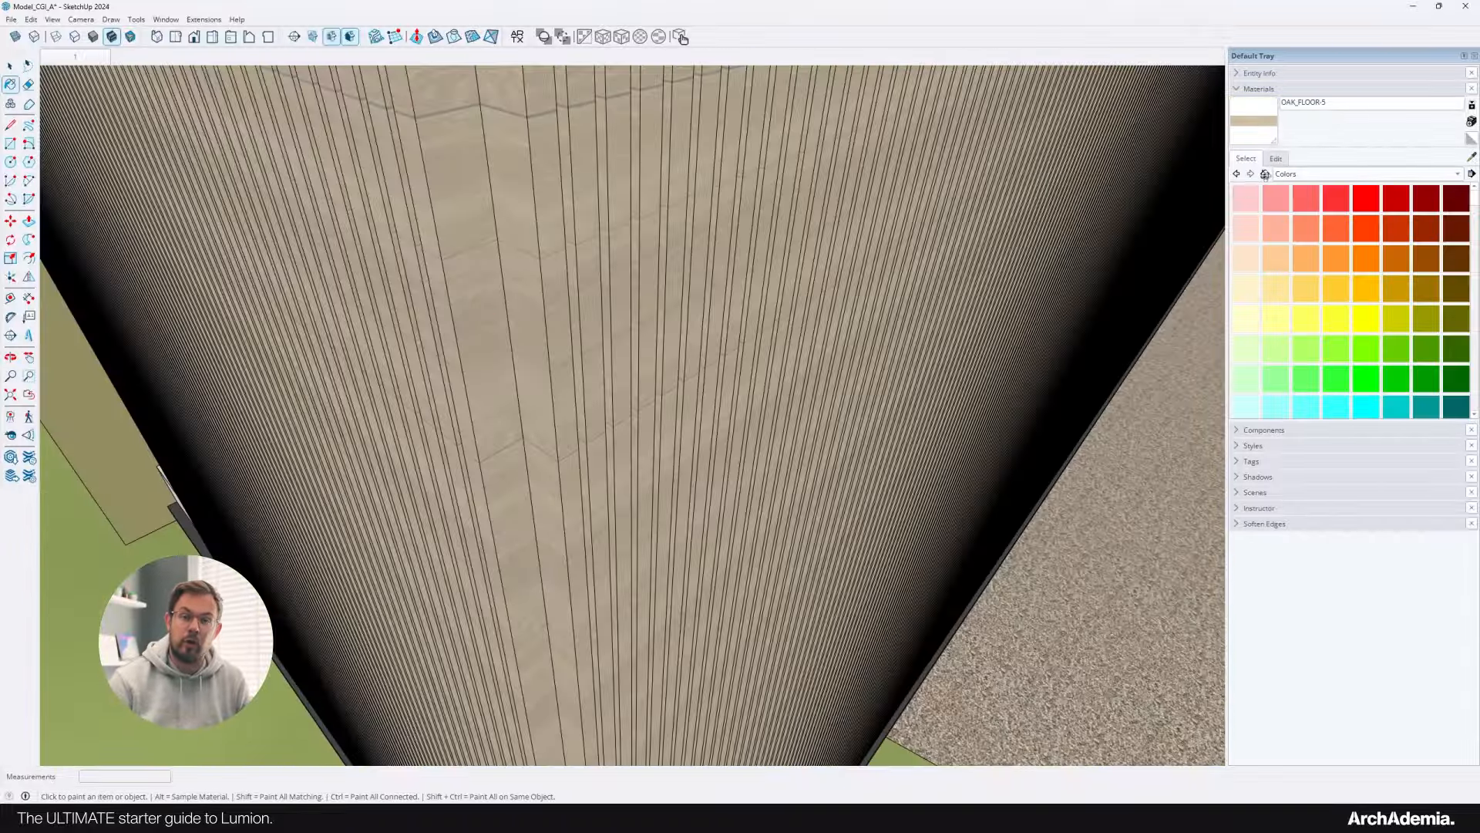
{"action": "left_click", "coordinate": [1276, 158]}
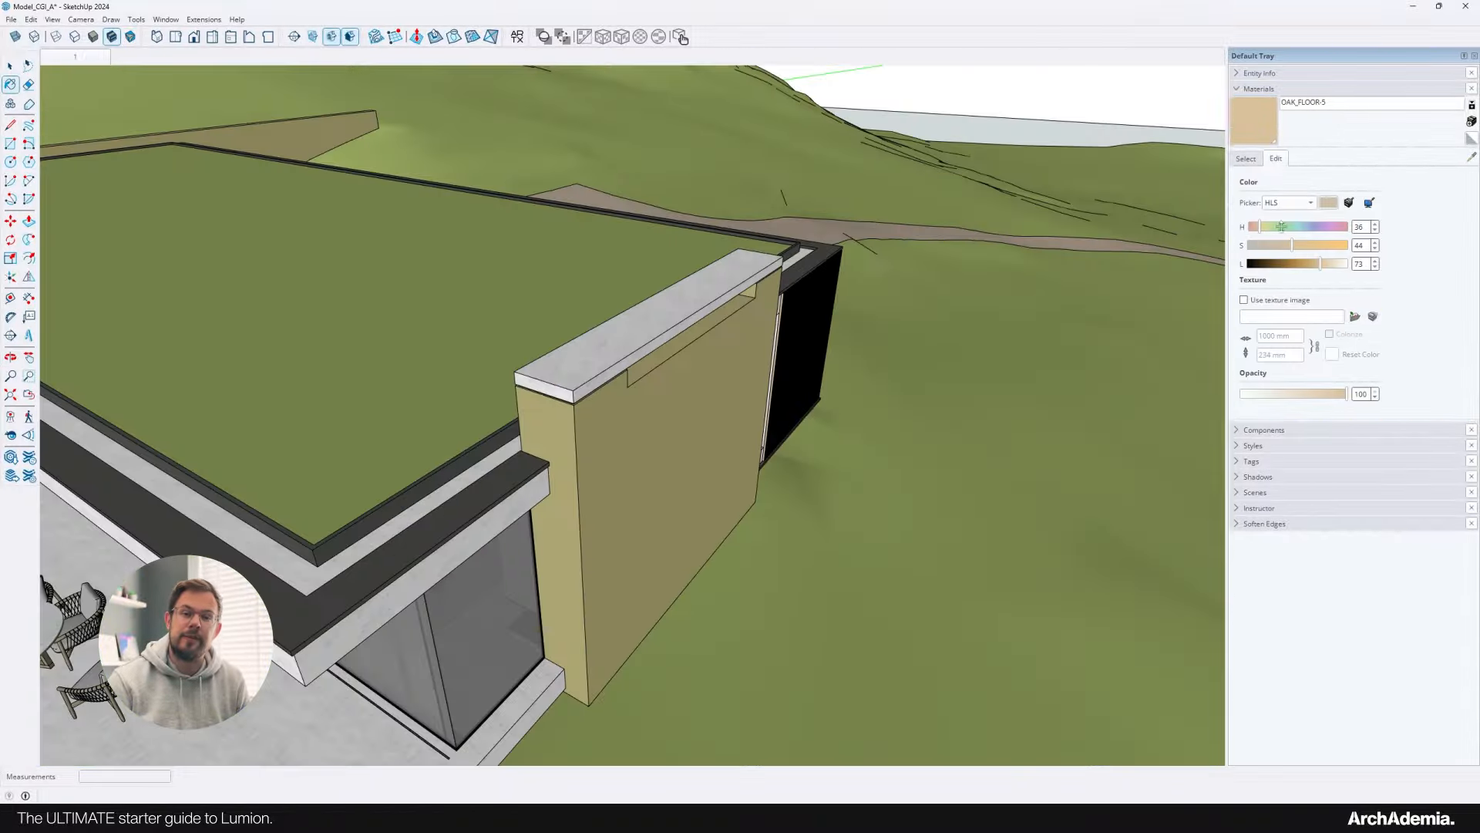
{"action": "left_click", "coordinate": [1258, 89]}
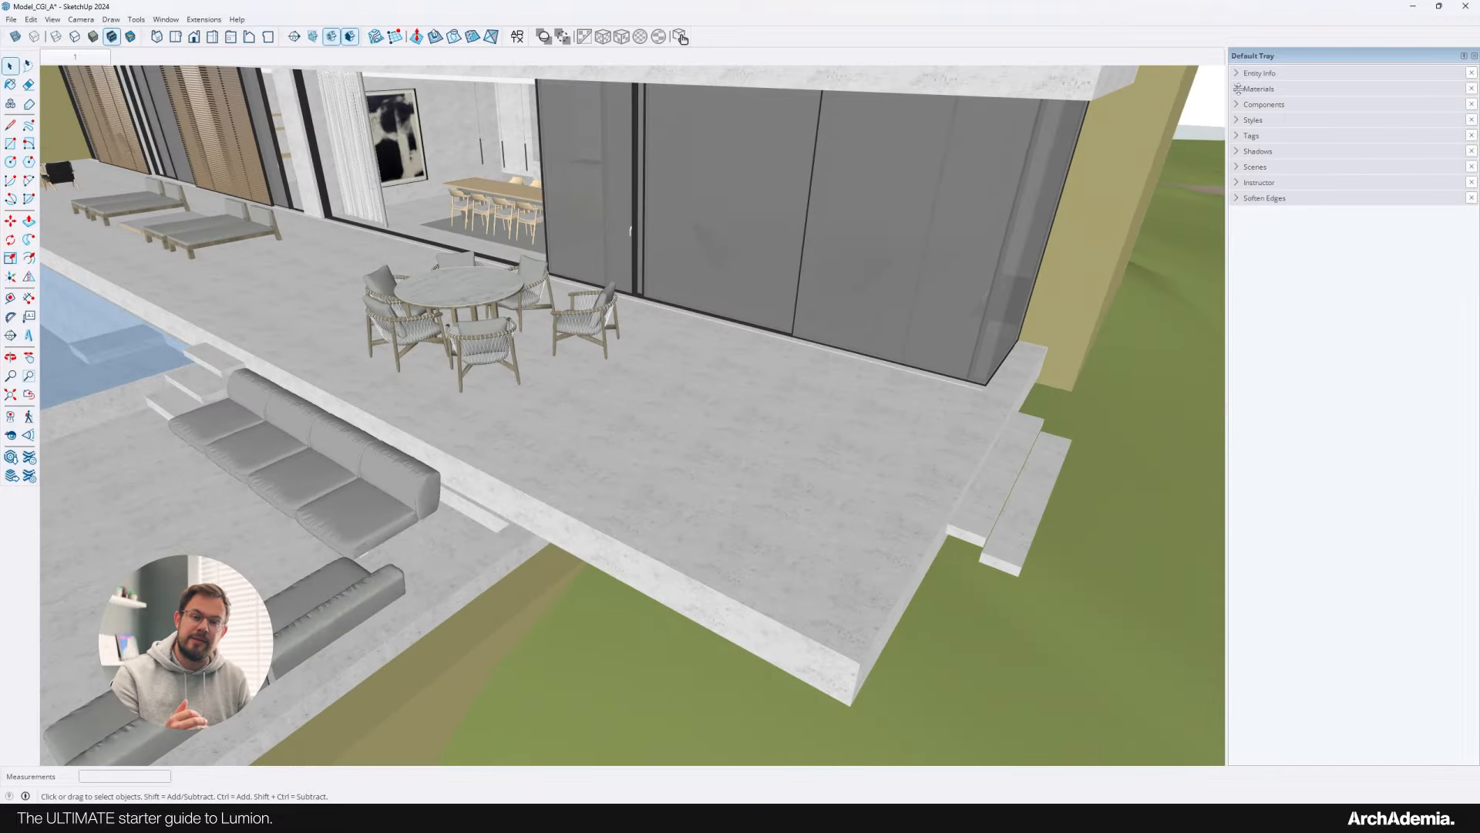
Turn off the texture images of the Polished Concrete Old material and the material sampled in the dining area.
{"action": "left_click", "coordinate": [1258, 88]}
{"action": "left_click", "coordinate": [1276, 158]}
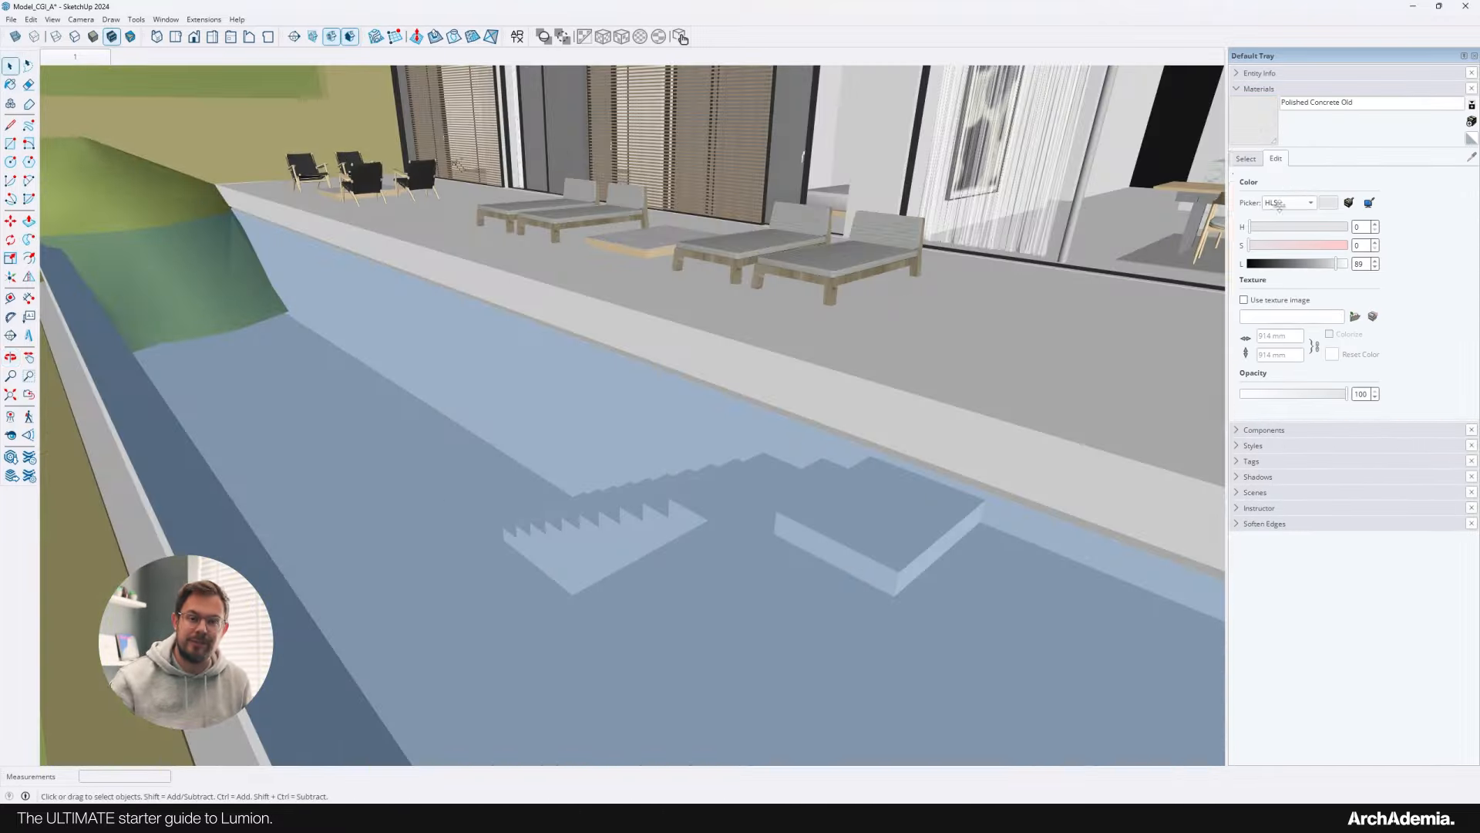
{"action": "key", "text": "b"}
{"action": "type", "text": "W"}
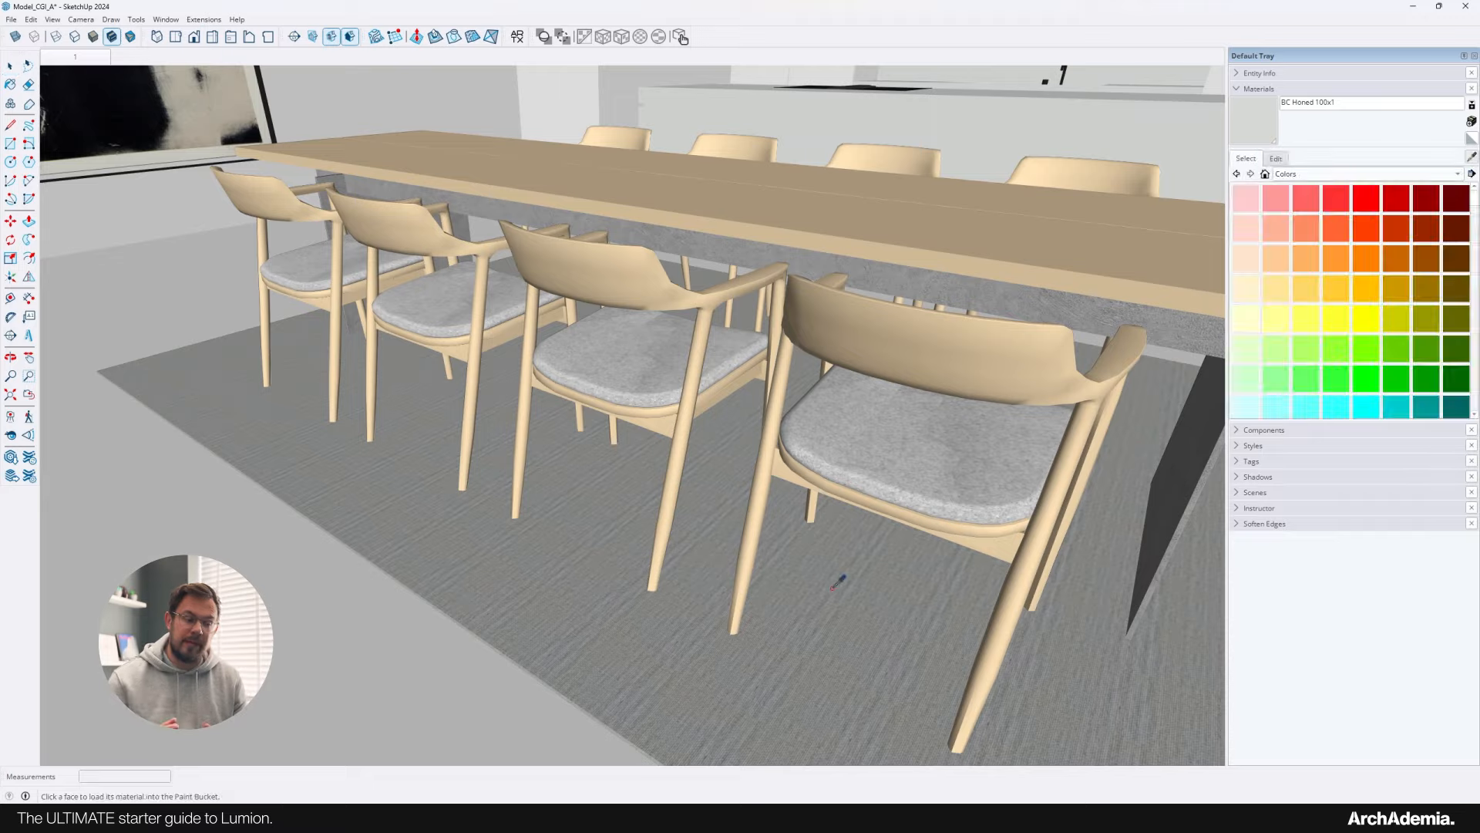
{"action": "left_click", "coordinate": [443, 351], "text": "alt"}
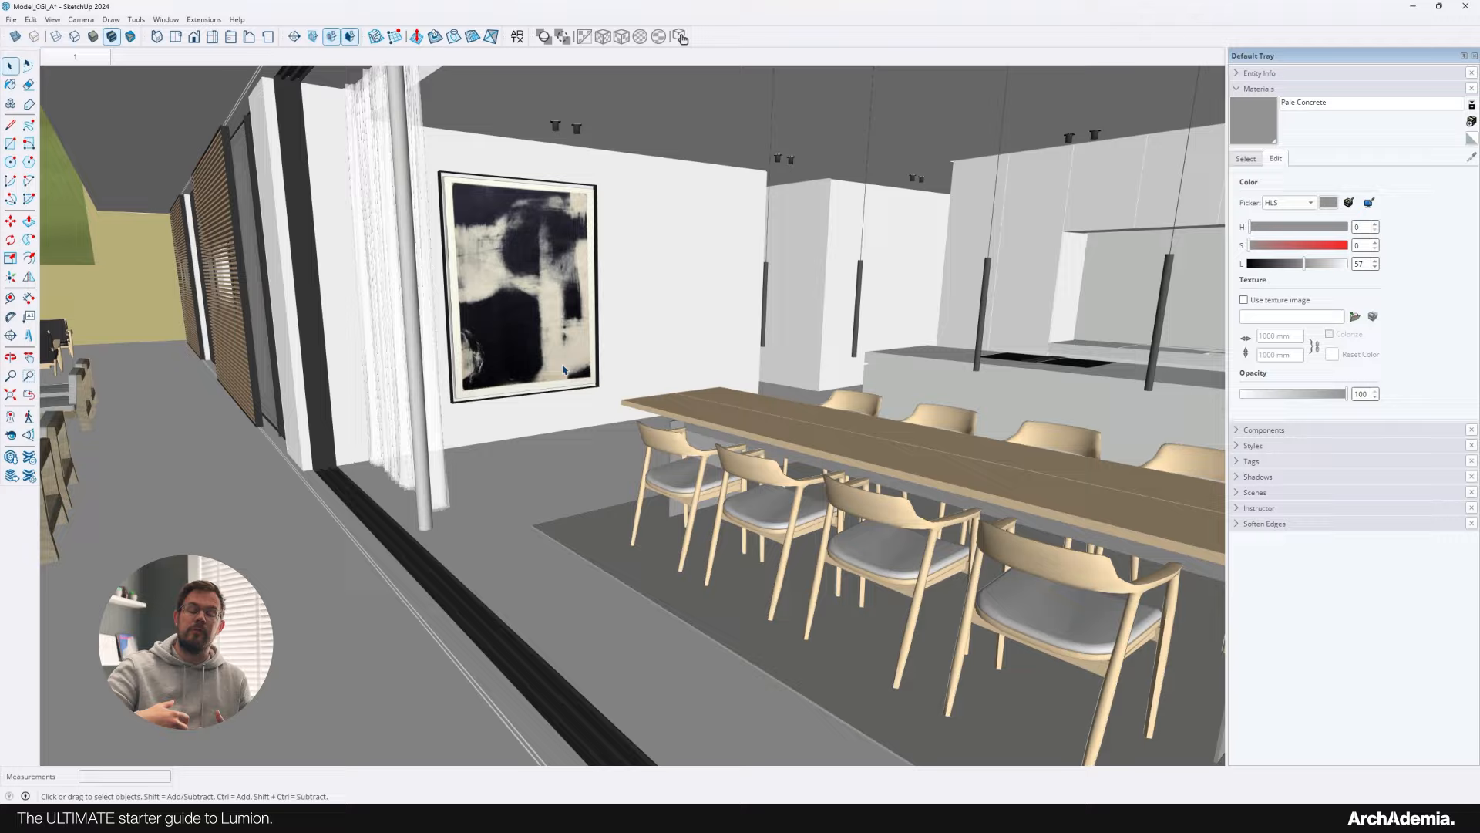
Open the framed wall artwork for editing and select all its geometry.
{"action": "double_click", "coordinate": [564, 370]}
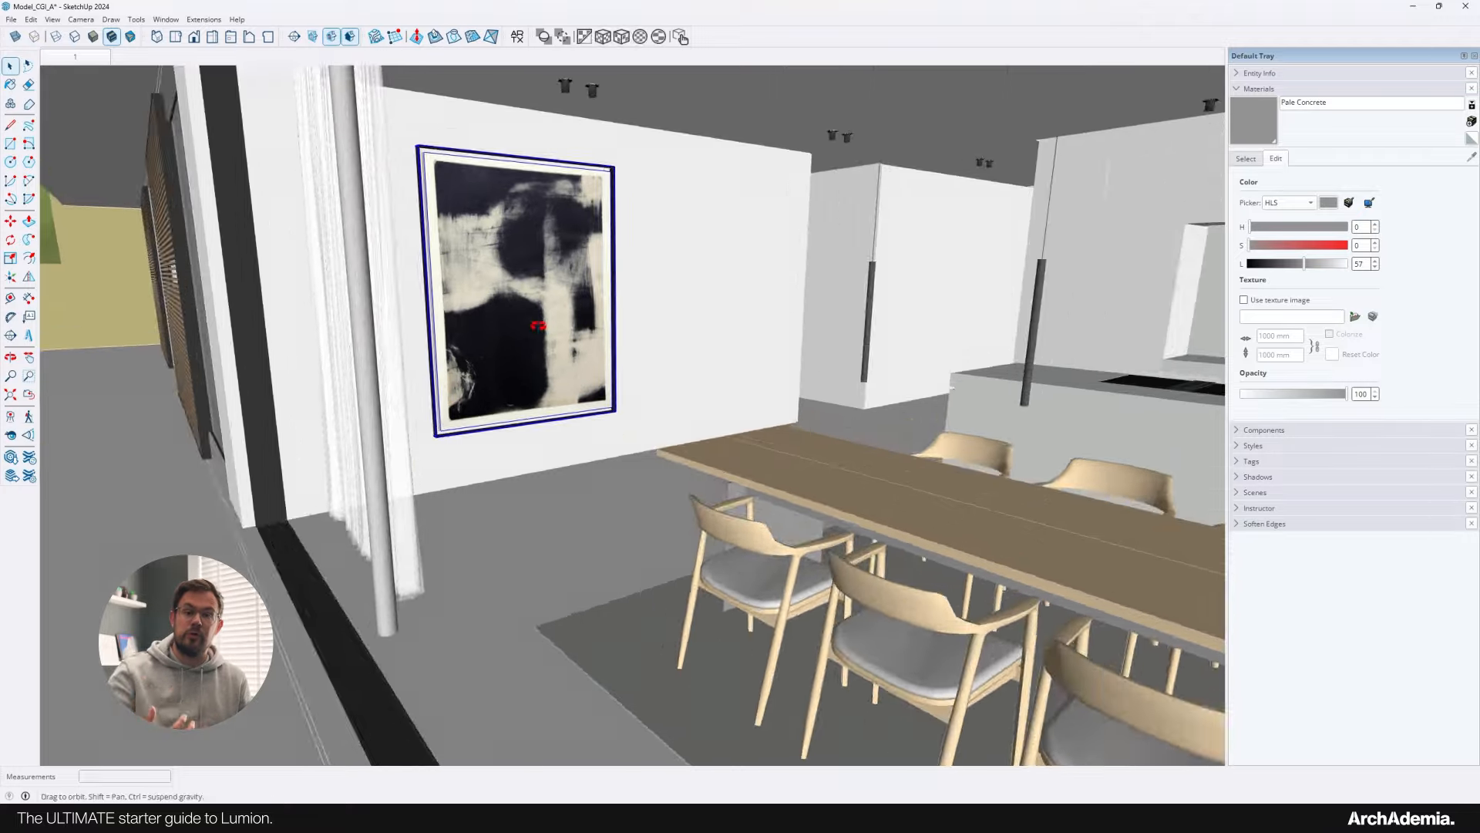
{"action": "middle_click_drag", "start_coordinate": [563, 370], "coordinate": [662, 378]}
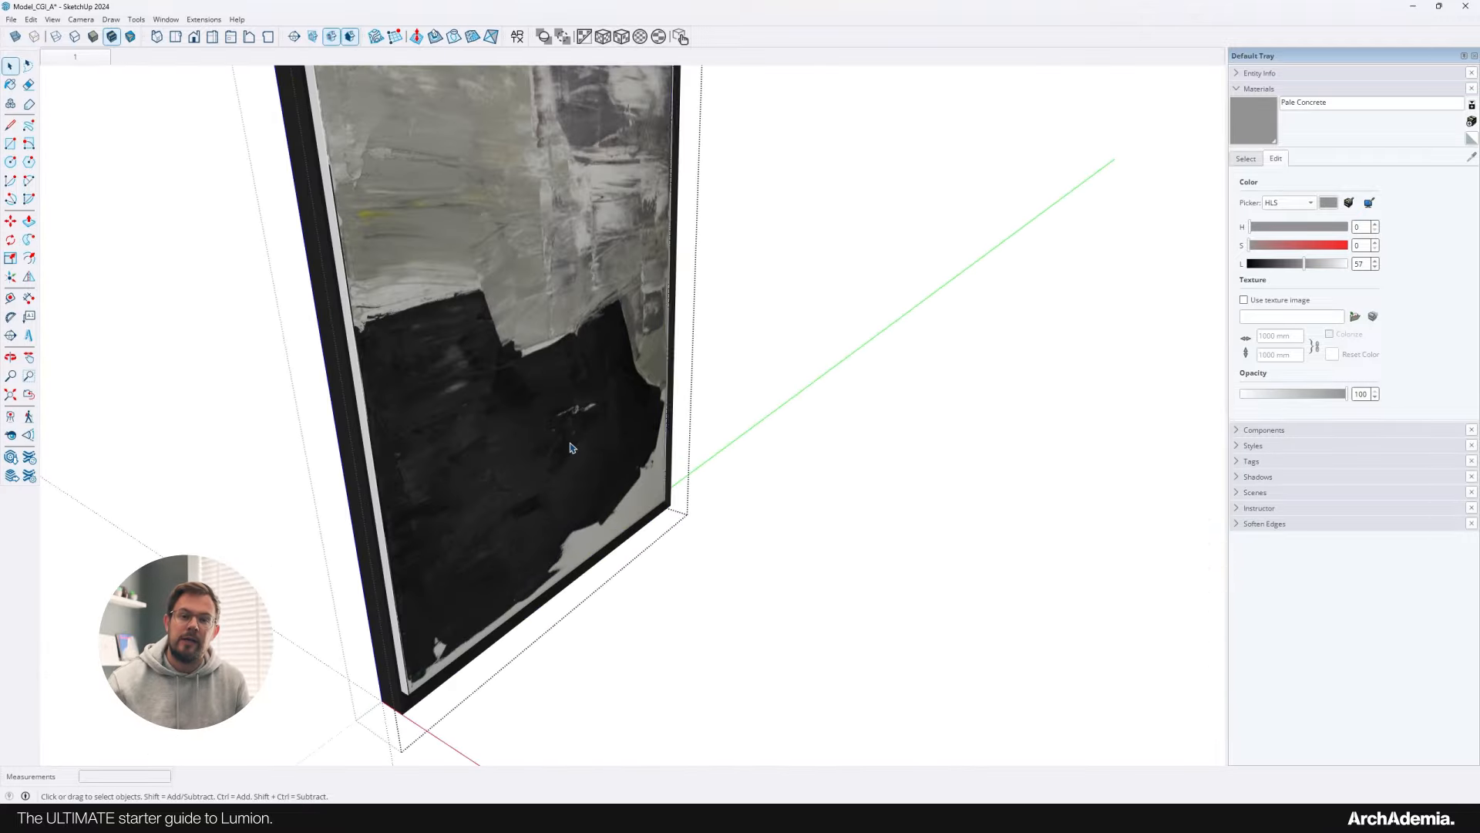
{"action": "left_click_drag", "start_coordinate": [337, 158], "coordinate": [807, 712]}
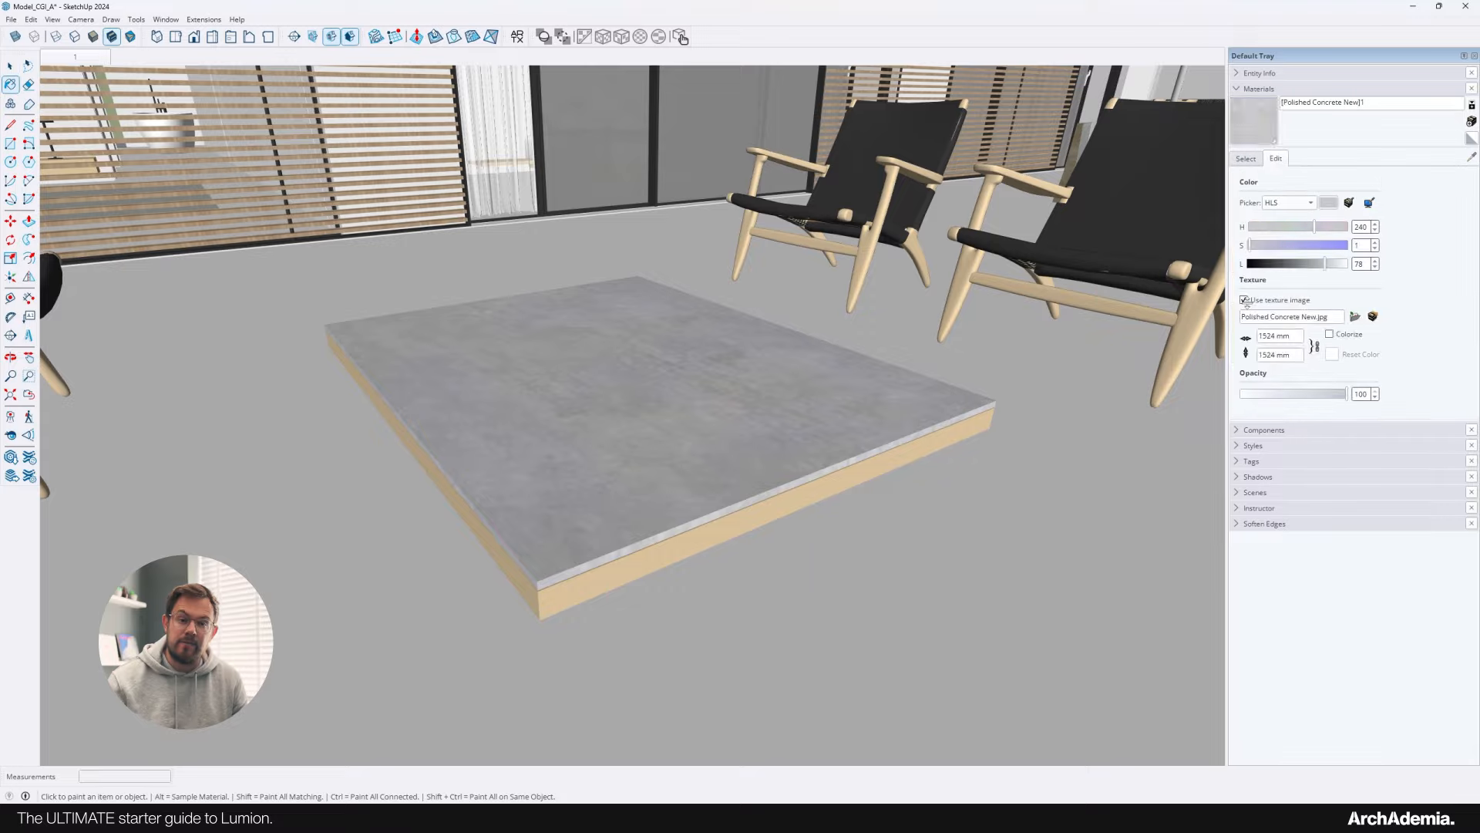
Turn off the texture images of the Polished Concrete New material on the tabletop and the 30_gravel texture seamless material on the driveway.
{"action": "left_click", "coordinate": [519, 373]}
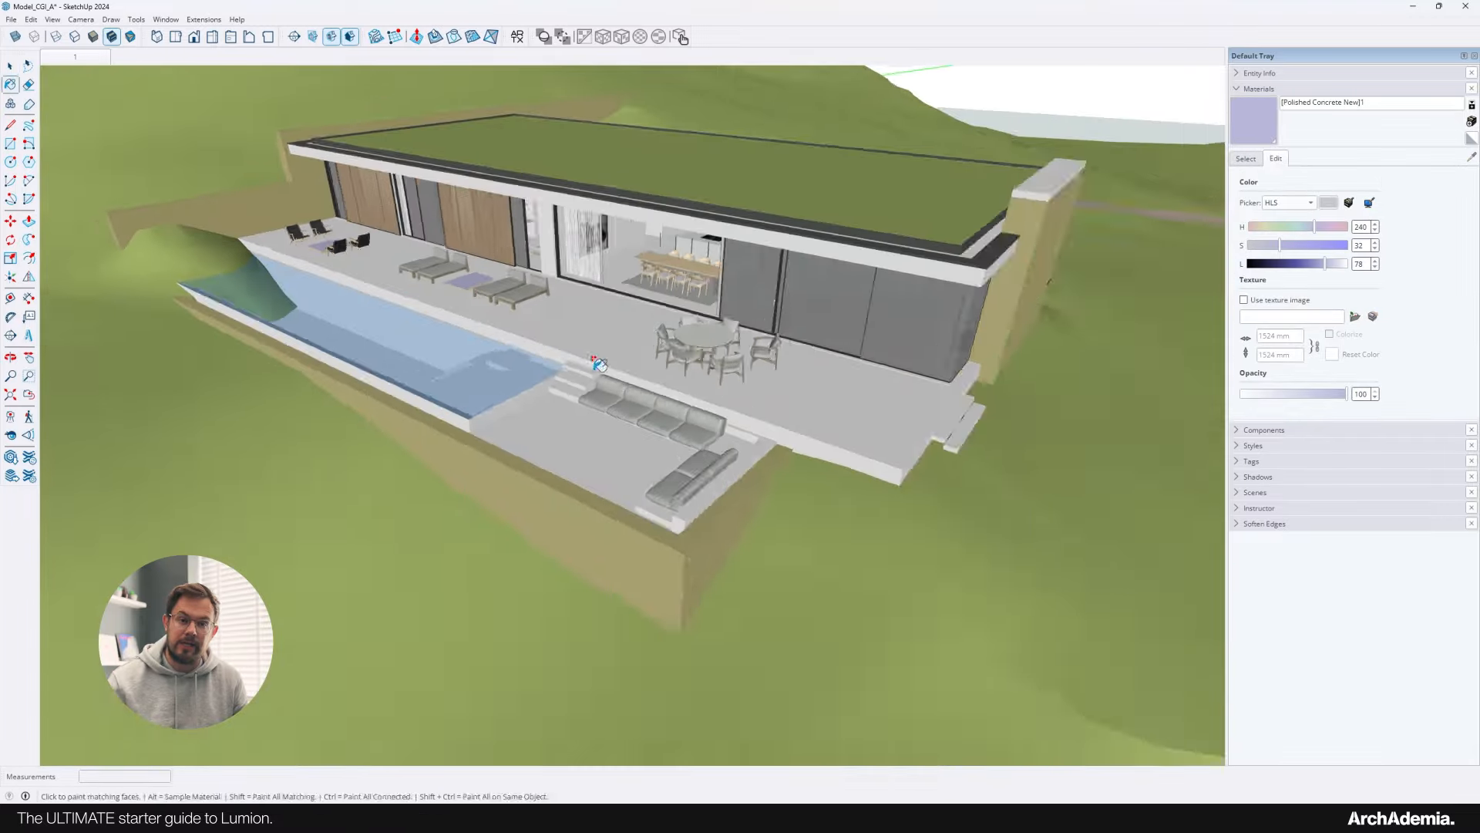
{"action": "left_click_drag", "start_coordinate": [463, 293], "coordinate": [525, 272]}
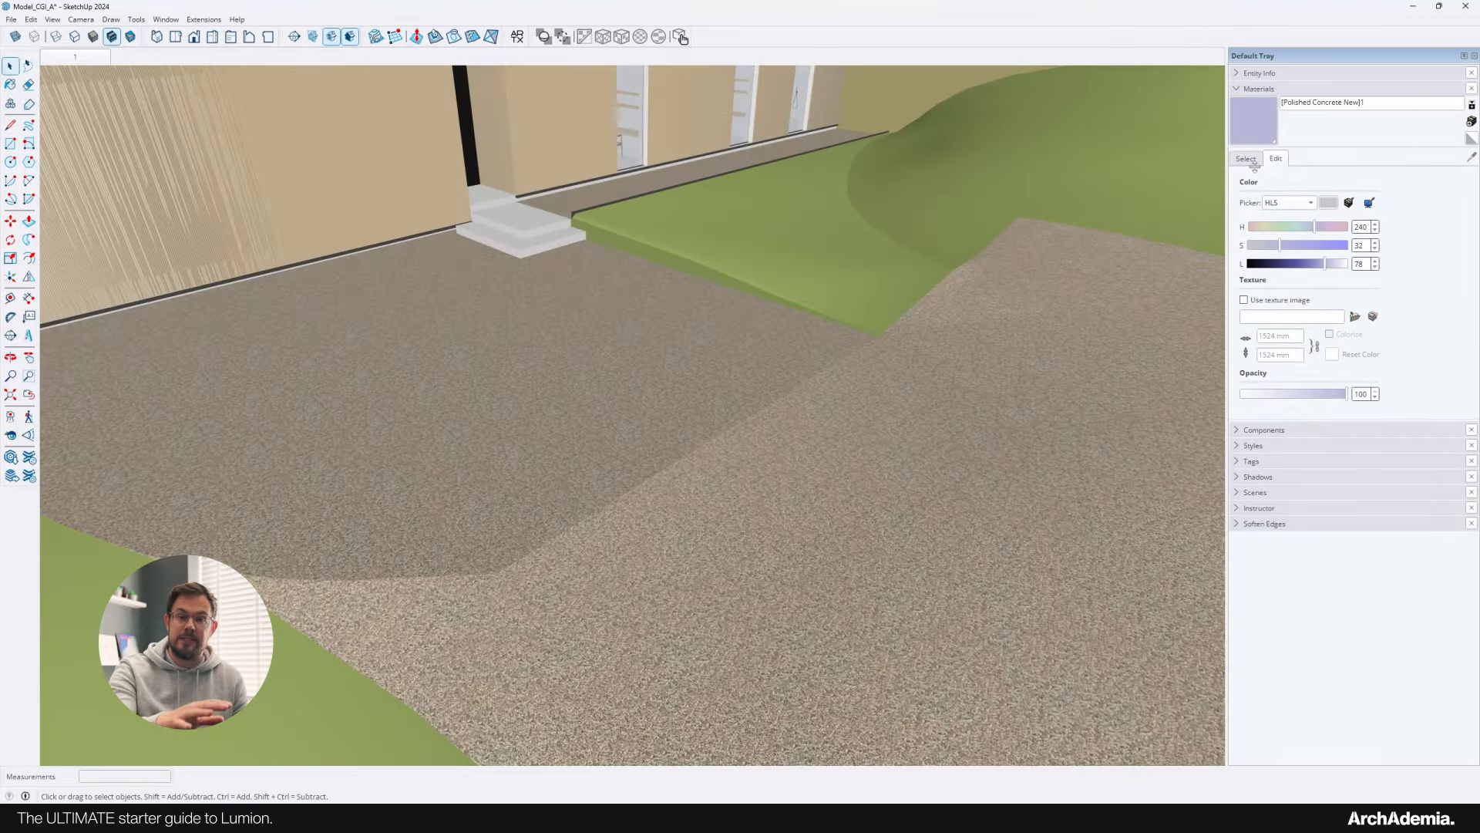
{"action": "left_click", "coordinate": [639, 439], "text": "alt"}
{"action": "middle_click_drag", "start_coordinate": [638, 439], "coordinate": [638, 439]}
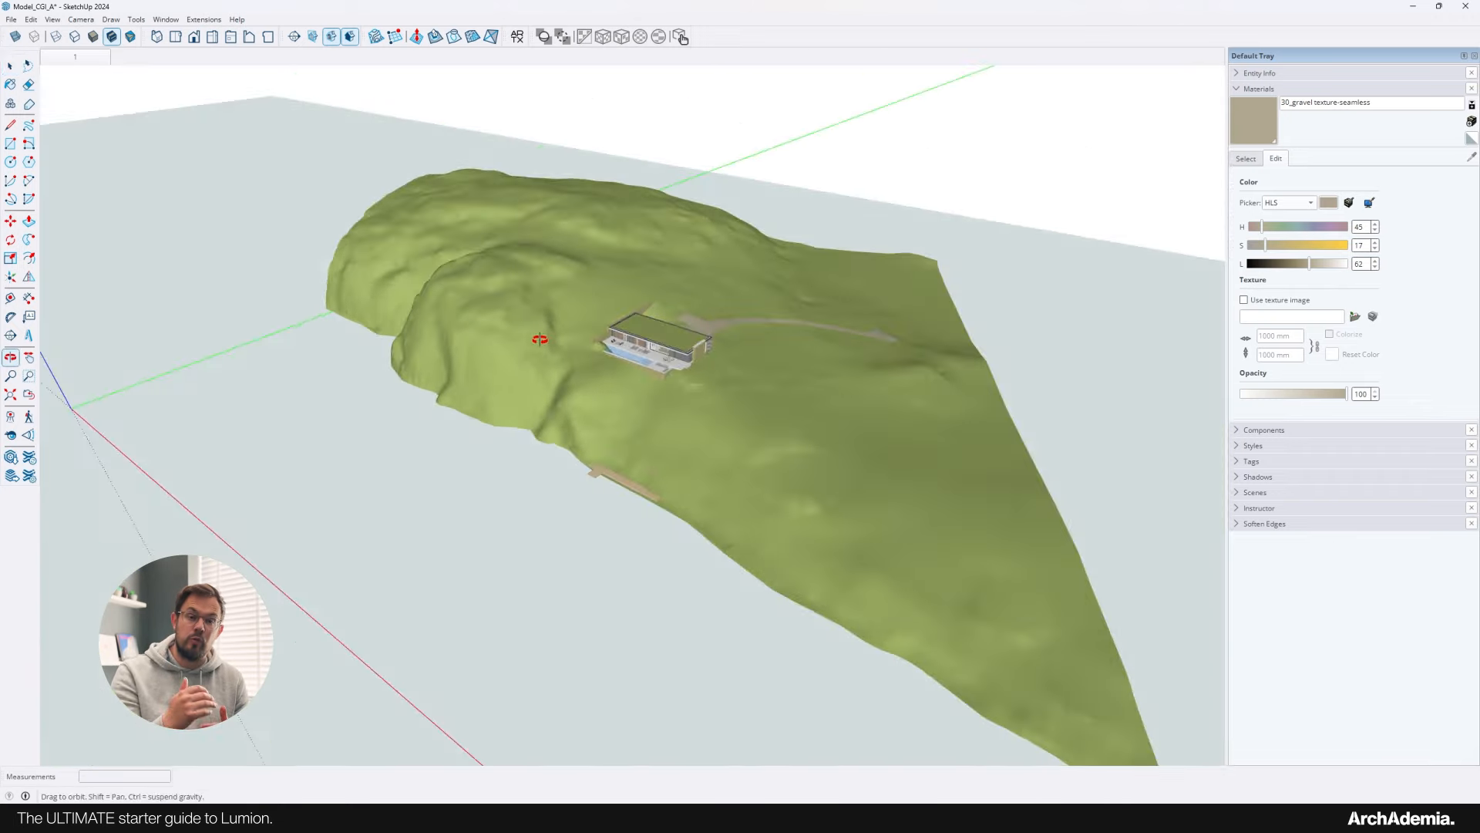
Isolate the terrain component for editing and select its ground surface.
{"action": "scroll", "coordinate": [614, 353], "scroll_direction": "up", "scroll_amount": 5}
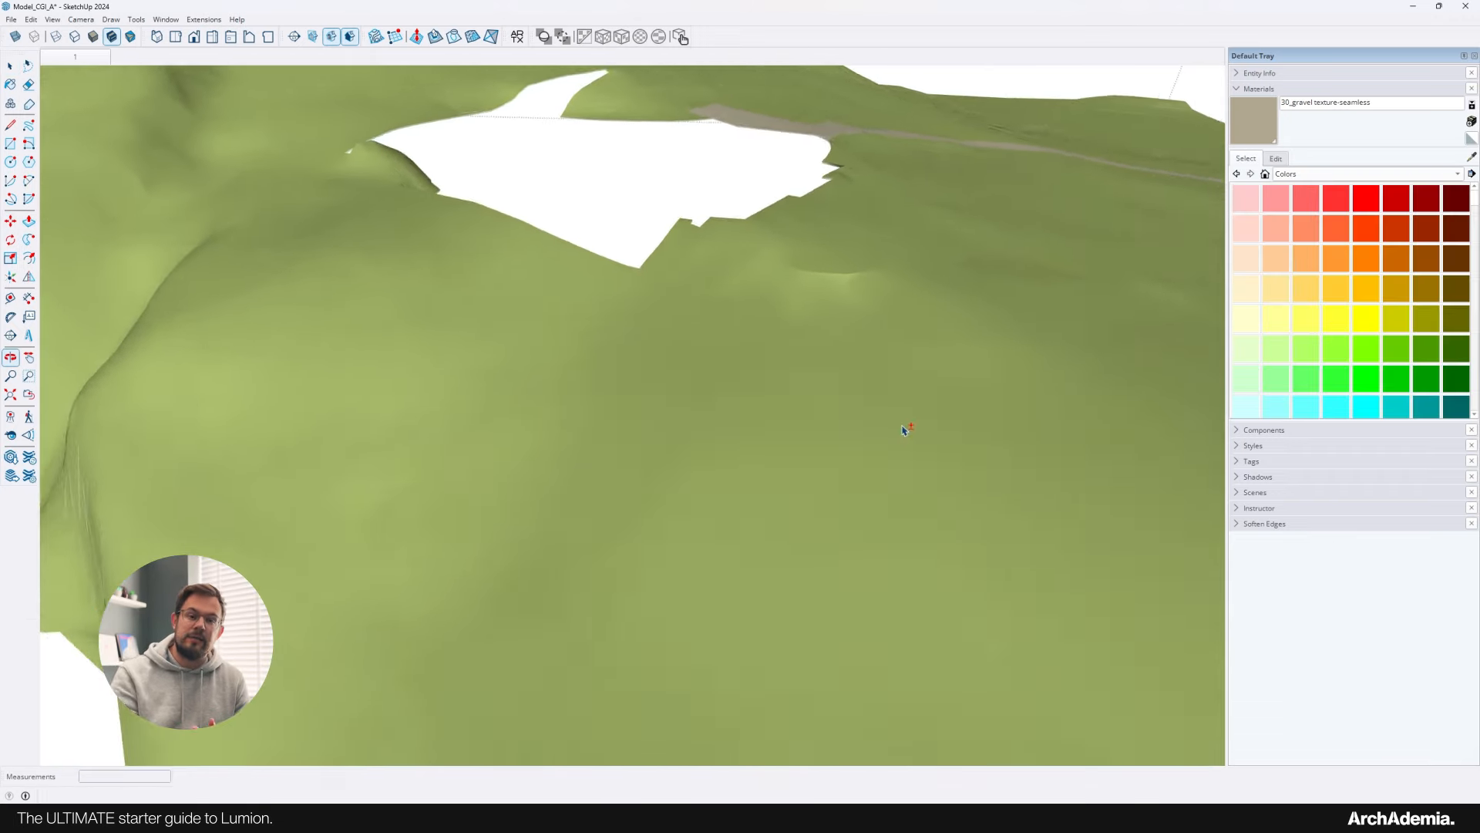
{"action": "key", "text": "space"}
{"action": "scroll", "coordinate": [616, 425], "scroll_direction": "down", "scroll_amount": 4}
{"action": "key", "text": "ctrl+z"}
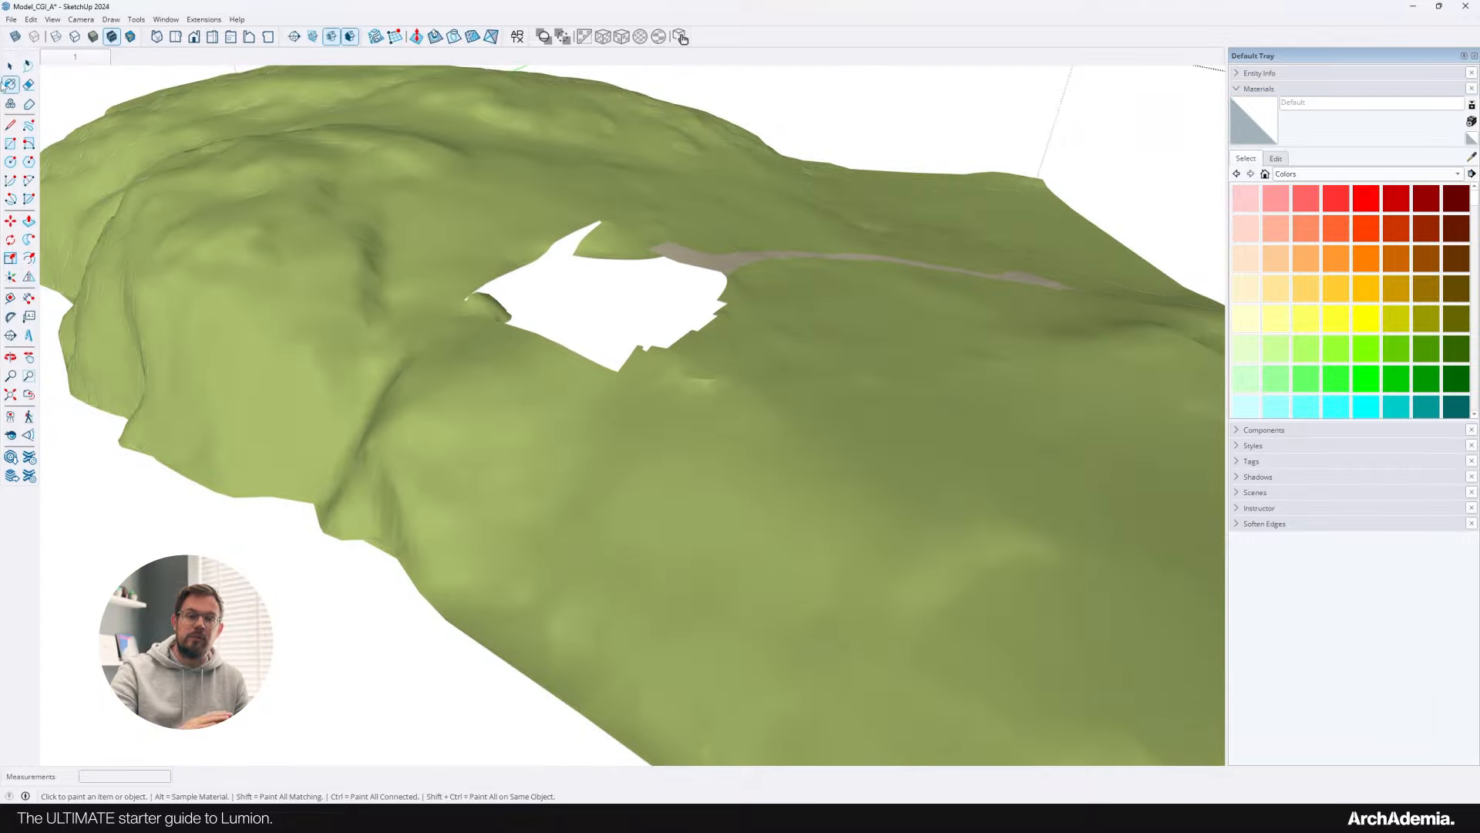
{"action": "key", "text": "space"}
{"action": "left_click", "coordinate": [463, 374]}
{"action": "scroll", "coordinate": [462, 374], "scroll_direction": "down", "scroll_amount": 6}
{"action": "scroll", "coordinate": [578, 275], "scroll_direction": "up", "scroll_amount": 5}
{"action": "right_click", "coordinate": [572, 270]}
{"action": "left_click", "coordinate": [592, 354]}
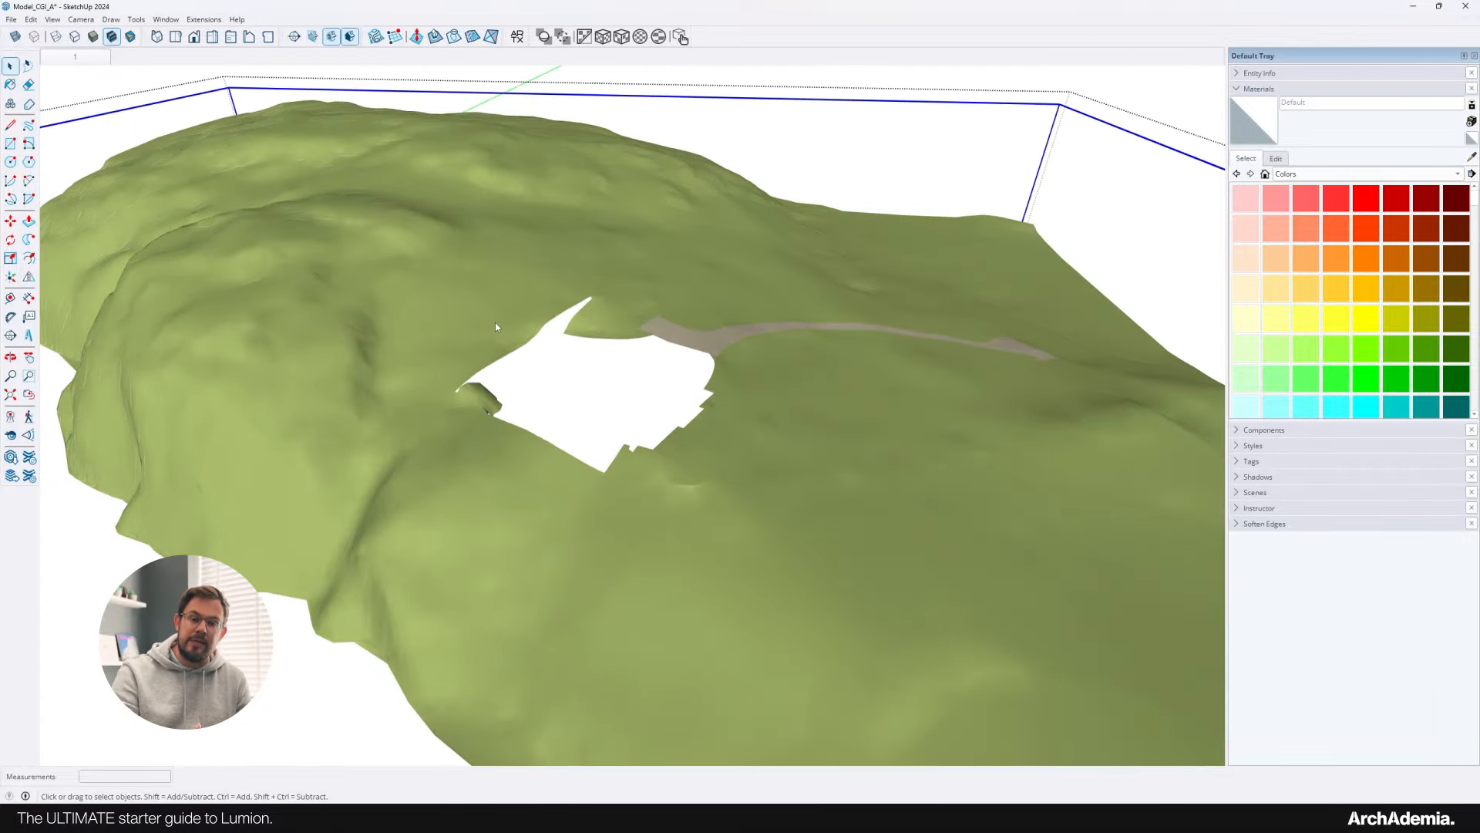
Paint the terrain's ground surface with Color F04.
{"action": "scroll", "coordinate": [495, 363], "scroll_direction": "up", "scroll_amount": 3}
{"action": "left_click", "coordinate": [575, 380]}
{"action": "left_click", "coordinate": [1336, 348]}
{"action": "left_click", "coordinate": [846, 476]}
{"action": "scroll", "coordinate": [898, 253], "scroll_direction": "up", "scroll_amount": 3}
{"action": "scroll", "coordinate": [779, 324], "scroll_direction": "down", "scroll_amount": 8}
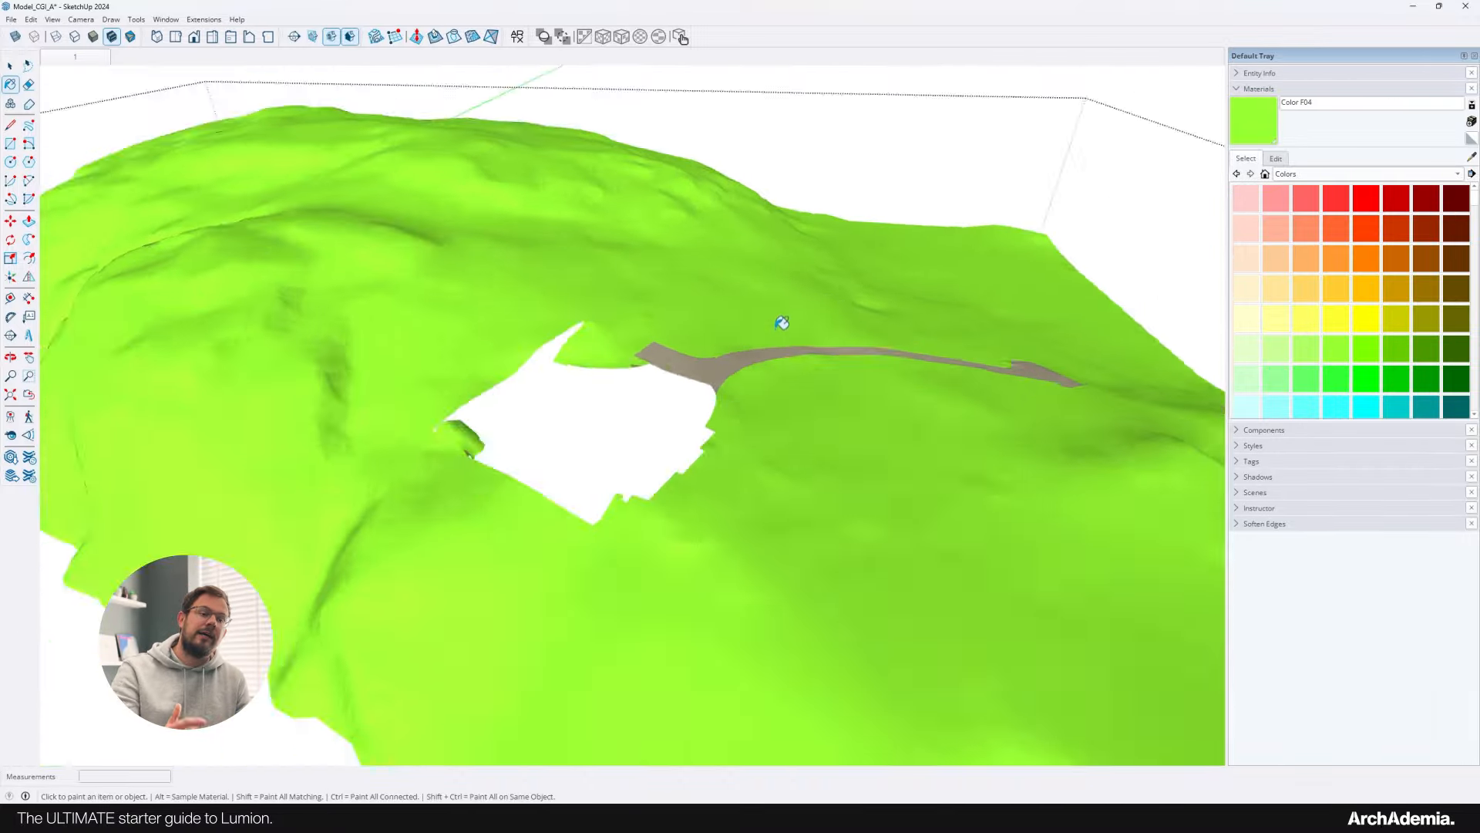
Make the terrain component unique and paint its ground surface with Color F07.
{"action": "key", "text": "space"}
{"action": "right_click", "coordinate": [694, 375]}
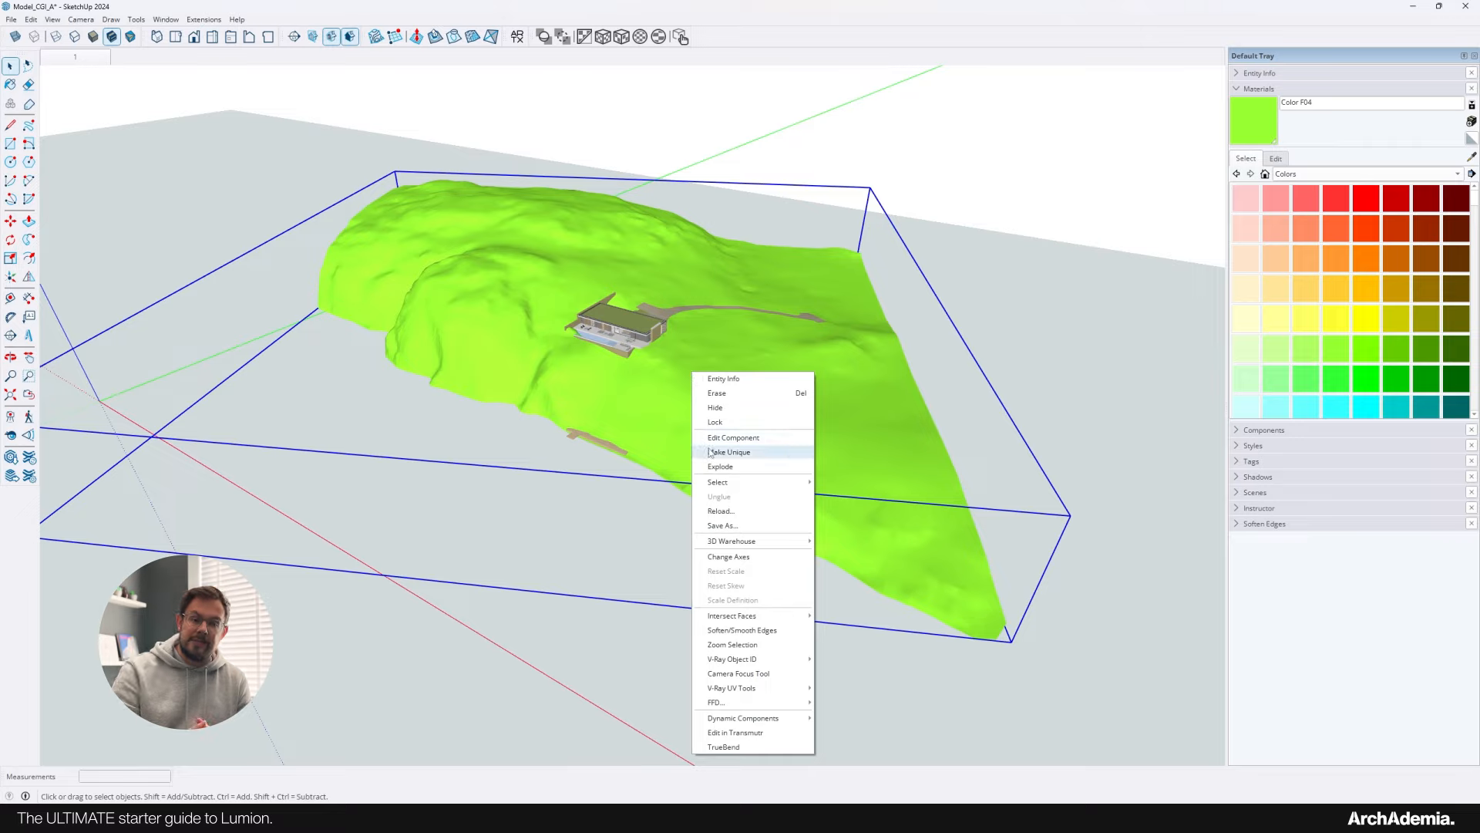
{"action": "left_click", "coordinate": [710, 453]}
{"action": "scroll", "coordinate": [697, 403], "scroll_direction": "up", "scroll_amount": 4}
{"action": "double_click", "coordinate": [697, 403]}
{"action": "left_click", "coordinate": [684, 357]}
{"action": "left_click", "coordinate": [617, 285]}
{"action": "middle_click_drag", "start_coordinate": [679, 339], "coordinate": [682, 386]}
{"action": "left_click", "coordinate": [1426, 348]}
{"action": "left_click", "coordinate": [871, 370]}
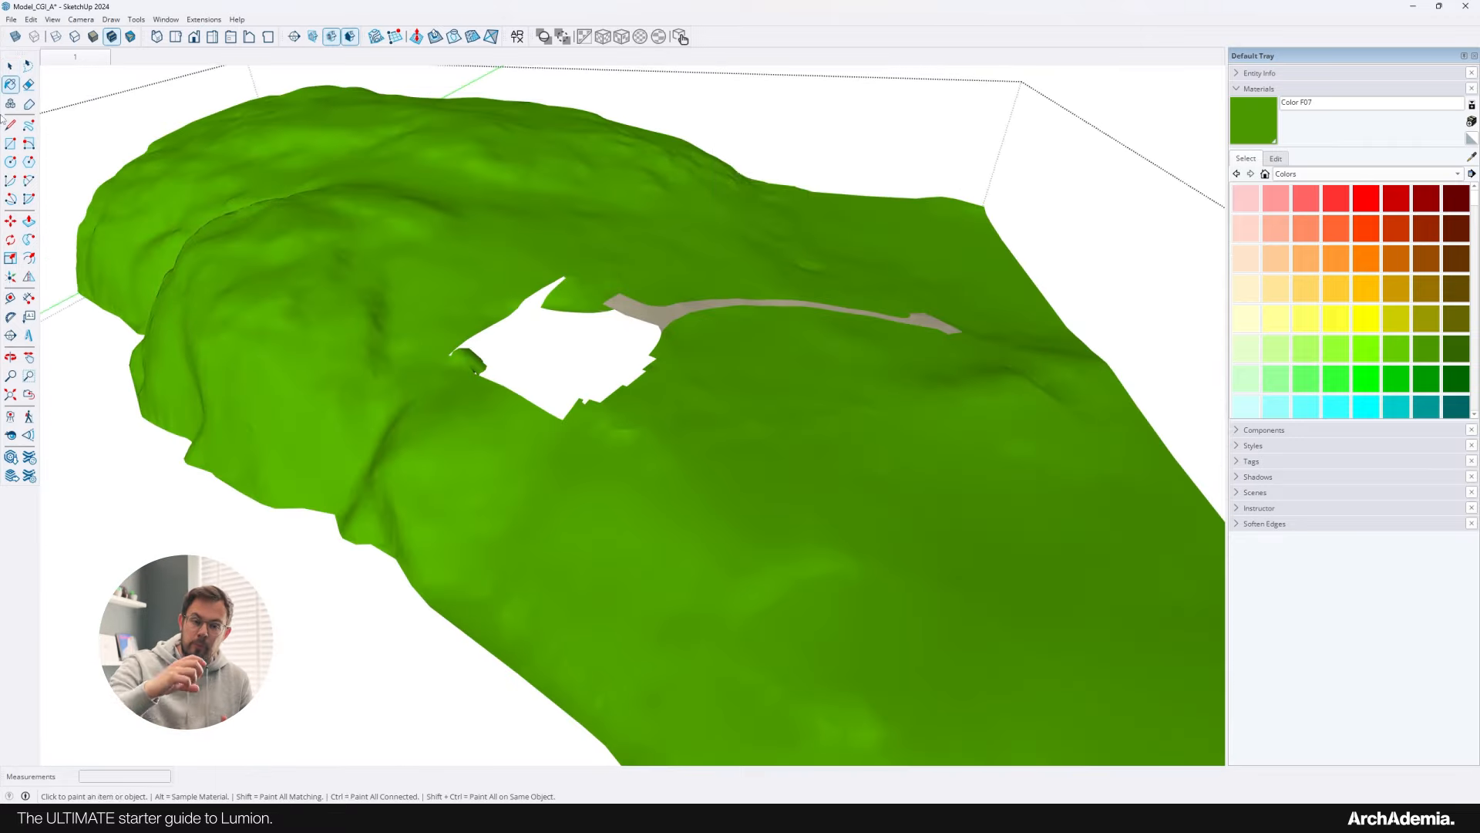
Open another terrain layer for editing, paint its ground surface with Color G08 and leave the component.
{"action": "left_click", "coordinate": [10, 67]}
{"action": "left_click", "coordinate": [574, 351]}
{"action": "scroll", "coordinate": [632, 362], "scroll_direction": "down", "scroll_amount": 3}
{"action": "key", "text": "ctrl+z"}
{"action": "scroll", "coordinate": [674, 413], "scroll_direction": "up", "scroll_amount": 3}
{"action": "left_click", "coordinate": [631, 446]}
{"action": "double_click", "coordinate": [632, 447]}
{"action": "middle_click_drag", "start_coordinate": [632, 444], "coordinate": [576, 436]}
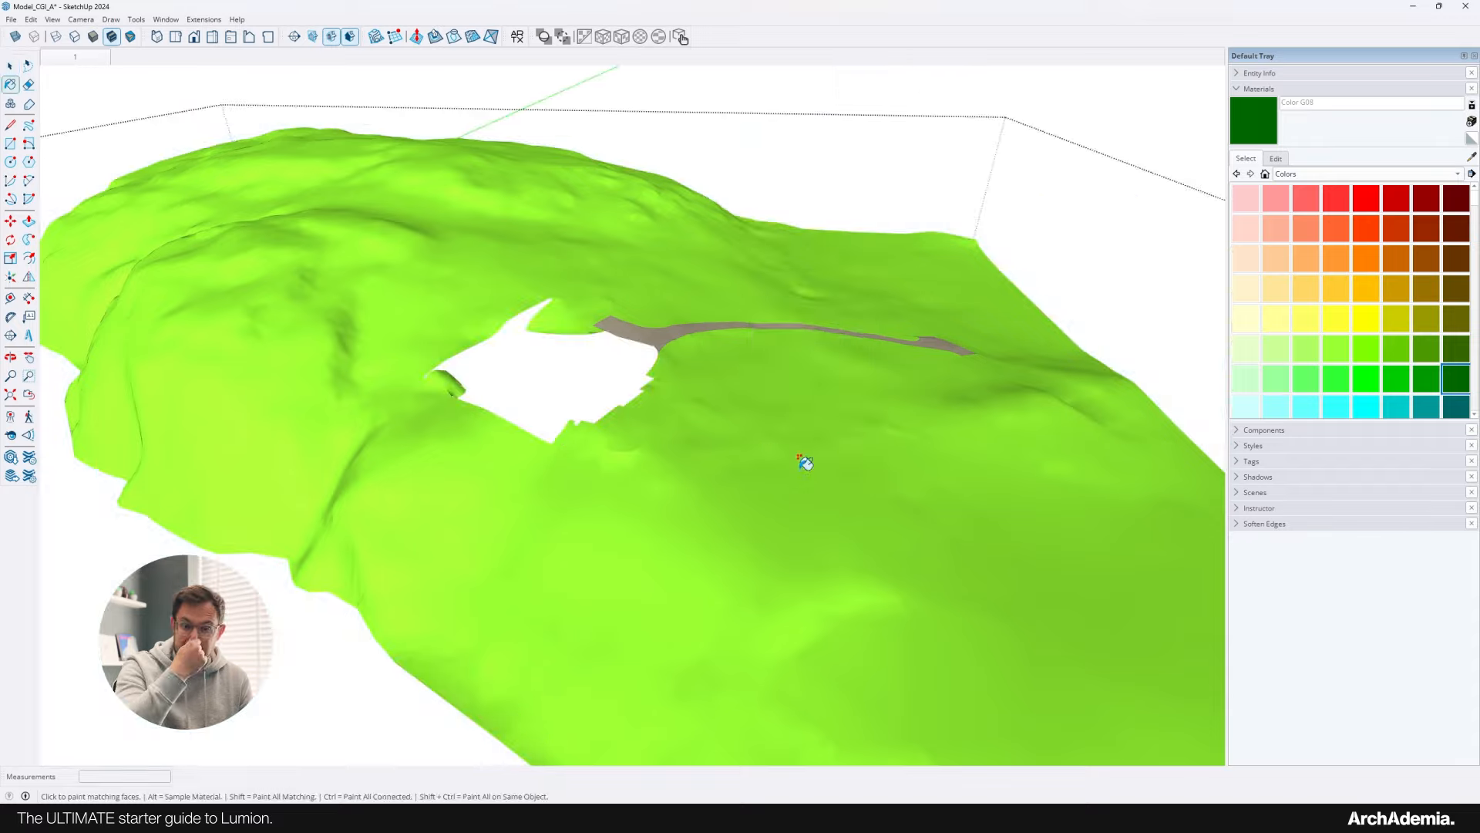
{"action": "left_click", "coordinate": [803, 460]}
{"action": "key", "text": "space"}
{"action": "key", "text": "Escape"}
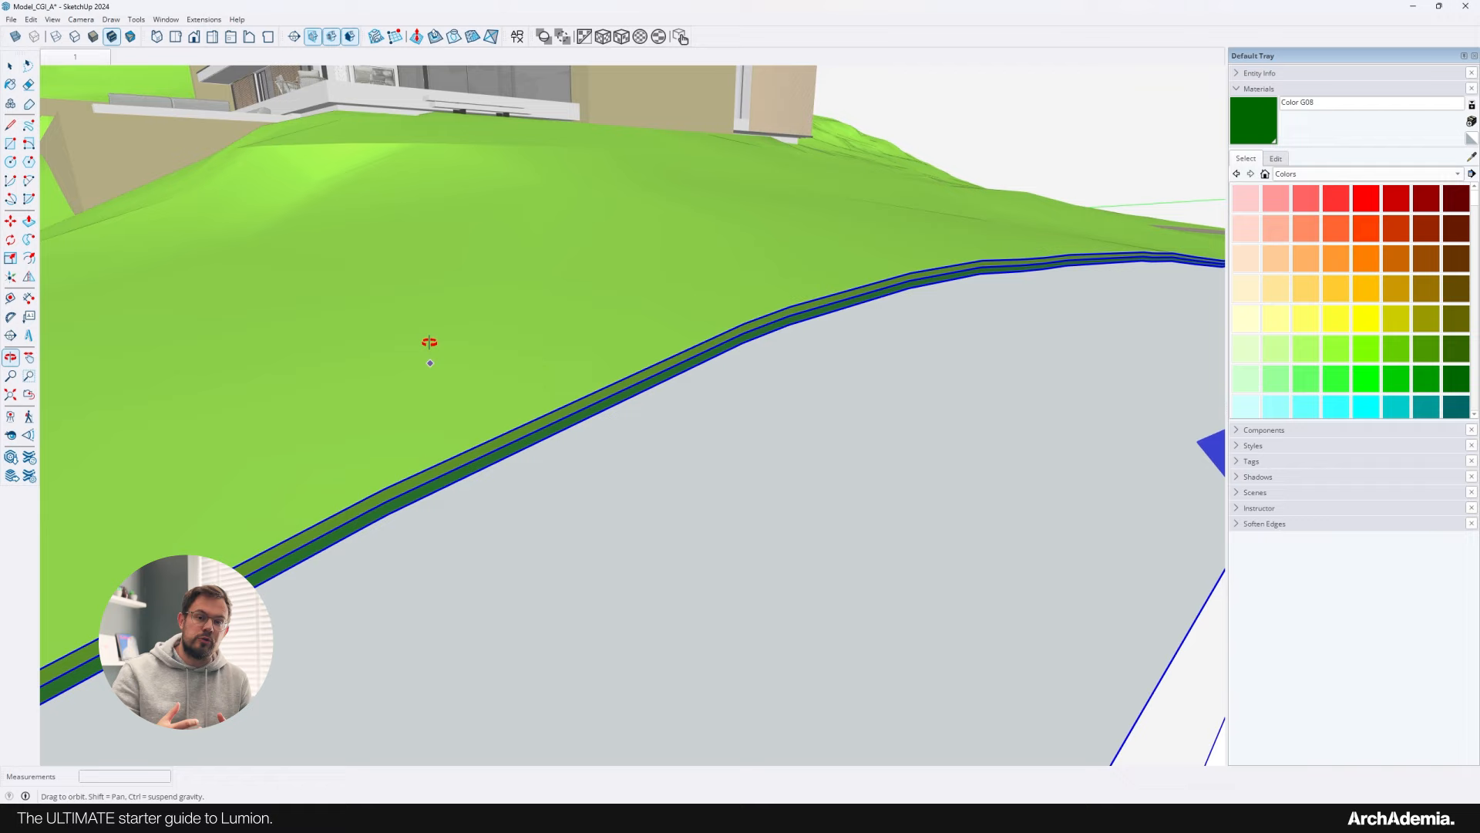
Inspect the stacked terrain layers along their outer edge and close the terrain component.
{"action": "key", "text": "space"}
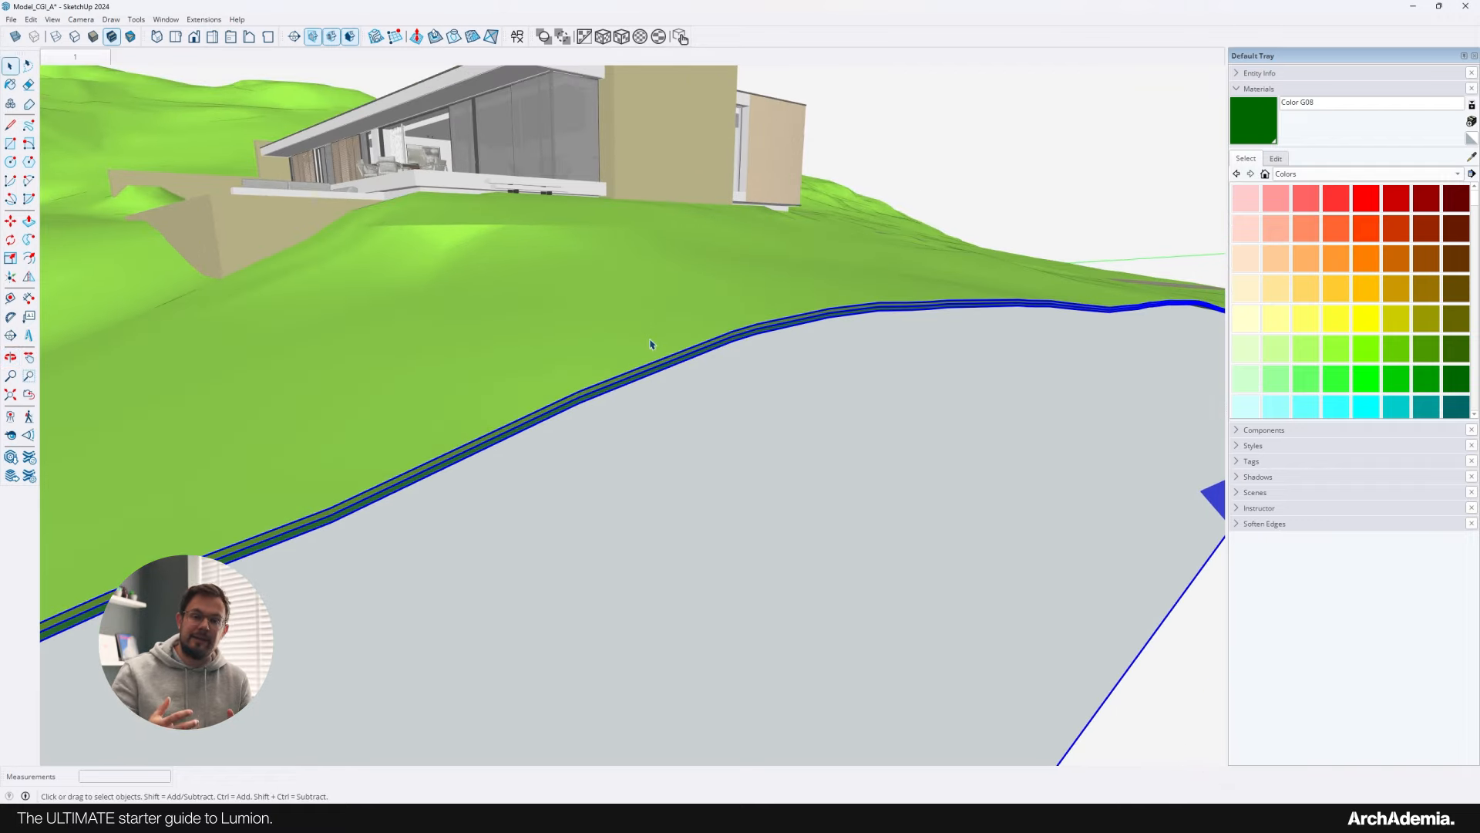
{"action": "scroll", "coordinate": [651, 344], "scroll_direction": "up", "scroll_amount": 5}
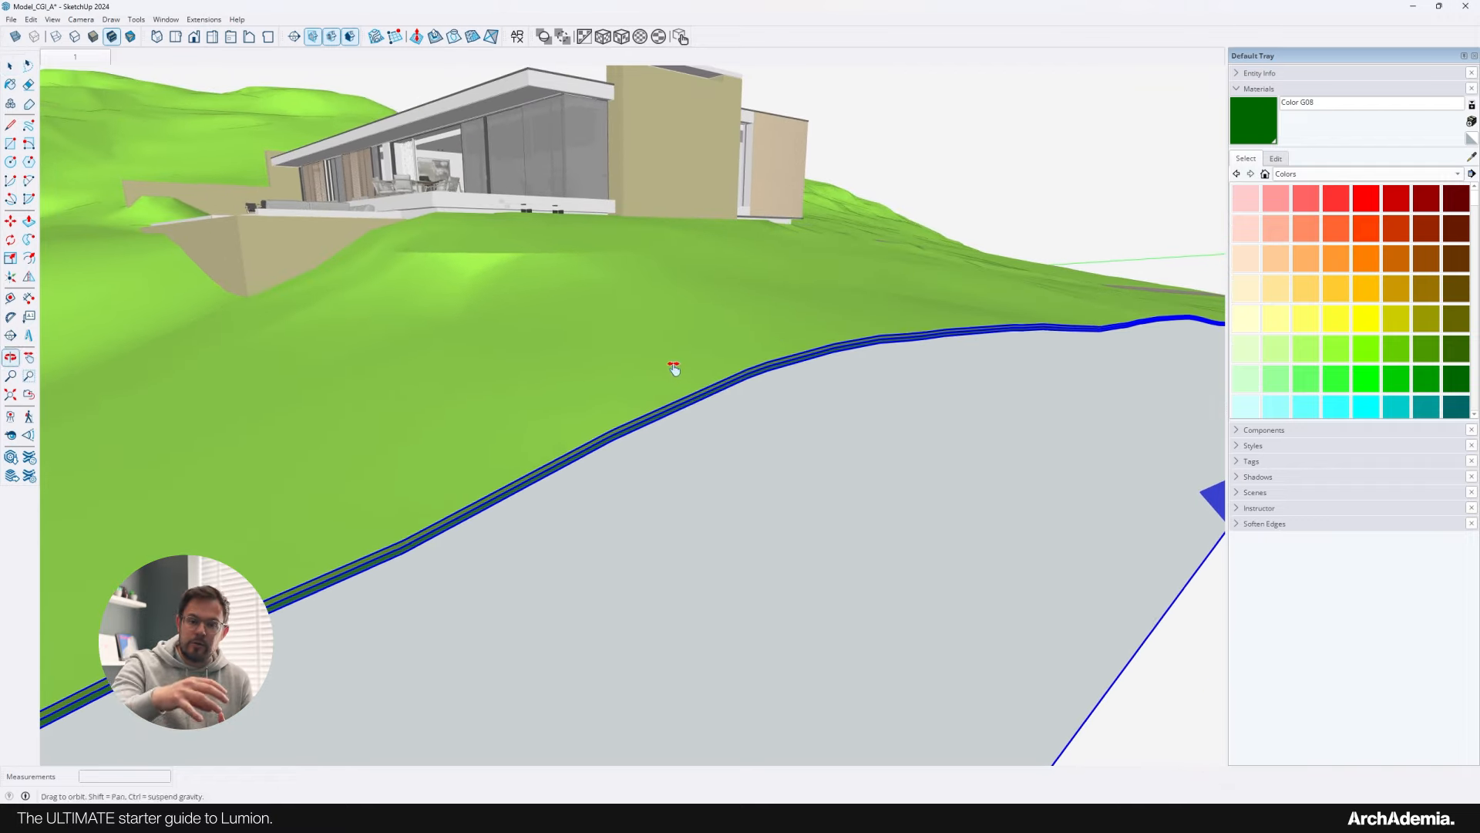
{"action": "right_click", "coordinate": [952, 184]}
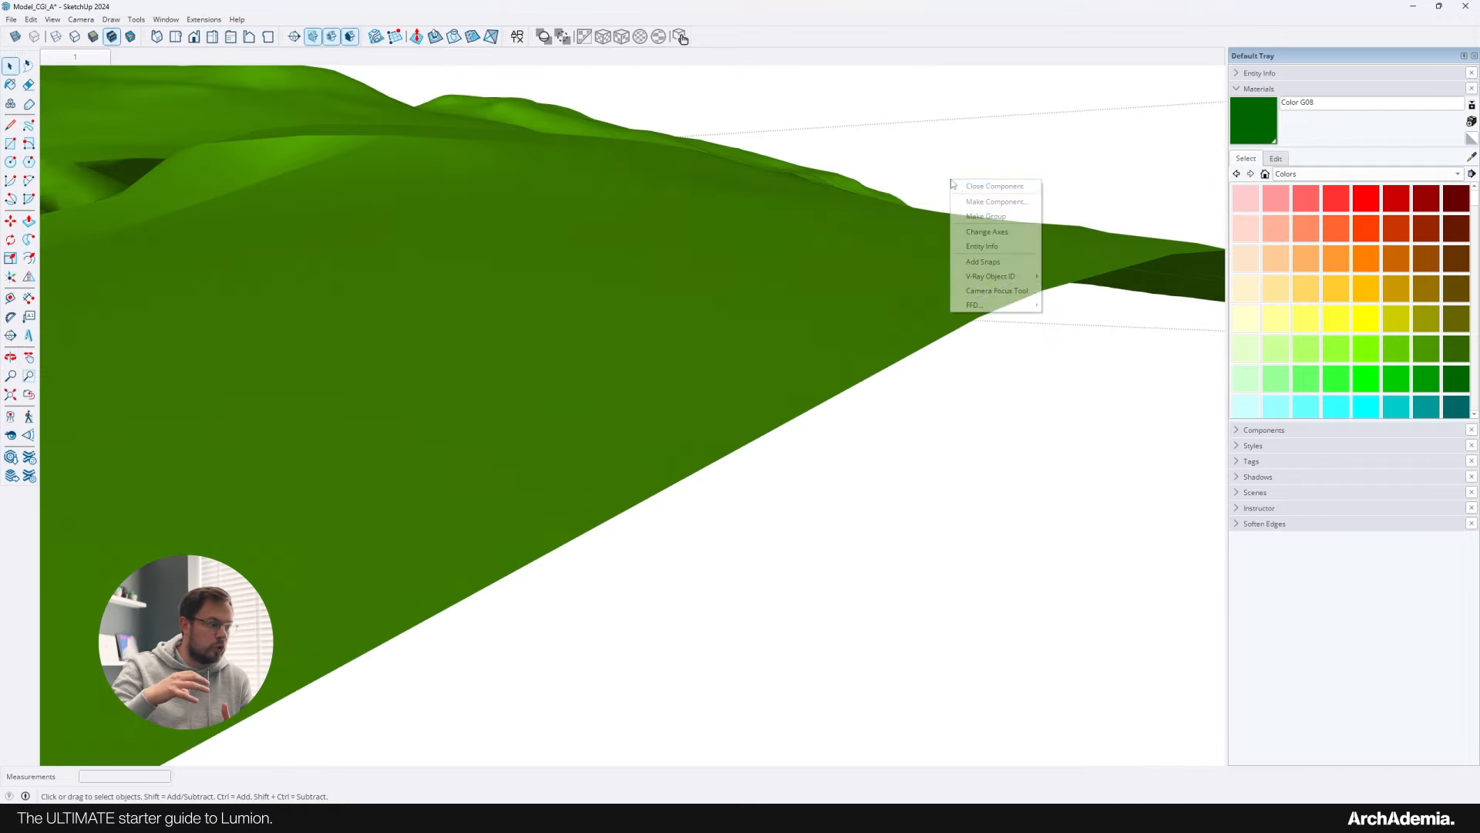
{"action": "left_click", "coordinate": [993, 186]}
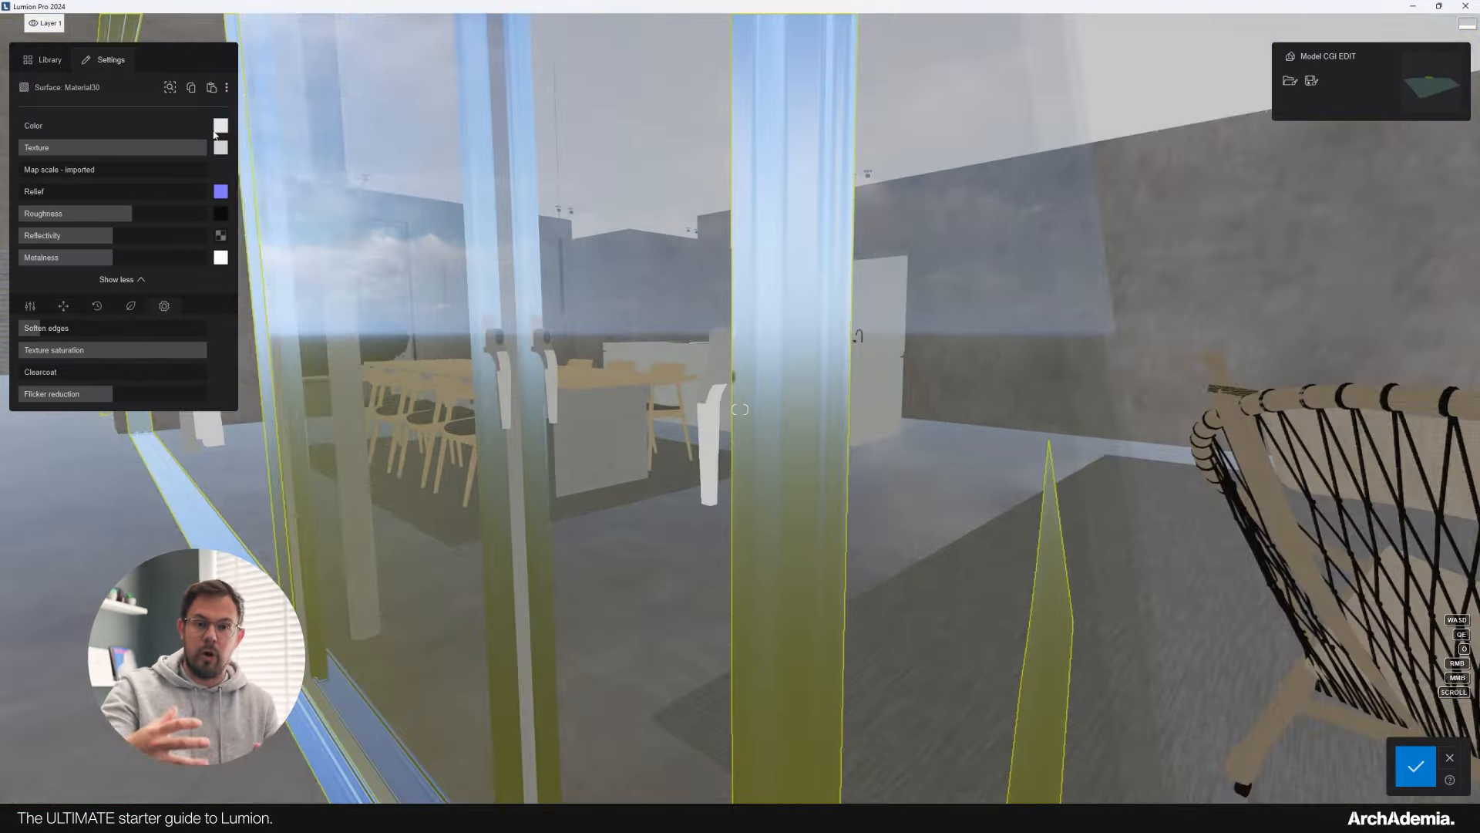
Switch to Lumion and reduce the texture amount of the Material30 surface on the glazed doors.
{"action": "left_click_drag", "start_coordinate": [202, 147], "coordinate": [111, 154]}
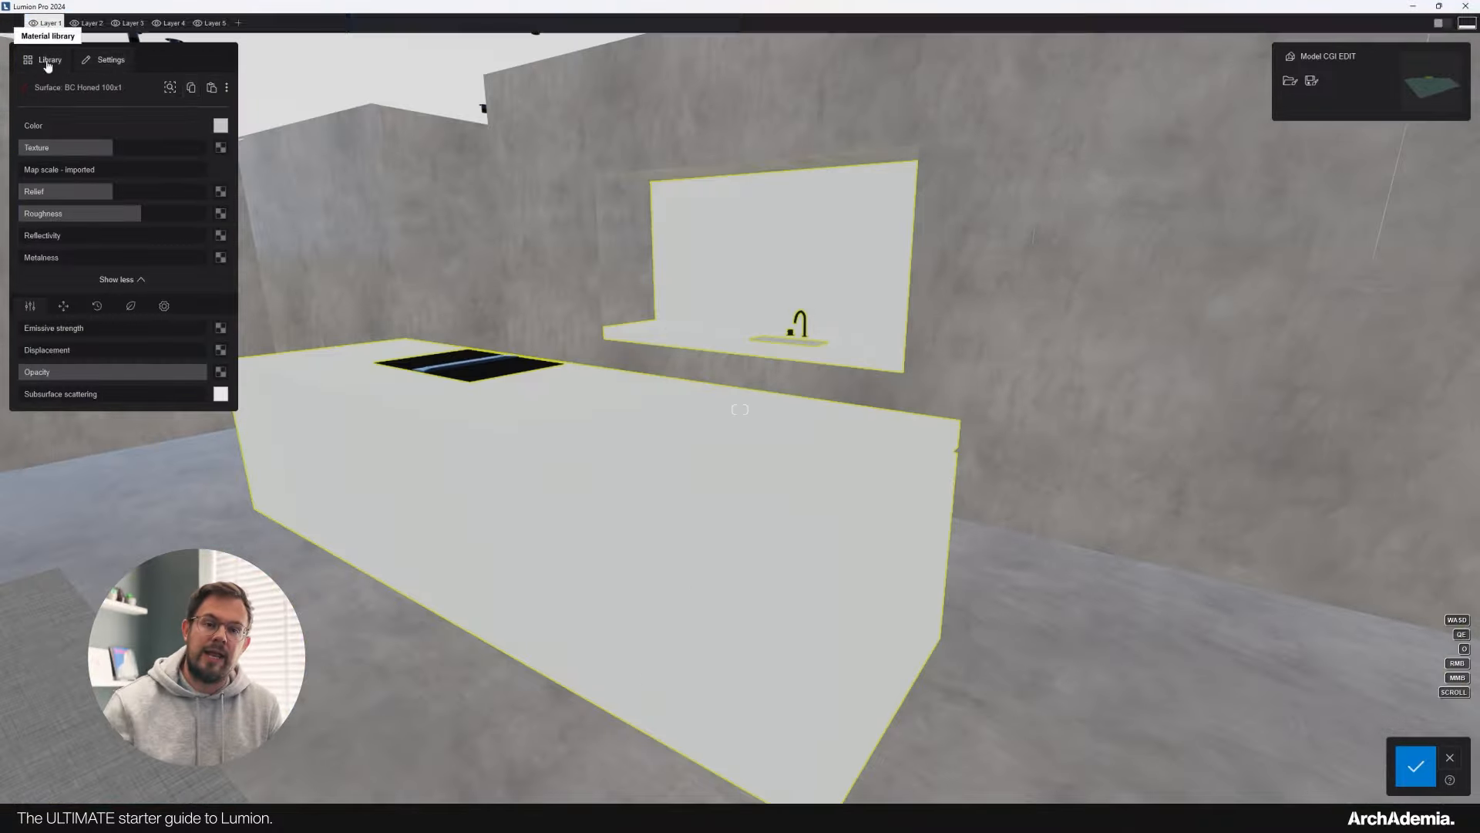
Apply a white marble library material to the kitchen island's BC Honed 100x1 surface and select the pool's water surface.
{"action": "left_click", "coordinate": [48, 62]}
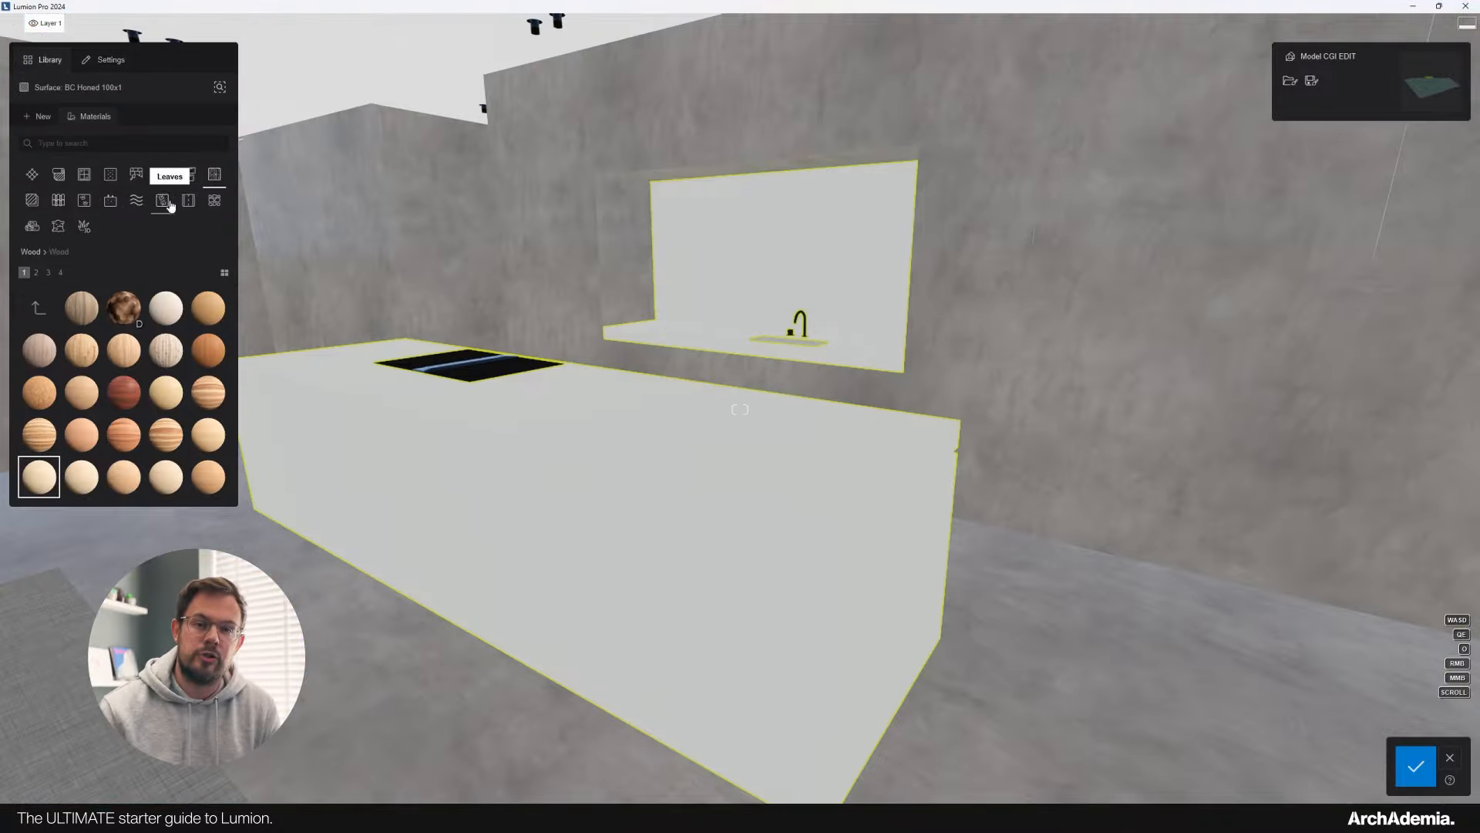
{"action": "left_click", "coordinate": [124, 434]}
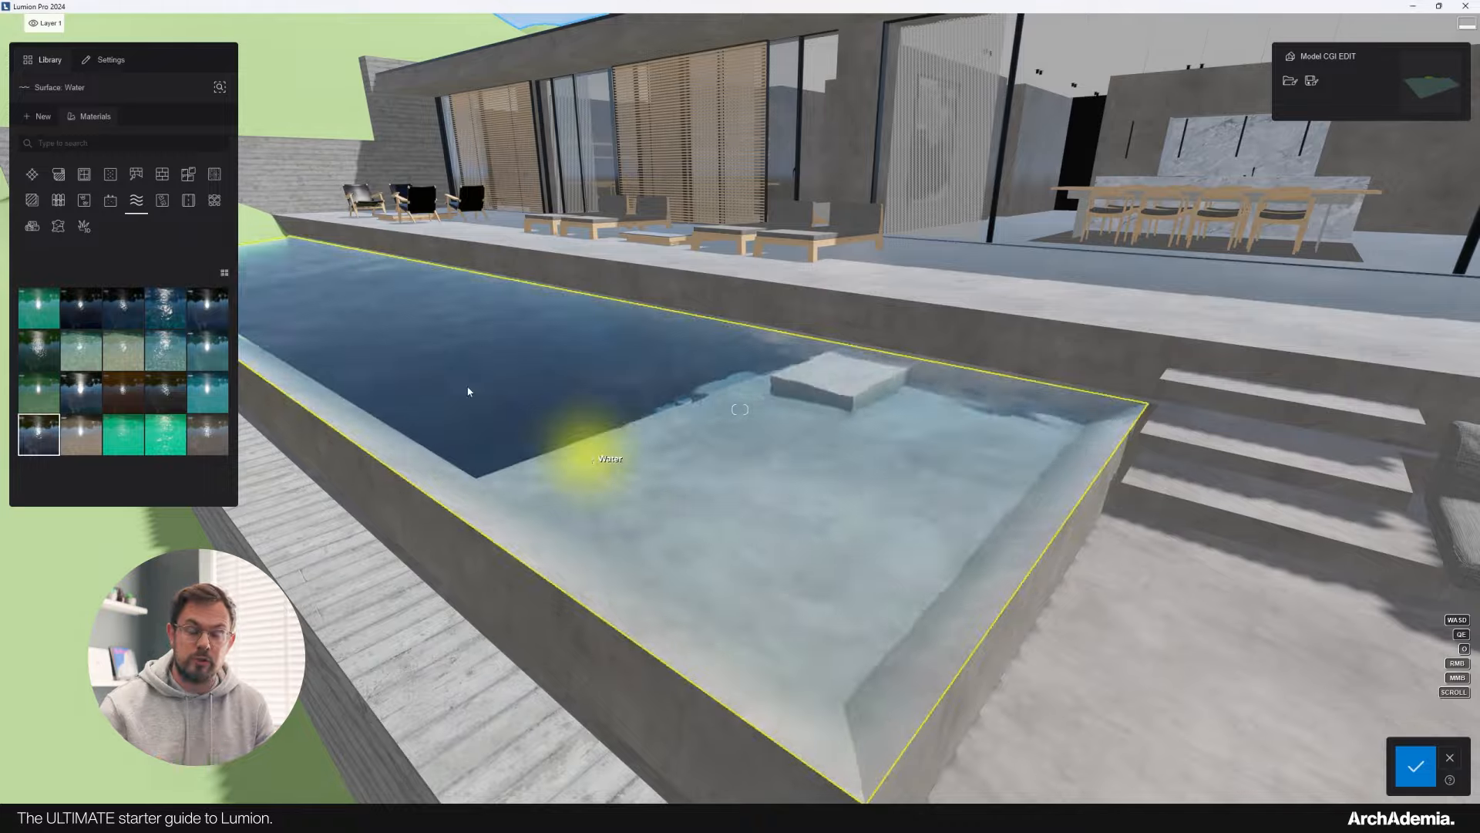
{"action": "left_click", "coordinate": [577, 336]}
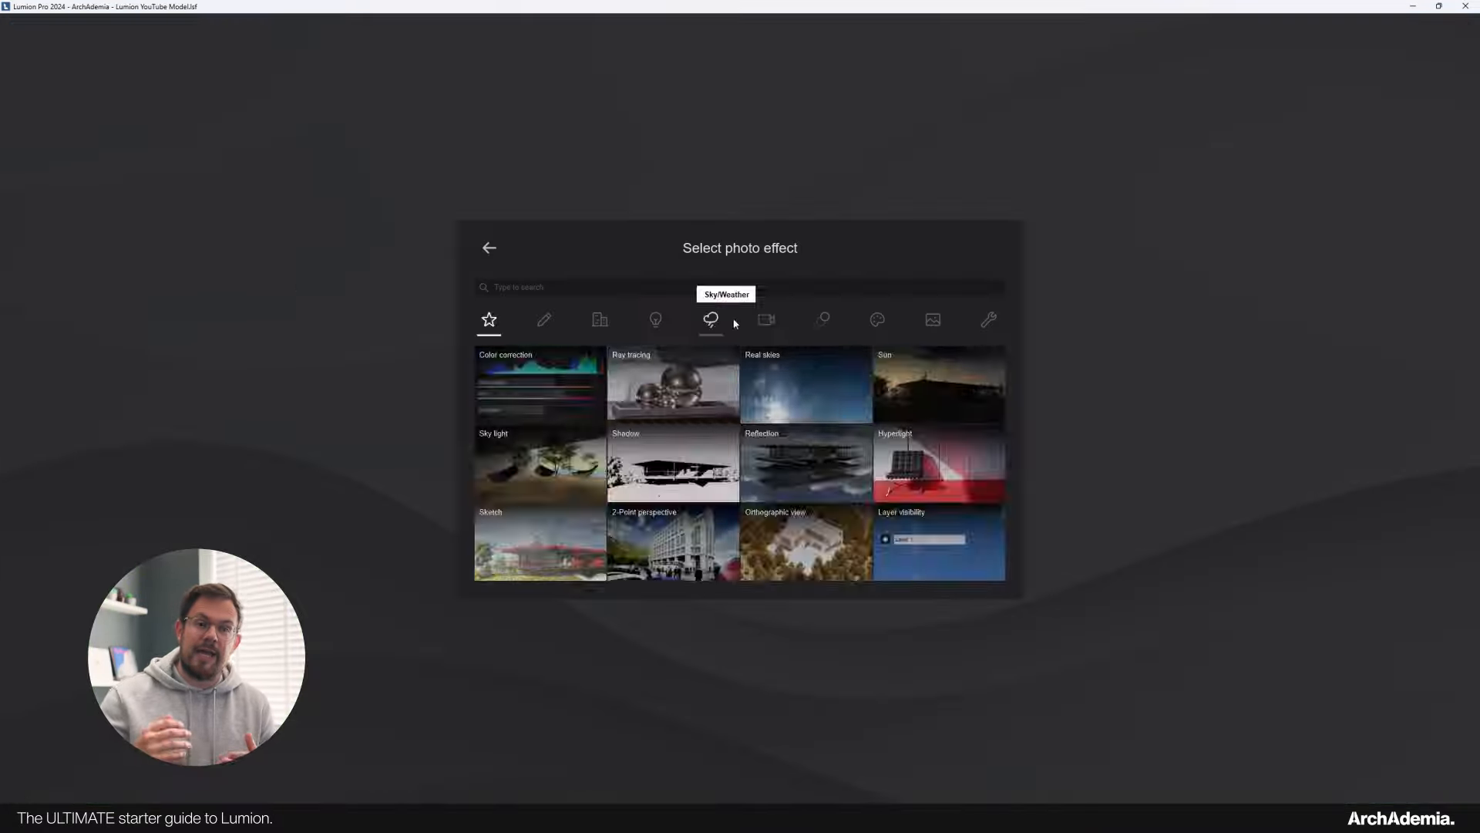
Save the kitchen and dining view as the fourth photo with the 2-Point perspective effect, naming it Interior 02.
{"action": "left_click", "coordinate": [600, 320]}
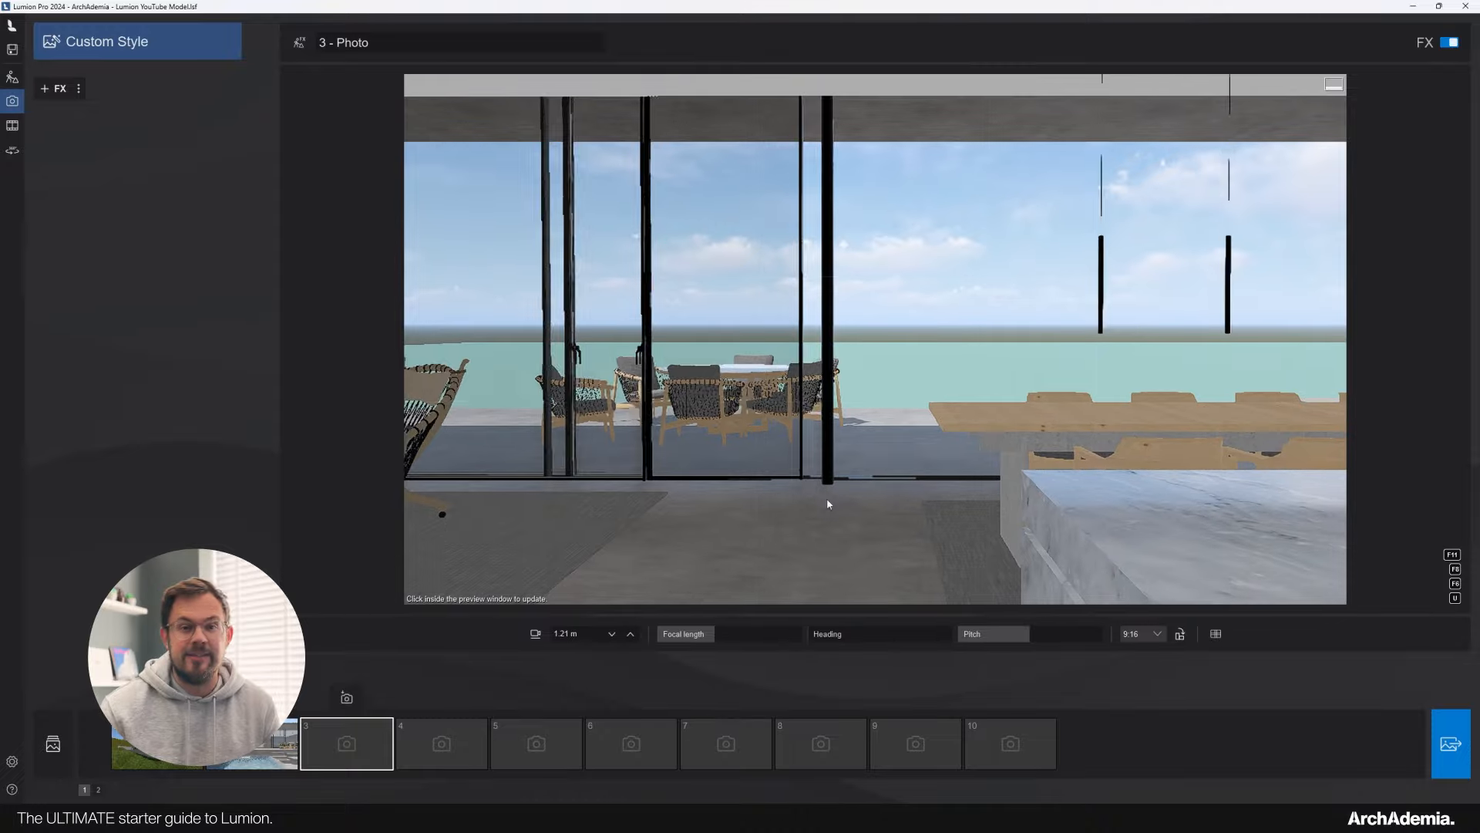
{"action": "left_click", "coordinate": [441, 743]}
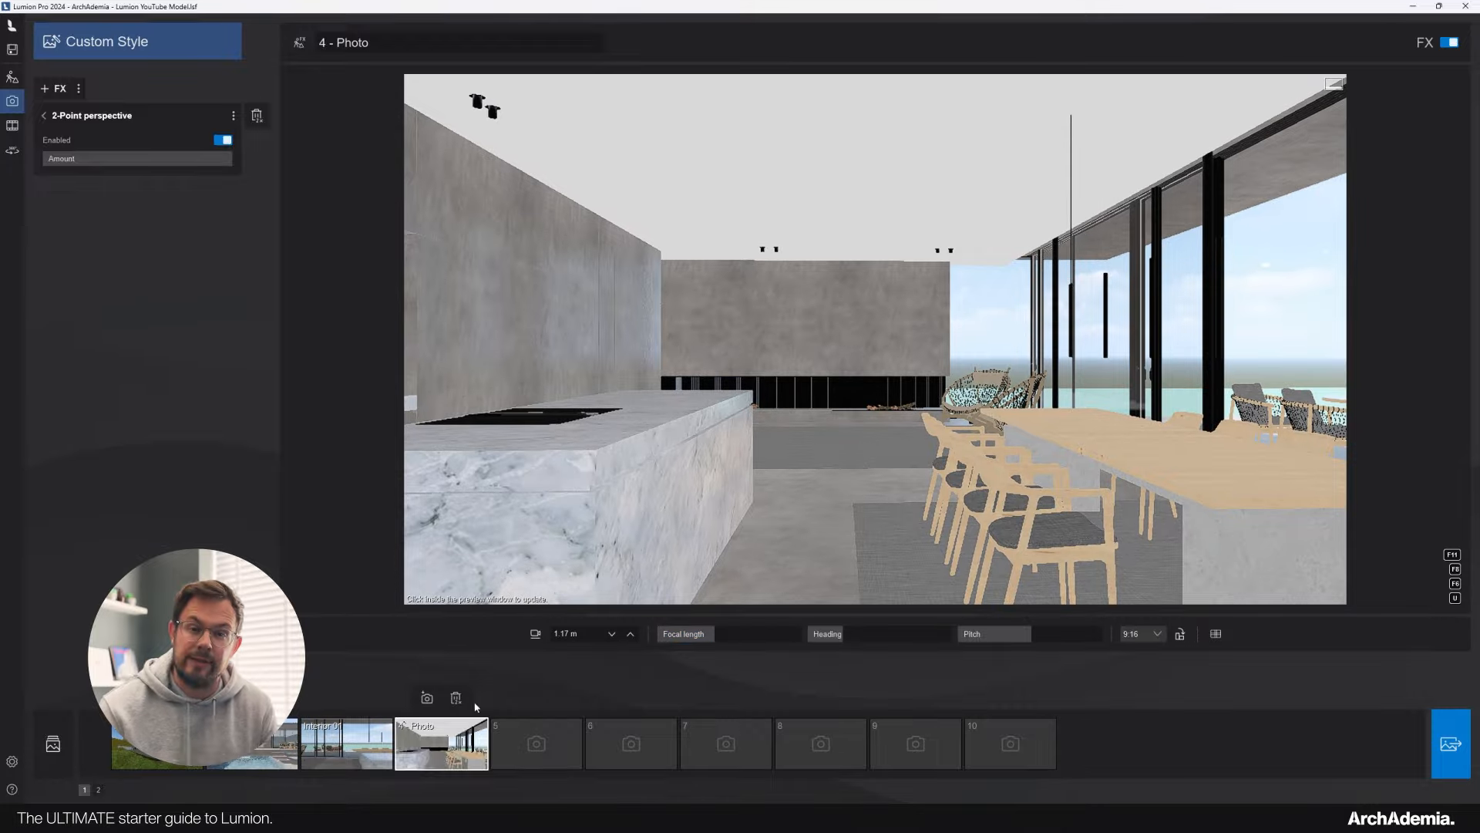
{"action": "left_click", "coordinate": [266, 744]}
Frame the timber-clad entrance facade and save it as photo Exterior 03 with the 2-Point perspective effect.
{"action": "left_click", "coordinate": [536, 743]}
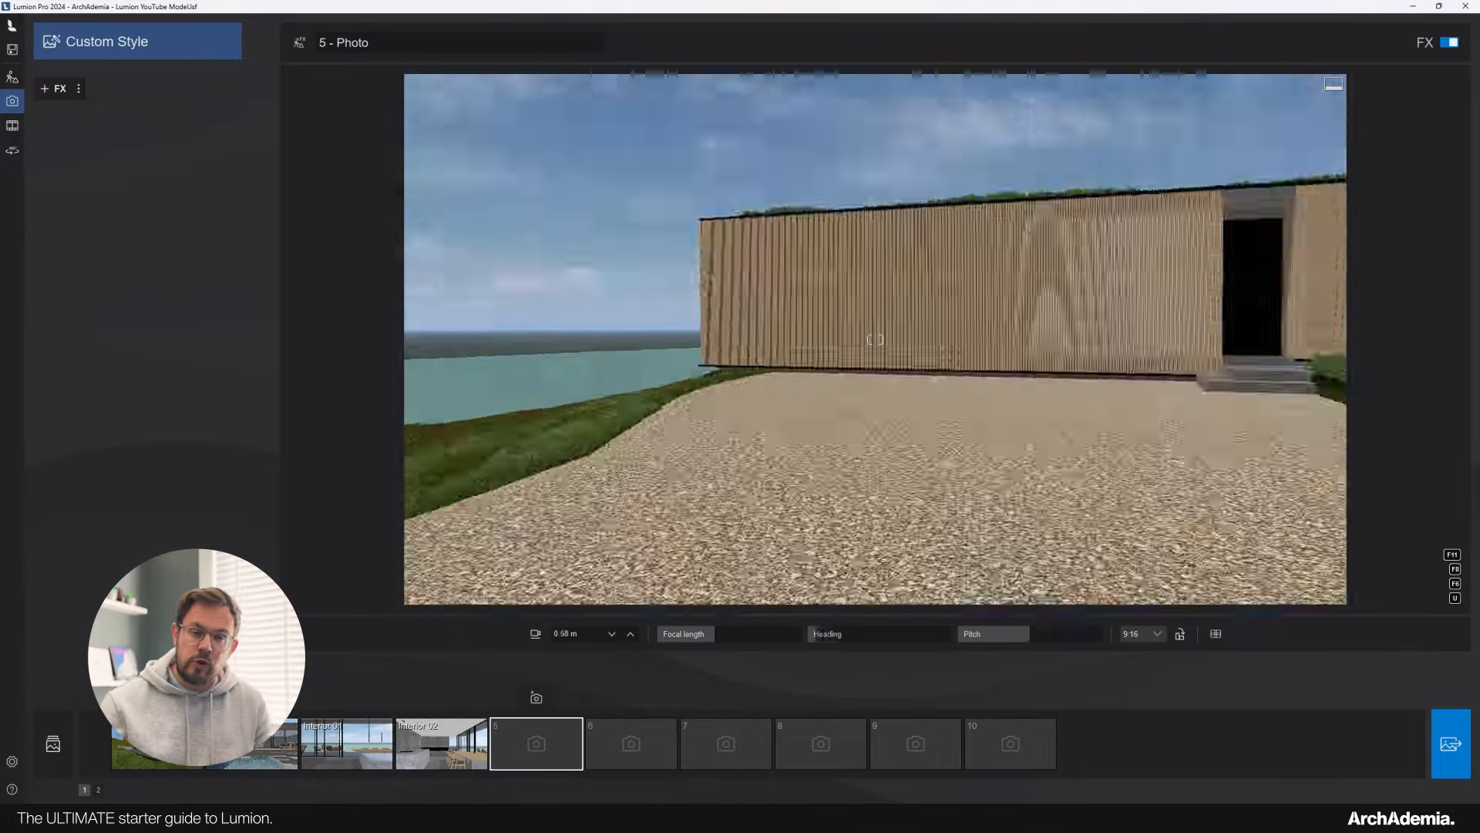
{"action": "key", "text": "s"}
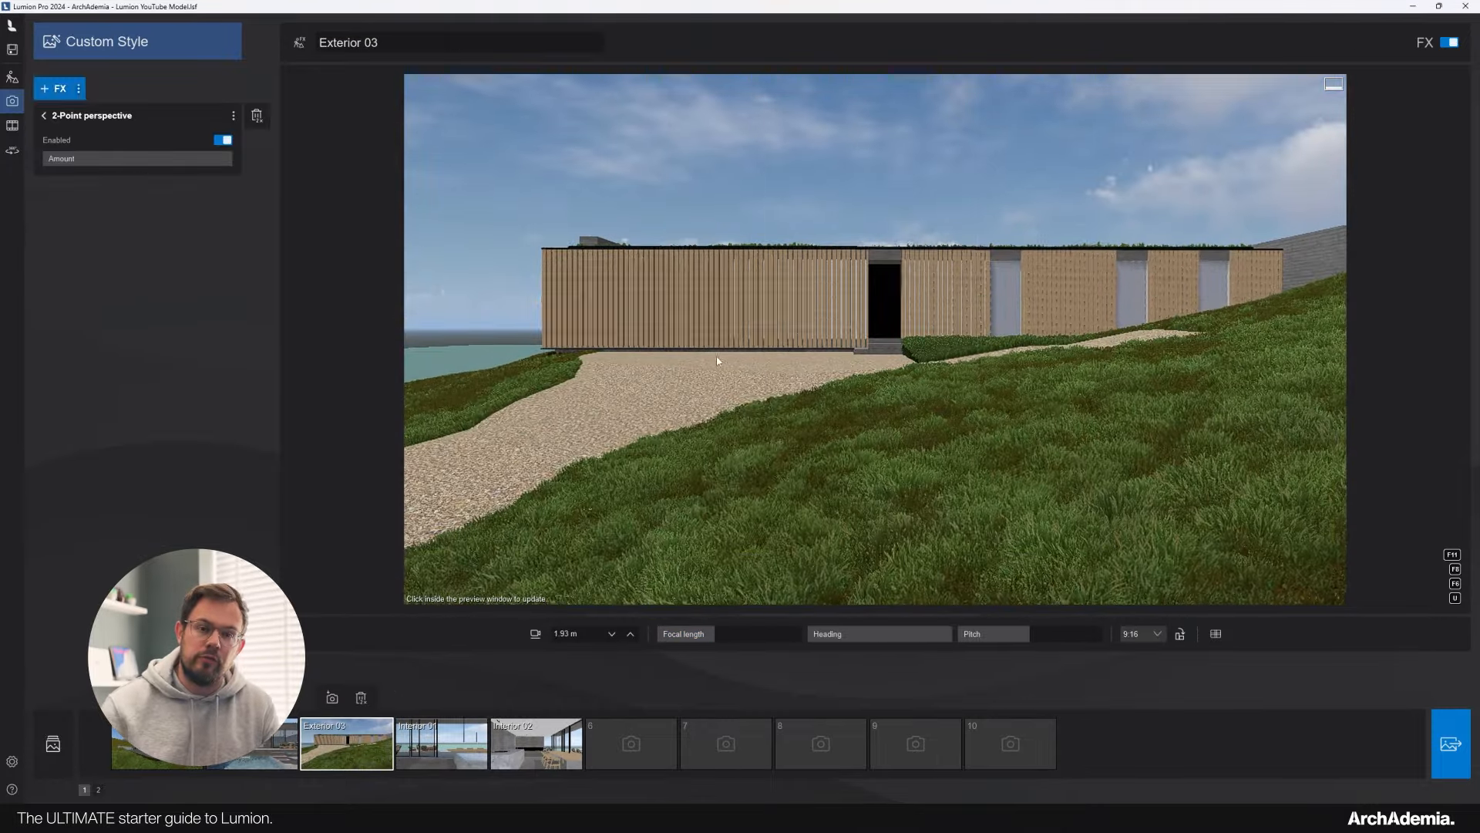
Save the living area view in photo slot 6 with the 2-Point perspective effect and name it Interior 03.
{"action": "left_click", "coordinate": [498, 725]}
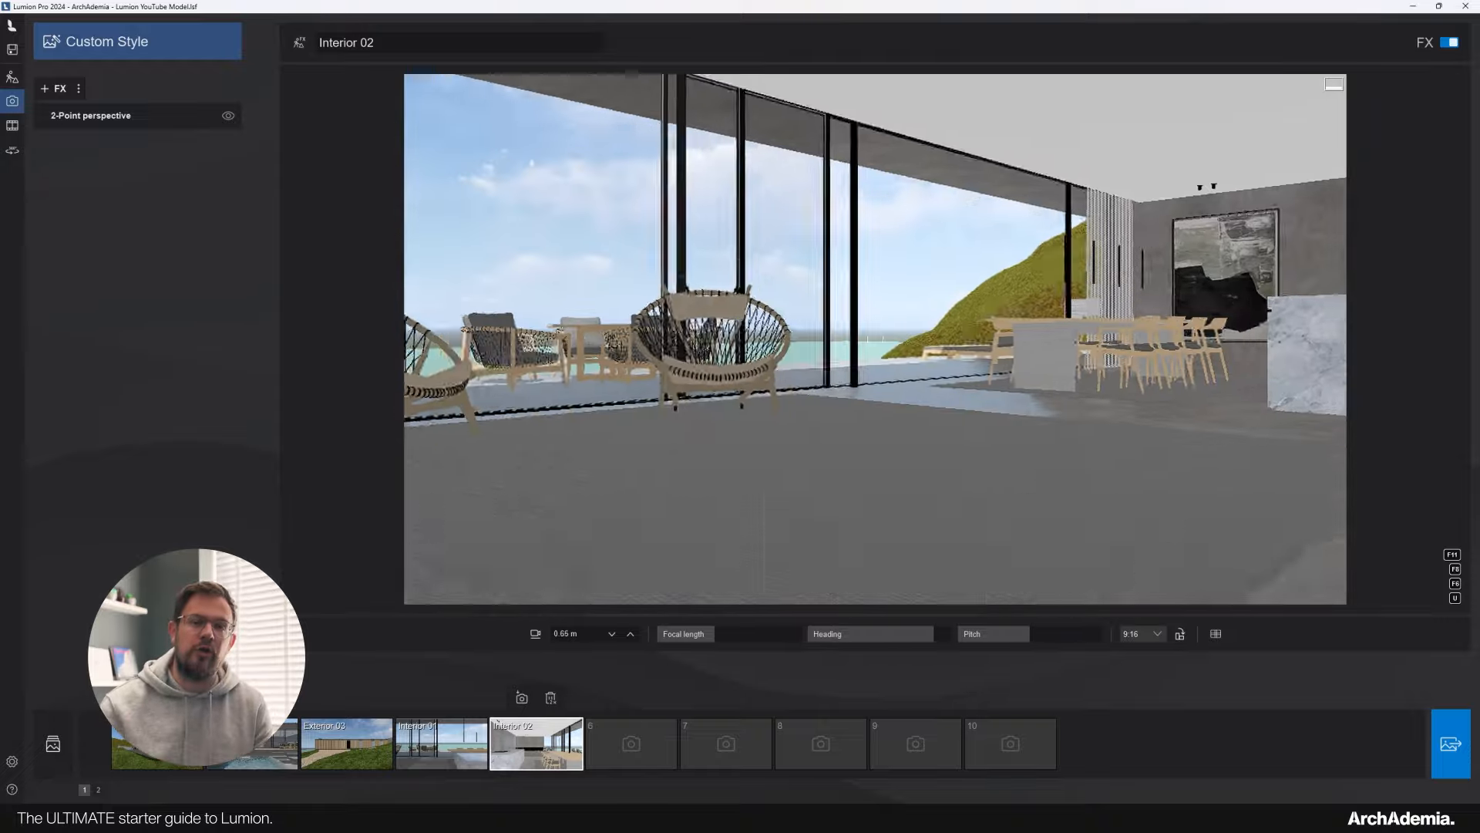
{"action": "key", "text": "s"}
{"action": "left_click", "coordinate": [631, 743]}
{"action": "left_click", "coordinate": [347, 43]}
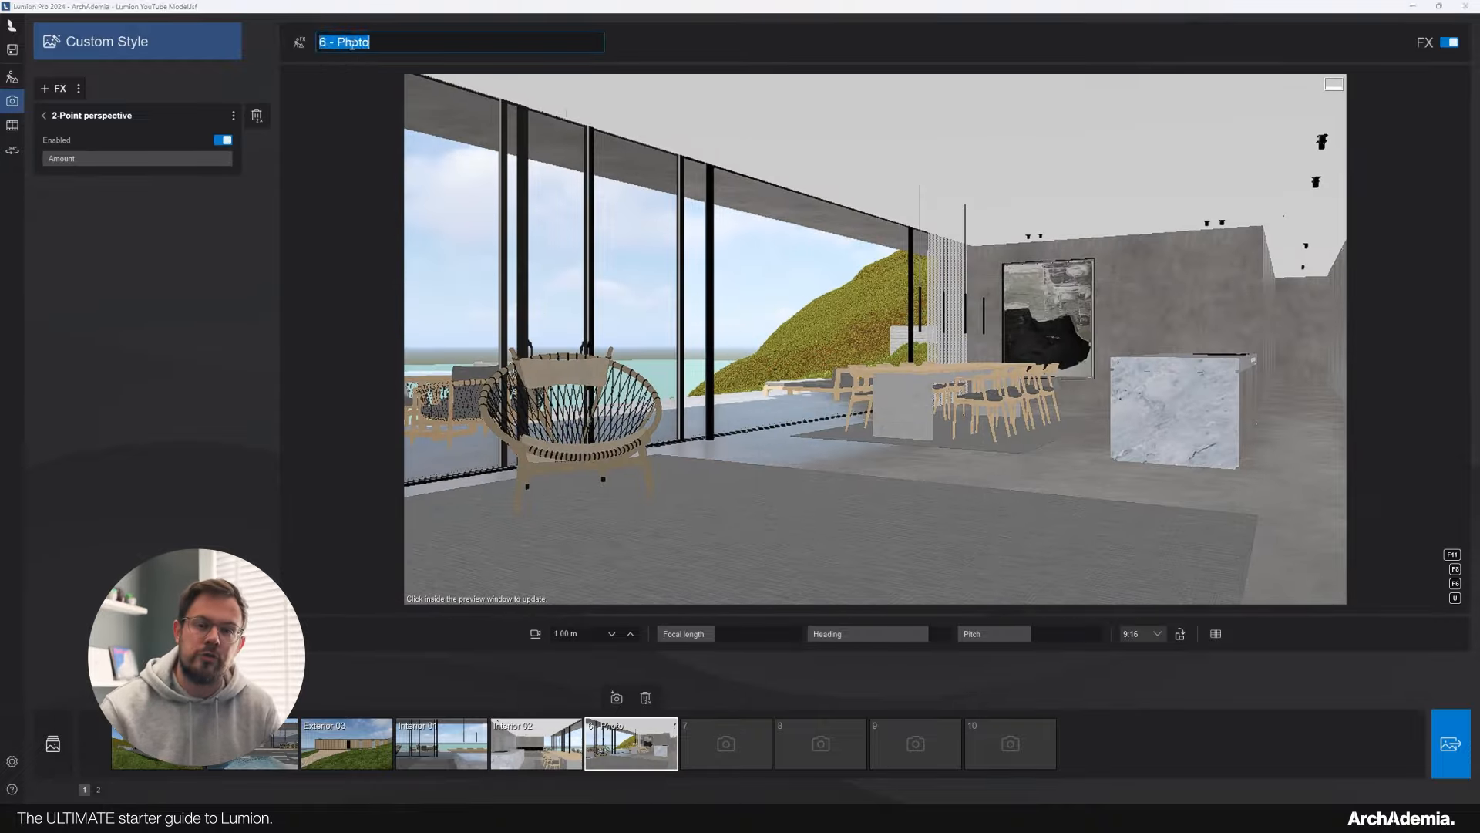
{"action": "type", "text": "Interior 03"}
{"action": "key", "text": "Return"}
{"action": "left_click", "coordinate": [617, 698]}
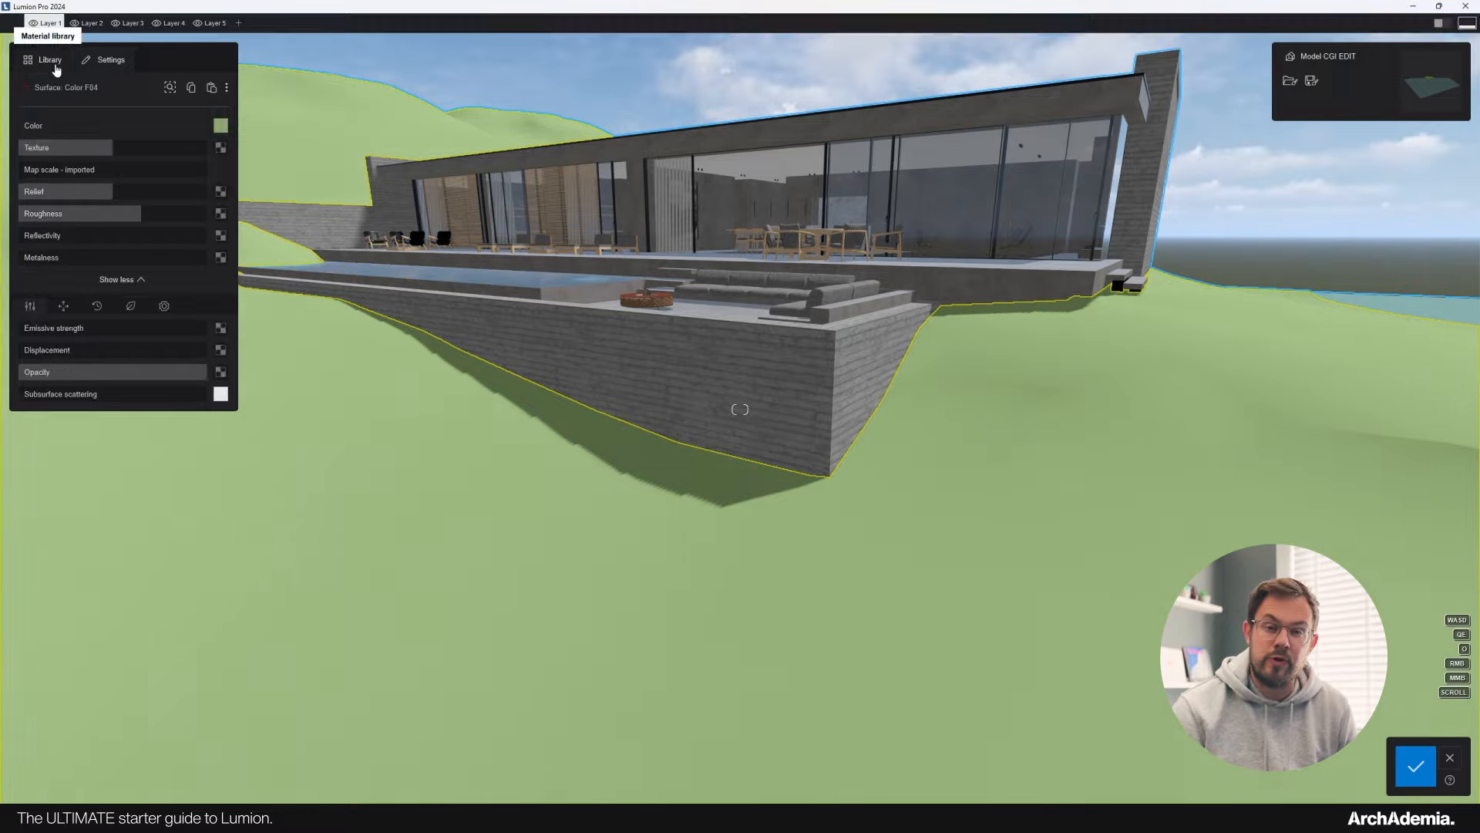
Apply the Landscape 012 library material to the terrain's Color F04 surface.
{"action": "left_click", "coordinate": [44, 60]}
{"action": "left_click", "coordinate": [84, 200]}
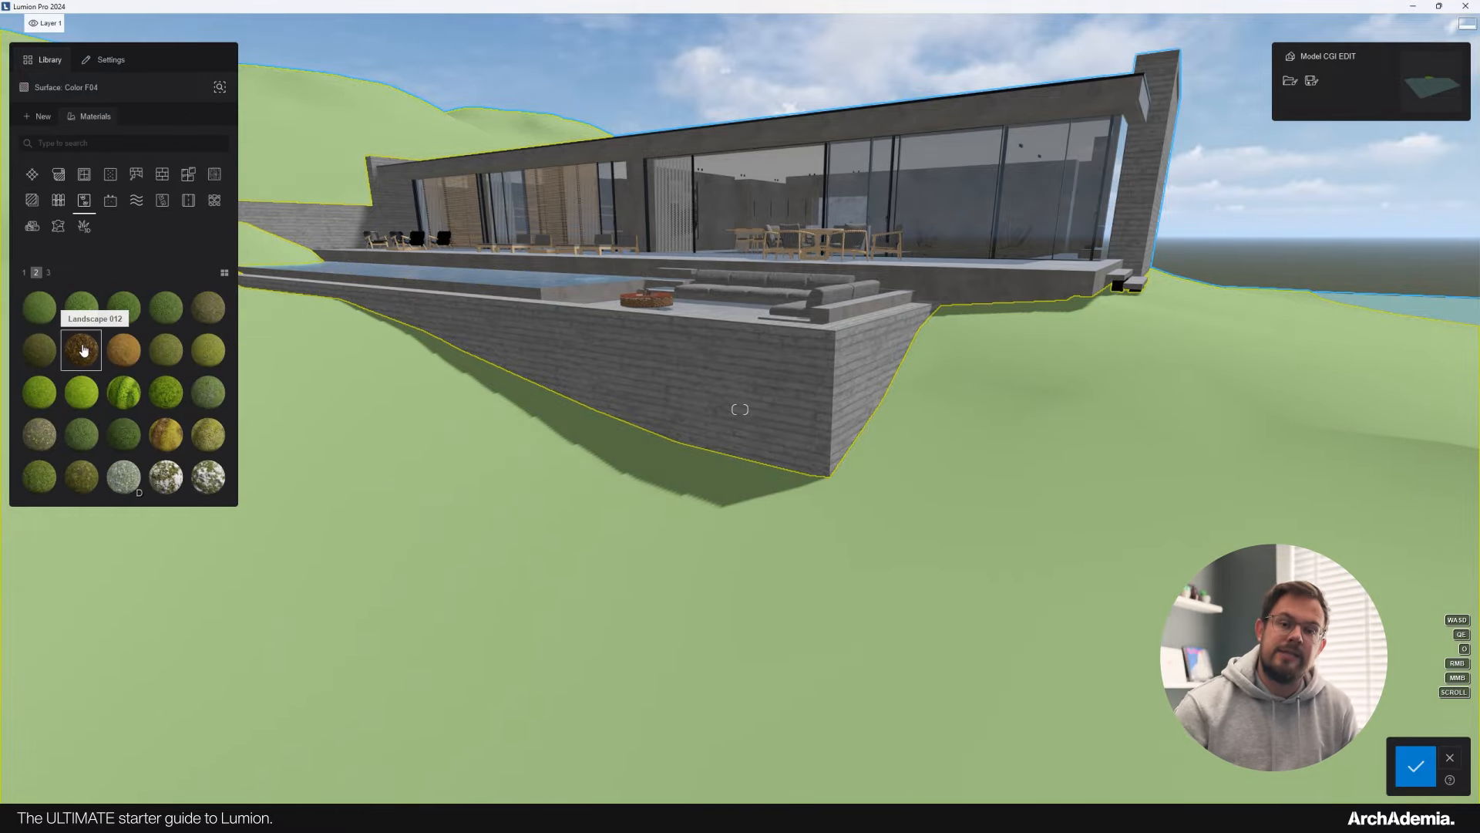
{"action": "left_click", "coordinate": [84, 351]}
Apply the Wild Grass 02 material to the Color G08 terrain layer at the site's edge.
{"action": "key", "text": "w"}
{"action": "right_click_drag", "start_coordinate": [740, 547], "coordinate": [623, 573]}
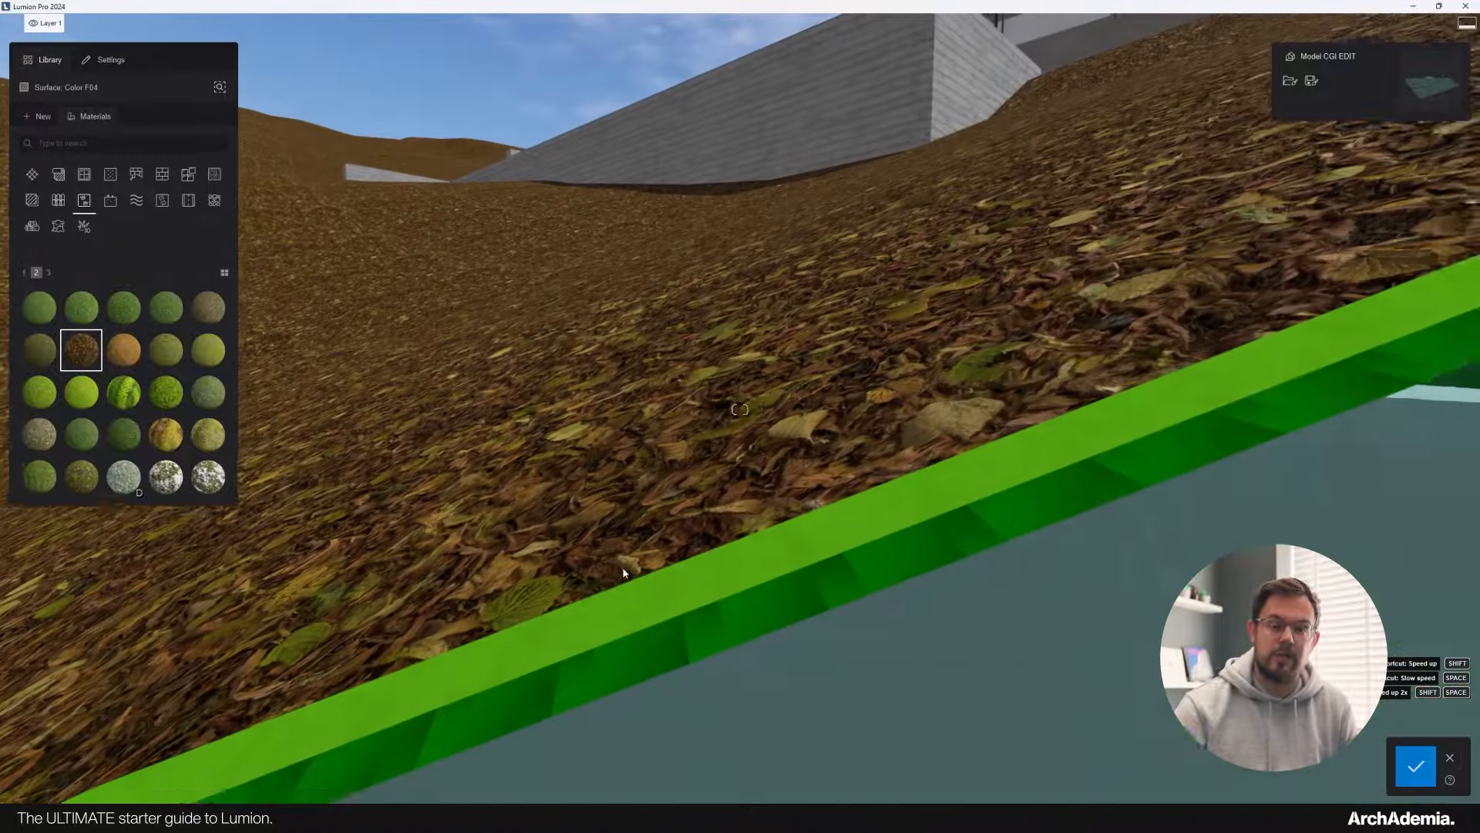
{"action": "key", "text": "a"}
{"action": "left_click", "coordinate": [717, 650]}
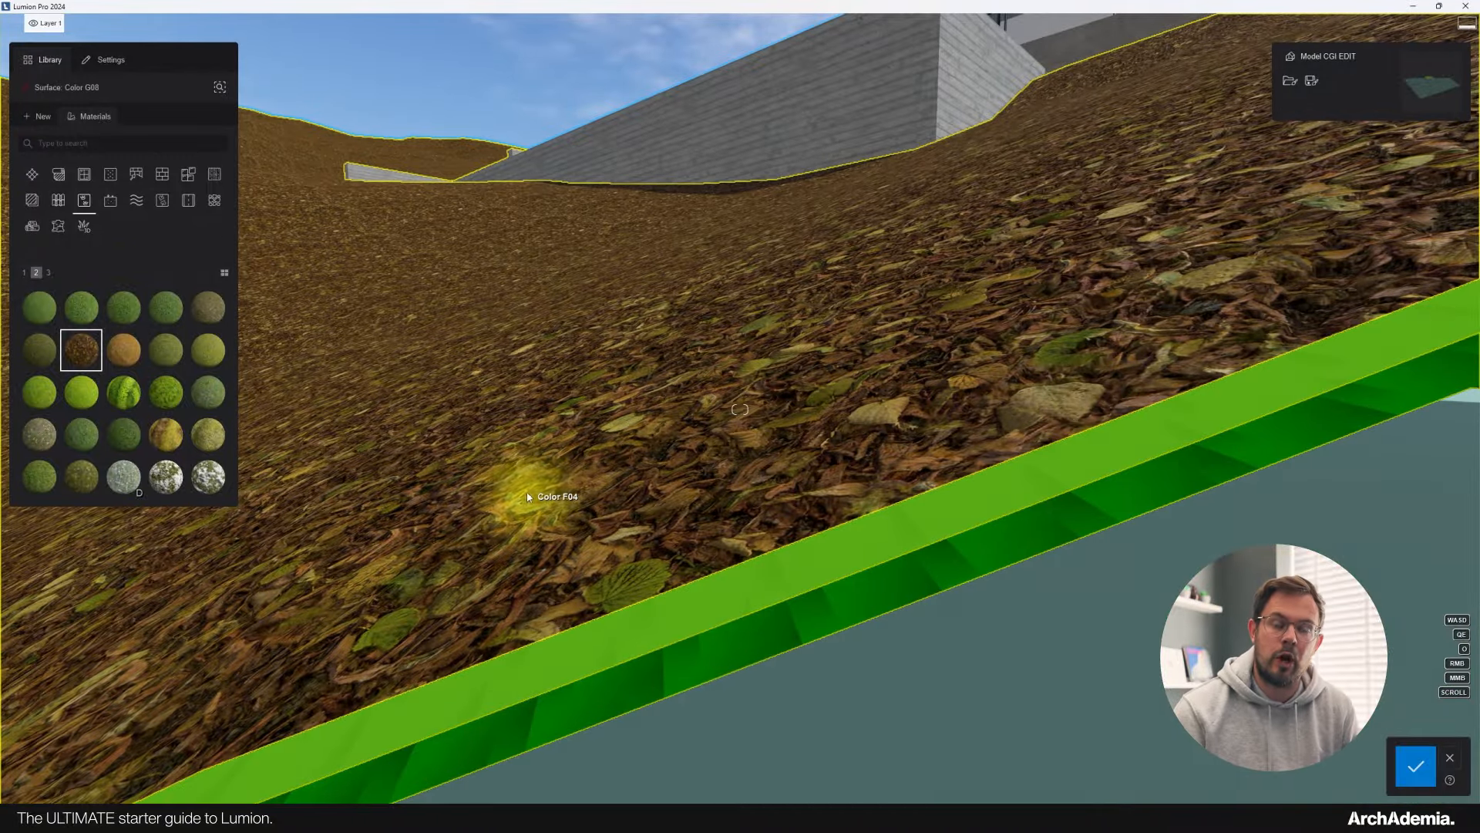
{"action": "left_click", "coordinate": [84, 226]}
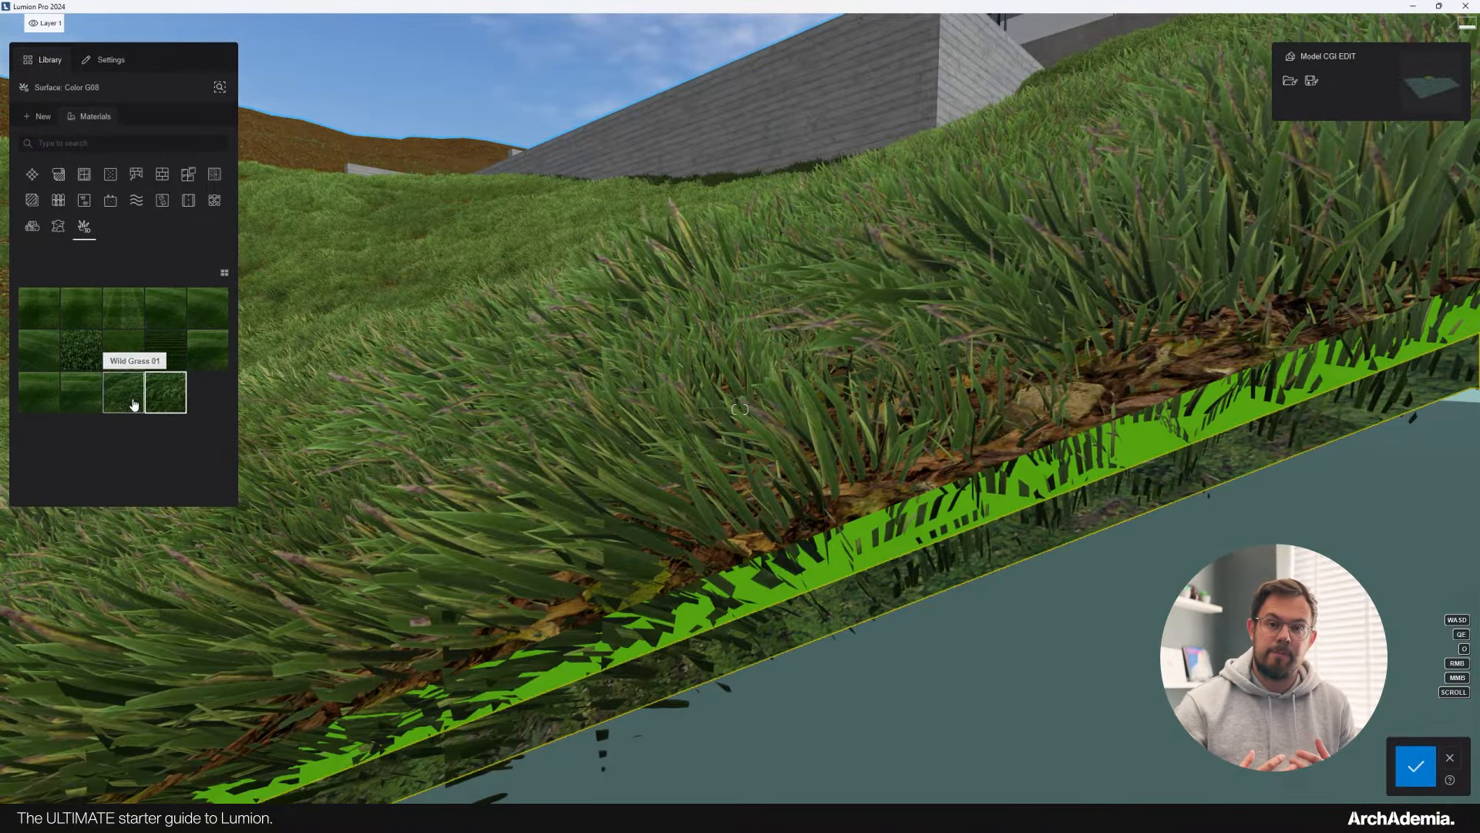
{"action": "left_click", "coordinate": [134, 405]}
{"action": "left_click", "coordinate": [165, 396]}
Assign the Landscape material type to the Color F07 terrain layer.
{"action": "left_click", "coordinate": [780, 587]}
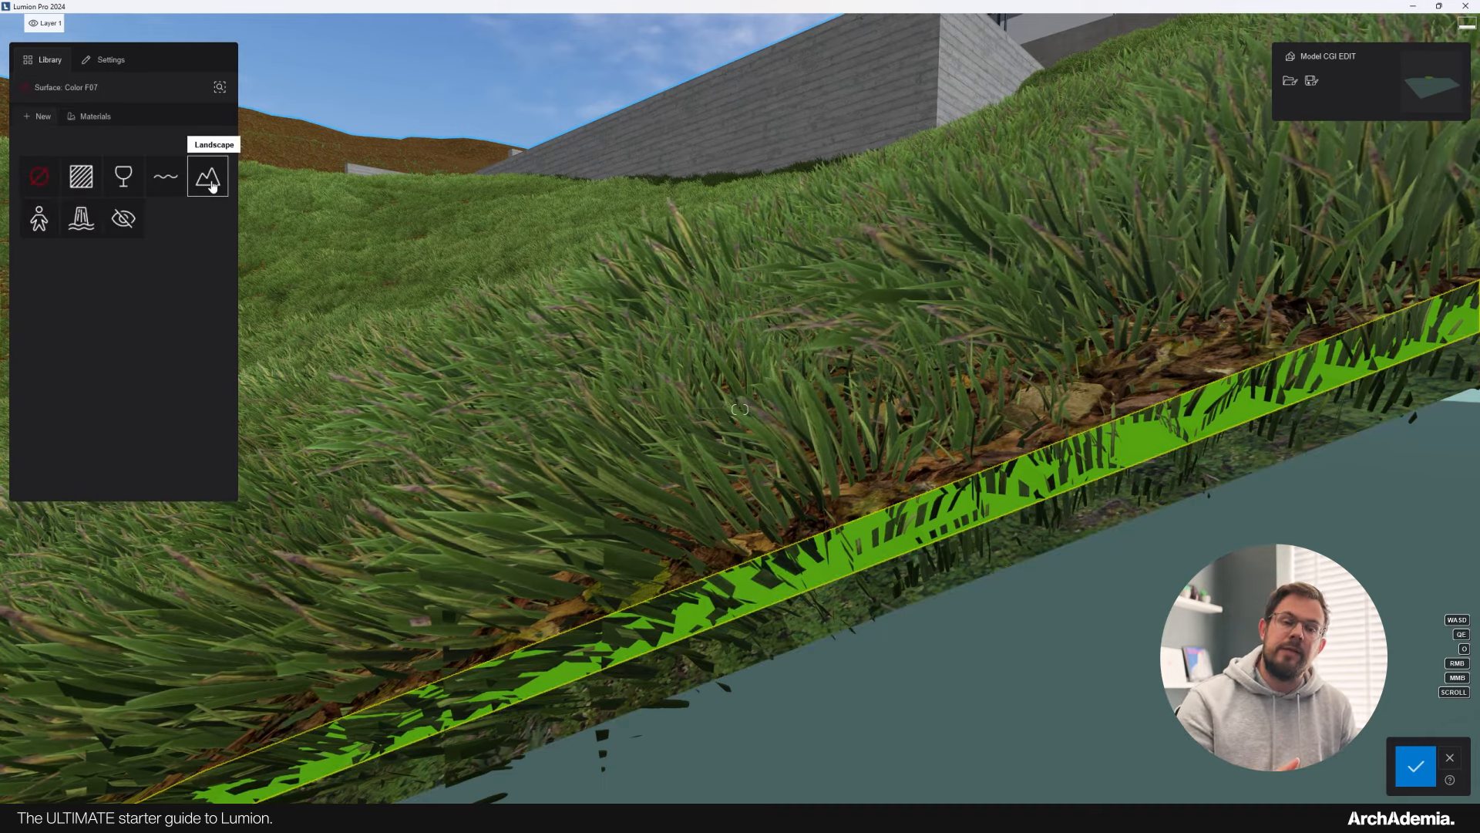
{"action": "right_click_drag", "start_coordinate": [650, 490], "coordinate": [706, 515]}
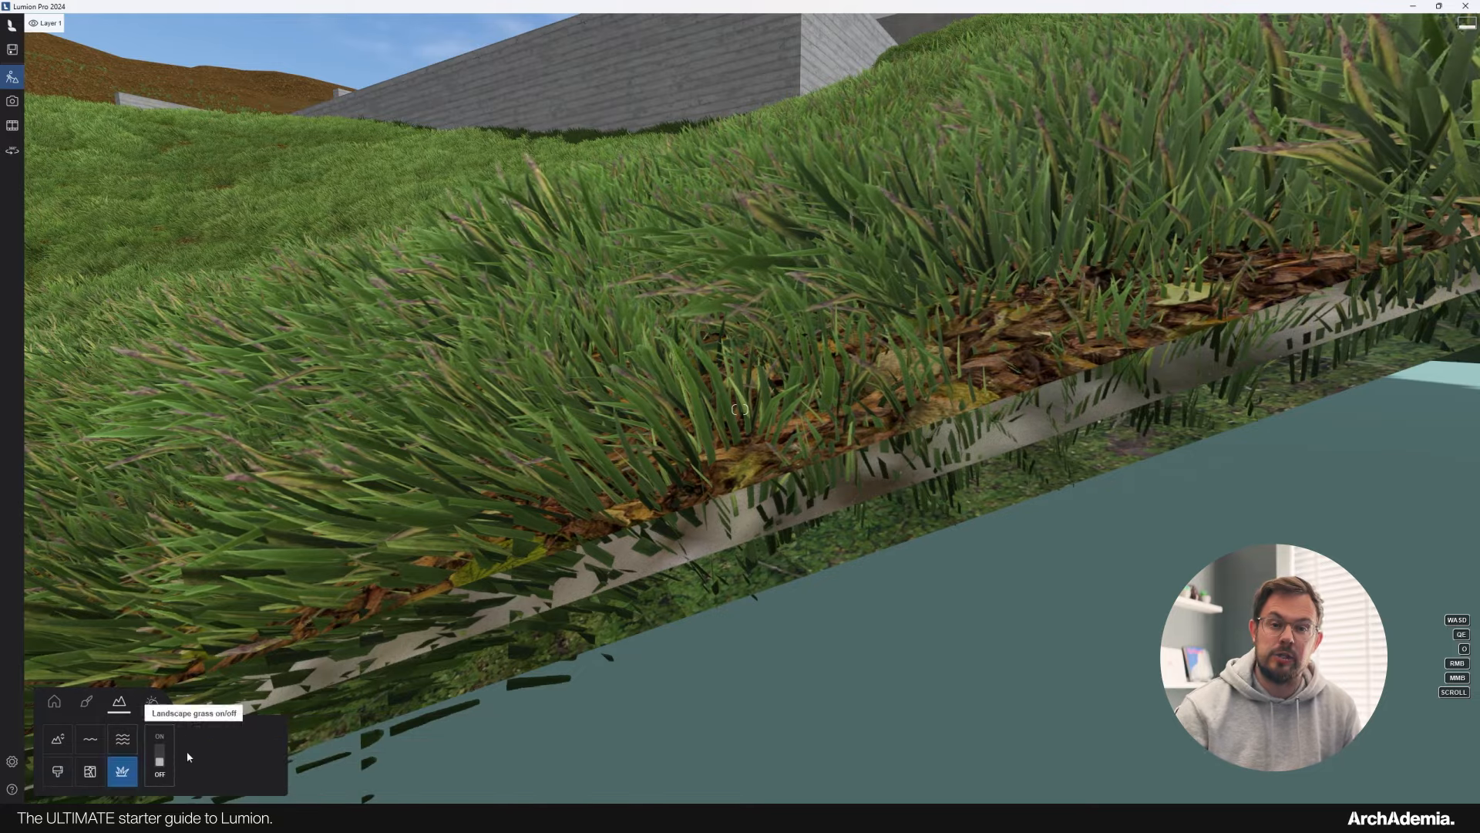
Turn on landscape grass and fill its scatter slots with flowers, clovers and rocks.
{"action": "left_click_drag", "start_coordinate": [232, 733], "coordinate": [188, 780]}
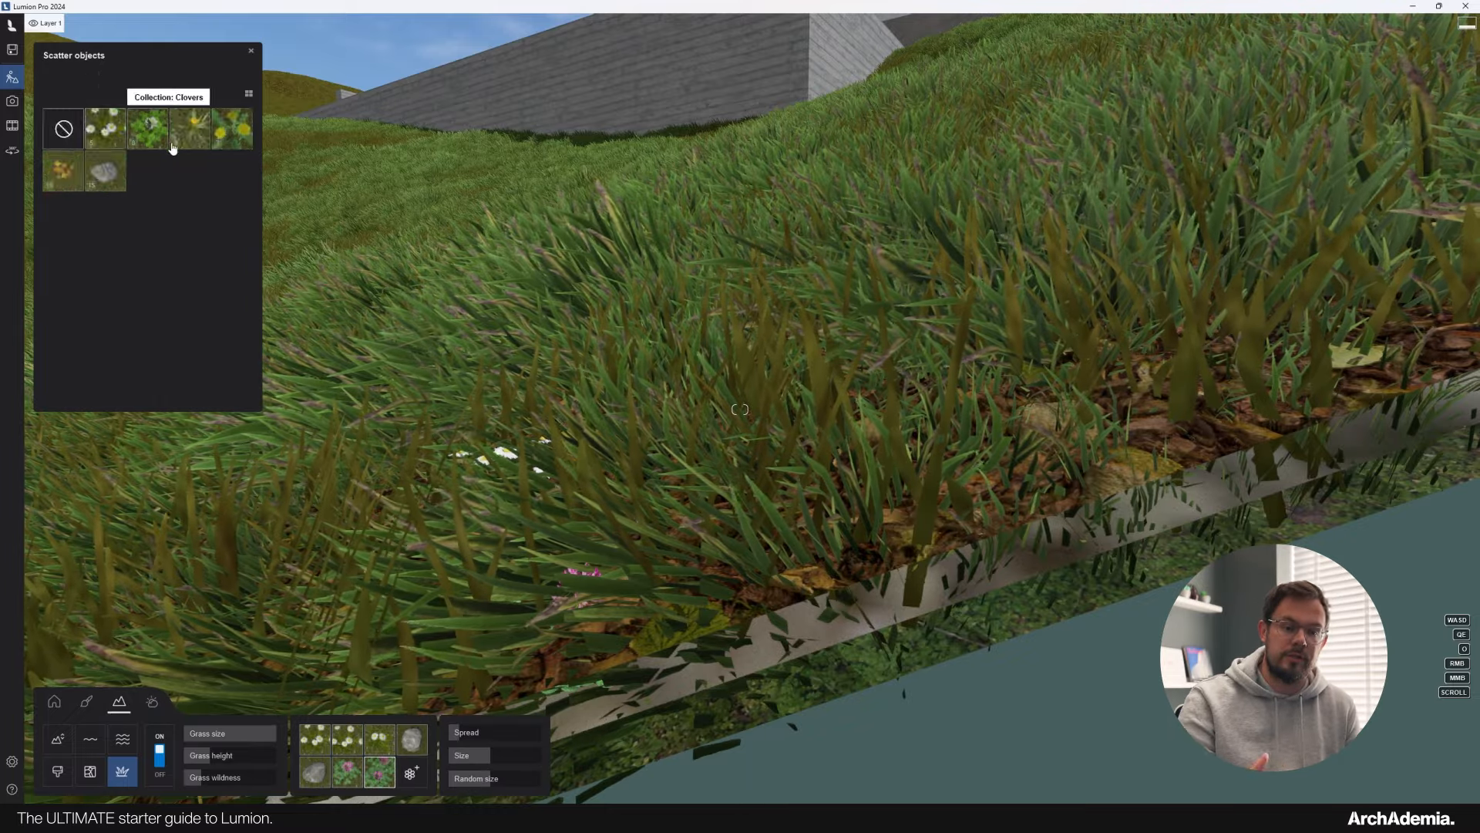
{"action": "left_click", "coordinate": [413, 774]}
Apply the Wild Grass 01 library material to the Vegetation Grass surface on the house's roof.
{"action": "key", "text": "s"}
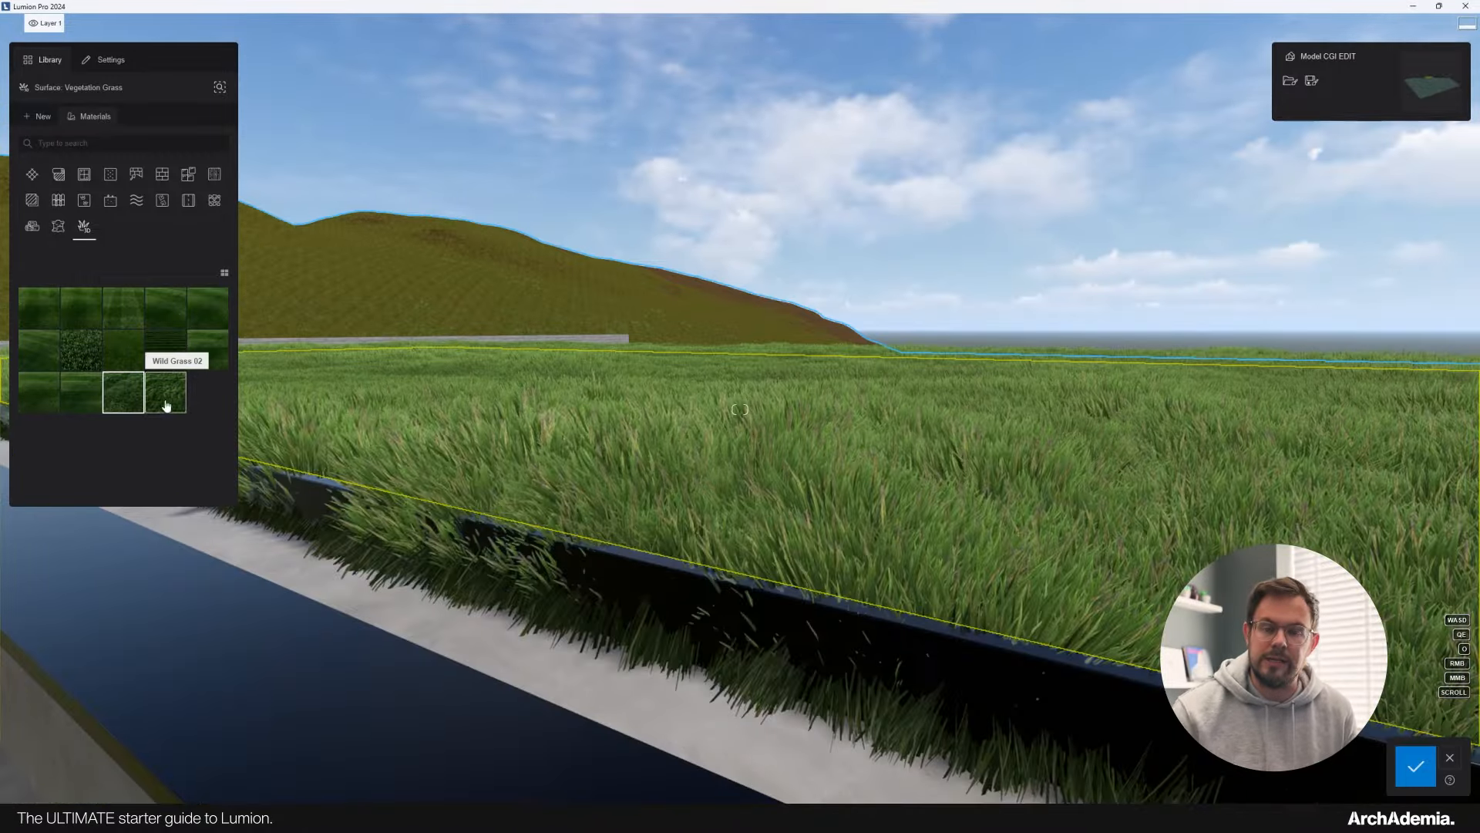
{"action": "left_click", "coordinate": [165, 394]}
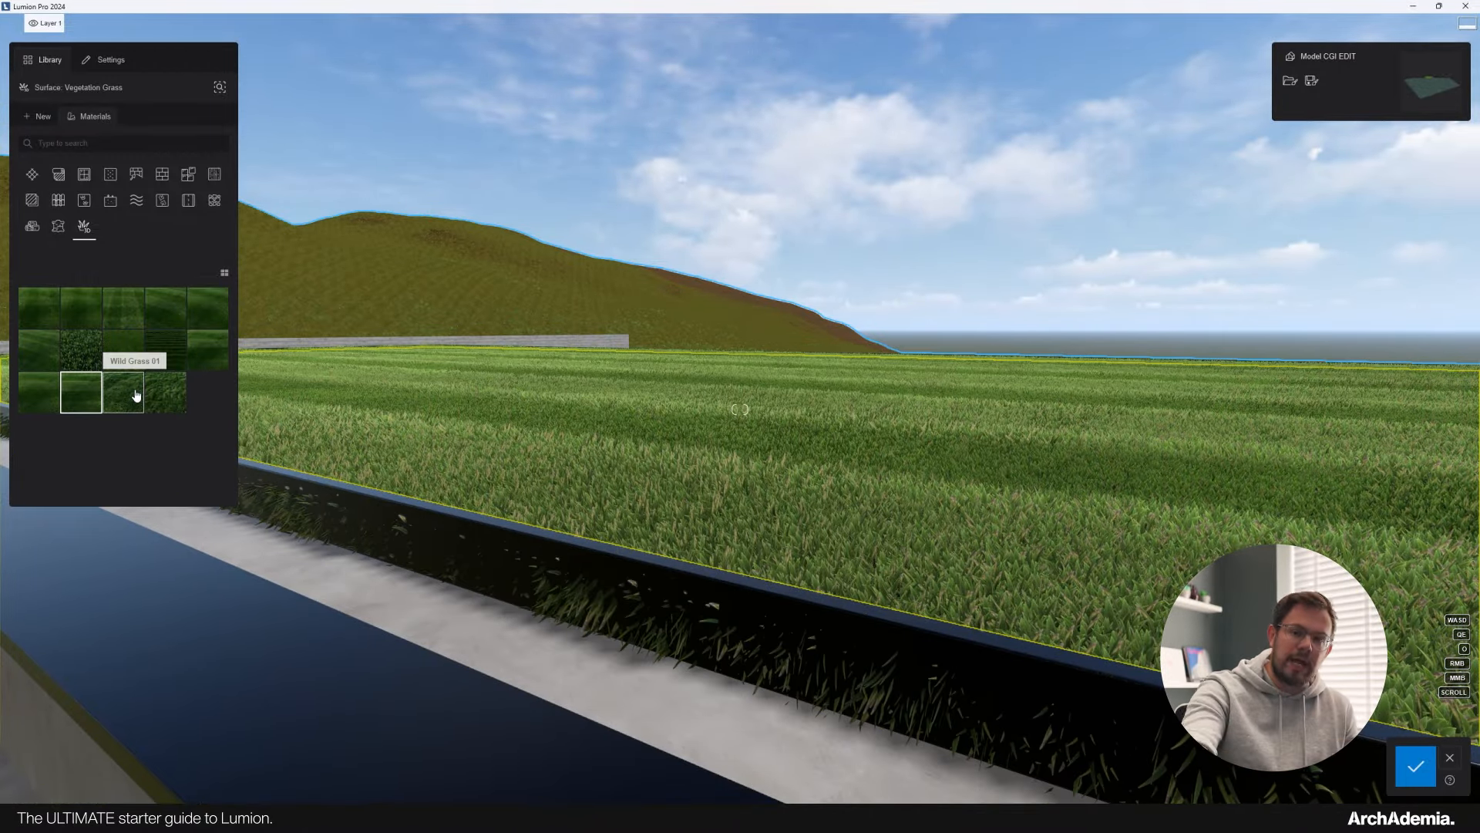
{"action": "left_click", "coordinate": [136, 395]}
Adjust the roof grass's gravity and bending forces, shorten its grass length and slightly increase its grass size.
{"action": "left_click_drag", "start_coordinate": [106, 299], "coordinate": [123, 303]}
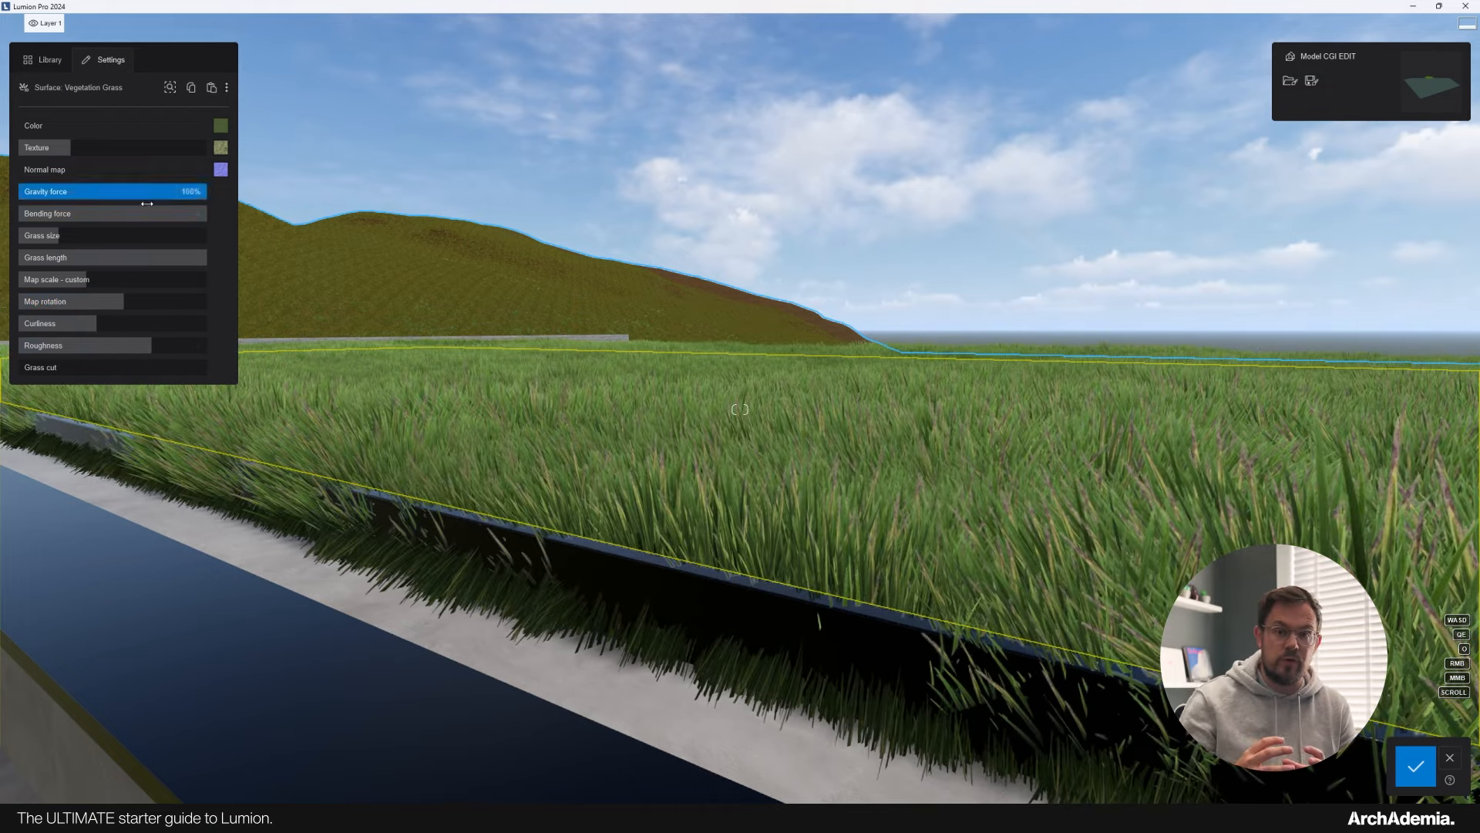
{"action": "left_click_drag", "start_coordinate": [146, 203], "coordinate": [3, 219]}
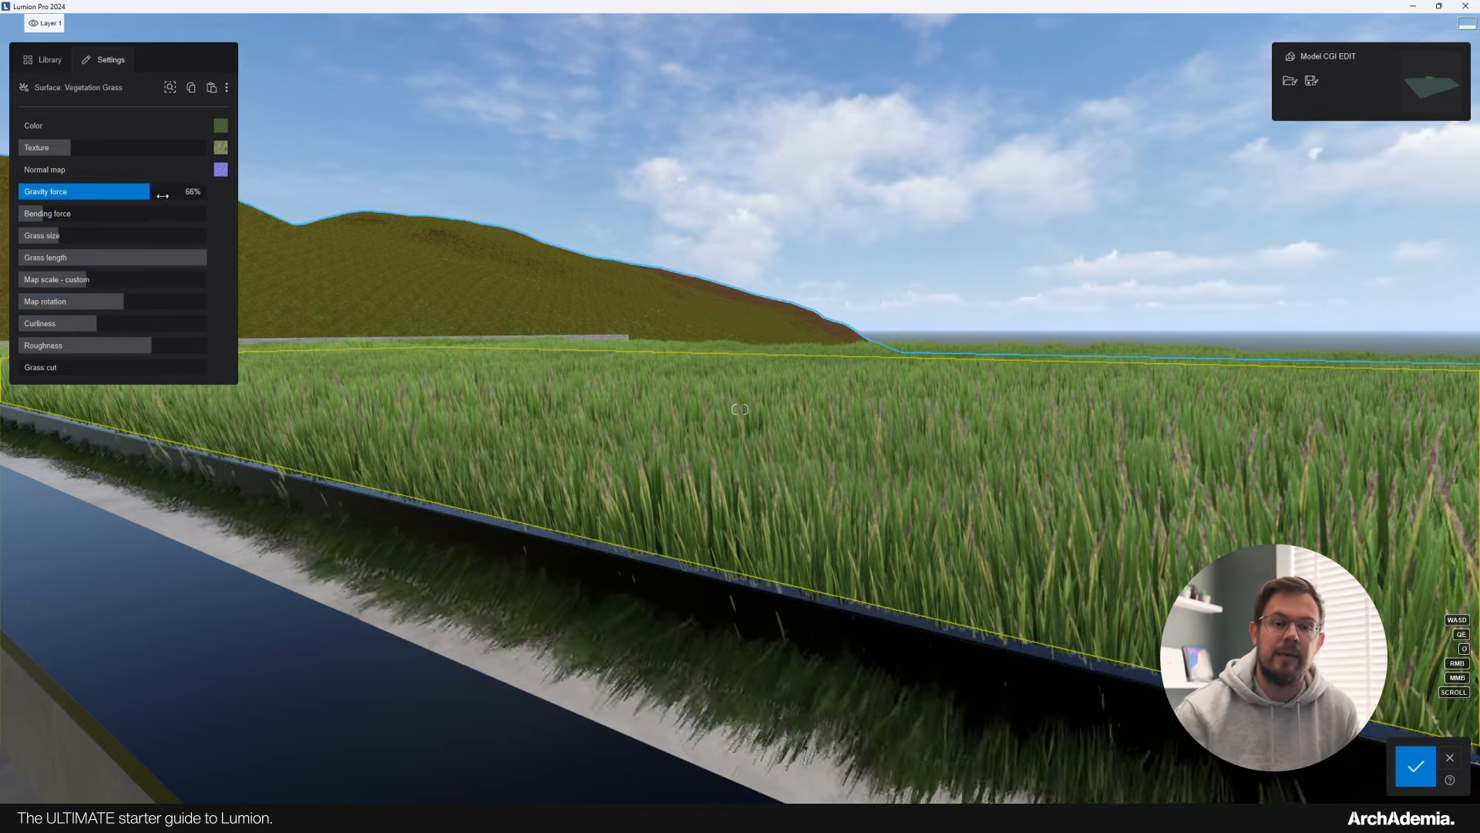
{"action": "left_click_drag", "start_coordinate": [205, 256], "coordinate": [163, 259]}
{"action": "left_click_drag", "start_coordinate": [59, 238], "coordinate": [62, 238]}
{"action": "key", "text": "s"}
{"action": "right_click_drag", "start_coordinate": [648, 547], "coordinate": [649, 492]}
{"action": "key", "text": "s"}
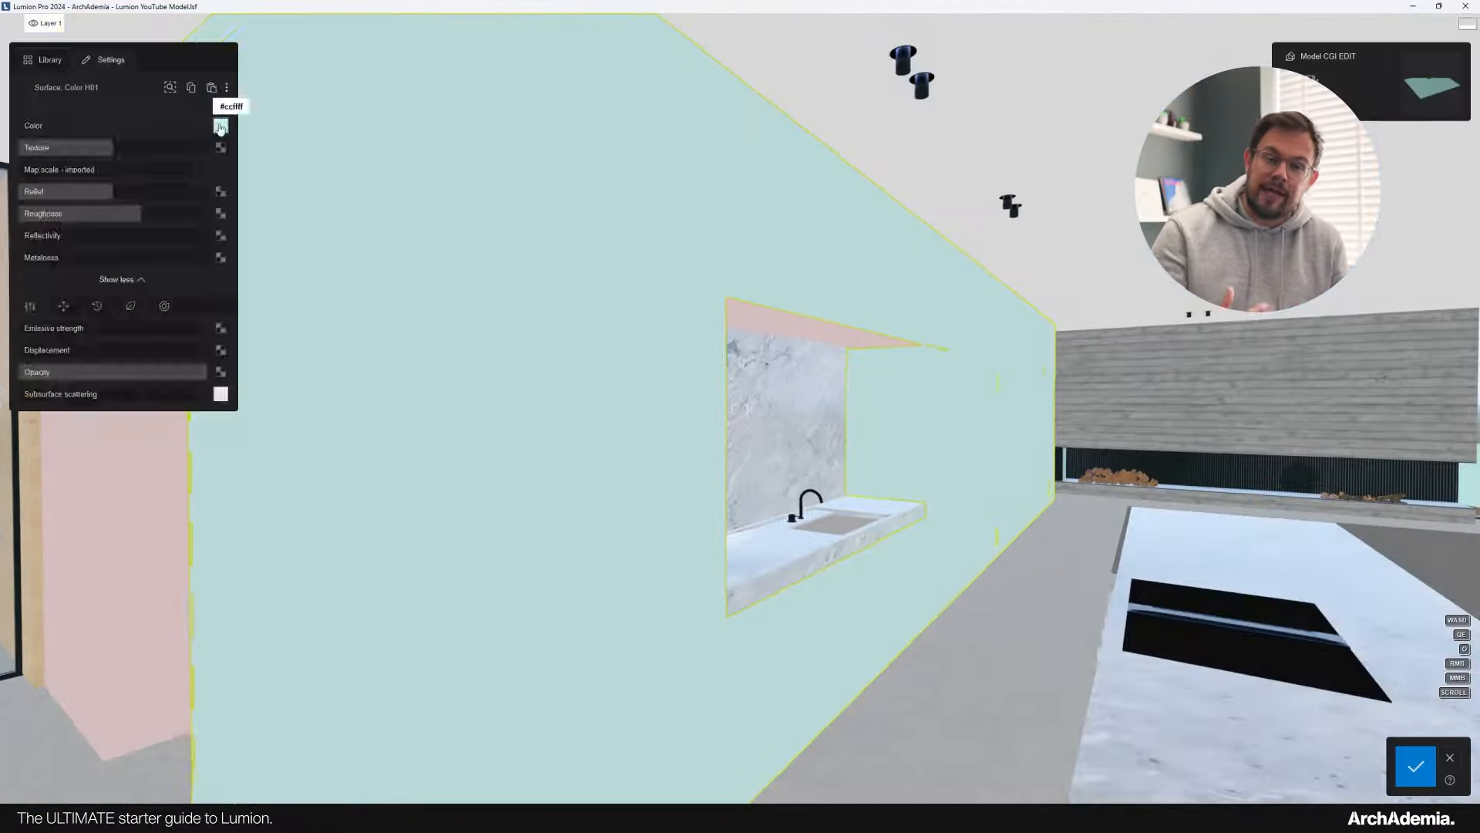
Give the Color H01 interior surface a library material with low roughness, and apply a plaster material to the pink Plaster1 walls.
{"action": "left_click", "coordinate": [208, 436]}
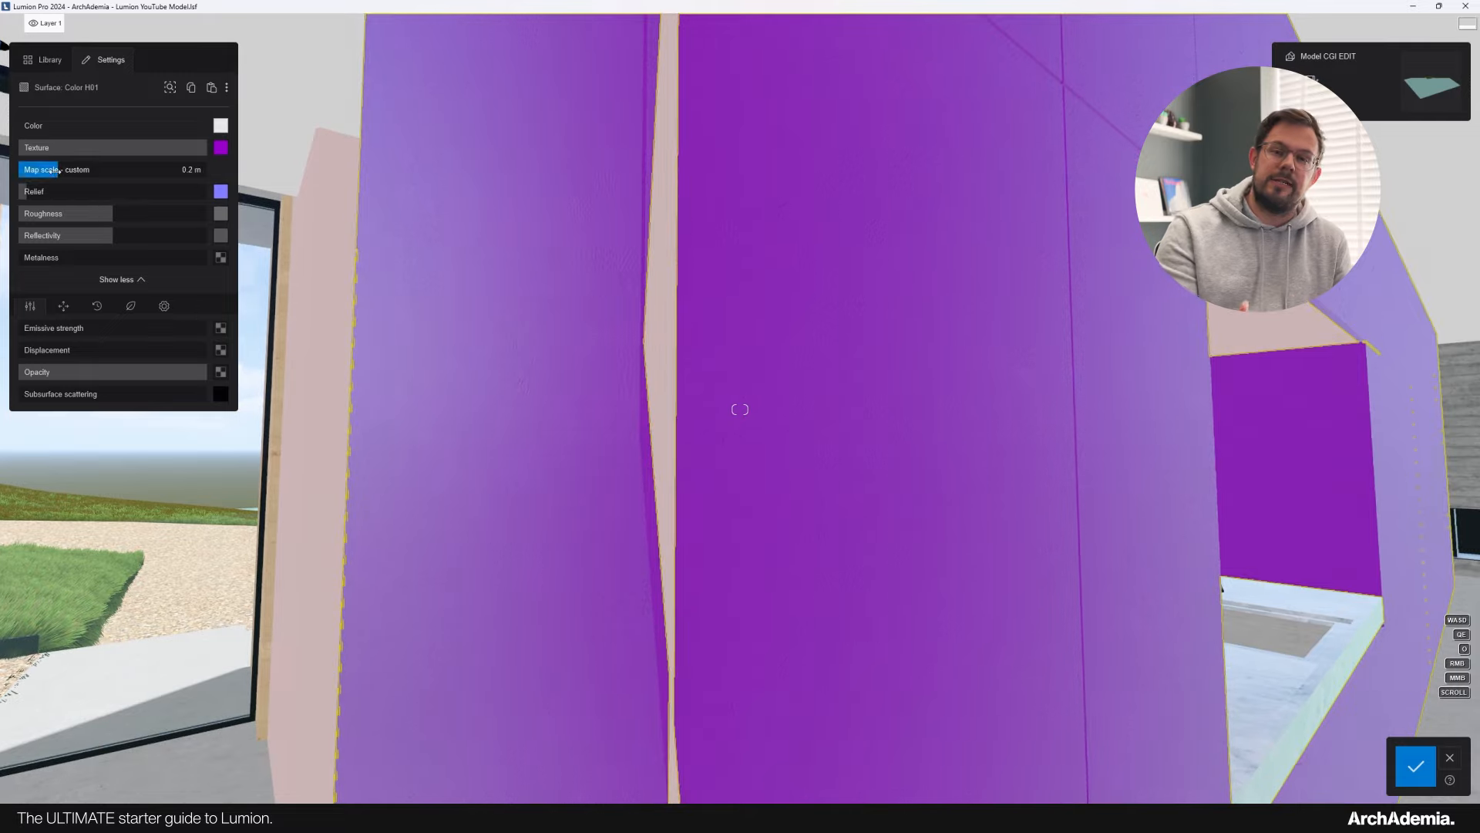
{"action": "left_click_drag", "start_coordinate": [47, 213], "coordinate": [33, 215]}
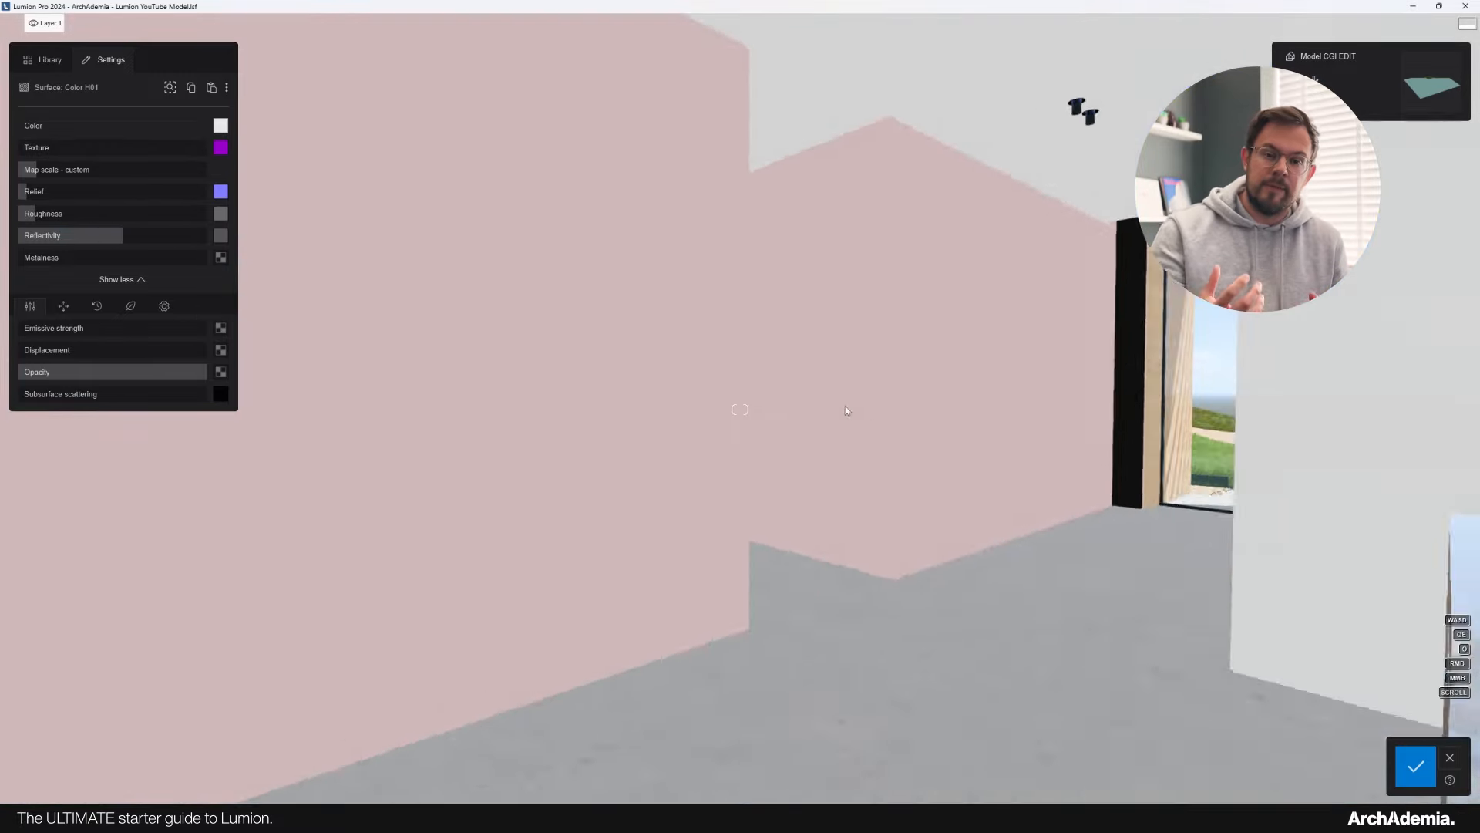
{"action": "left_click", "coordinate": [733, 370]}
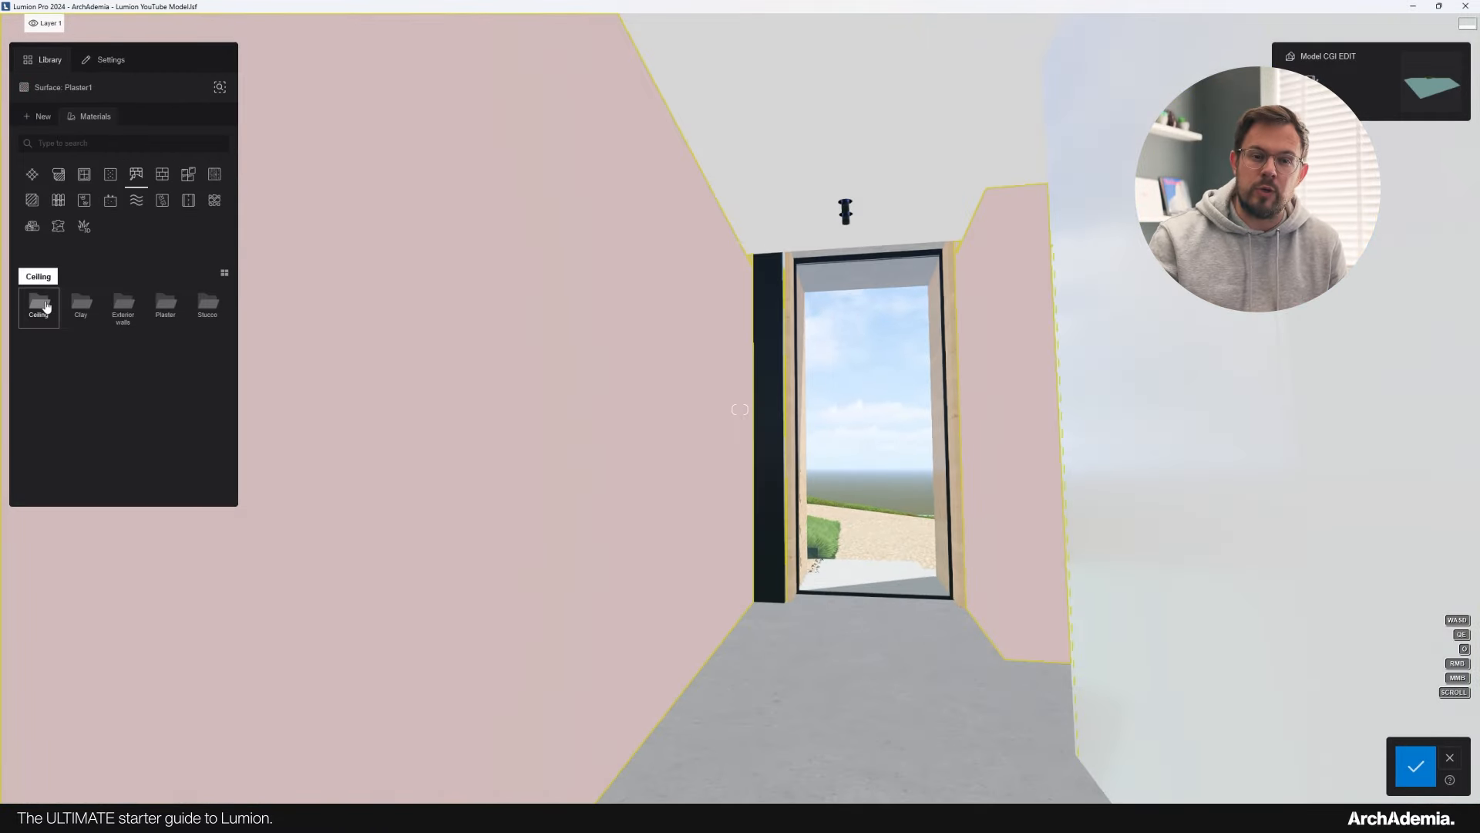
{"action": "left_click", "coordinate": [479, 455]}
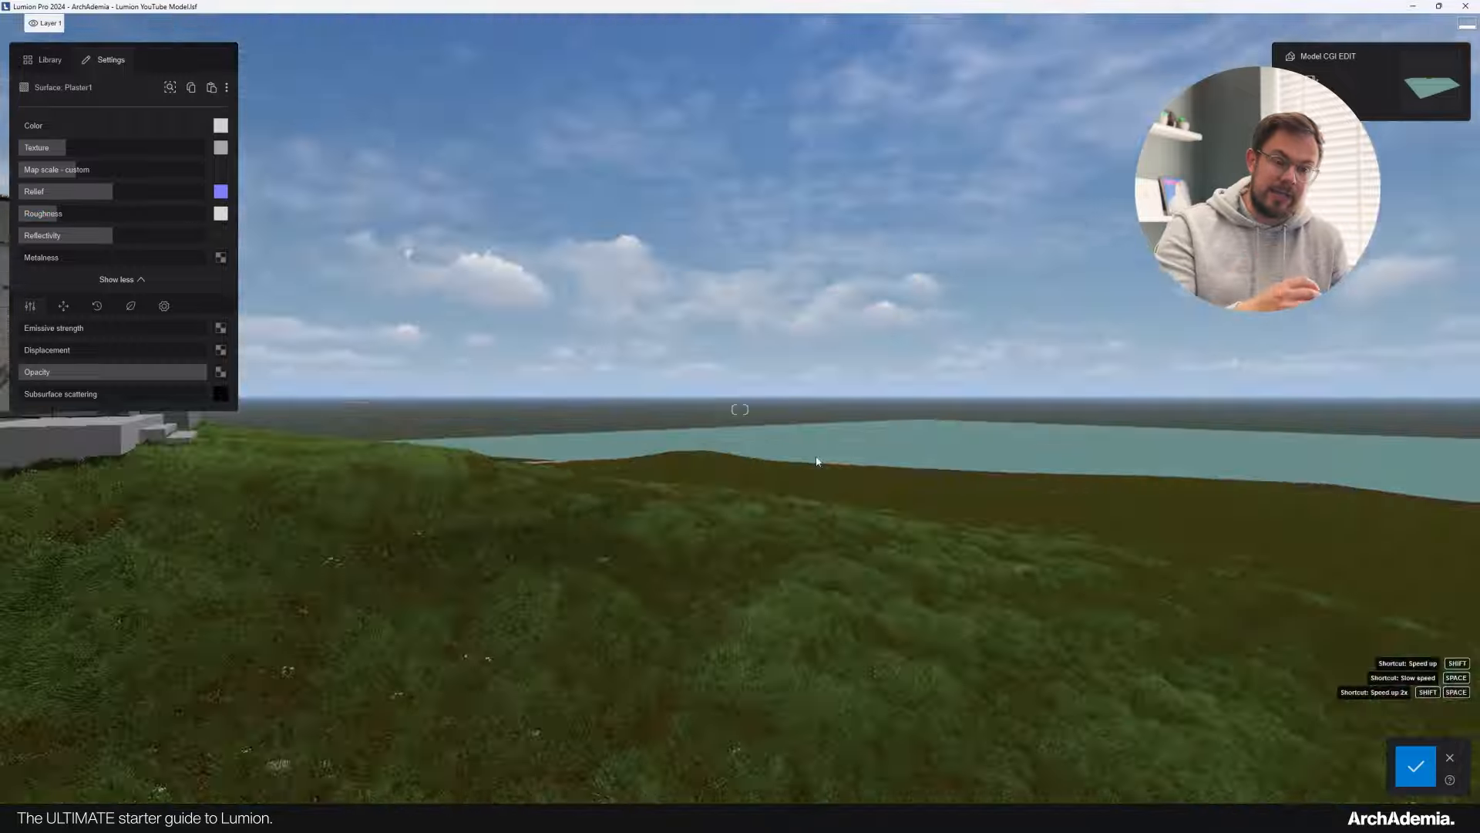
Choose a fur library material for the Color E02 rugs beneath the dining table and lounge chairs.
{"action": "left_click", "coordinate": [545, 446]}
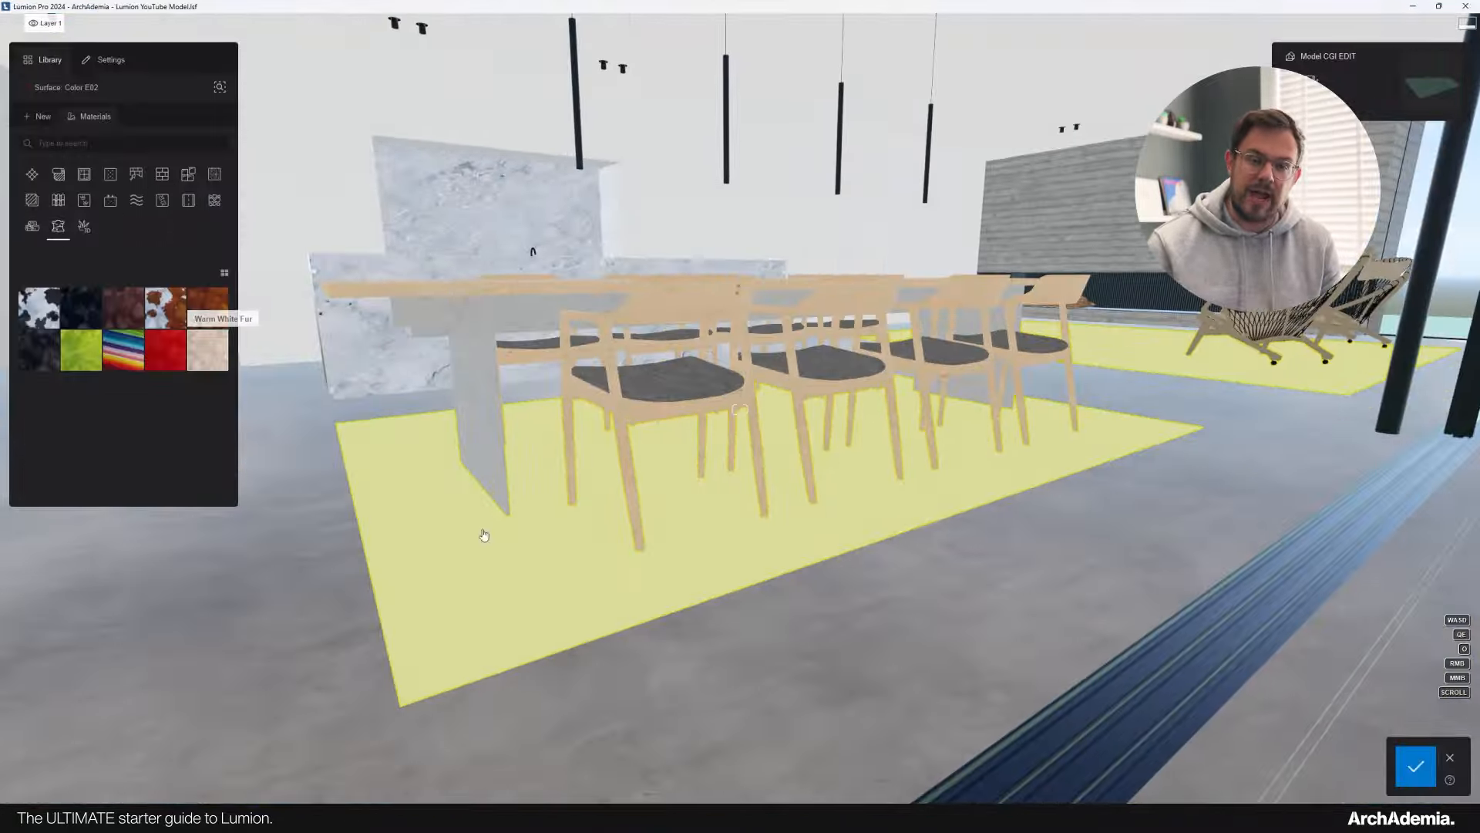
{"action": "left_click", "coordinate": [116, 320]}
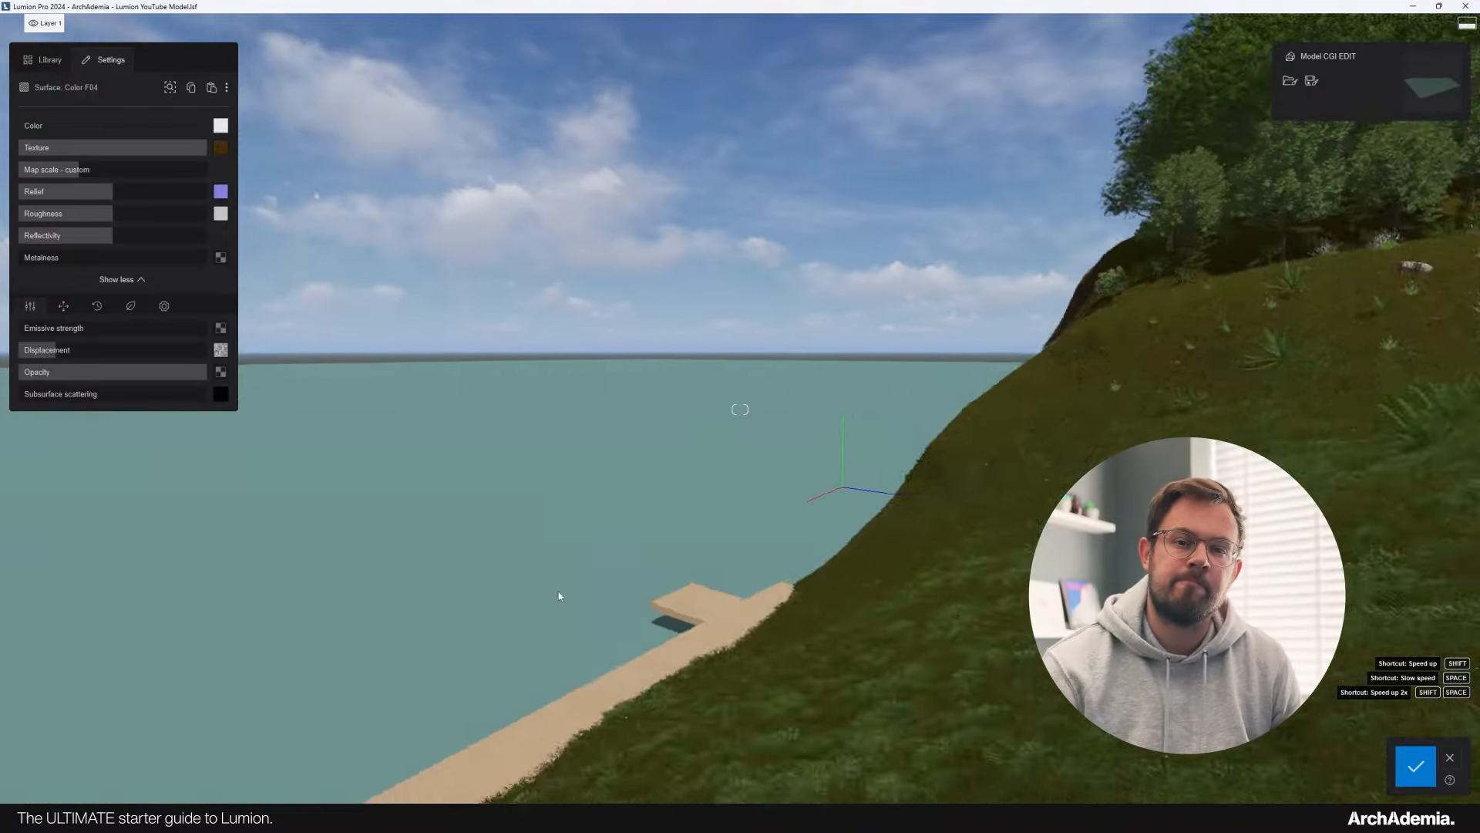
Load the 4141-normal image from the Desktop as the relief map of the Ocean surface.
{"action": "right_click_drag", "start_coordinate": [558, 595], "coordinate": [740, 409]}
{"action": "right_click_drag", "start_coordinate": [692, 546], "coordinate": [679, 565]}
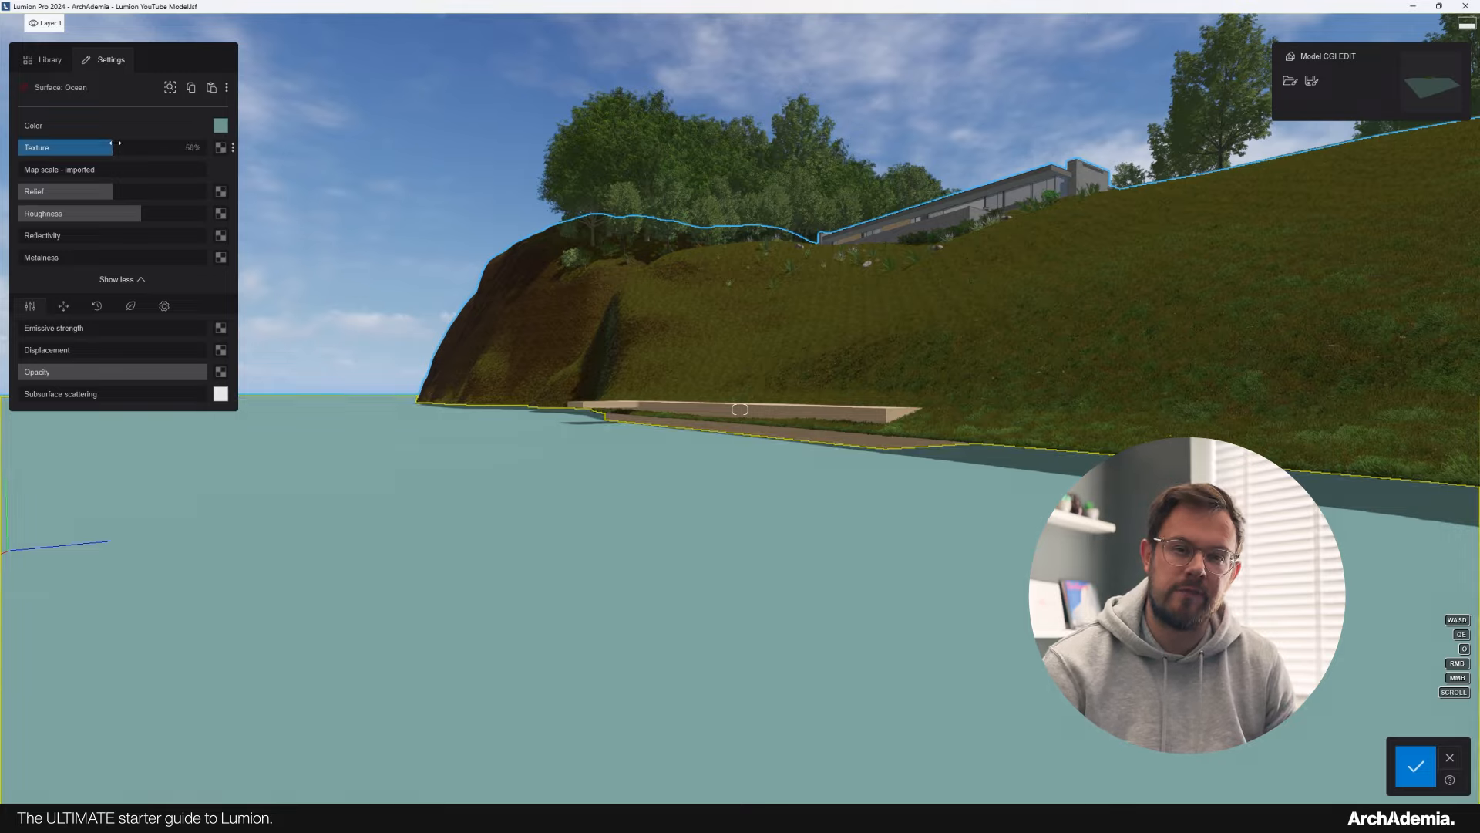
{"action": "left_click", "coordinate": [220, 147]}
{"action": "left_click", "coordinate": [173, 183]}
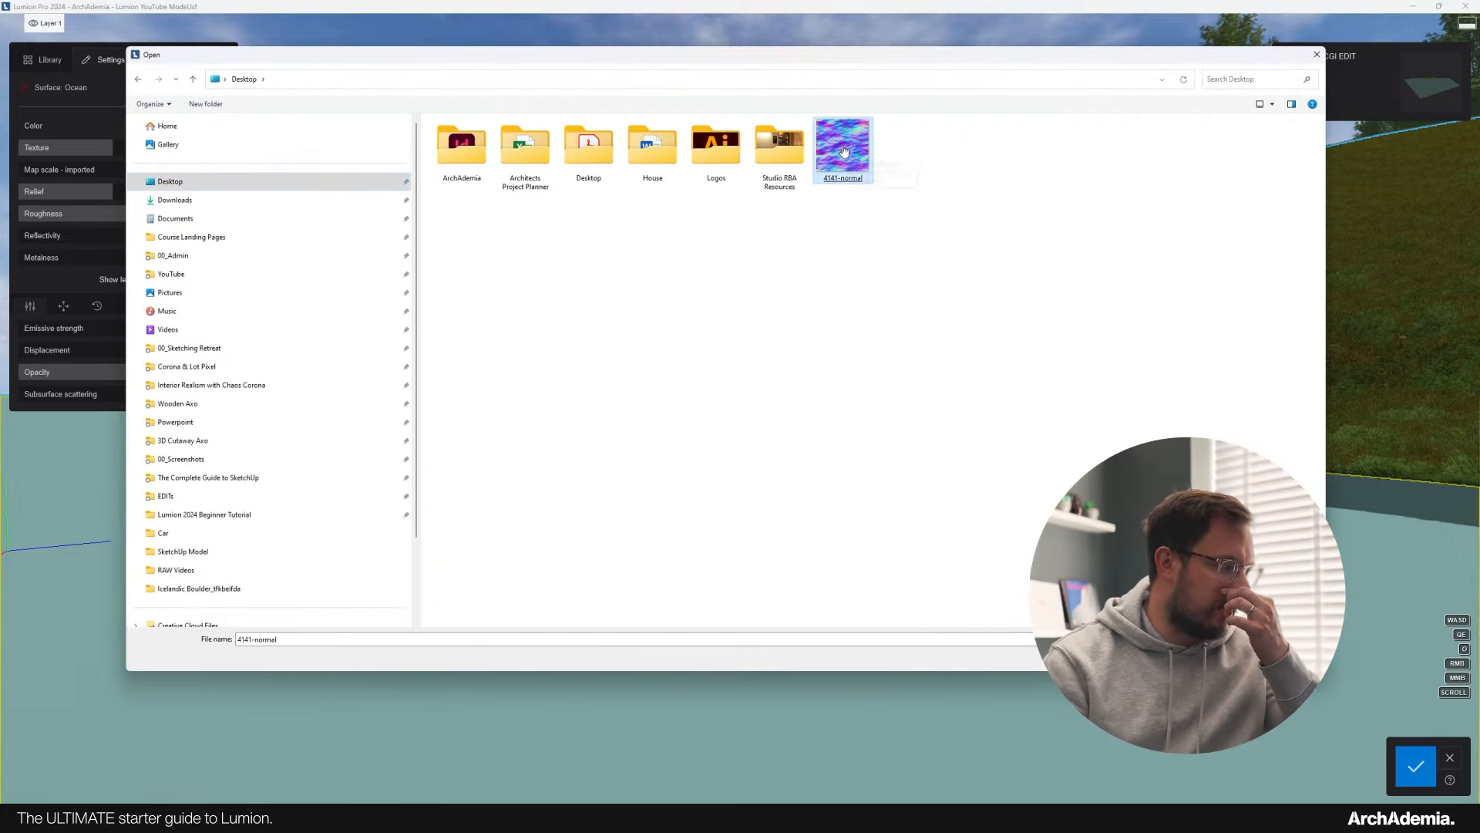
{"action": "double_click", "coordinate": [844, 151]}
{"action": "right_click_drag", "start_coordinate": [582, 532], "coordinate": [570, 526]}
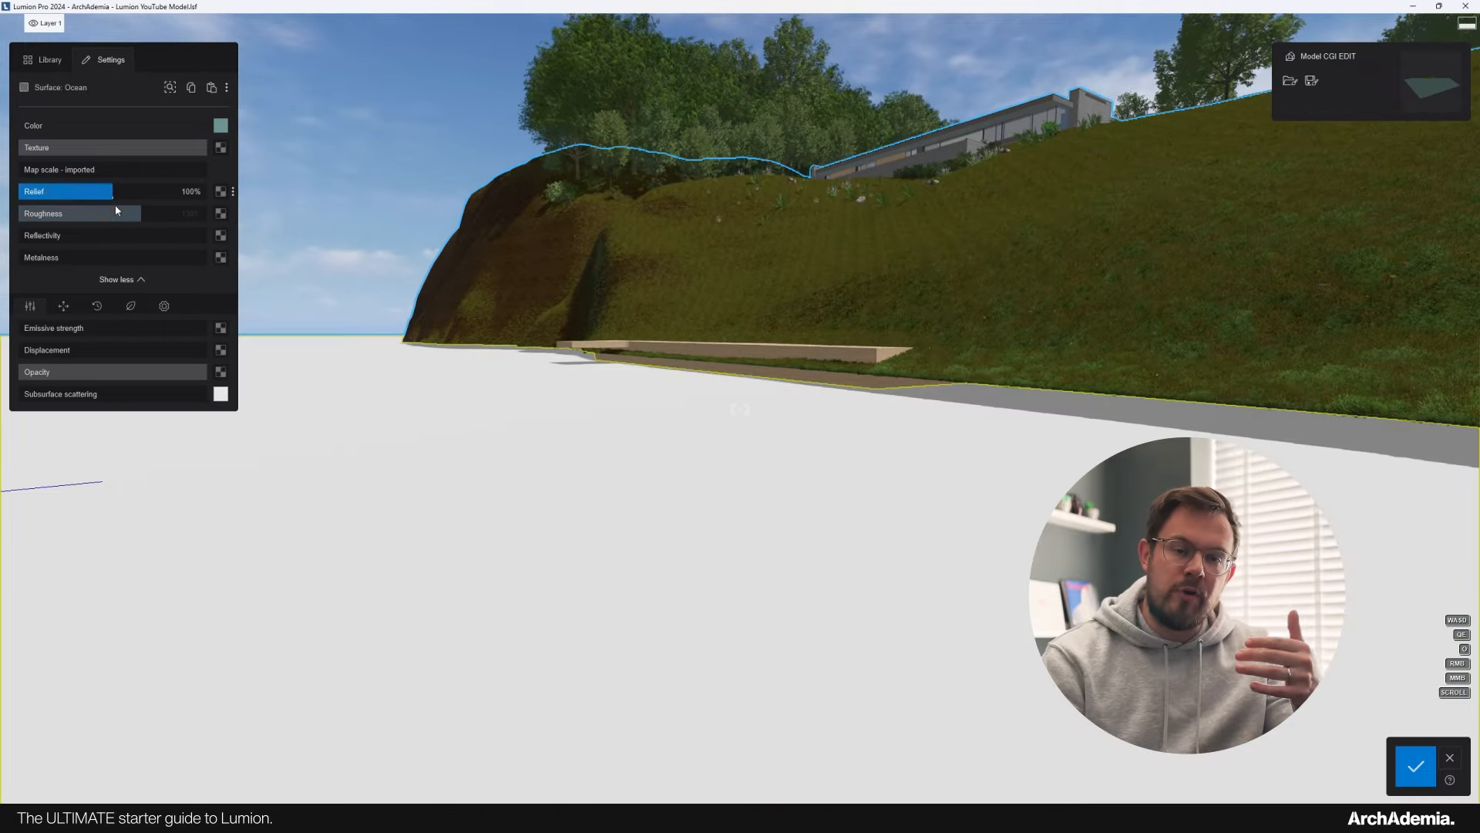
{"action": "left_click", "coordinate": [221, 191]}
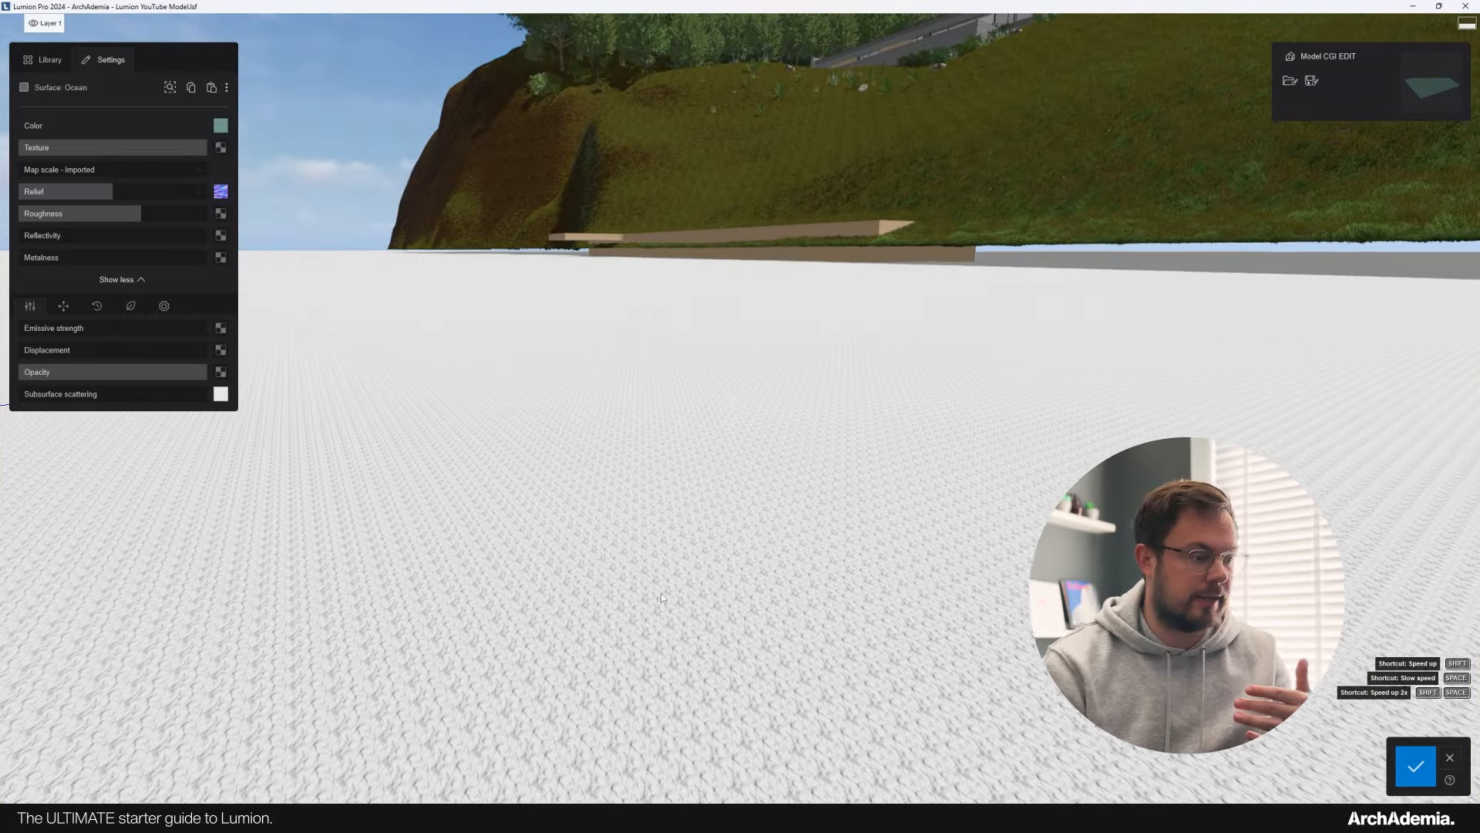
Increase the Ocean surface's map scale, lower its texture strength, brighten its turquoise colour, and adjust reflectivity and roughness.
{"action": "mouse_move", "coordinate": [46, 170]}
{"action": "left_mouse_down"}
{"action": "mouse_move", "coordinate": [71, 169]}
{"action": "mouse_move", "coordinate": [64, 152]}
{"action": "left_mouse_up"}
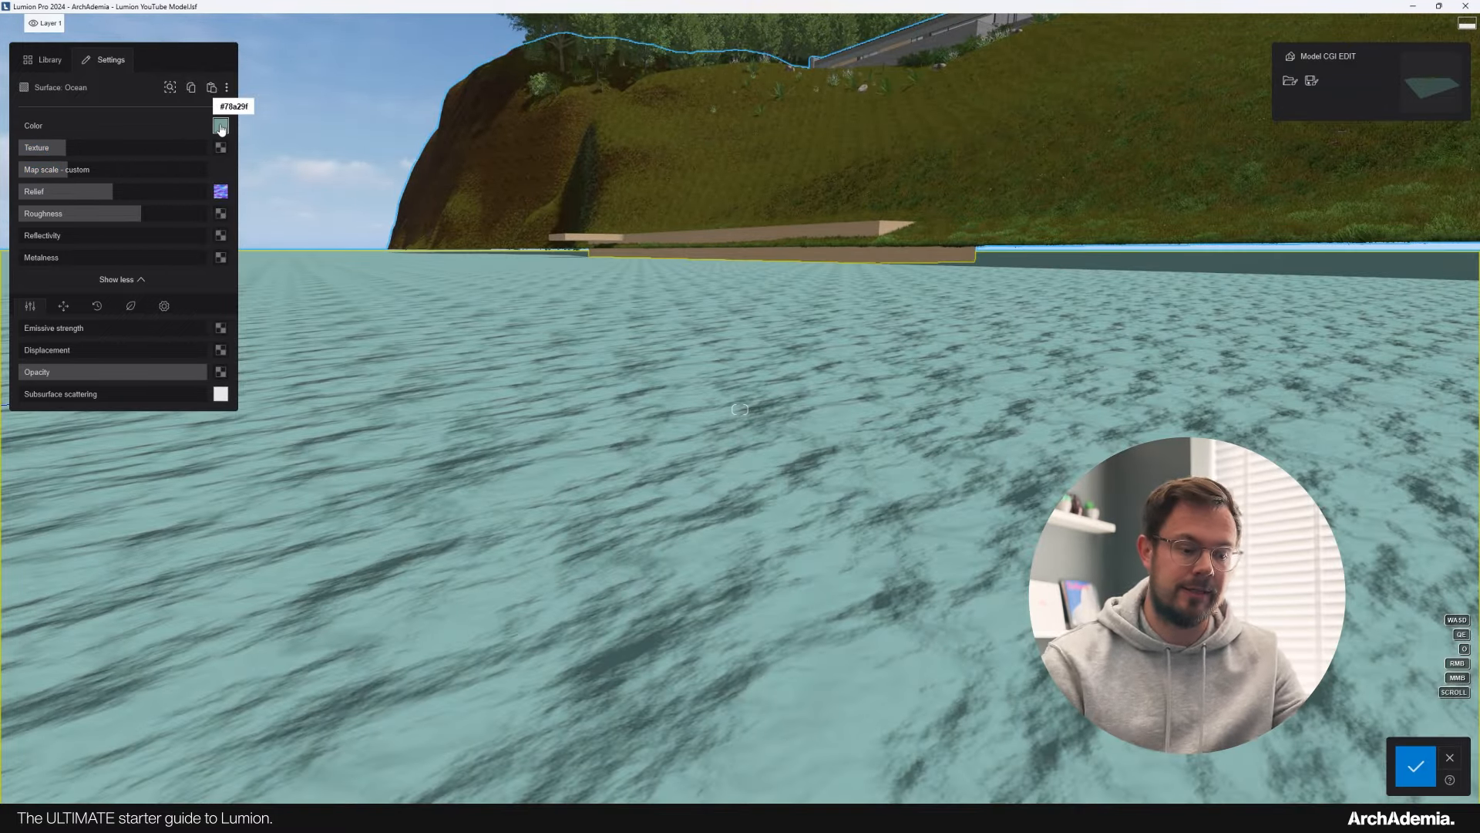
{"action": "left_click", "coordinate": [285, 147]}
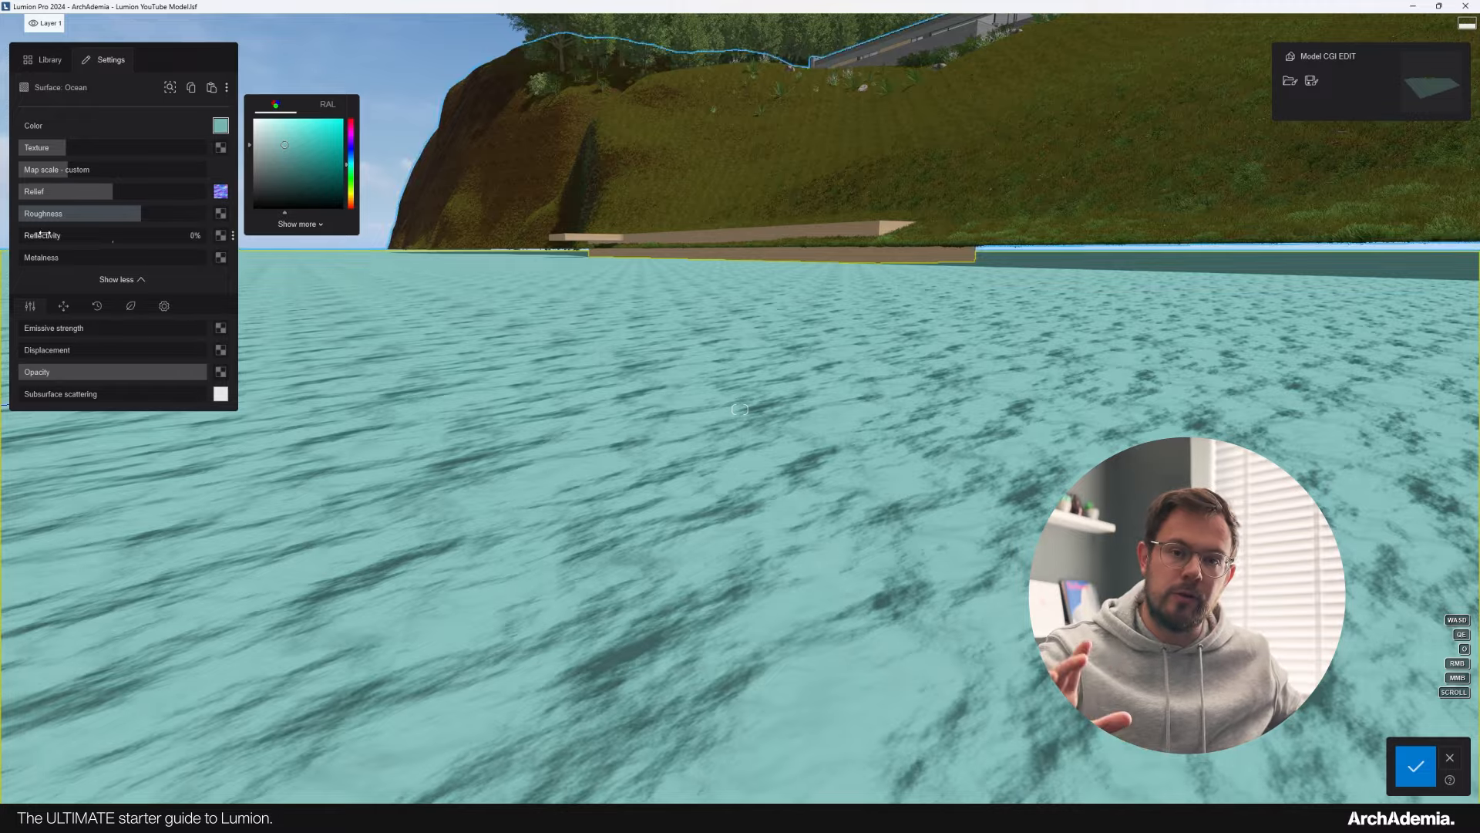
{"action": "left_click_drag", "start_coordinate": [44, 235], "coordinate": [17, 216]}
Enable landscape tiling on the Ocean surface and increase its map scale to reduce the repeating wave pattern.
{"action": "key", "text": "w"}
{"action": "right_click_drag", "start_coordinate": [548, 438], "coordinate": [782, 429]}
{"action": "key", "text": "w"}
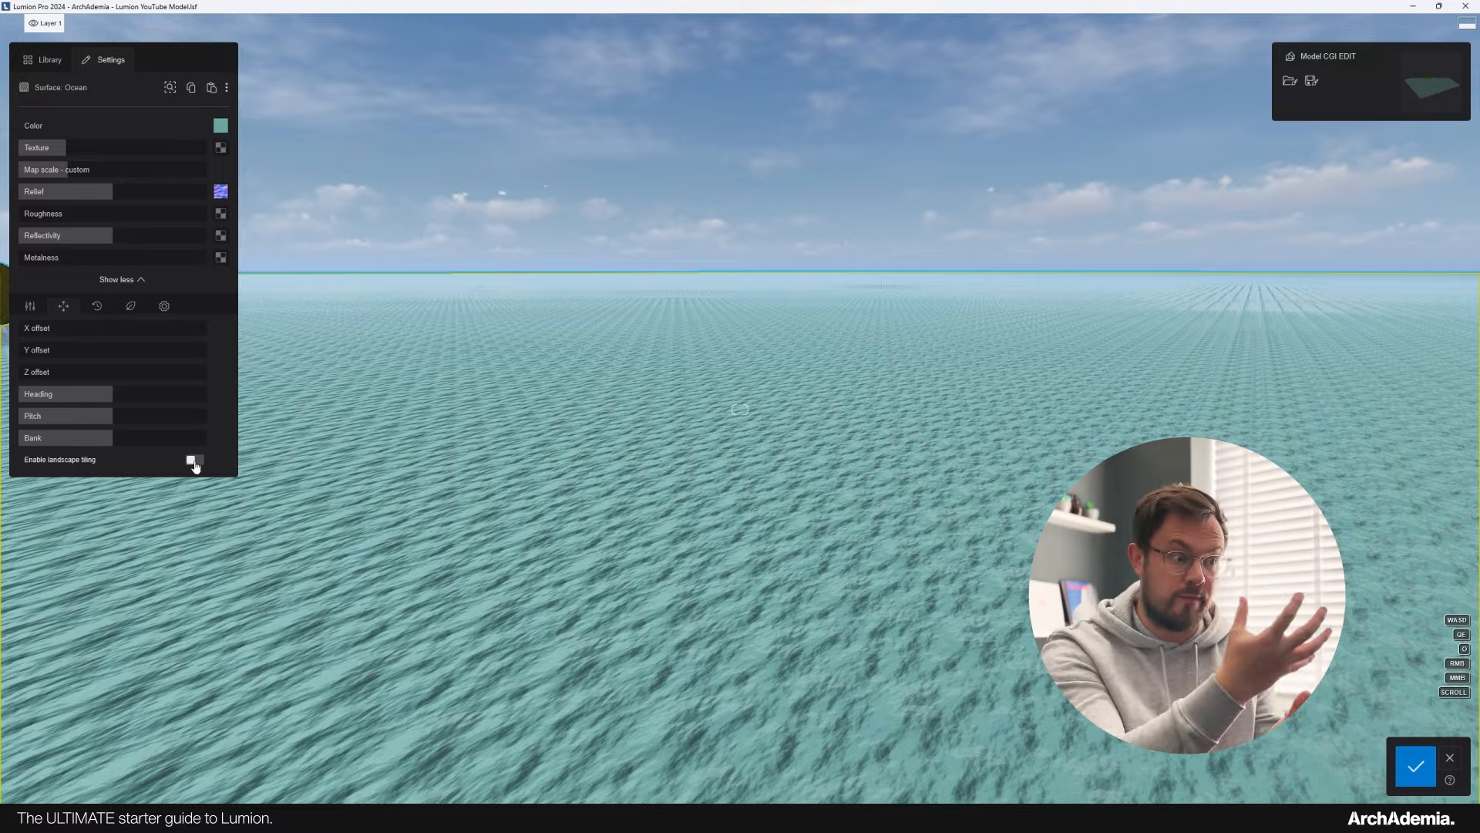
{"action": "left_click", "coordinate": [194, 460]}
{"action": "left_click_drag", "start_coordinate": [67, 170], "coordinate": [81, 170]}
Increase the Ocean surface's map scale further, reduce its relief and raise its reflectivity to 200%.
{"action": "key", "text": "s"}
{"action": "right_click_drag", "start_coordinate": [917, 575], "coordinate": [733, 486]}
{"action": "key", "text": "w"}
{"action": "key", "text": "s"}
{"action": "key", "text": "s"}
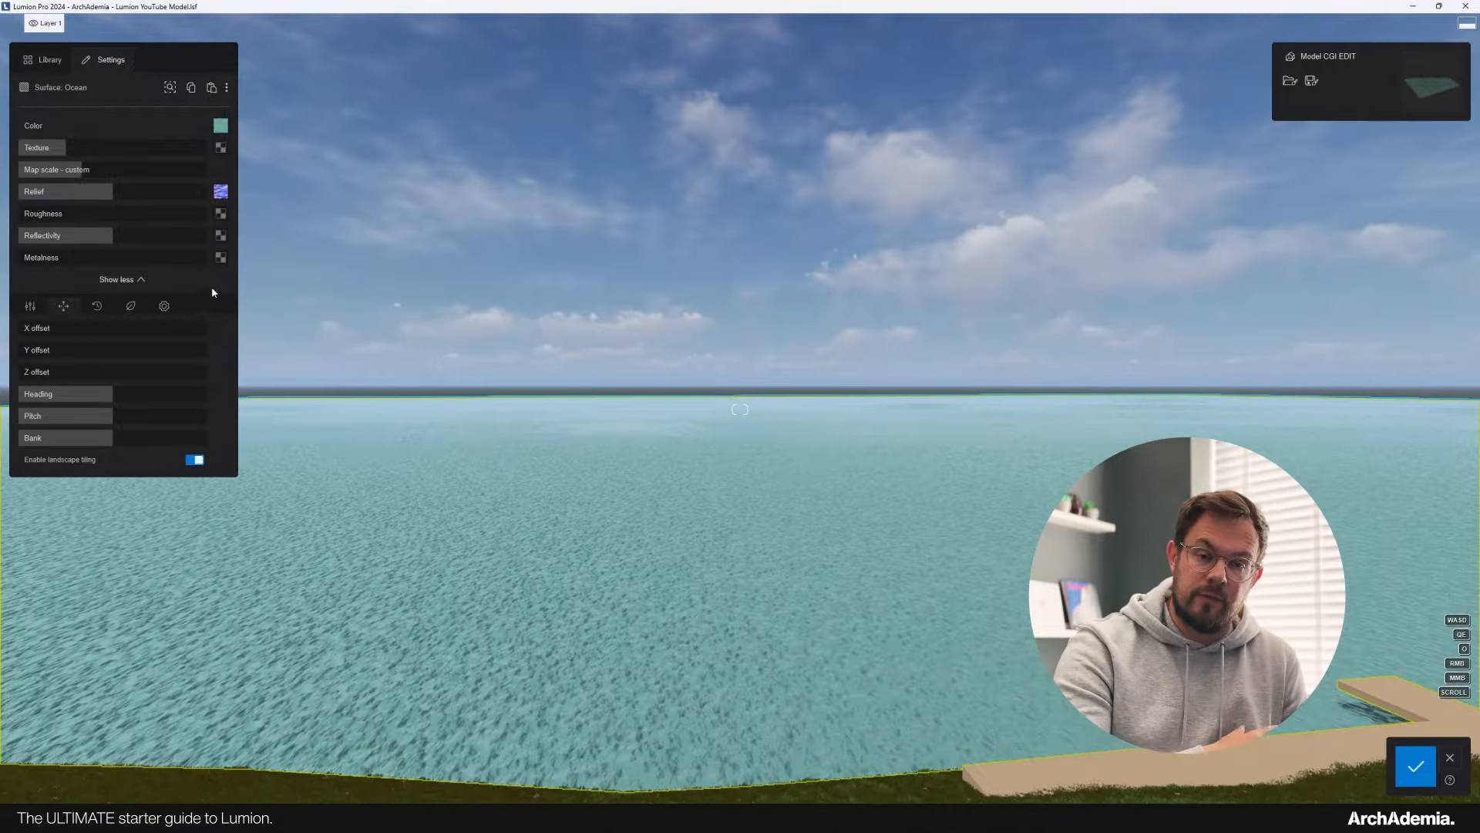
{"action": "left_click_drag", "start_coordinate": [98, 169], "coordinate": [60, 201]}
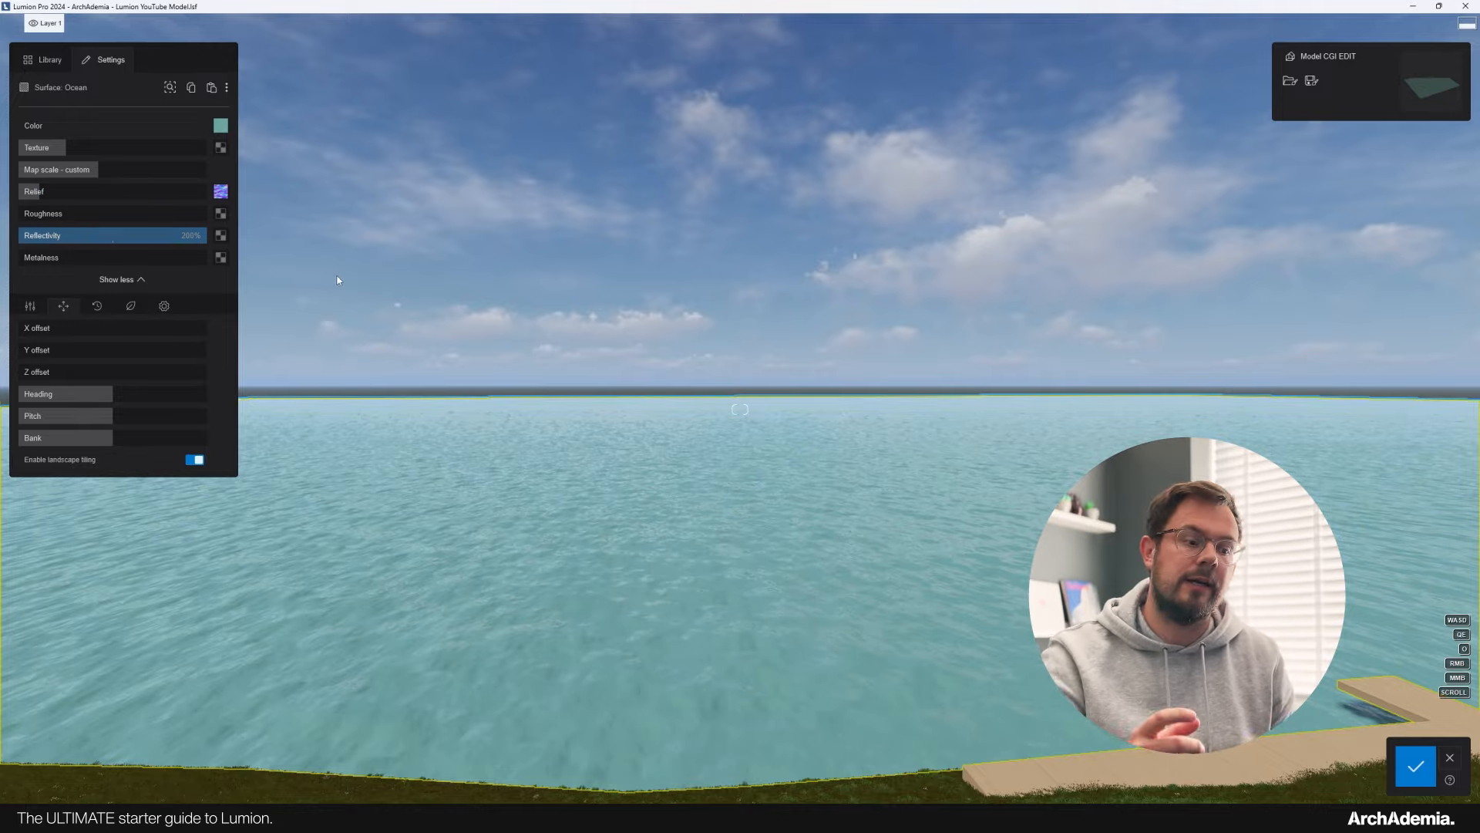
Check how the ocean looks in the saved Interior 01 photo view.
{"action": "right_click_drag", "start_coordinate": [337, 280], "coordinate": [763, 285]}
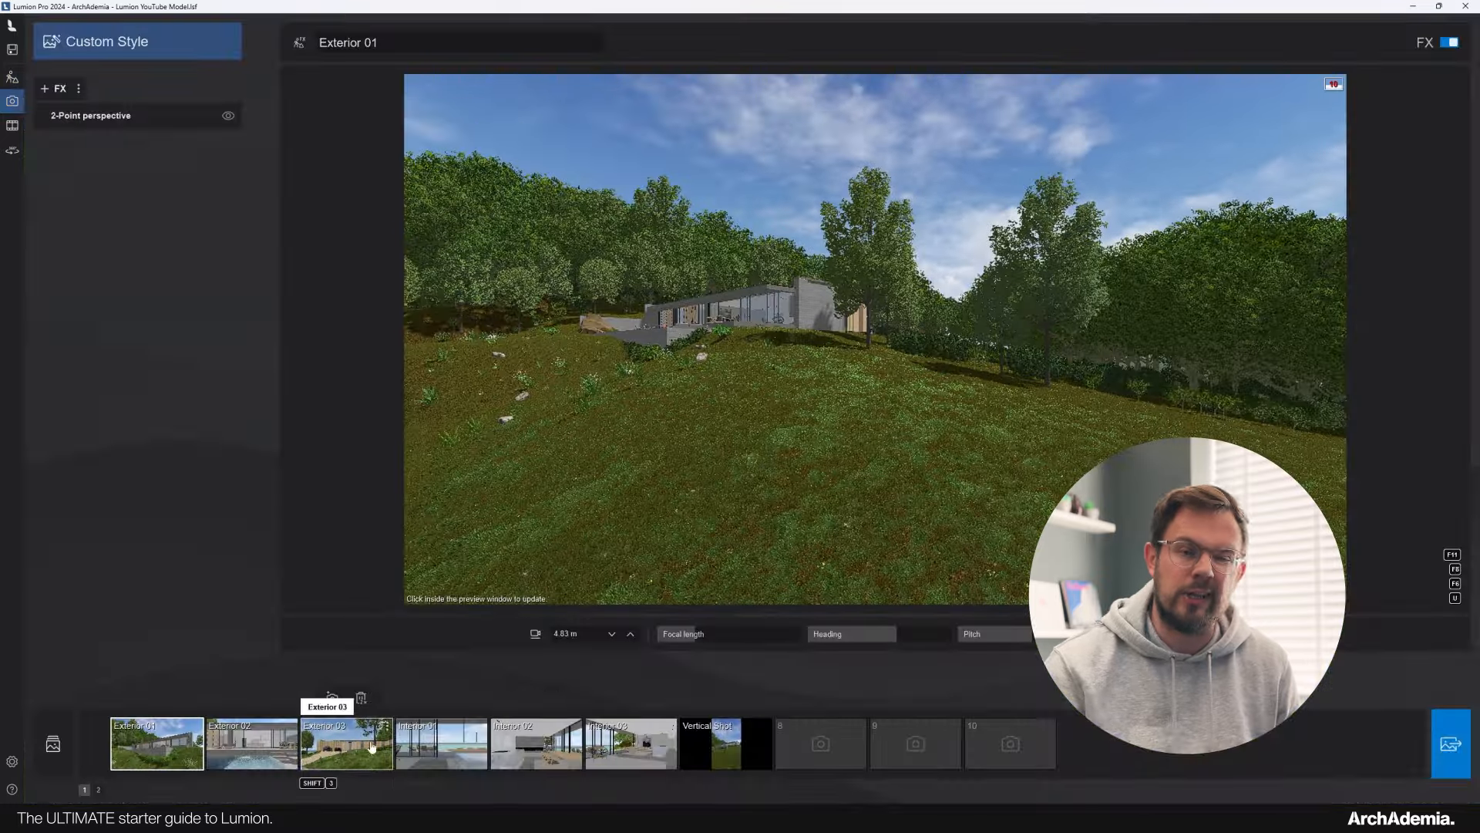
{"action": "left_click", "coordinate": [437, 746]}
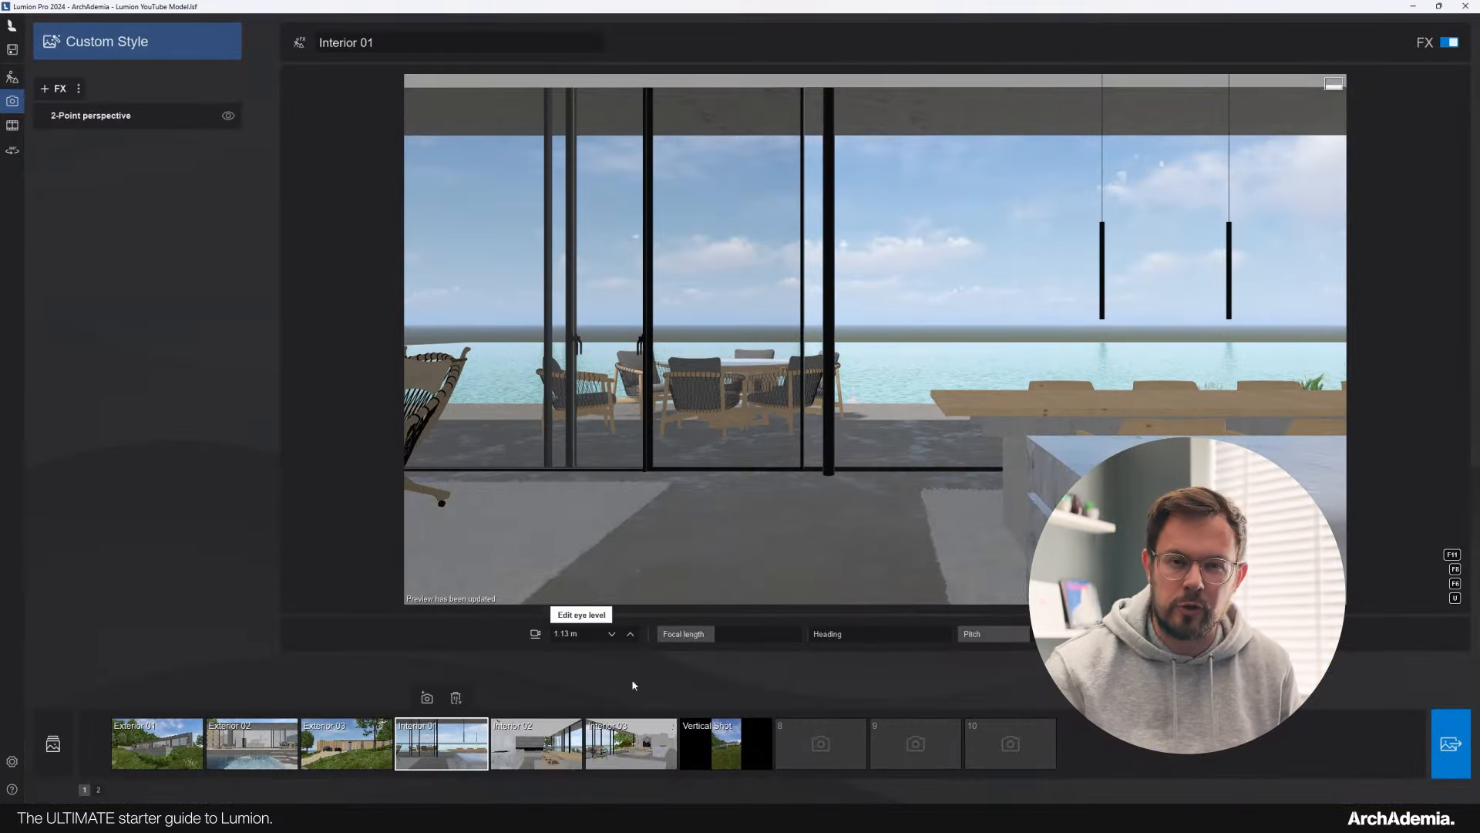
Switch to the browser and look through Strive CGI's projects, opening the NIVA project to study its ocean images as reference.
{"action": "left_click", "coordinate": [694, 817]}
{"action": "scroll", "coordinate": [531, 557], "scroll_direction": "down", "scroll_amount": 7}
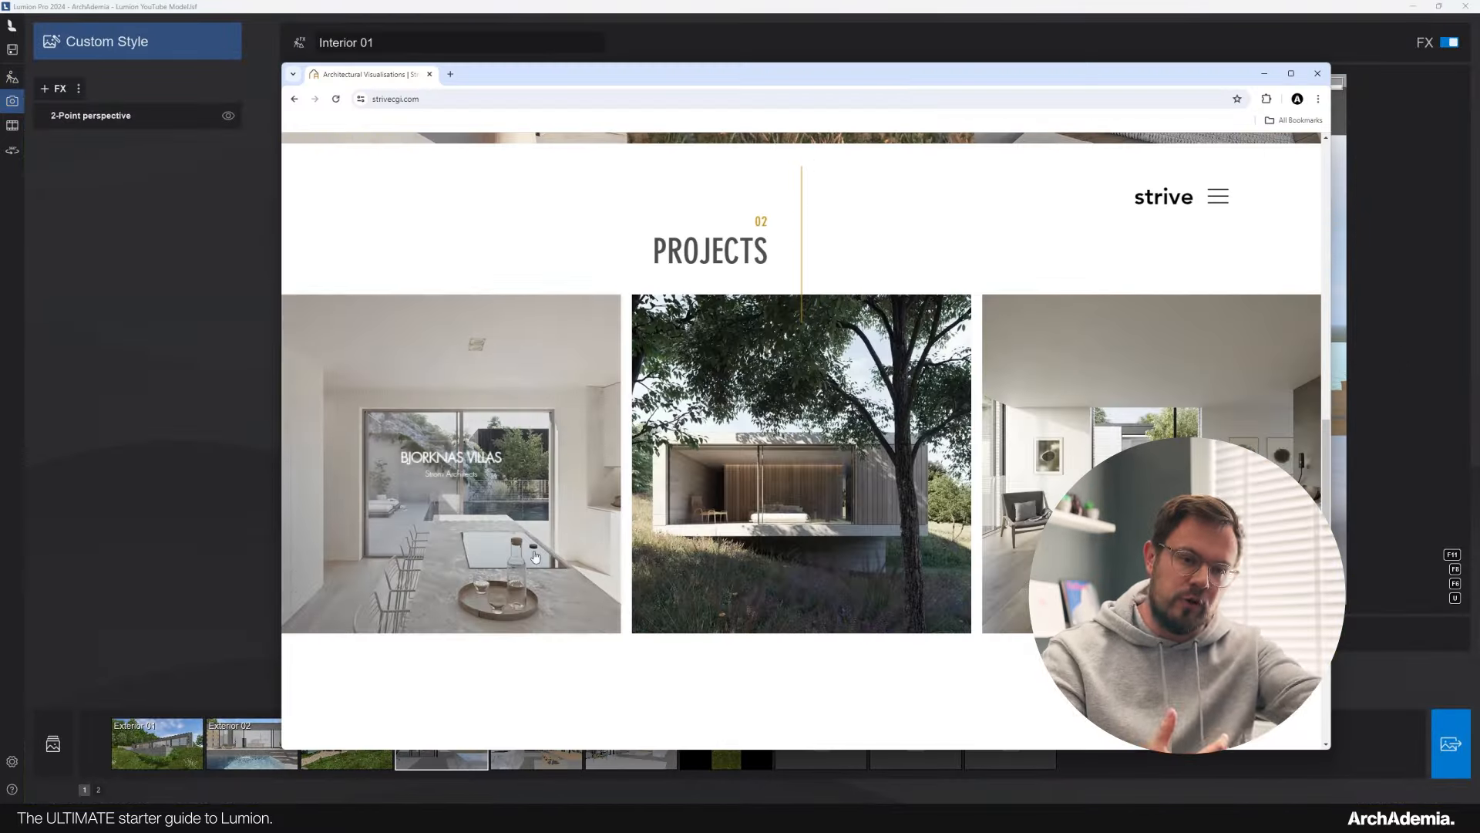
{"action": "scroll", "coordinate": [536, 556], "scroll_direction": "down", "scroll_amount": 15}
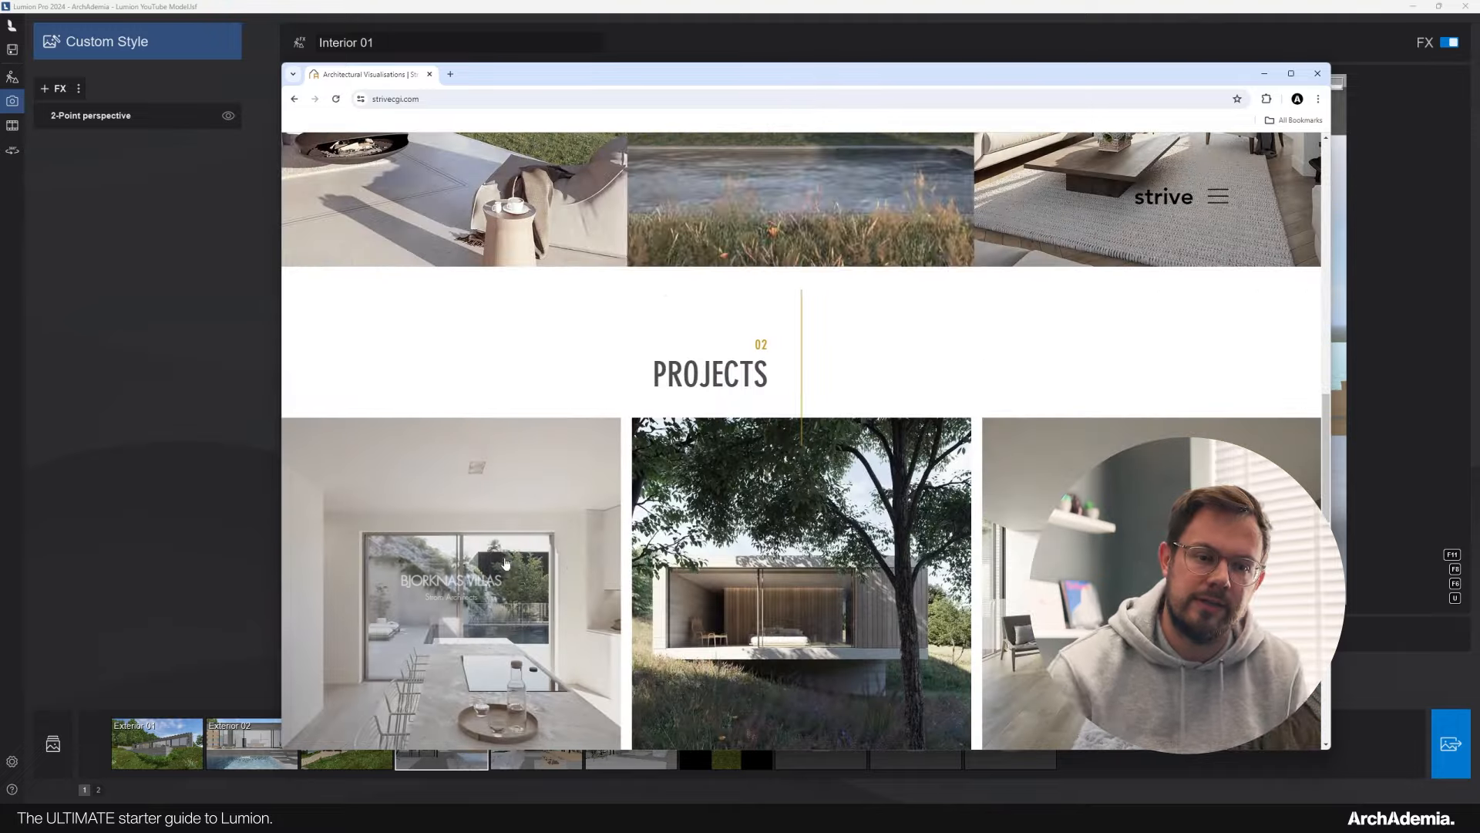
{"action": "left_click", "coordinate": [506, 564]}
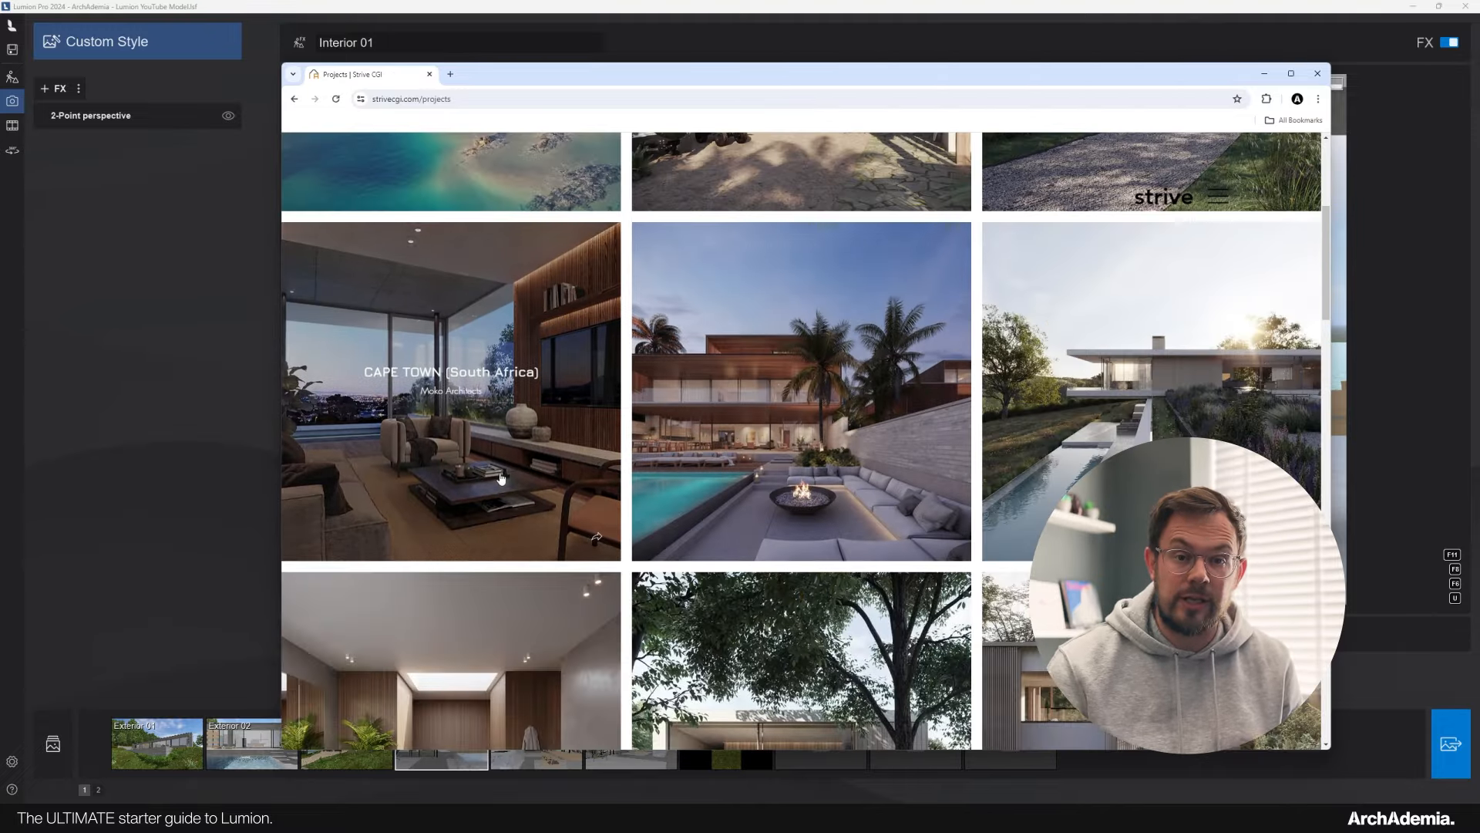
{"action": "scroll", "coordinate": [501, 478], "scroll_direction": "down", "scroll_amount": 4}
{"action": "scroll", "coordinate": [694, 417], "scroll_direction": "up", "scroll_amount": 3}
{"action": "left_click", "coordinate": [698, 414]}
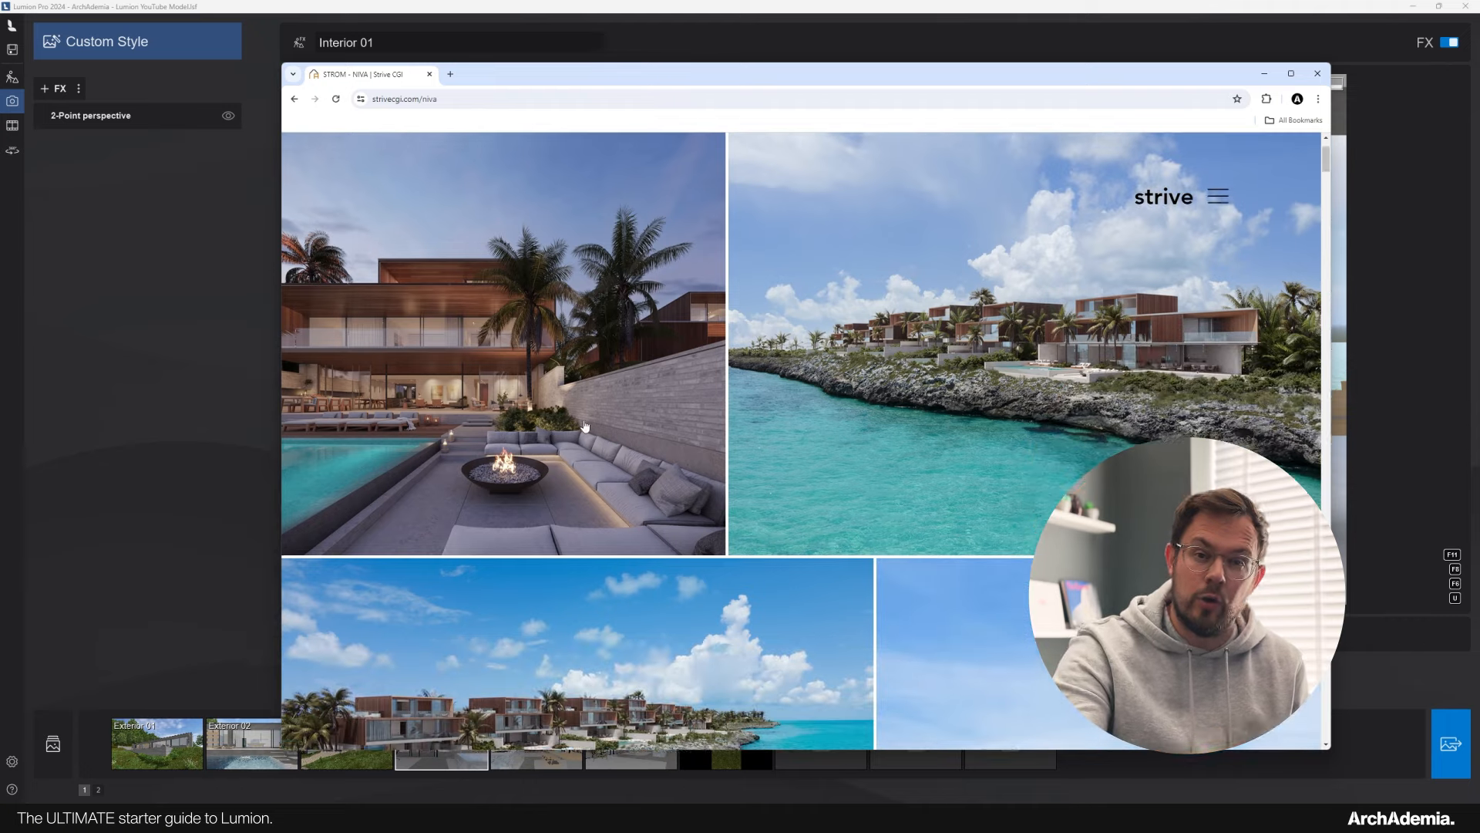
{"action": "left_click", "coordinate": [1265, 75]}
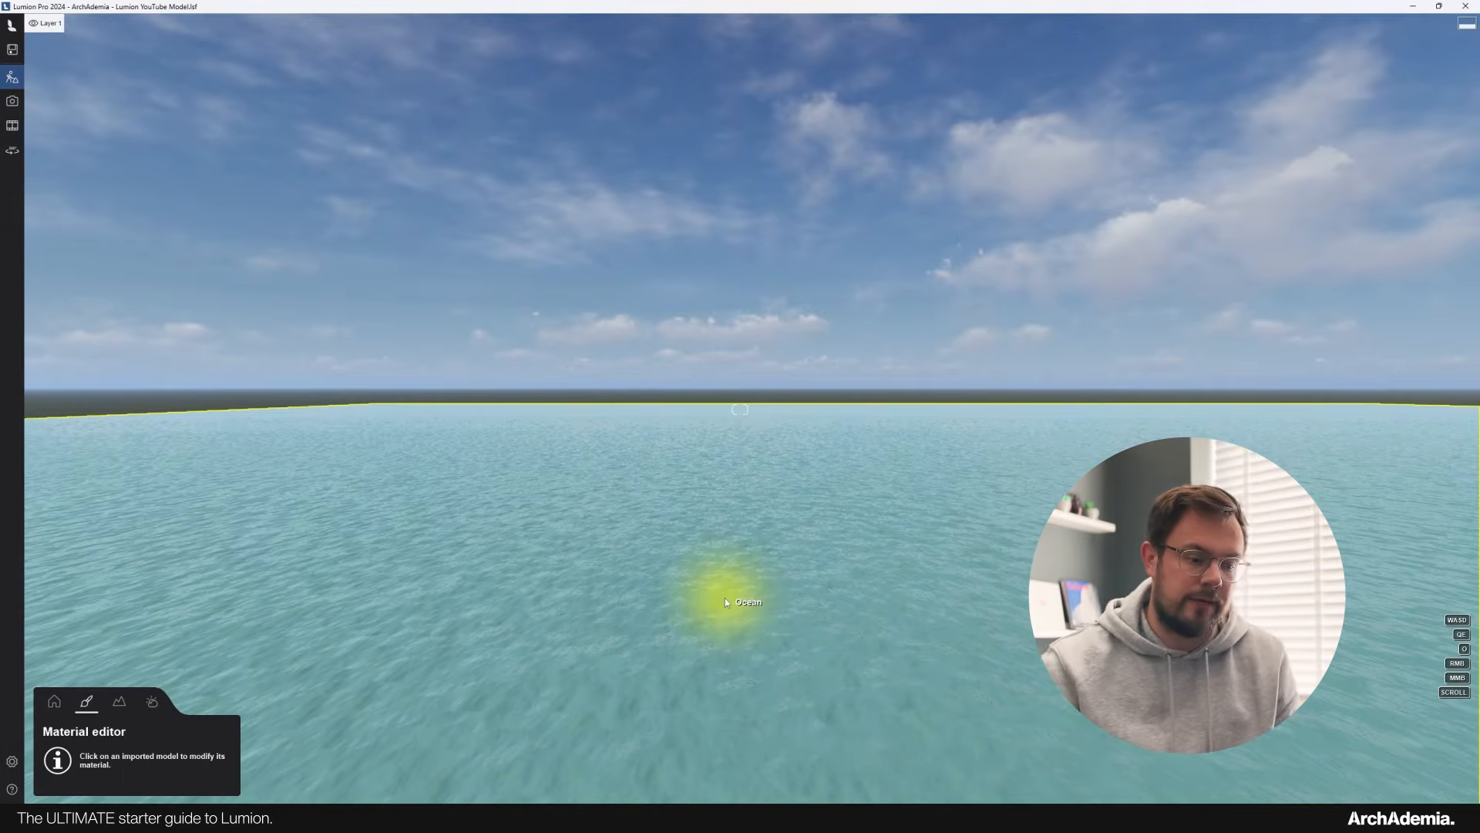
Change the Ocean surface's colour to a deeper blue and save the material.
{"action": "left_click", "coordinate": [720, 599]}
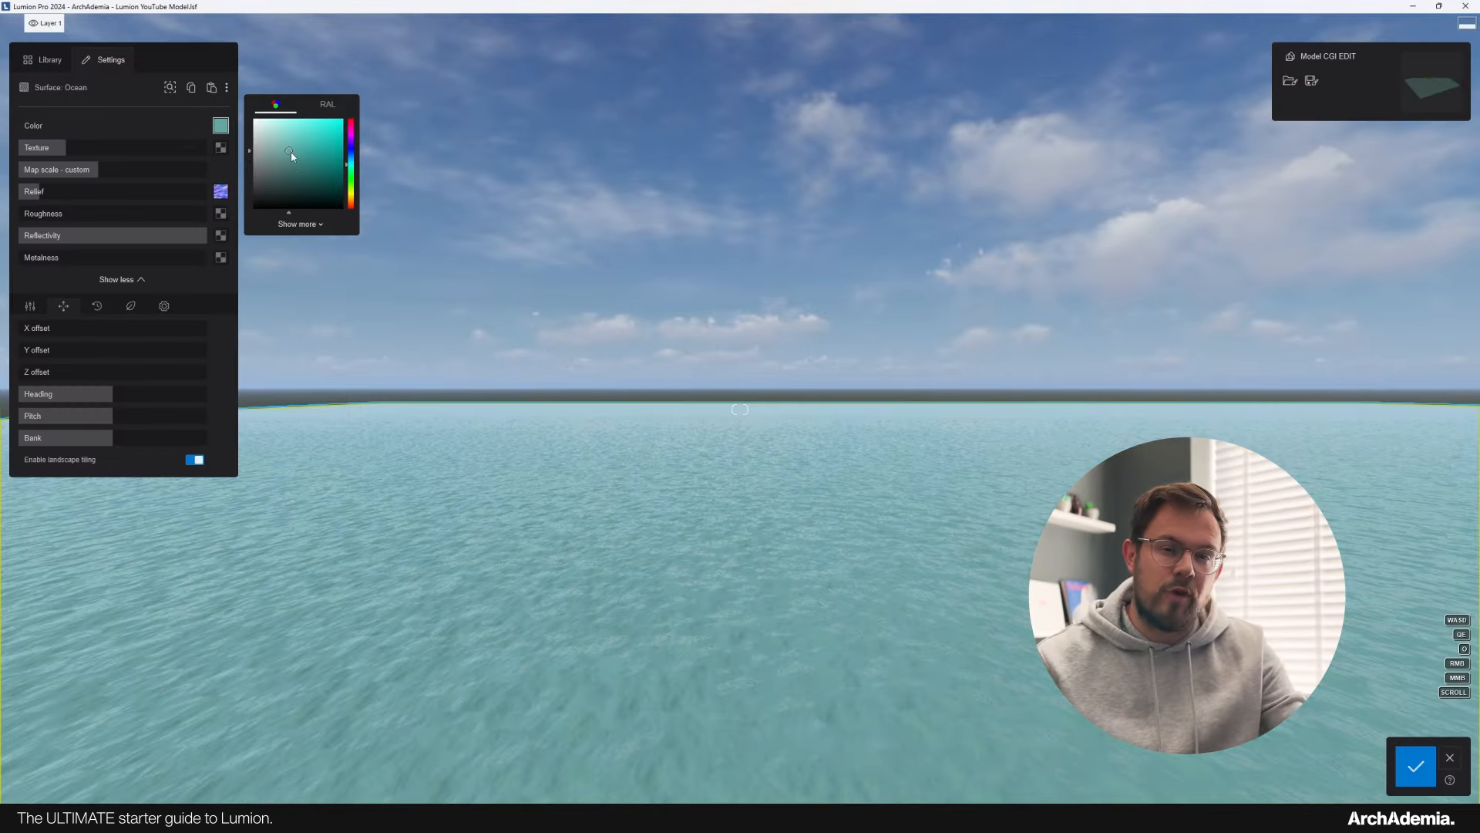
{"action": "left_click_drag", "start_coordinate": [290, 152], "coordinate": [297, 157]}
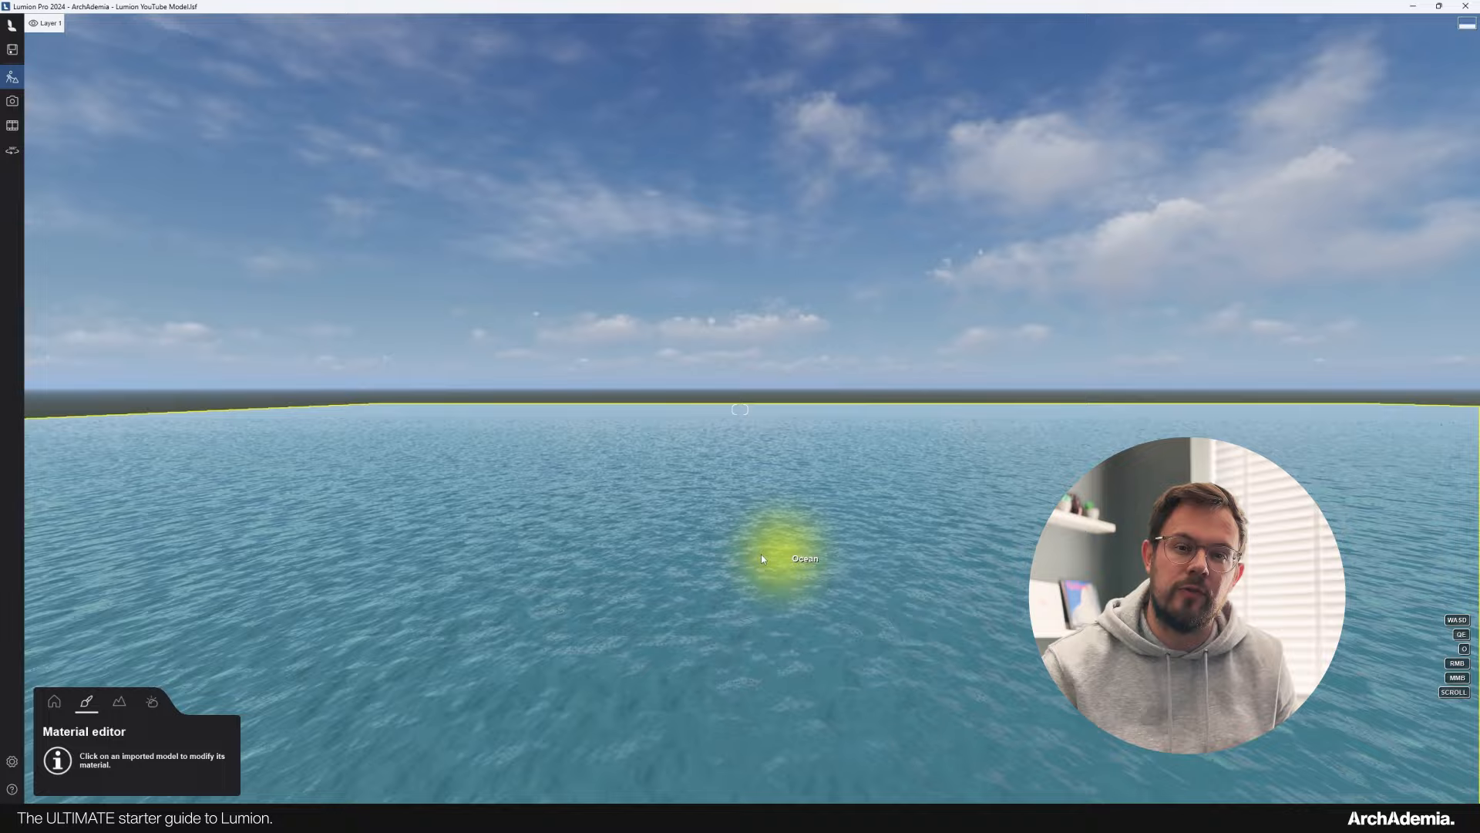
{"action": "key", "text": "s"}
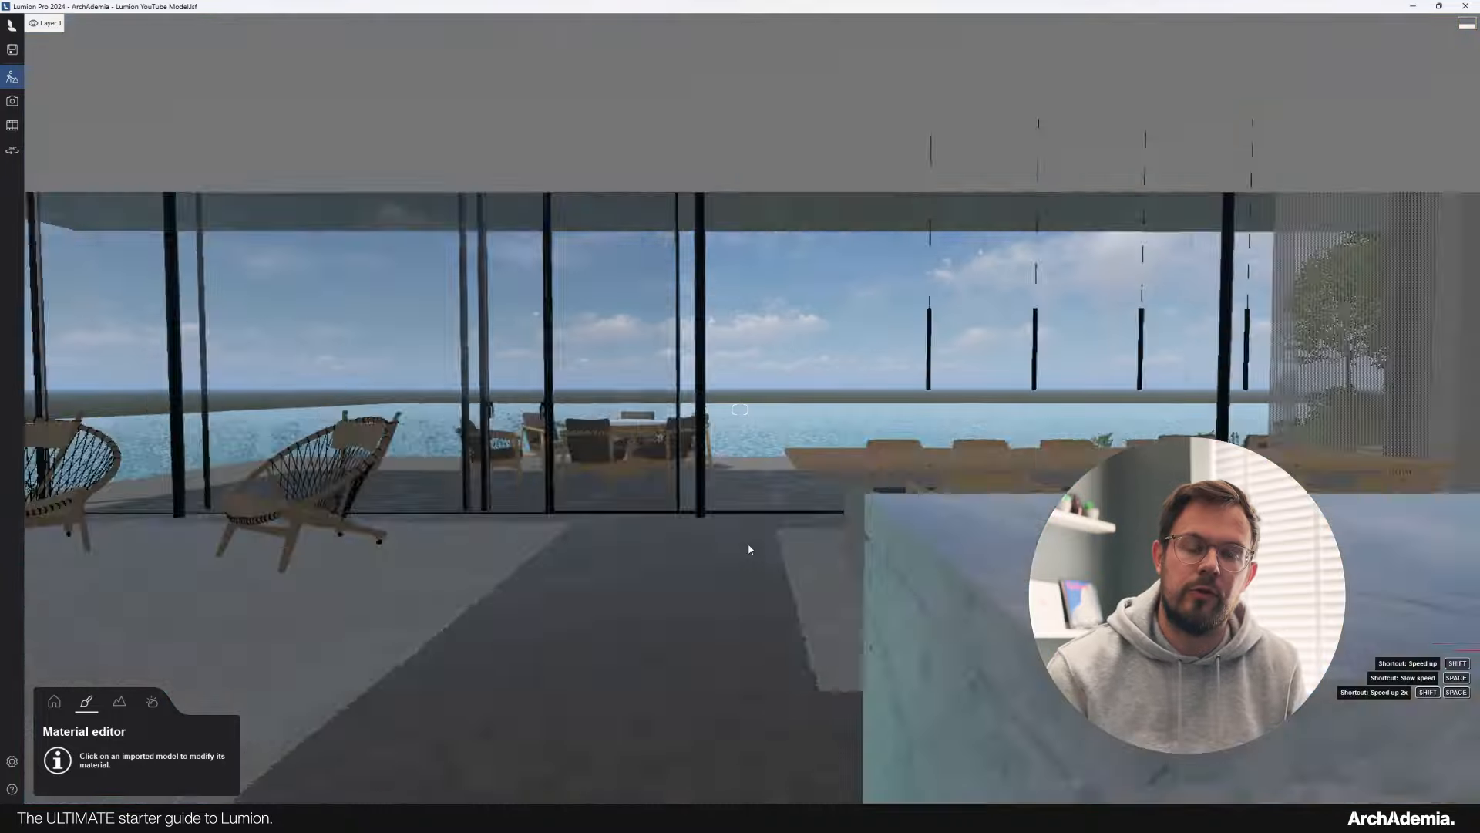
{"action": "key", "text": "w"}
{"action": "key", "text": "e"}
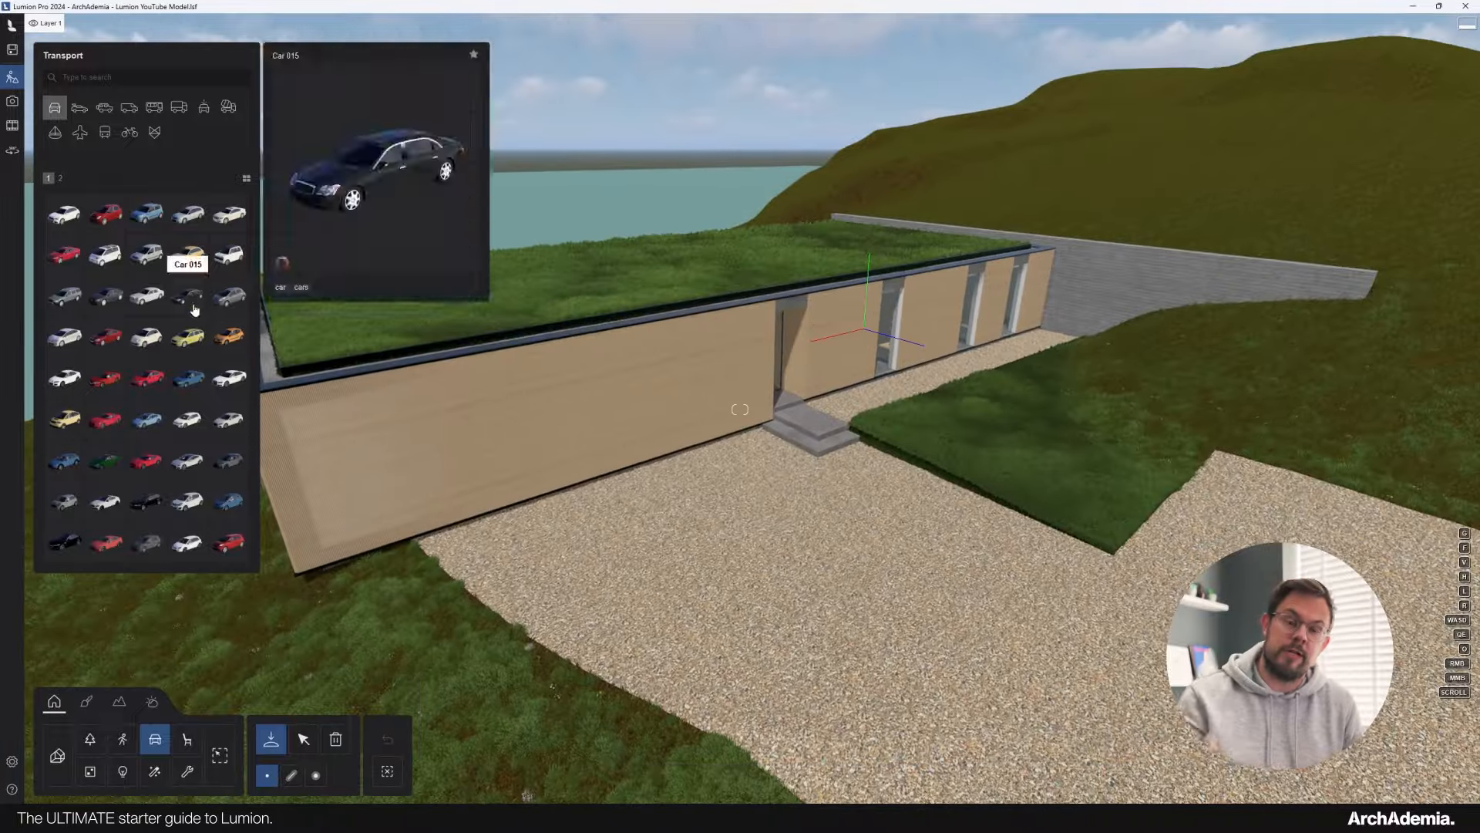
Place the SportsCar HD 008 model on the gravel driveway in front of the house.
{"action": "left_click", "coordinate": [79, 107]}
{"action": "mouse_move", "coordinate": [183, 305]}
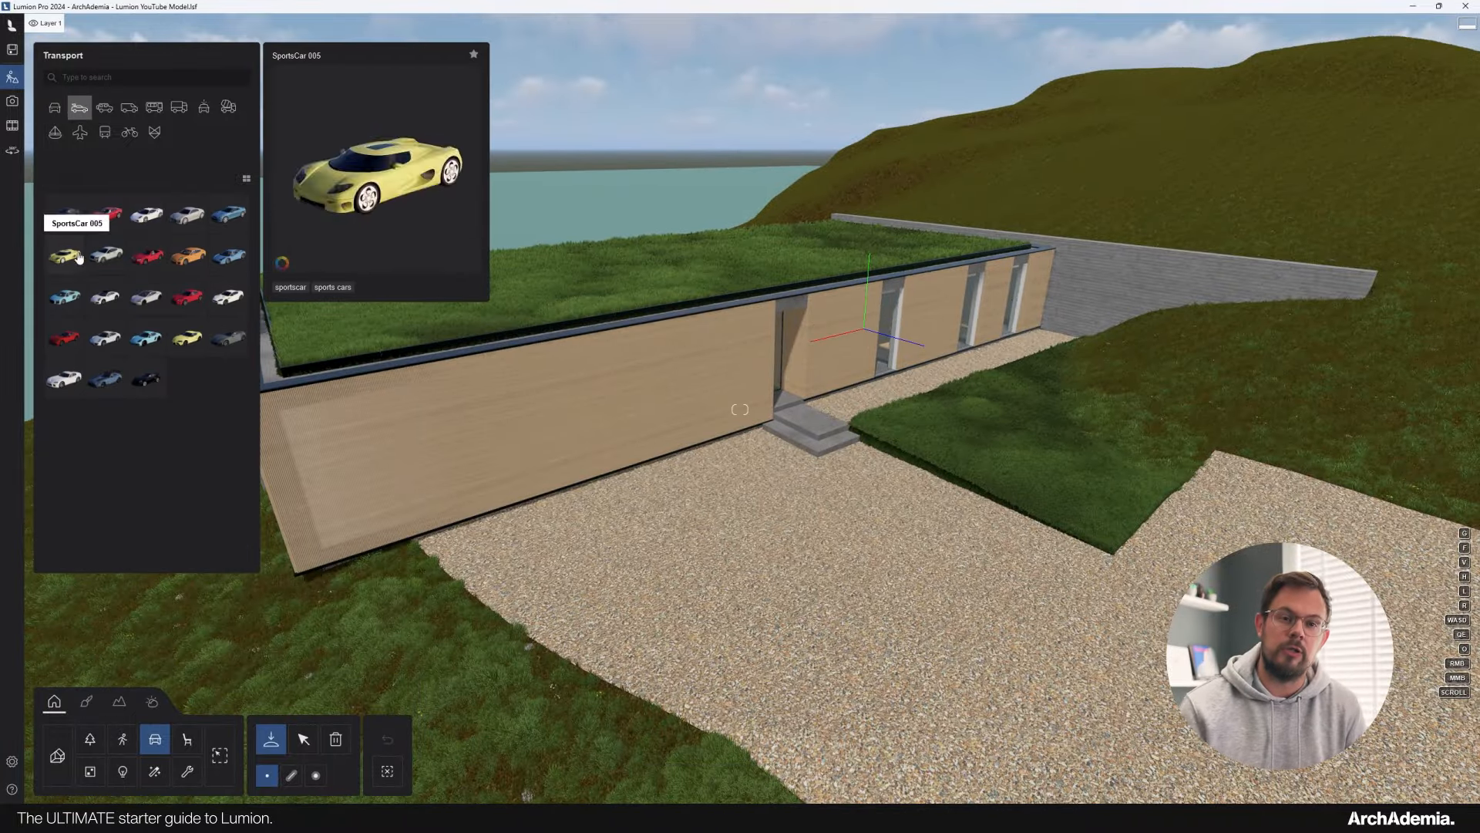
{"action": "left_click", "coordinate": [228, 296]}
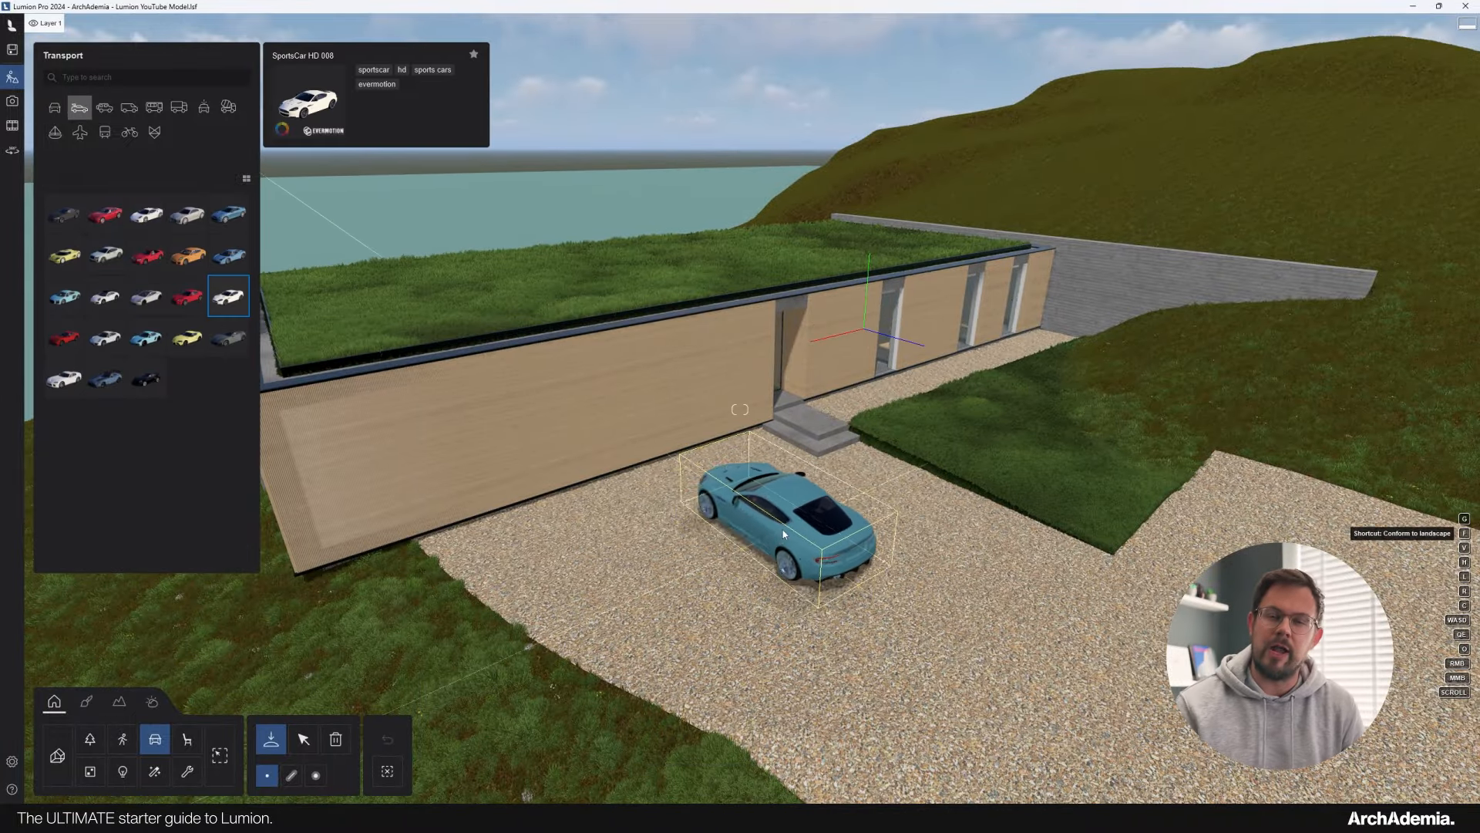
{"action": "left_click", "coordinate": [769, 518]}
Place the SUV HD 002 model beside the sports car on the gravel driveway and open its colour and licence plate settings.
{"action": "left_click", "coordinate": [104, 107]}
{"action": "mouse_move", "coordinate": [120, 233]}
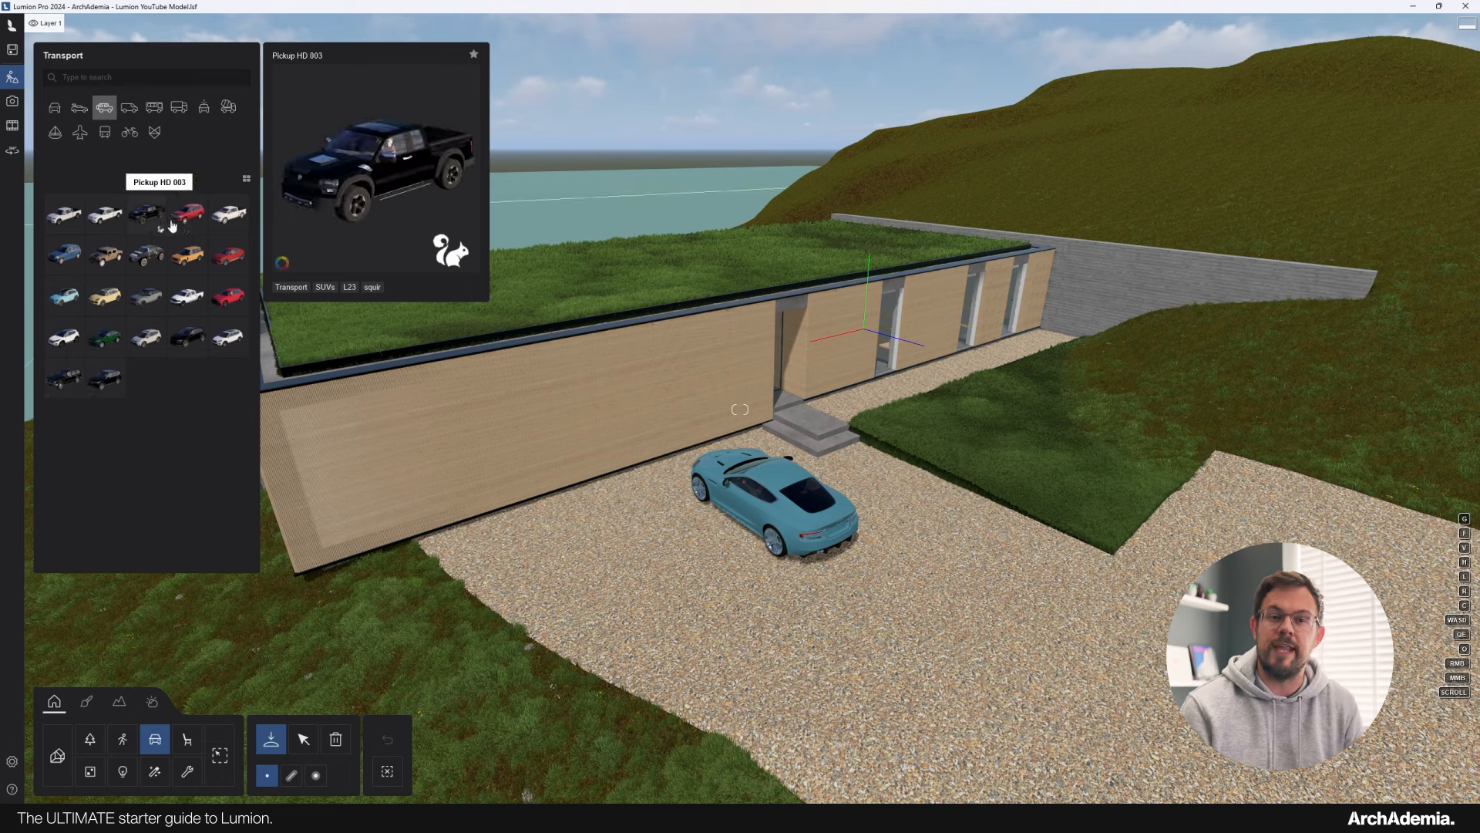
{"action": "left_click", "coordinate": [225, 259]}
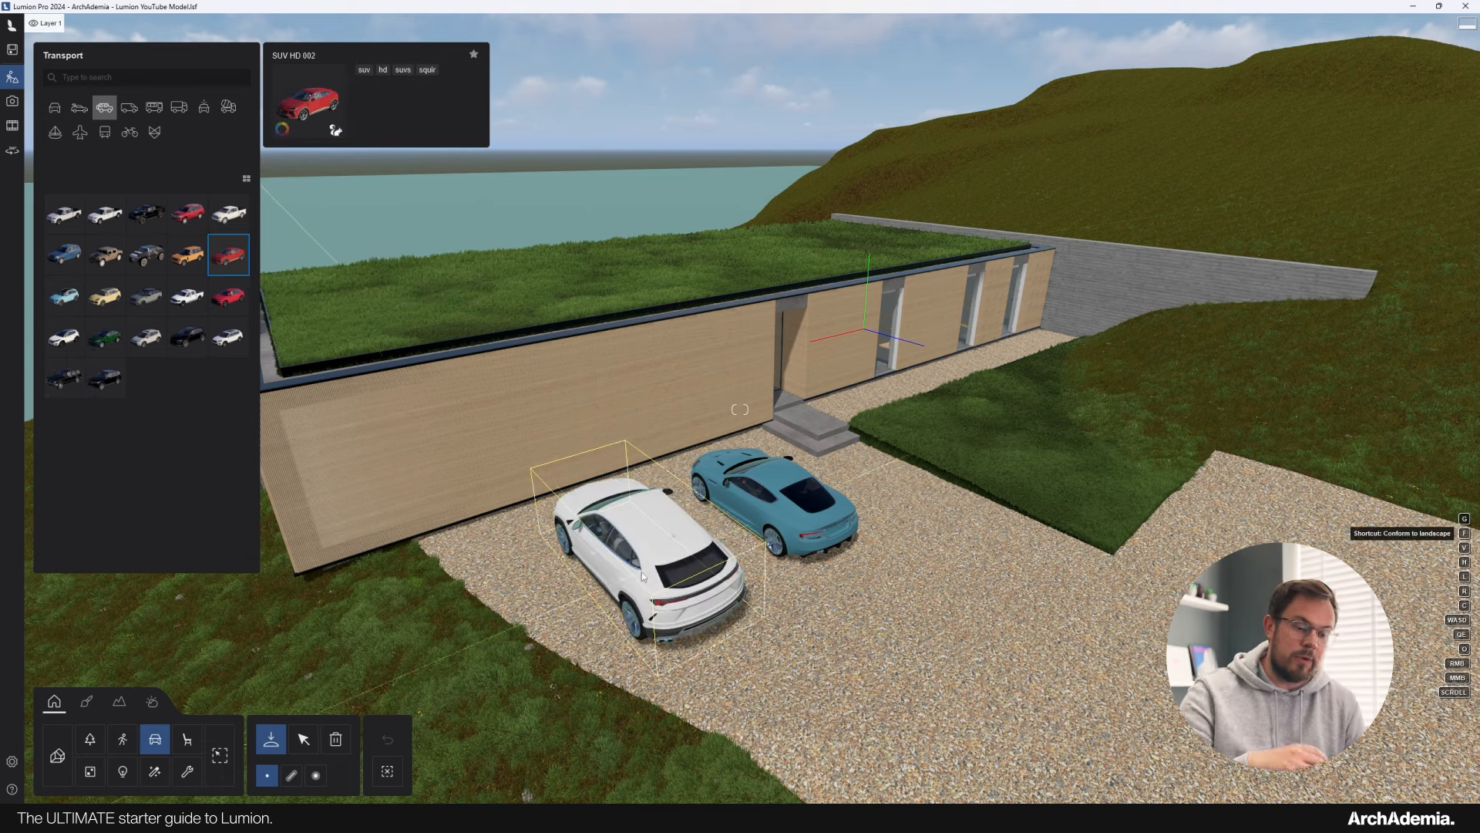
{"action": "left_click", "coordinate": [641, 571]}
{"action": "left_click", "coordinate": [521, 771]}
{"action": "left_click", "coordinate": [641, 572]}
{"action": "left_click", "coordinate": [1362, 127]}
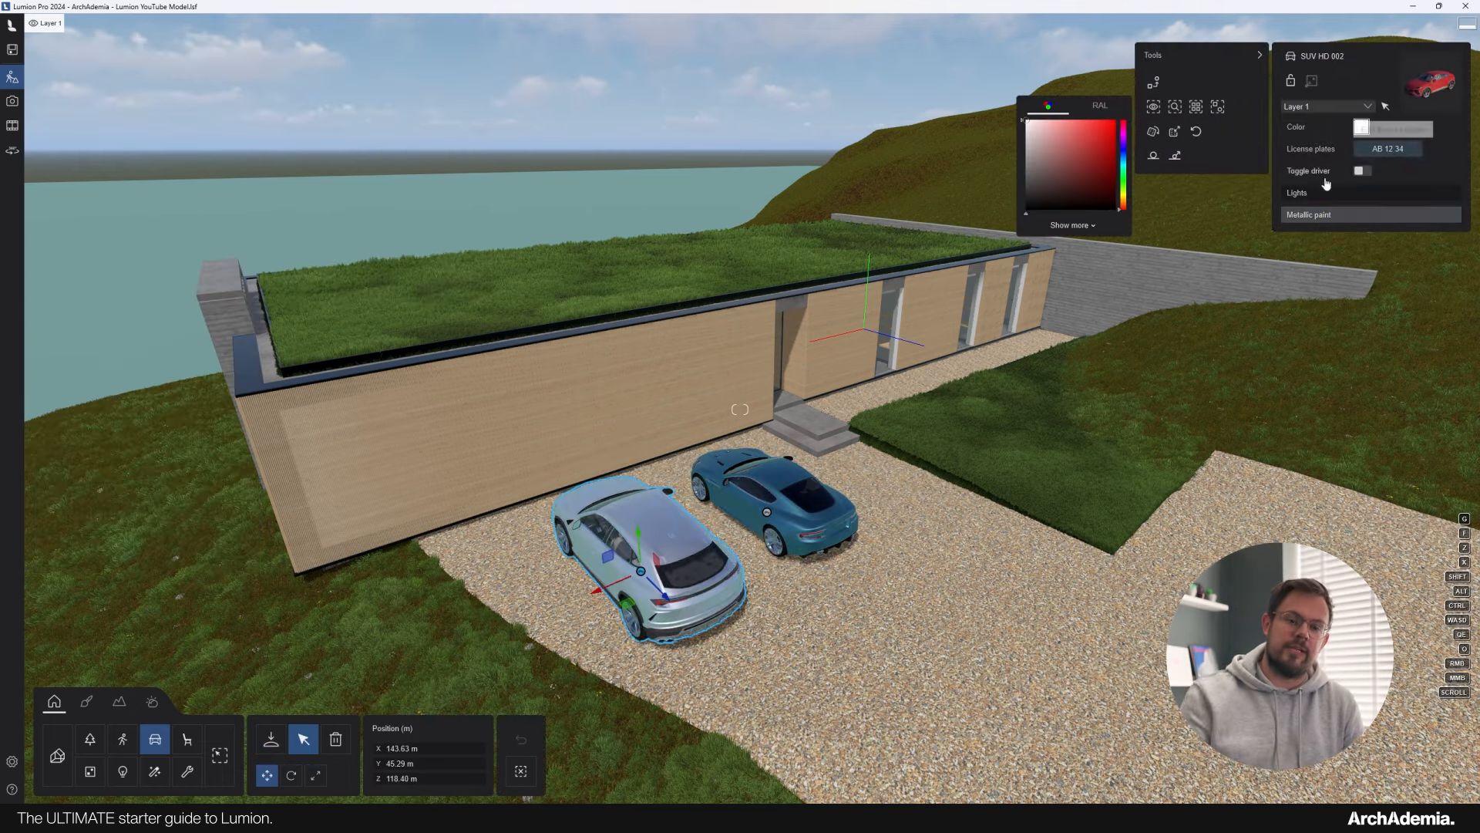
{"action": "left_click", "coordinate": [1391, 149]}
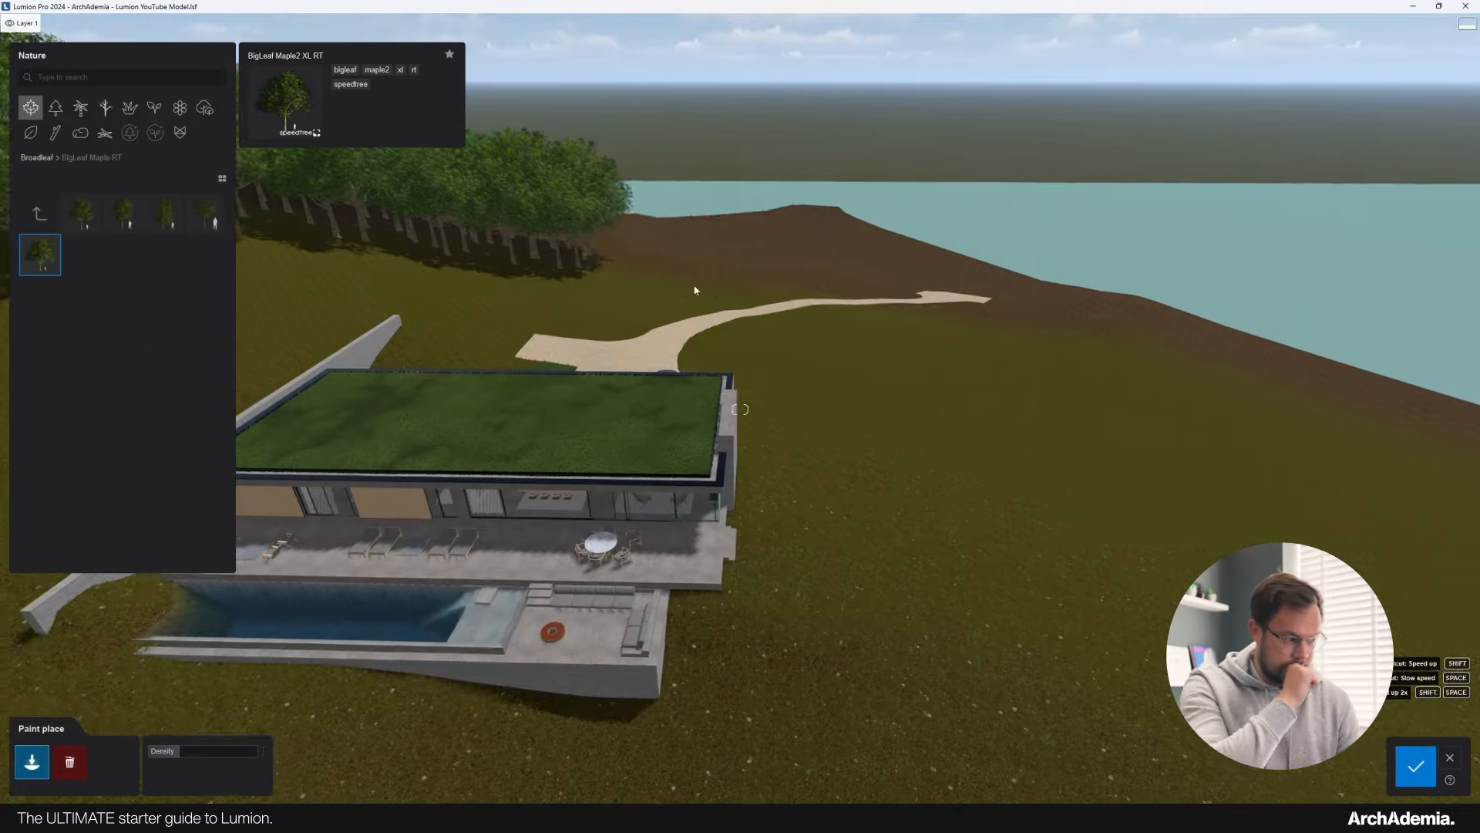
Paint BigLeaf Maple2 XL RT trees over the land around the house, with AmericanBoxwood RT shrubs as undergrowth.
{"action": "left_click_drag", "start_coordinate": [991, 314], "coordinate": [1156, 380]}
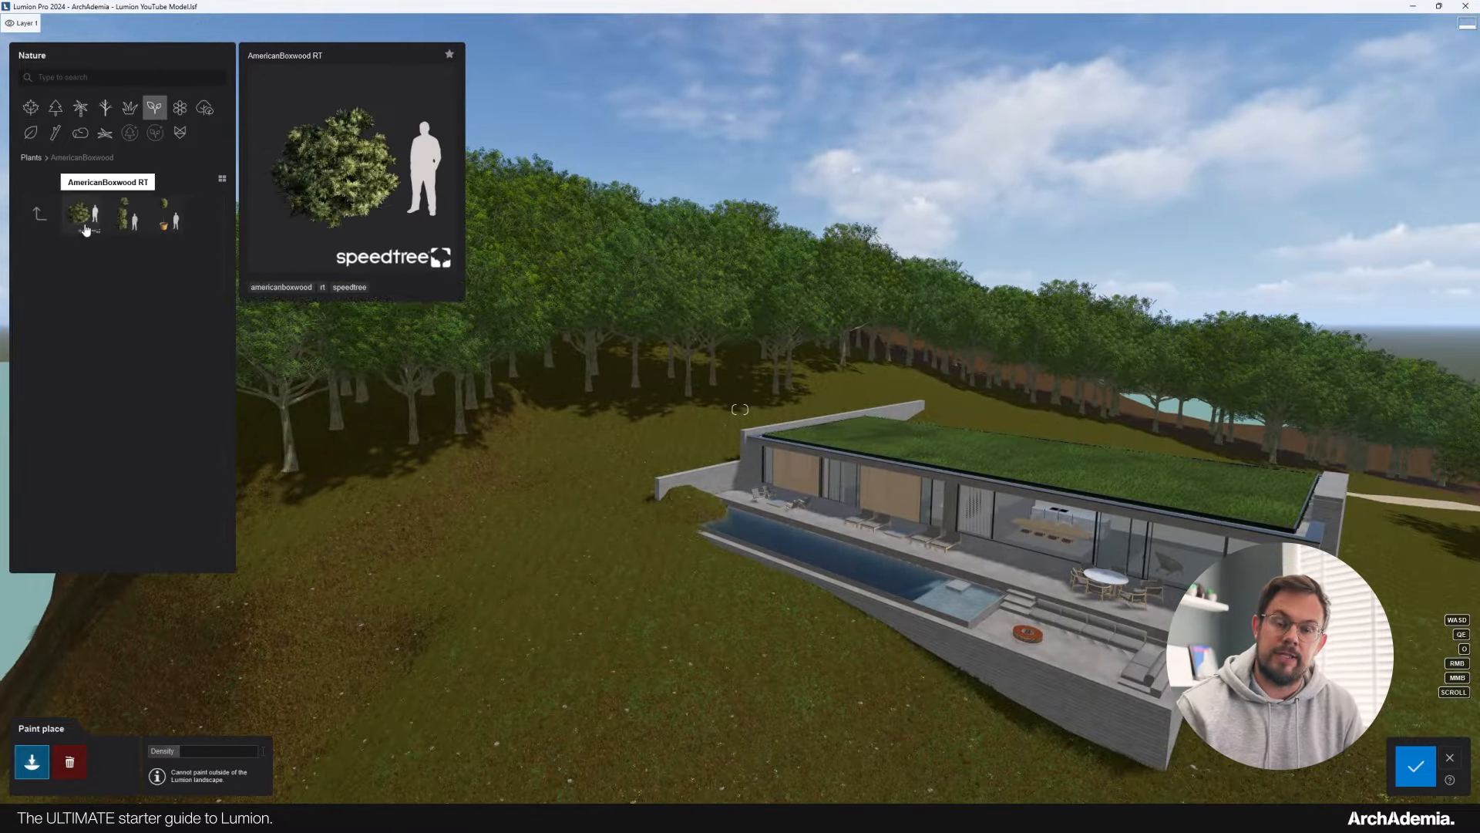
{"action": "left_click", "coordinate": [82, 214]}
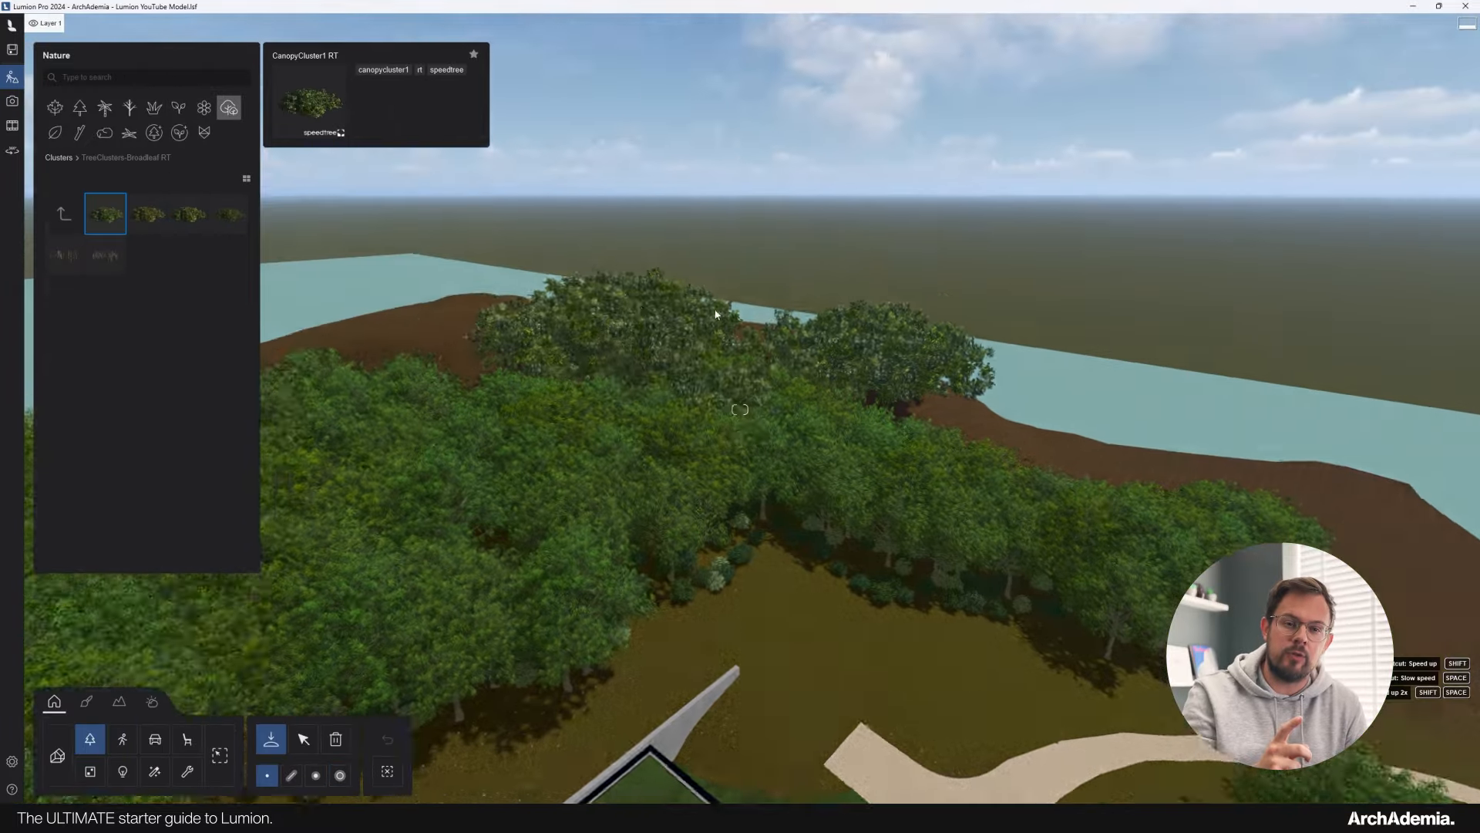
{"action": "left_click", "coordinate": [335, 739]}
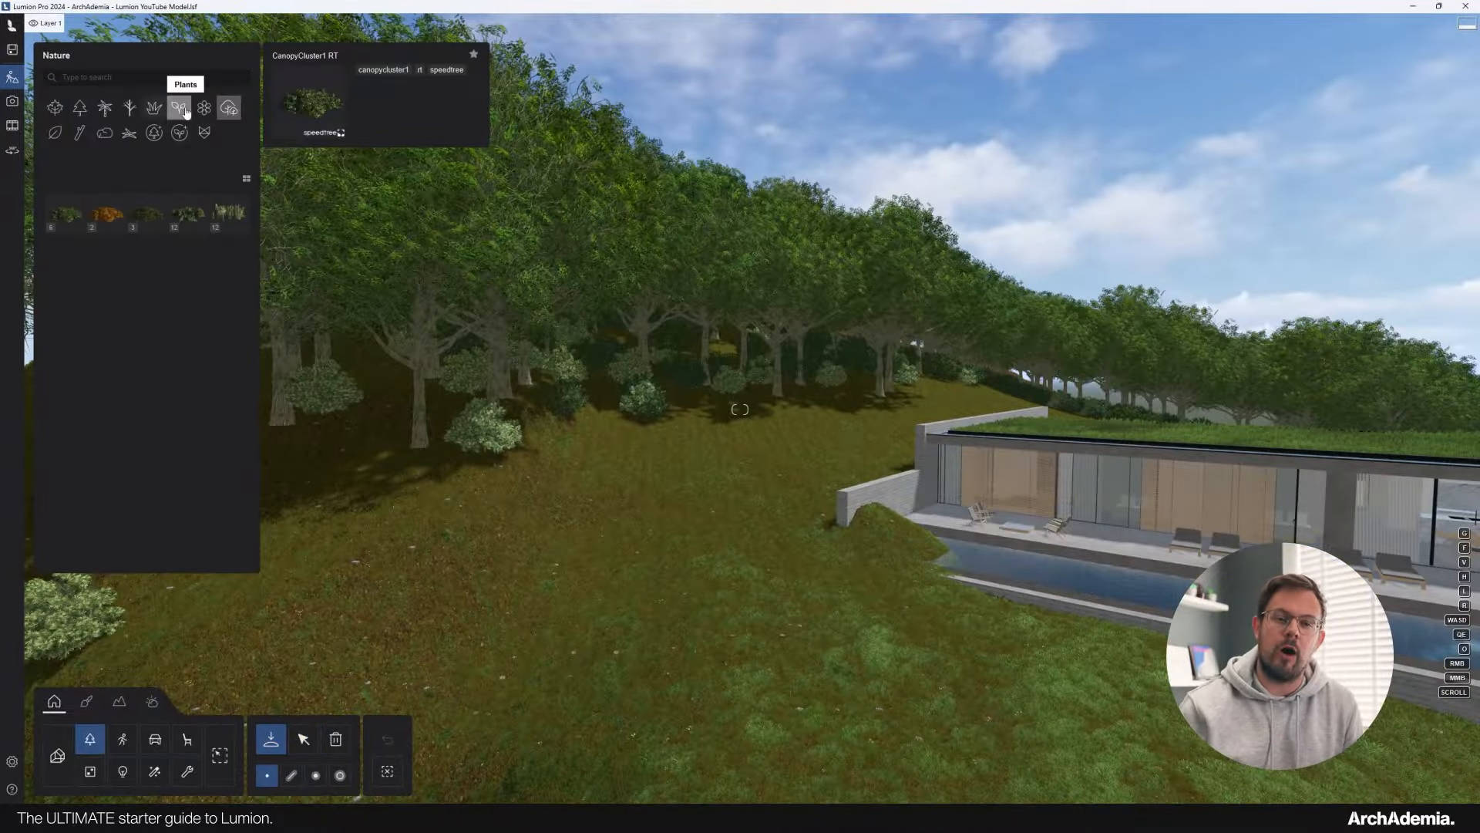
Paint FicusLyrata 005 plants across the slope between the woodland edge and the pool terrace and along the tree line.
{"action": "left_click", "coordinate": [185, 112]}
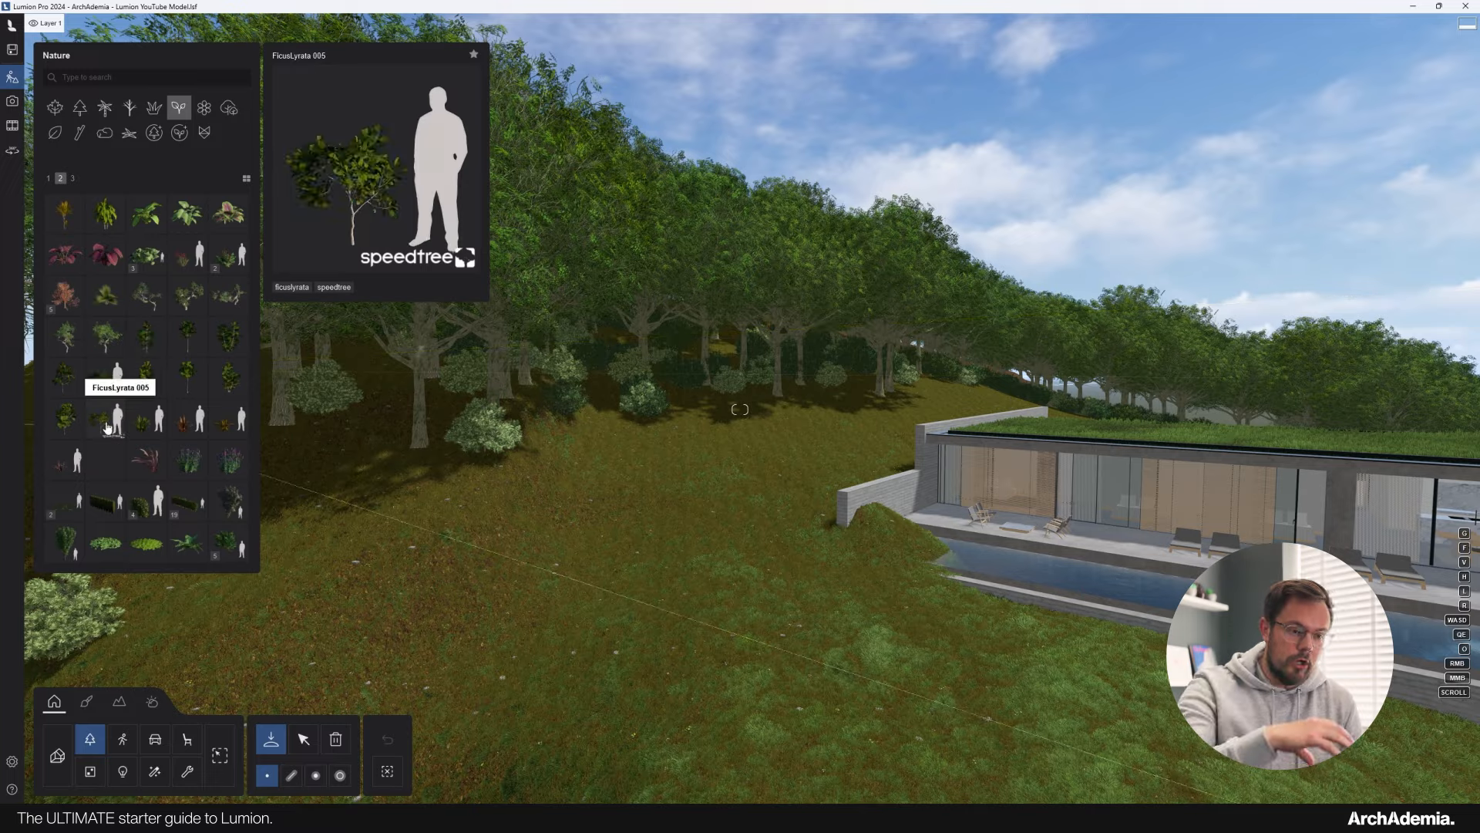
{"action": "left_click", "coordinate": [107, 420]}
{"action": "left_click_drag", "start_coordinate": [809, 370], "coordinate": [617, 493]}
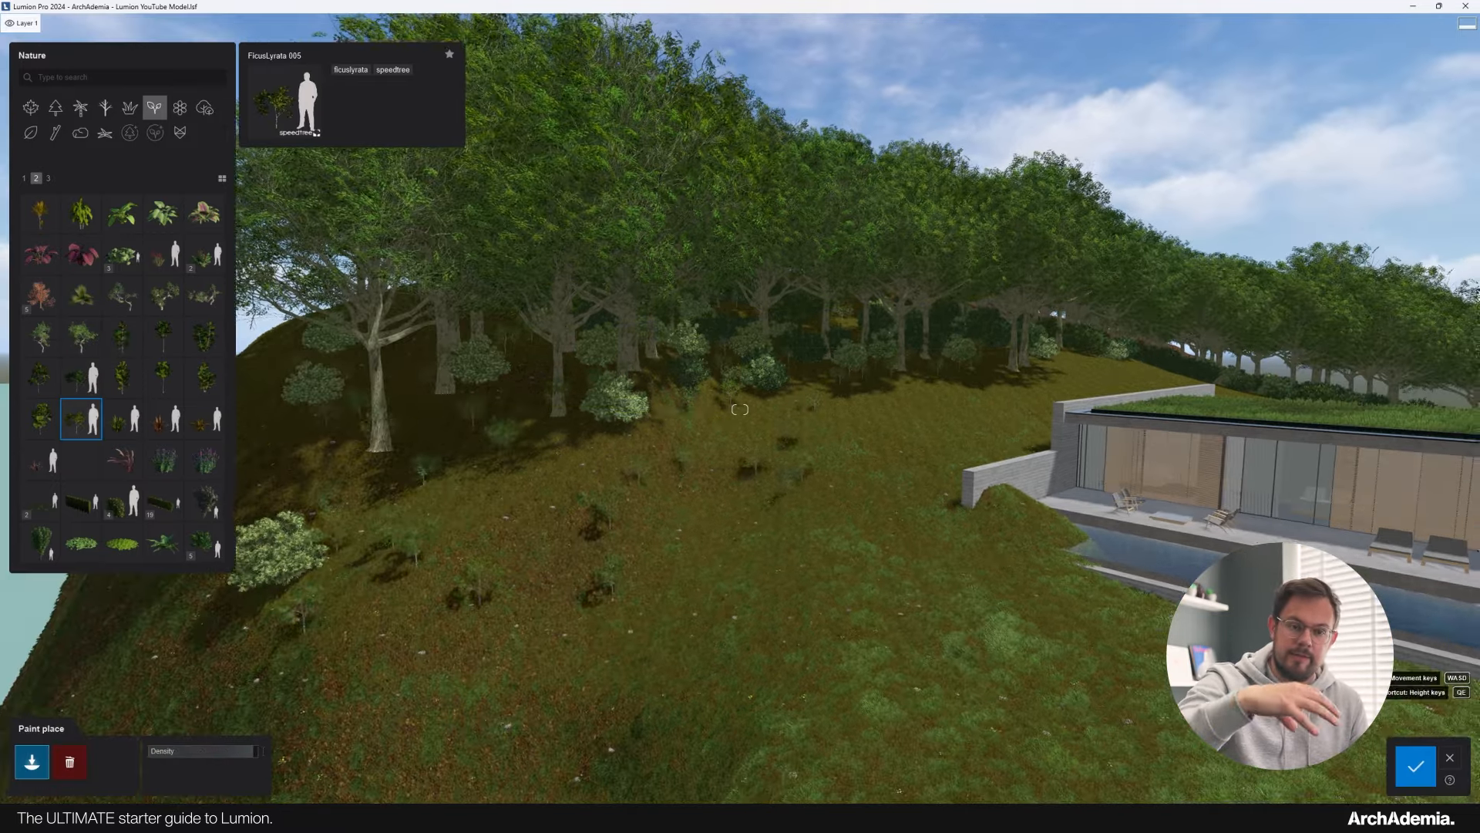
{"action": "mouse_move", "coordinate": [617, 493]}
{"action": "right_mouse_down"}
{"action": "mouse_move", "coordinate": [1057, 492]}
{"action": "mouse_move", "coordinate": [964, 431]}
{"action": "right_mouse_up"}
{"action": "left_click_drag", "start_coordinate": [964, 431], "coordinate": [899, 363]}
{"action": "right_click_drag", "start_coordinate": [899, 363], "coordinate": [740, 339]}
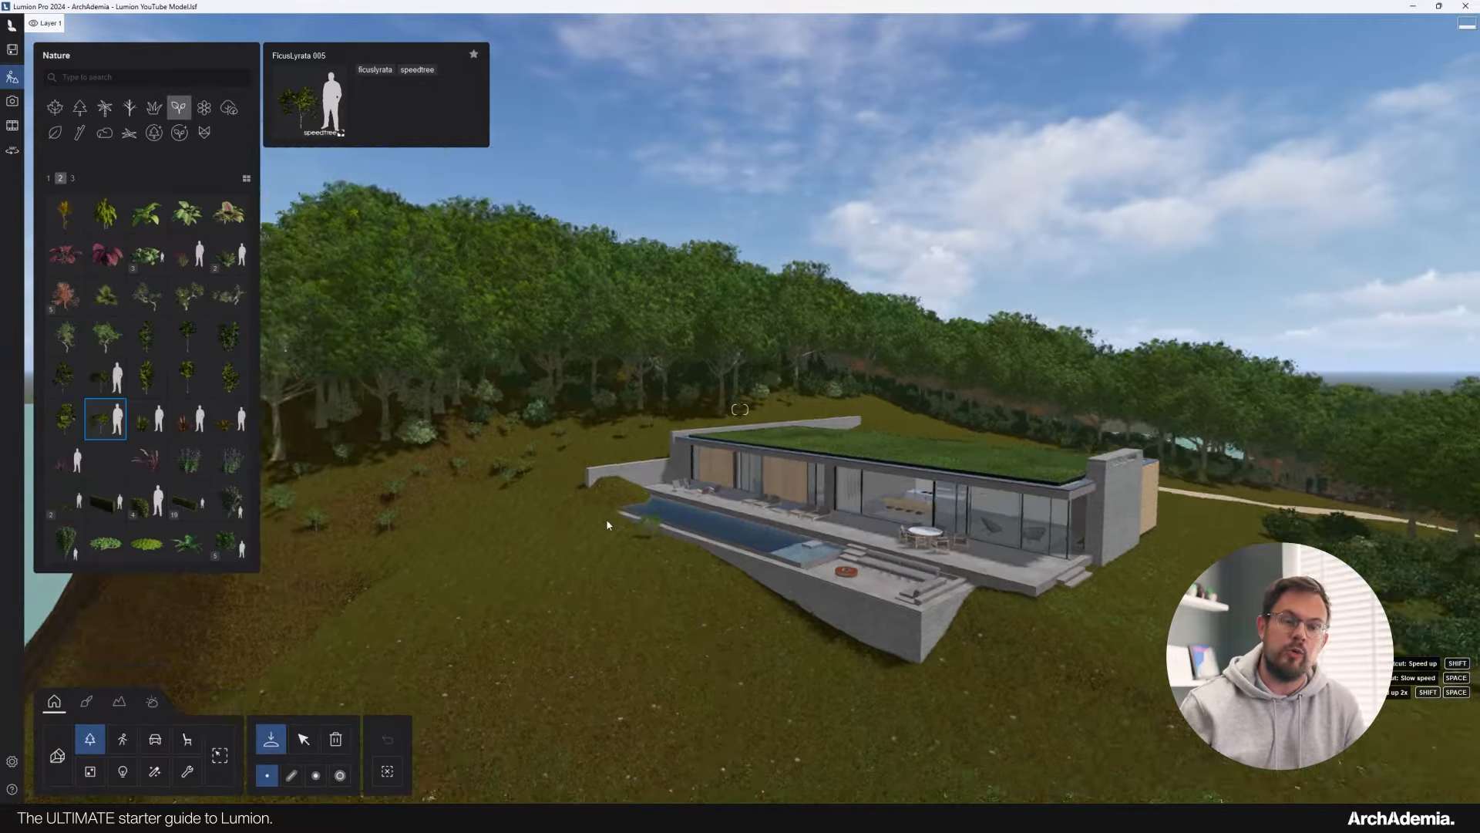
Name a layer Context Trees and assign the selected background trees and plants to it.
{"action": "left_click", "coordinate": [612, 298]}
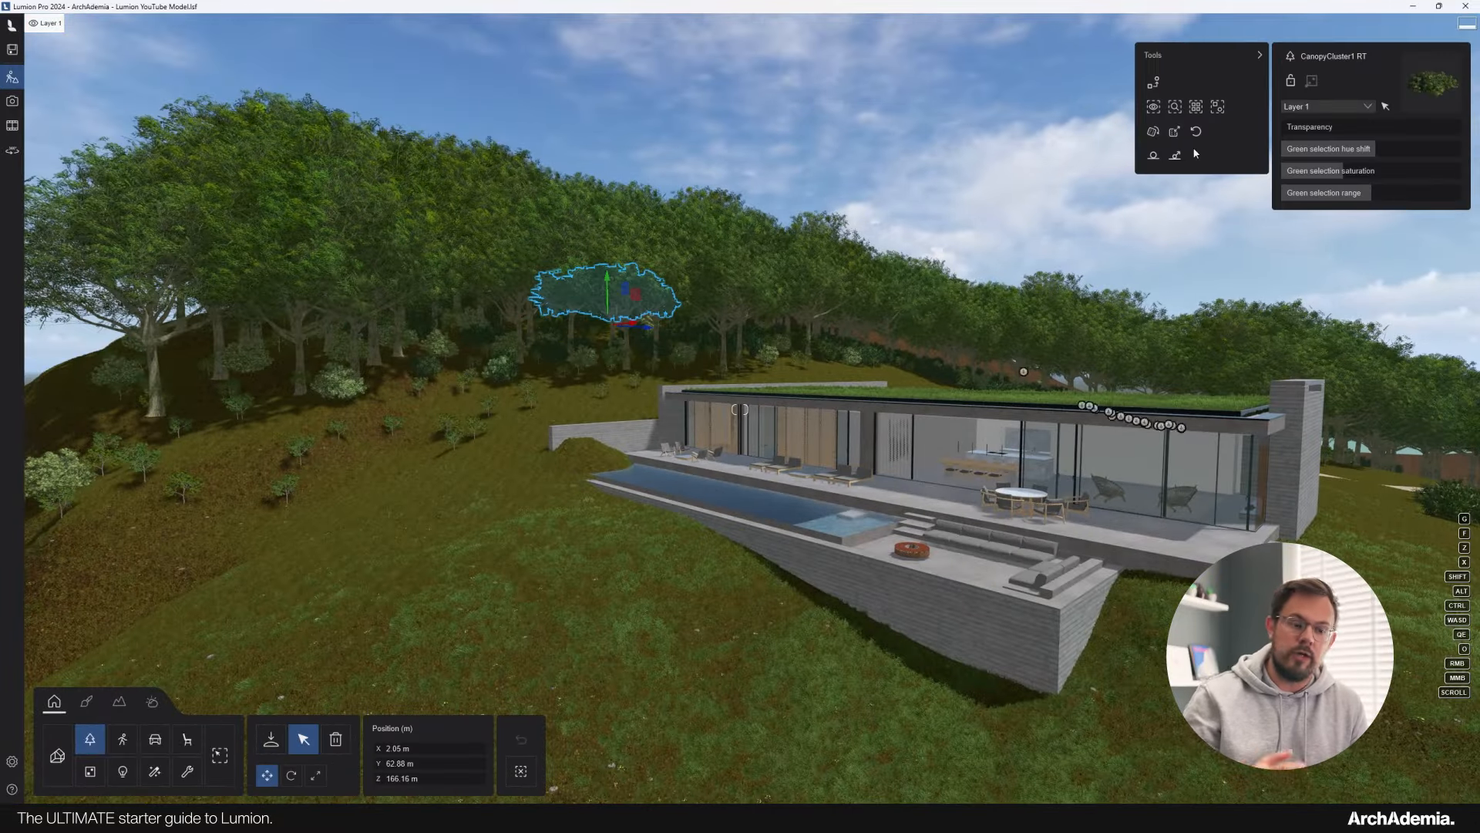
{"action": "mouse_move", "coordinate": [51, 26]}
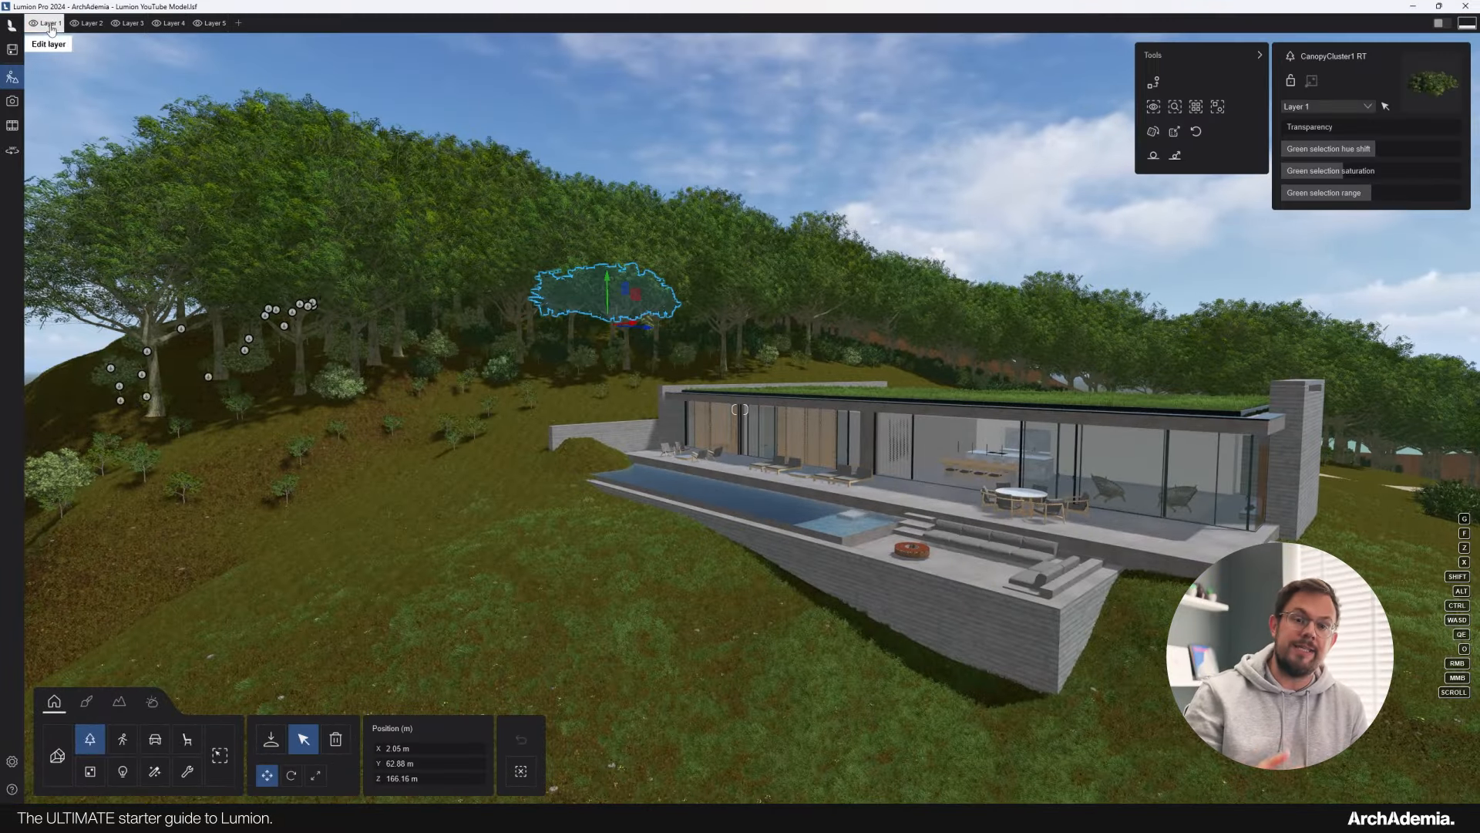
{"action": "left_click", "coordinate": [84, 44]}
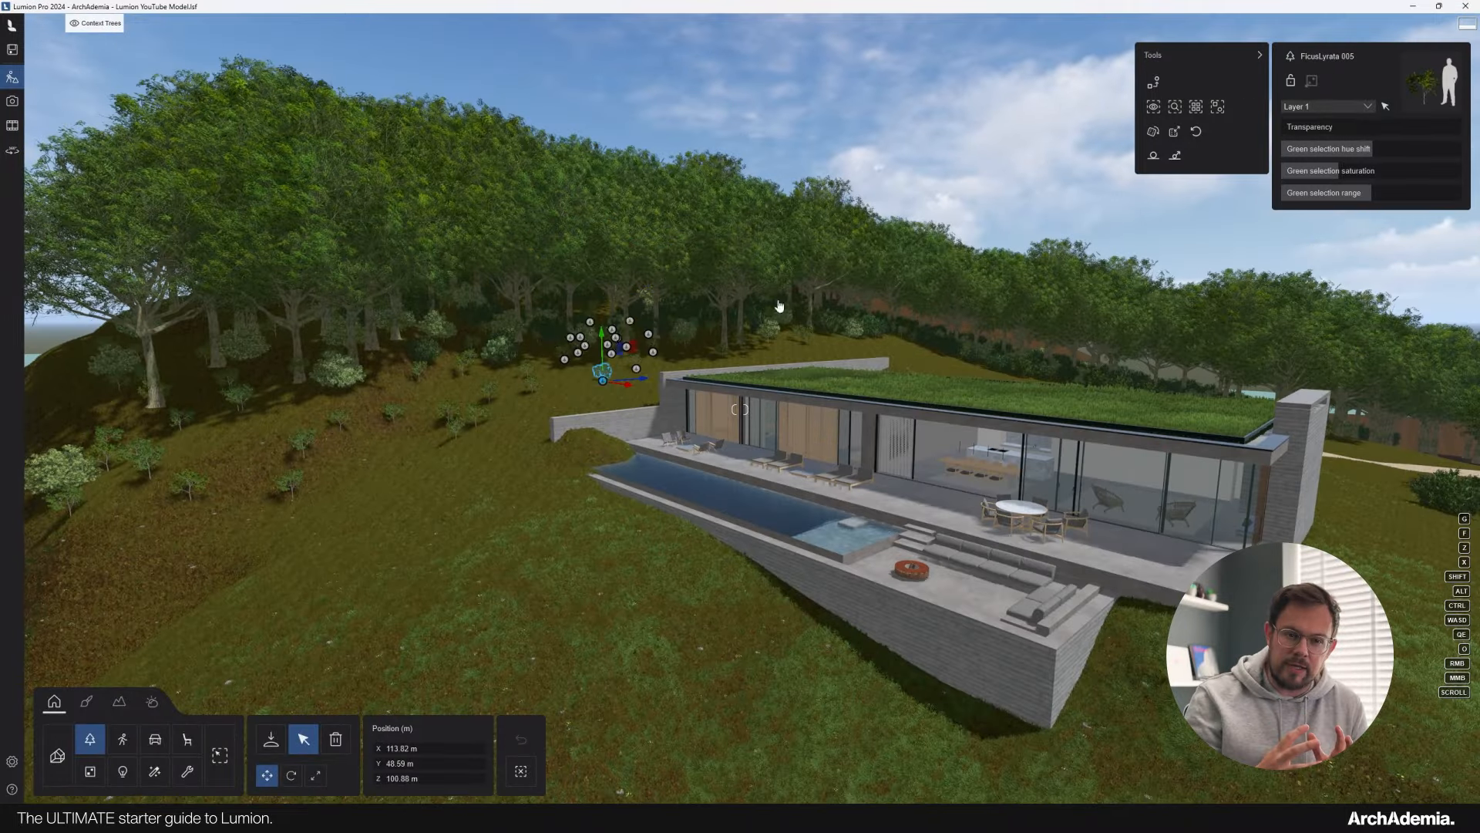
{"action": "left_click", "coordinate": [1195, 106]}
{"action": "left_click", "coordinate": [1306, 133]}
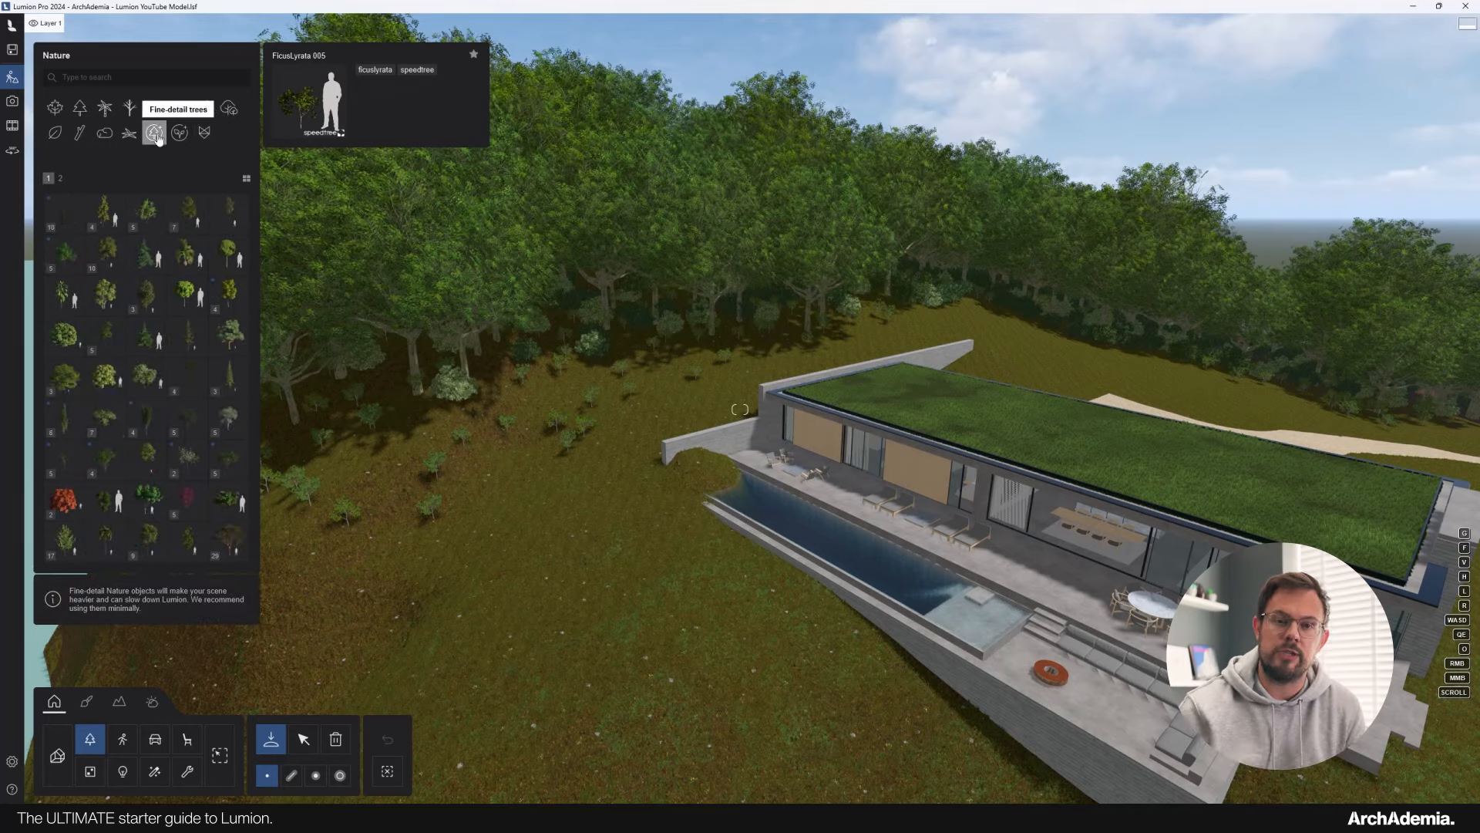
Place fine-detail Ash trees, including Ash 003, 005 and 007, around the house and in front of the background woodland.
{"action": "left_click", "coordinate": [229, 216]}
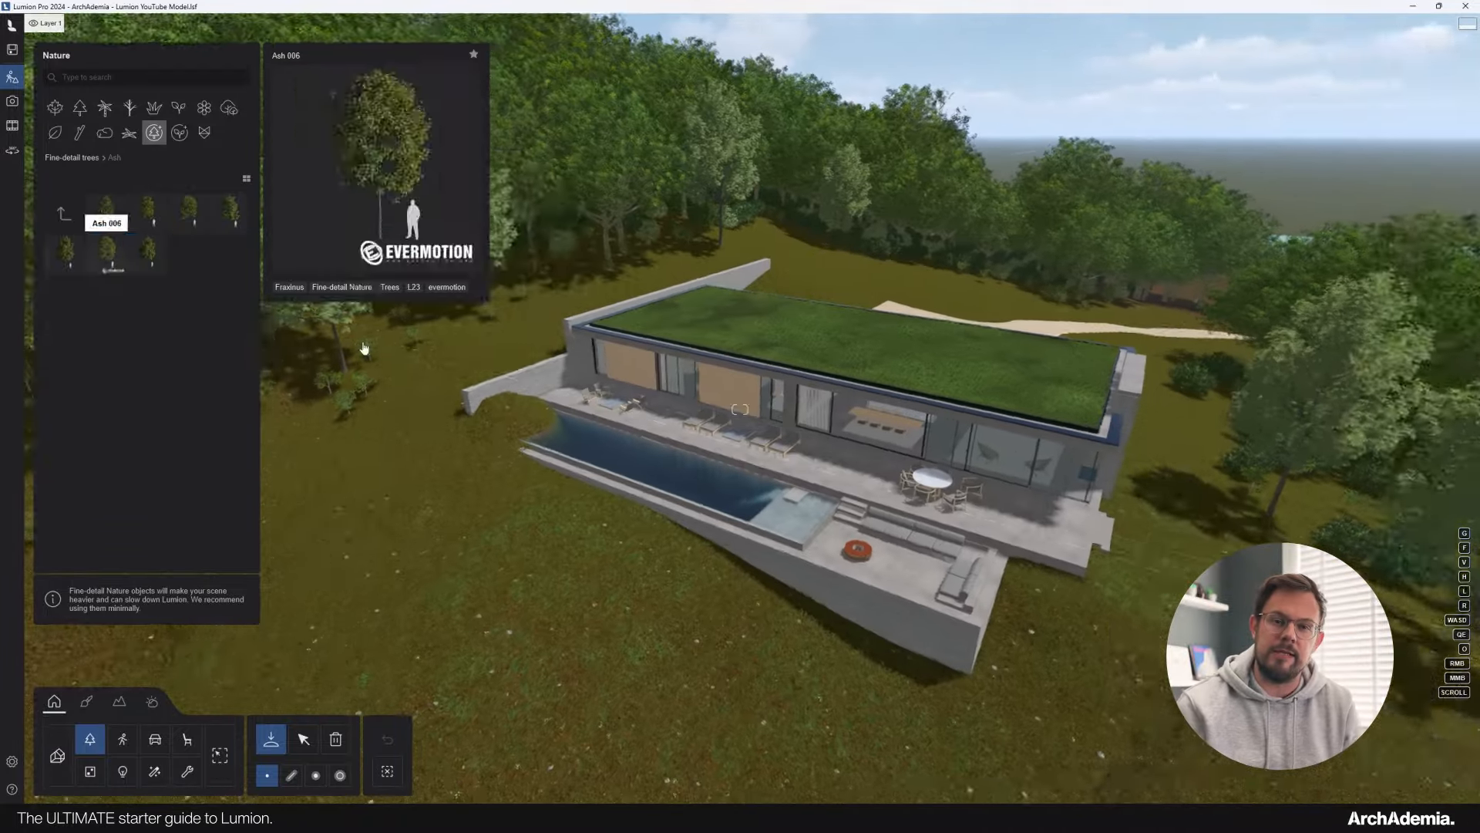
{"action": "left_click", "coordinate": [65, 253]}
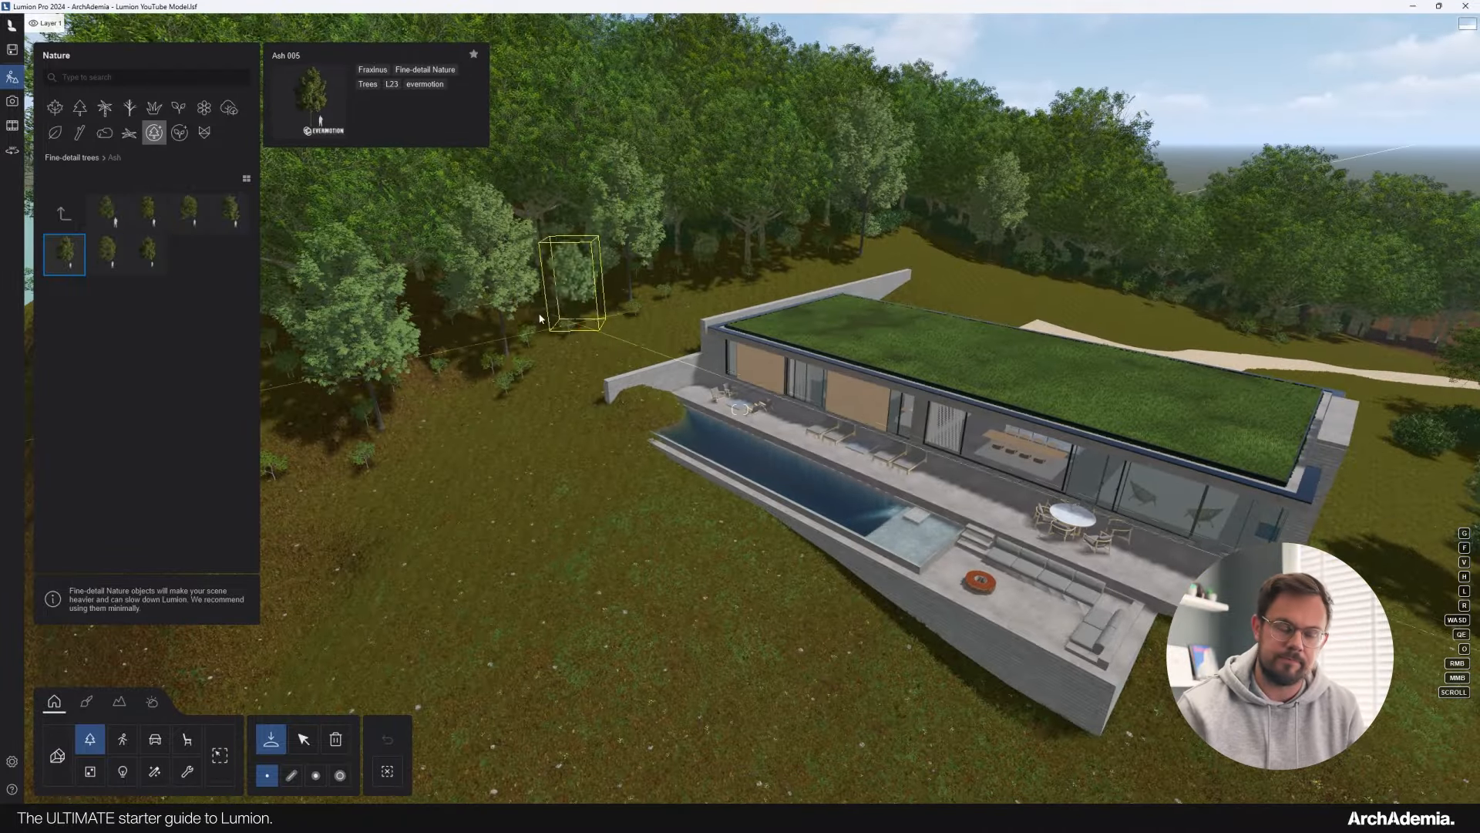
{"action": "right_click_drag", "start_coordinate": [474, 415], "coordinate": [945, 510]}
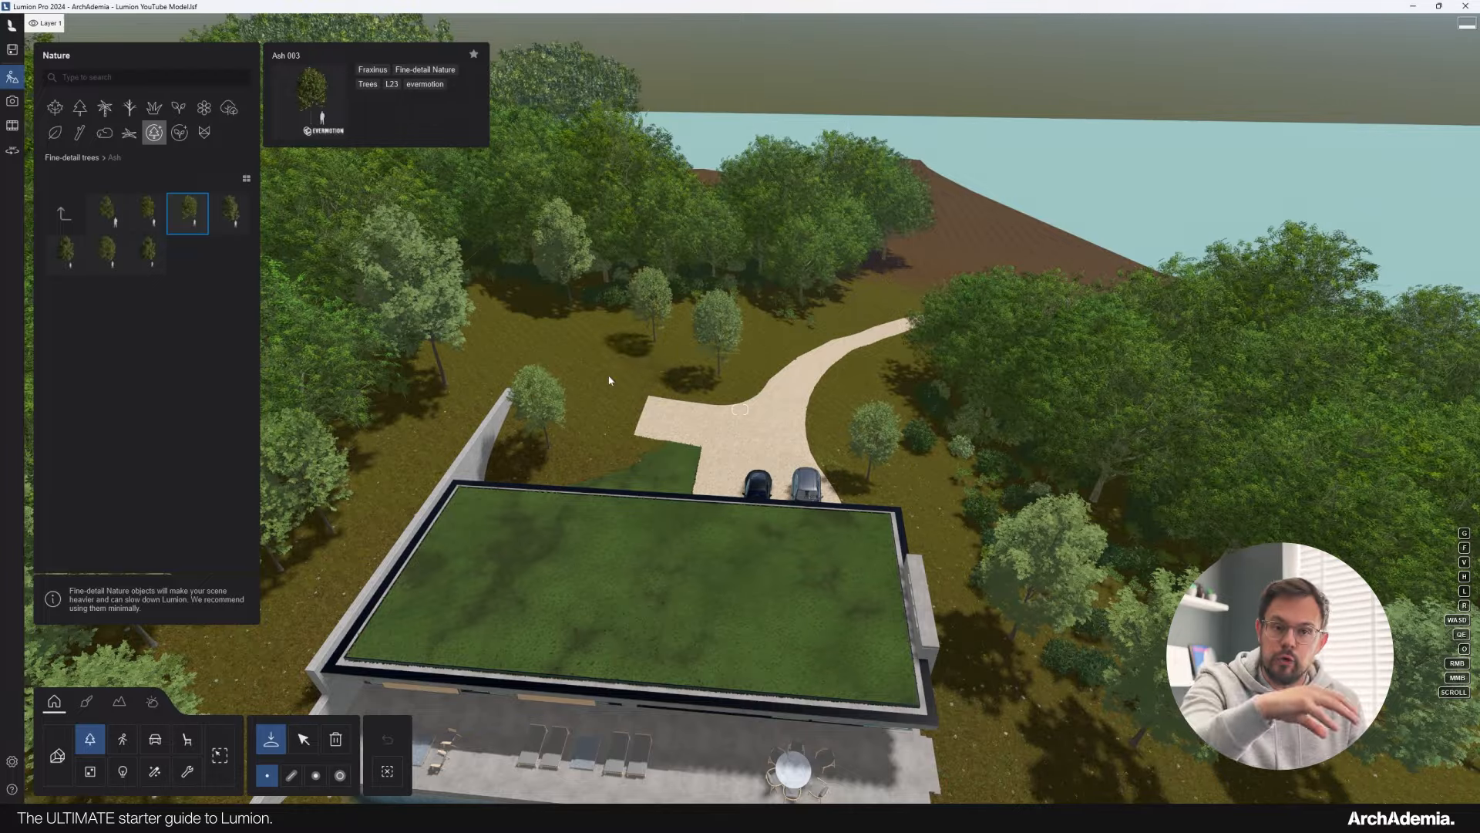
{"action": "right_click_drag", "start_coordinate": [480, 343], "coordinate": [730, 385]}
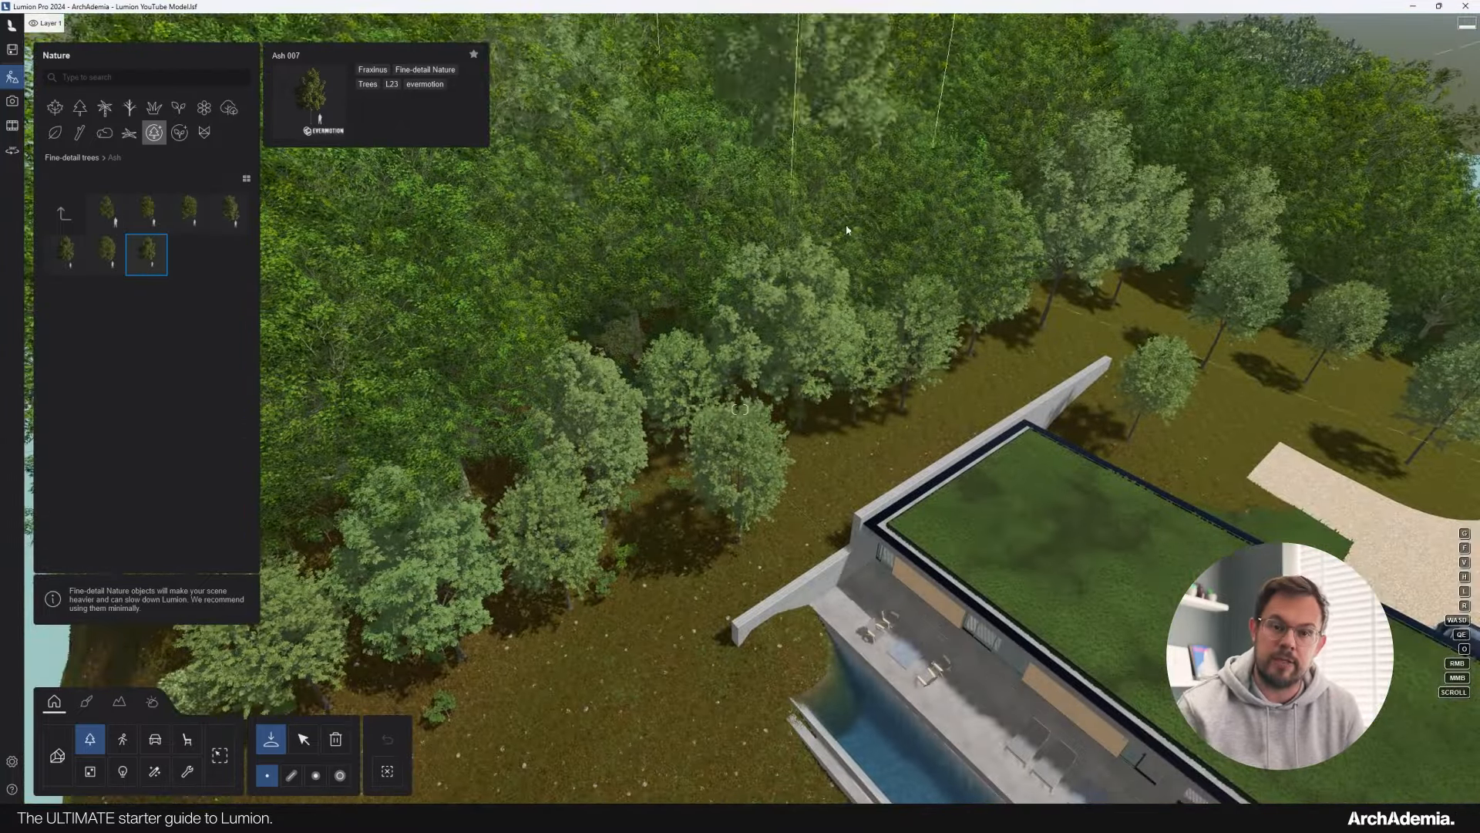
{"action": "right_click_drag", "start_coordinate": [847, 230], "coordinate": [856, 455]}
Scatter clusters of three fern types, including Fern 007 and Fern 002, over the slope below the pool terrace, conforming to the landscape.
{"action": "left_click", "coordinate": [180, 133]}
{"action": "left_click", "coordinate": [107, 214]}
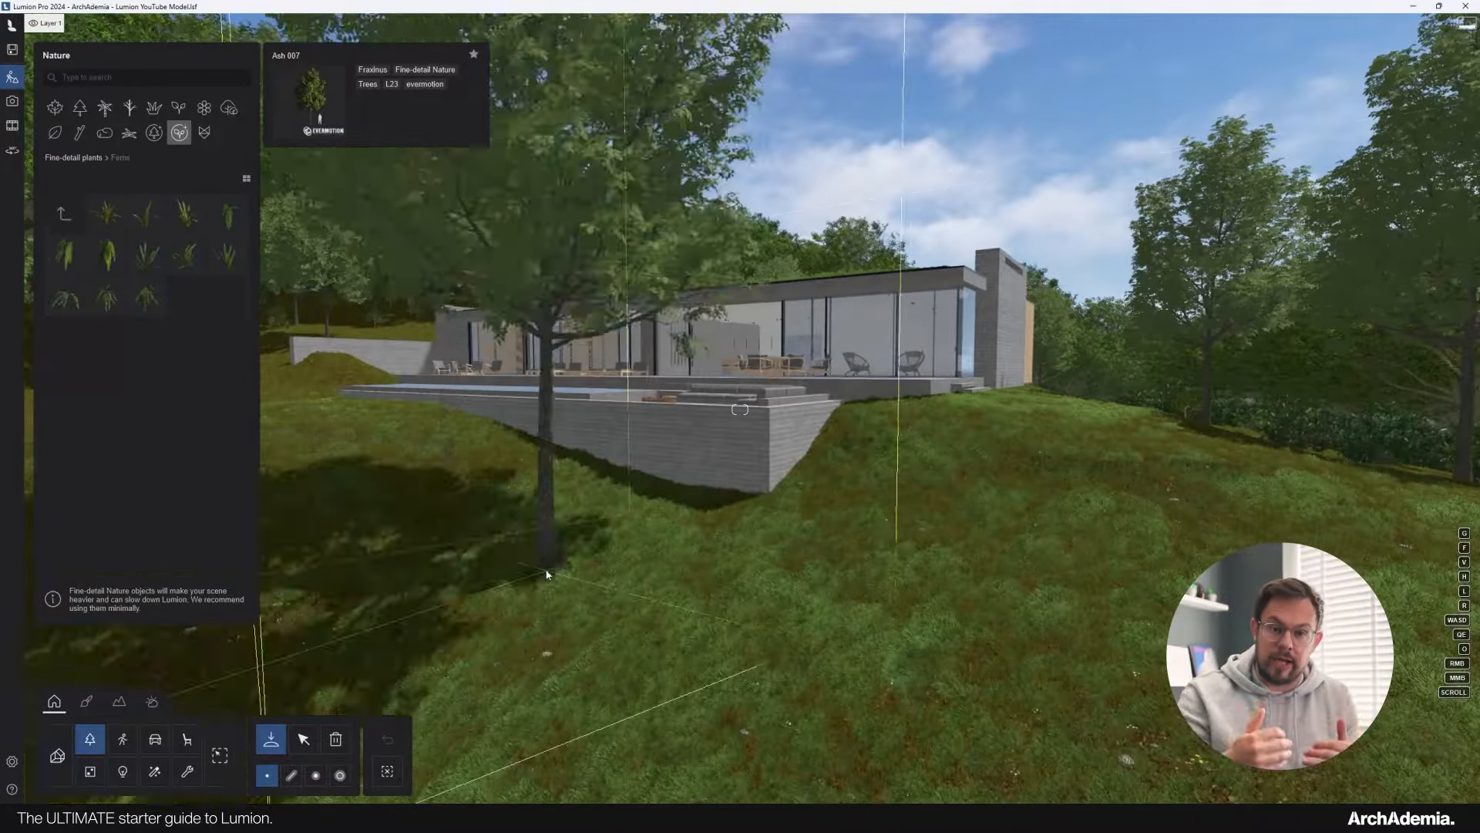
{"action": "left_click", "coordinate": [315, 775]}
{"action": "left_click", "coordinate": [119, 256]}
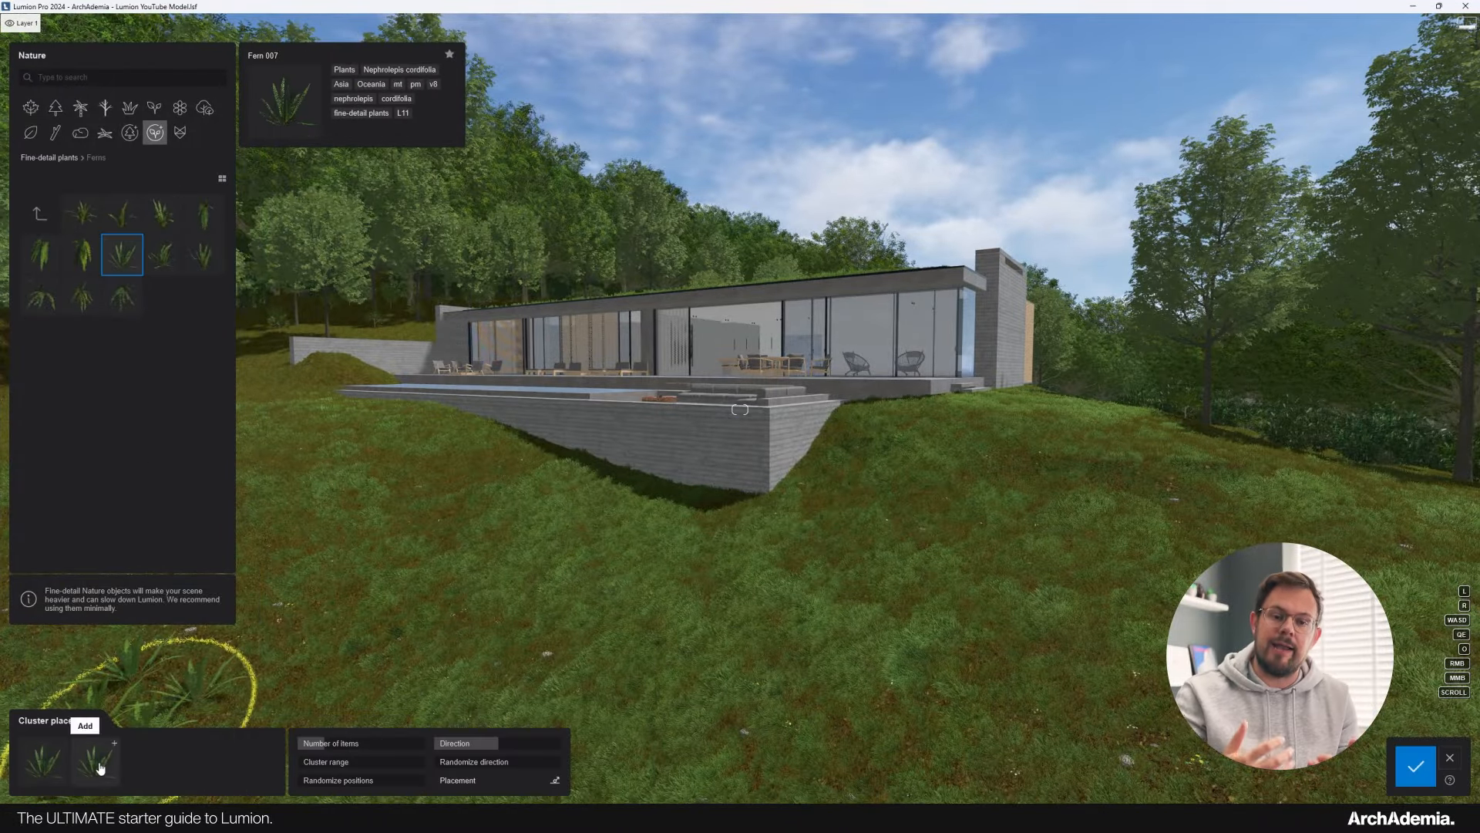
{"action": "left_click", "coordinate": [555, 780]}
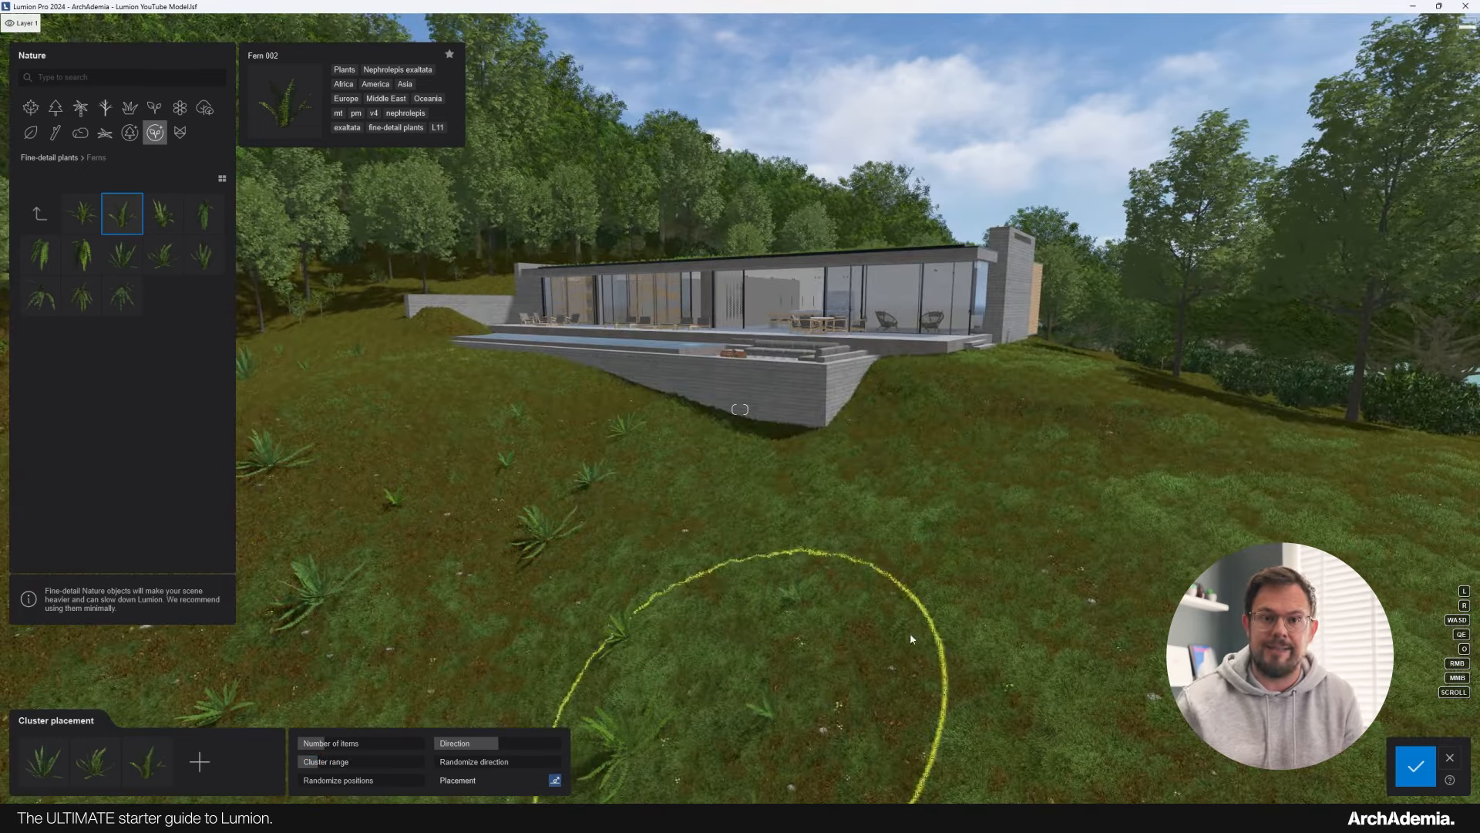
{"action": "right_click_drag", "start_coordinate": [1209, 415], "coordinate": [761, 448]}
{"action": "middle_click_drag", "start_coordinate": [795, 489], "coordinate": [473, 360]}
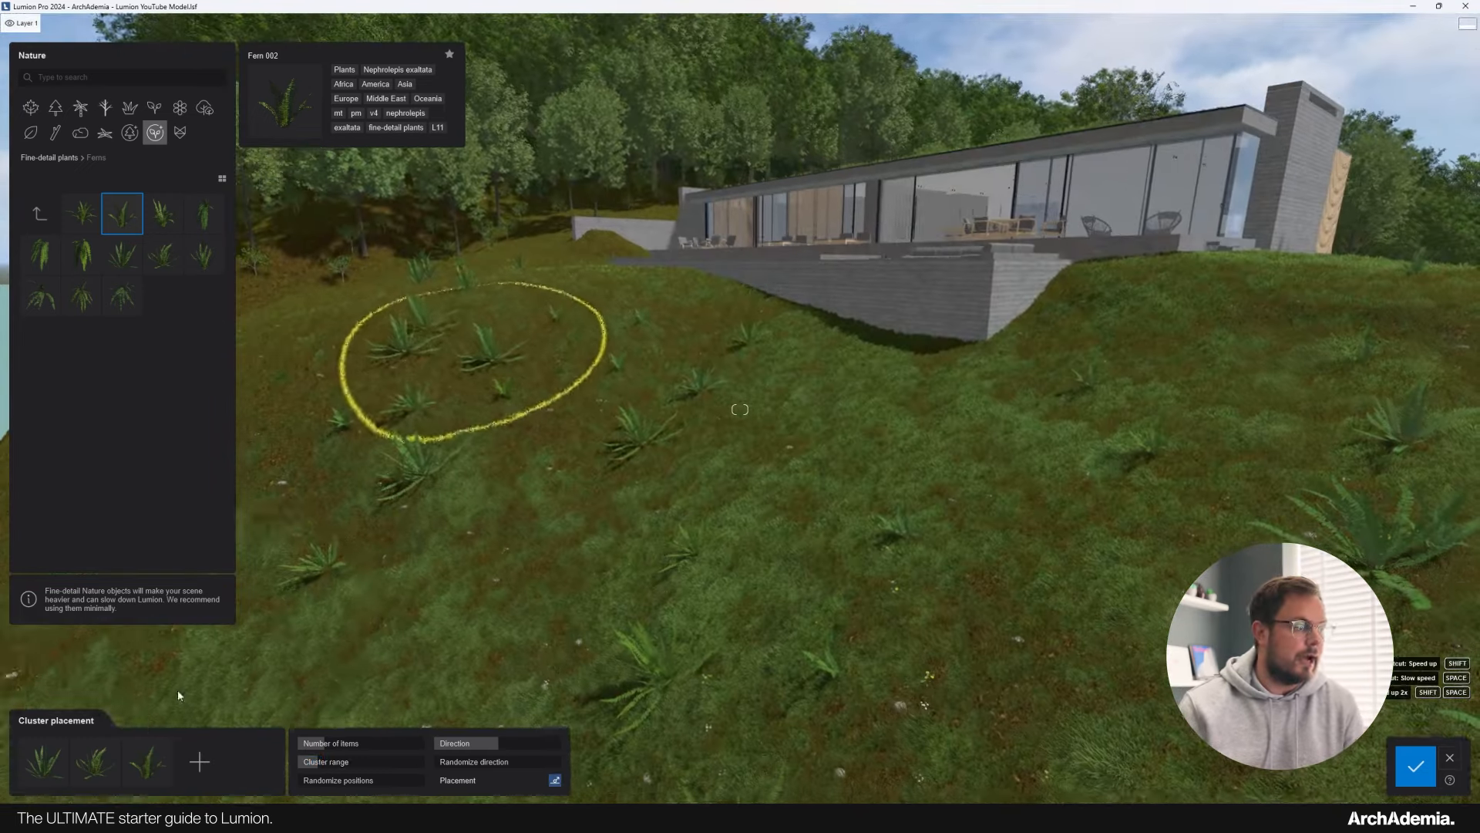
Replace the ferns in the cluster set with three White Gaura variants, including White Gaura 004, and scatter them over the slope.
{"action": "left_click", "coordinate": [52, 763]}
{"action": "left_click", "coordinate": [53, 764]}
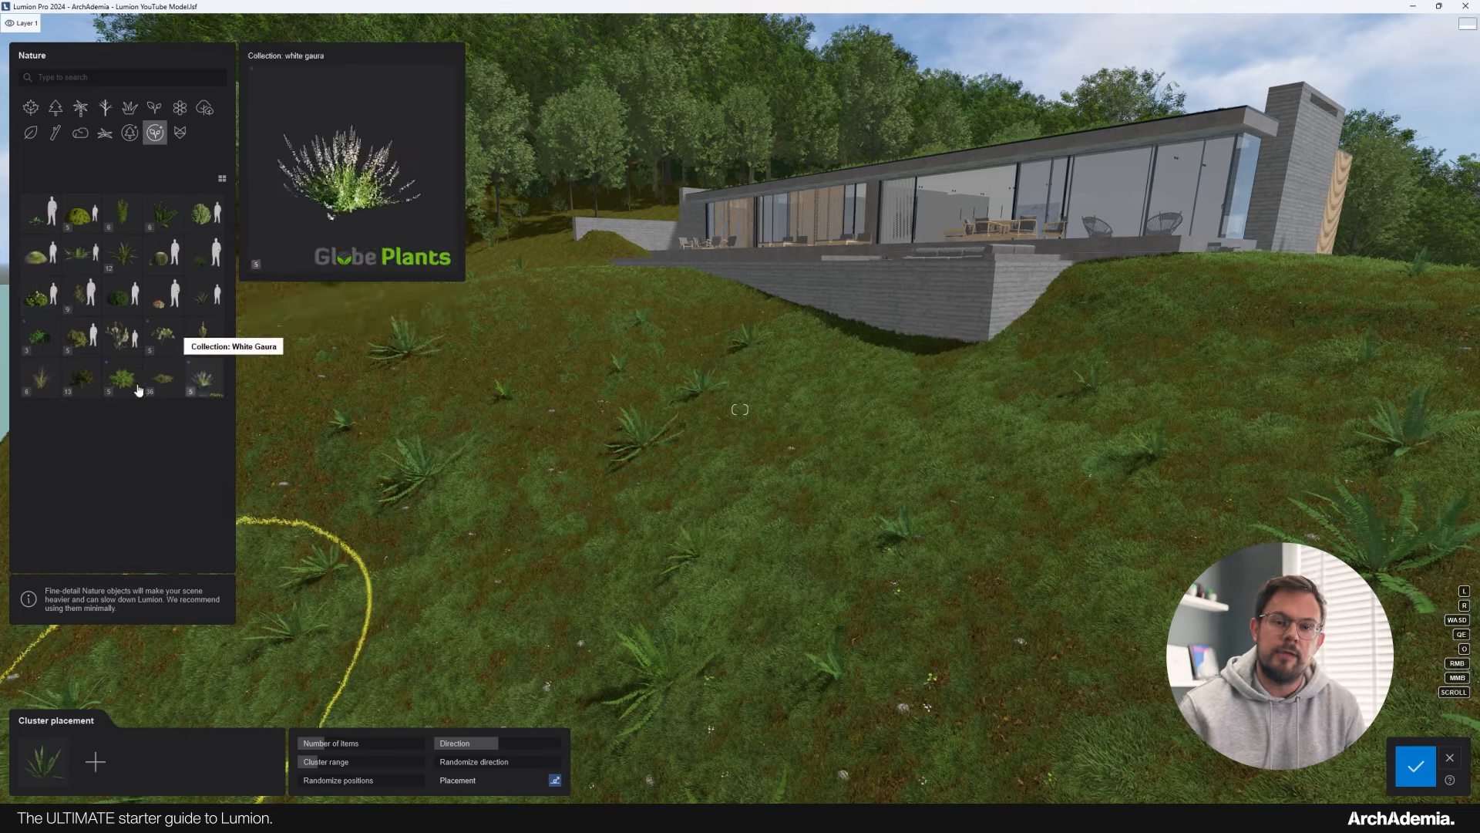
{"action": "left_click", "coordinate": [203, 380]}
{"action": "left_click", "coordinate": [123, 222]}
{"action": "left_click", "coordinate": [96, 762]}
{"action": "left_click", "coordinate": [163, 222]}
{"action": "left_click", "coordinate": [205, 224]}
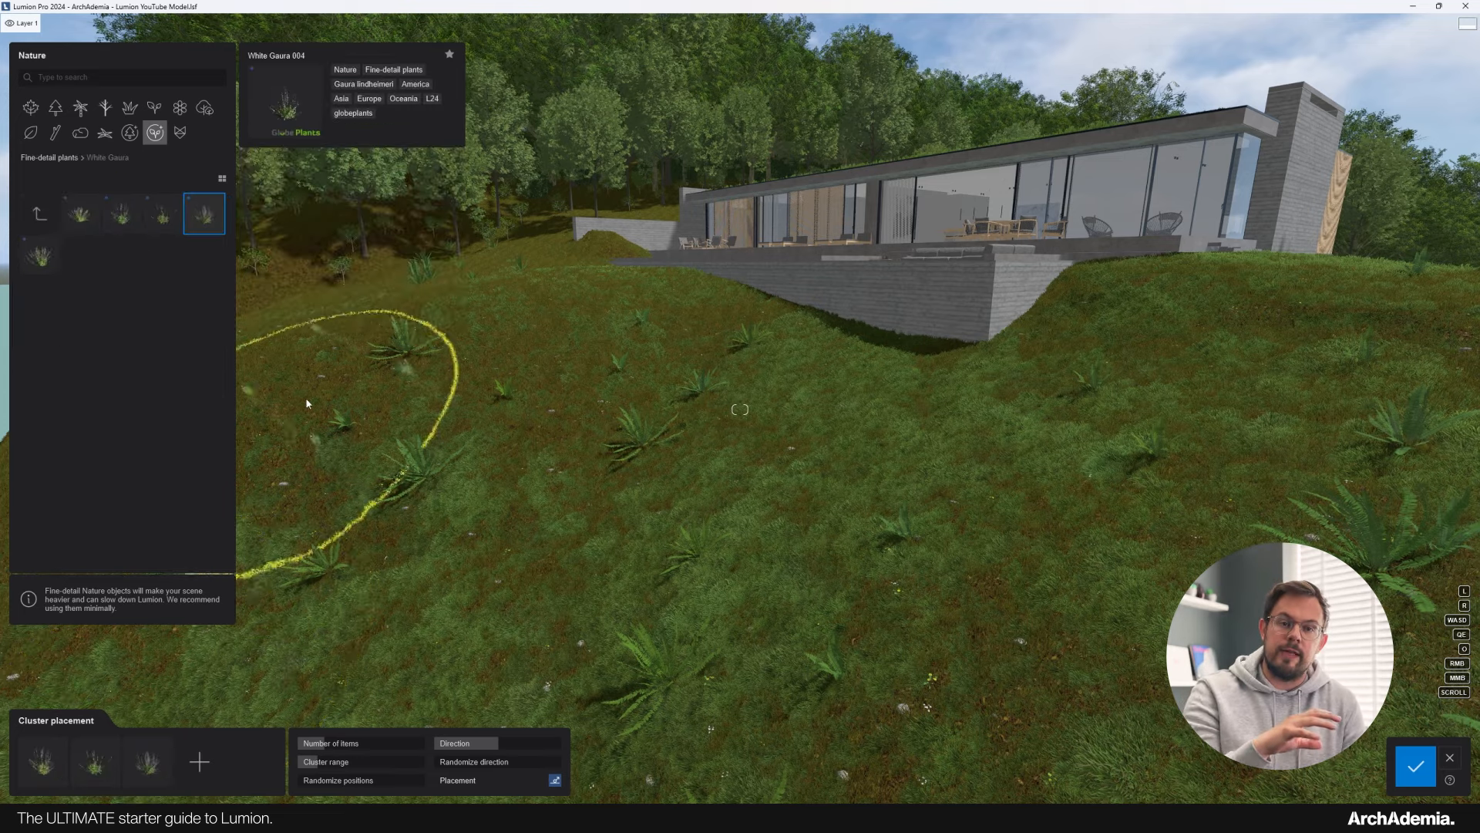
{"action": "left_click", "coordinate": [1074, 467]}
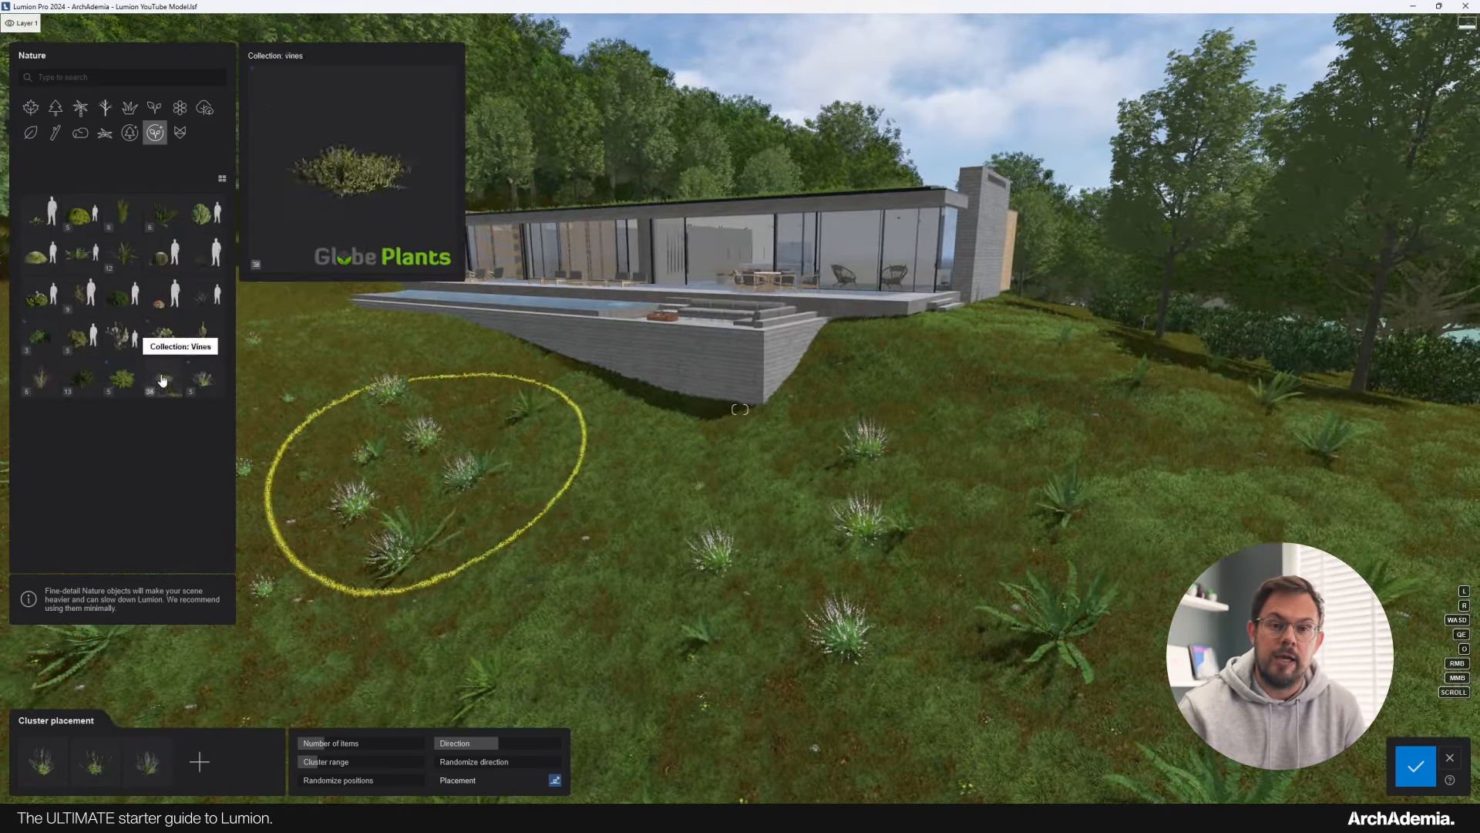
Place individual Tea Tree 001 and Tea Tree 003 shrubs along the base of the concrete terrace wall and around its corner.
{"action": "left_click", "coordinate": [122, 379]}
{"action": "left_click", "coordinate": [85, 217]}
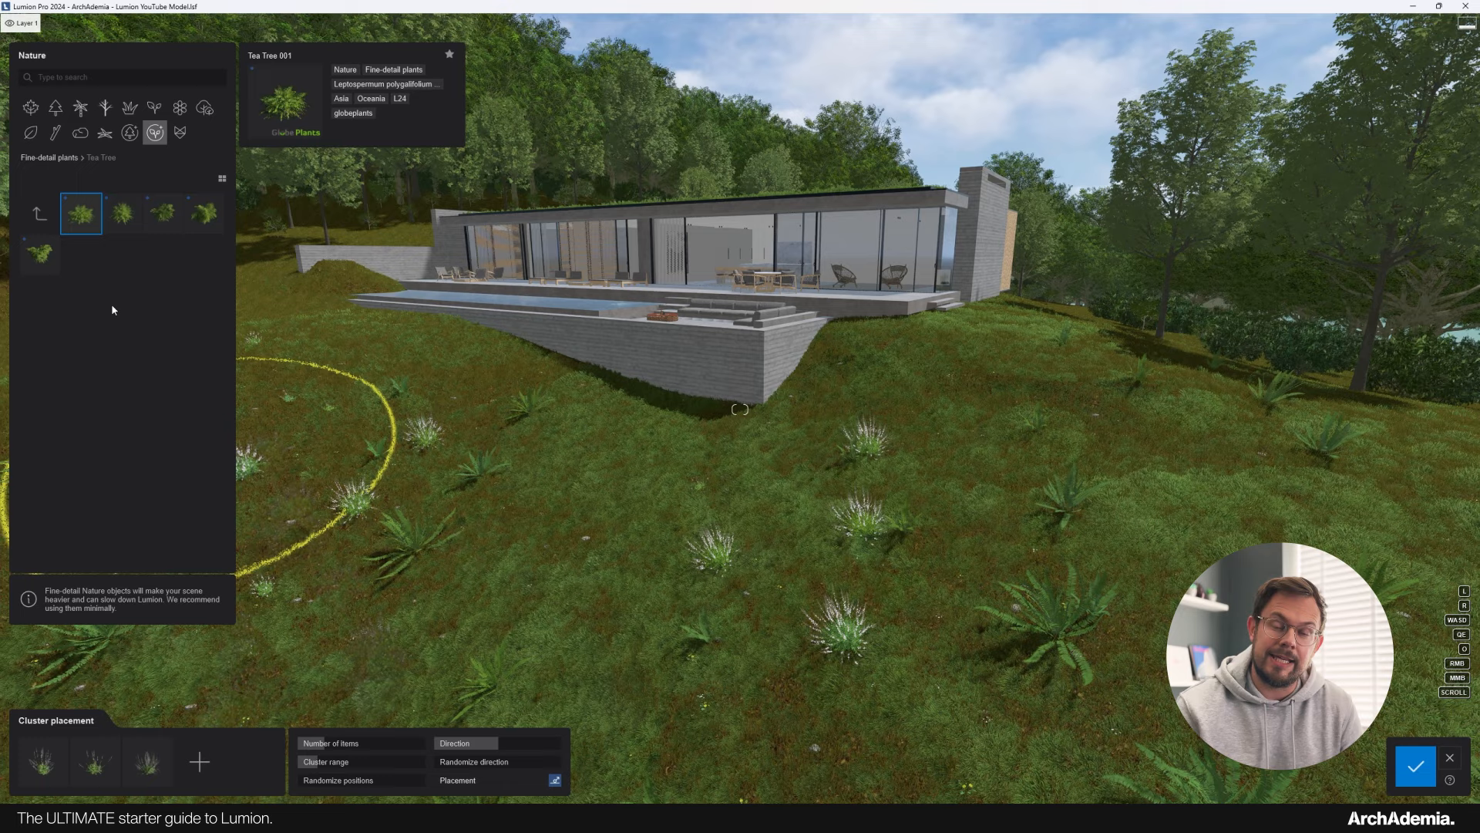
{"action": "left_click", "coordinate": [1420, 770]}
{"action": "key", "text": "l"}
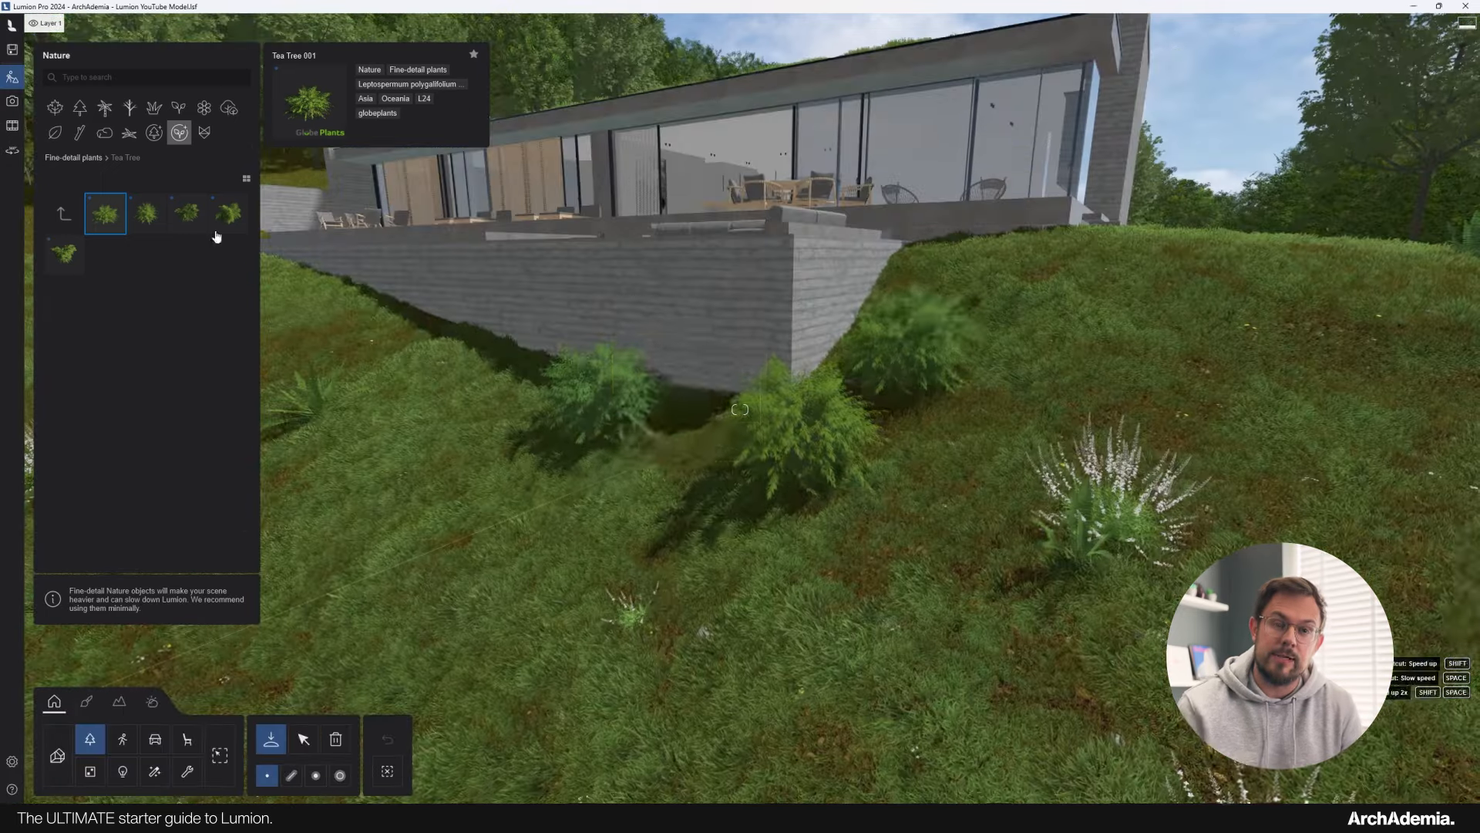
{"action": "left_click", "coordinate": [188, 214]}
{"action": "left_click", "coordinate": [852, 389]}
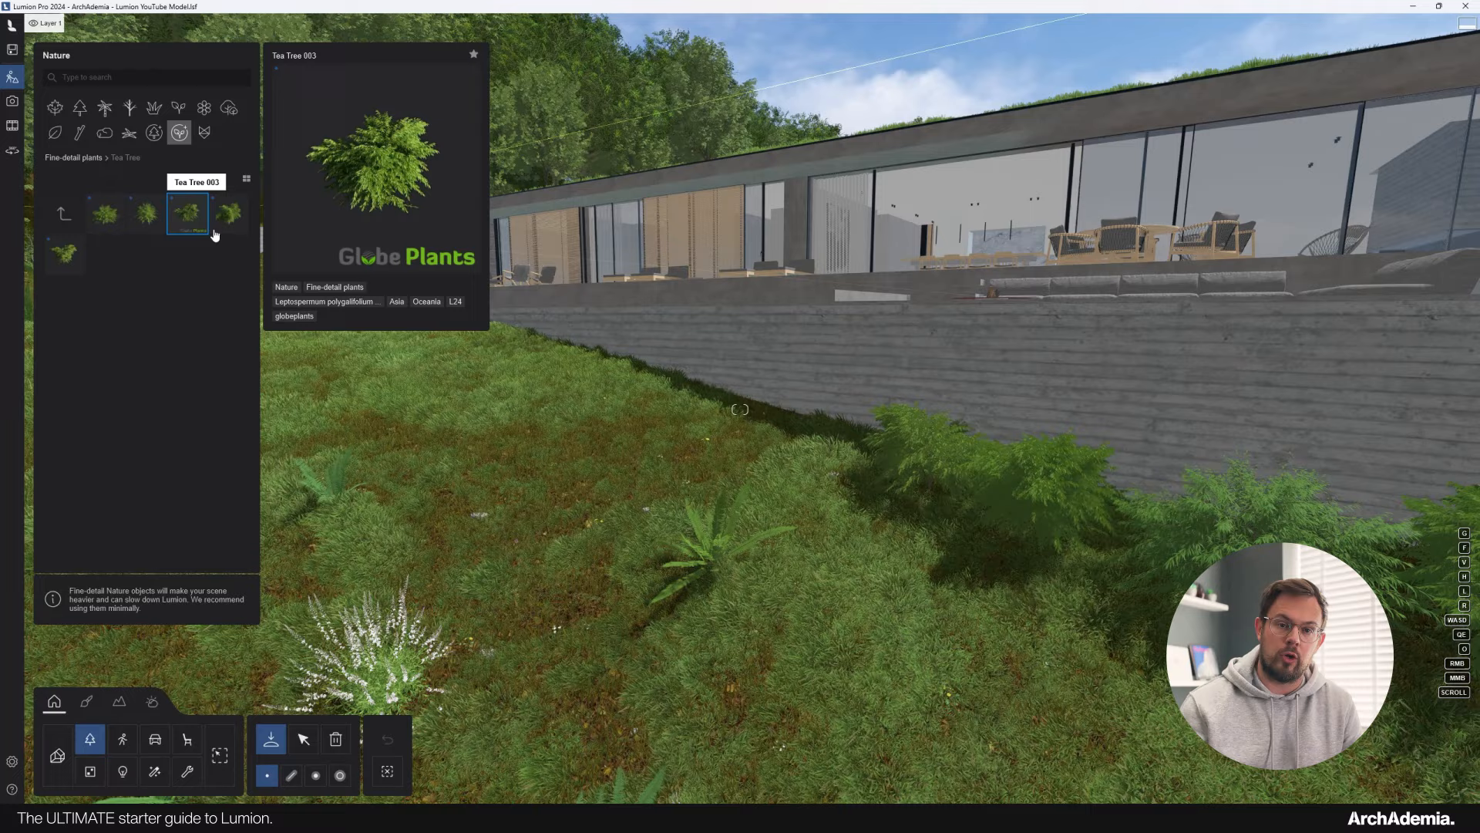
{"action": "left_click", "coordinate": [105, 213]}
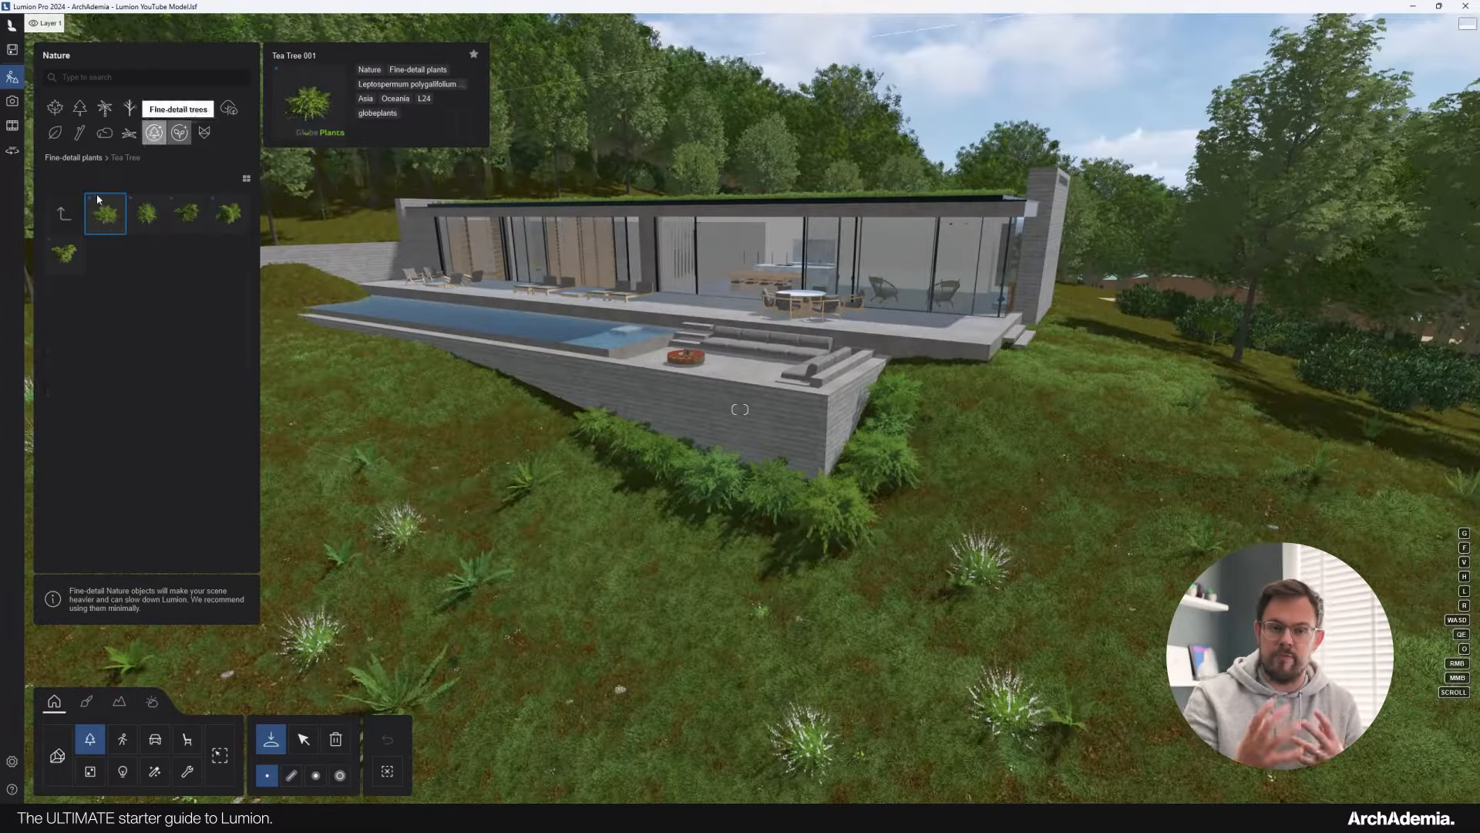
Add Sedge 003 grasses and Oriental Paperbush 002 shrubs to the slope in front of the house.
{"action": "left_click", "coordinate": [63, 214]}
{"action": "left_click", "coordinate": [117, 339]}
{"action": "left_click", "coordinate": [187, 213]}
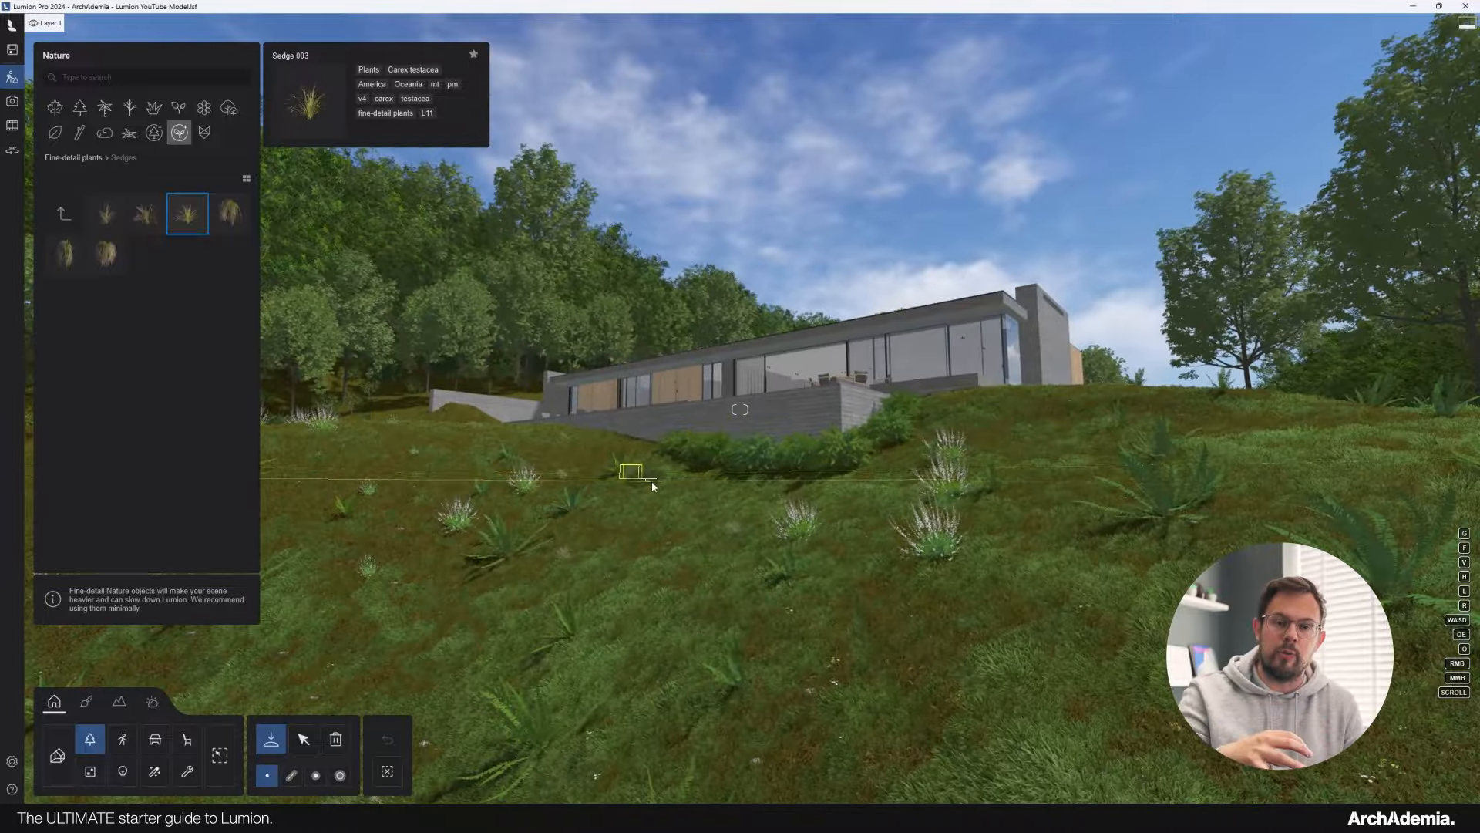
{"action": "left_click", "coordinate": [63, 213]}
{"action": "left_click", "coordinate": [65, 337]}
{"action": "left_click", "coordinate": [157, 225]}
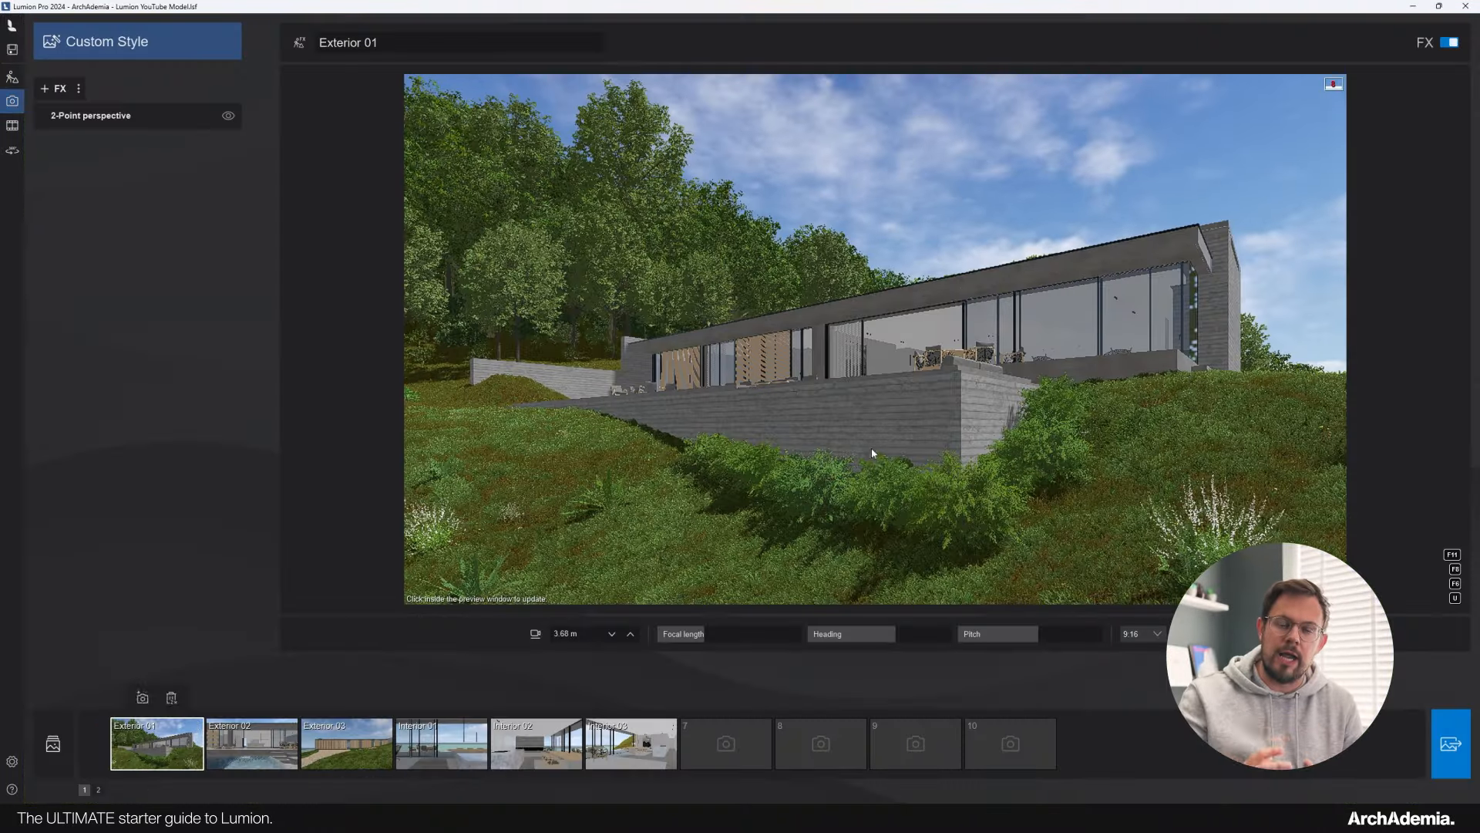
Save a 9:16 portrait photo of the house in slot 7, with adjusted focal length and camera height and 2-Point perspective enabled.
{"action": "left_click", "coordinate": [733, 721]}
{"action": "left_click", "coordinate": [1132, 660]}
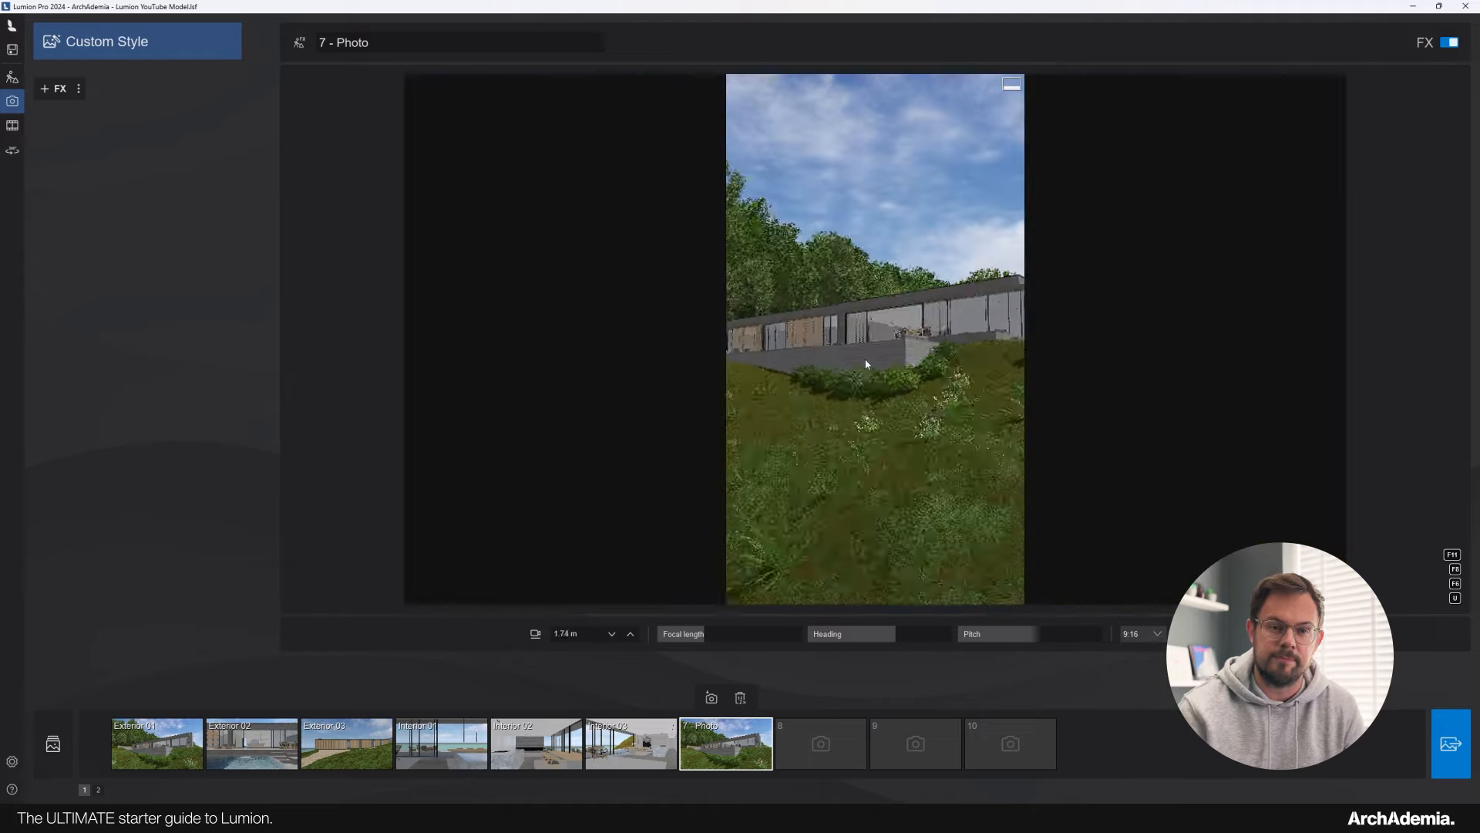
{"action": "left_click_drag", "start_coordinate": [703, 634], "coordinate": [682, 633]}
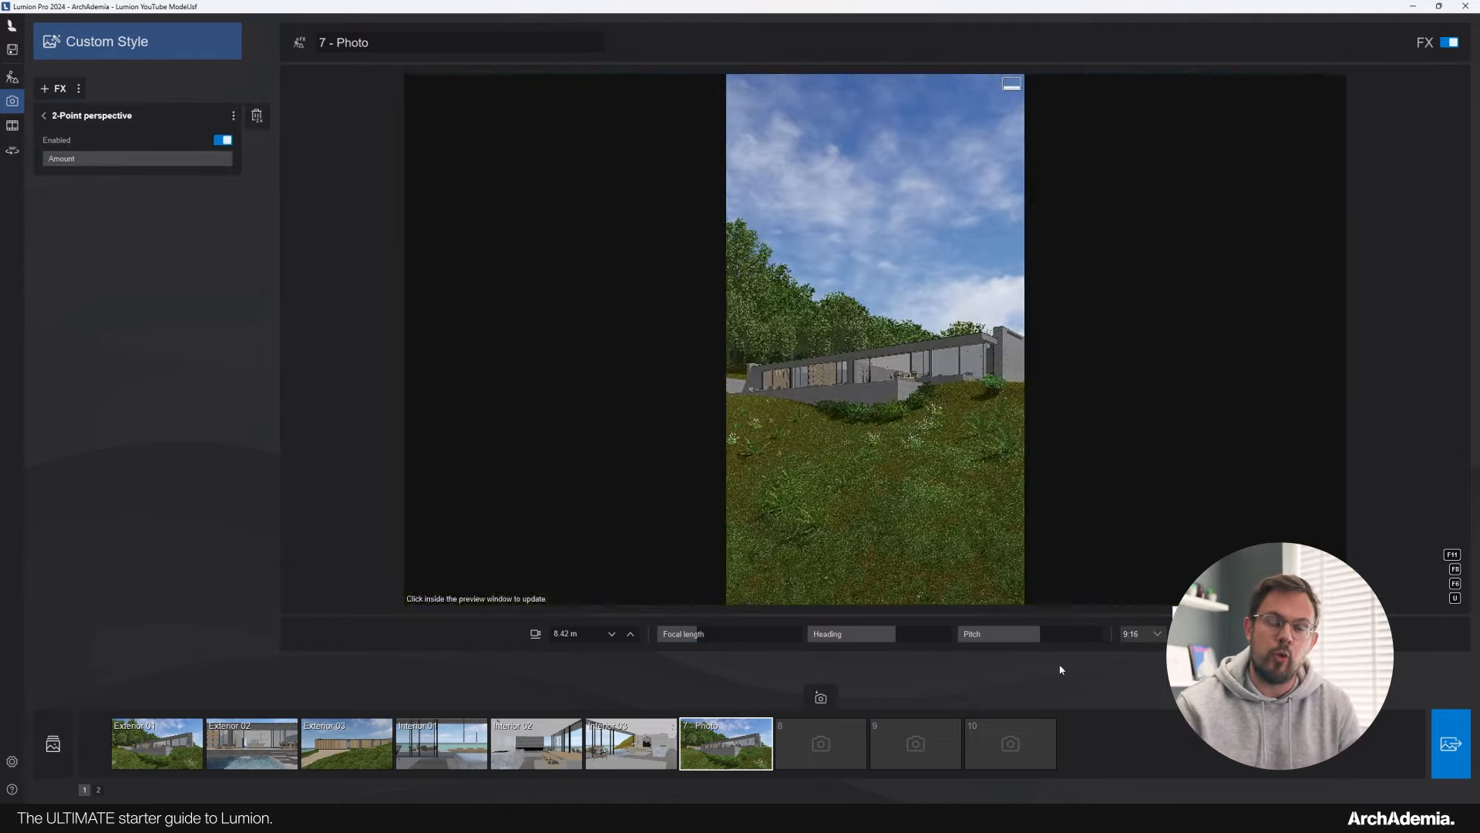
{"action": "key", "text": "e"}
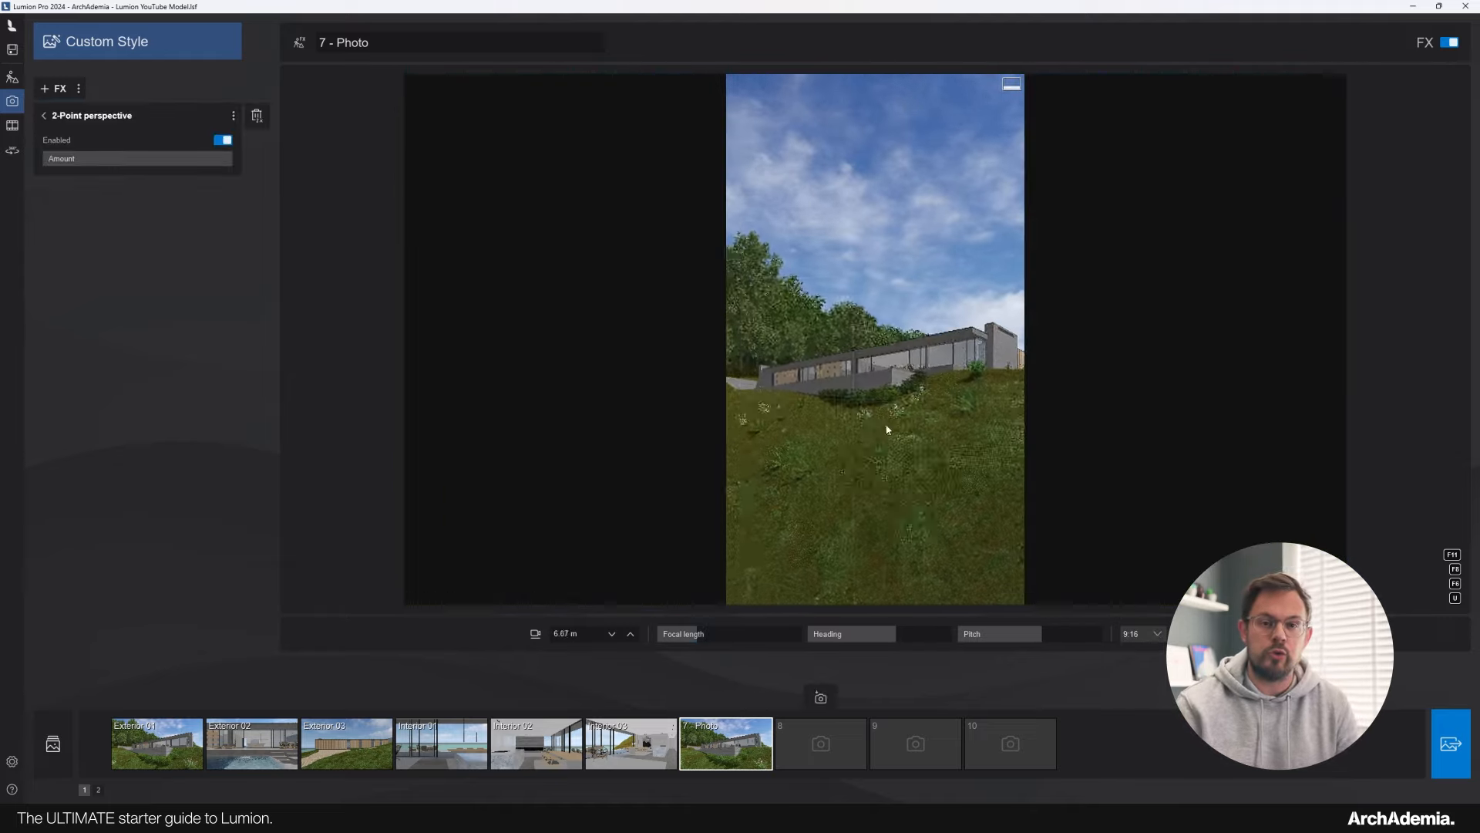
{"action": "left_click", "coordinate": [710, 698]}
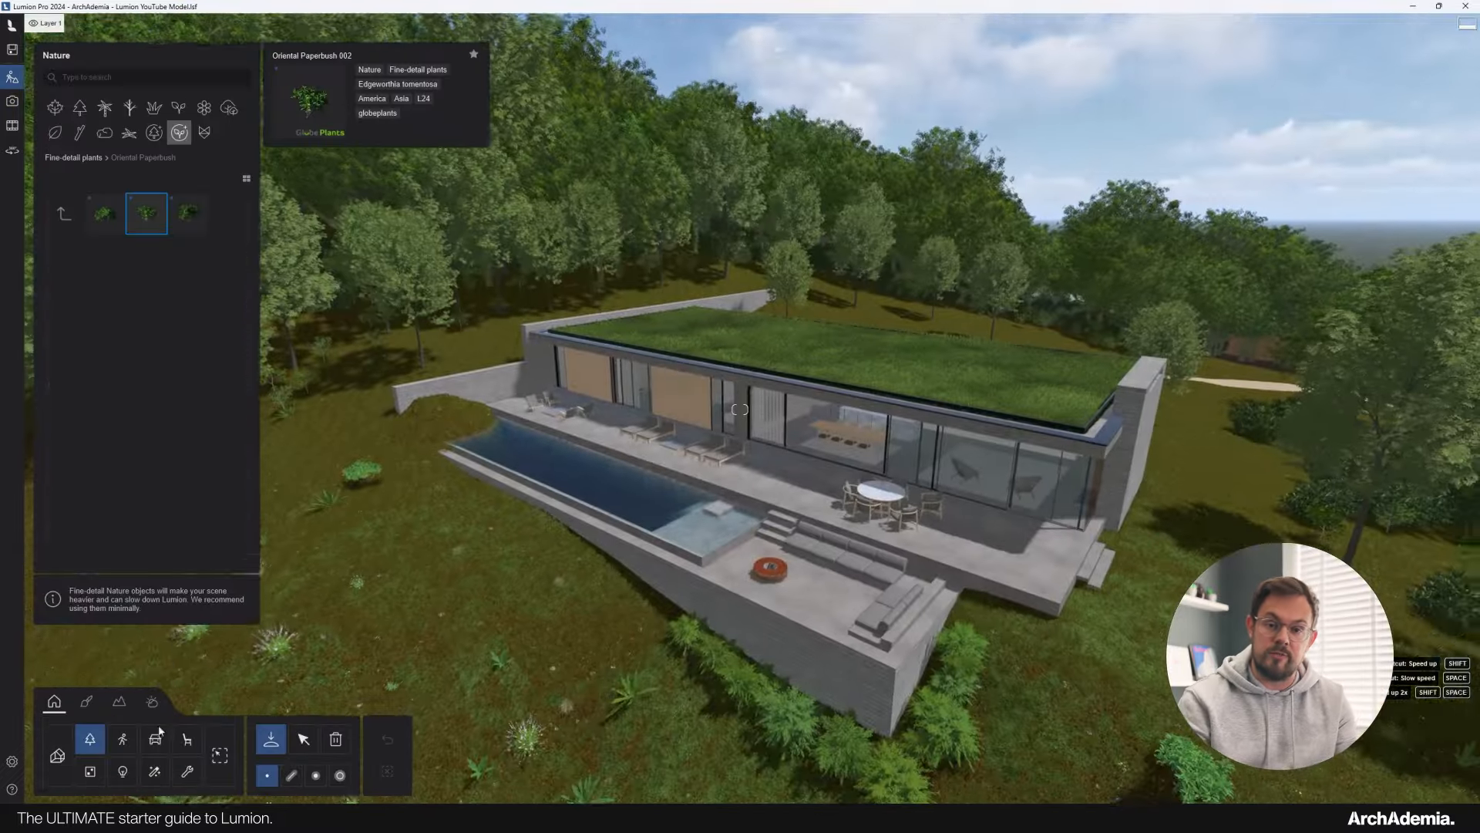
Place the small fire effect on the logs in the centre of the round terrace fire pit.
{"action": "left_click", "coordinate": [80, 107]}
{"action": "left_click", "coordinate": [105, 213]}
{"action": "left_click", "coordinate": [765, 440]}
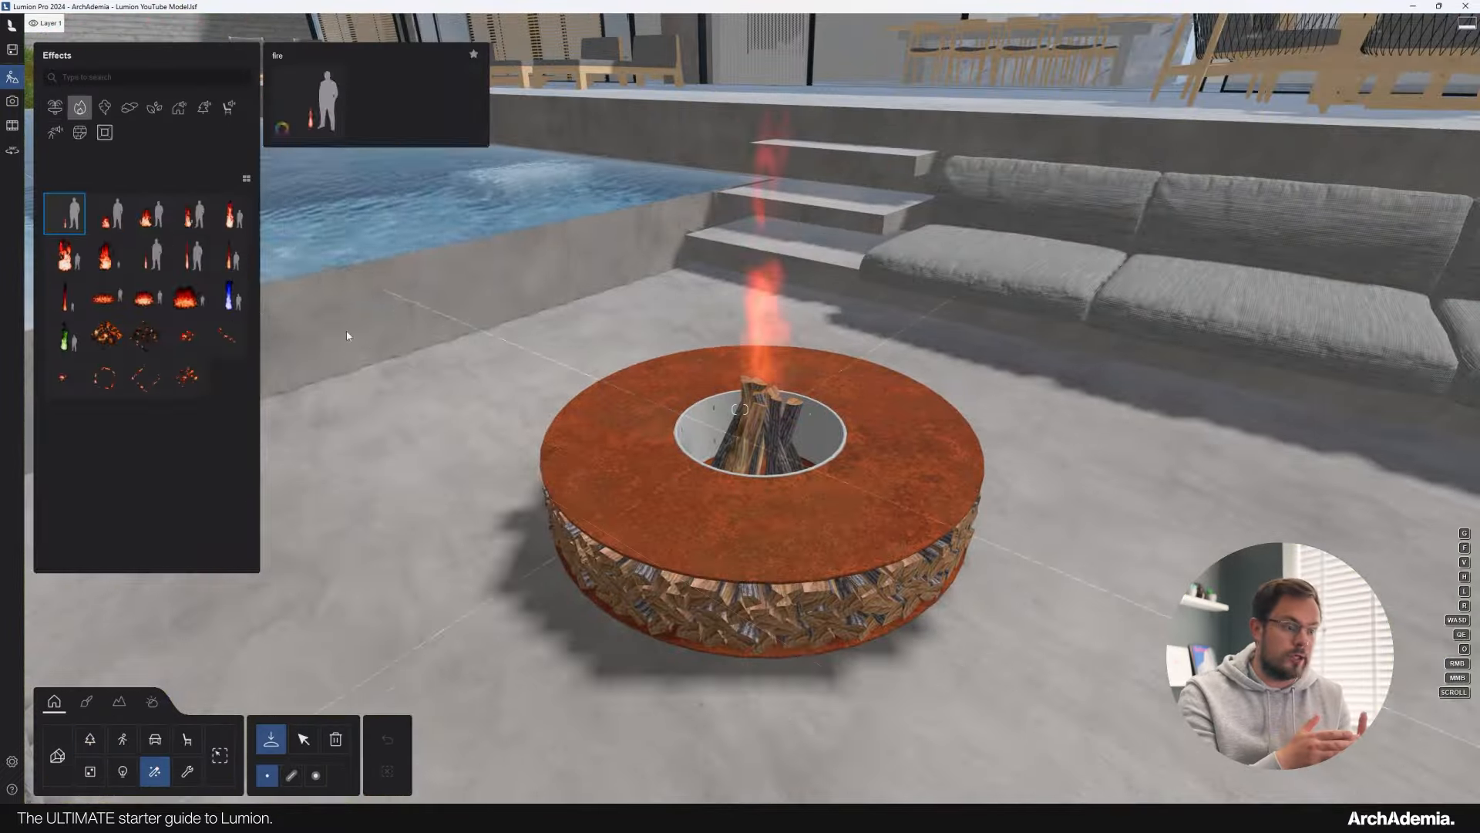
Place volumetric fire 04 on the logs in the living room fireplace and adjust the flames' length.
{"action": "left_click", "coordinate": [228, 336]}
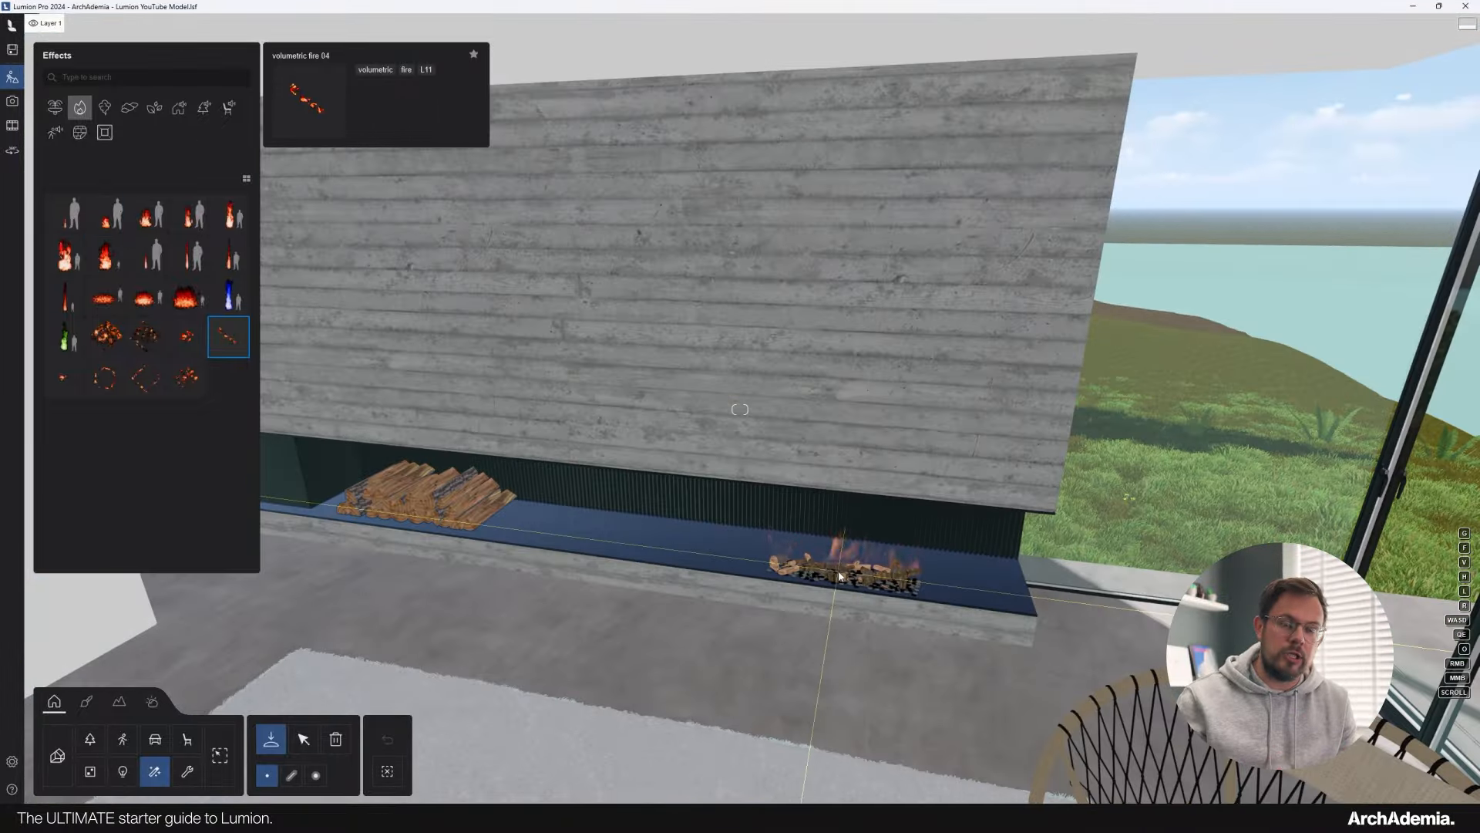
{"action": "left_click", "coordinate": [838, 574]}
{"action": "left_click_drag", "start_coordinate": [1294, 149], "coordinate": [1320, 150]}
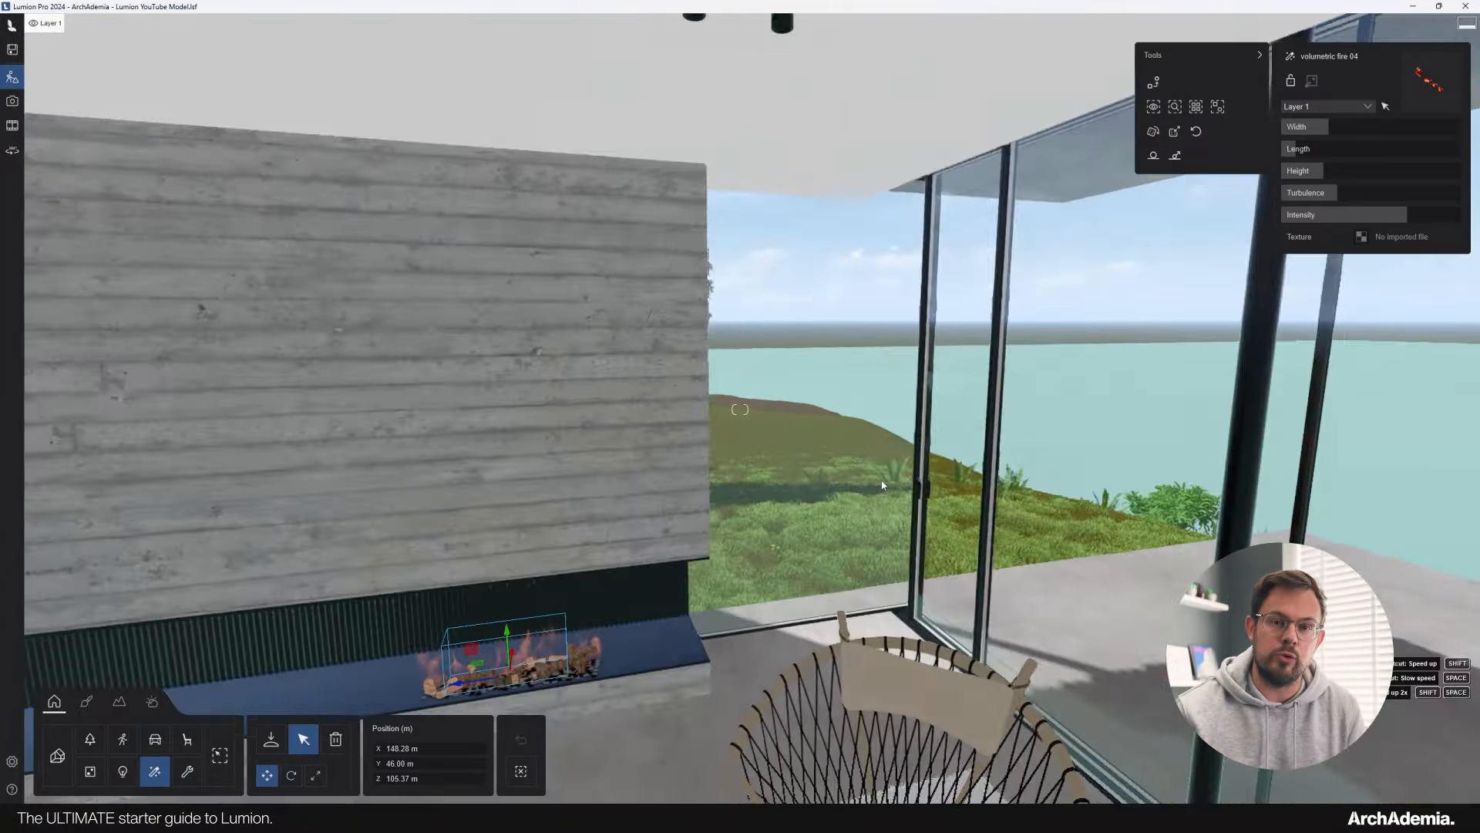
{"action": "right_click_drag", "start_coordinate": [707, 334], "coordinate": [885, 502]}
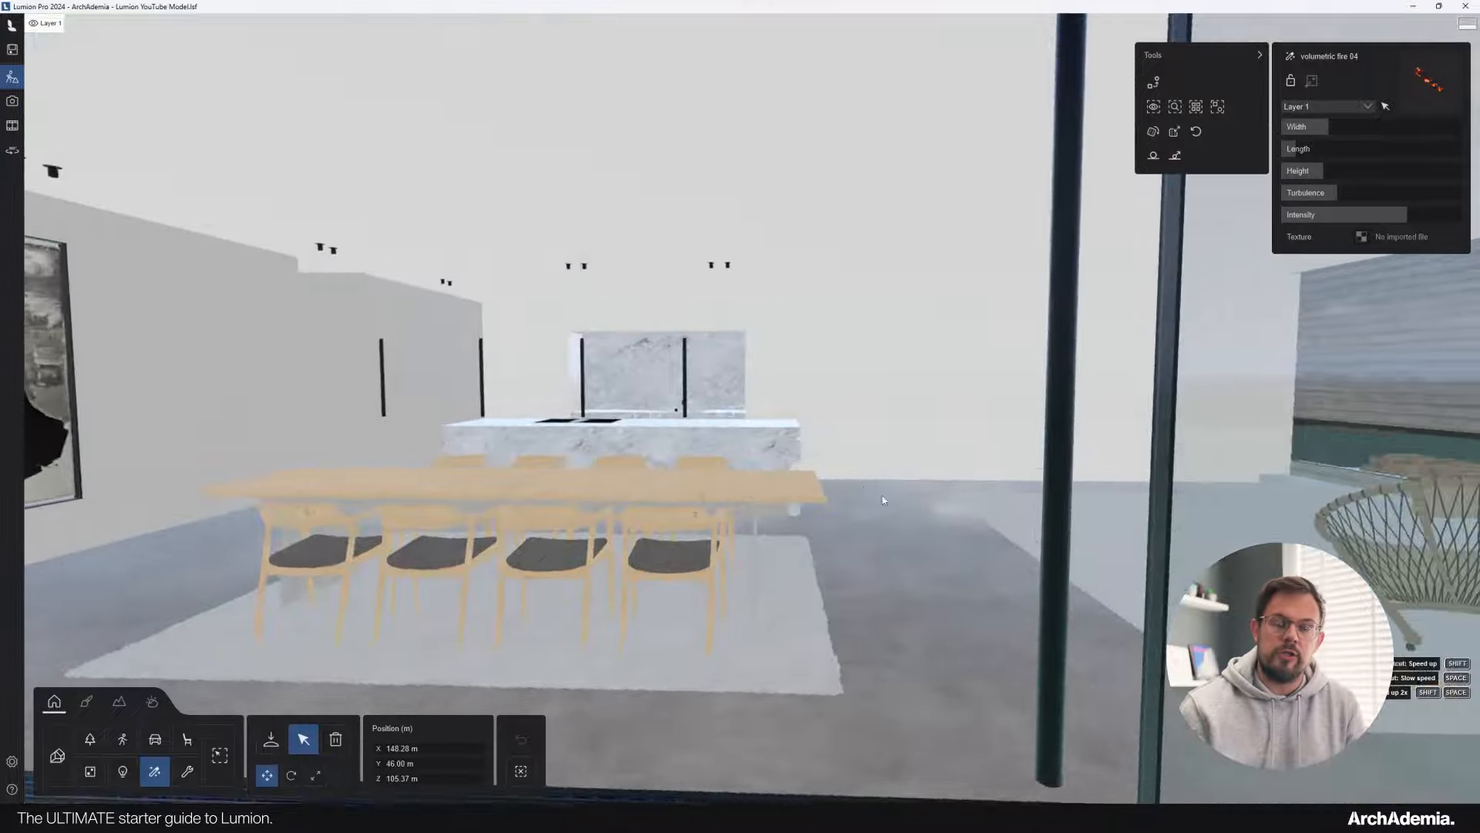
{"action": "key", "text": "s"}
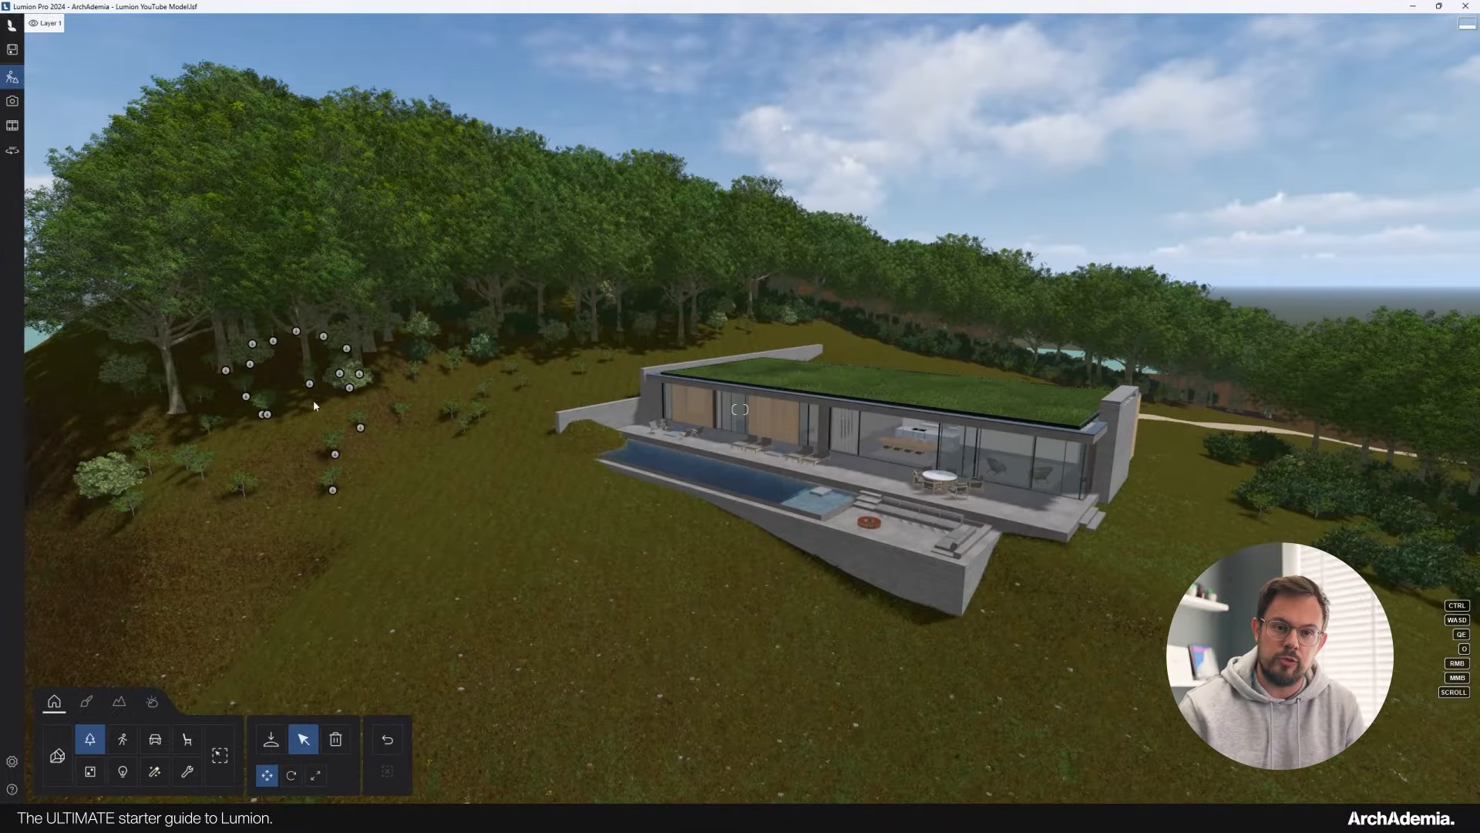
Select all BigLeaf Maple2 XL RT trees around the house, try randomizing their positions, and undo it.
{"action": "left_click", "coordinate": [313, 394]}
{"action": "left_click", "coordinate": [1196, 107]}
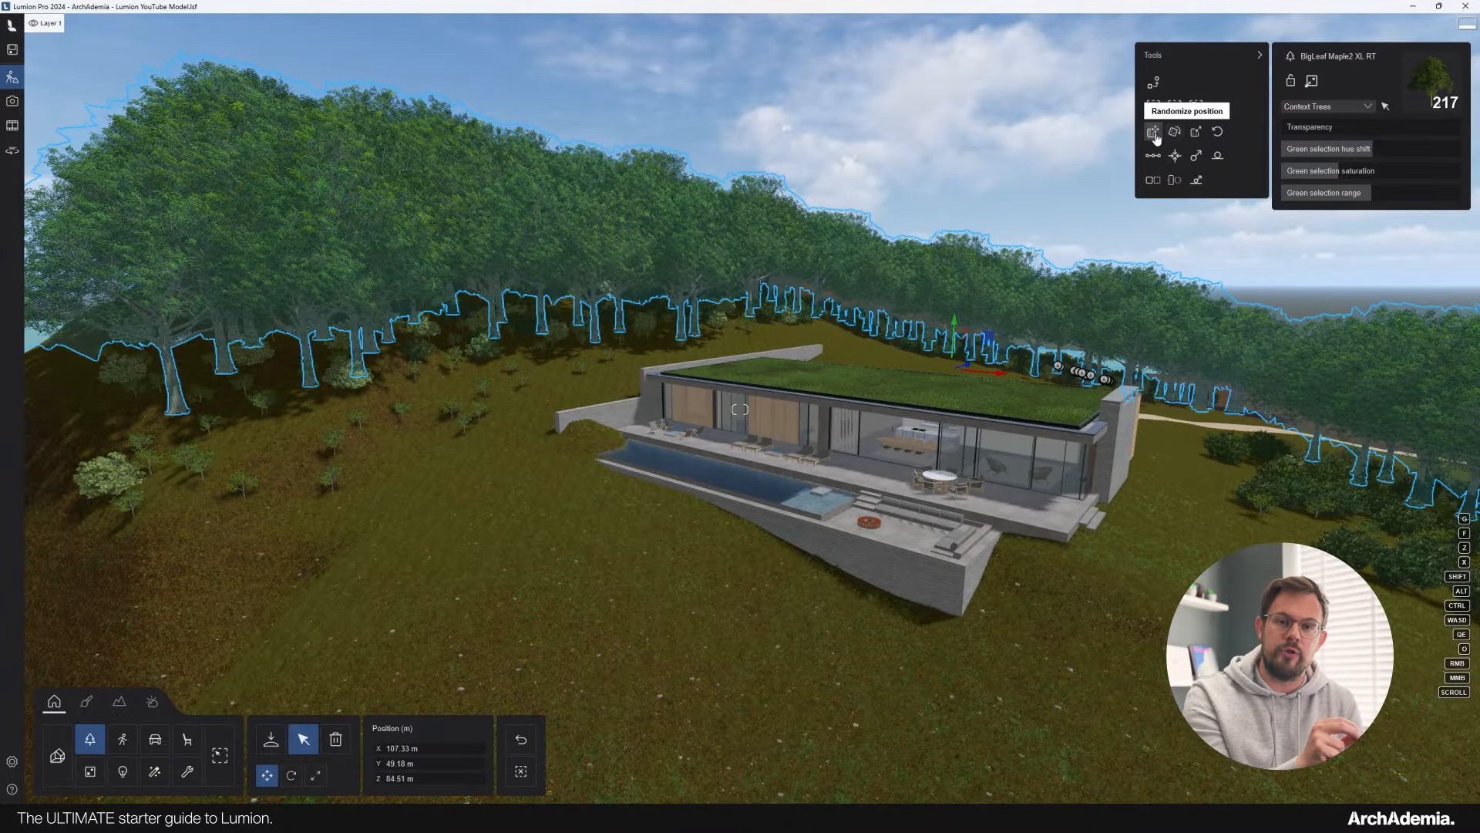
{"action": "left_click", "coordinate": [1153, 132]}
{"action": "left_click", "coordinate": [522, 739]}
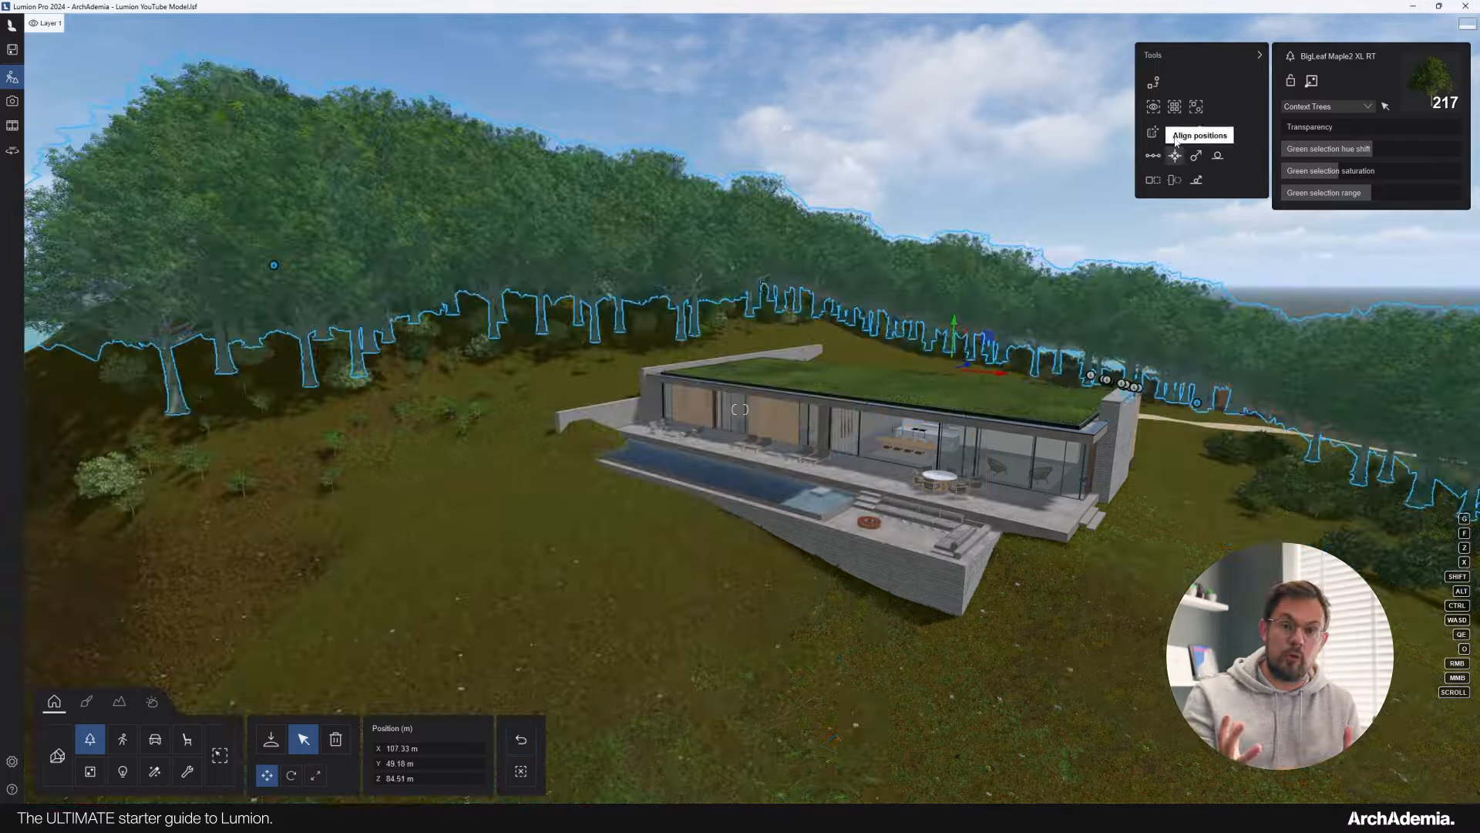
Randomize the rotation and size of the selected maple trees and lower them slightly into the hillside.
{"action": "left_click", "coordinate": [1175, 133]}
{"action": "left_click", "coordinate": [1196, 132]}
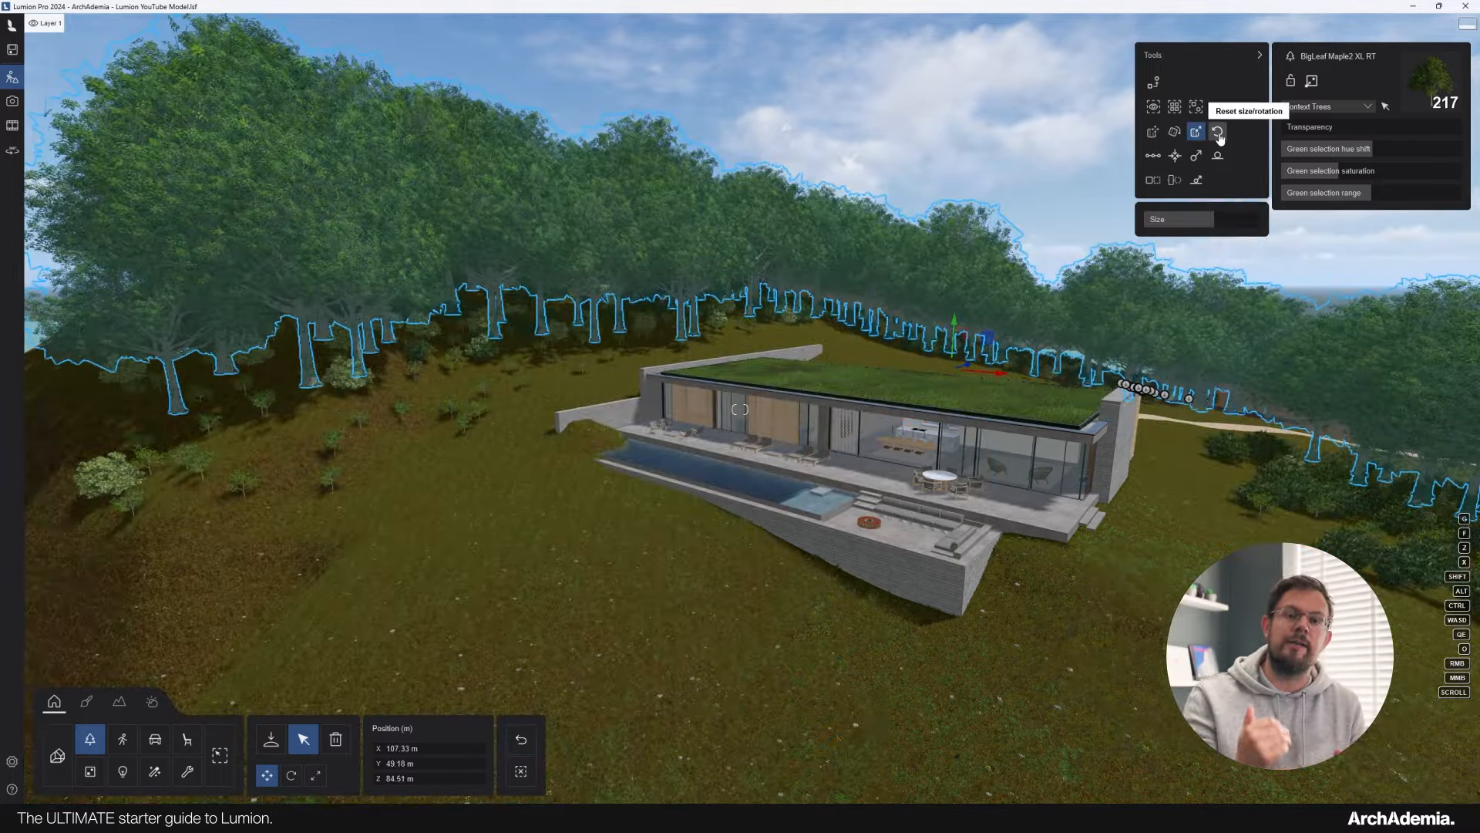
{"action": "left_click", "coordinate": [1175, 179]}
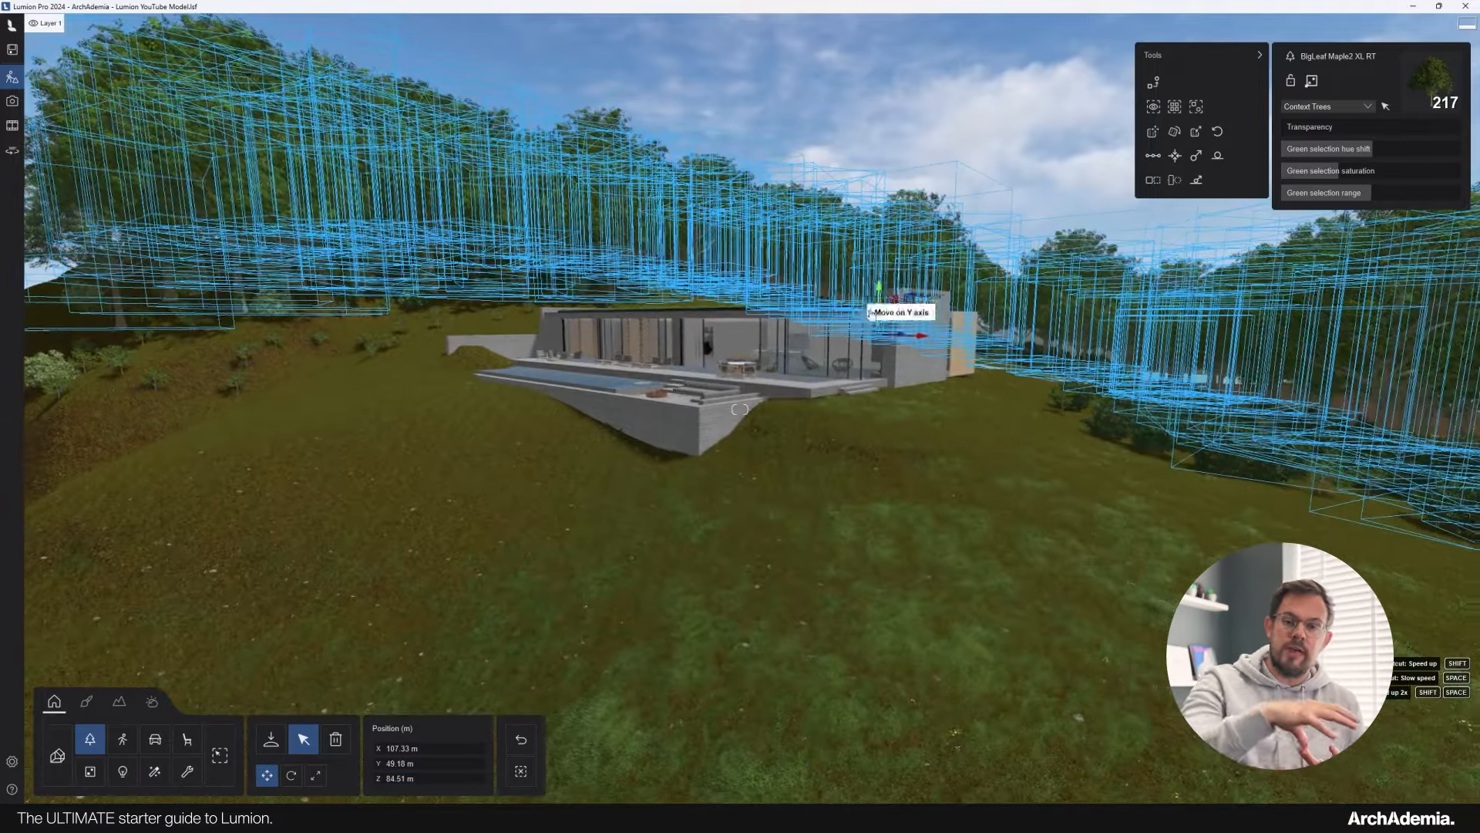
{"action": "left_click_drag", "start_coordinate": [892, 305], "coordinate": [771, 299]}
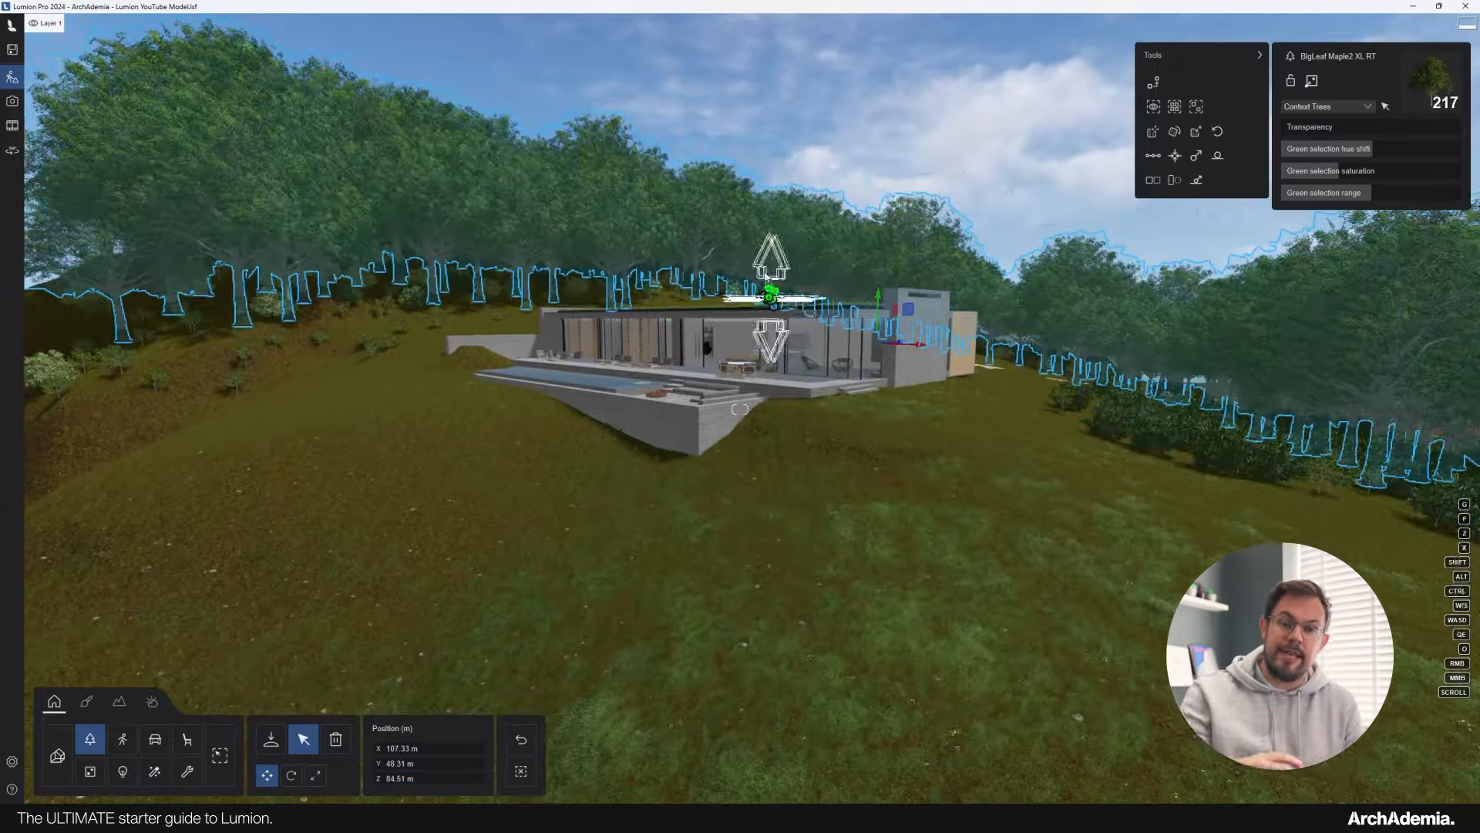
{"action": "key", "text": "e"}
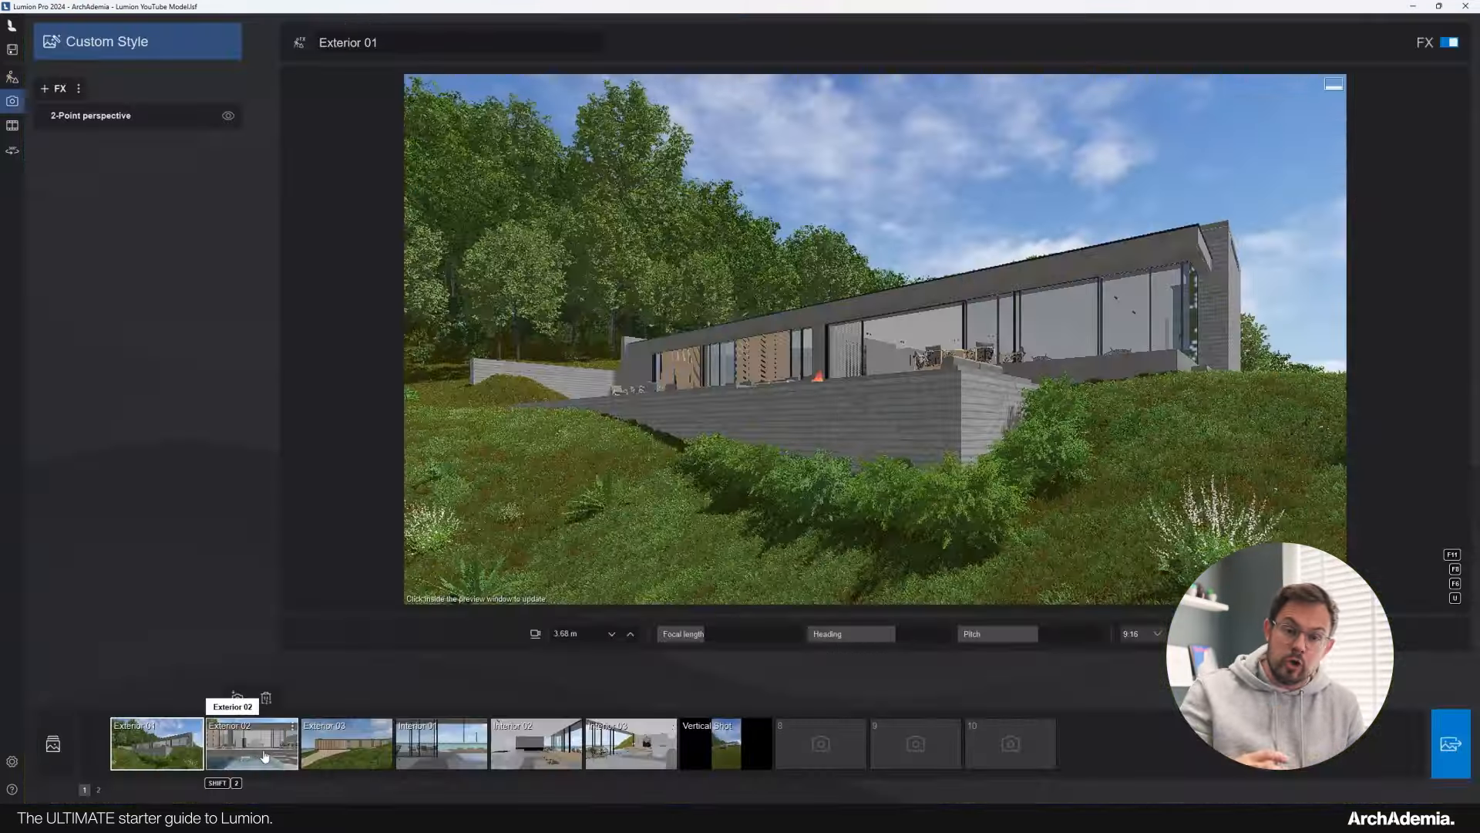
Go to the Exterior 03 view in the scene editor and place stones, including Stone 013, on the grass around the driveway.
{"action": "left_click", "coordinate": [350, 752]}
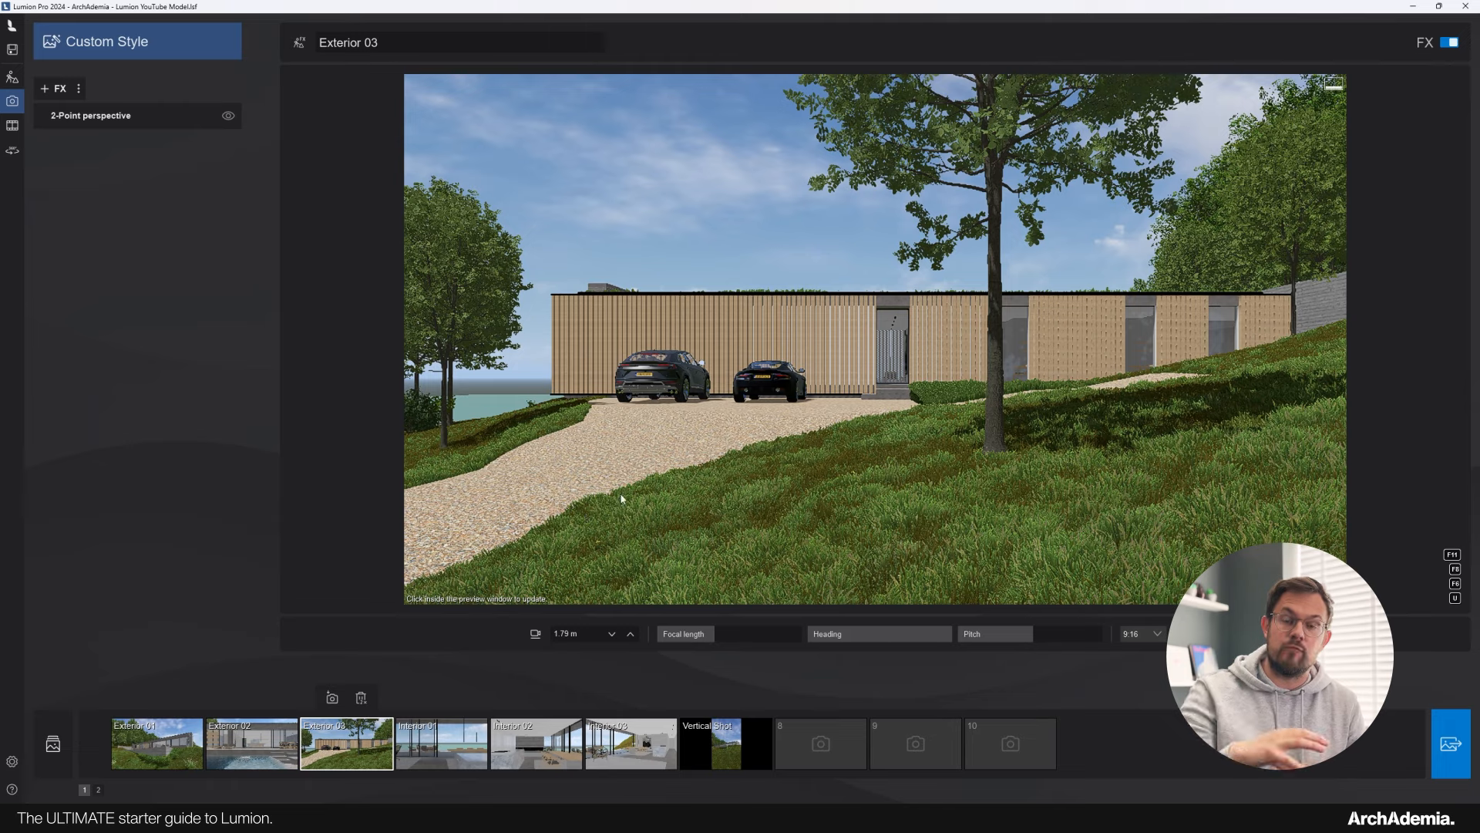
{"action": "left_click", "coordinate": [12, 76]}
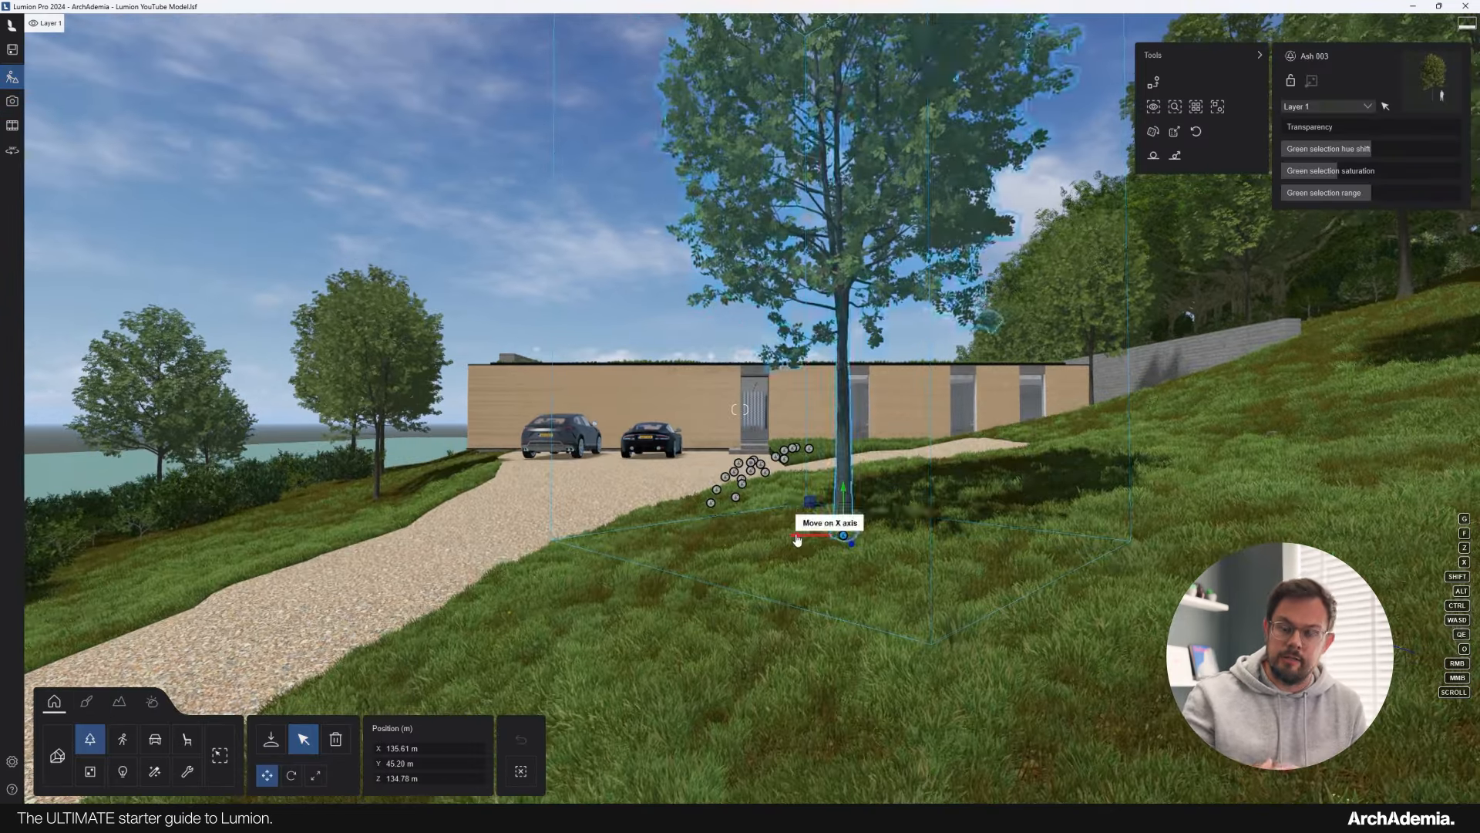
{"action": "left_click", "coordinate": [271, 738]}
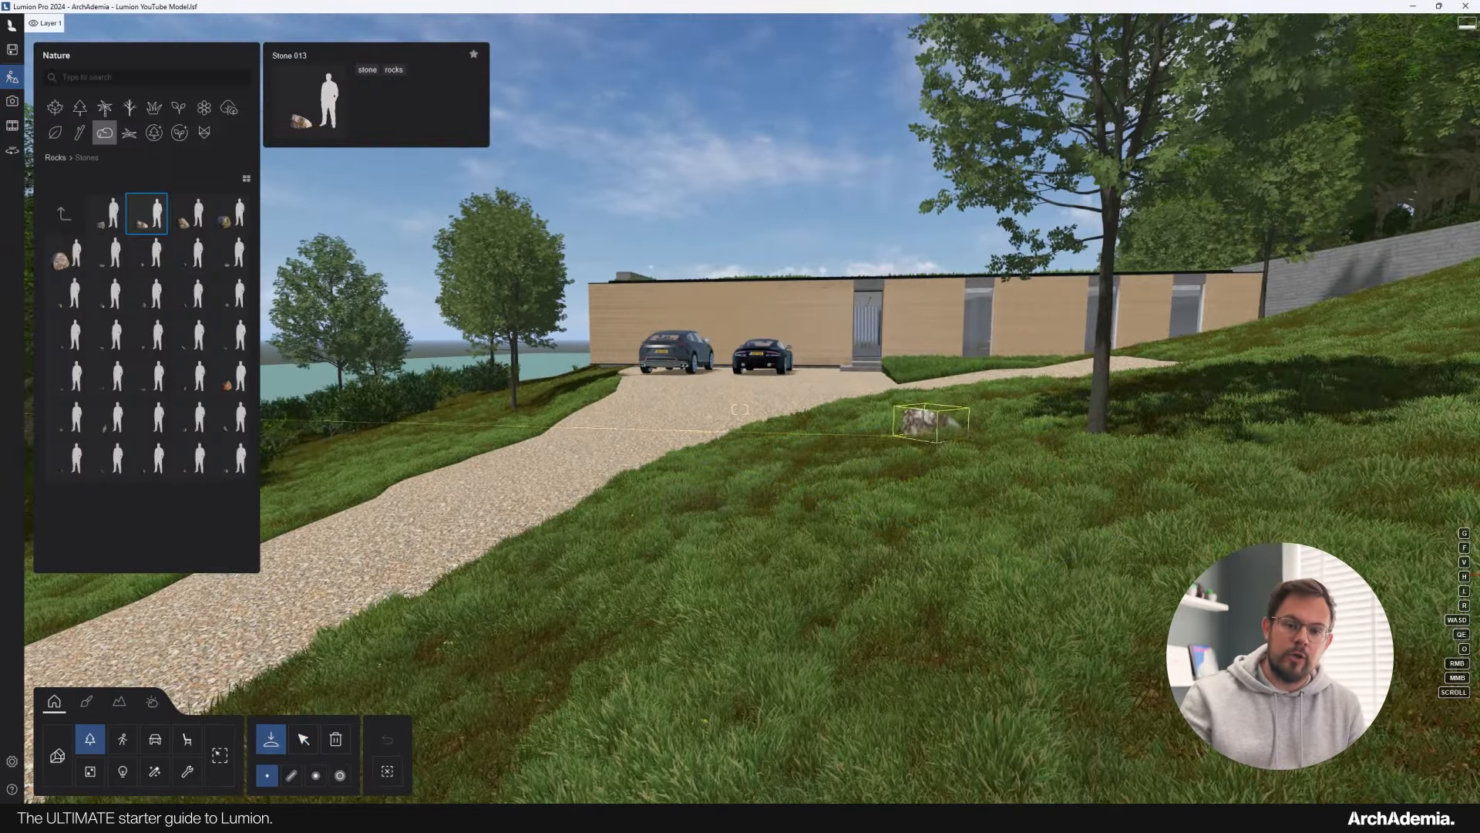
{"action": "left_click", "coordinate": [1205, 345]}
{"action": "left_click", "coordinate": [1328, 416]}
Scatter Fern 001 plants near the stones, the tree and the gravel driveway's edge.
{"action": "left_click", "coordinate": [154, 132]}
{"action": "left_click", "coordinate": [178, 133]}
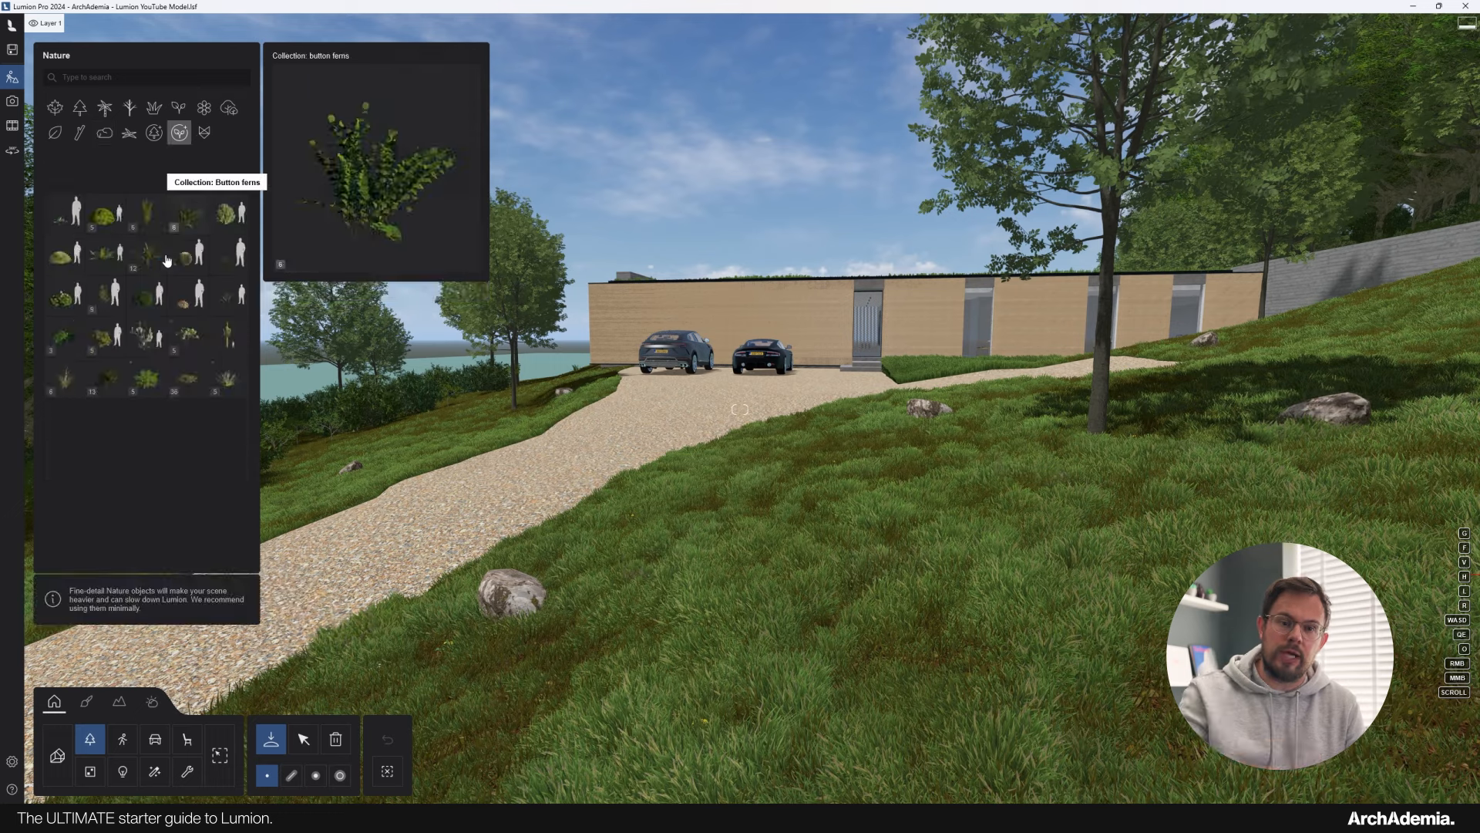
{"action": "left_click", "coordinate": [166, 256]}
{"action": "left_click", "coordinate": [116, 219]}
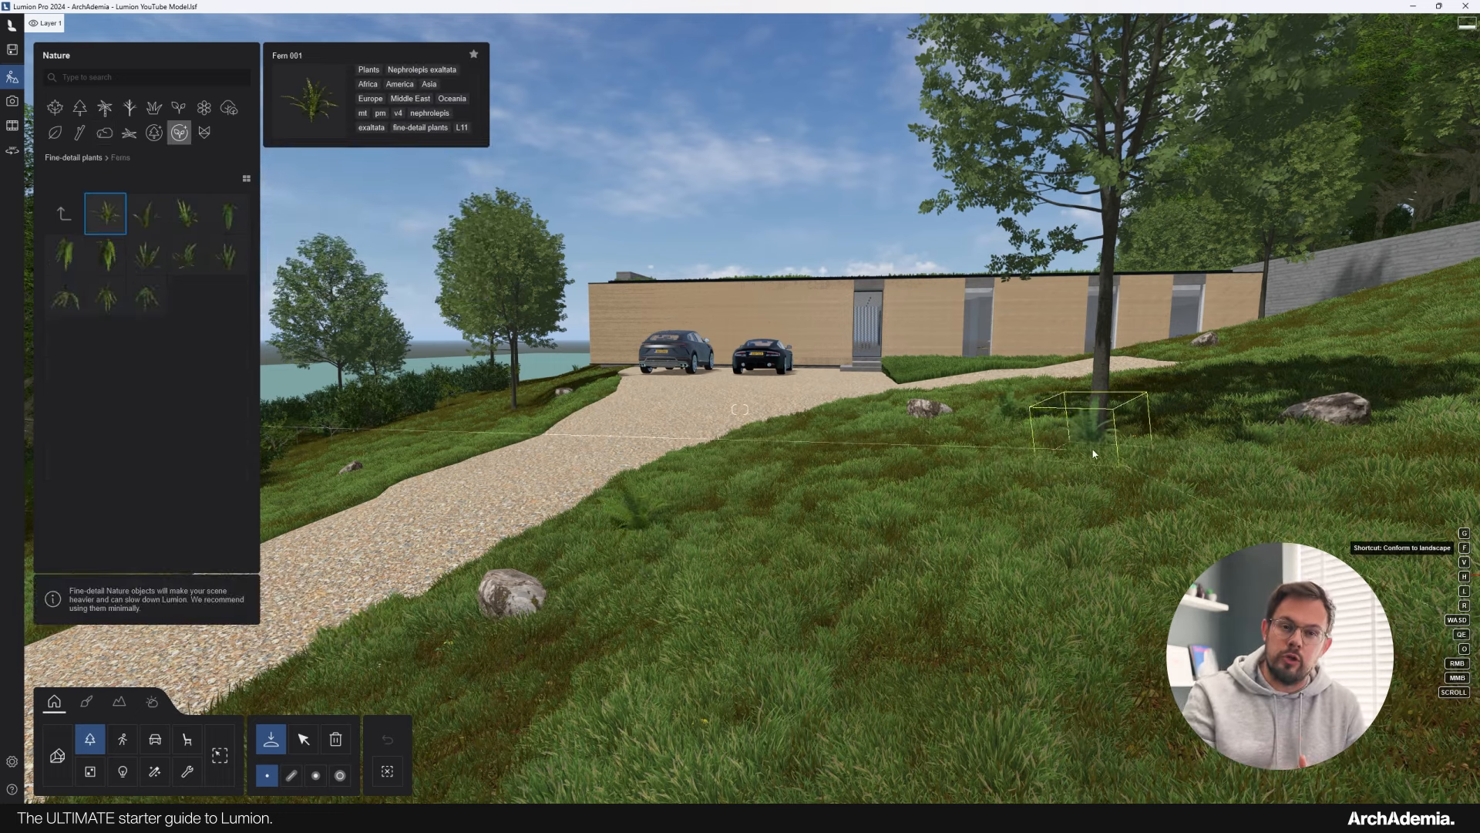
{"action": "left_click", "coordinate": [651, 537]}
{"action": "left_click", "coordinate": [785, 443]}
{"action": "right_click_drag", "start_coordinate": [785, 443], "coordinate": [802, 385]}
Add White Gaura 002 plants to the grass beside the driveway.
{"action": "left_click", "coordinate": [64, 214]}
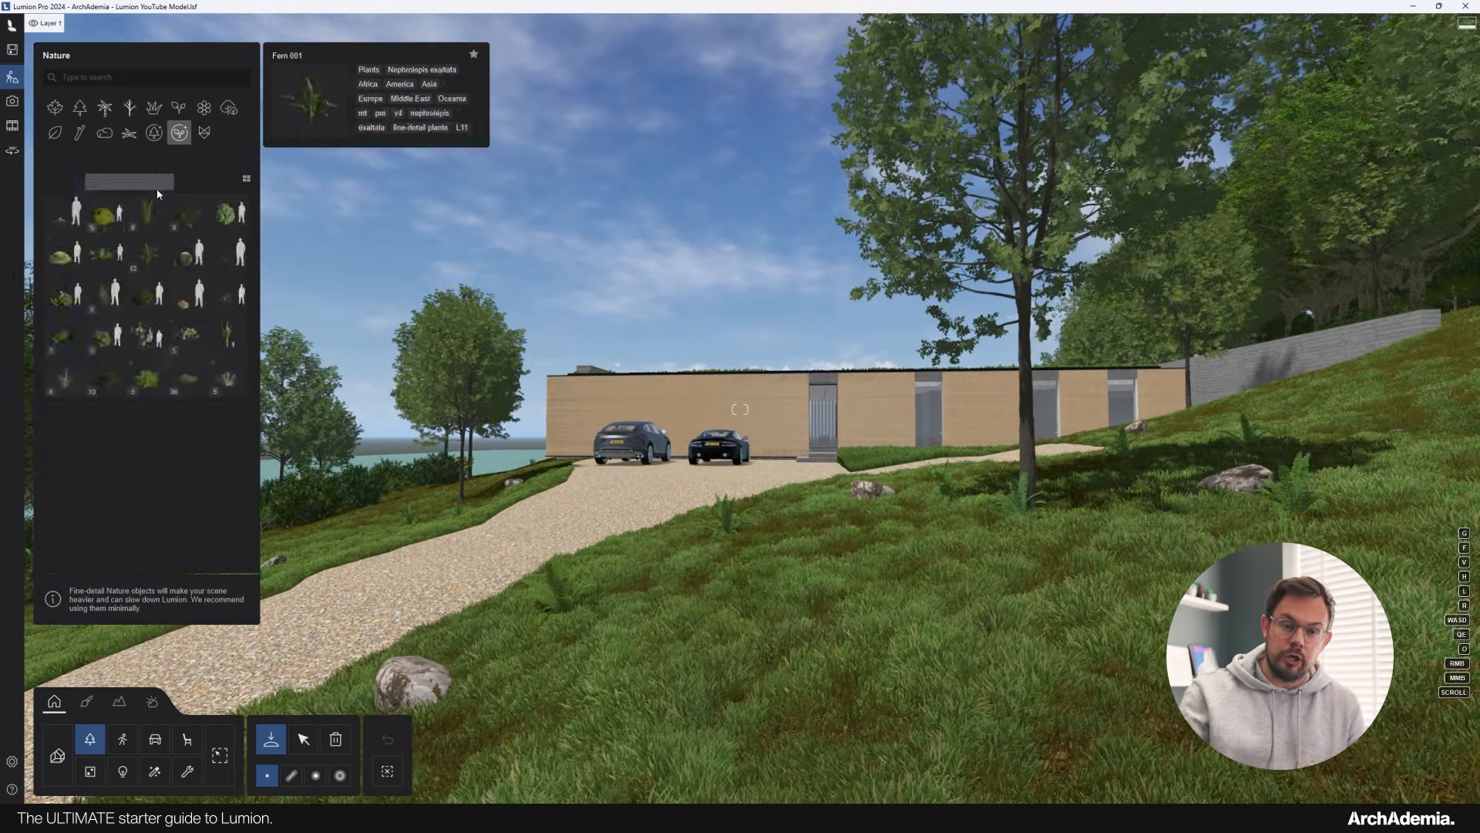
{"action": "left_click", "coordinate": [112, 223]}
{"action": "left_click", "coordinate": [146, 215]}
{"action": "left_click", "coordinate": [687, 615]}
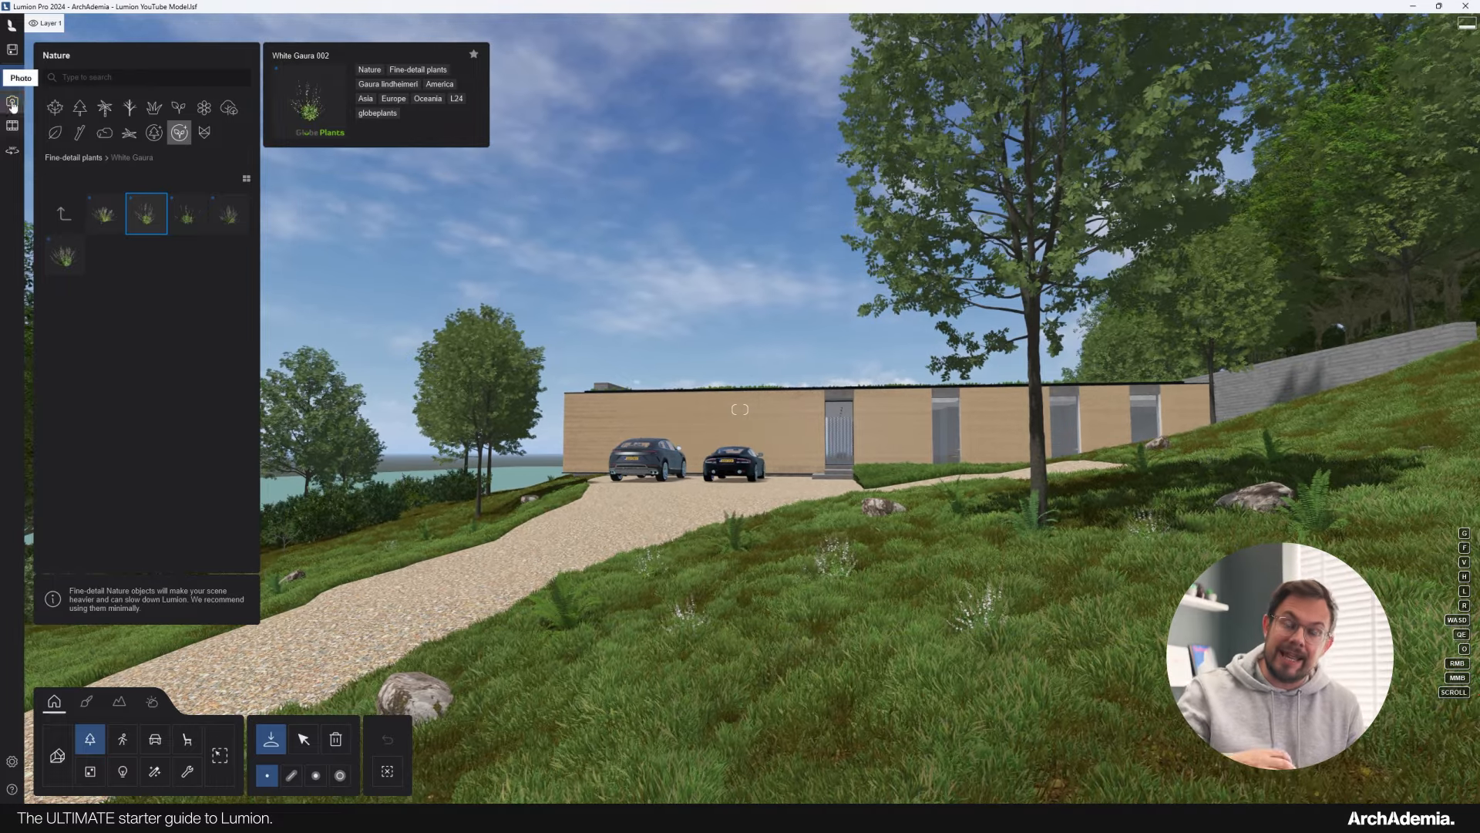
Review the saved Exterior 03, Interior 02, Interior 03 and vertical photo views.
{"action": "left_click", "coordinate": [12, 101]}
{"action": "left_click", "coordinate": [342, 745]}
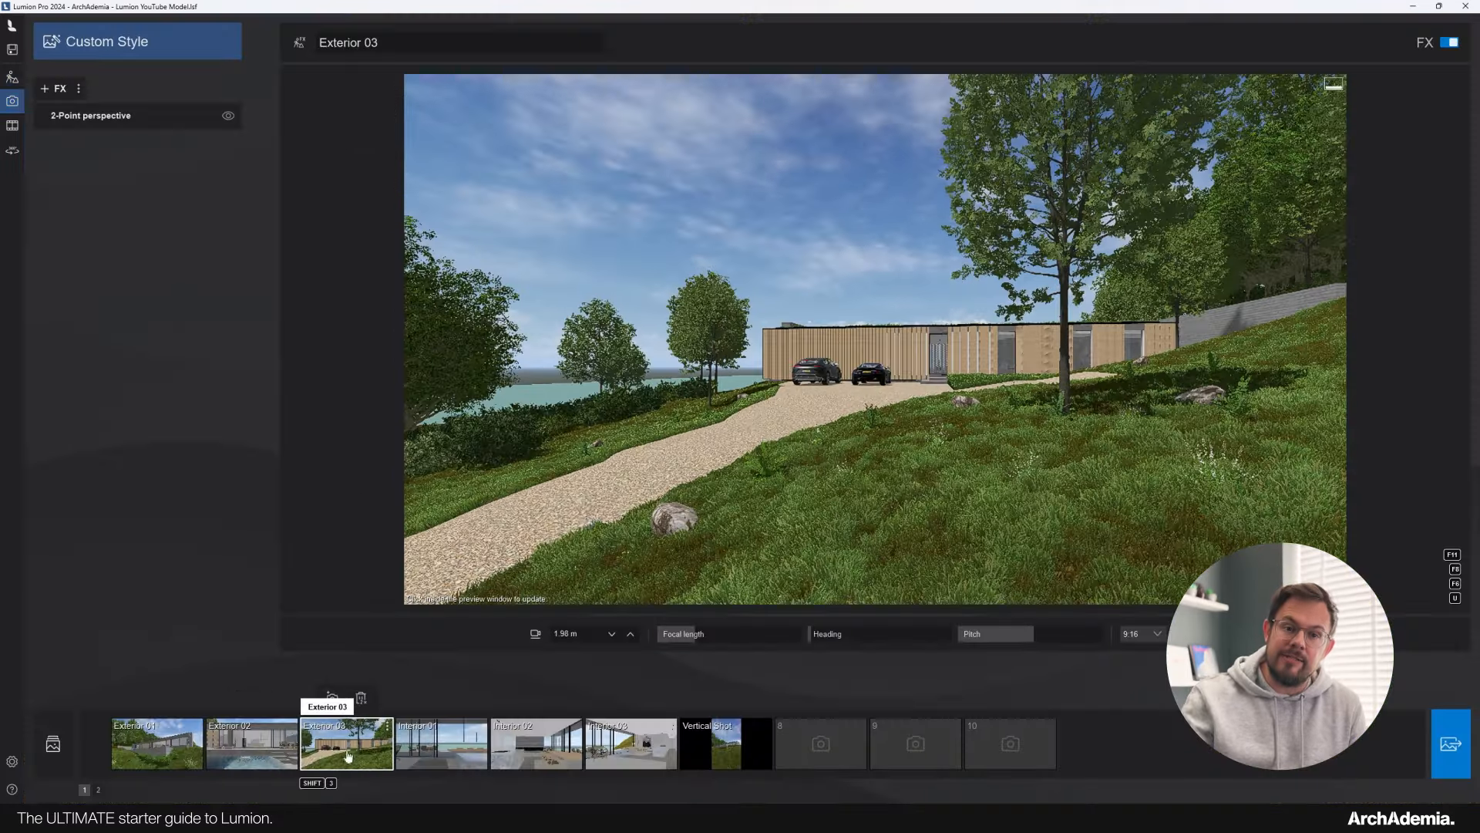
{"action": "left_click", "coordinate": [535, 747]}
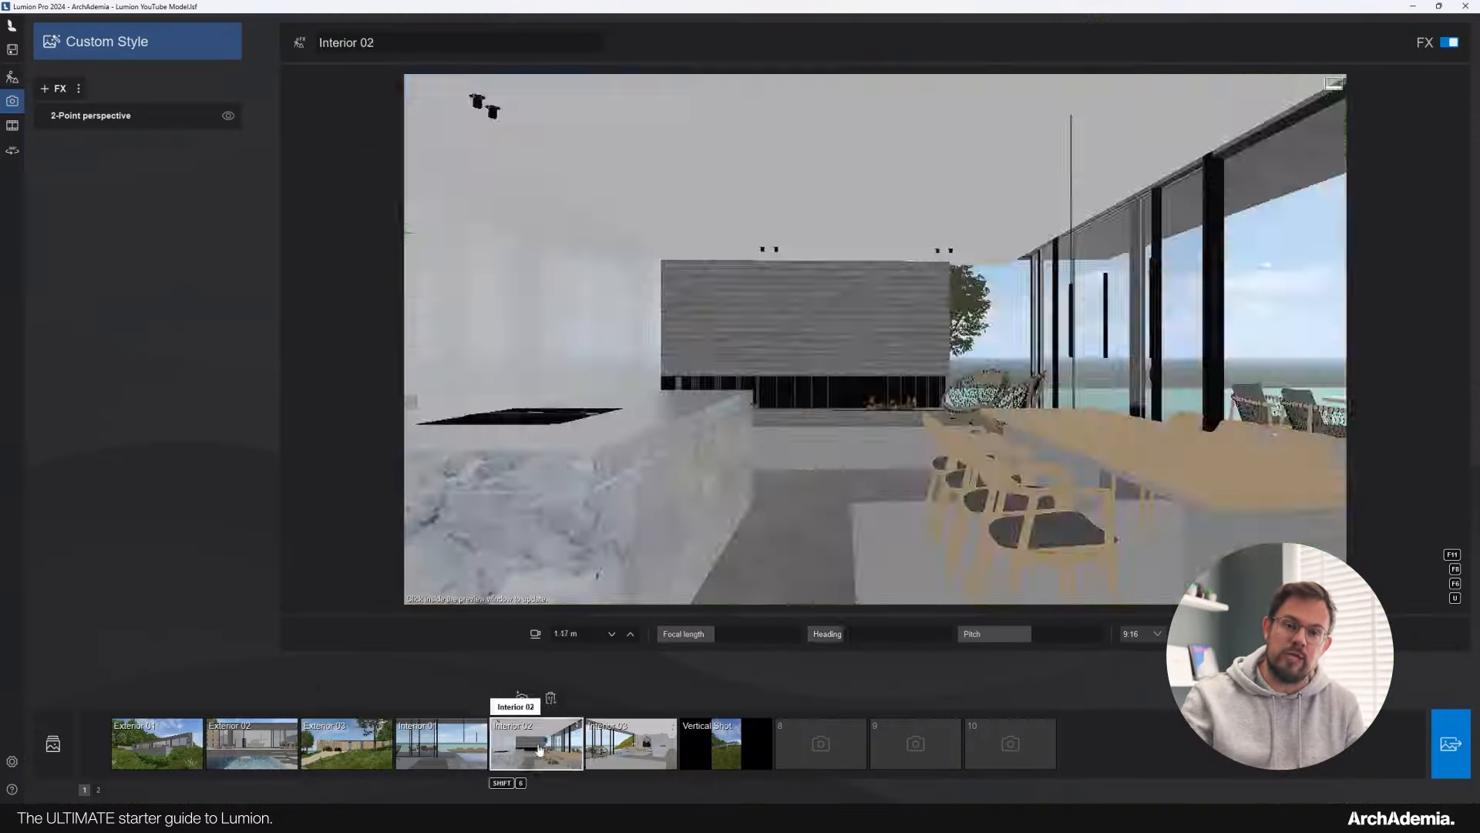
{"action": "left_click", "coordinate": [631, 747]}
{"action": "left_click", "coordinate": [724, 746]}
Go to the Interior 02 viewpoint and place White Gaura 002 on the grass outside the living room glazing.
{"action": "left_click", "coordinate": [532, 752]}
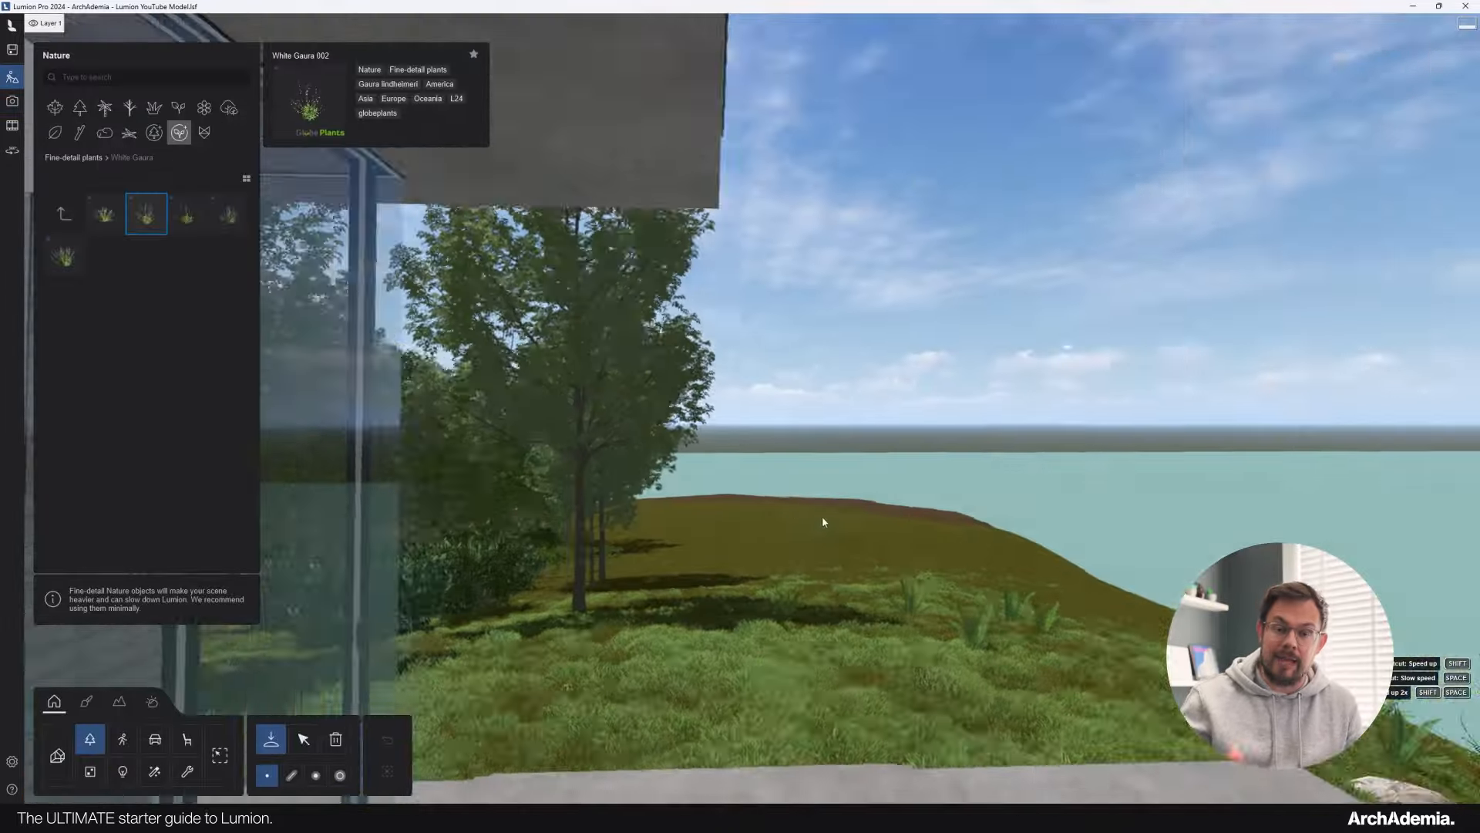
{"action": "left_click", "coordinate": [646, 549]}
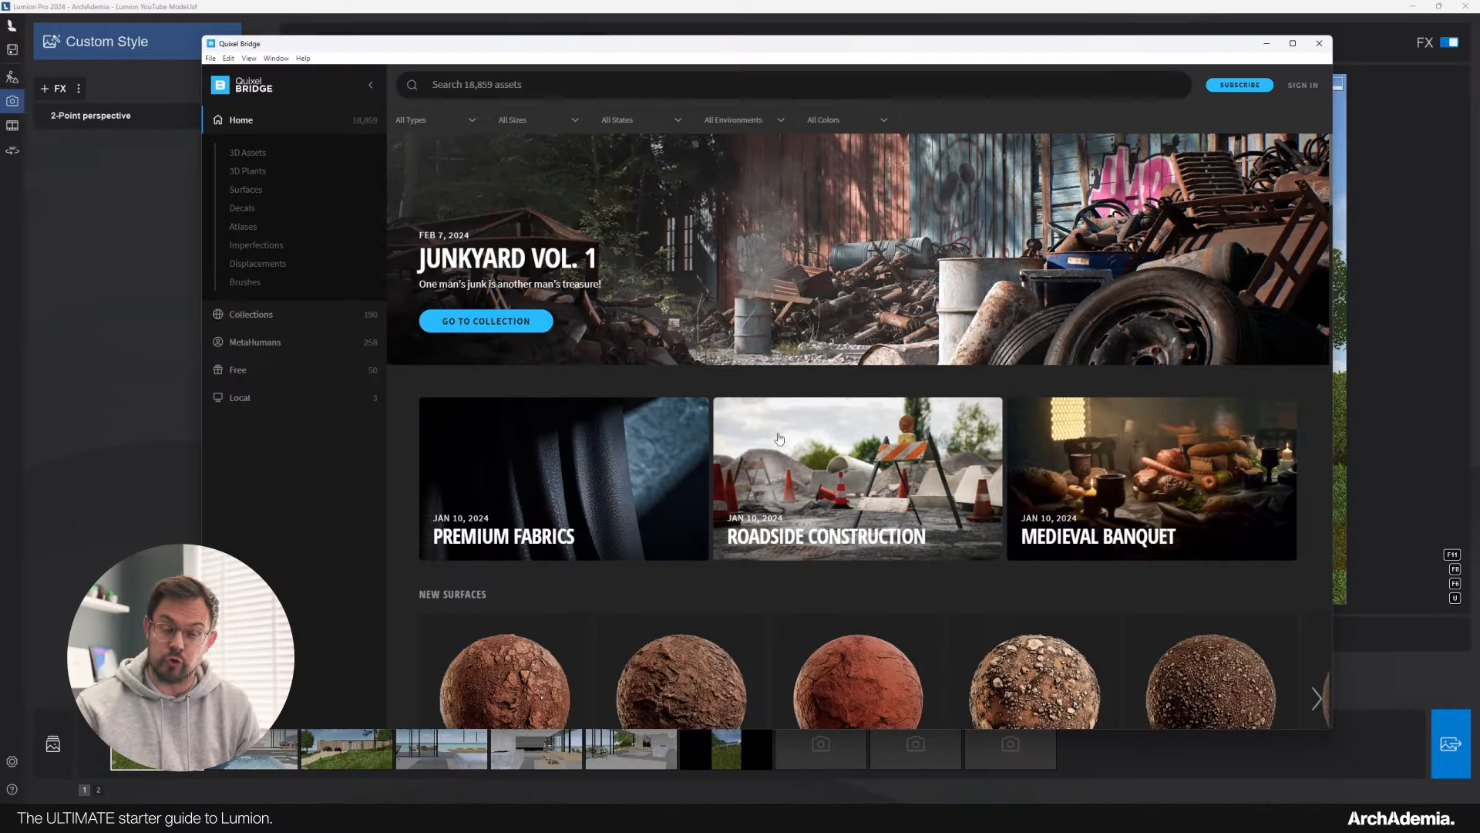
Browse the Quixel Bridge surface library to the Smooth subcategory of Concrete.
{"action": "left_click", "coordinate": [247, 189]}
{"action": "left_click", "coordinate": [259, 302]}
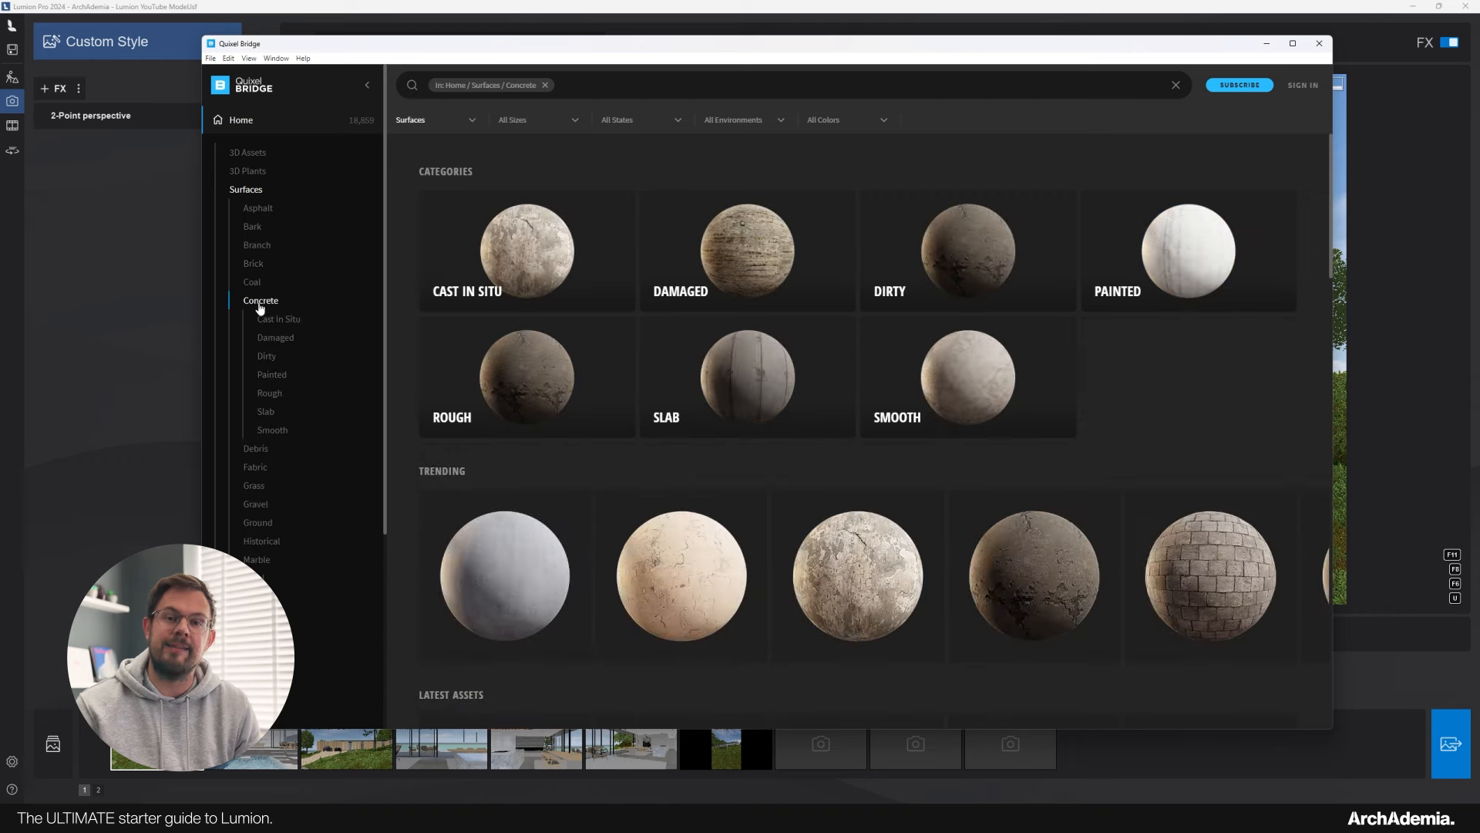
{"action": "left_click", "coordinate": [979, 381]}
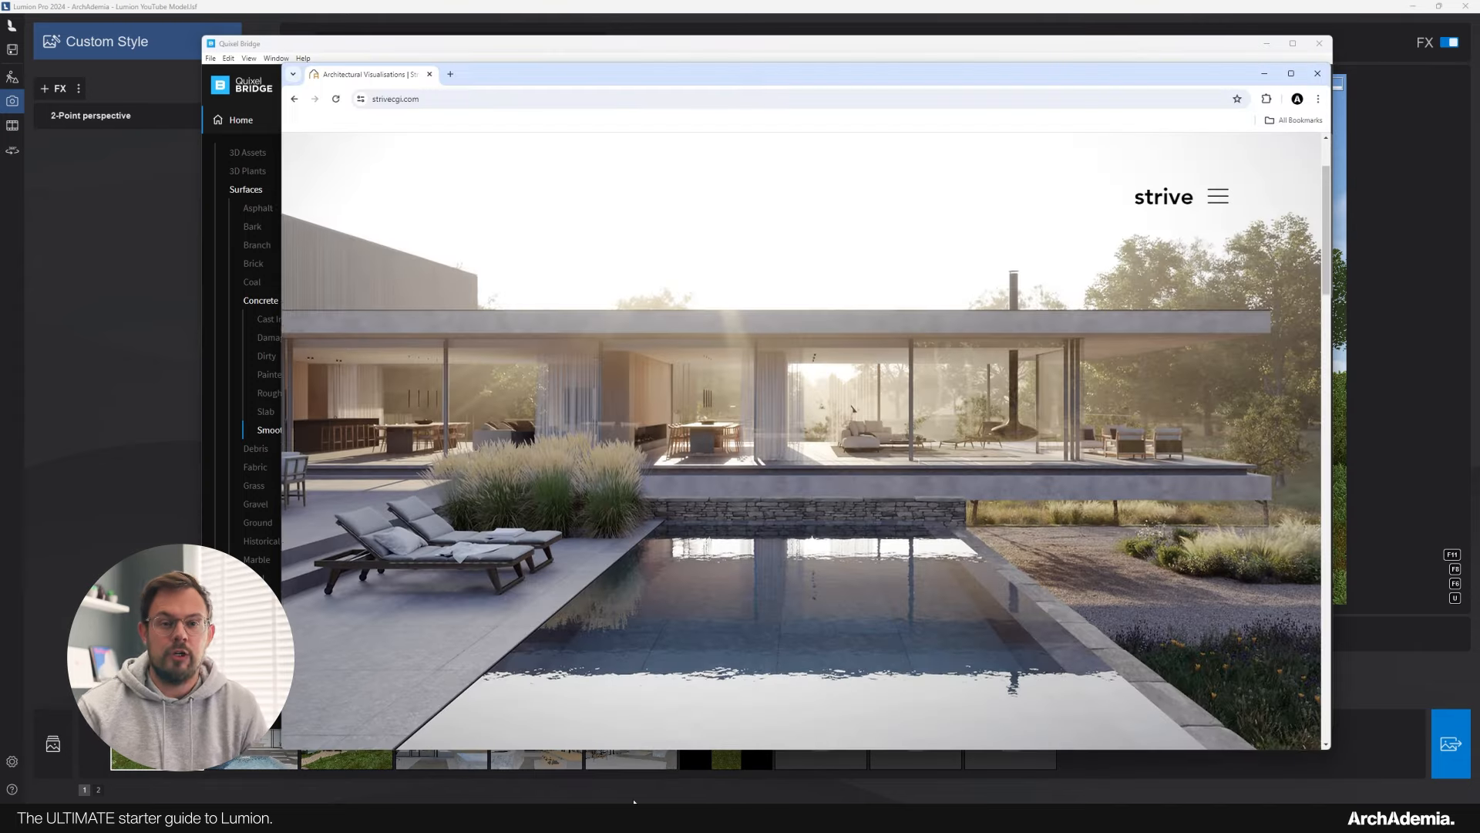
Look through the strivecgi.com homepage and its services in the browser, and return to Quixel Bridge.
{"action": "scroll", "coordinate": [706, 532], "scroll_direction": "down", "scroll_amount": 10}
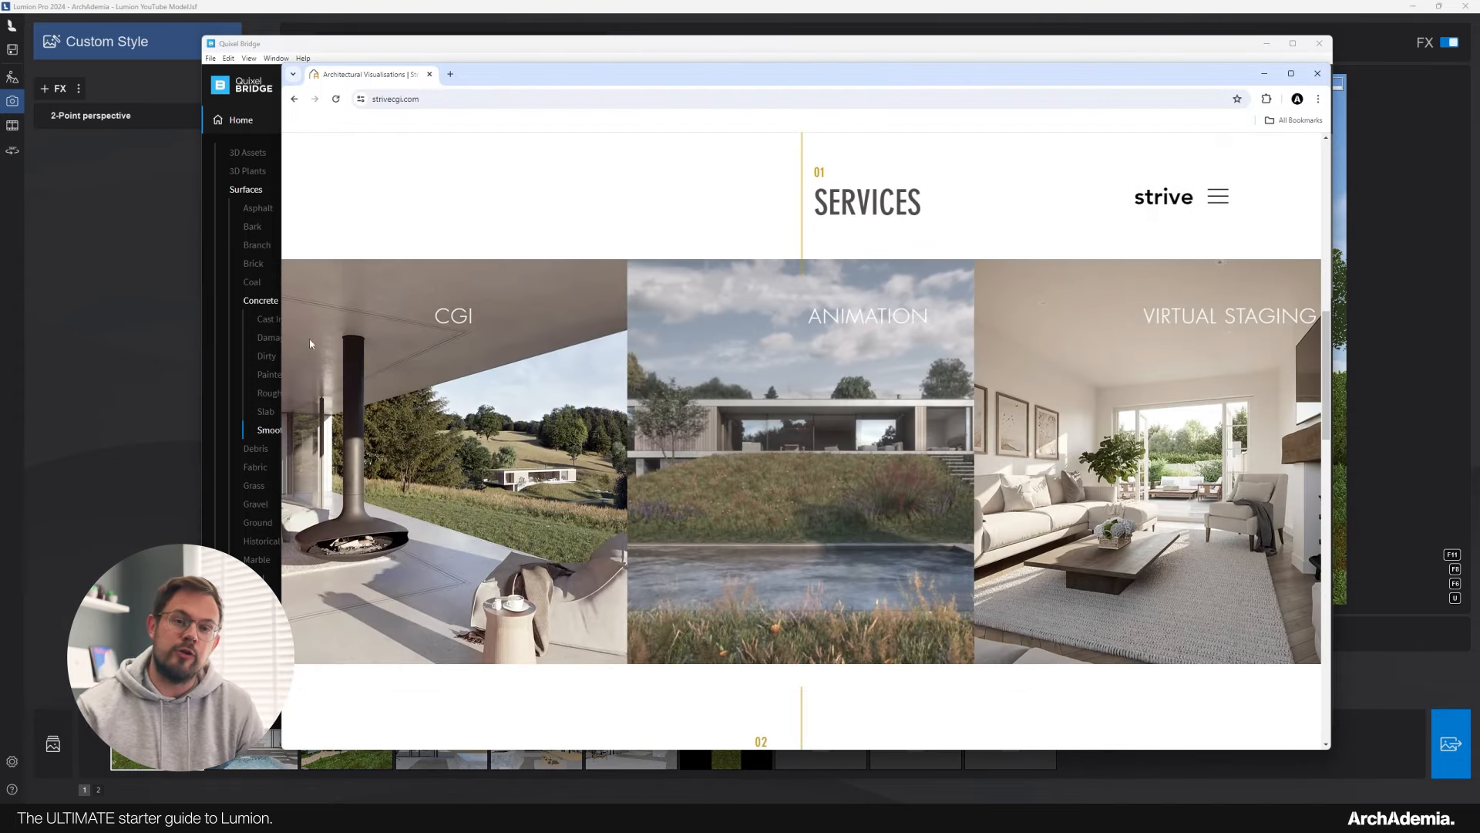
{"action": "left_click", "coordinate": [1263, 74]}
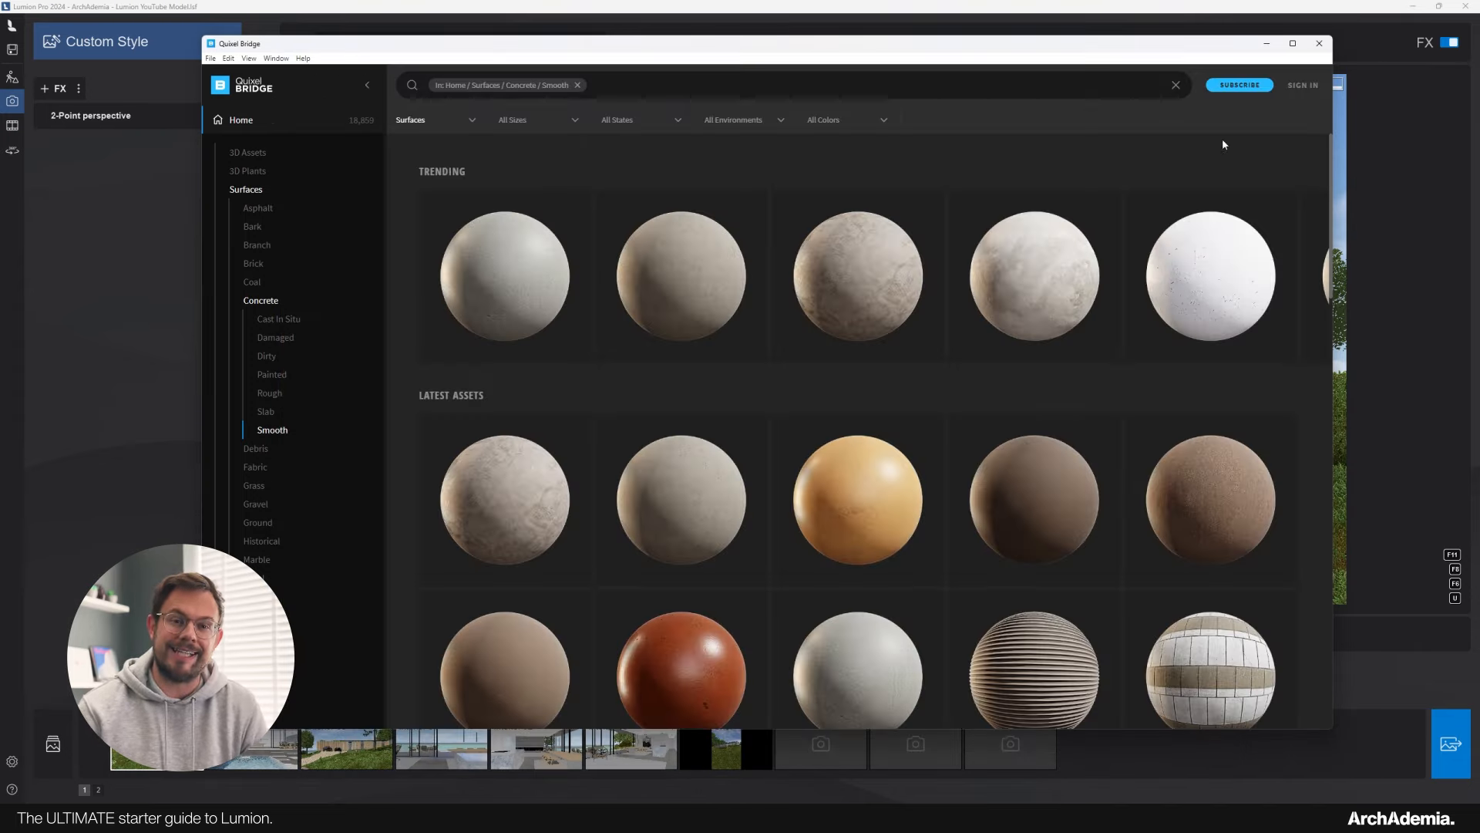
Select the Dusty Concrete Floor surface, sign in, and open its export settings.
{"action": "left_click", "coordinate": [869, 303]}
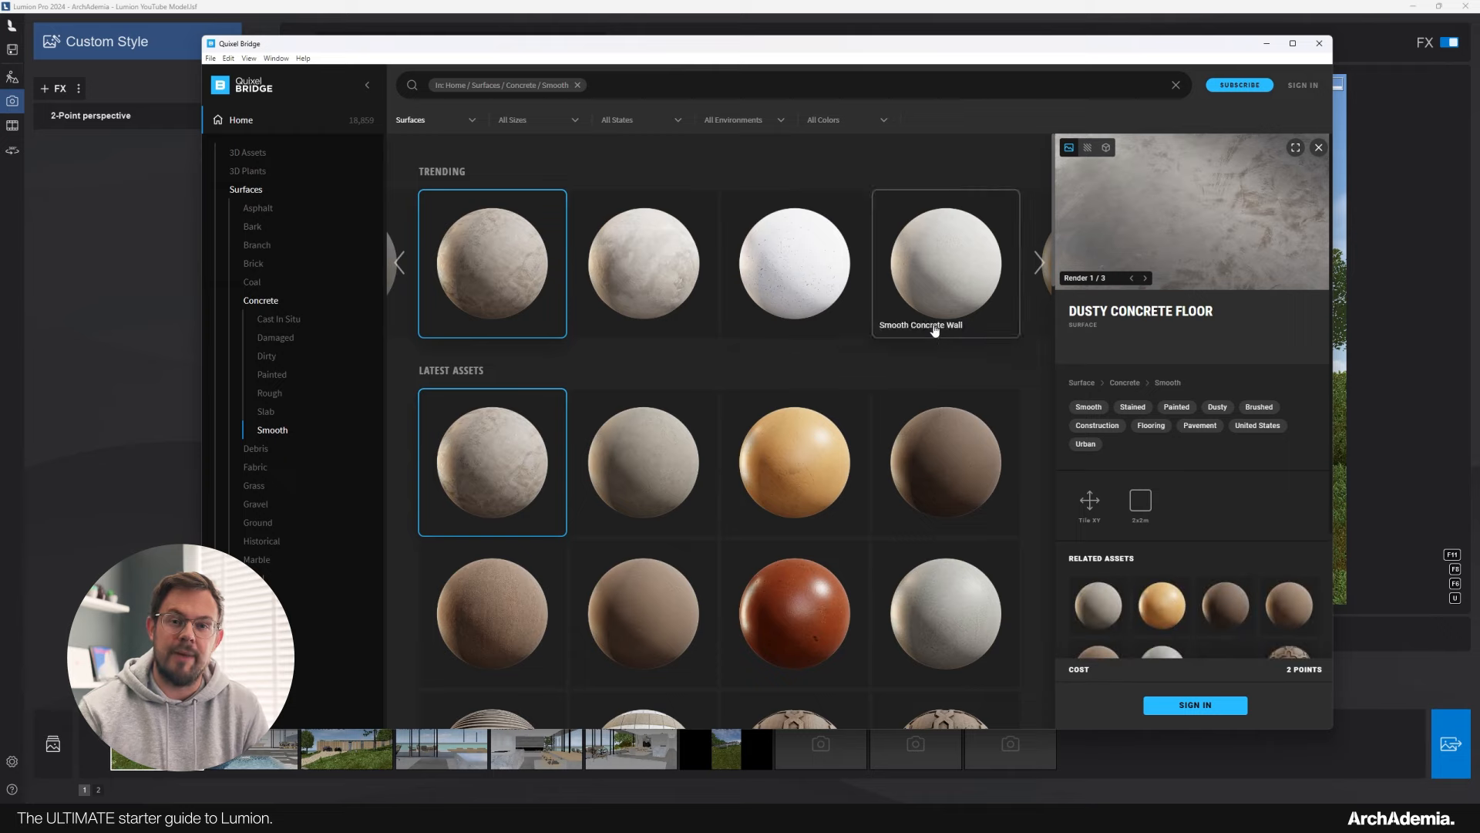
{"action": "scroll", "coordinate": [784, 472], "scroll_direction": "down", "scroll_amount": 5}
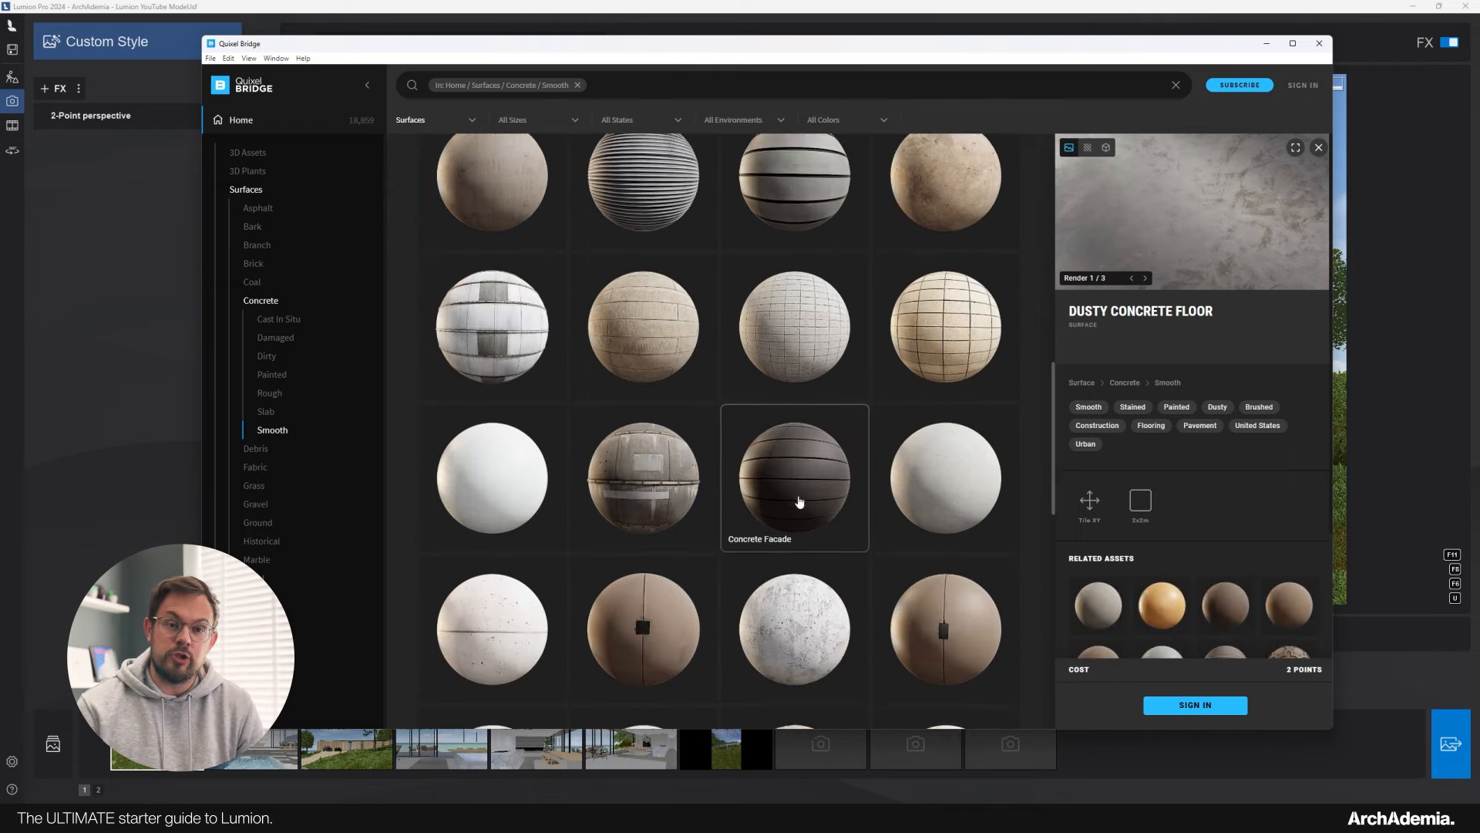
{"action": "scroll", "coordinate": [800, 522], "scroll_direction": "up", "scroll_amount": 5}
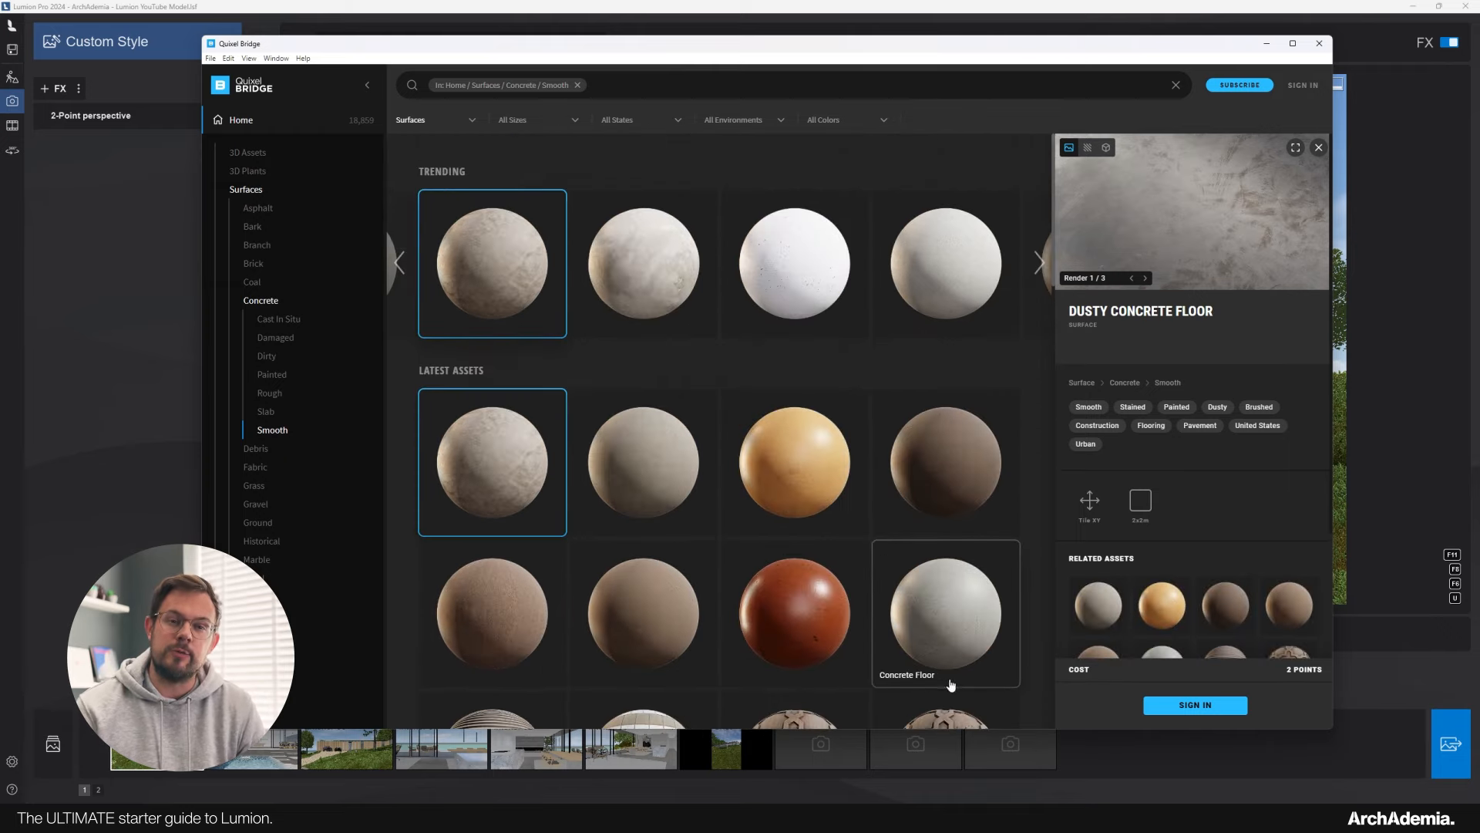
{"action": "left_click", "coordinate": [1190, 705]}
{"action": "left_click", "coordinate": [1203, 685]}
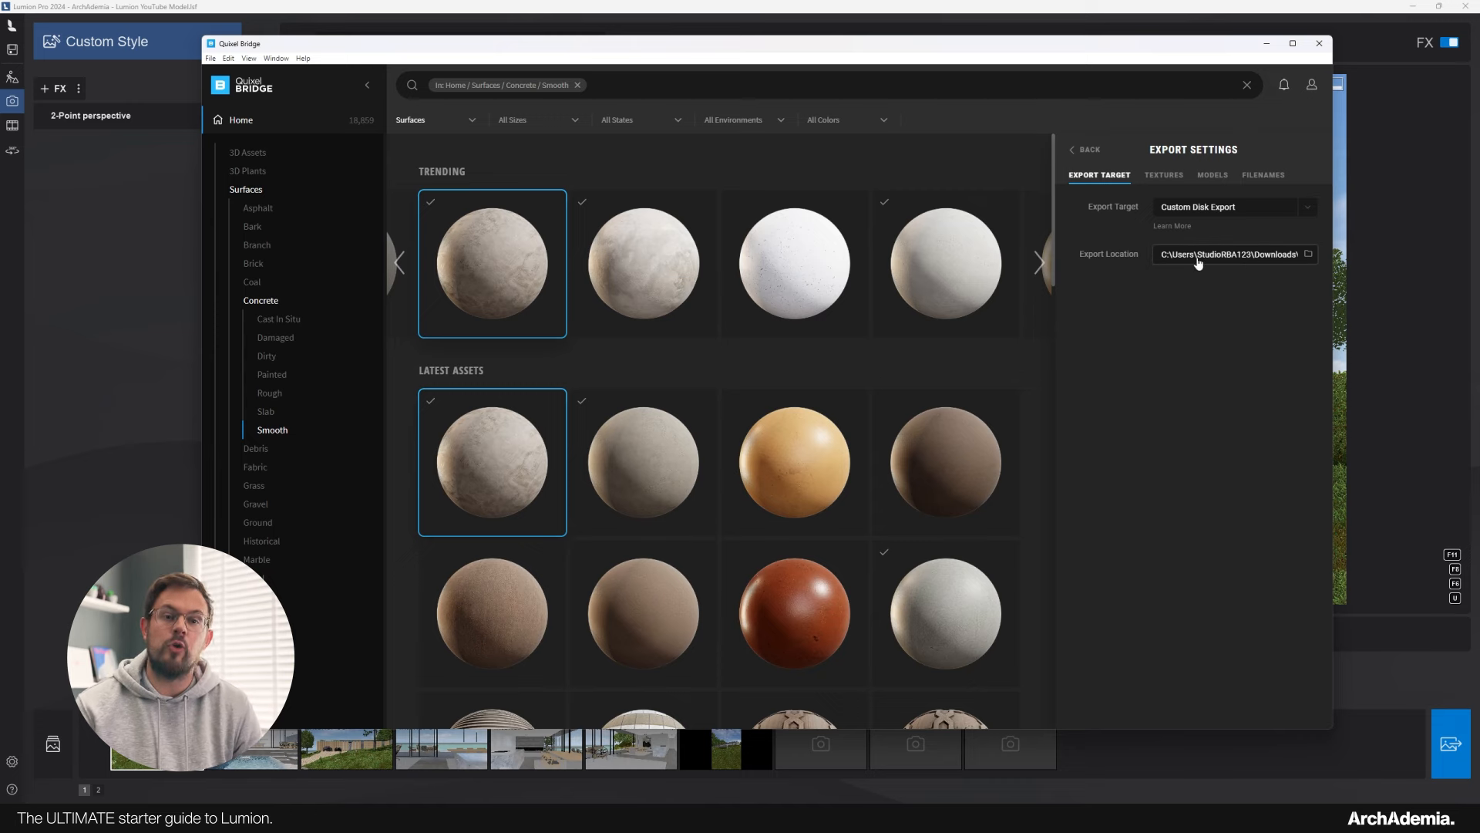
Check the export location's folder chooser, cancel it, and set the texture export format to JPG.
{"action": "left_click", "coordinate": [1310, 254]}
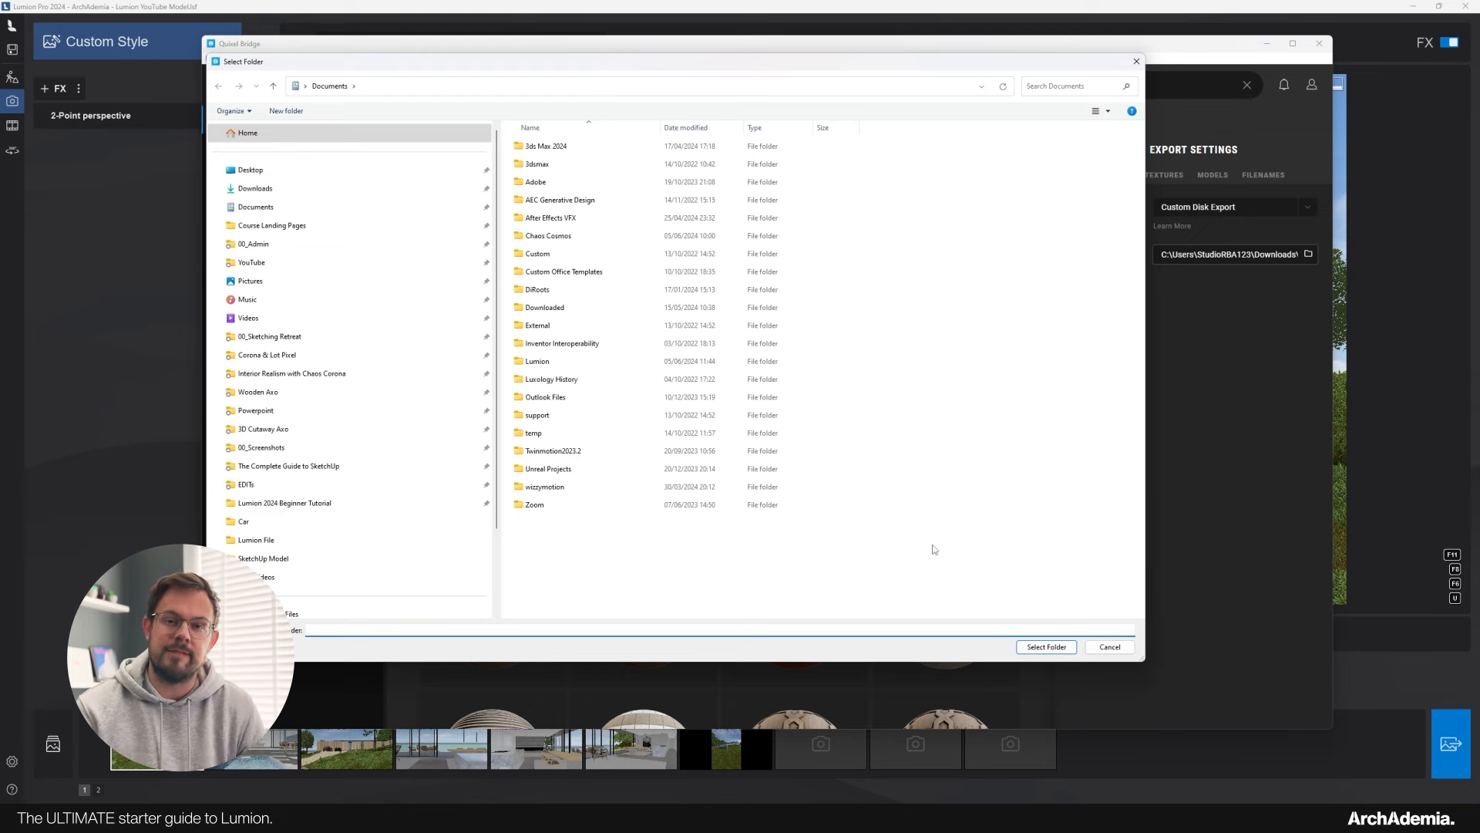
{"action": "left_click", "coordinate": [1111, 646]}
{"action": "left_click", "coordinate": [1164, 176]}
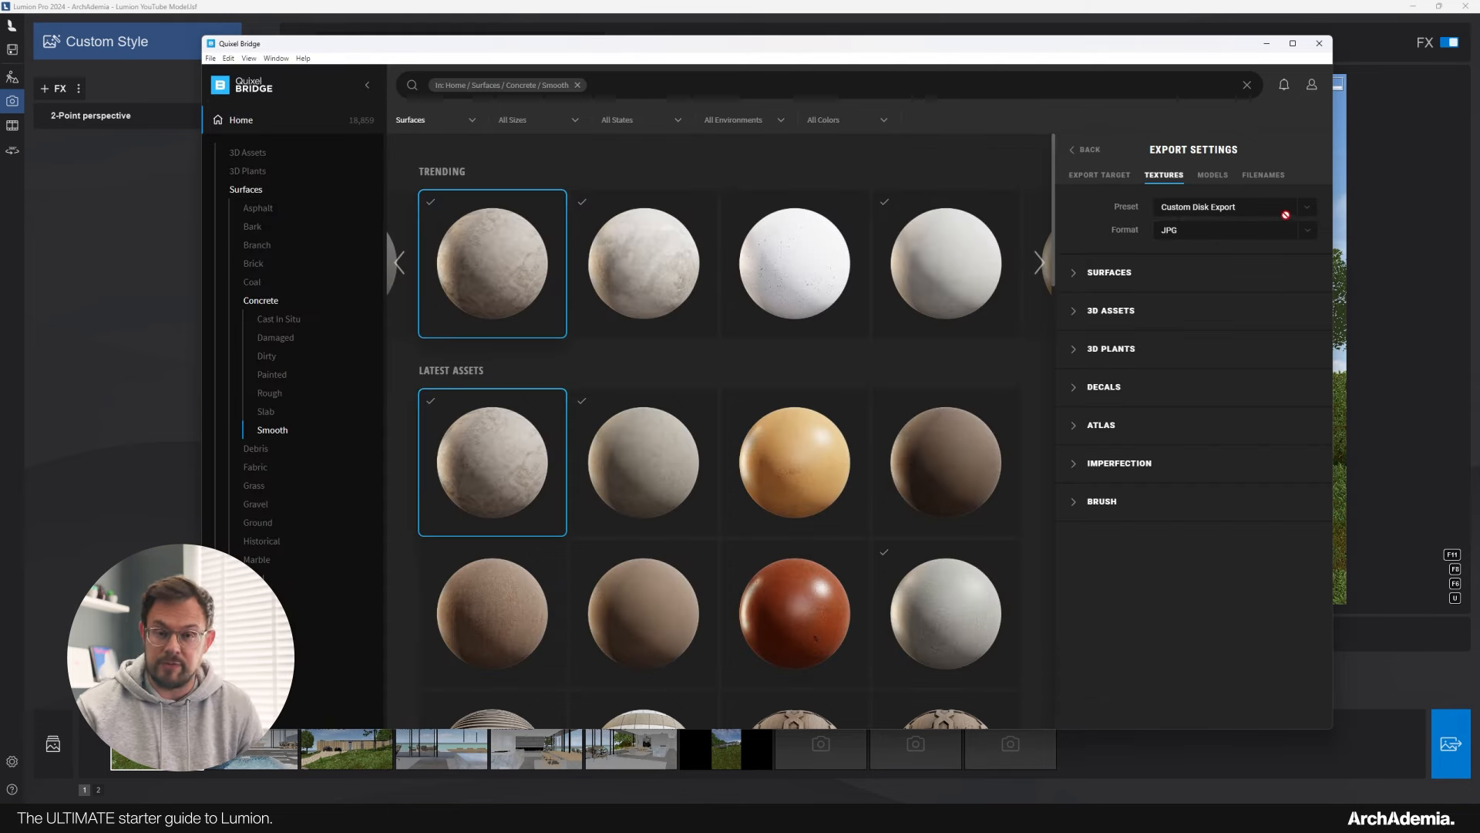
{"action": "left_click", "coordinate": [1269, 230]}
{"action": "left_click", "coordinate": [1209, 256]}
Review the model and filename export settings, and expand the list of texture maps for 3D assets.
{"action": "left_click", "coordinate": [1212, 176]}
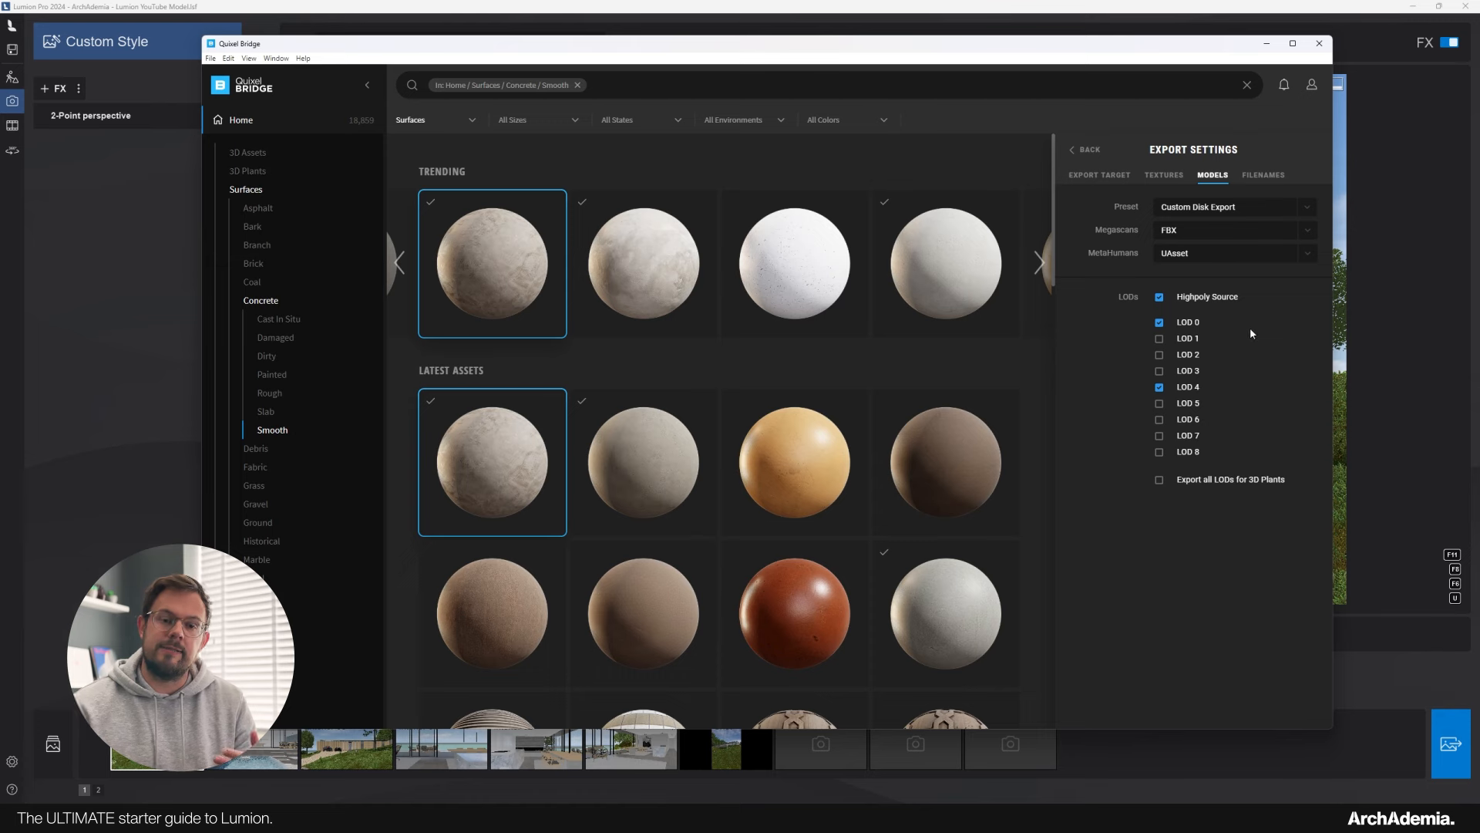
{"action": "left_click", "coordinate": [1266, 175]}
{"action": "left_click", "coordinate": [1164, 175]}
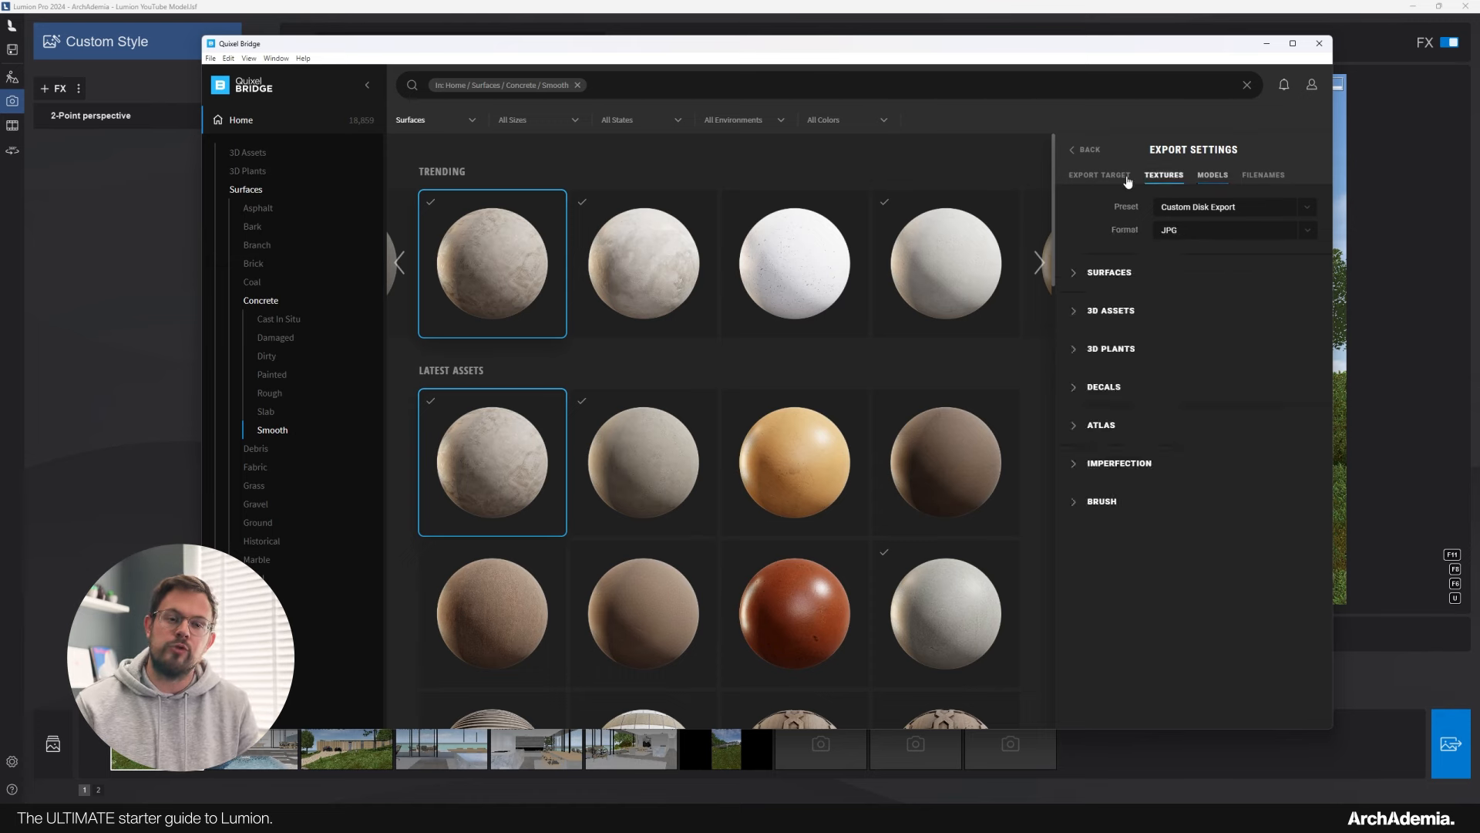
{"action": "left_click", "coordinate": [1073, 311]}
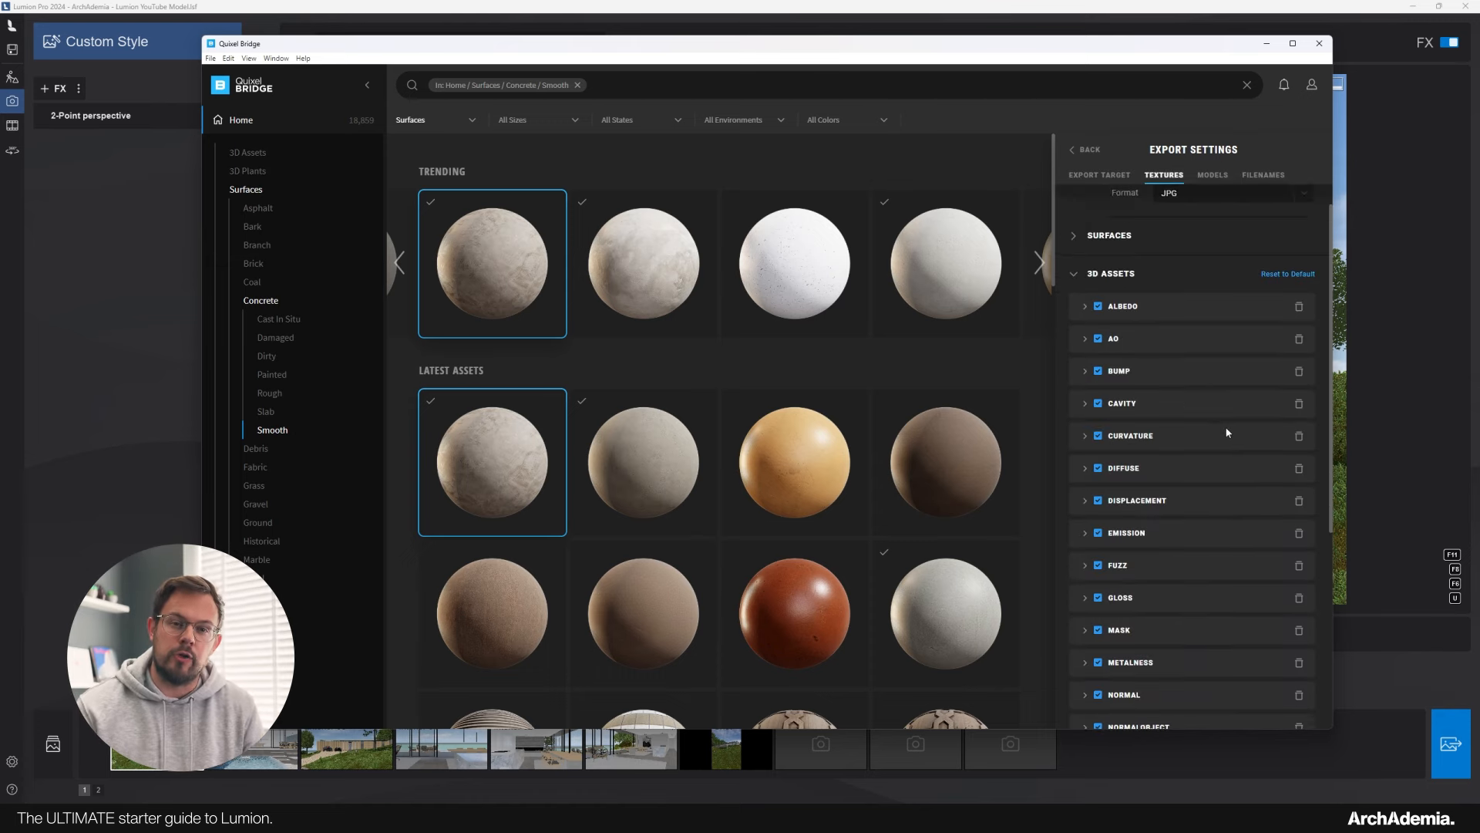
Expand the export texture map list for surfaces and review which maps are enabled.
{"action": "left_click", "coordinate": [1073, 272]}
{"action": "scroll", "coordinate": [1228, 409], "scroll_direction": "down", "scroll_amount": 5}
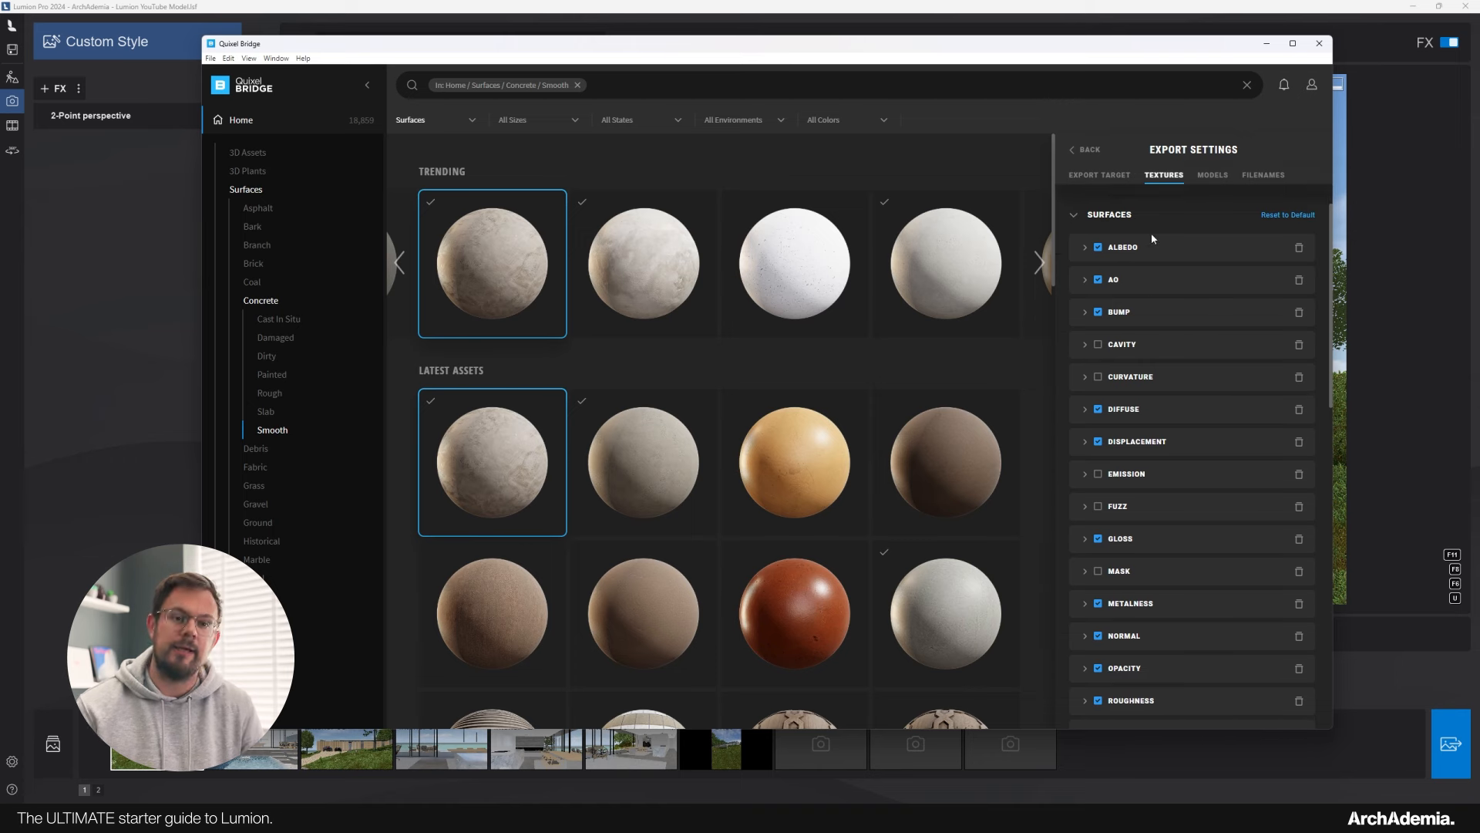
{"action": "scroll", "coordinate": [1227, 404], "scroll_direction": "down", "scroll_amount": 2}
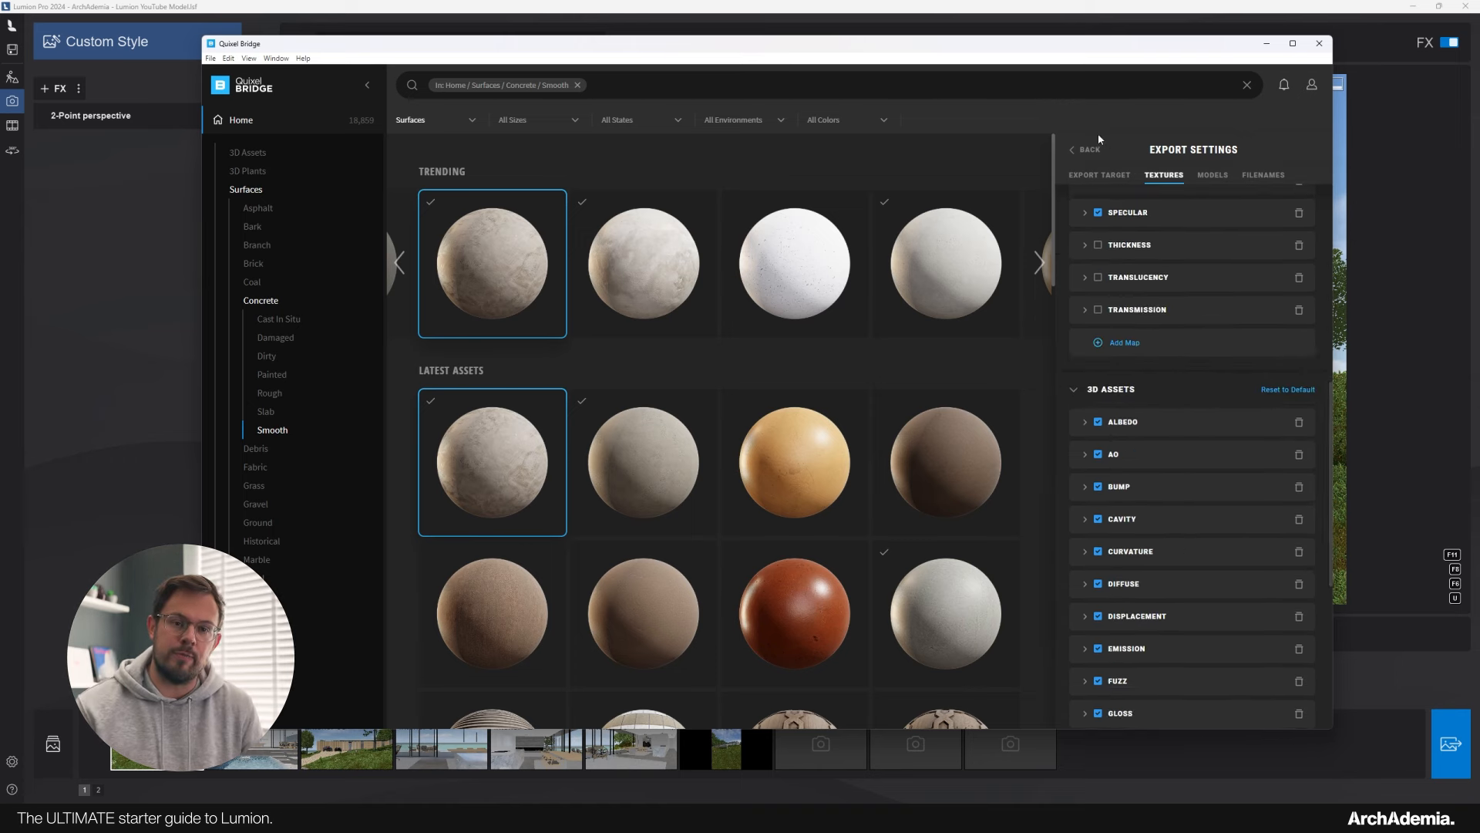
Leave the export settings and download the Dusty Concrete Floor surface at 8K resolution.
{"action": "left_click", "coordinate": [1083, 150]}
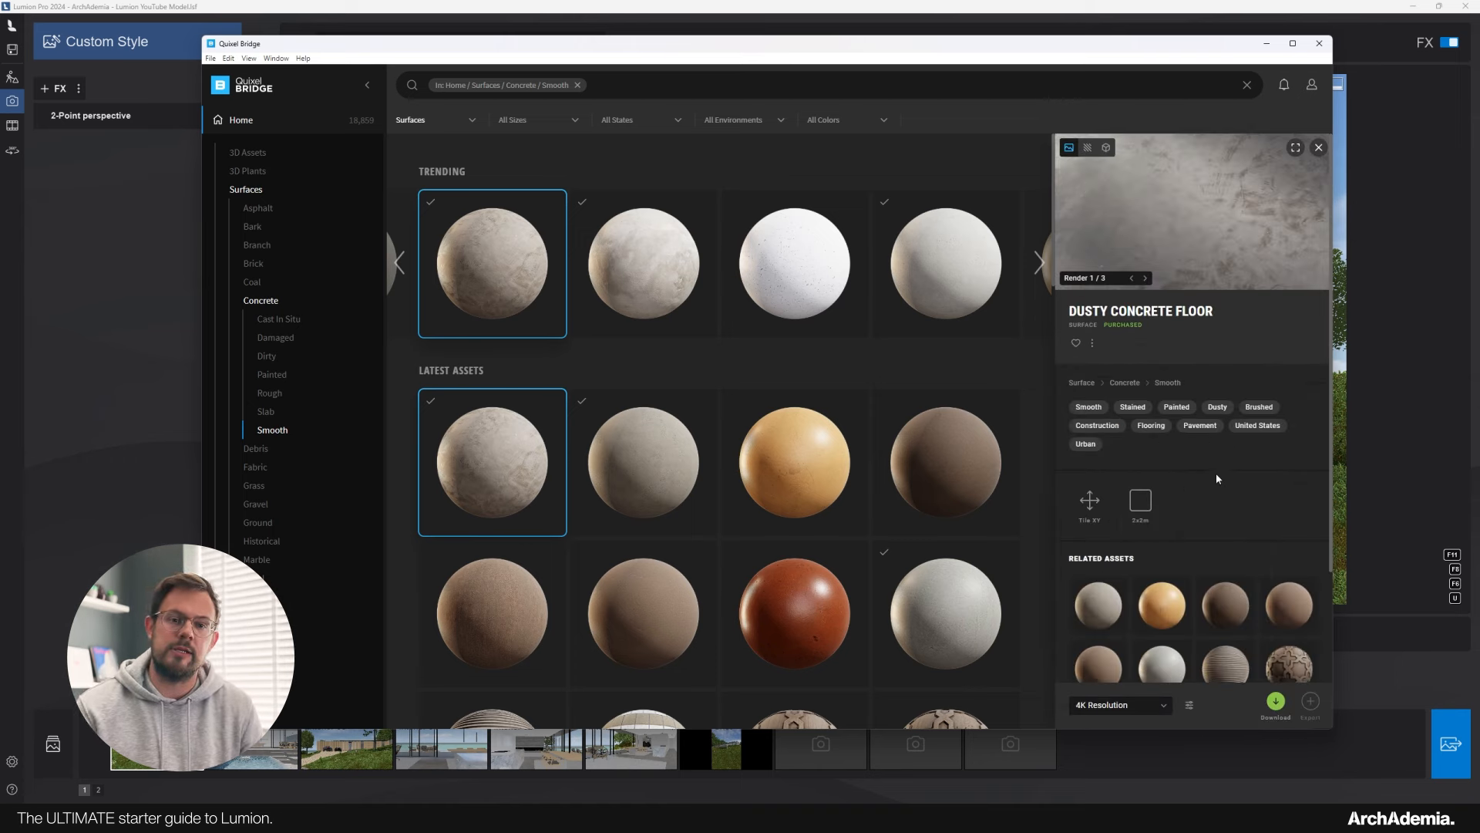
{"action": "left_click", "coordinate": [1148, 706]}
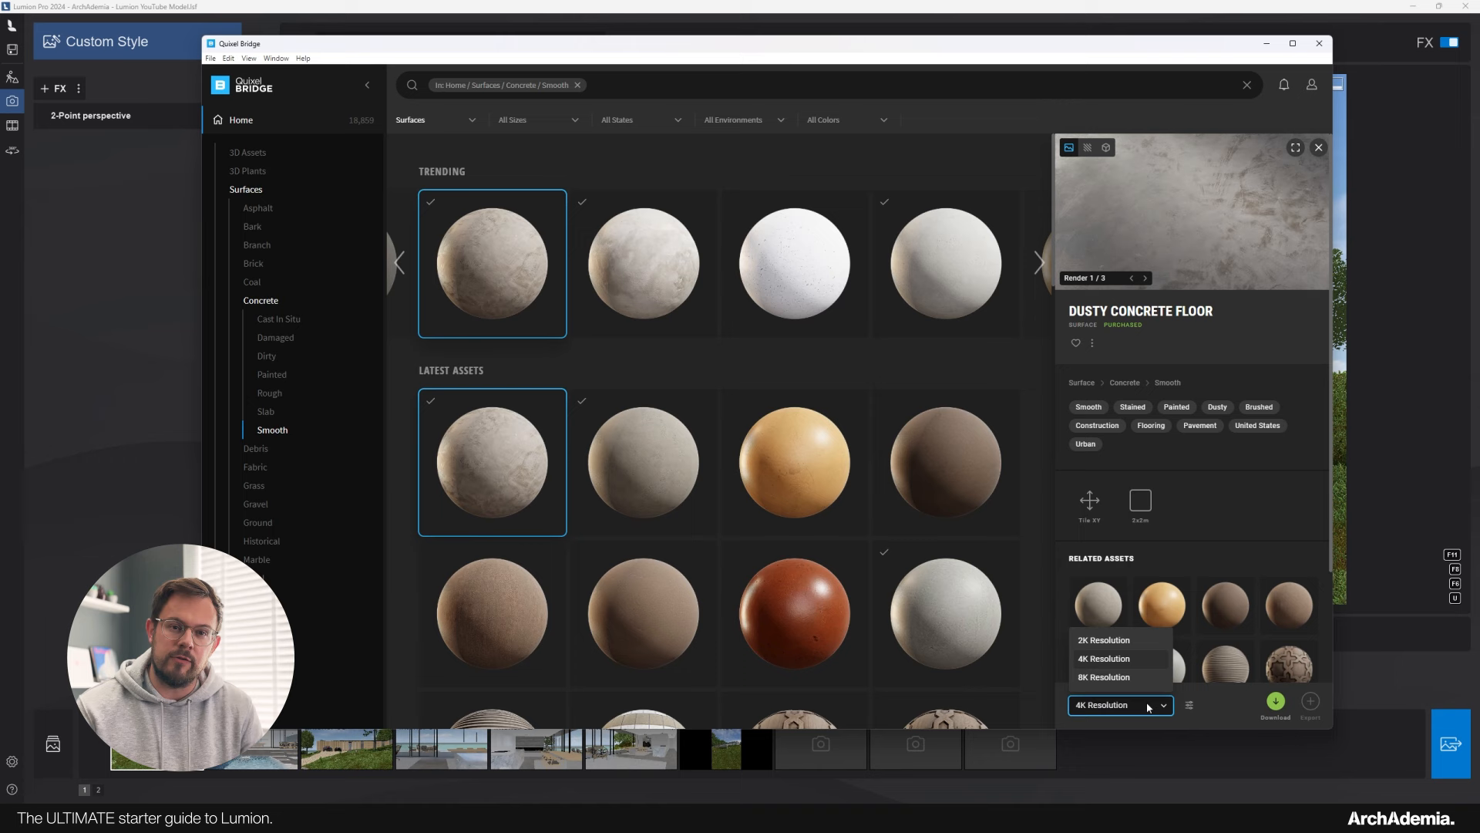
{"action": "left_click", "coordinate": [1105, 677]}
{"action": "left_click", "coordinate": [1277, 703]}
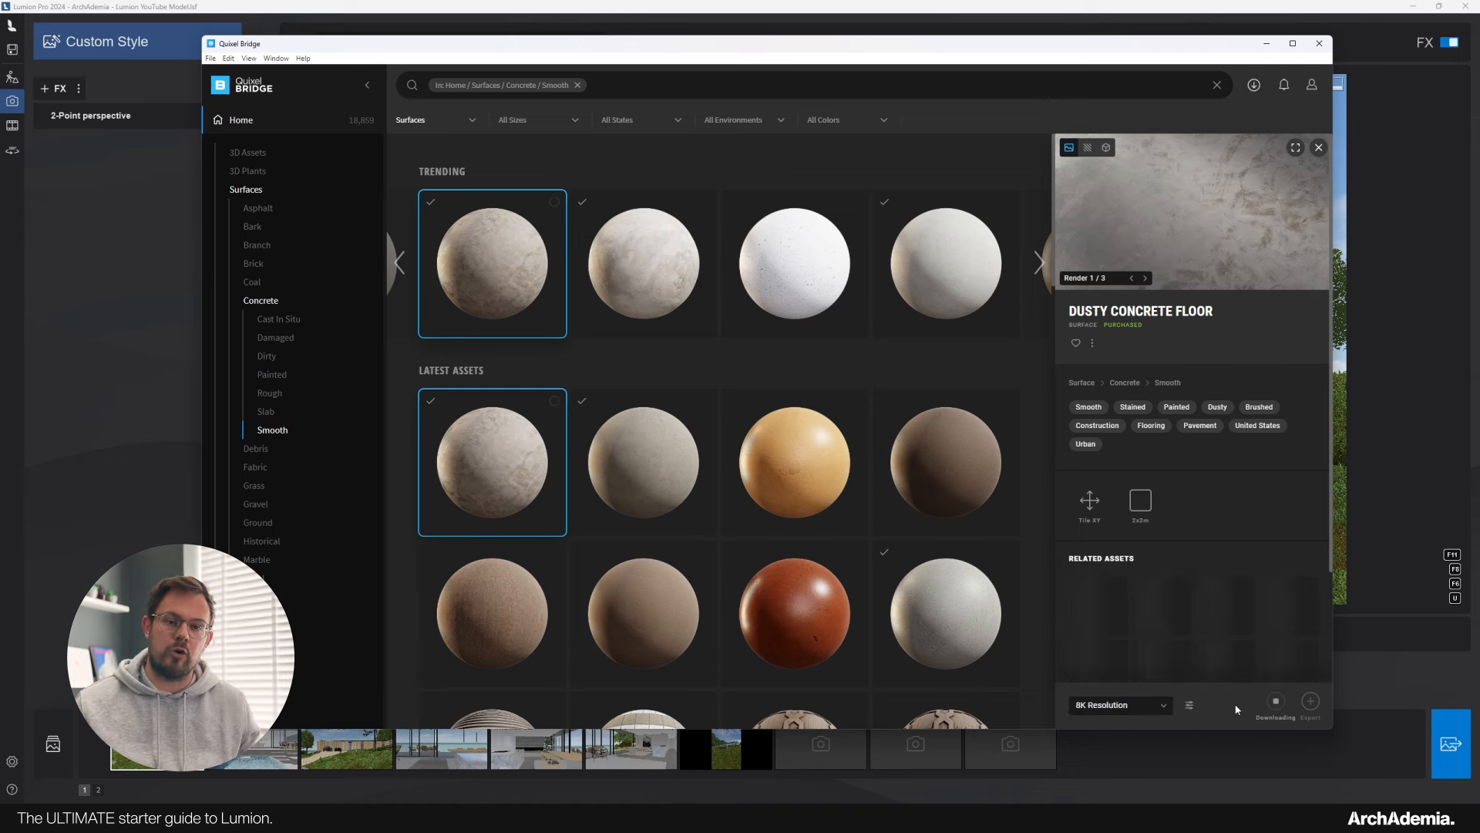
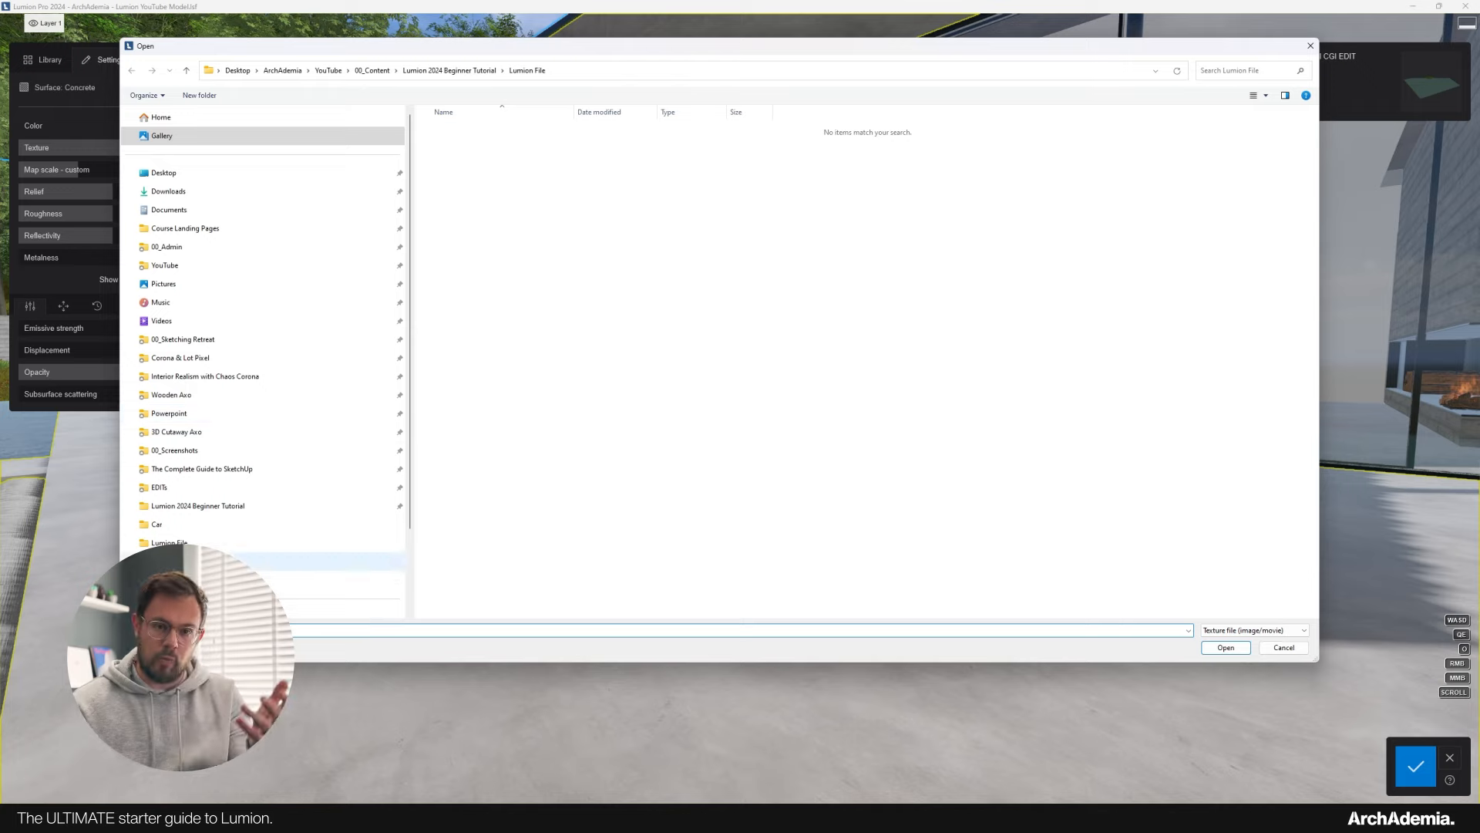
In Lumion, load the Albedo_8K image from the Megascans Dusty Concrete Floor folder as the Concrete surface's texture map.
{"action": "left_click", "coordinate": [623, 70]}
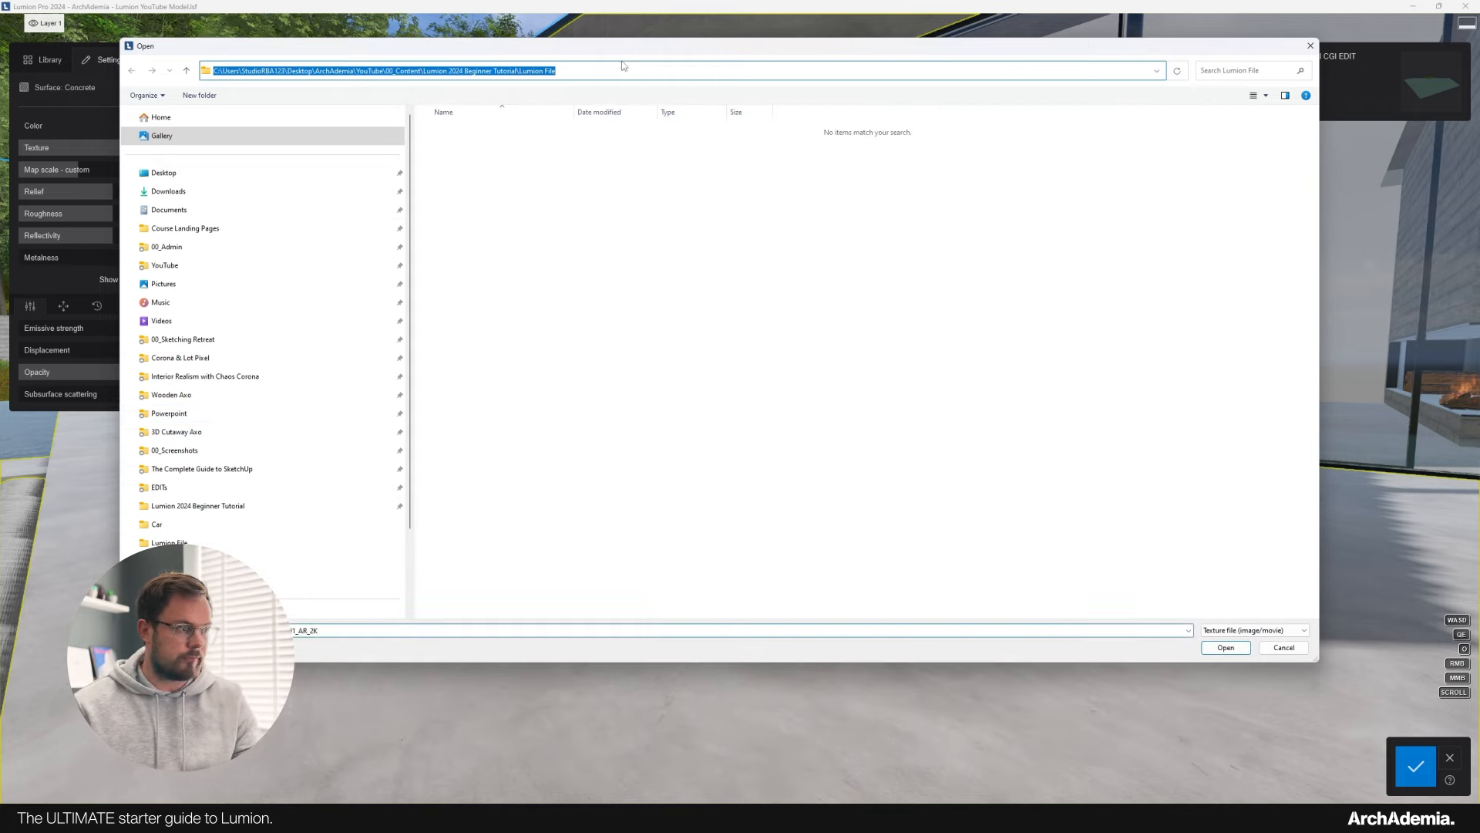
{"action": "key", "text": "Return"}
{"action": "left_click", "coordinate": [771, 313]}
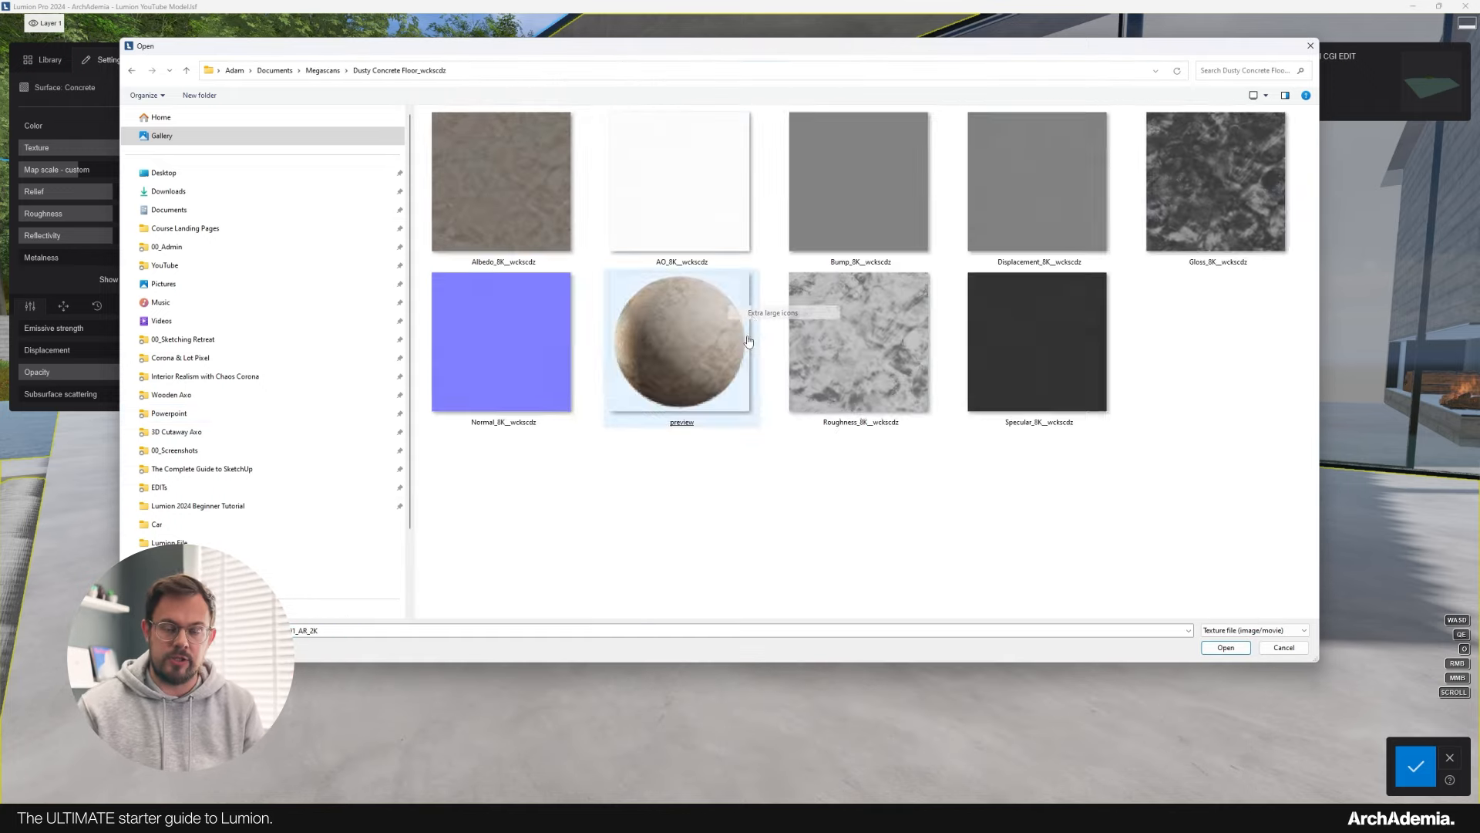
{"action": "double_click", "coordinate": [504, 214]}
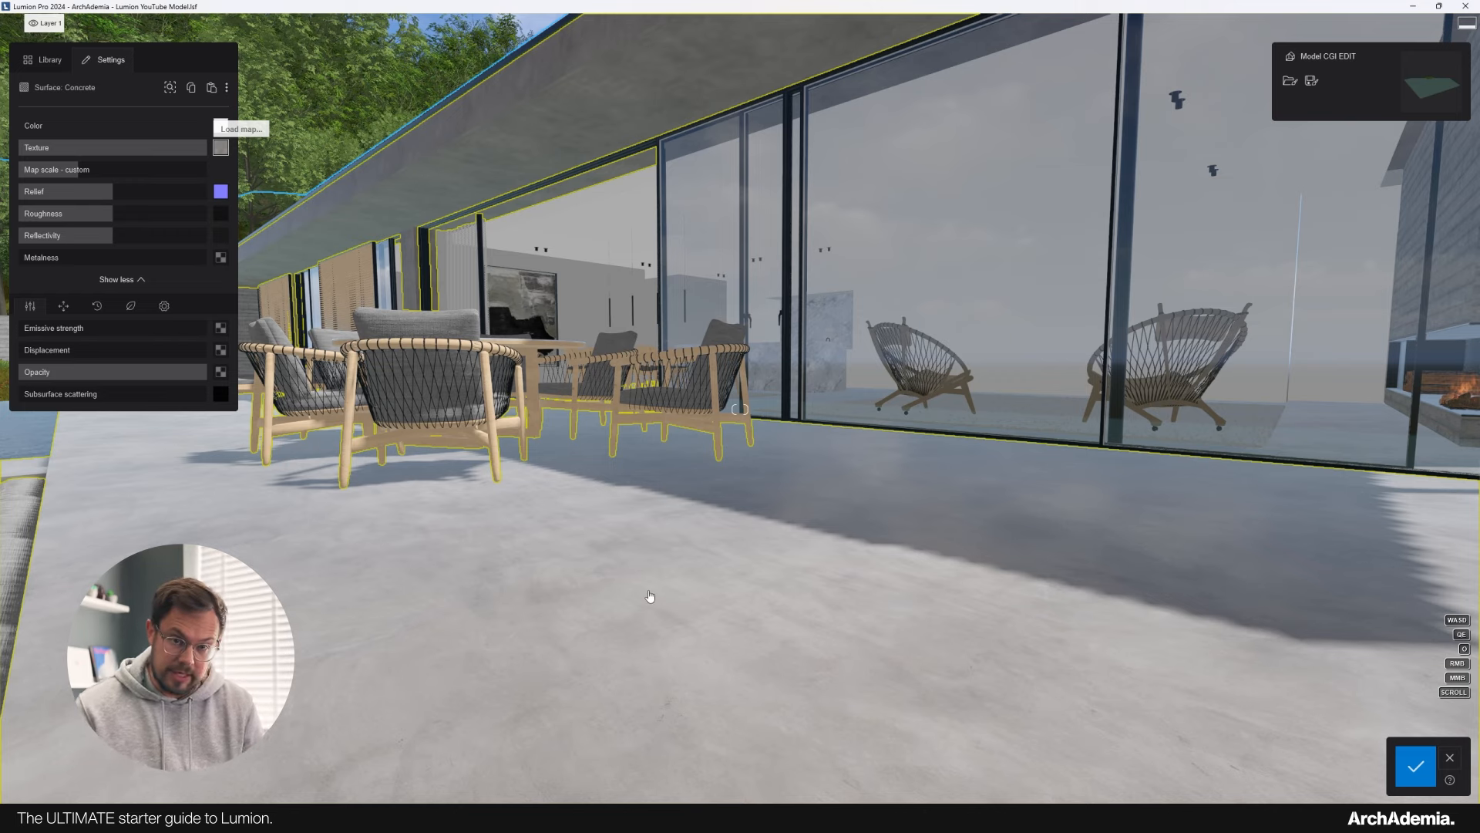
{"action": "right_click_drag", "start_coordinate": [194, 194], "coordinate": [168, 270]}
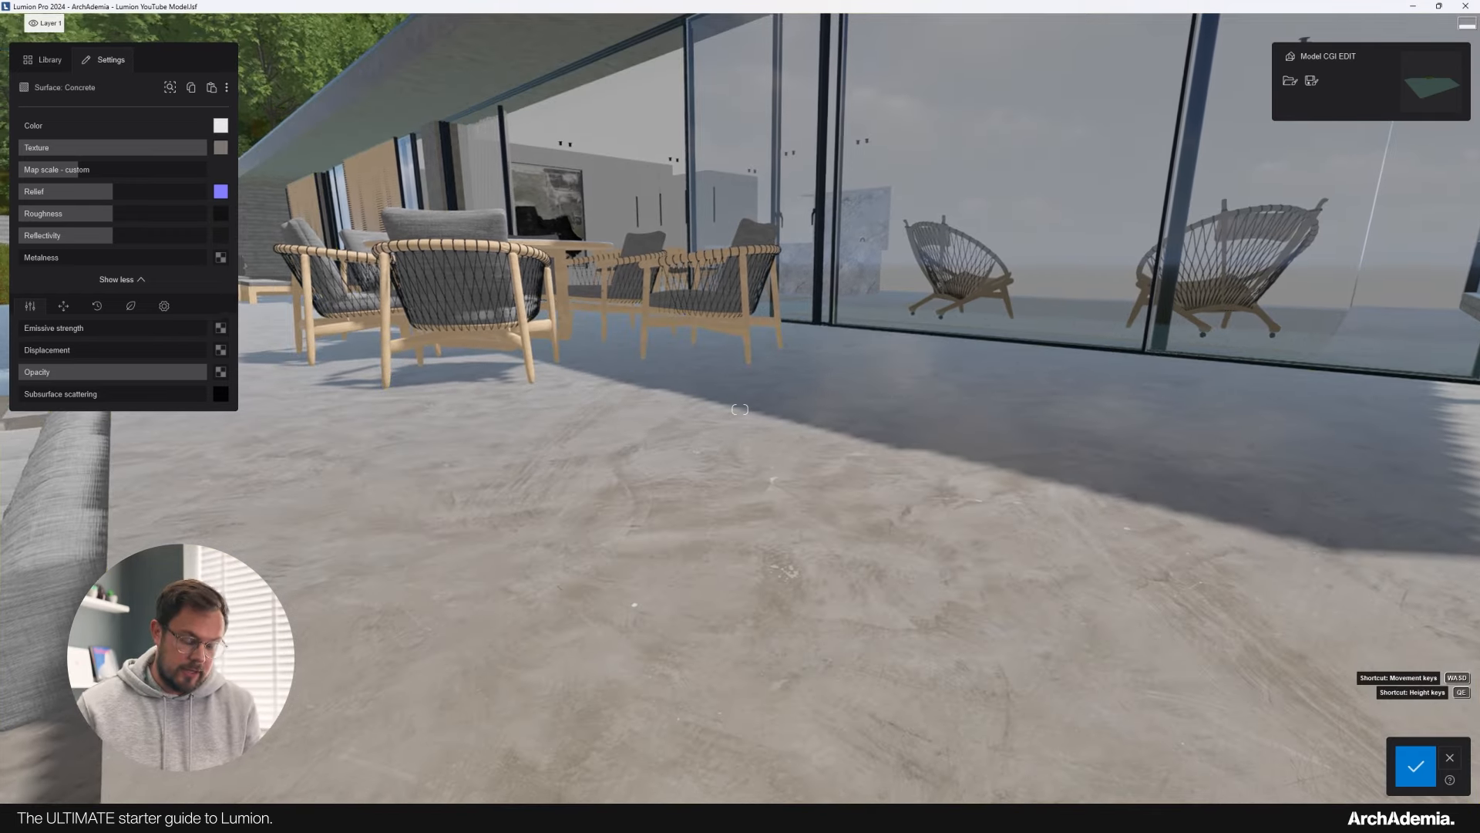
Load the Normal_8K image as the Concrete surface's relief map and the Roughness_8K image as its roughness map.
{"action": "left_click", "coordinate": [222, 190]}
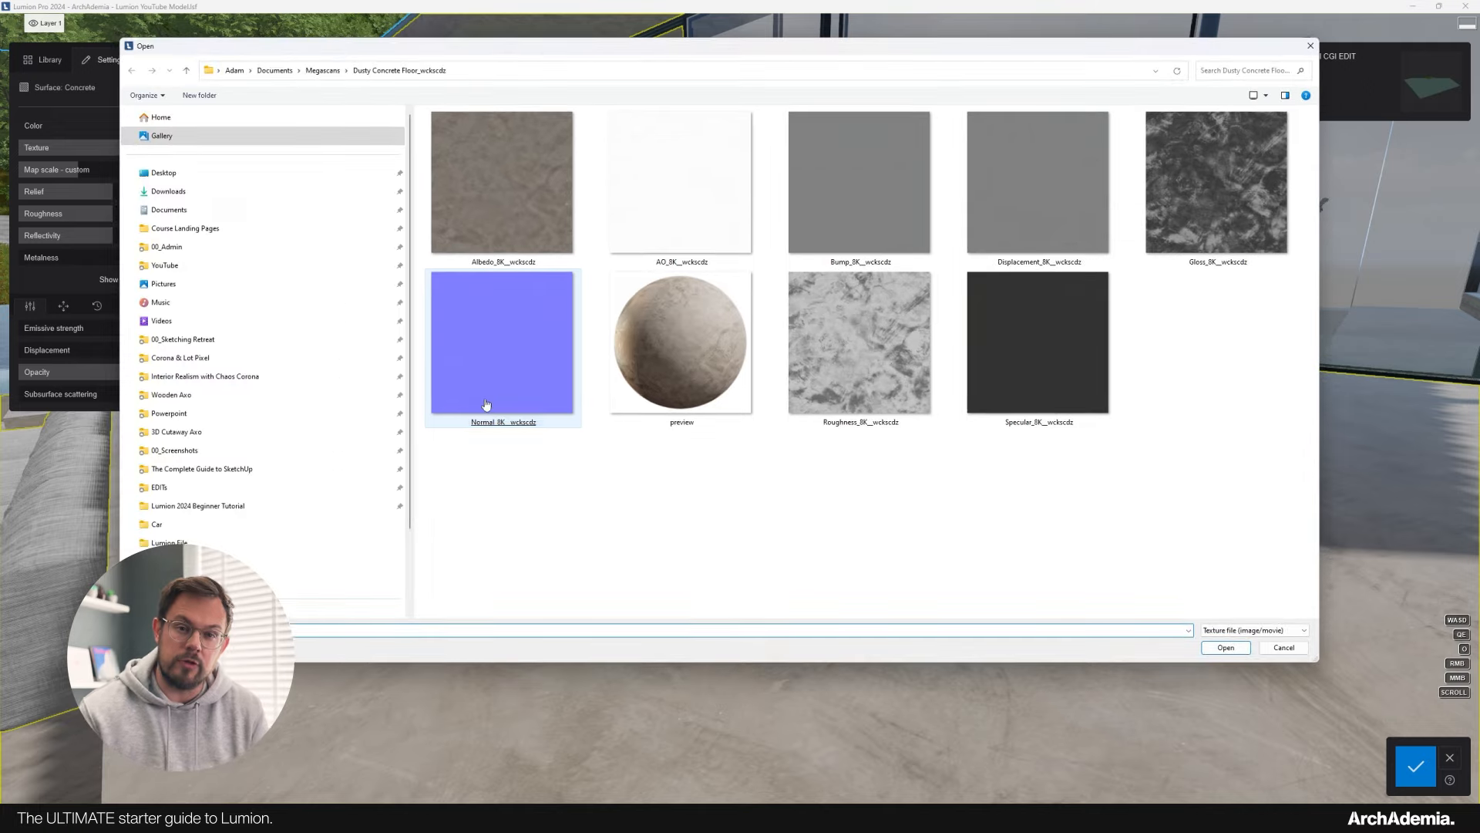
{"action": "double_click", "coordinate": [488, 397]}
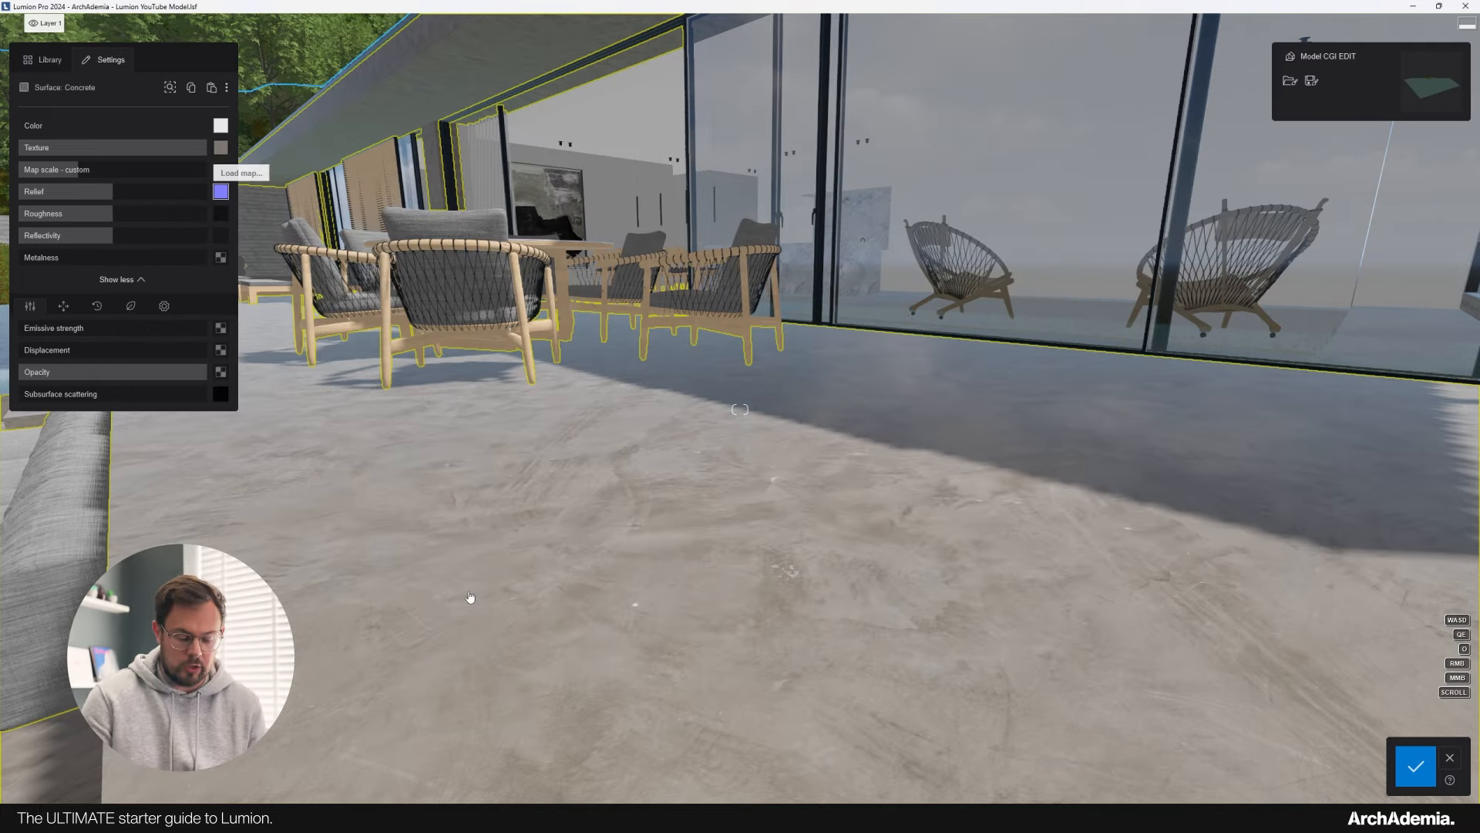
{"action": "left_click", "coordinate": [222, 191]}
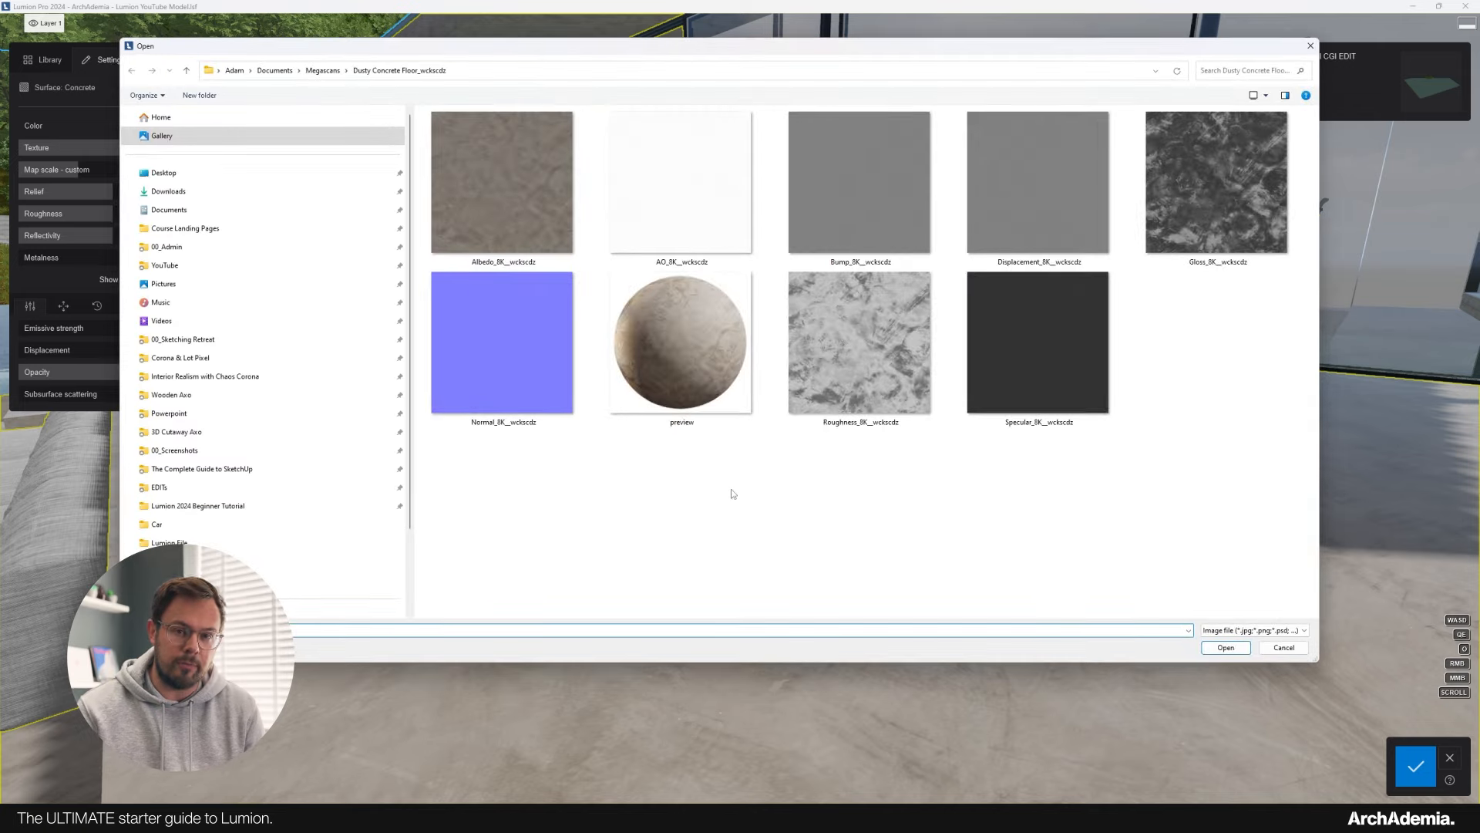
{"action": "double_click", "coordinate": [843, 366]}
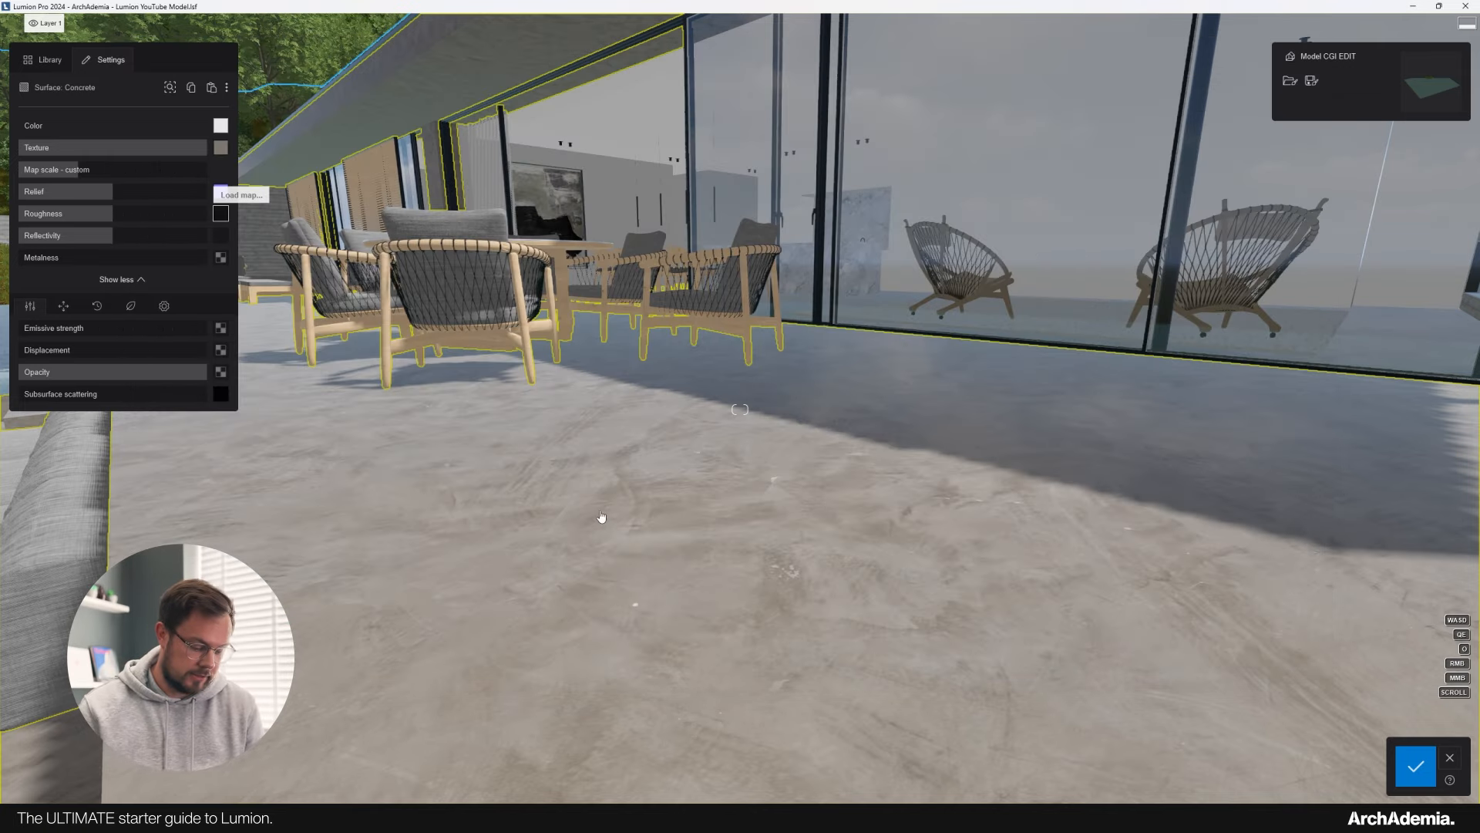
{"action": "left_click", "coordinate": [542, 512]}
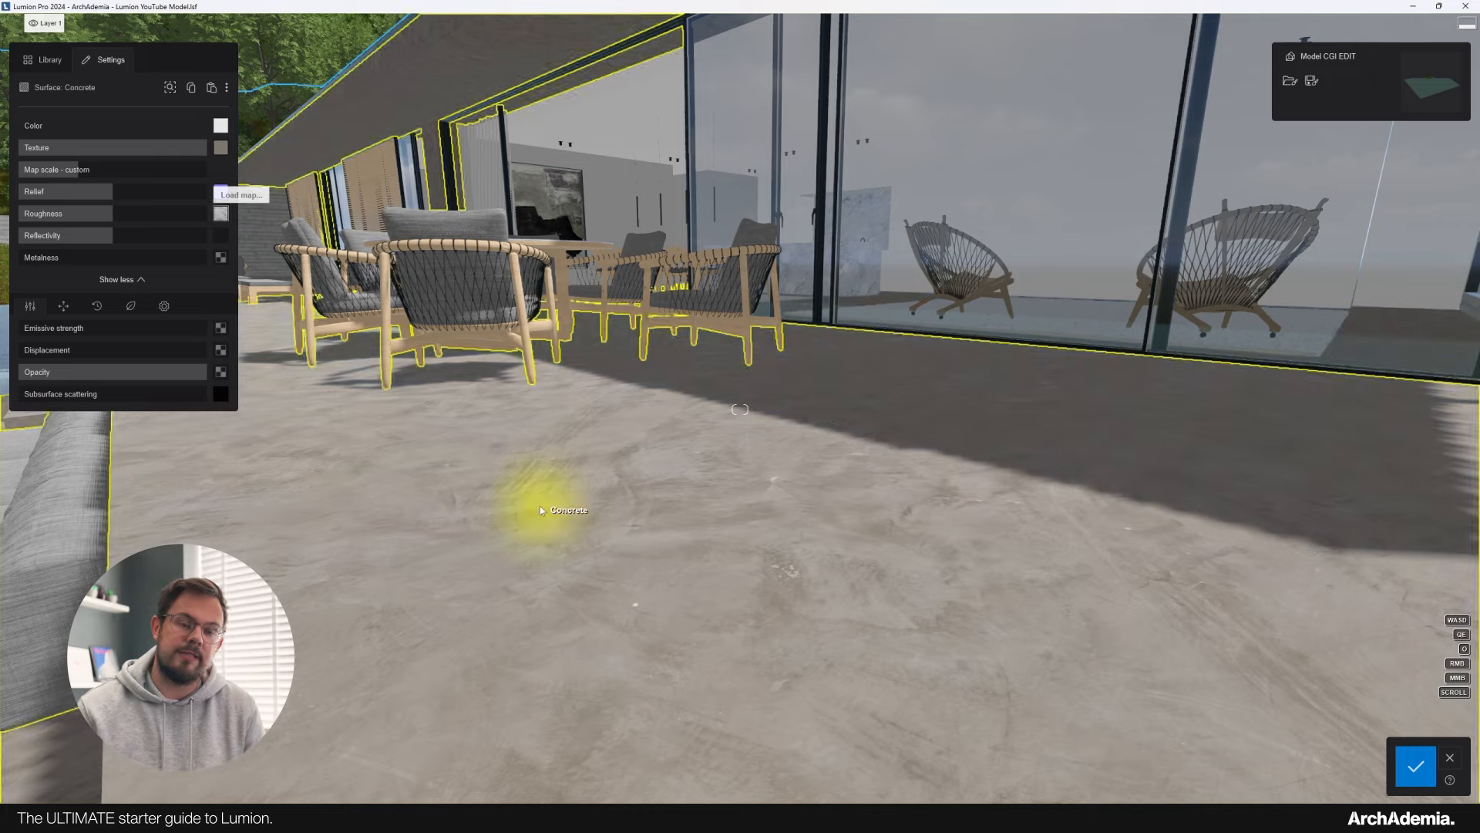
Check the extra map options for the Concrete surface's roughness and relief, including inverting the normal map.
{"action": "left_click", "coordinate": [234, 216]}
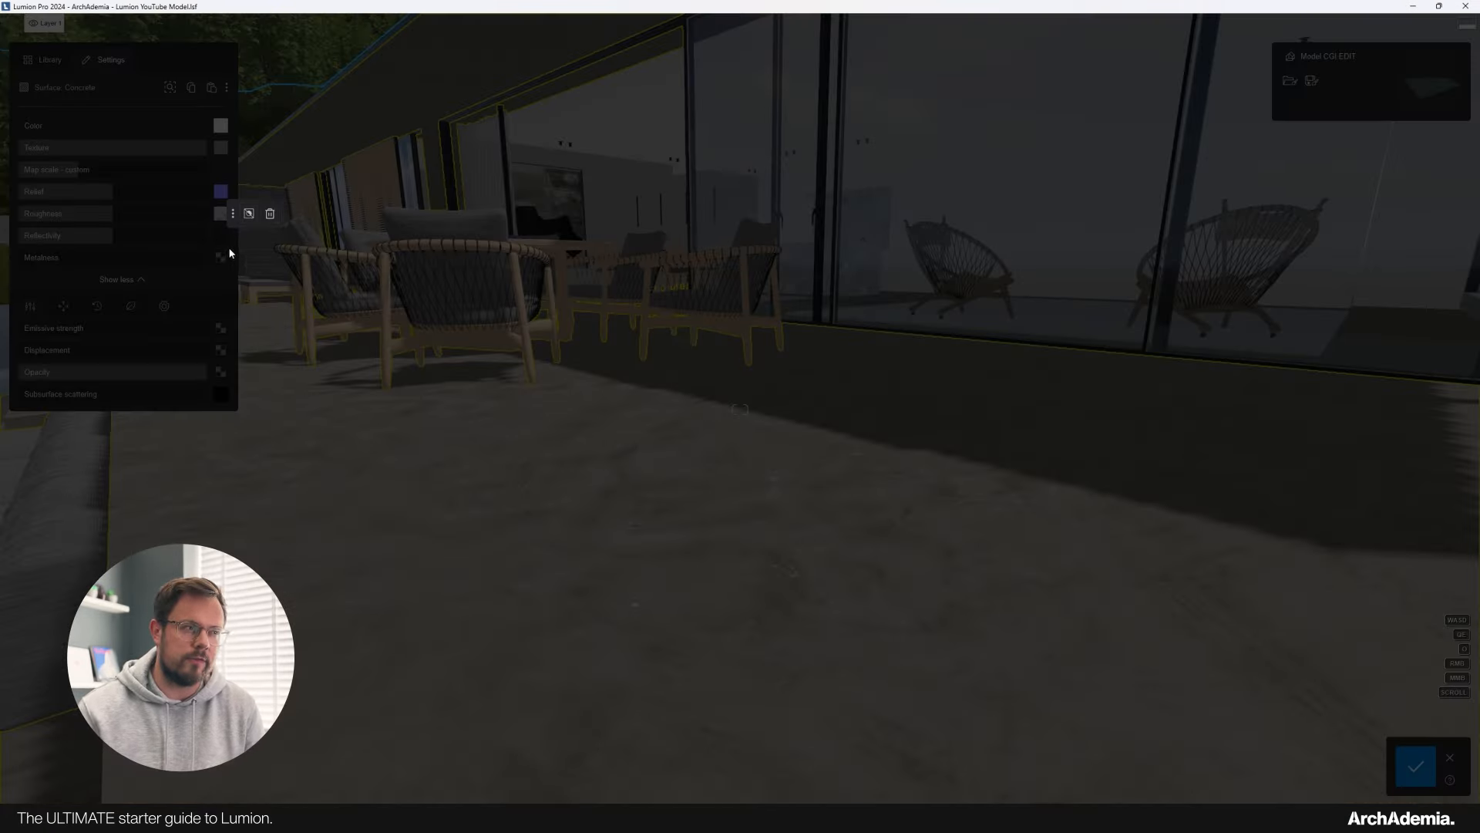
{"action": "left_click", "coordinate": [148, 62]}
{"action": "left_click", "coordinate": [233, 194]}
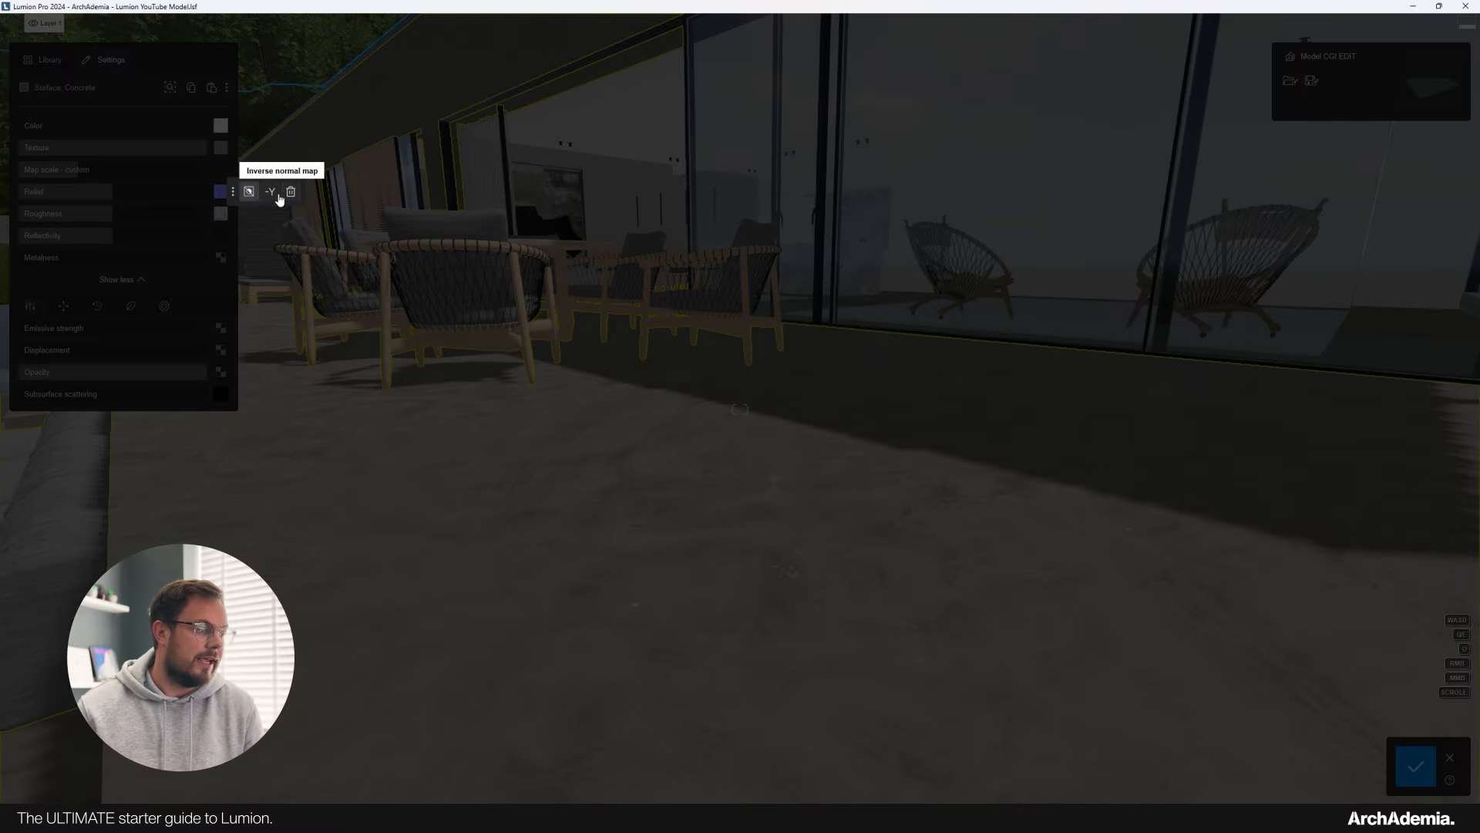
{"action": "left_click", "coordinate": [154, 59]}
Load the Specular_8K image as the Concrete surface's reflectivity map and the Displacement_8K image as its displacement map.
{"action": "left_click", "coordinate": [220, 237]}
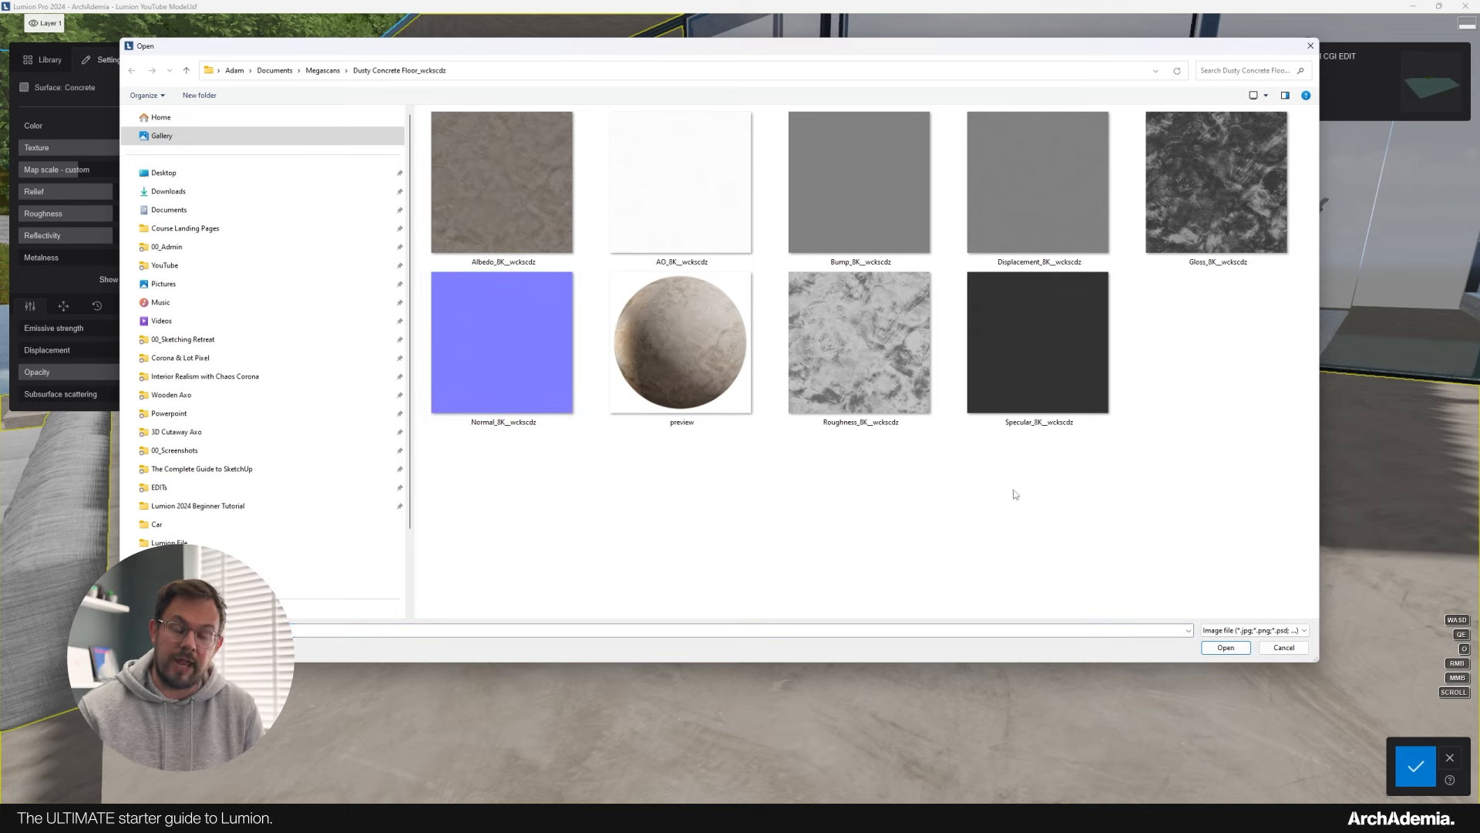
{"action": "double_click", "coordinate": [1013, 358]}
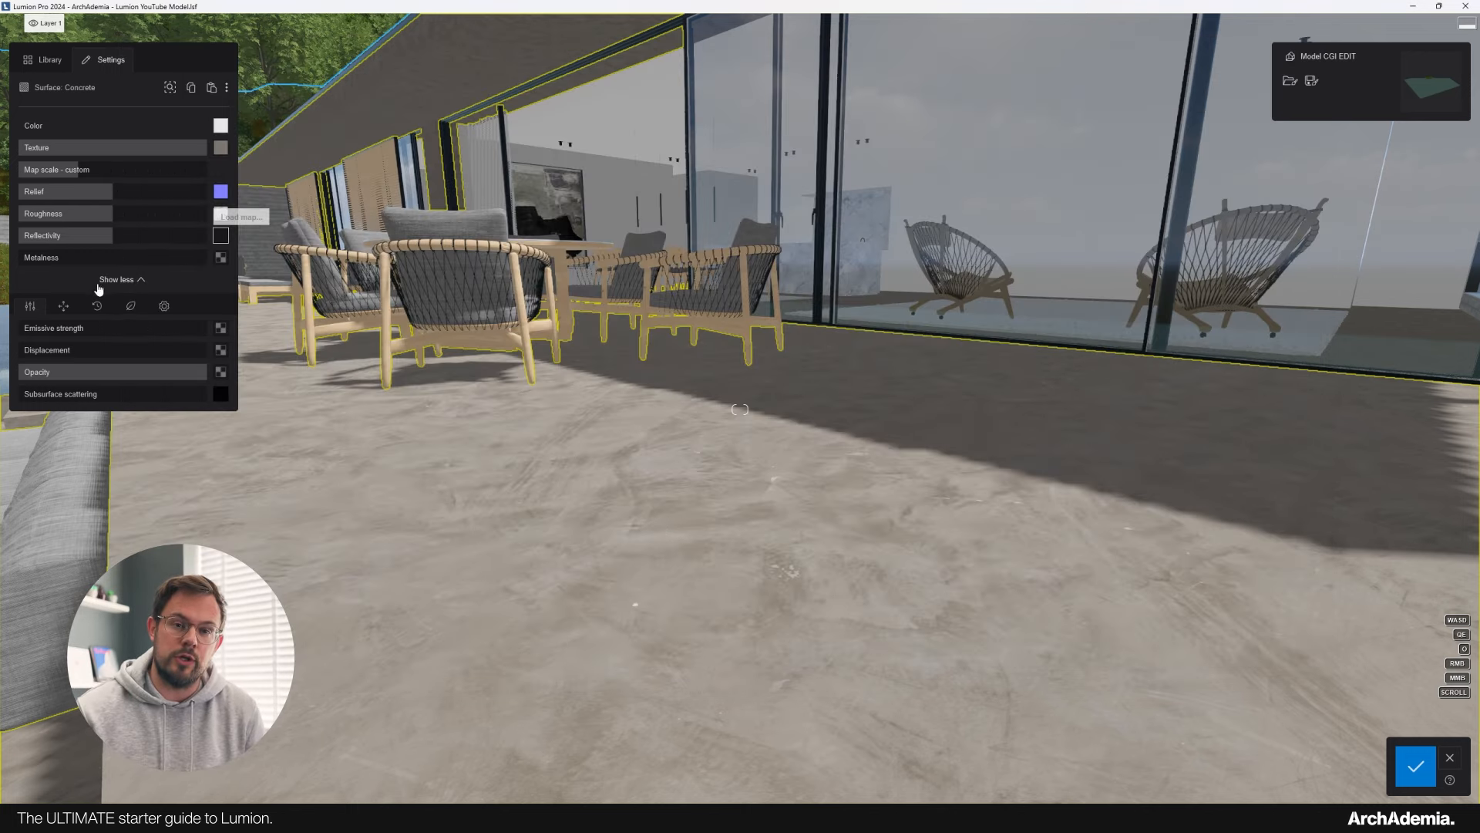
{"action": "left_click", "coordinate": [221, 214]}
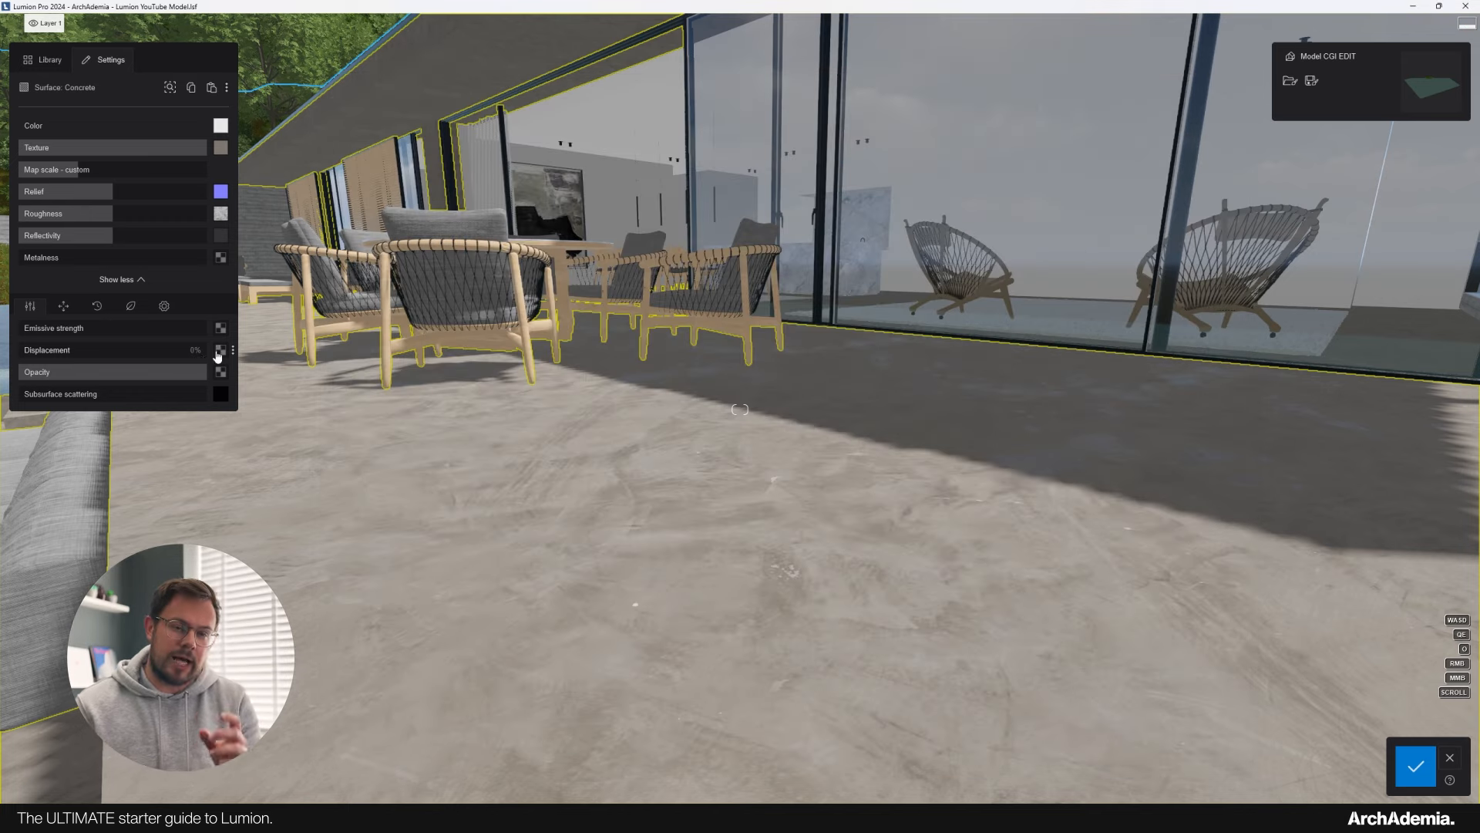
{"action": "left_click", "coordinate": [219, 352]}
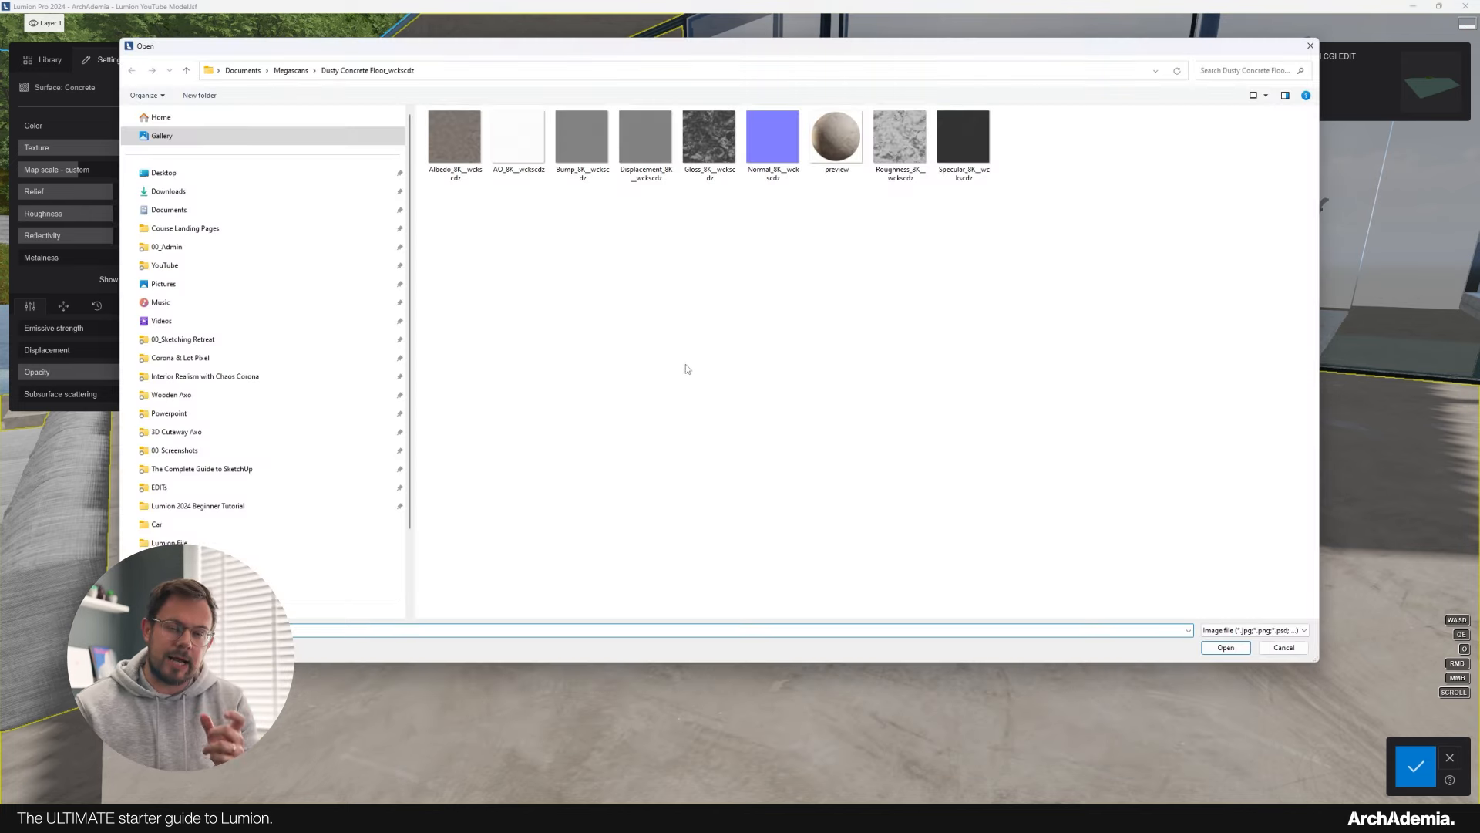
{"action": "double_click", "coordinate": [647, 149]}
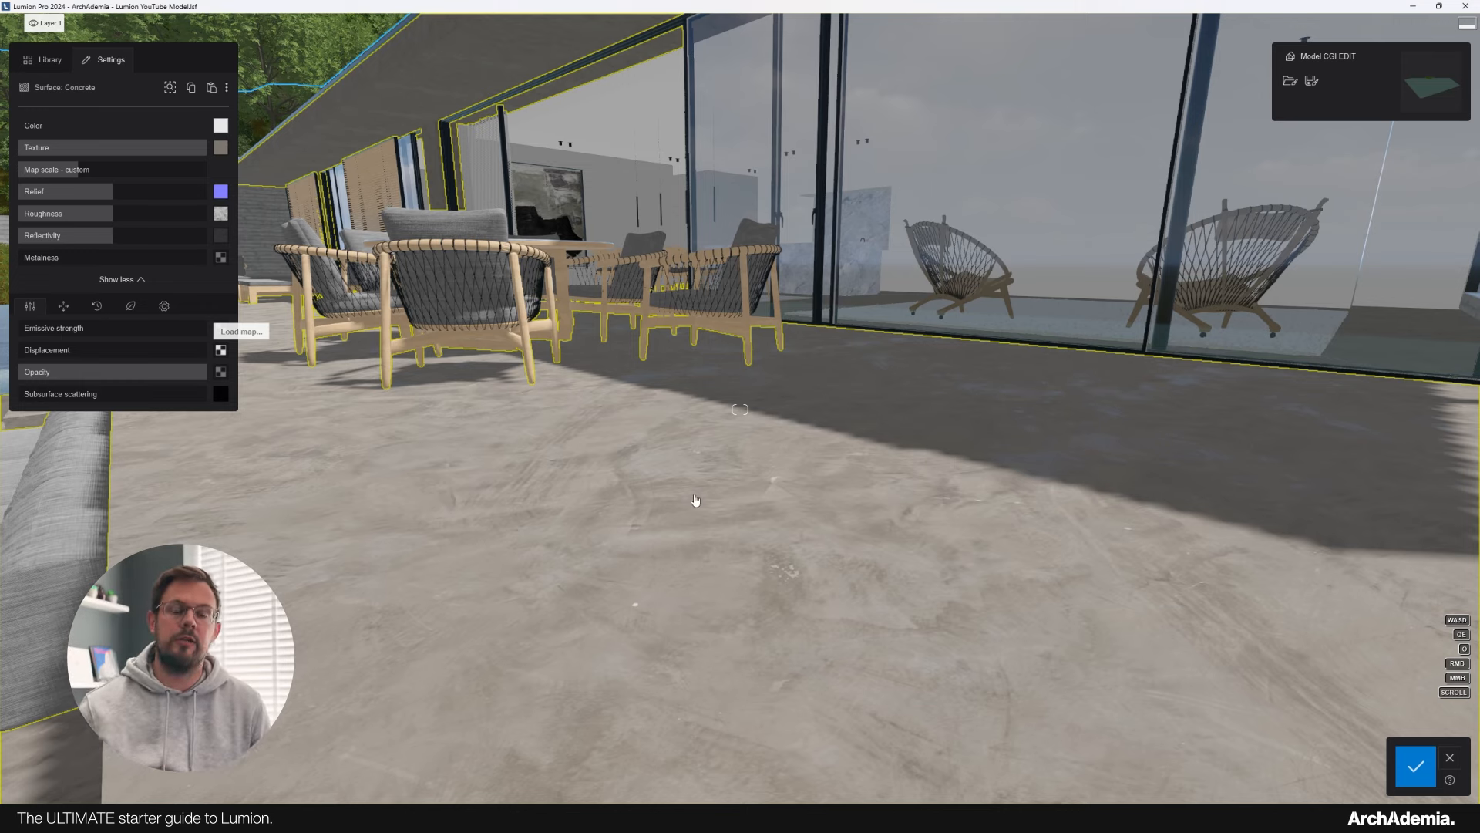
Lower the Concrete surface's roughness, raise its reflectivity, add slight displacement, and inspect the finish across the terrace.
{"action": "right_click_drag", "start_coordinate": [678, 490], "coordinate": [788, 421]}
{"action": "key", "text": "w"}
{"action": "left_click", "coordinate": [713, 421]}
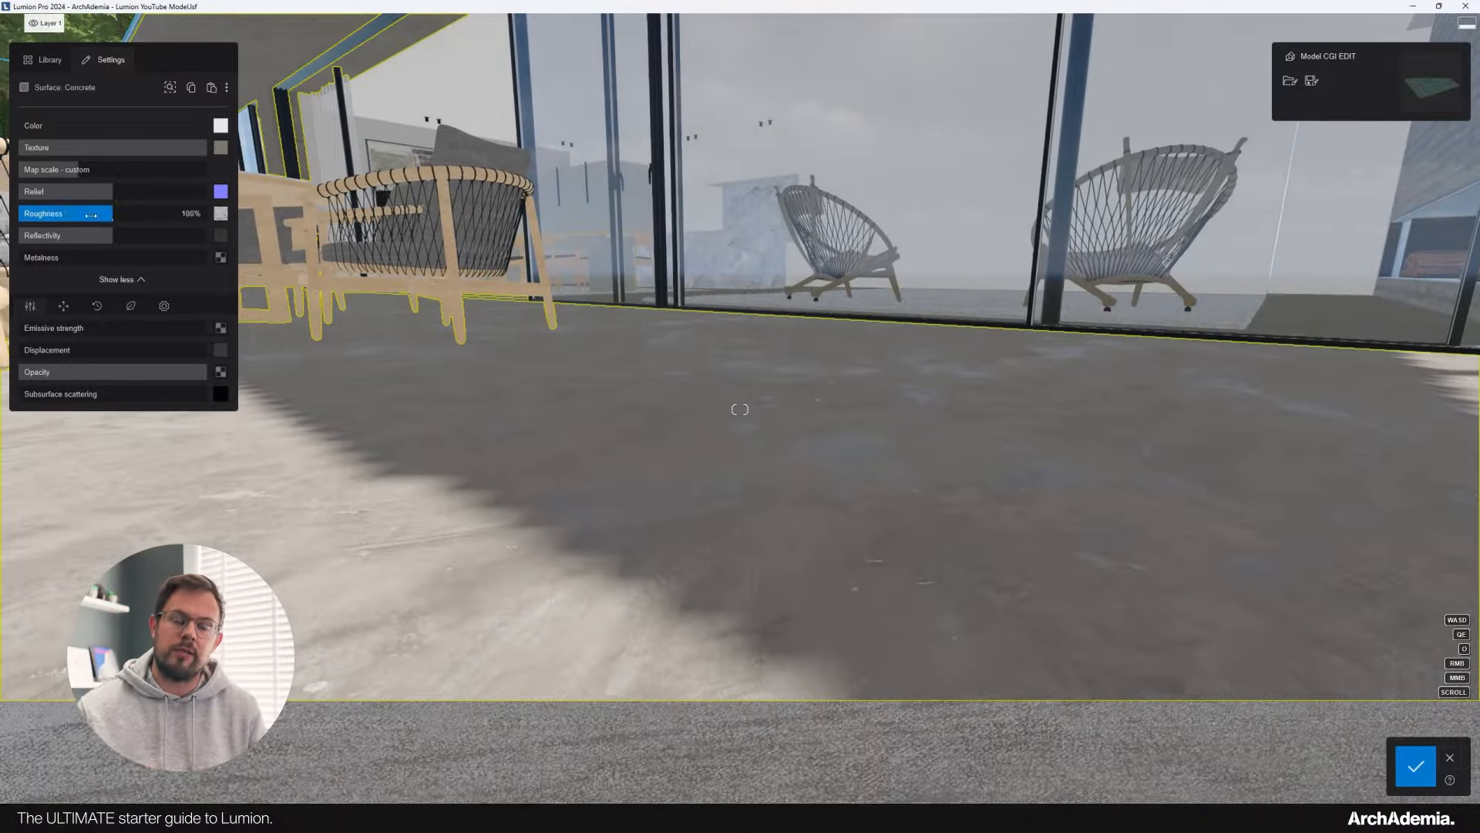
{"action": "left_click_drag", "start_coordinate": [91, 215], "coordinate": [179, 239]}
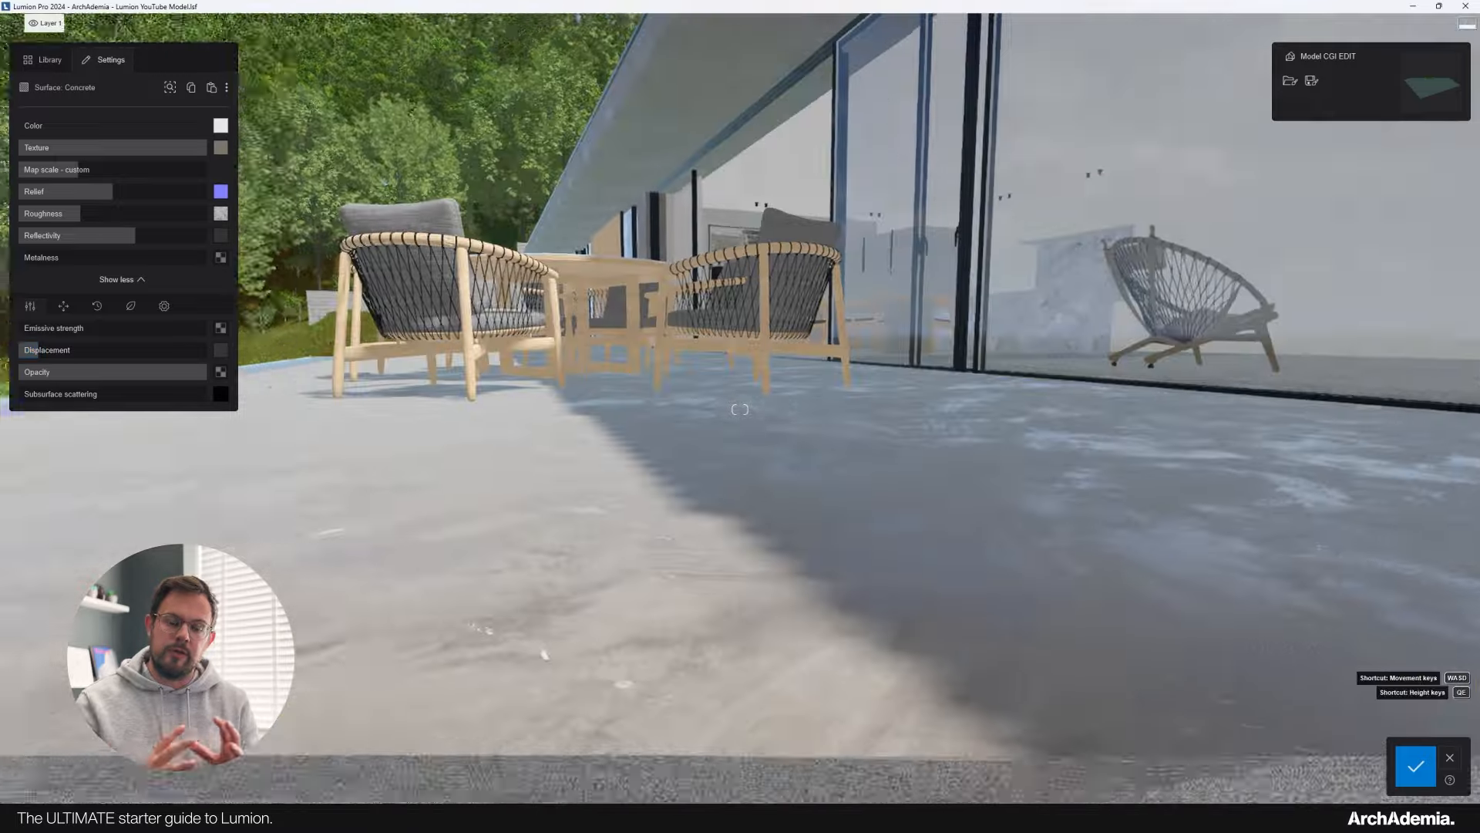
{"action": "key", "text": "w"}
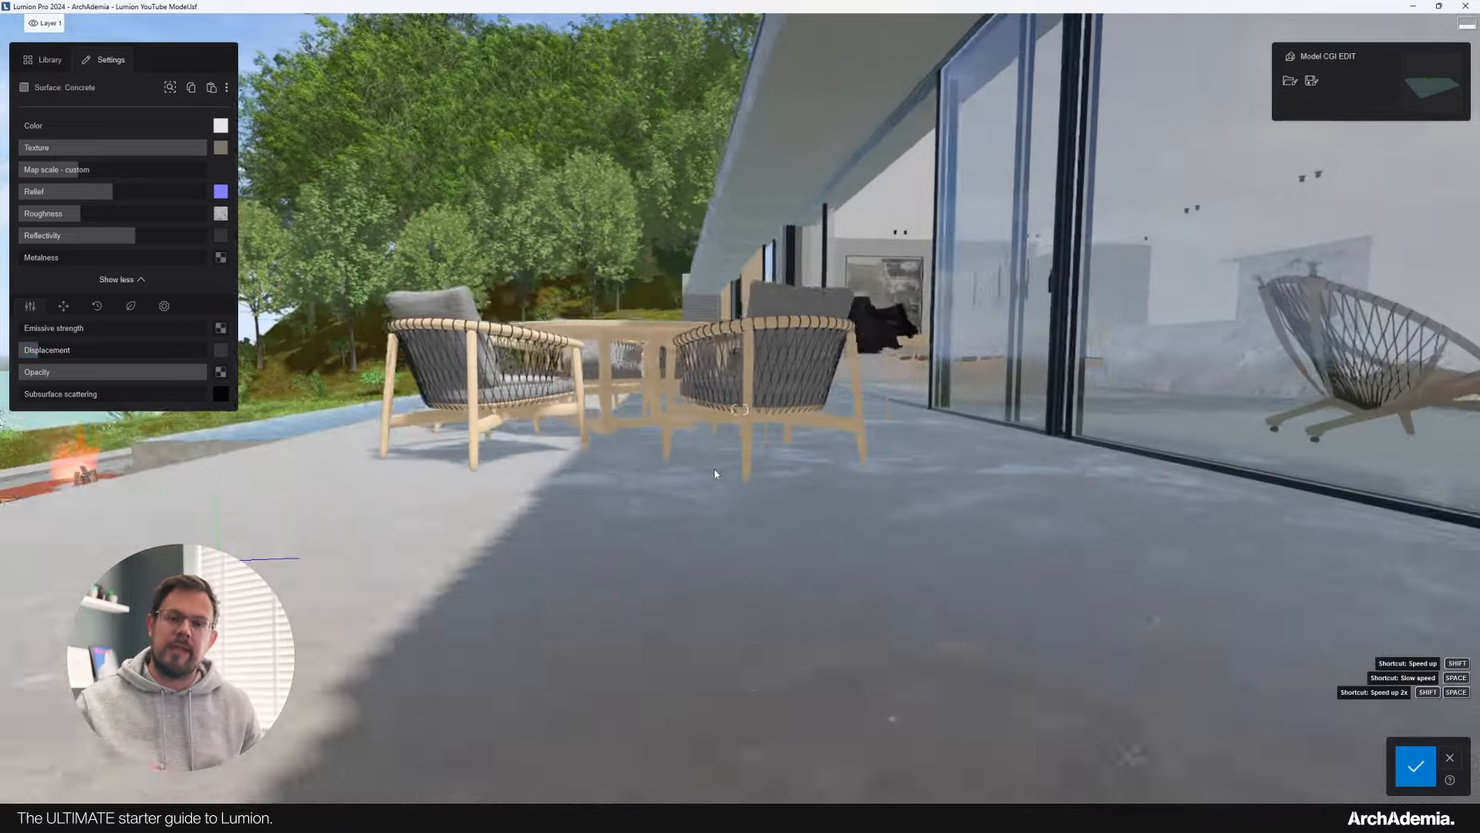
{"action": "key", "text": "s"}
{"action": "right_click_drag", "start_coordinate": [714, 471], "coordinate": [573, 532]}
{"action": "key", "text": "a"}
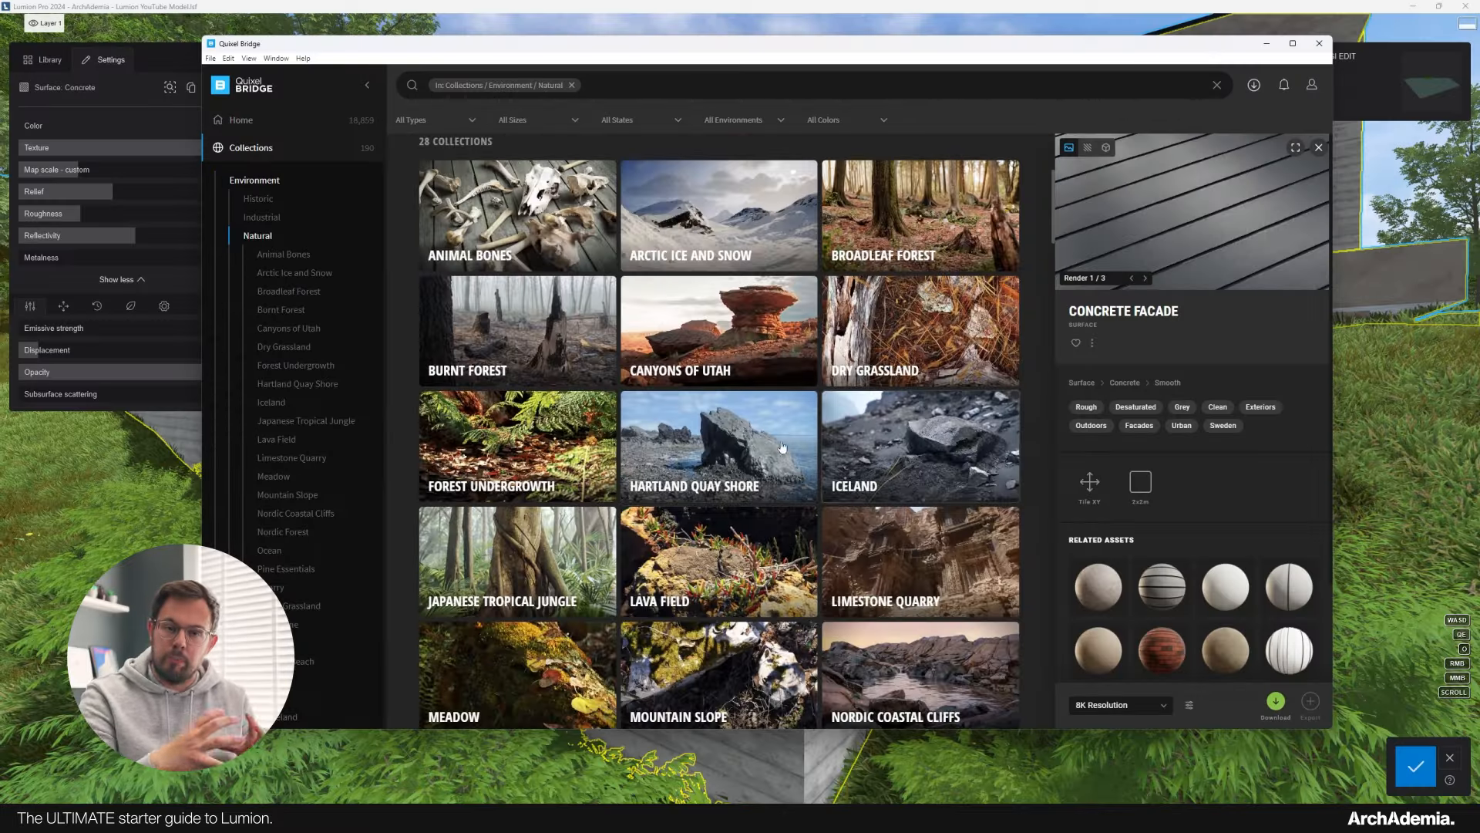
In Quixel Bridge, open the natural Tundra collection and browse its plants and rocks, previewing the Tundra Mossy Boulder.
{"action": "scroll", "coordinate": [782, 448], "scroll_direction": "down", "scroll_amount": 5}
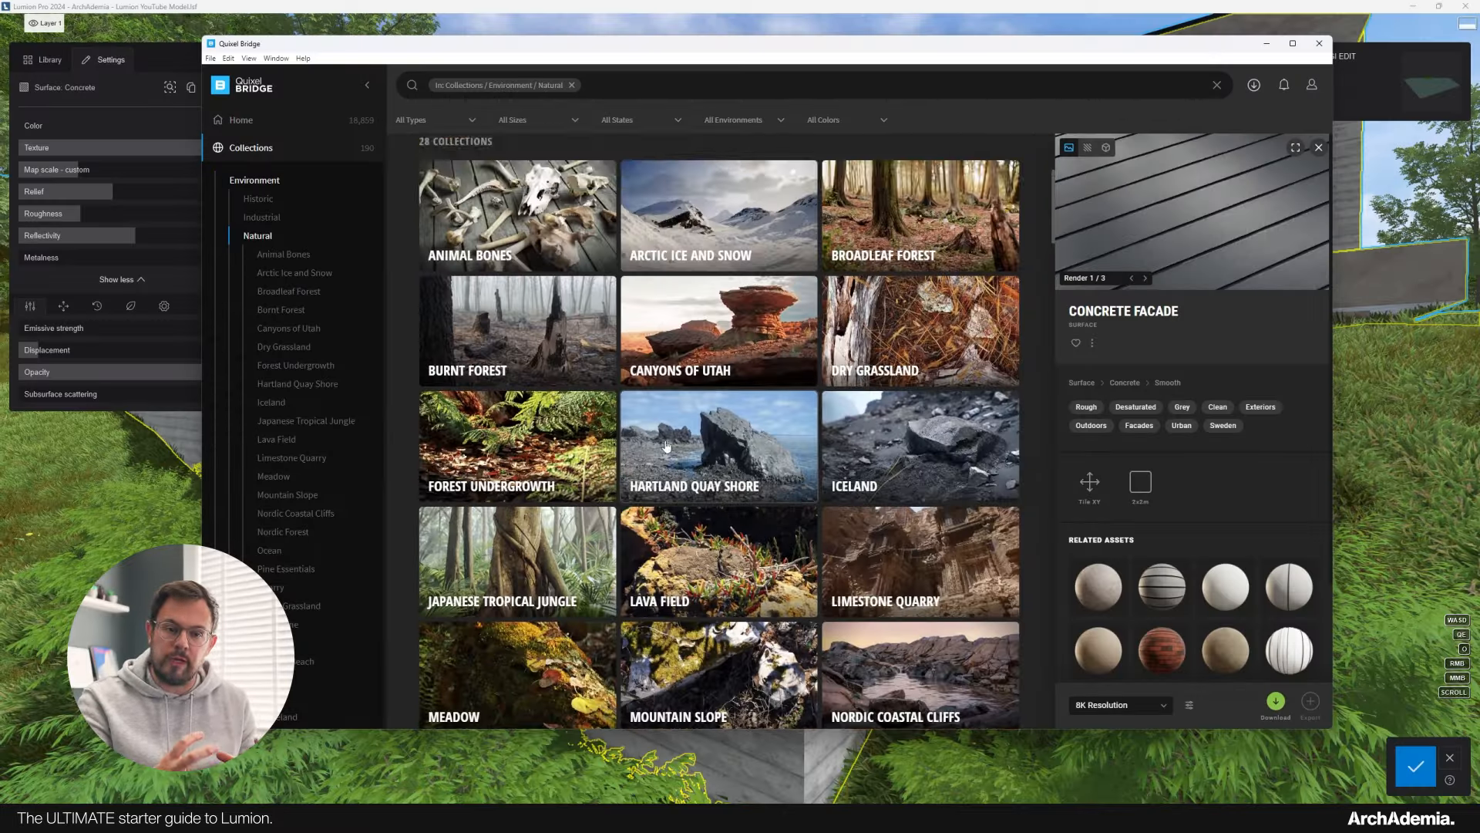
{"action": "left_click", "coordinate": [903, 395]}
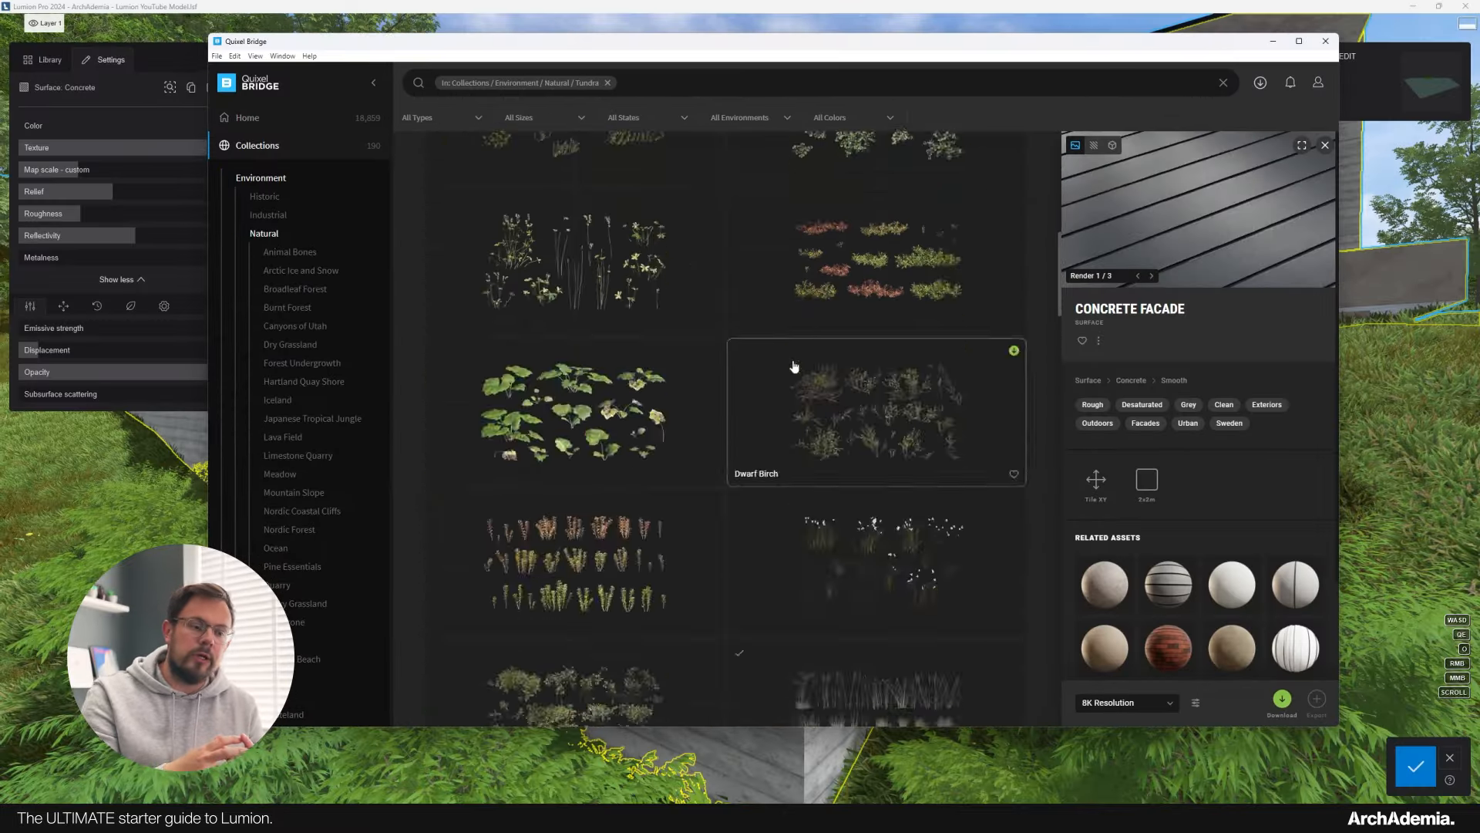
{"action": "scroll", "coordinate": [794, 371], "scroll_direction": "down", "scroll_amount": 15}
{"action": "scroll", "coordinate": [903, 320], "scroll_direction": "down", "scroll_amount": 10}
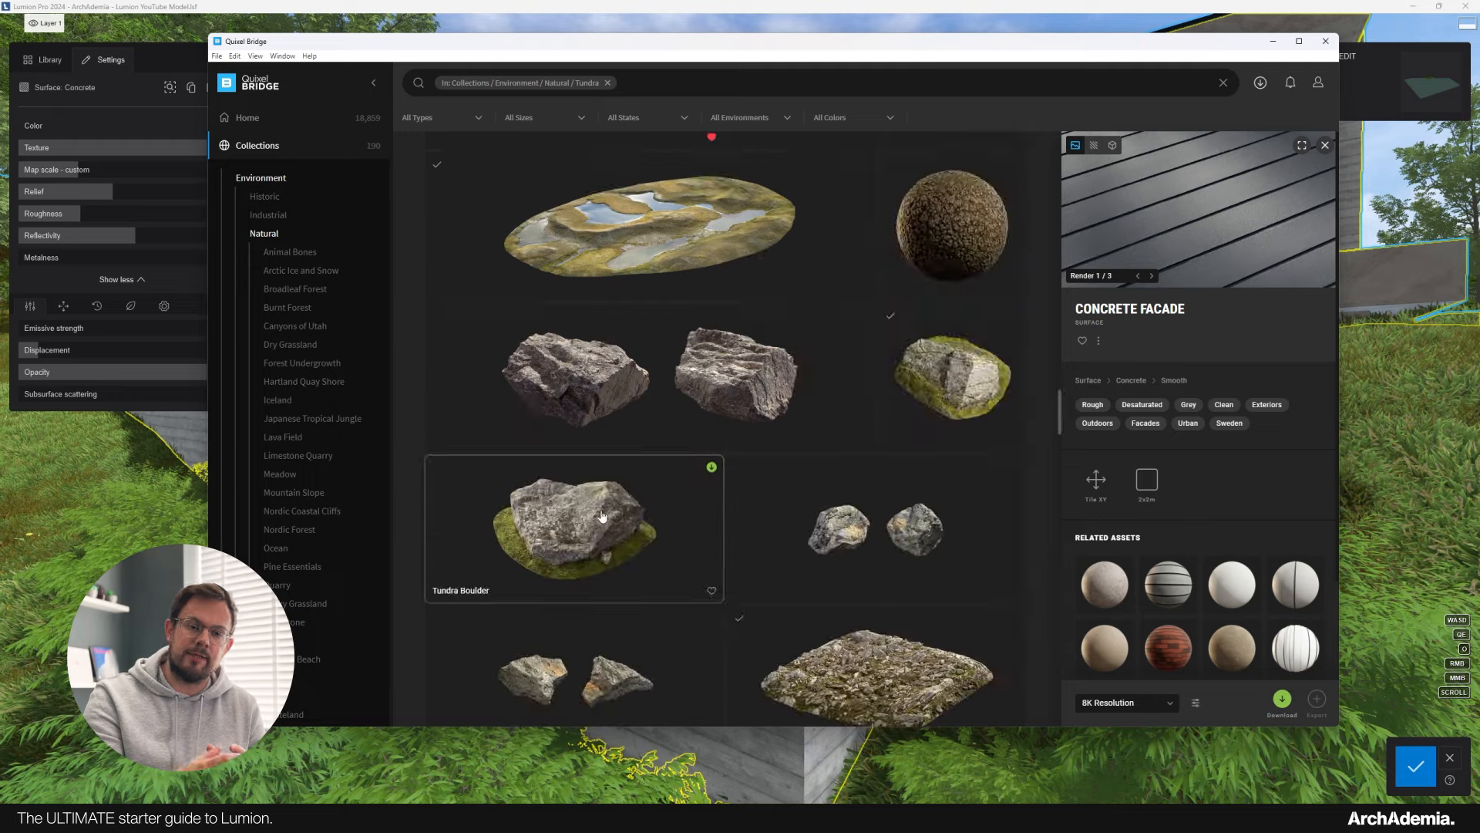
{"action": "scroll", "coordinate": [598, 436], "scroll_direction": "up", "scroll_amount": 1}
{"action": "left_click", "coordinate": [587, 301]}
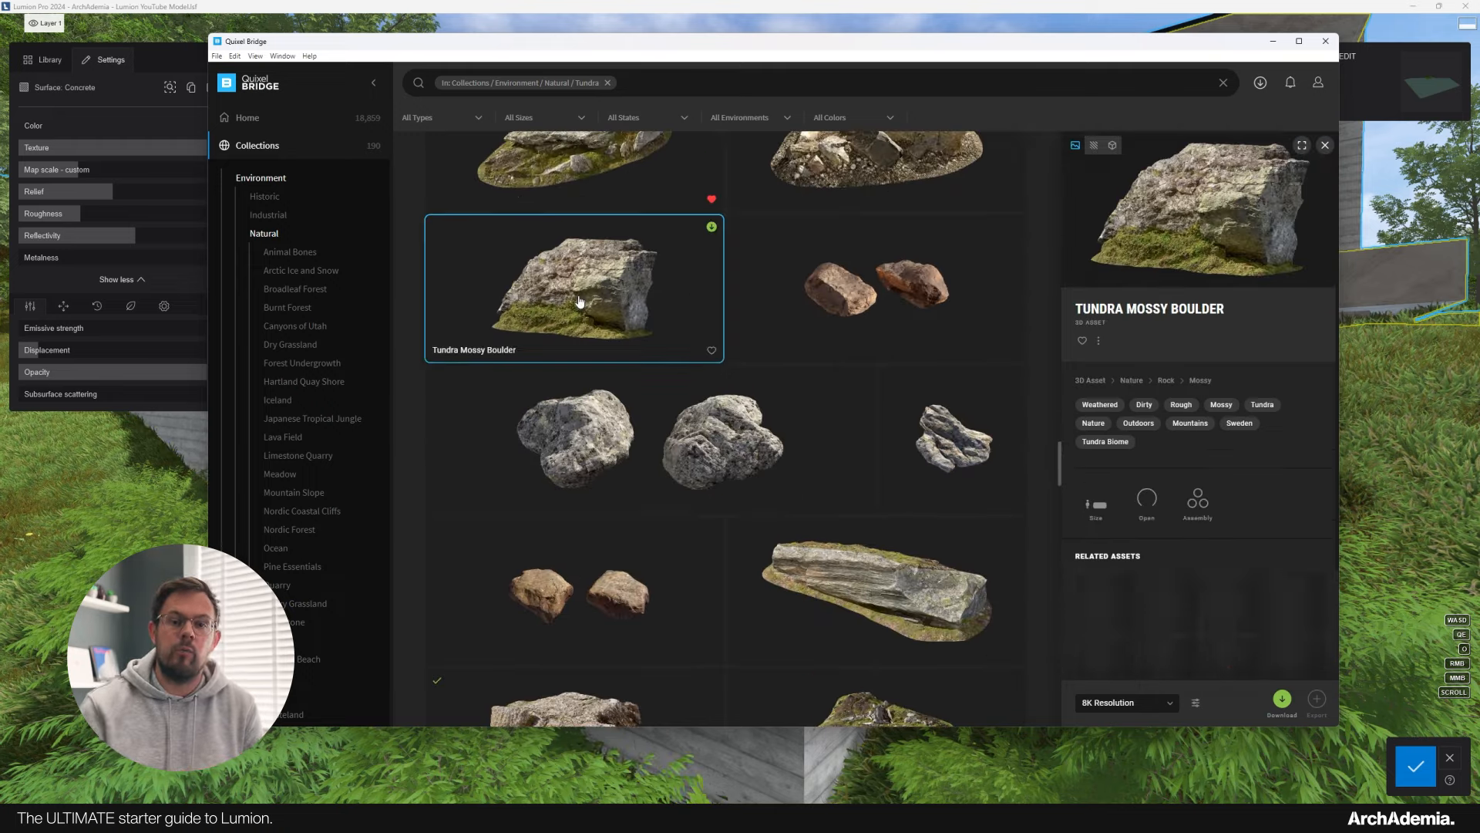
{"action": "scroll", "coordinate": [616, 416], "scroll_direction": "down", "scroll_amount": 8}
{"action": "scroll", "coordinate": [632, 417], "scroll_direction": "down", "scroll_amount": 3}
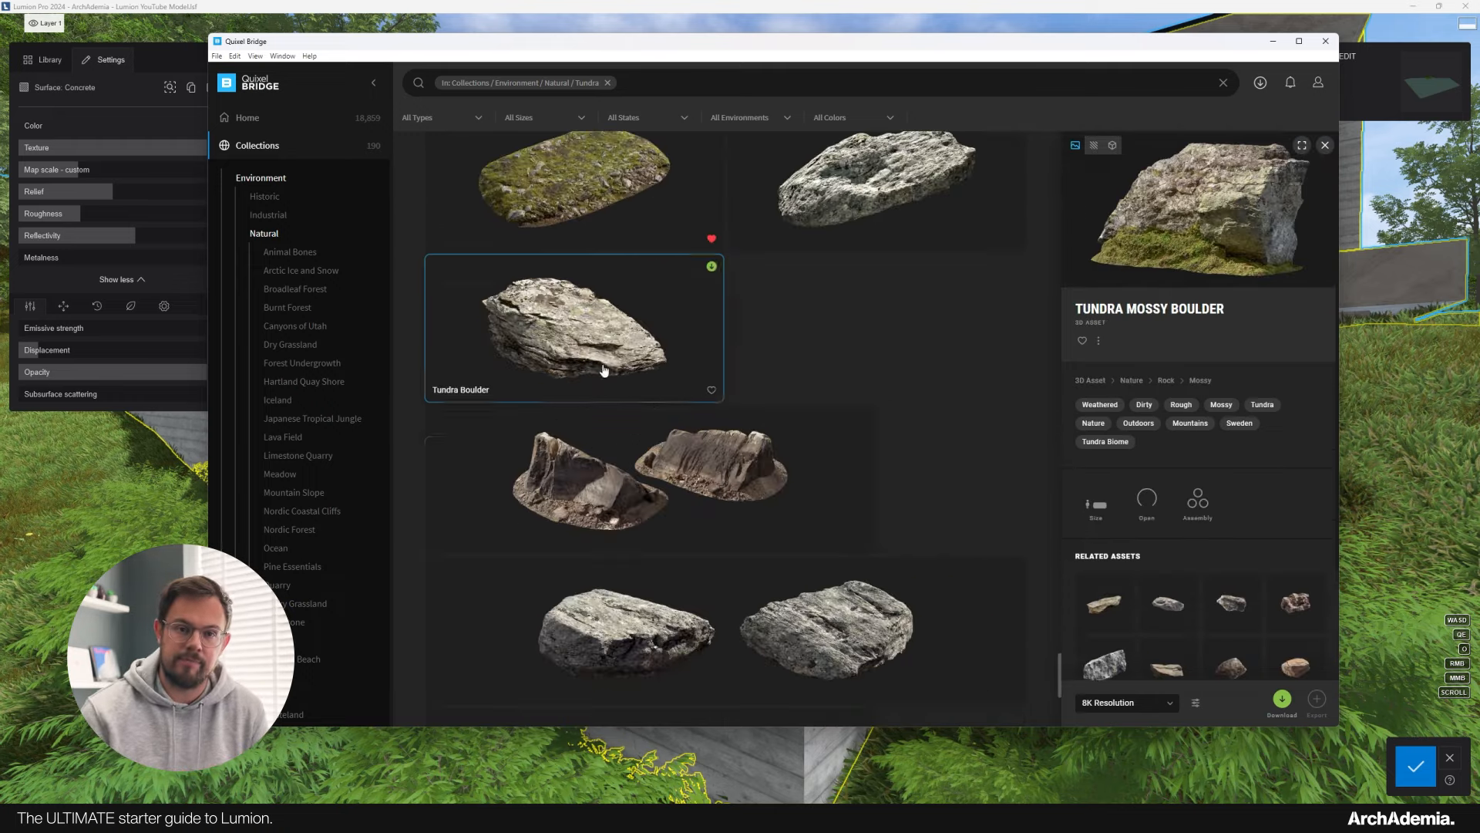
Preview several Tundra Boulder assets while browsing further through the Tundra collection.
{"action": "left_click", "coordinate": [628, 408]}
{"action": "scroll", "coordinate": [663, 478], "scroll_direction": "down", "scroll_amount": 8}
{"action": "scroll", "coordinate": [694, 524], "scroll_direction": "down", "scroll_amount": 4}
{"action": "left_click", "coordinate": [678, 463]}
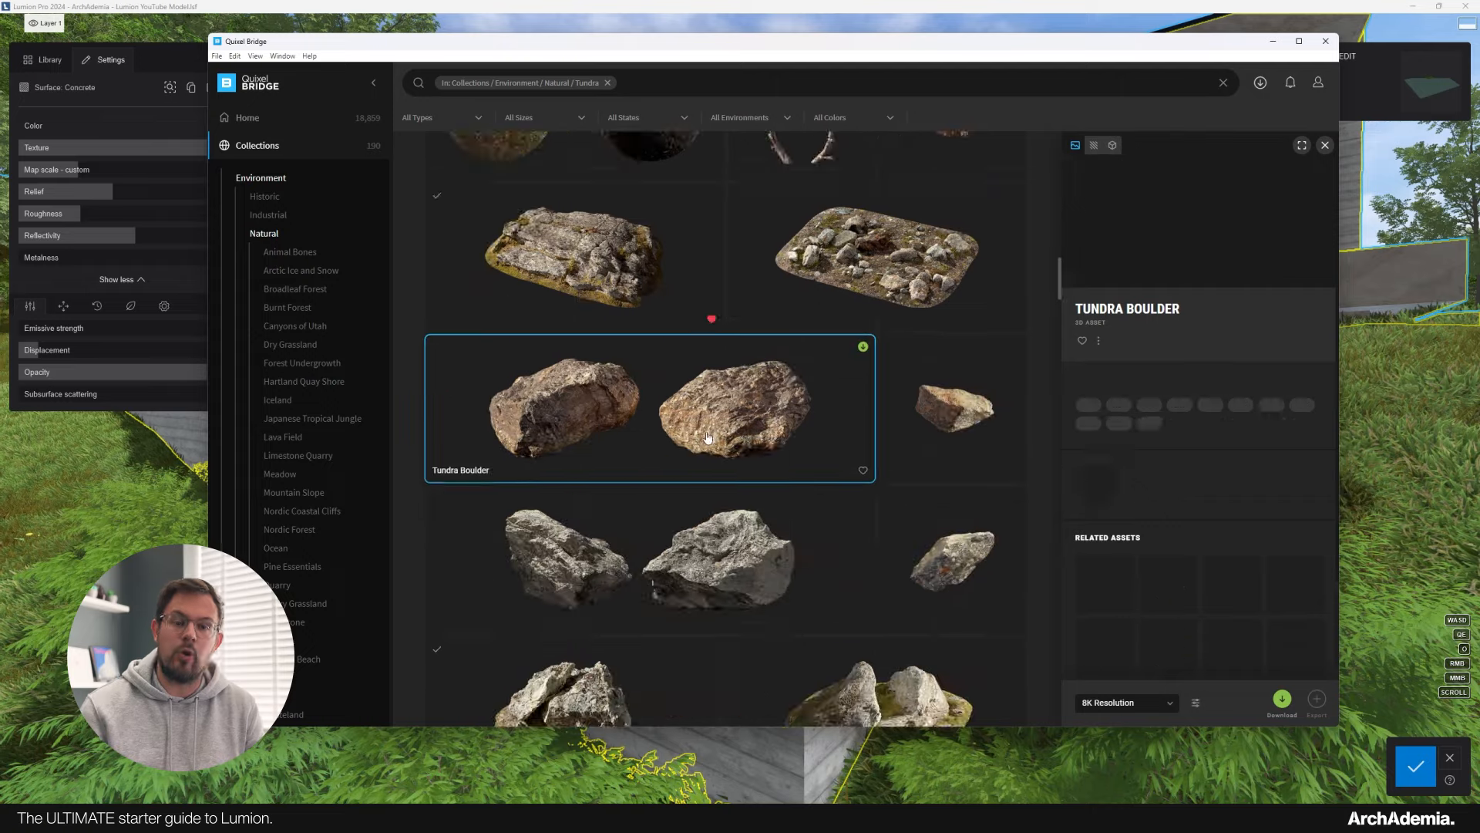
{"action": "scroll", "coordinate": [666, 447], "scroll_direction": "down", "scroll_amount": 2}
{"action": "left_click", "coordinate": [656, 436]}
{"action": "scroll", "coordinate": [640, 424], "scroll_direction": "down", "scroll_amount": 15}
{"action": "left_click", "coordinate": [613, 409]}
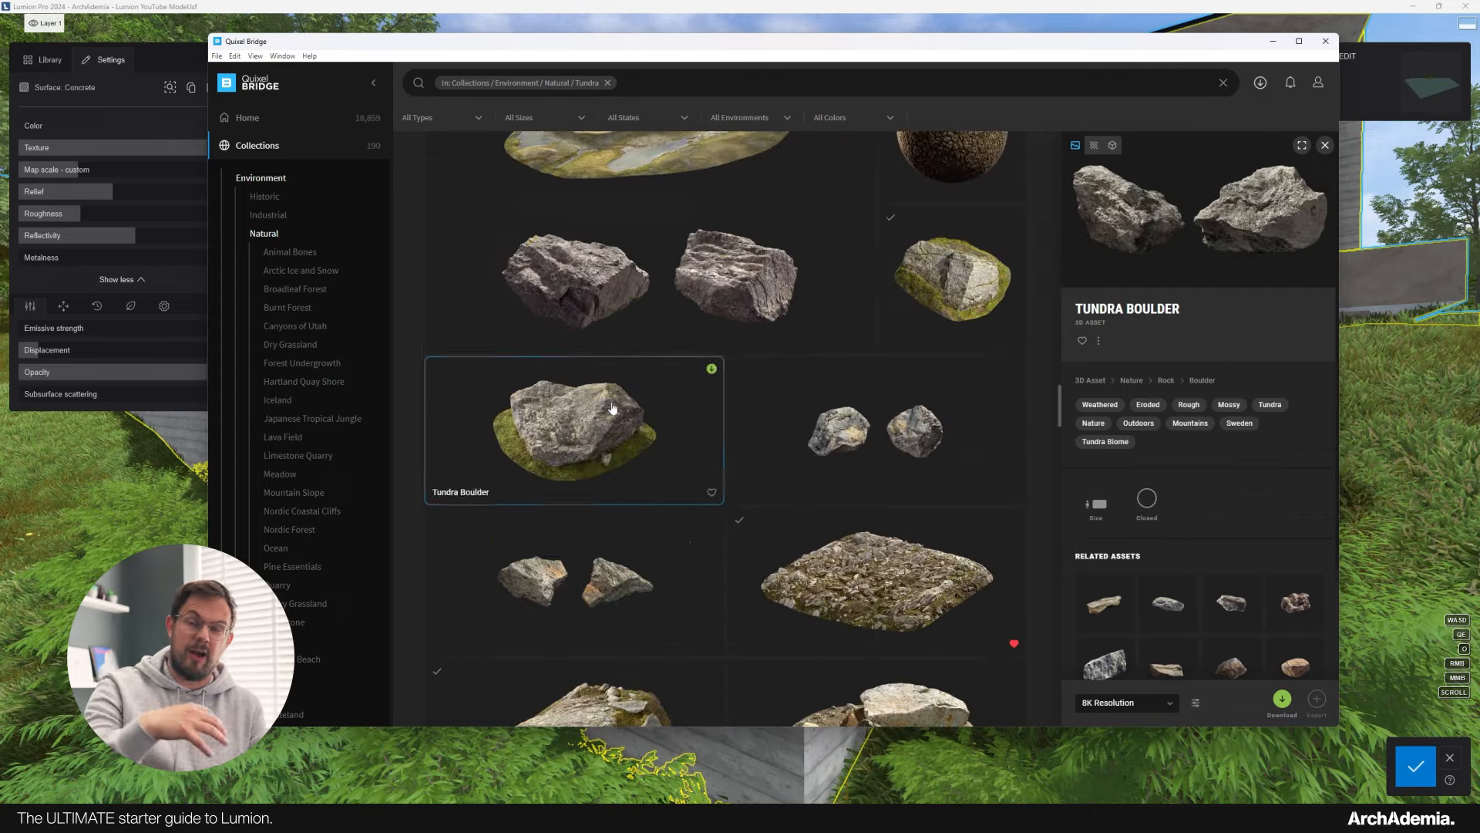
Return to the natural collections, open Iceland, and browse its rocks and surfaces, previewing an Icelandic Mossy Rock.
{"action": "left_click", "coordinate": [374, 84]}
{"action": "left_click", "coordinate": [229, 85]}
{"action": "left_click", "coordinate": [264, 234]}
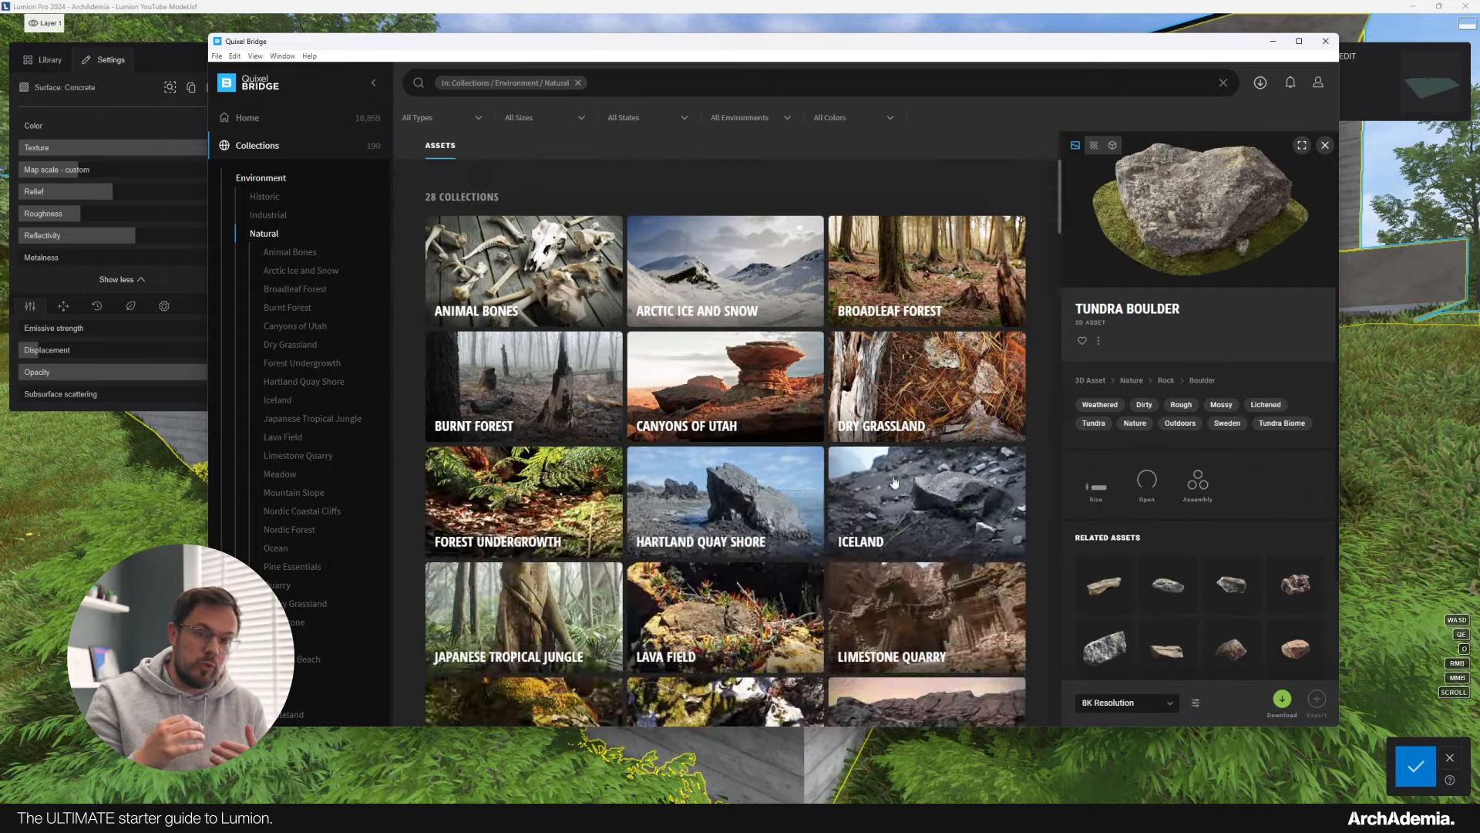
{"action": "left_click", "coordinate": [278, 399]}
{"action": "scroll", "coordinate": [618, 371], "scroll_direction": "down", "scroll_amount": 3}
{"action": "left_click", "coordinate": [618, 372]}
{"action": "scroll", "coordinate": [636, 398], "scroll_direction": "down", "scroll_amount": 14}
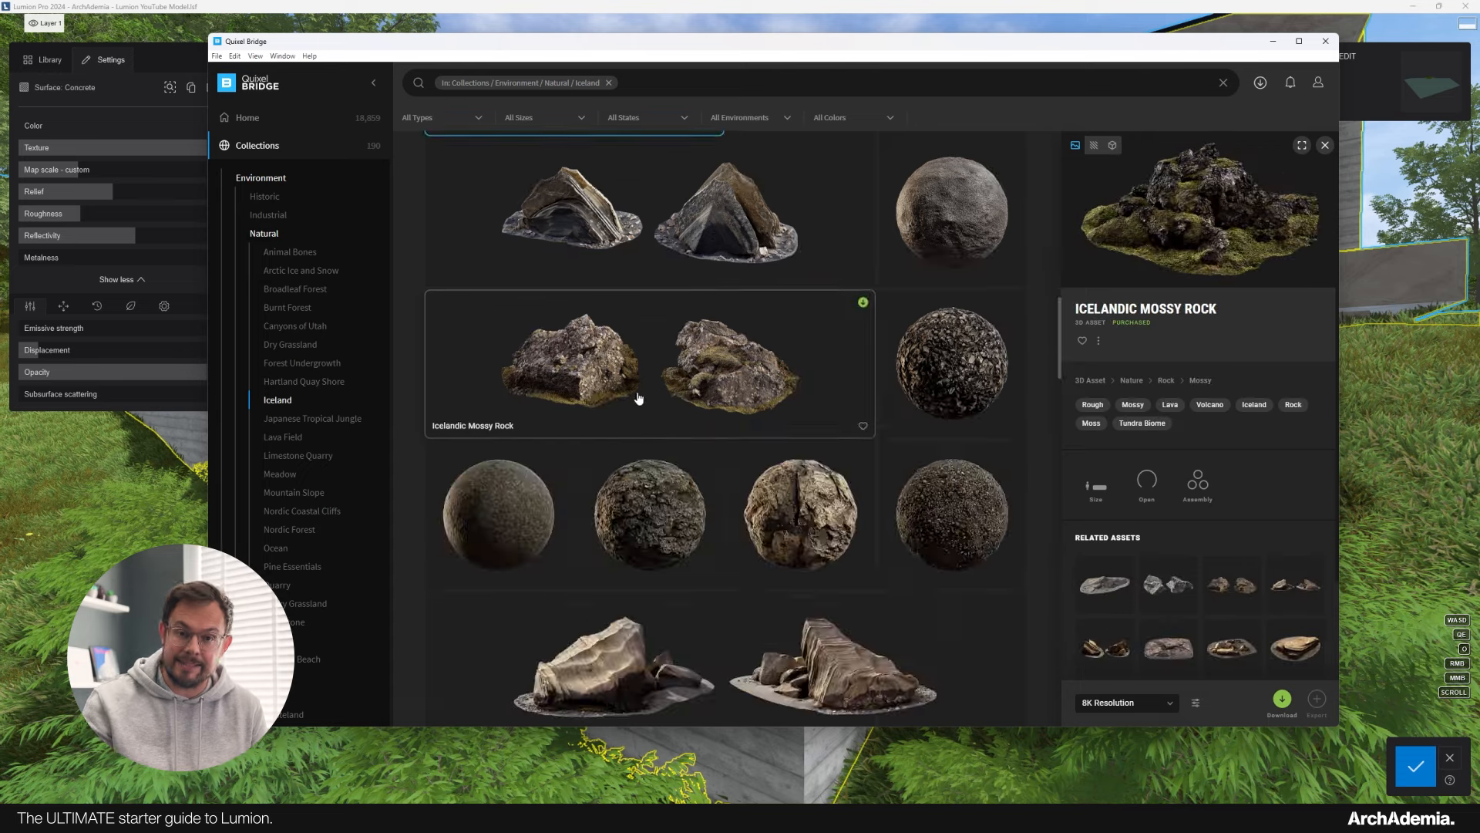
Browse back up through the Iceland collection in Quixel Bridge and preview another rock asset.
{"action": "scroll", "coordinate": [628, 394], "scroll_direction": "up", "scroll_amount": 1}
{"action": "left_click", "coordinate": [644, 261]}
{"action": "scroll", "coordinate": [655, 347], "scroll_direction": "up", "scroll_amount": 1}
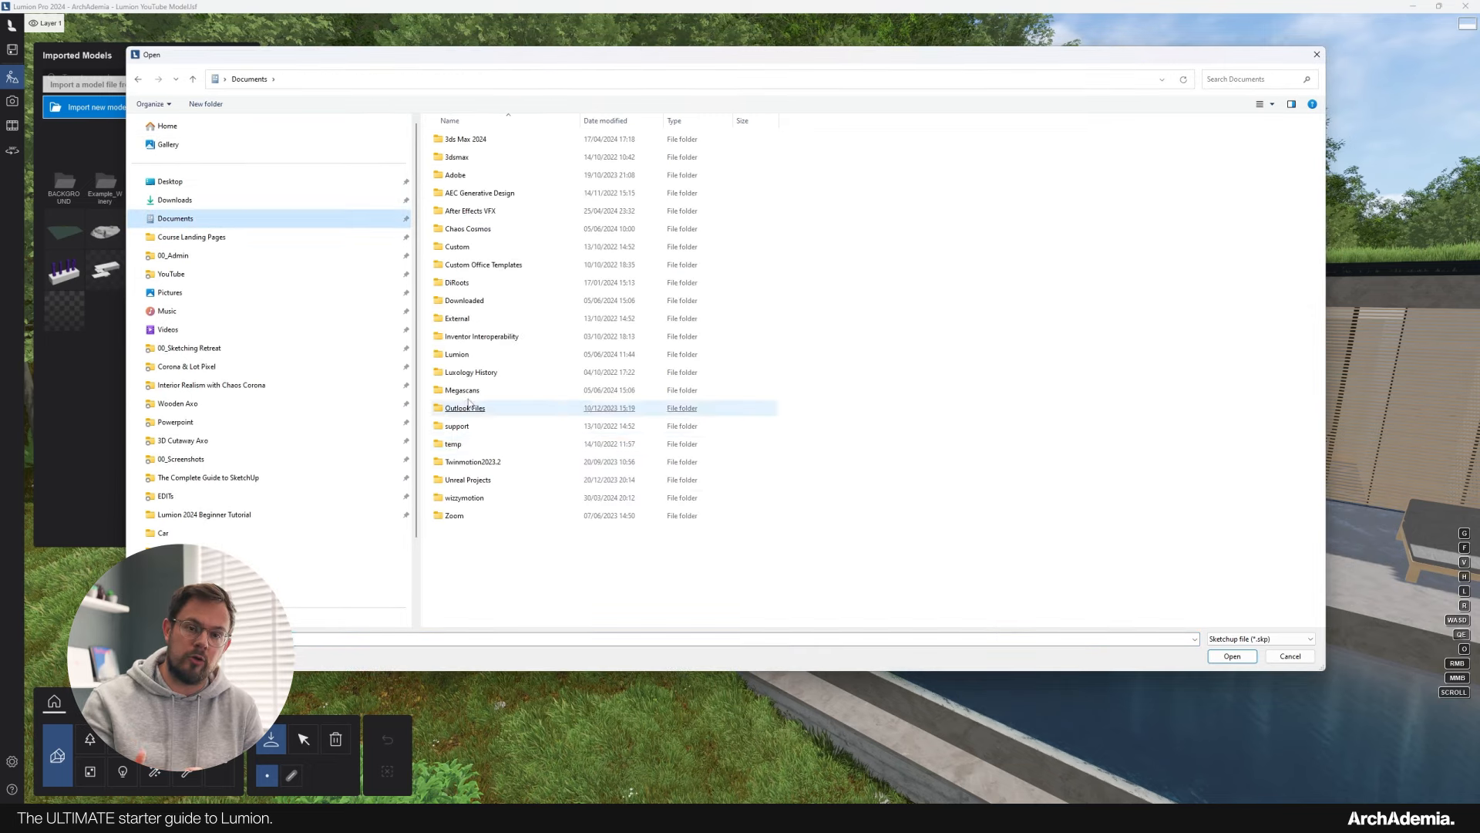
In Lumion, import the Icelandic Boulder LOD0 model from the Megascans folder, place it at the pool's end and rotate it.
{"action": "double_click", "coordinate": [494, 409]}
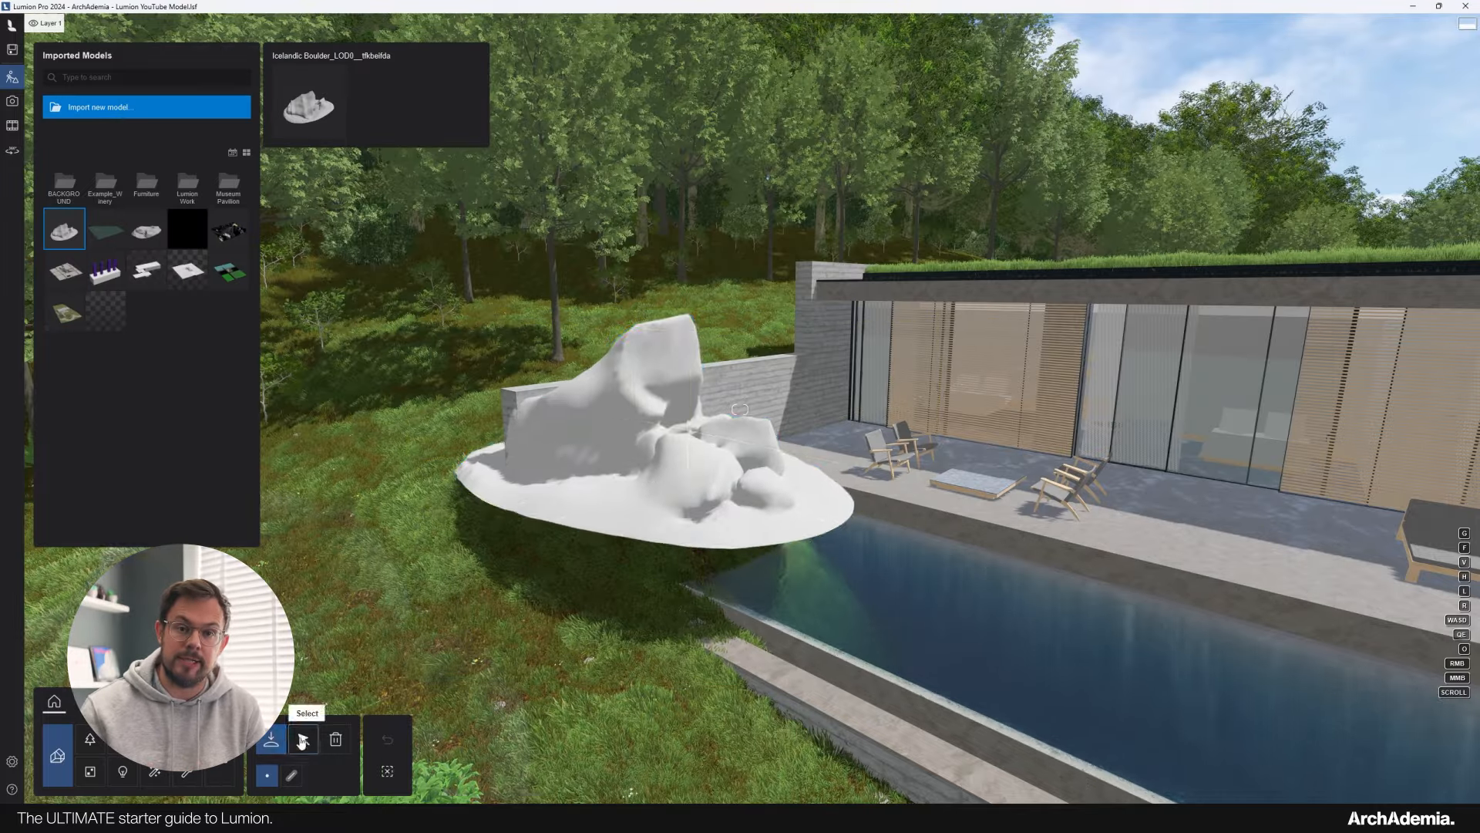
{"action": "left_click", "coordinate": [301, 740]}
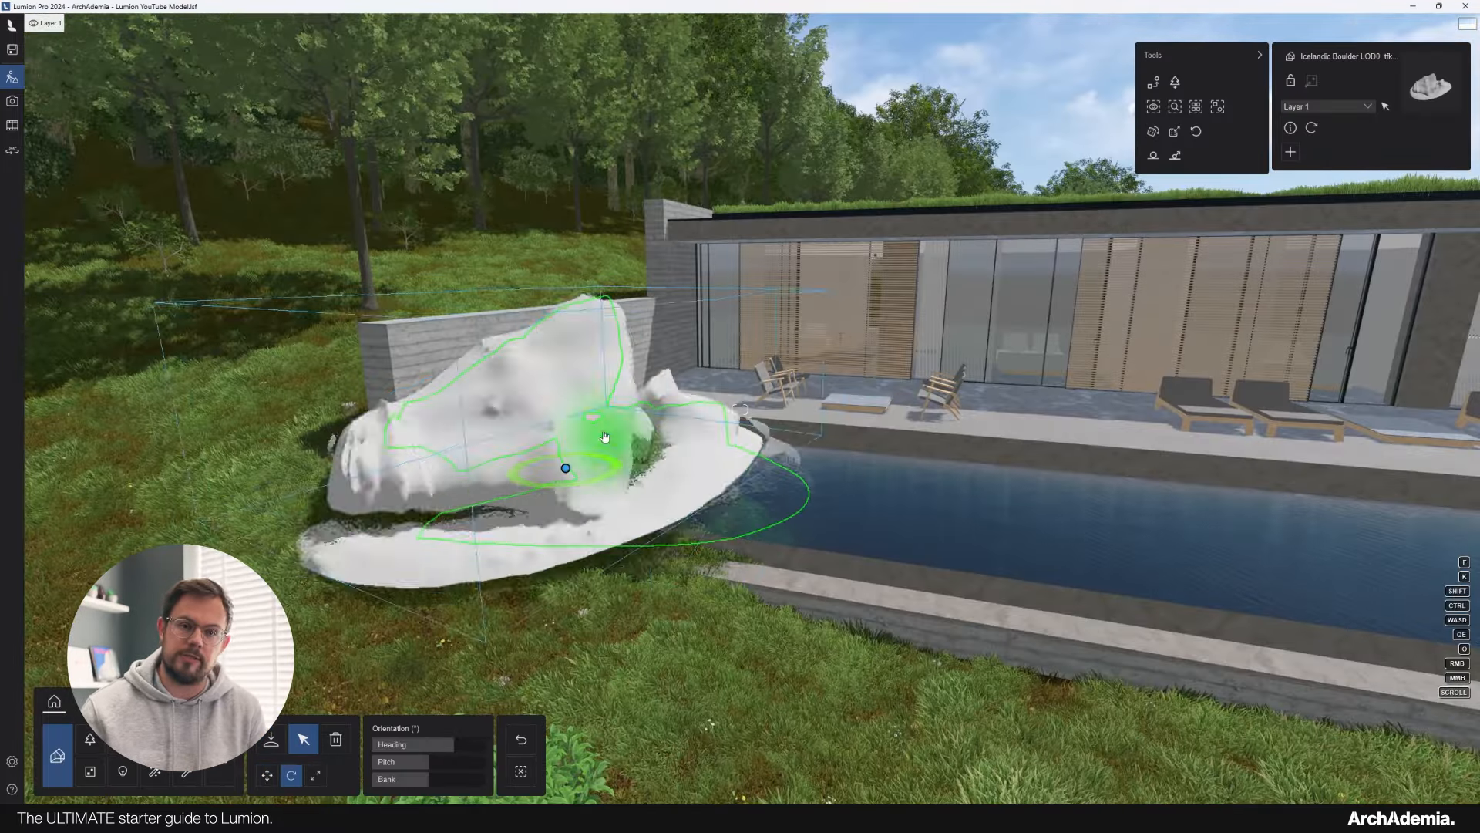
{"action": "left_click_drag", "start_coordinate": [605, 437], "coordinate": [298, 489]}
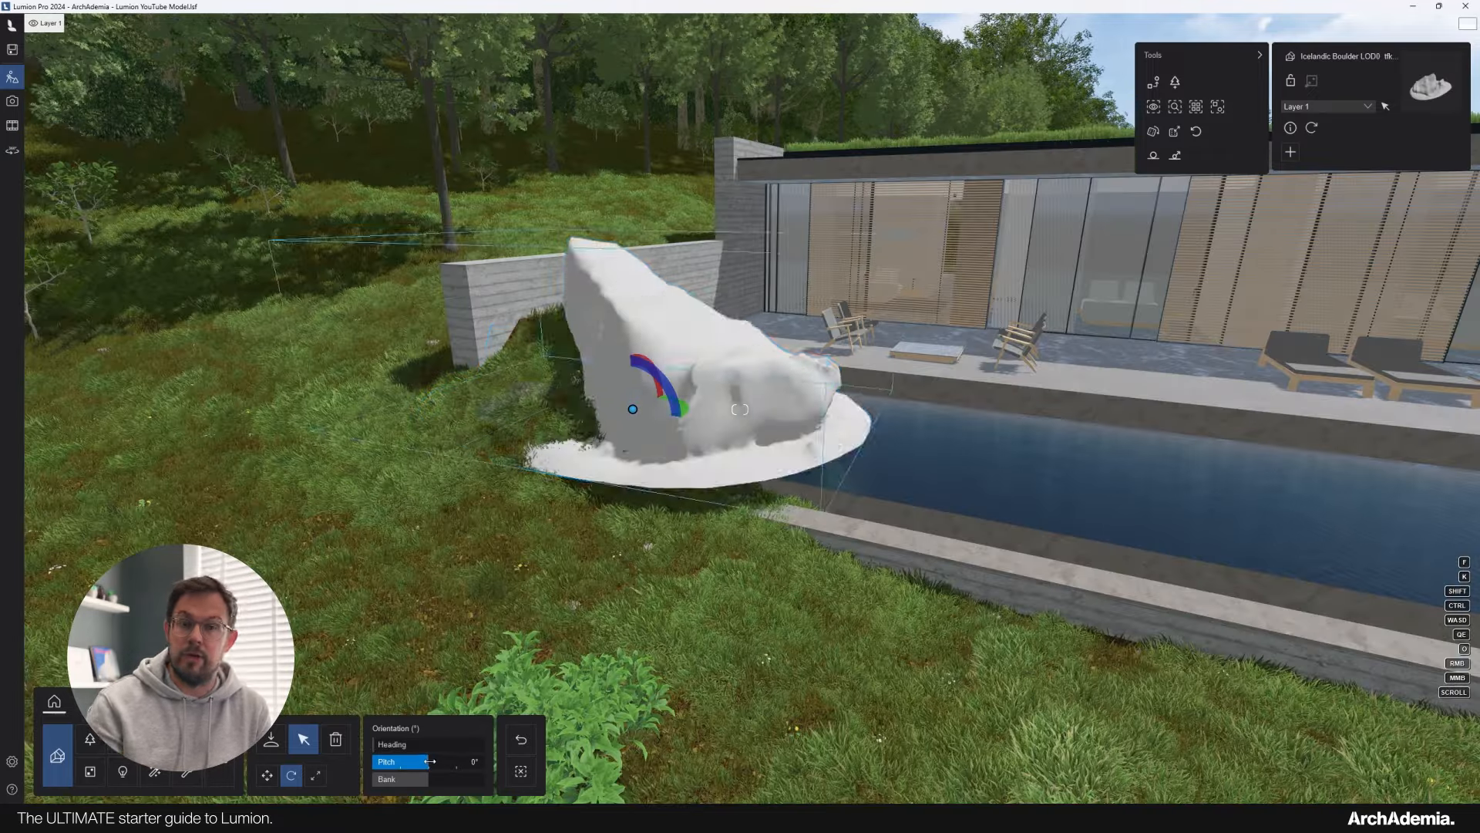
{"action": "left_click_drag", "start_coordinate": [663, 401], "coordinate": [694, 432]}
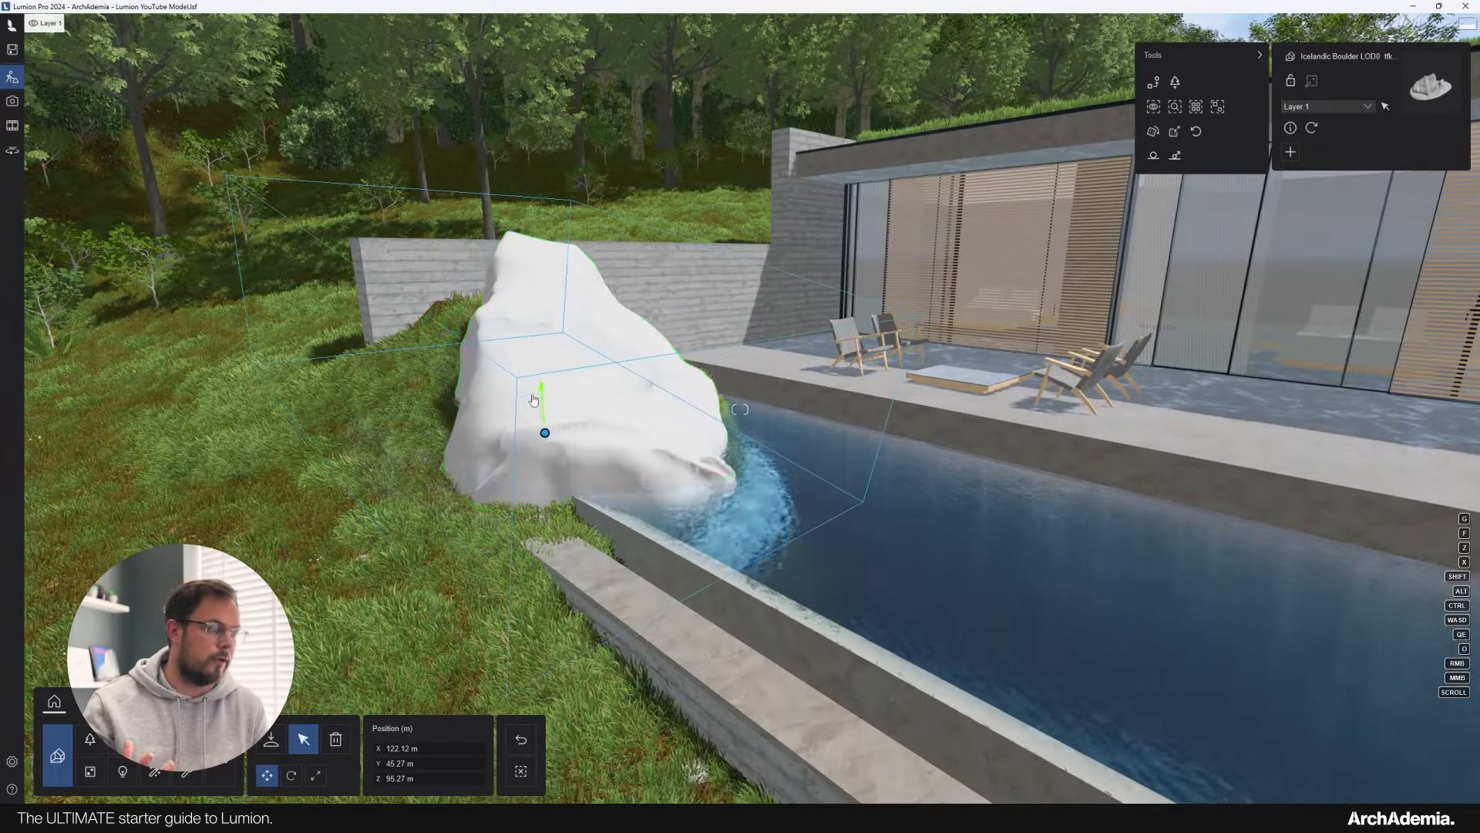
Move the boulder into the grass bank against the concrete wall at the pool's corner and scale it up slightly.
{"action": "key", "text": "m"}
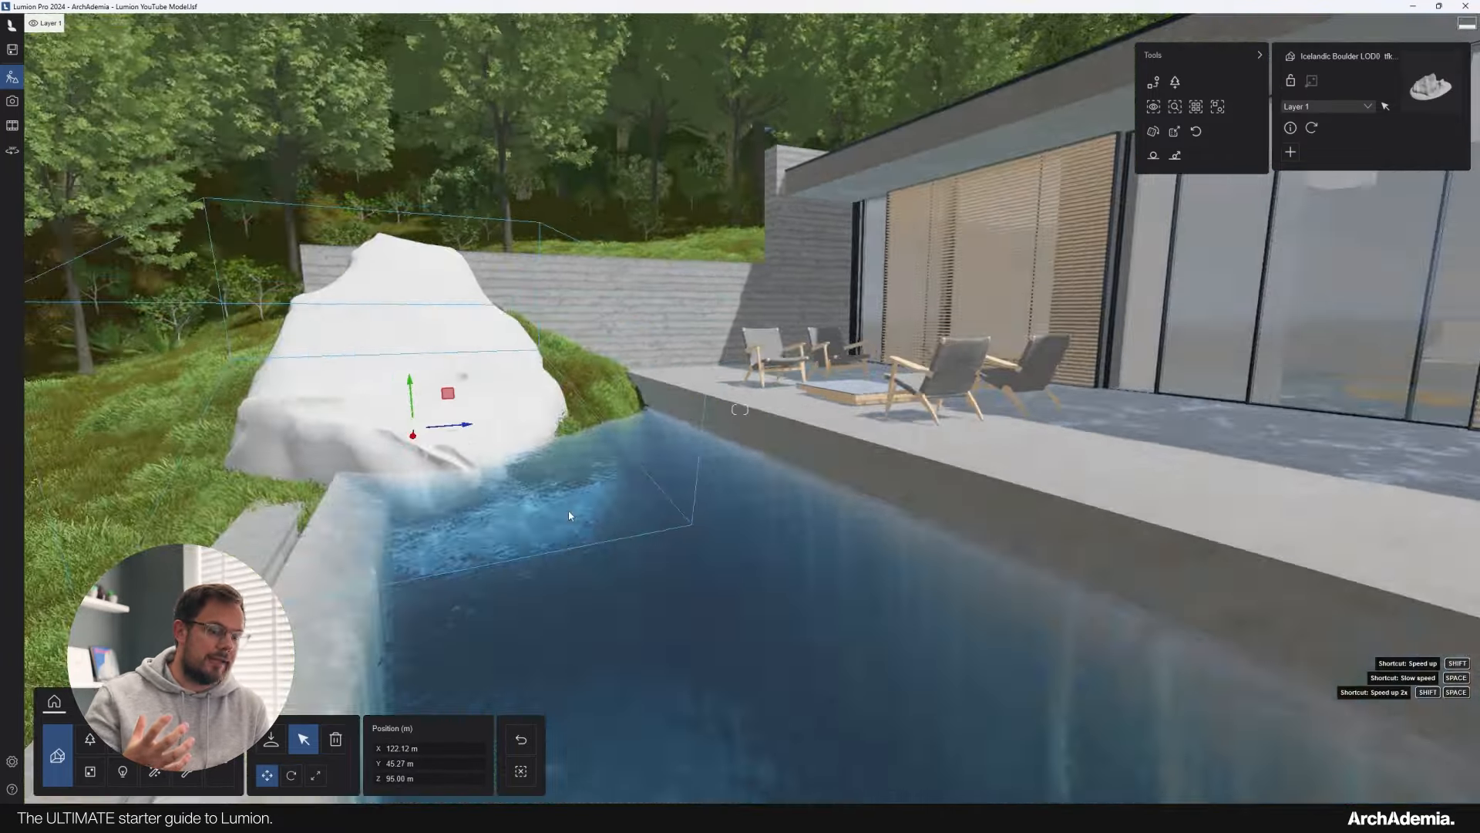
{"action": "left_click_drag", "start_coordinate": [613, 458], "coordinate": [582, 467]}
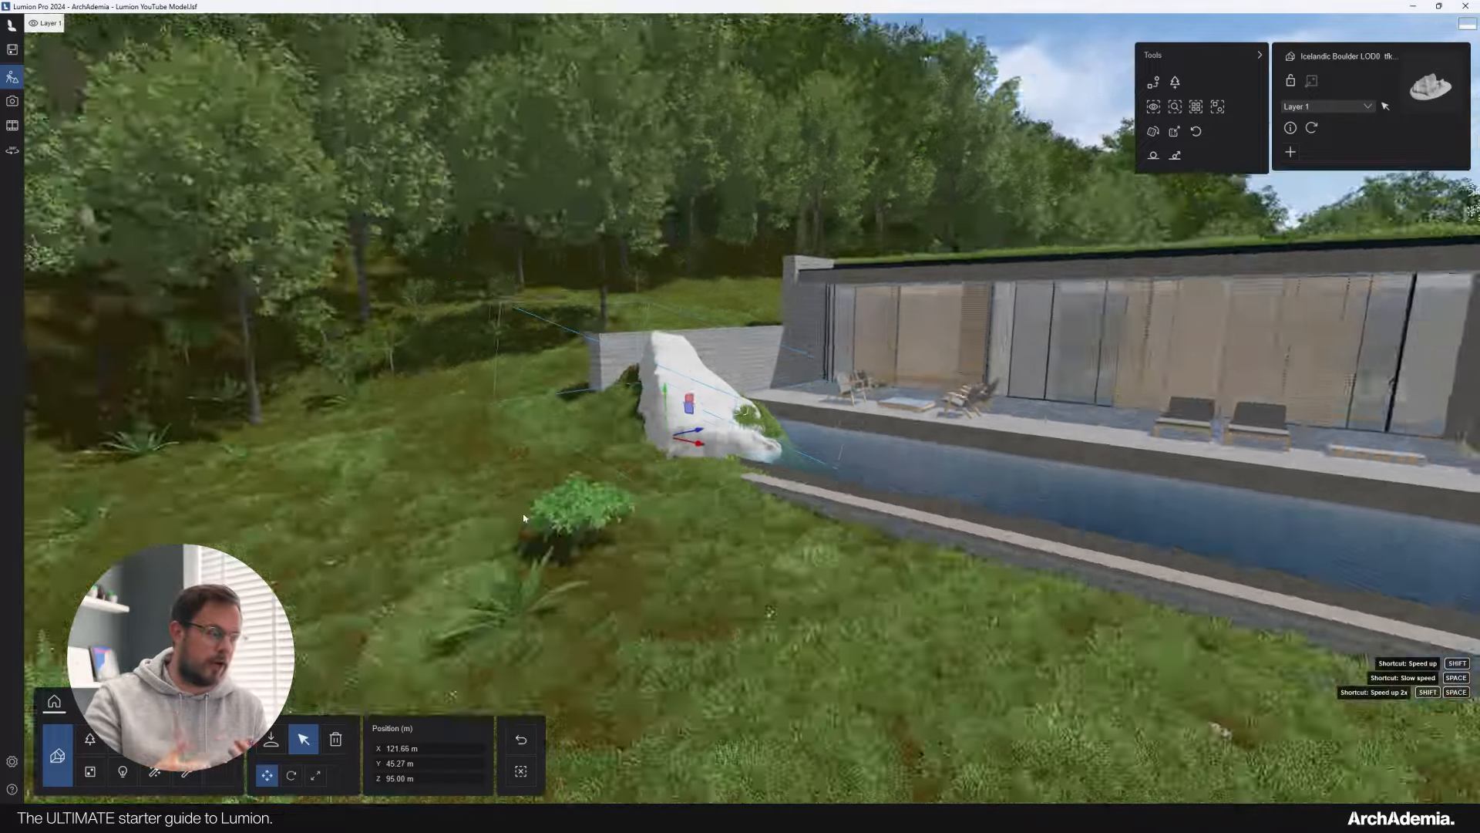
{"action": "key", "text": "l"}
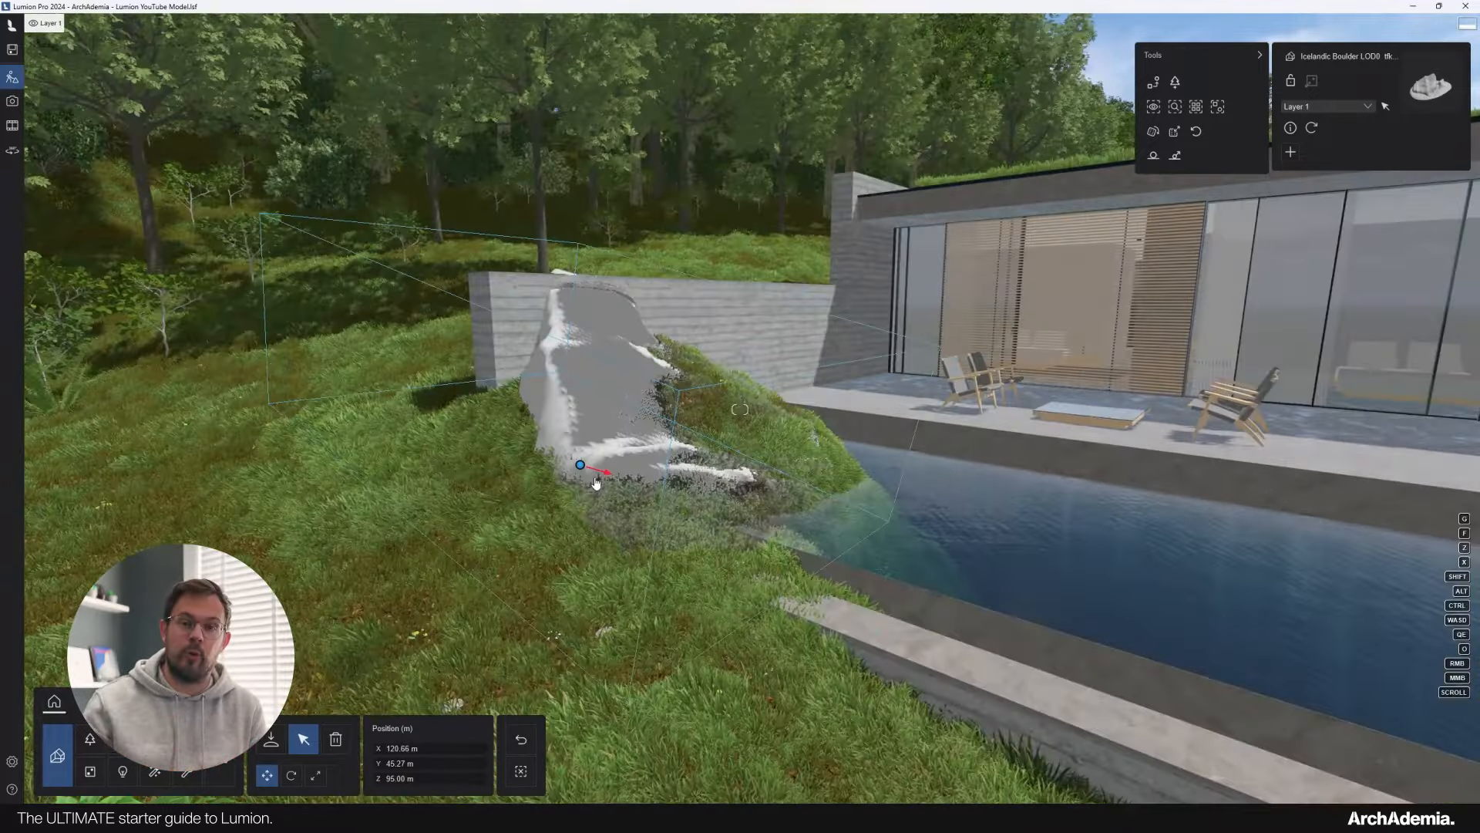
{"action": "left_click_drag", "start_coordinate": [616, 470], "coordinate": [653, 470]}
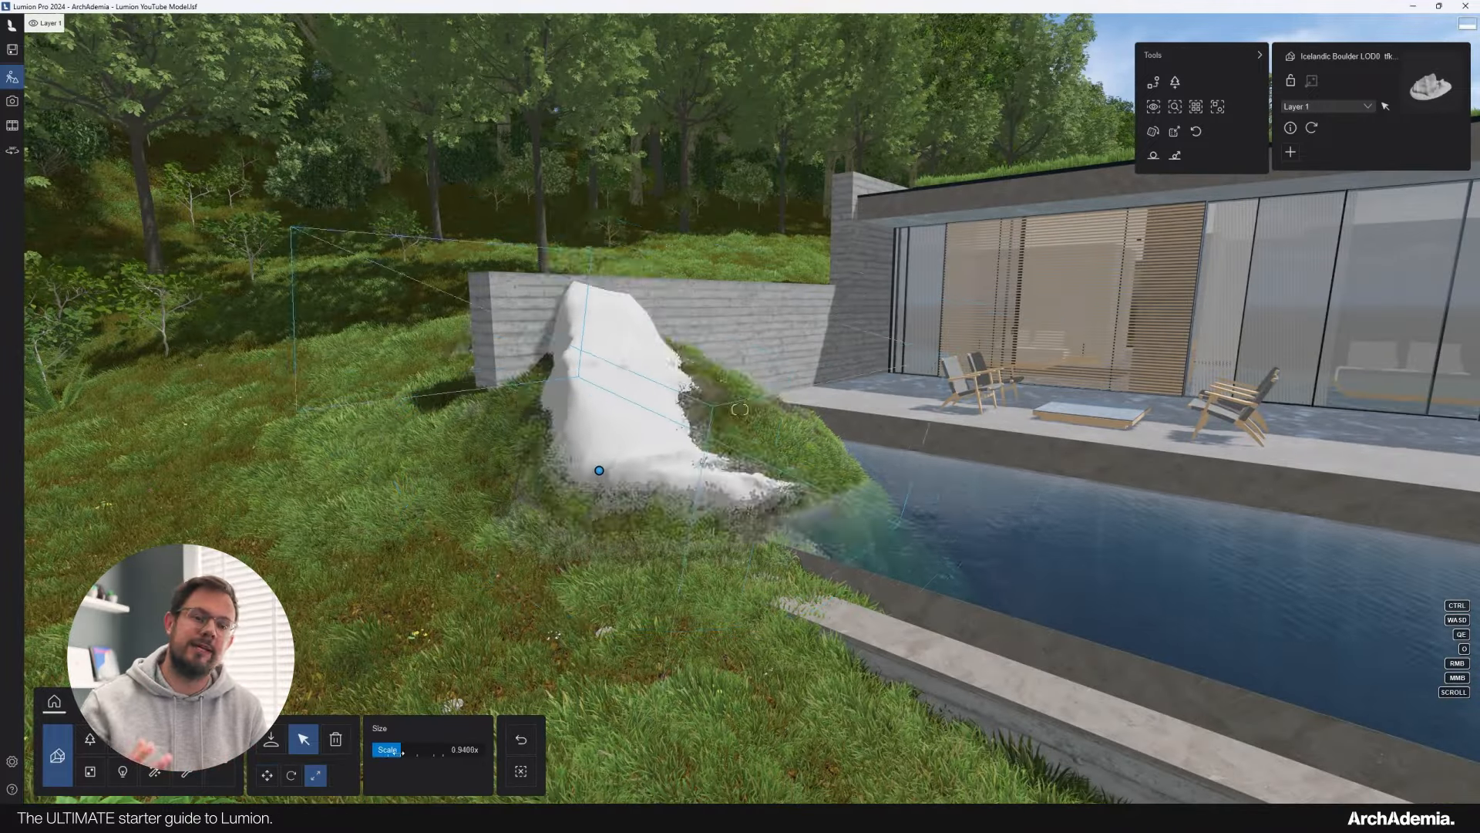
{"action": "left_click_drag", "start_coordinate": [617, 472], "coordinate": [679, 472]}
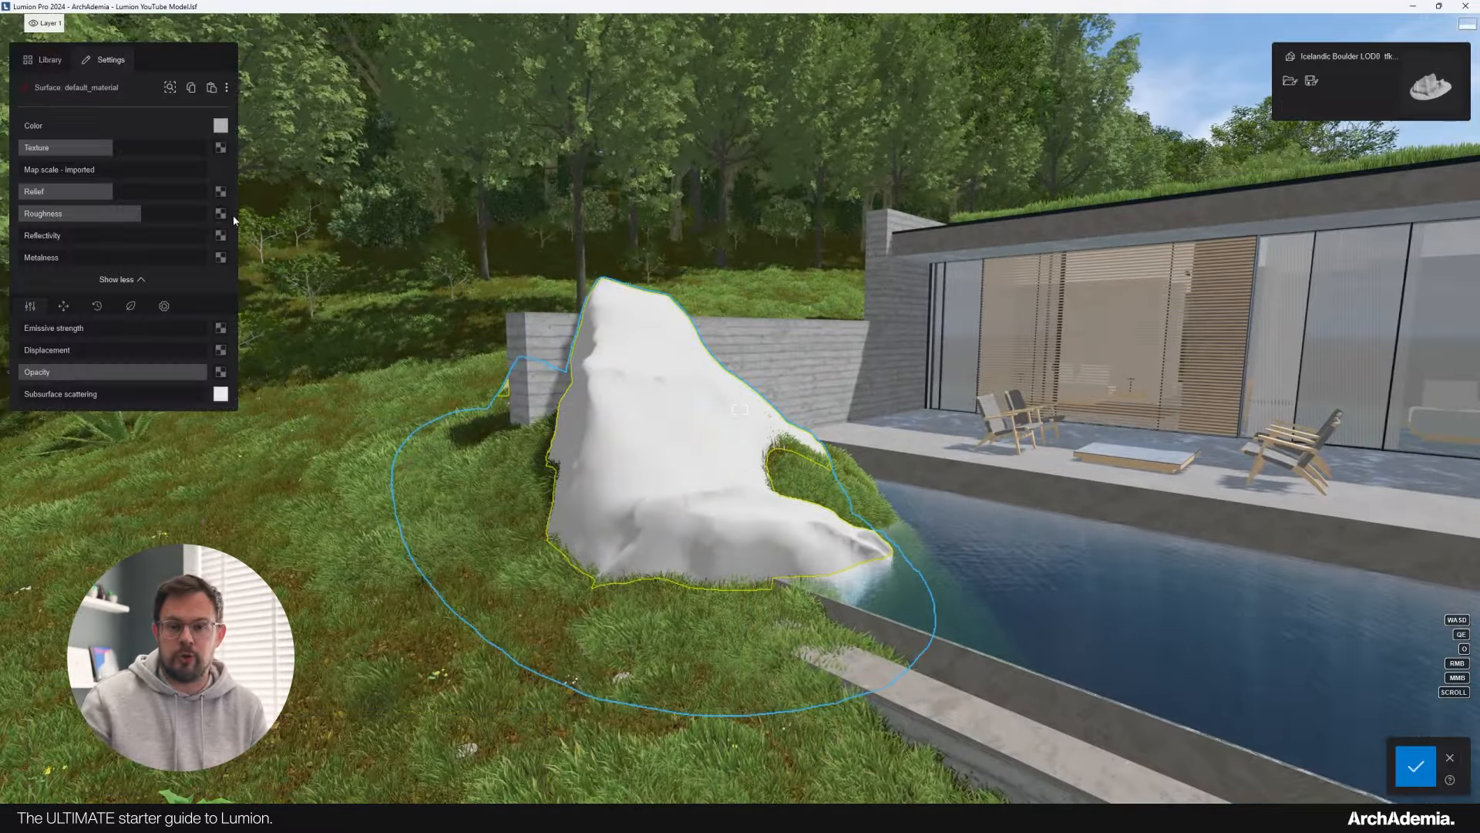
Load the Icelandic Boulder's 8K Albedo, Normal and Roughness maps into the texture, relief and roughness of its default_material surface.
{"action": "left_click", "coordinate": [223, 147]}
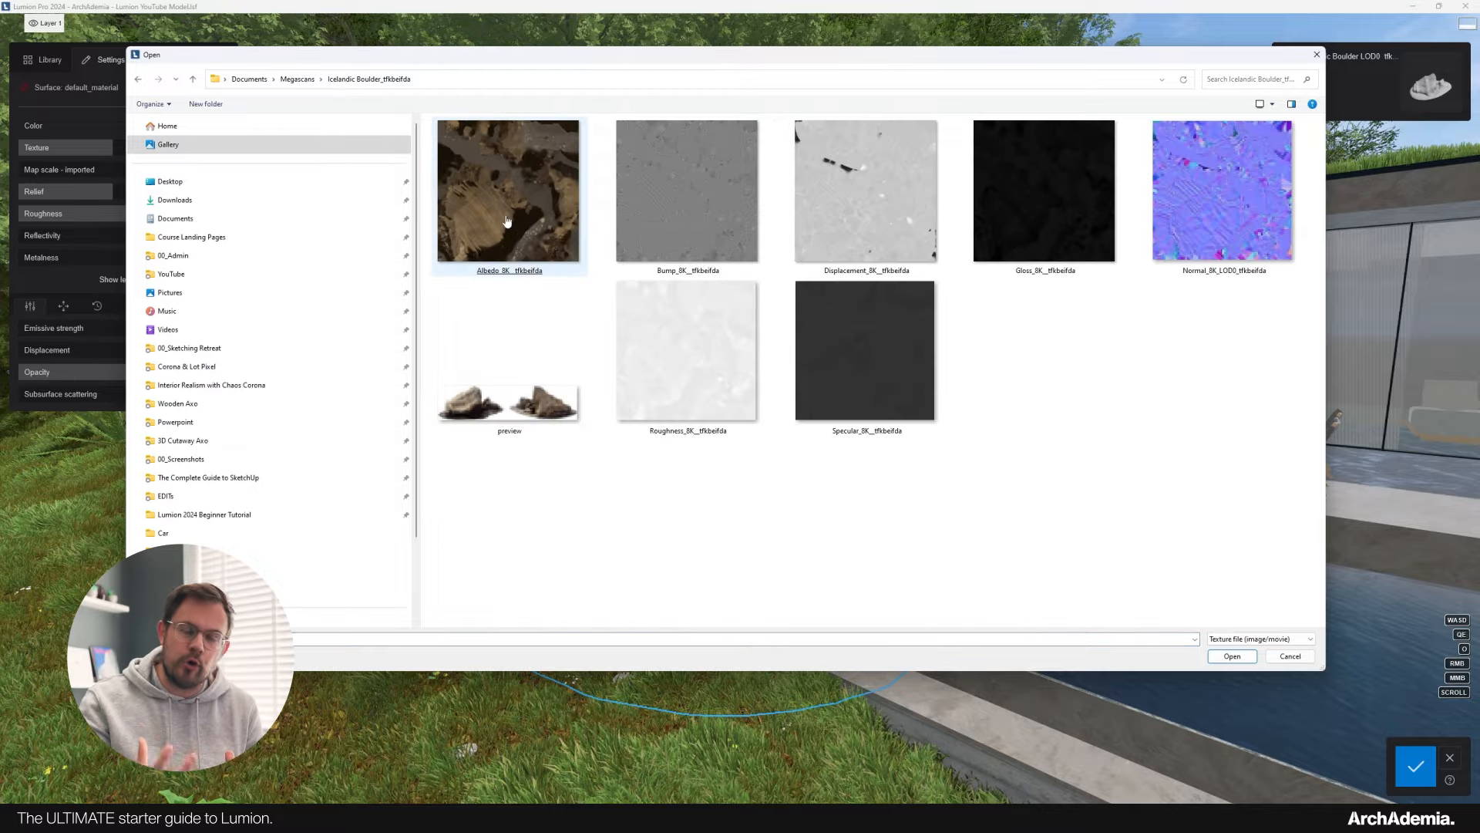
{"action": "double_click", "coordinate": [512, 182]}
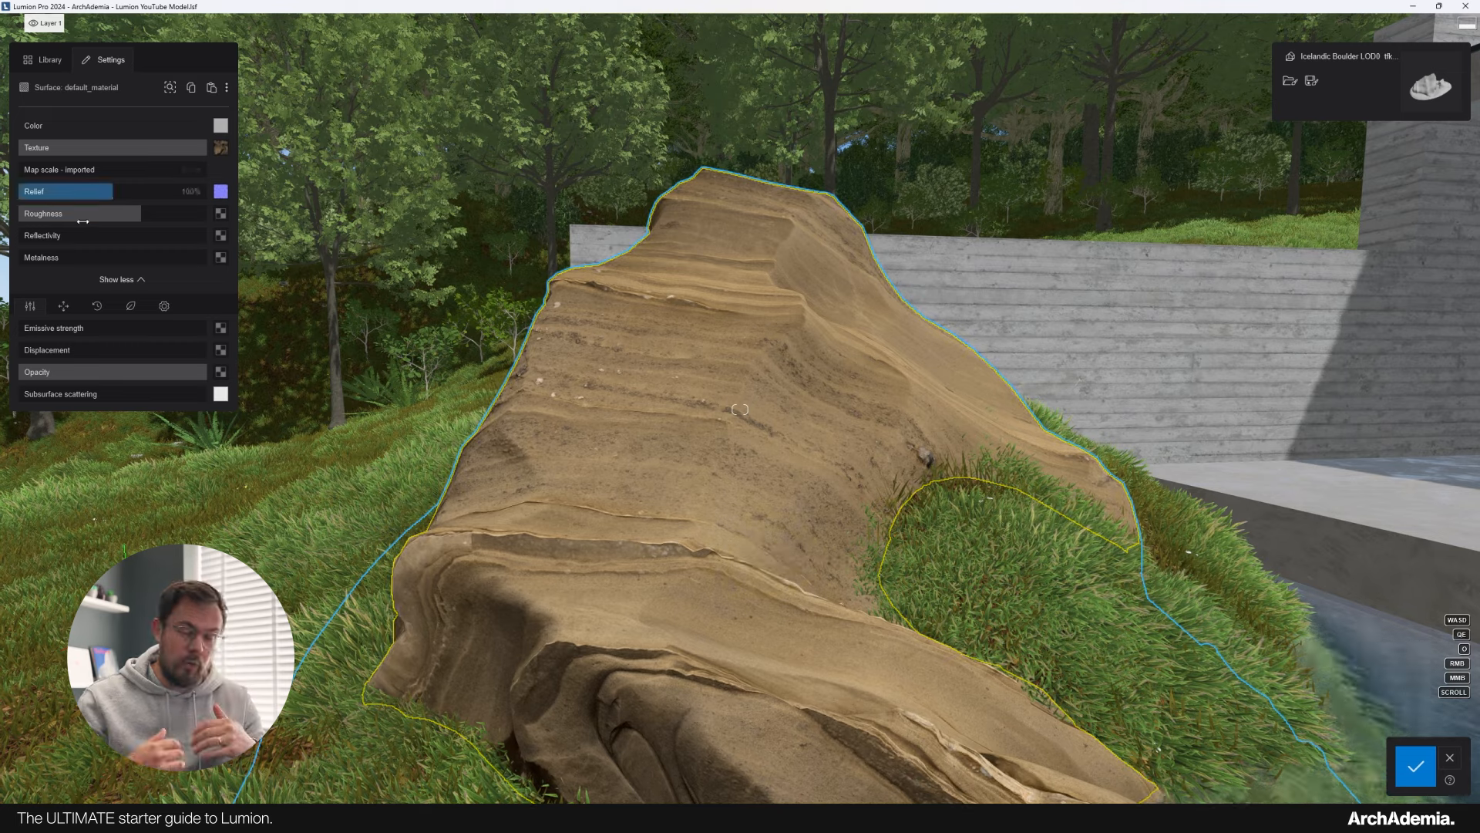
{"action": "left_click", "coordinate": [221, 214]}
{"action": "double_click", "coordinate": [686, 369]}
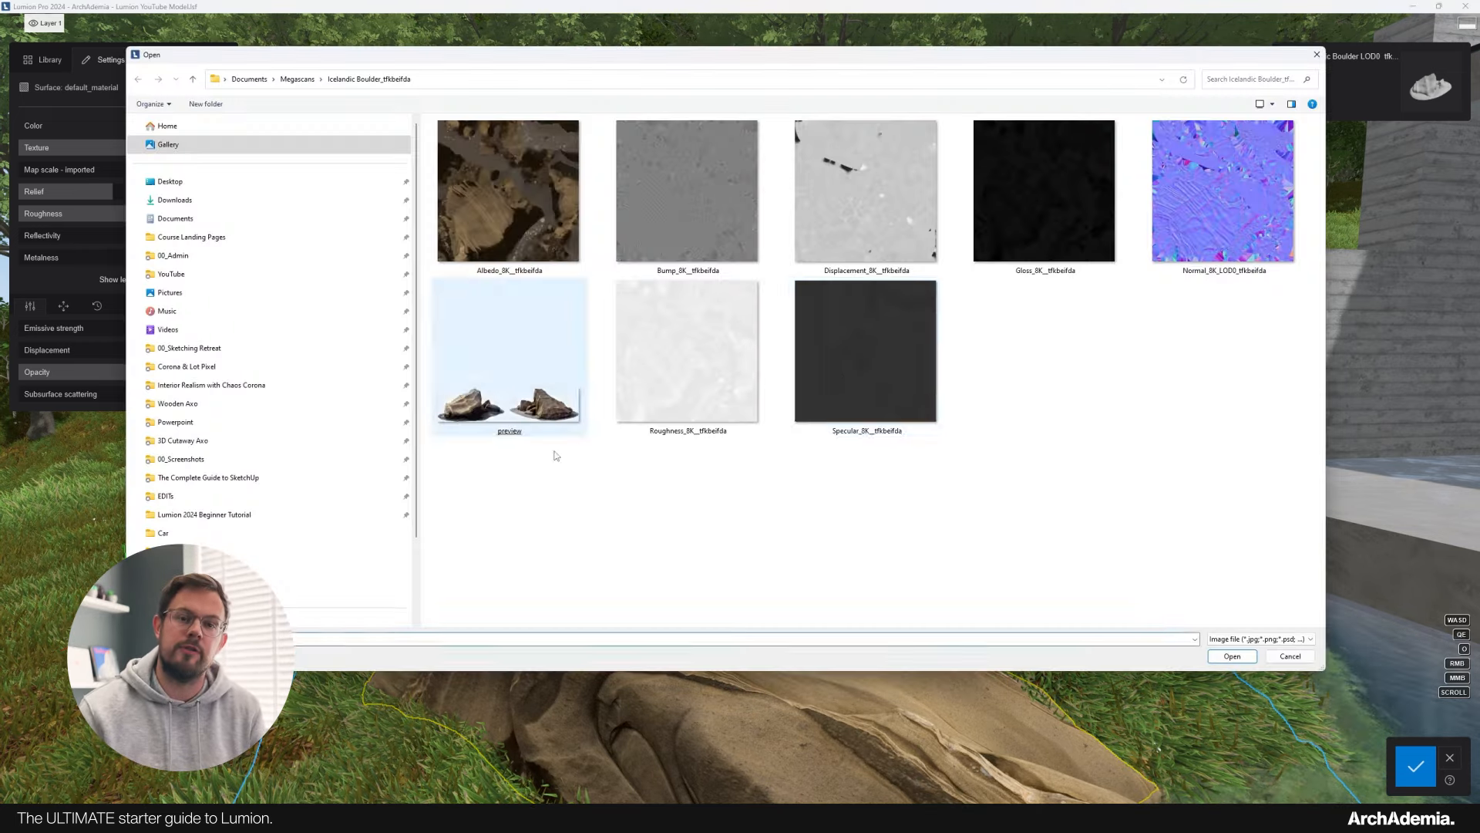
{"action": "double_click", "coordinate": [680, 431]}
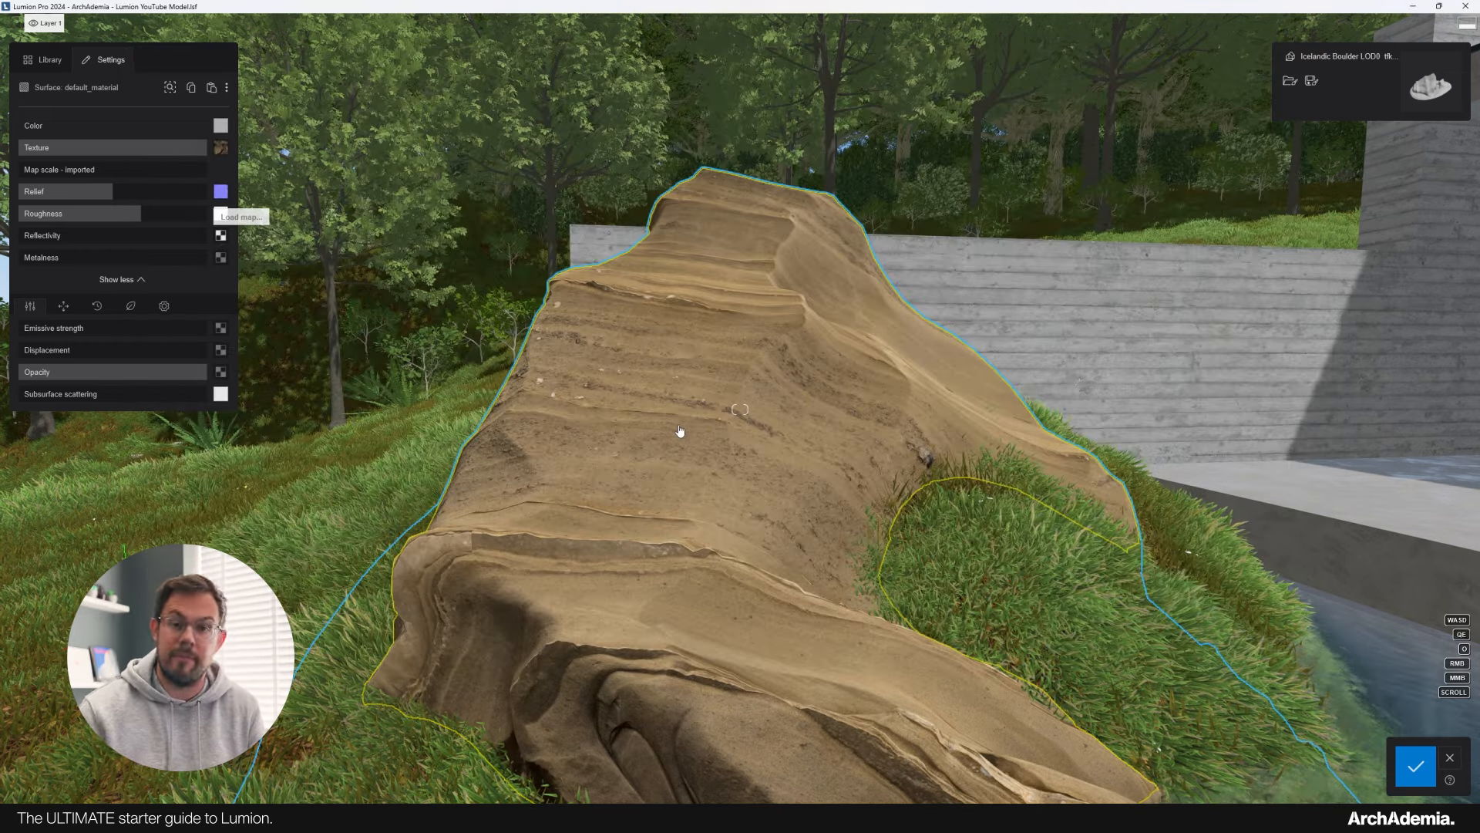
Load the 8K Displacement map into the boulder material and raise its displacement slightly.
{"action": "left_click", "coordinate": [221, 350]}
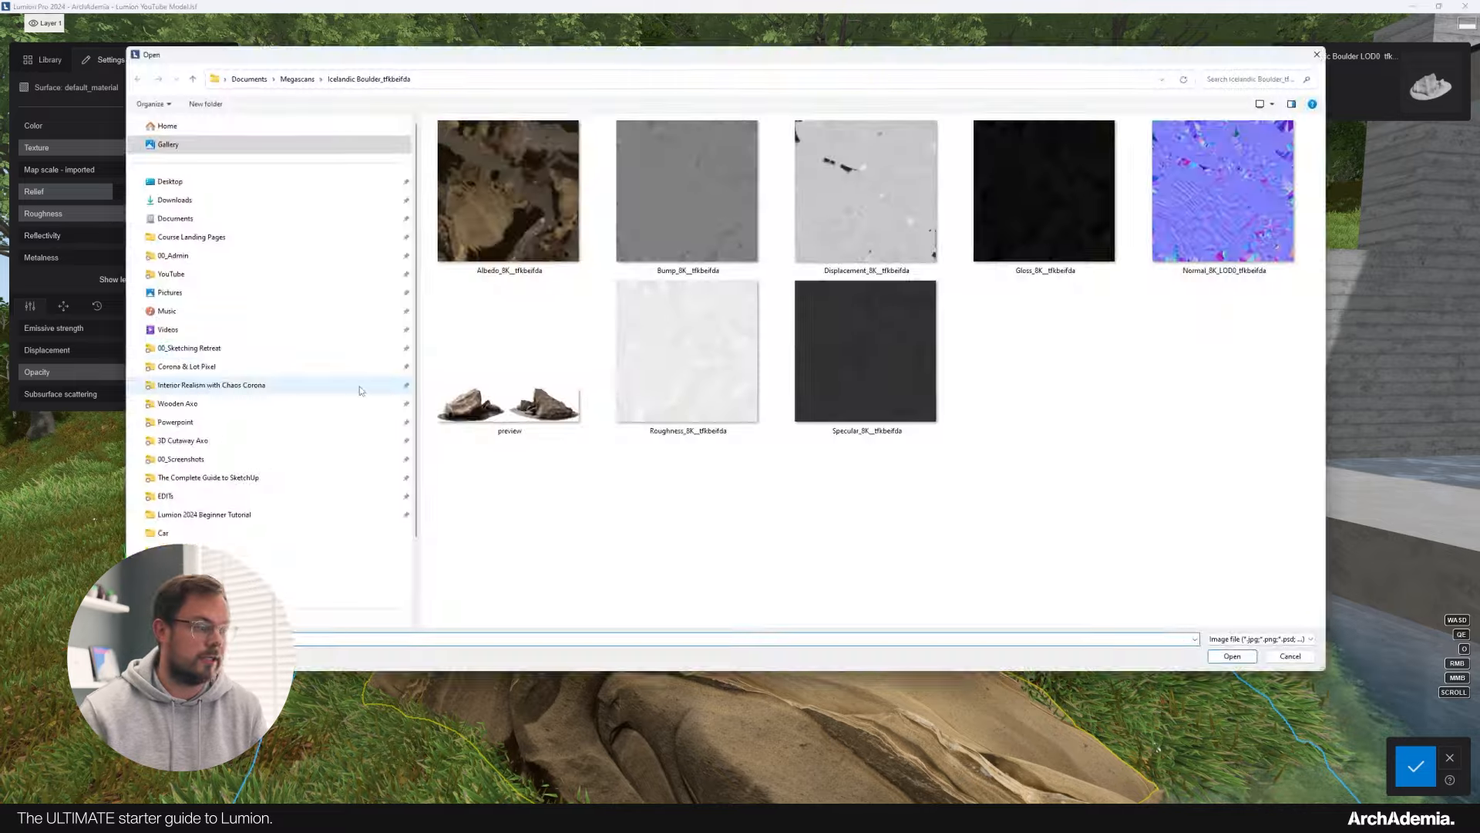
{"action": "double_click", "coordinate": [872, 194]}
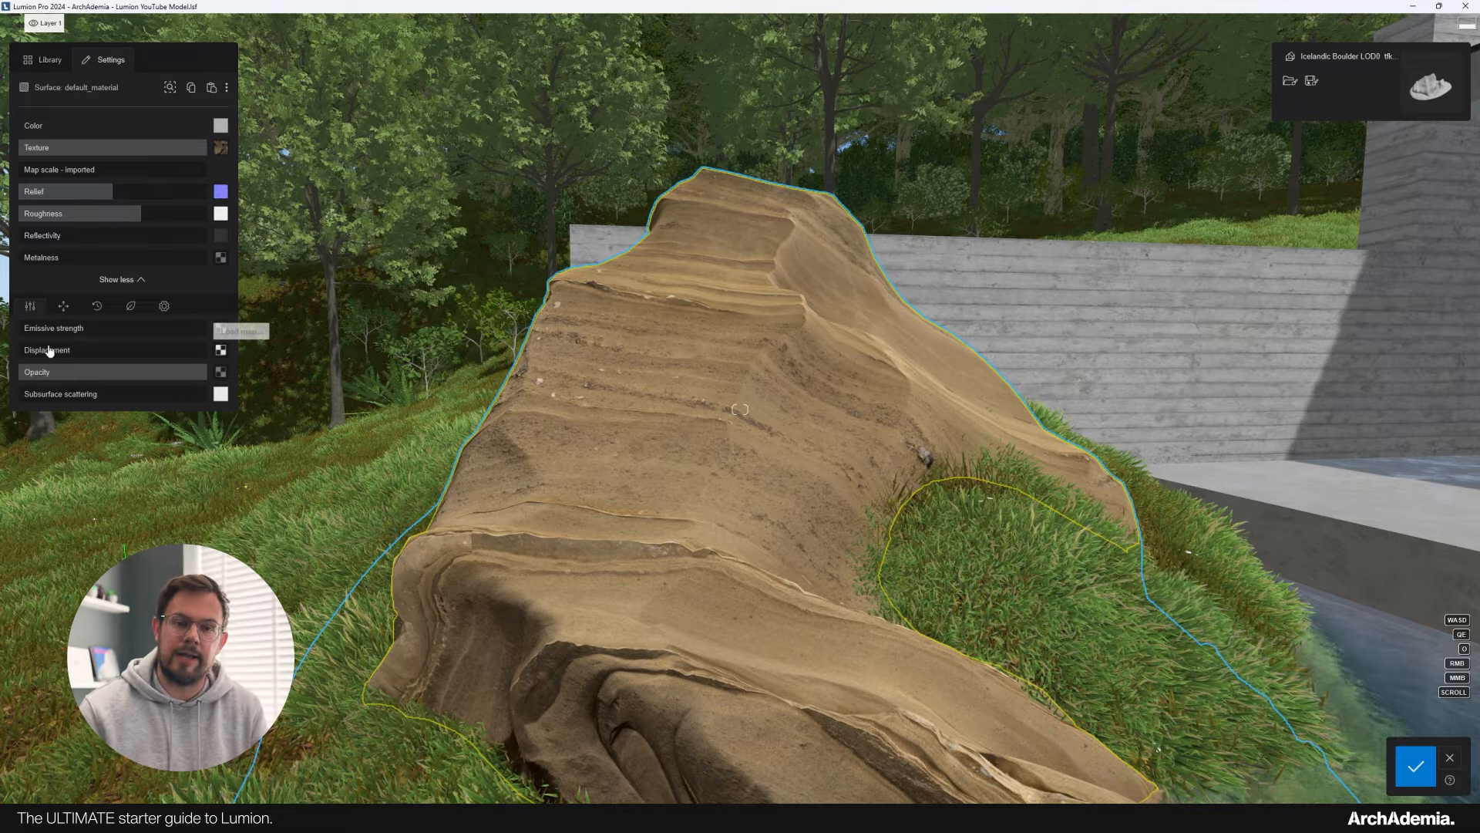
{"action": "left_click_drag", "start_coordinate": [36, 351], "coordinate": [61, 356]}
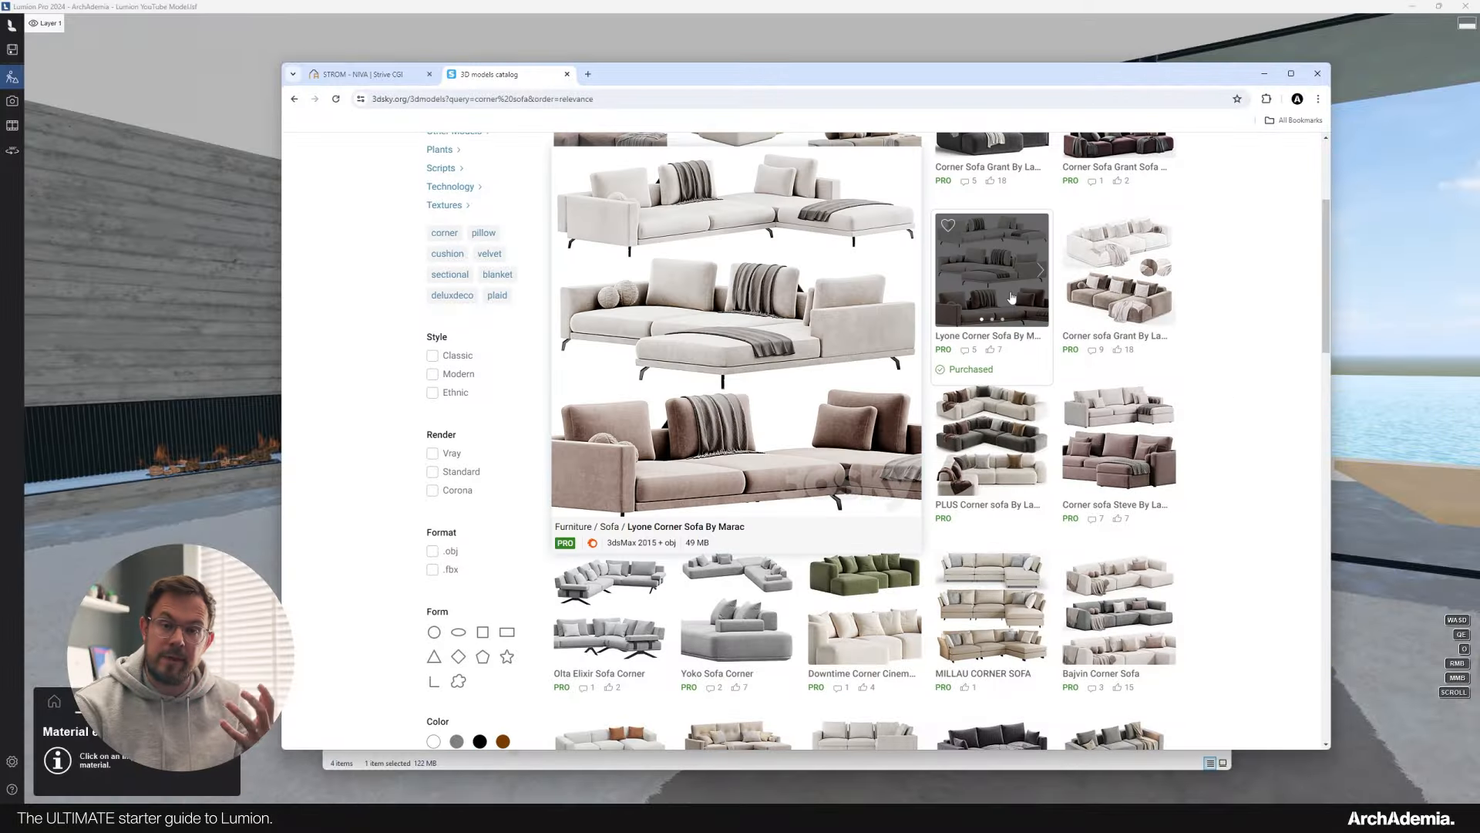
On 3dsky in the browser, browse the corner sofa results through page 2, open Corner sofa cecco and download it.
{"action": "scroll", "coordinate": [802, 572], "scroll_direction": "down", "scroll_amount": 10}
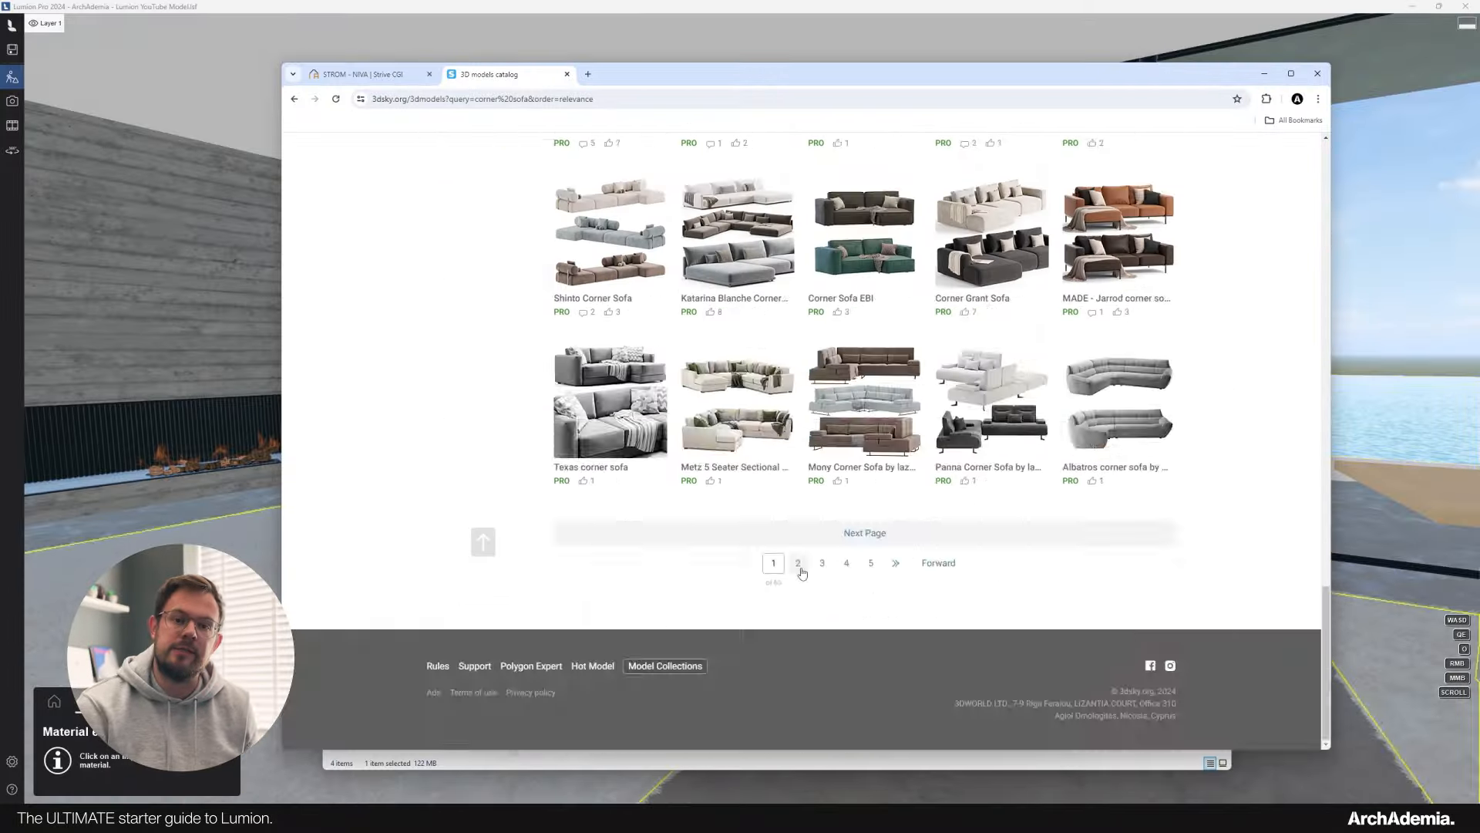
{"action": "left_click", "coordinate": [798, 562]}
{"action": "scroll", "coordinate": [639, 498], "scroll_direction": "down", "scroll_amount": 10}
{"action": "mouse_move", "coordinate": [640, 499]}
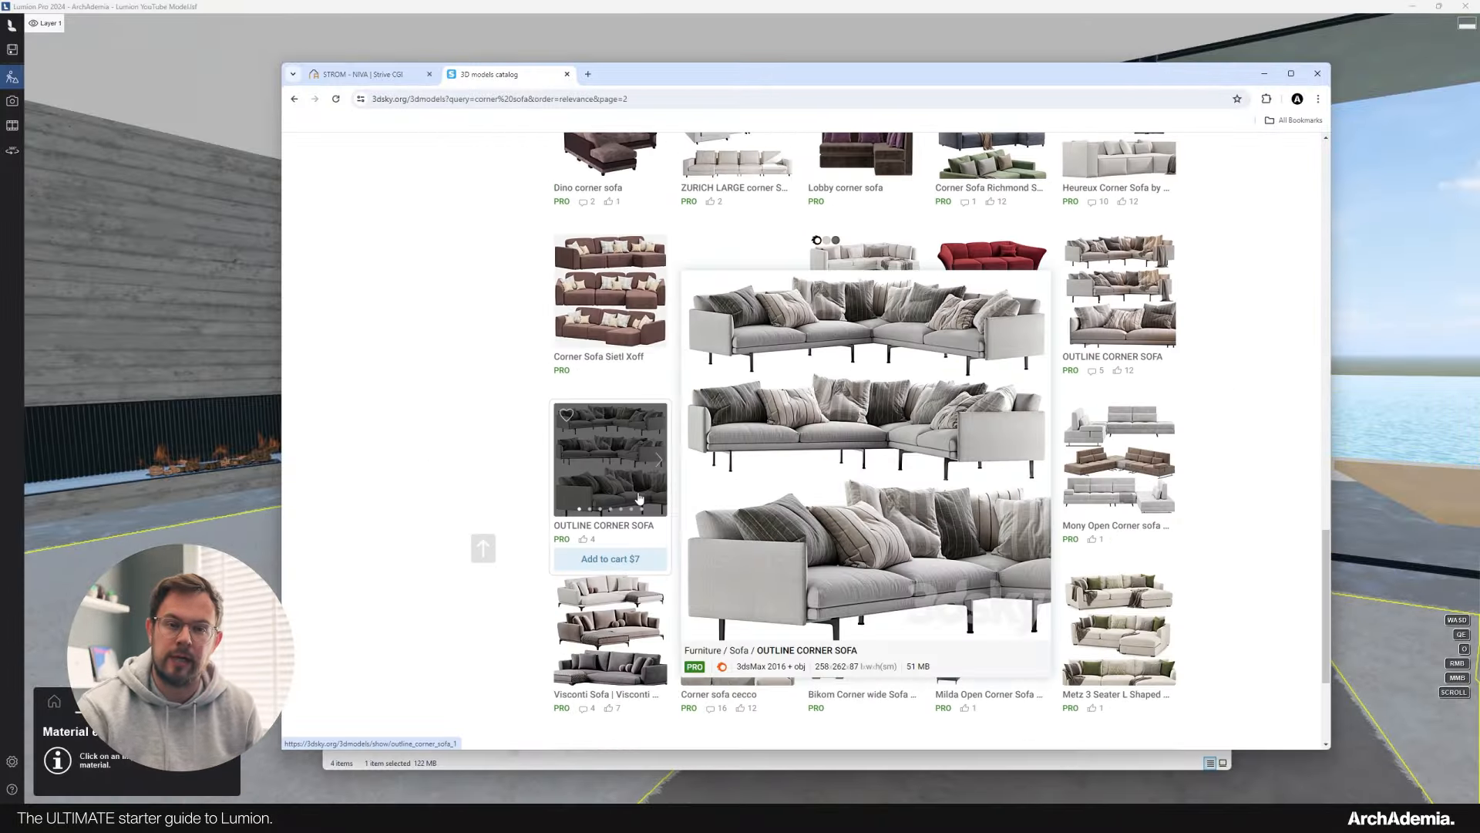
{"action": "scroll", "coordinate": [640, 498], "scroll_direction": "down", "scroll_amount": 2}
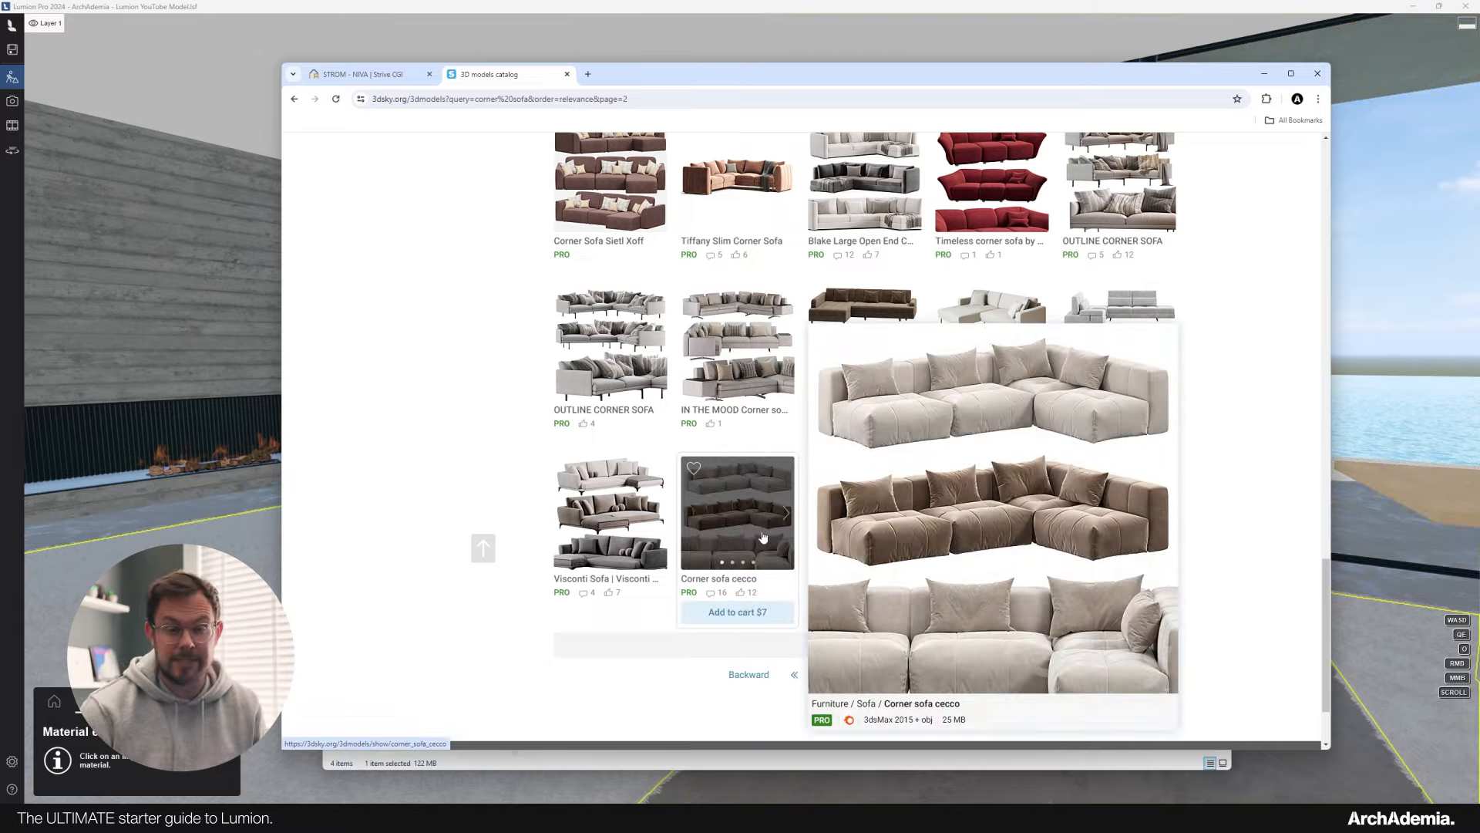
{"action": "left_click", "coordinate": [763, 537]}
{"action": "left_click", "coordinate": [994, 381]}
Search the 3dsky models for "coffee table" and browse the results through page 3.
{"action": "type", "text": "coffee table"}
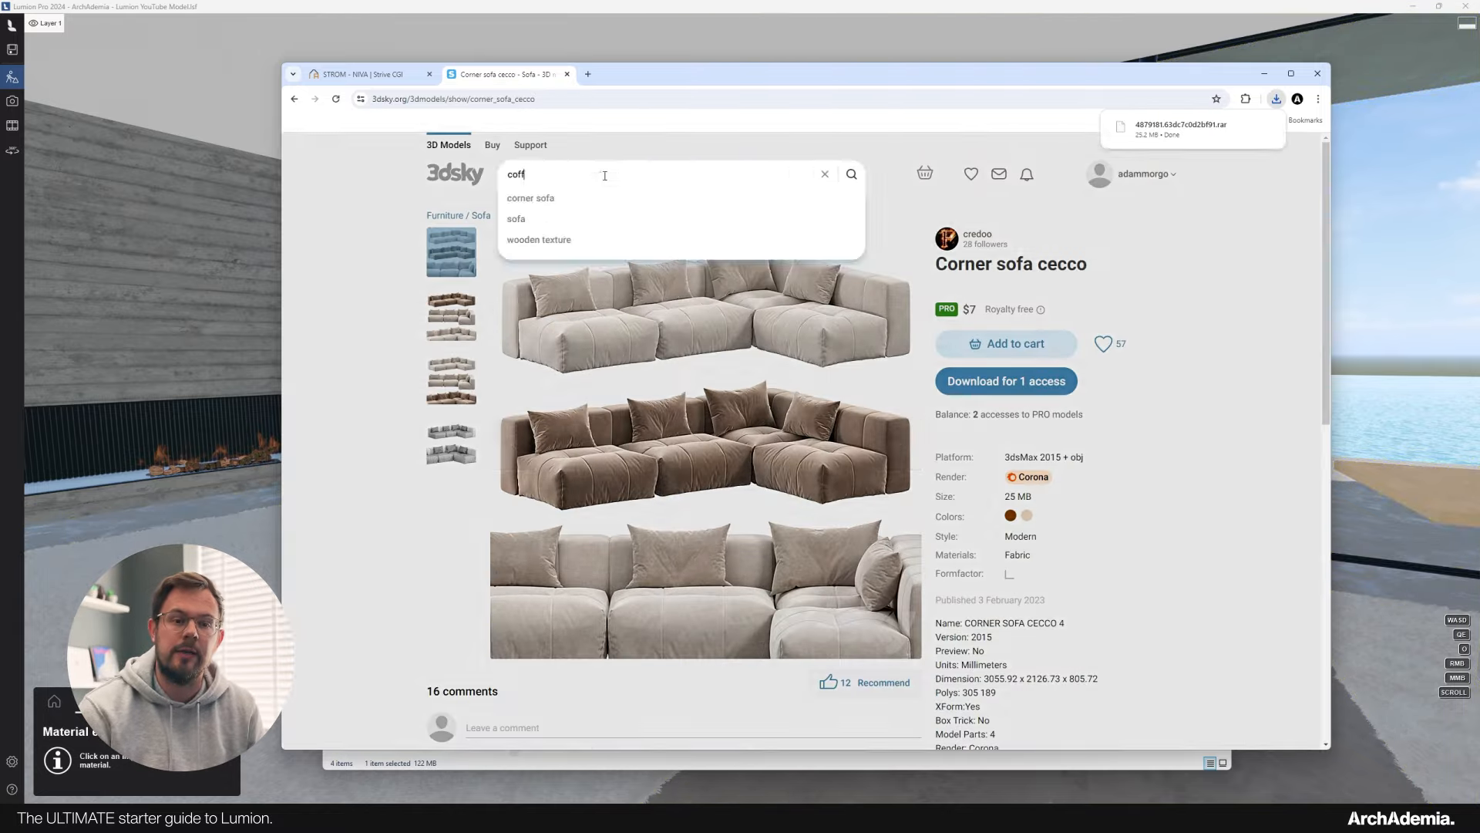
{"action": "key", "text": "Return"}
{"action": "scroll", "coordinate": [1205, 432], "scroll_direction": "down", "scroll_amount": 5}
{"action": "scroll", "coordinate": [1225, 416], "scroll_direction": "down", "scroll_amount": 5}
{"action": "left_click", "coordinate": [851, 622]}
{"action": "scroll", "coordinate": [1246, 404], "scroll_direction": "down", "scroll_amount": 20}
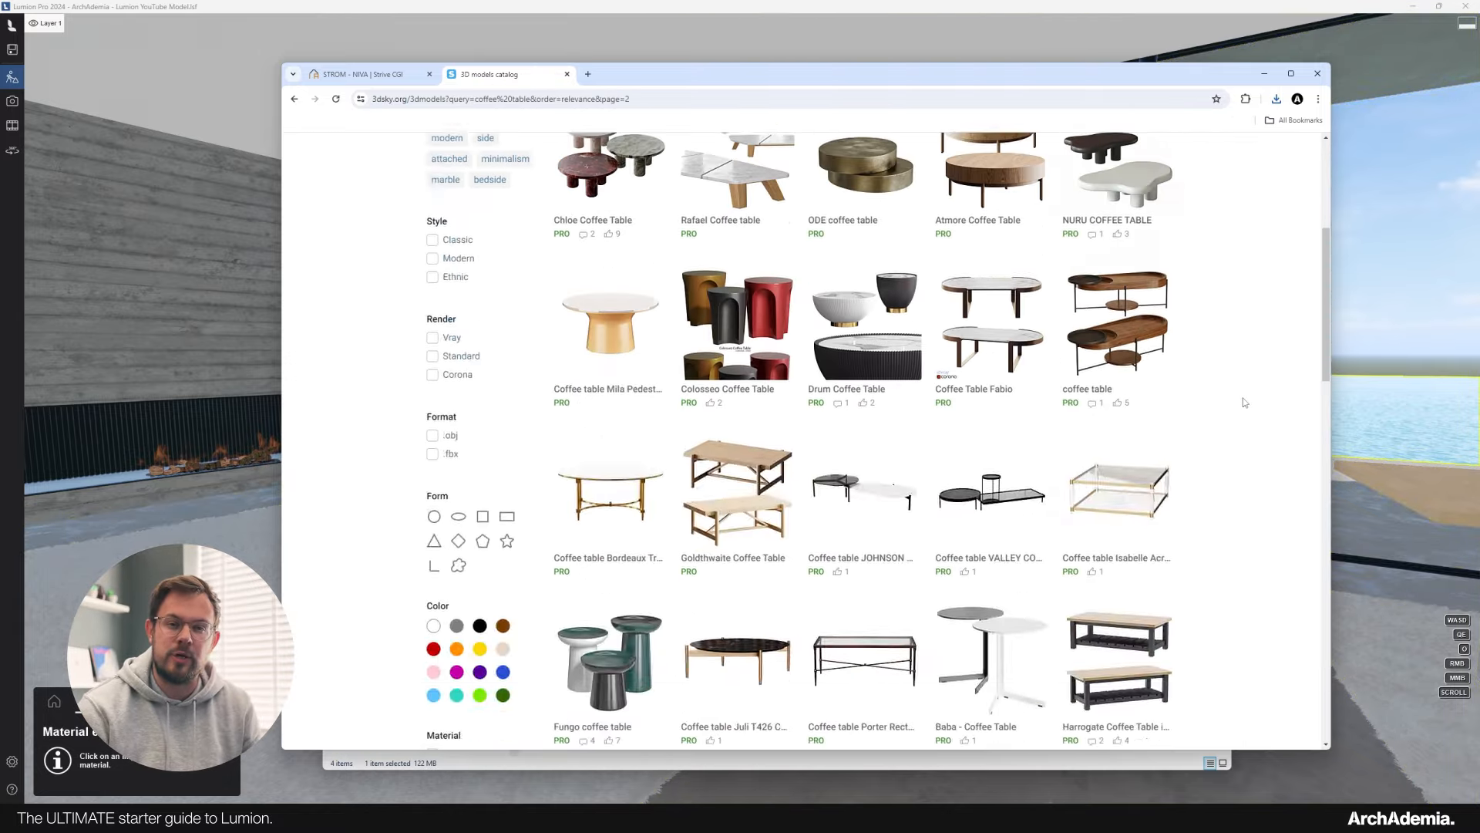
{"action": "left_click", "coordinate": [876, 621]}
{"action": "scroll", "coordinate": [1224, 401], "scroll_direction": "down", "scroll_amount": 20}
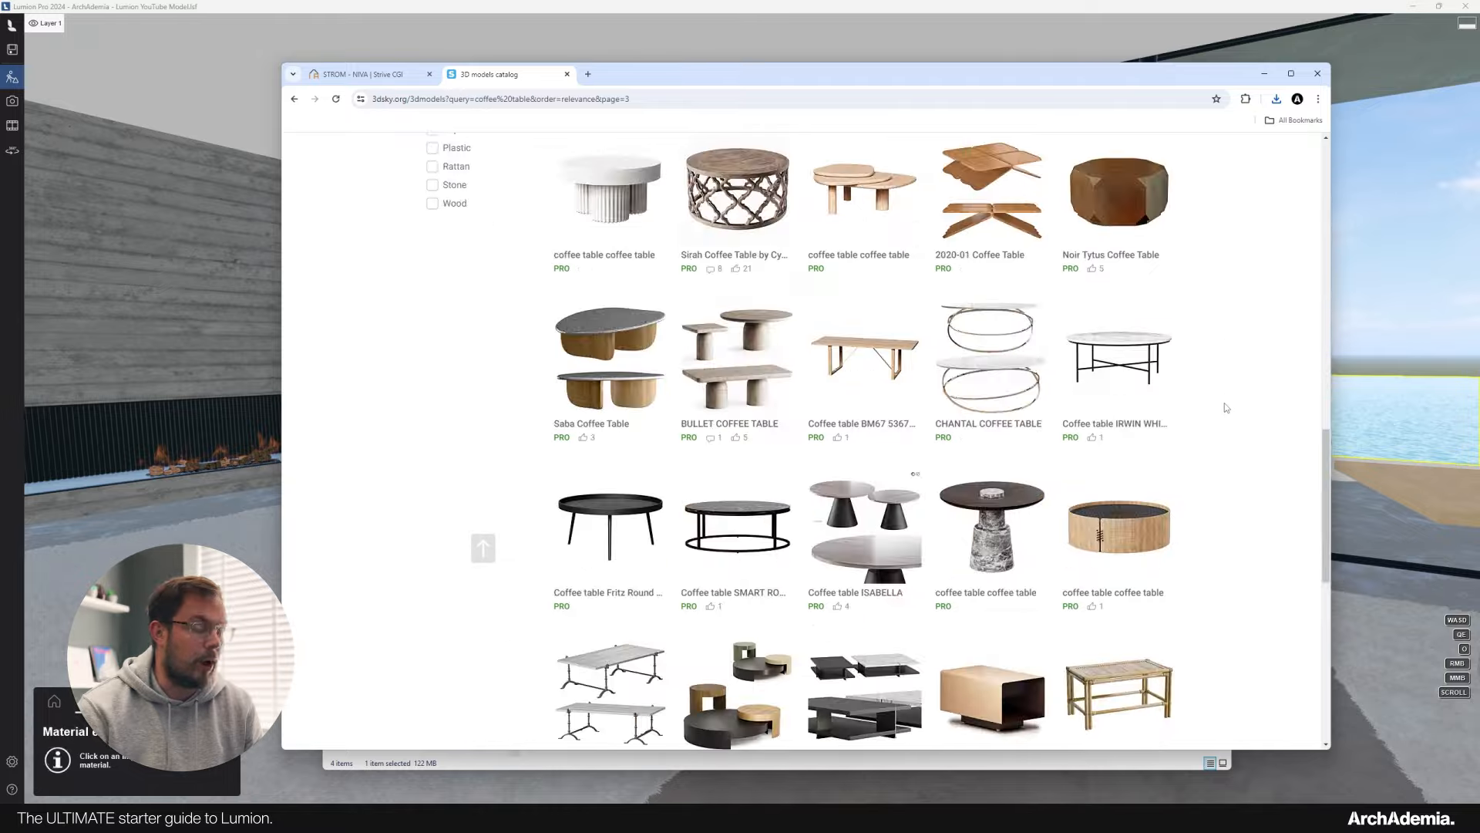
Search 3dsky for "coffee table set" and look through the first results.
{"action": "left_click", "coordinate": [1057, 538]}
{"action": "scroll", "coordinate": [1229, 384], "scroll_direction": "down", "scroll_amount": 5}
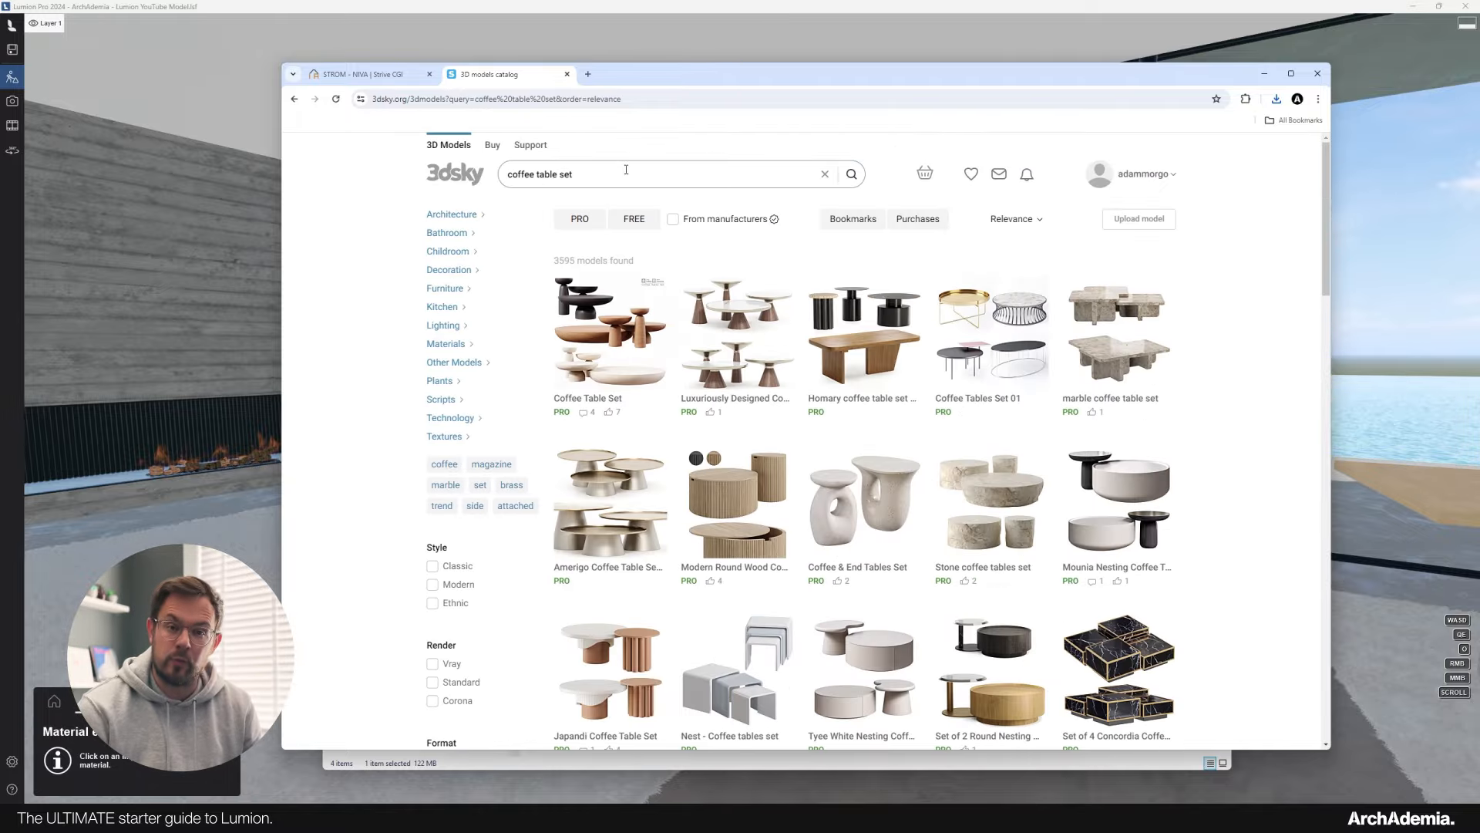
{"action": "scroll", "coordinate": [1218, 399], "scroll_direction": "down", "scroll_amount": 4}
{"action": "scroll", "coordinate": [900, 461], "scroll_direction": "down", "scroll_amount": 4}
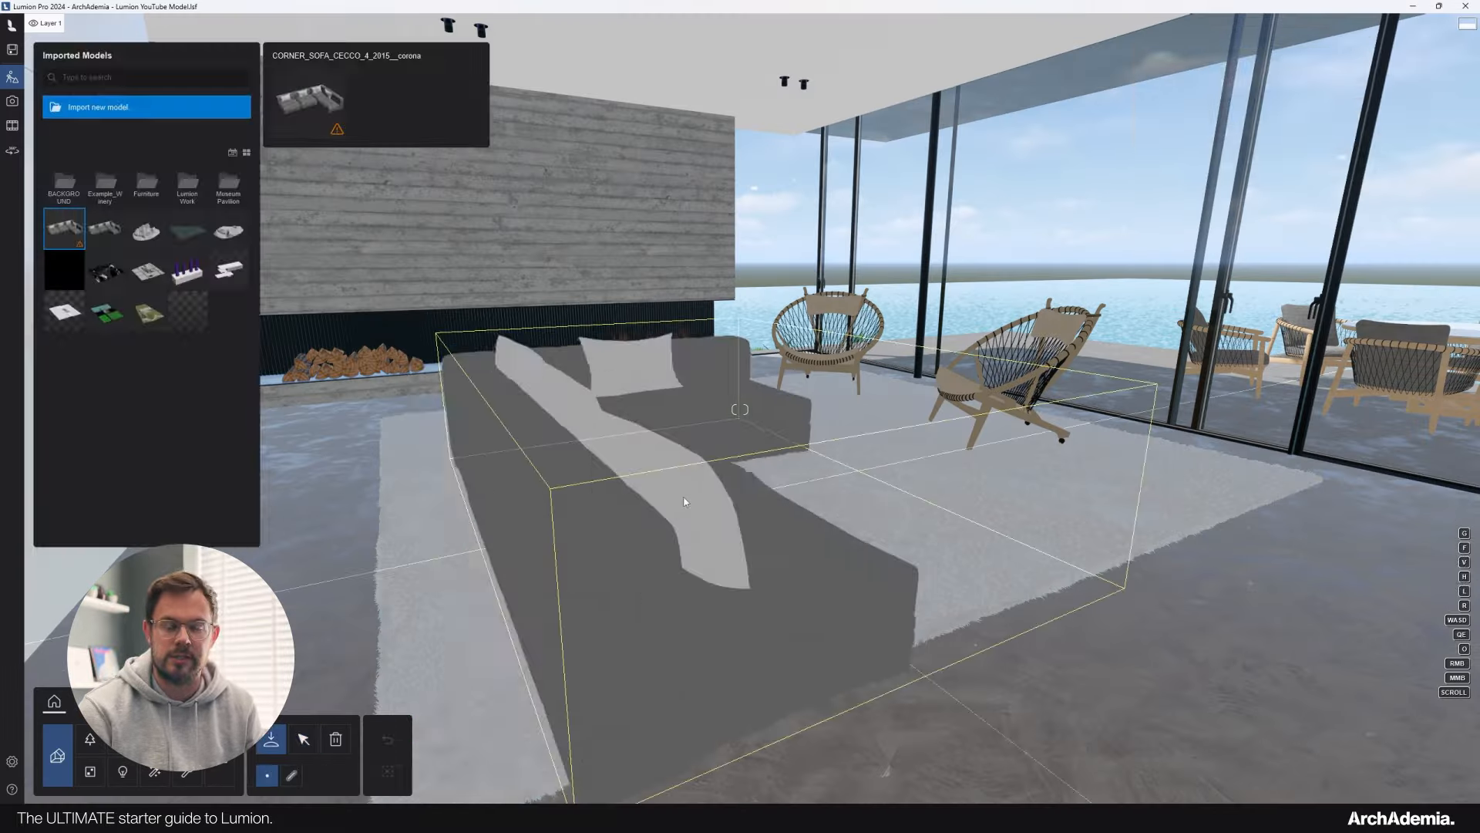
Back in Lumion, place the imported CORNER_SOFA_CECCO_4_2015__corona model on the rug facing the fireplace and adjust its heading.
{"action": "left_click_drag", "start_coordinate": [417, 745], "coordinate": [455, 745]}
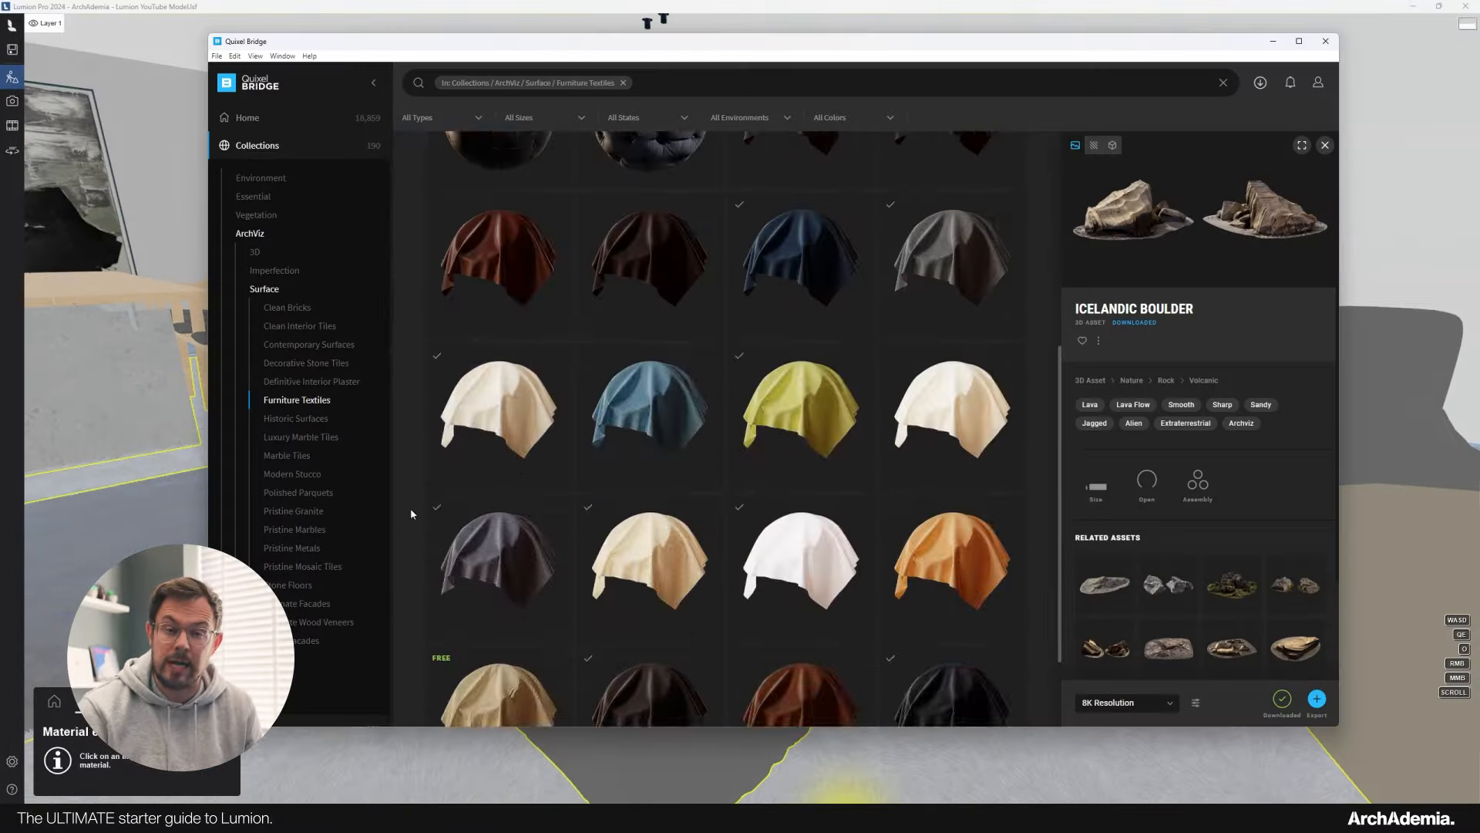
In Quixel Bridge, preview Furniture Fabric surfaces in Furniture Textiles and a stone in Pristine Marbles.
{"action": "left_click", "coordinate": [800, 559]}
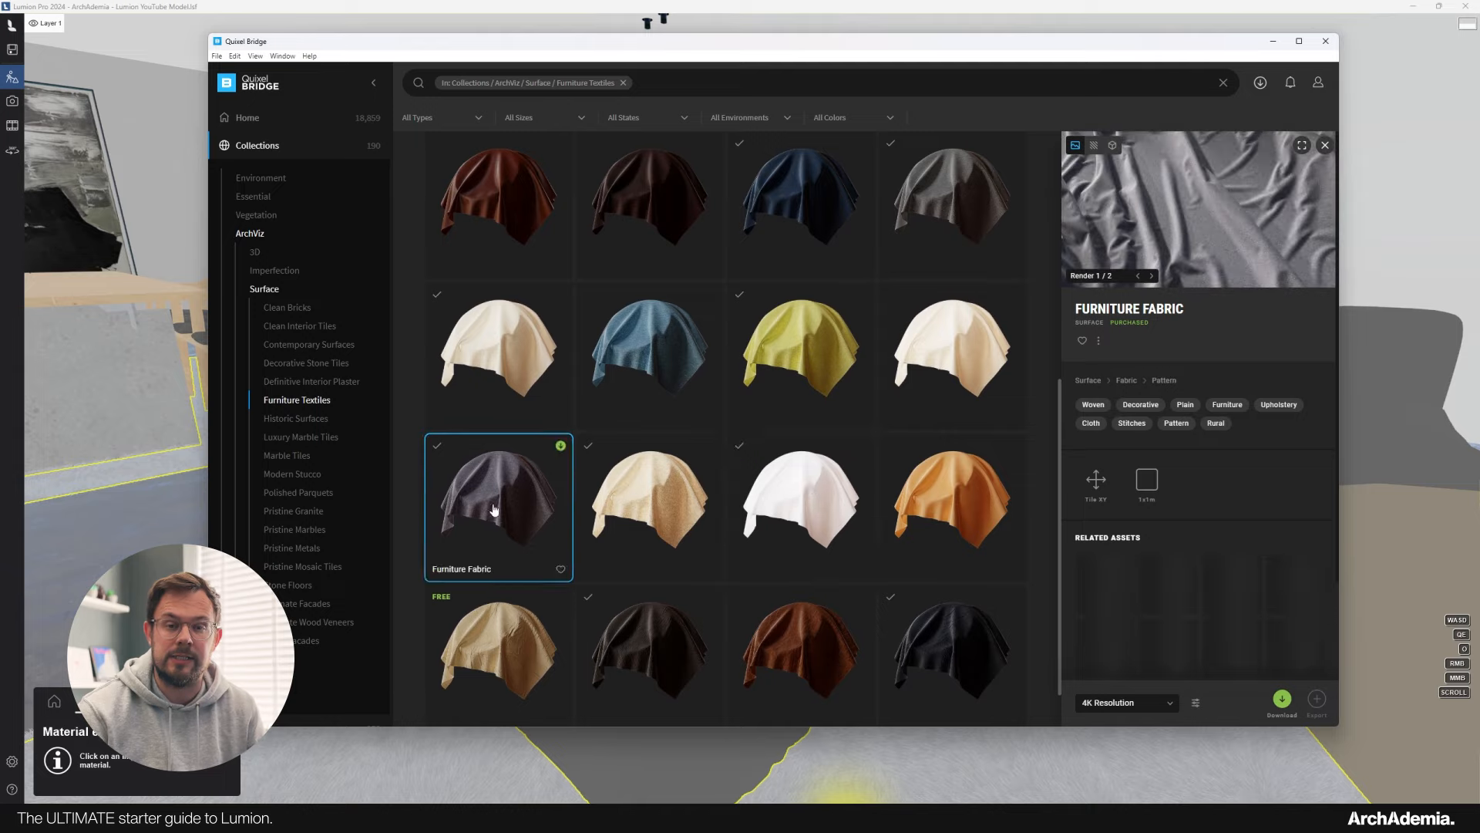
{"action": "scroll", "coordinate": [798, 661], "scroll_direction": "up", "scroll_amount": 2}
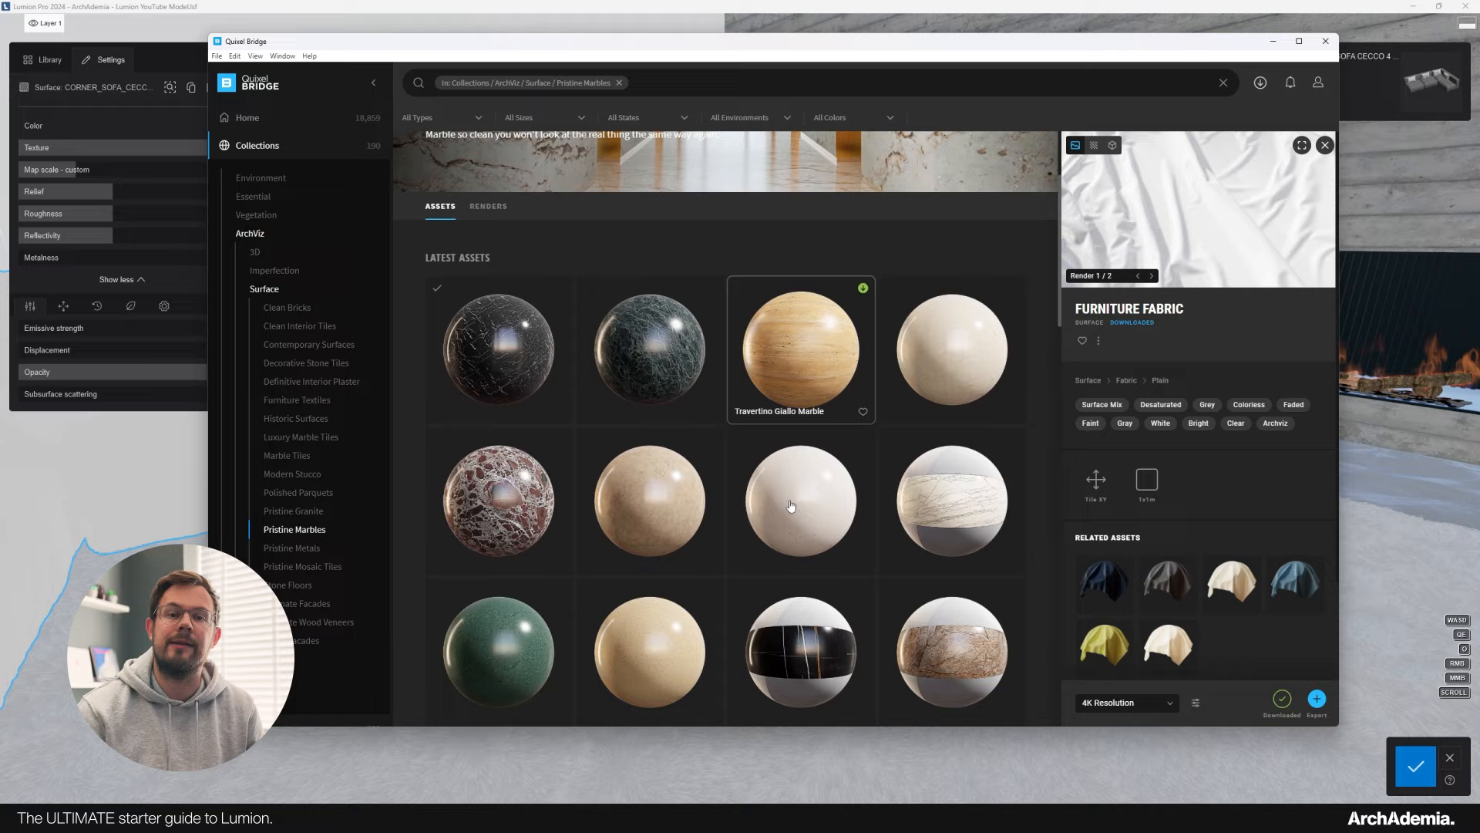
{"action": "left_click", "coordinate": [802, 308]}
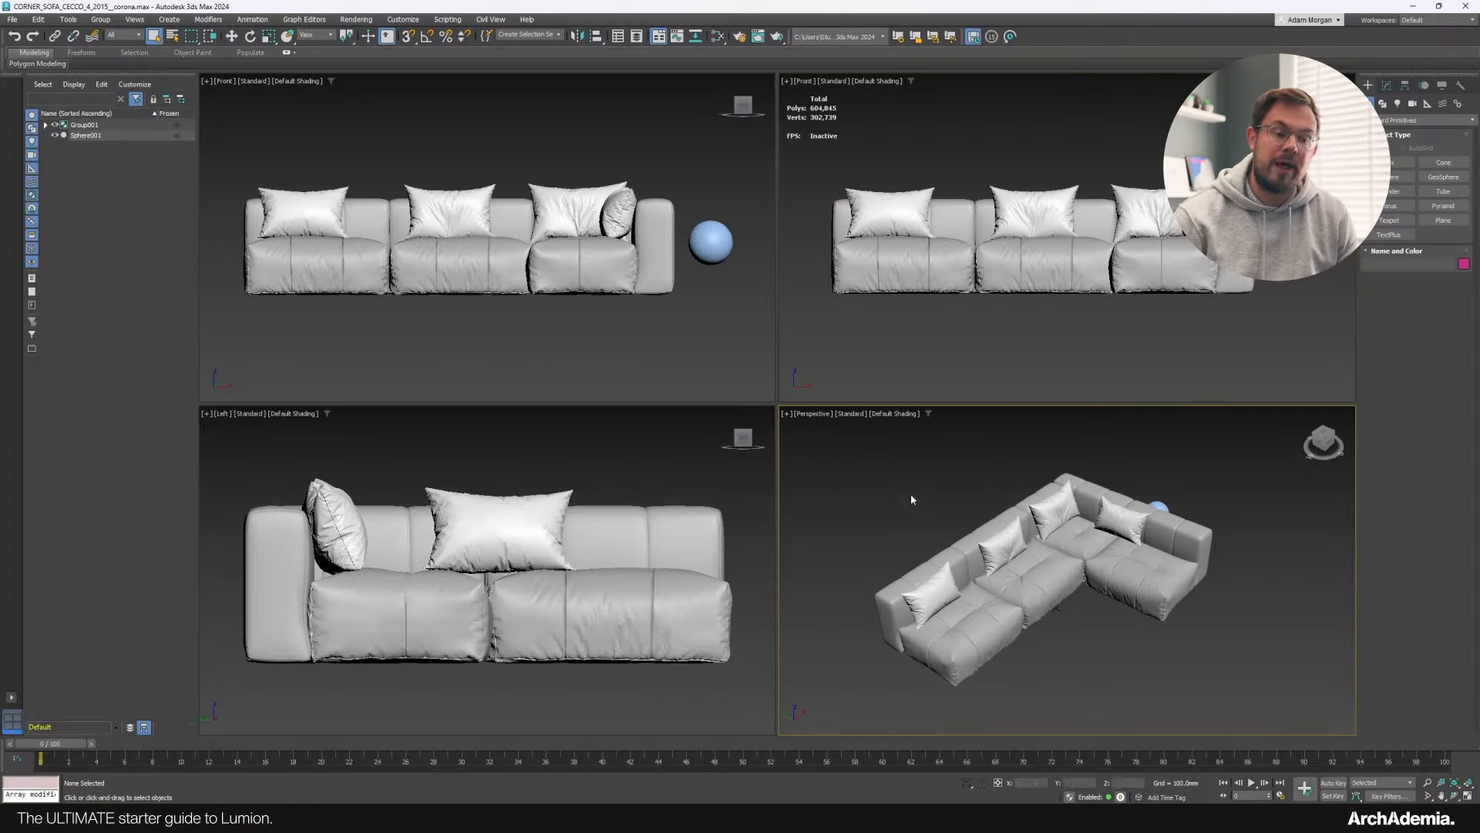
In 3ds Max, inspect the corner sofa from several angles in an enlarged perspective view and remove the sphere beside it.
{"action": "middle_click_drag", "start_coordinate": [1072, 532], "coordinate": [1051, 512]}
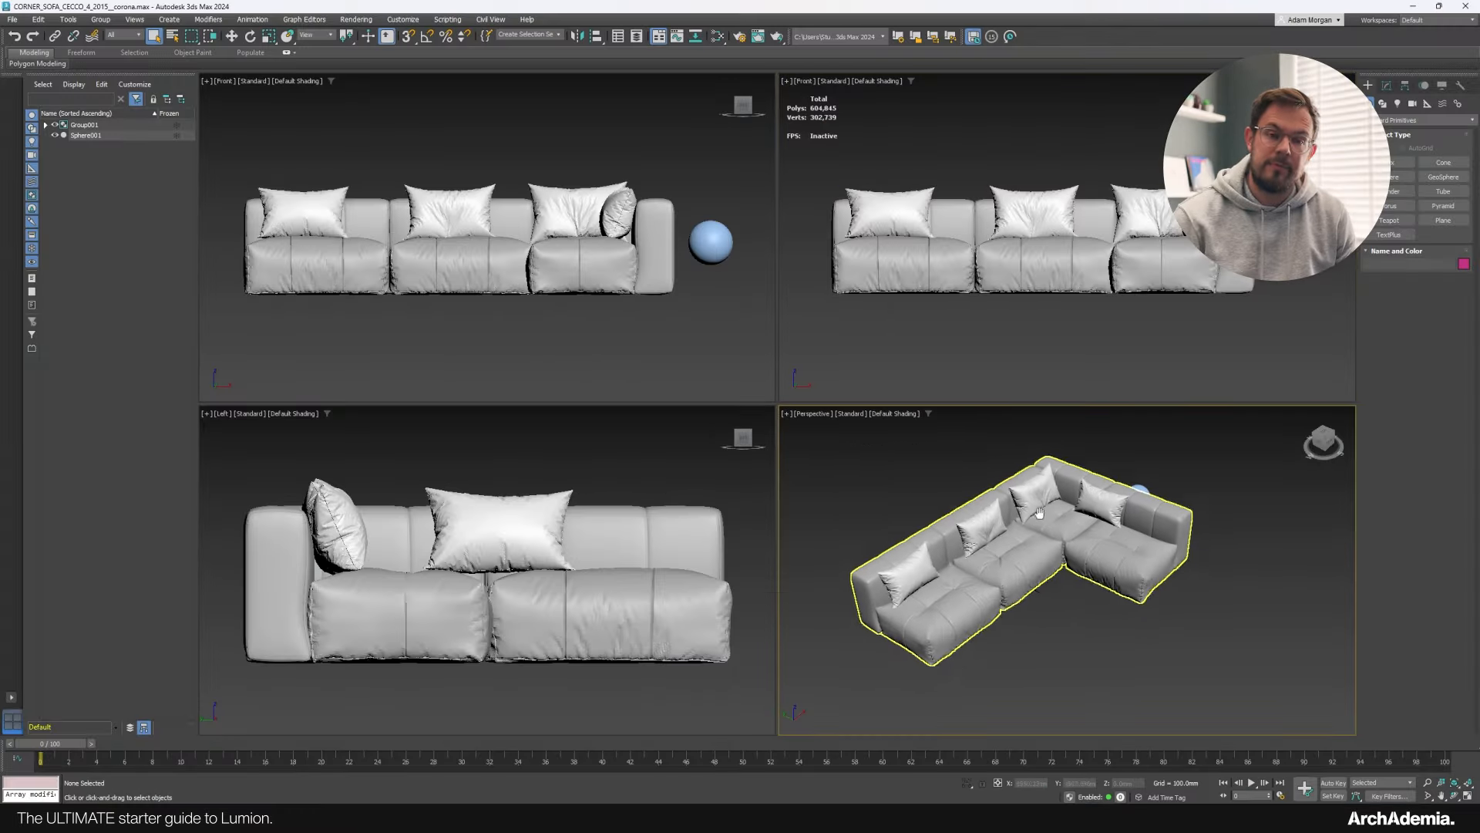
{"action": "key", "text": "alt+w"}
{"action": "middle_click_drag", "start_coordinate": [871, 462], "coordinate": [717, 422], "text": "alt"}
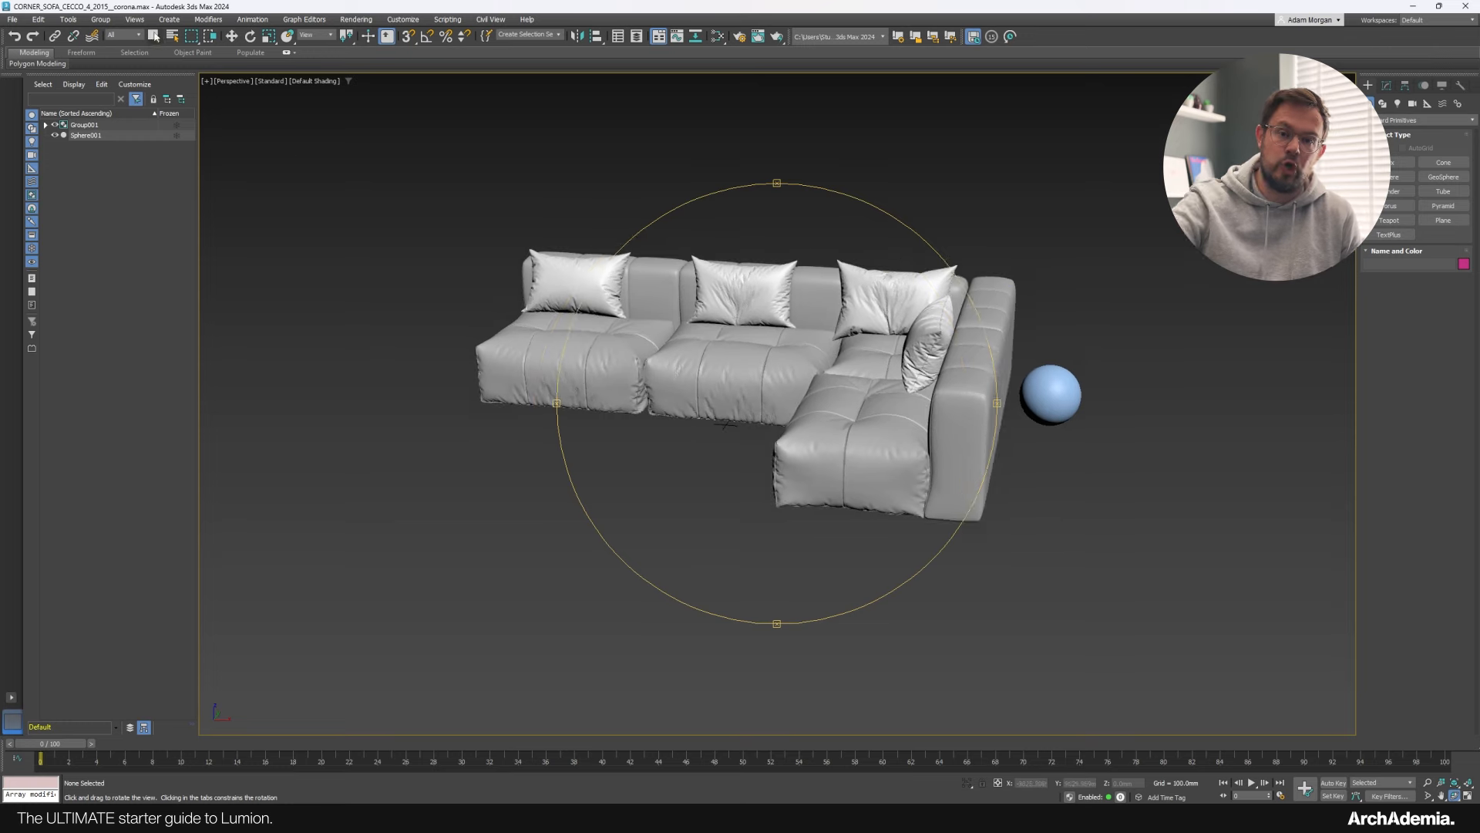
{"action": "left_click", "coordinate": [1453, 796]}
{"action": "left_click_drag", "start_coordinate": [751, 457], "coordinate": [785, 464]}
Export the corner sofa scene to the Desktop as an FBX file with the Autodesk Media & Entertainment preset.
{"action": "left_click", "coordinate": [12, 20]}
{"action": "left_click", "coordinate": [166, 203]}
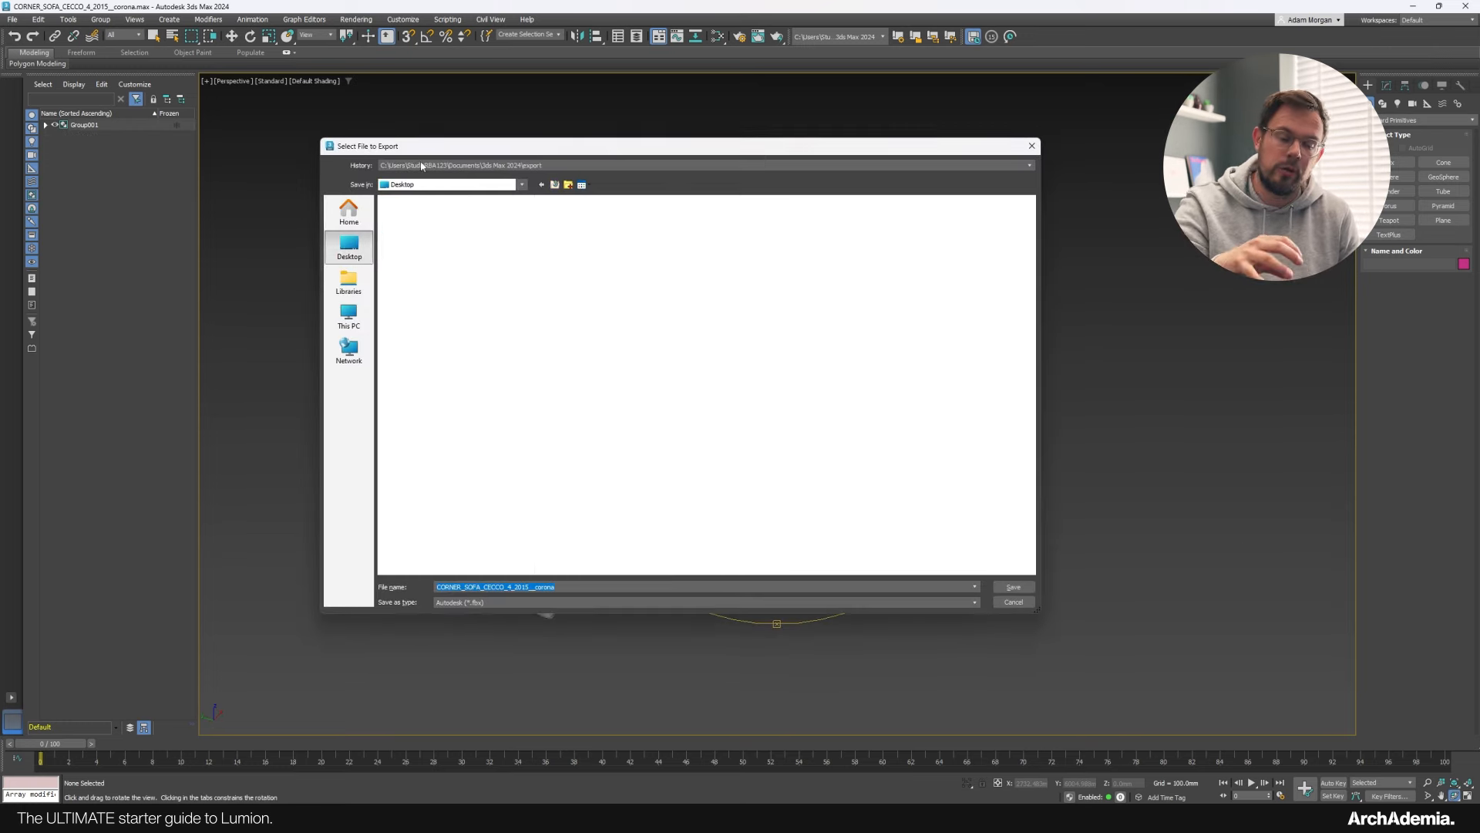
{"action": "left_click", "coordinate": [1068, 589]}
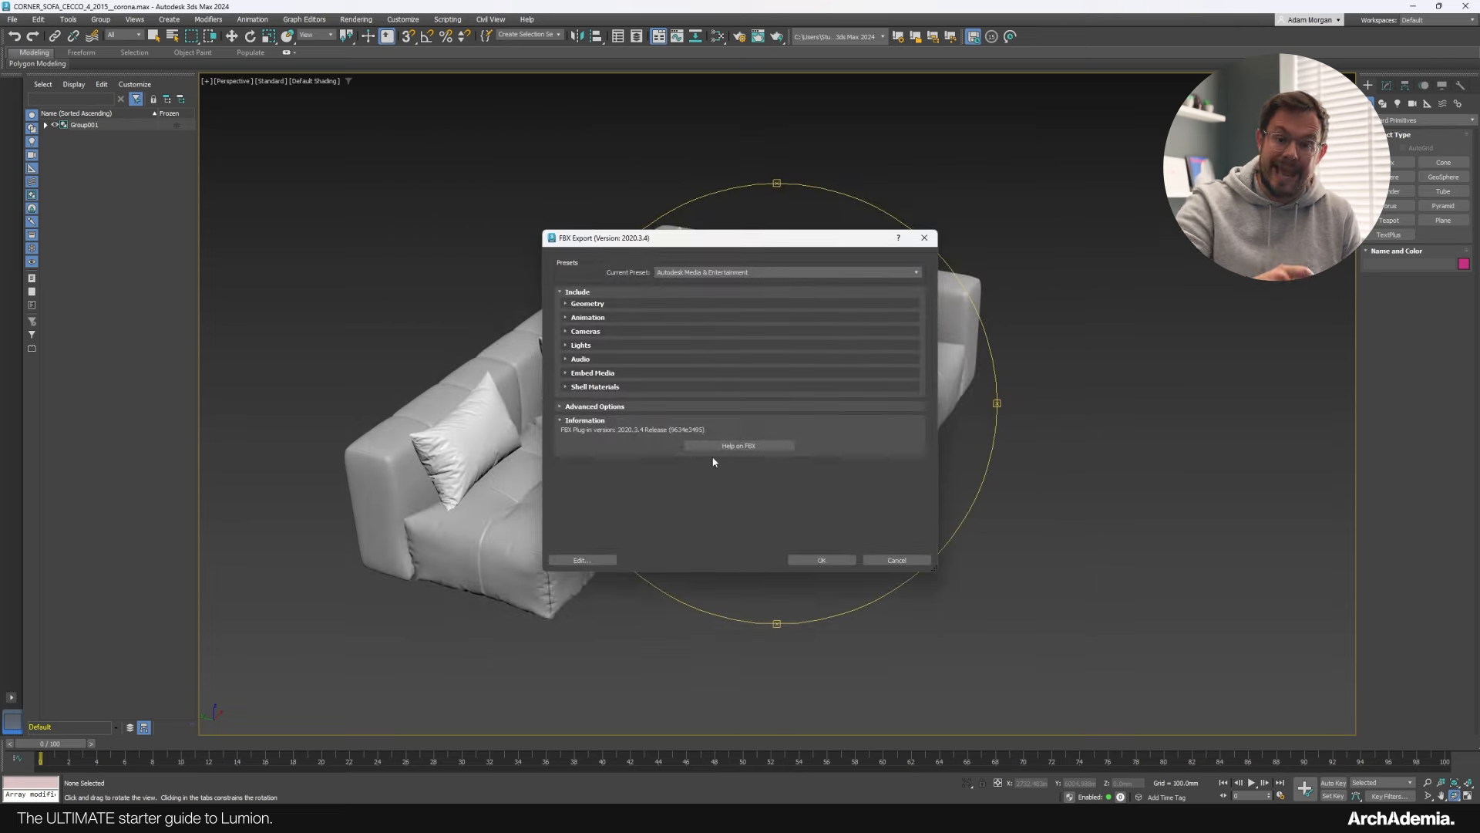
{"action": "left_click", "coordinate": [821, 561]}
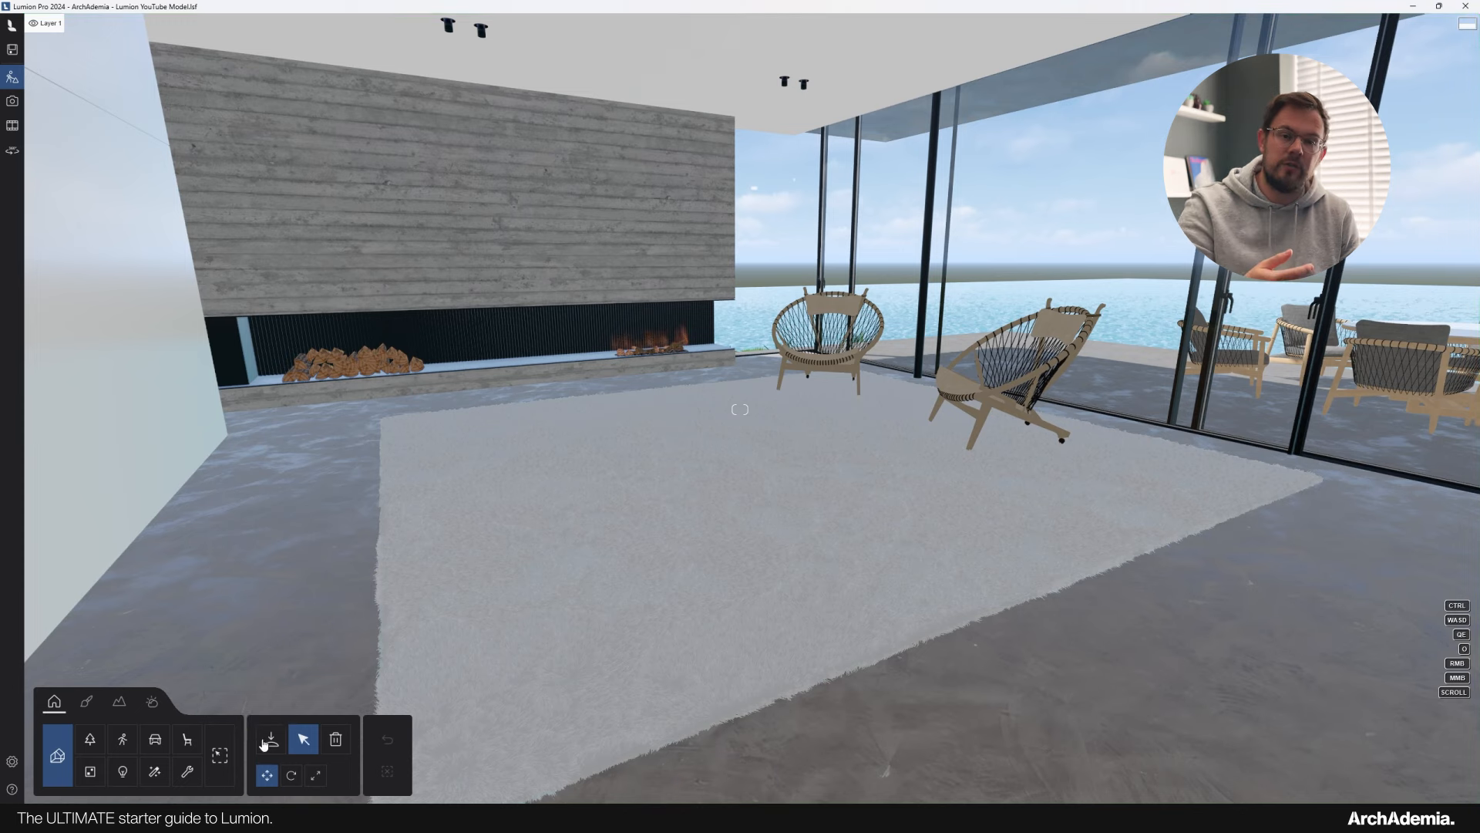
Import the CORNER_SOFA_CECCO_4_2015__corona FBX file from the Desktop and place it on the rug.
{"action": "left_click", "coordinate": [269, 740]}
{"action": "left_click", "coordinate": [93, 107]}
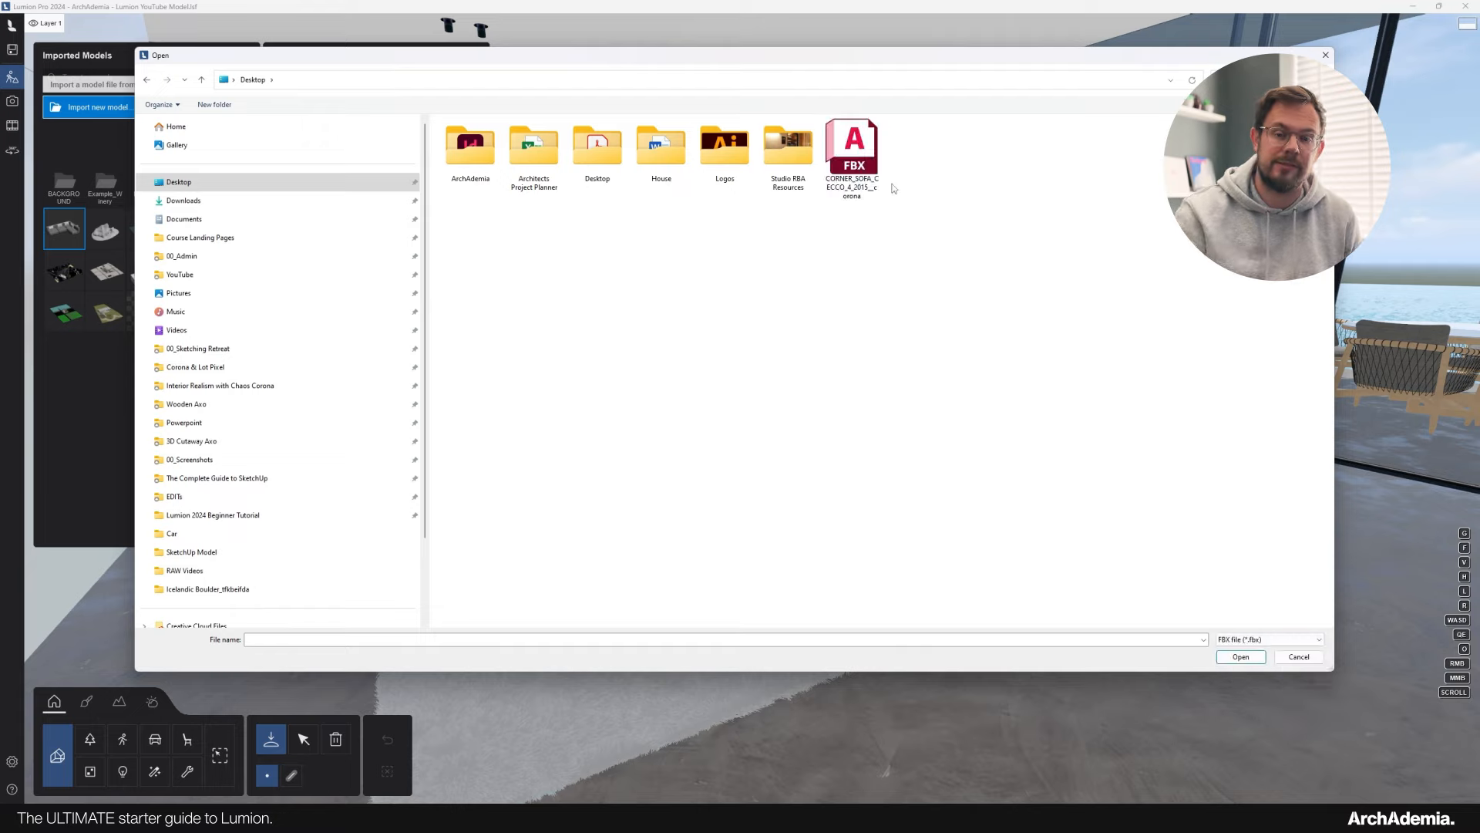
{"action": "double_click", "coordinate": [854, 158]}
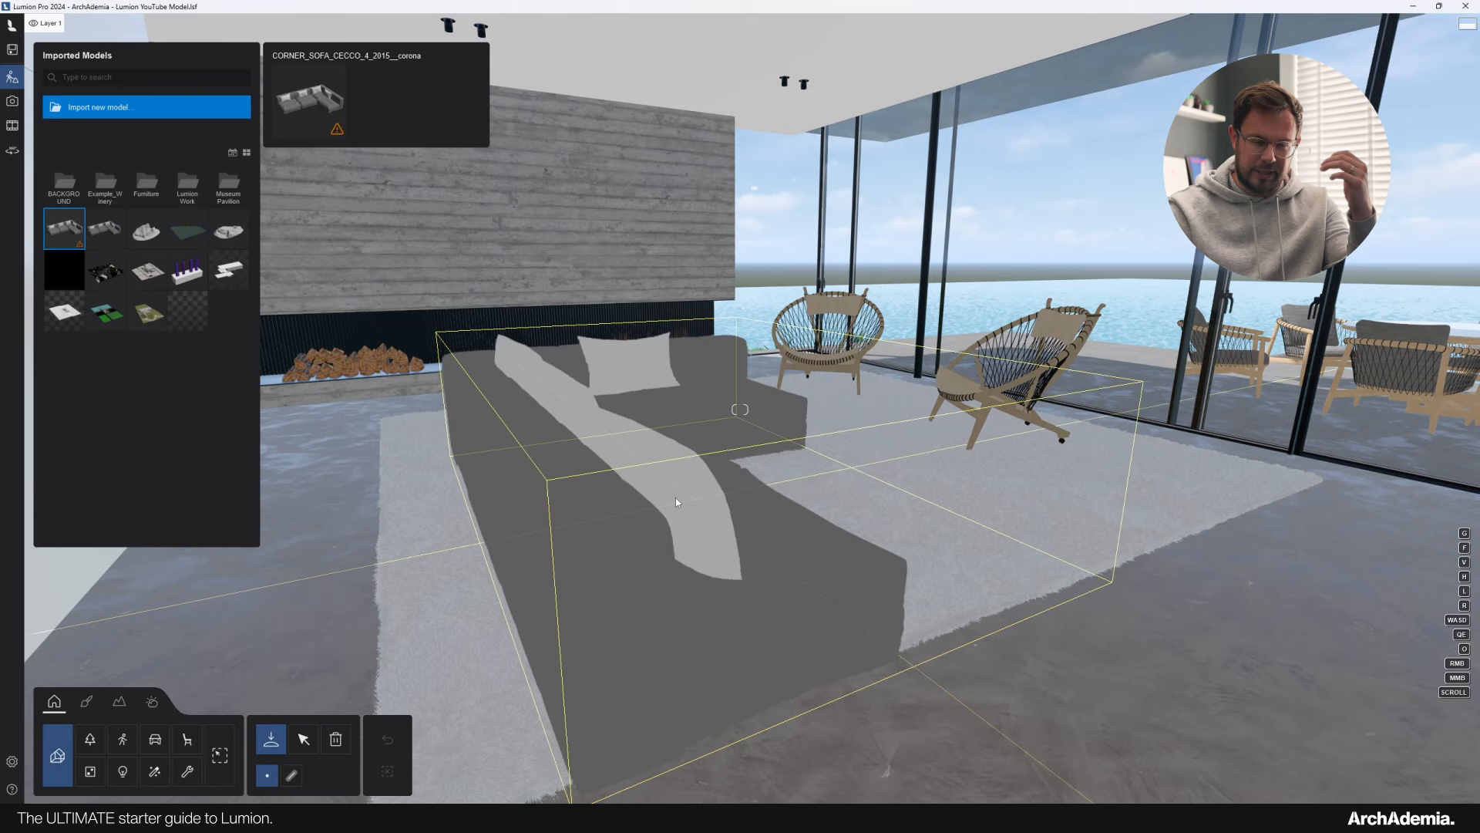
{"action": "left_click", "coordinate": [651, 493]}
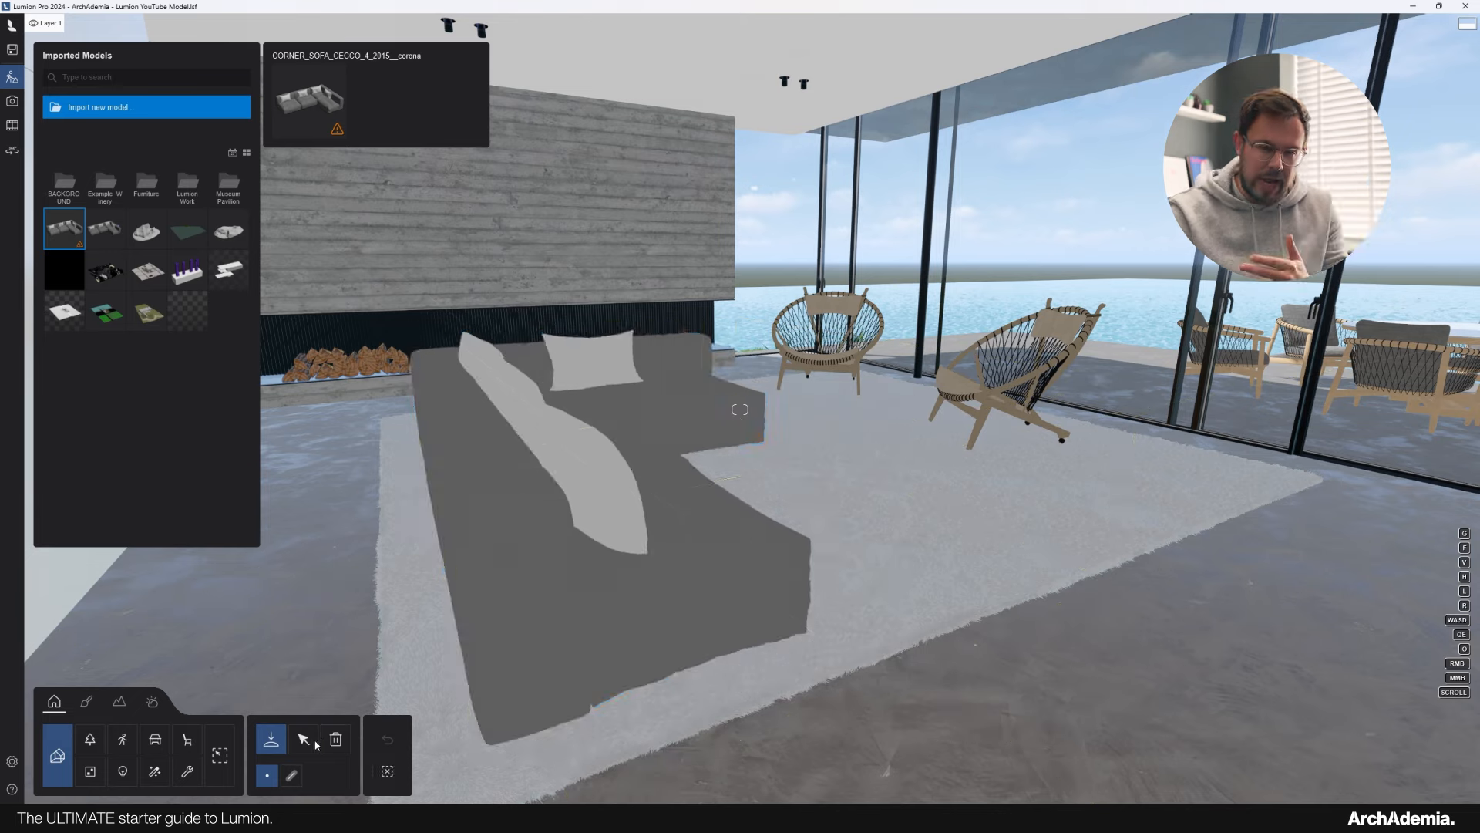
Adjust the heading of the placed corner sofa so it faces the fireplace seating area.
{"action": "left_click", "coordinate": [307, 742]}
{"action": "left_click_drag", "start_coordinate": [434, 759], "coordinate": [429, 778]}
{"action": "left_click_drag", "start_coordinate": [430, 745], "coordinate": [457, 745]}
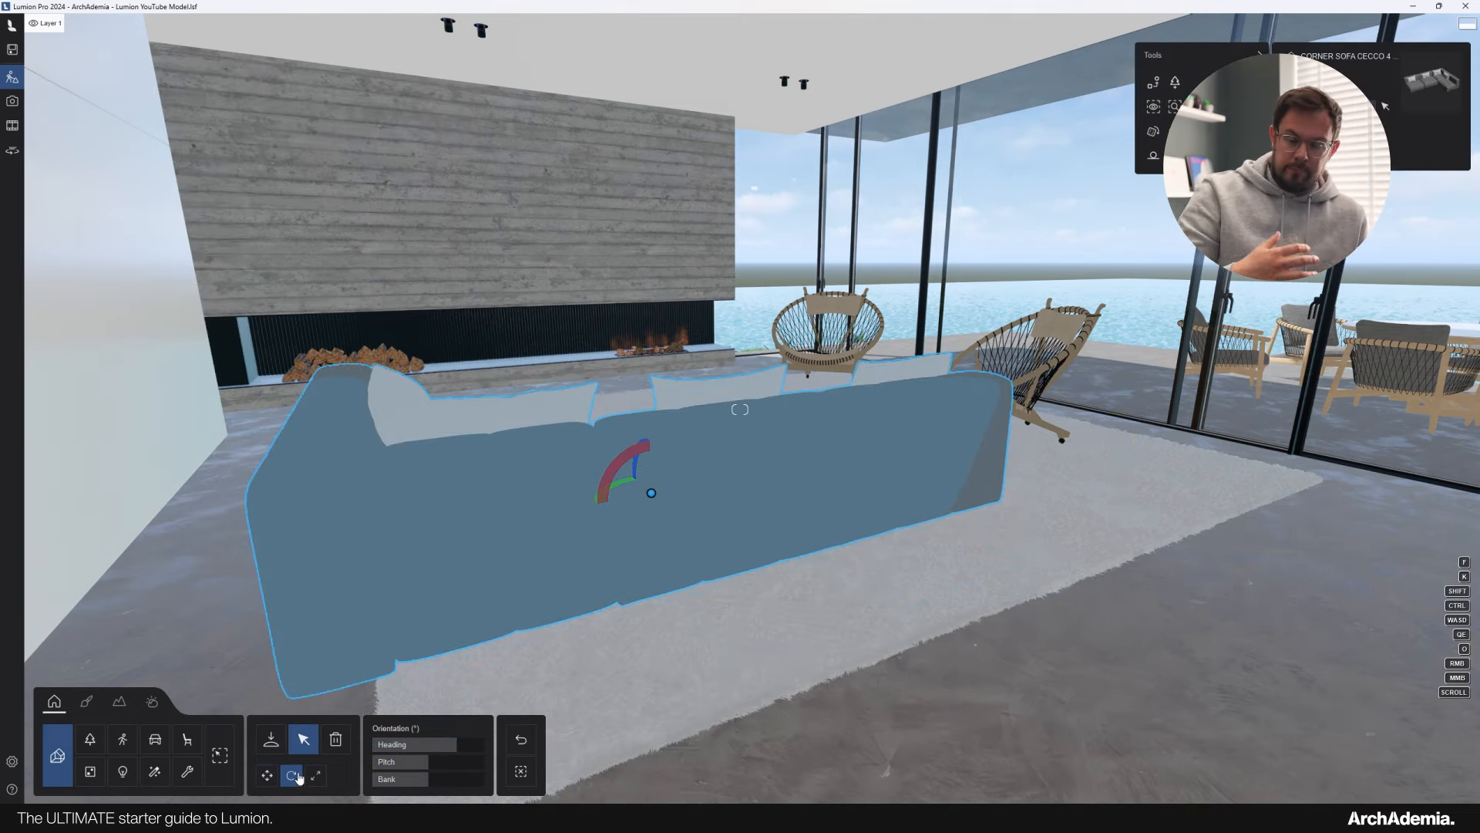
{"action": "left_click_drag", "start_coordinate": [609, 495], "coordinate": [680, 539]}
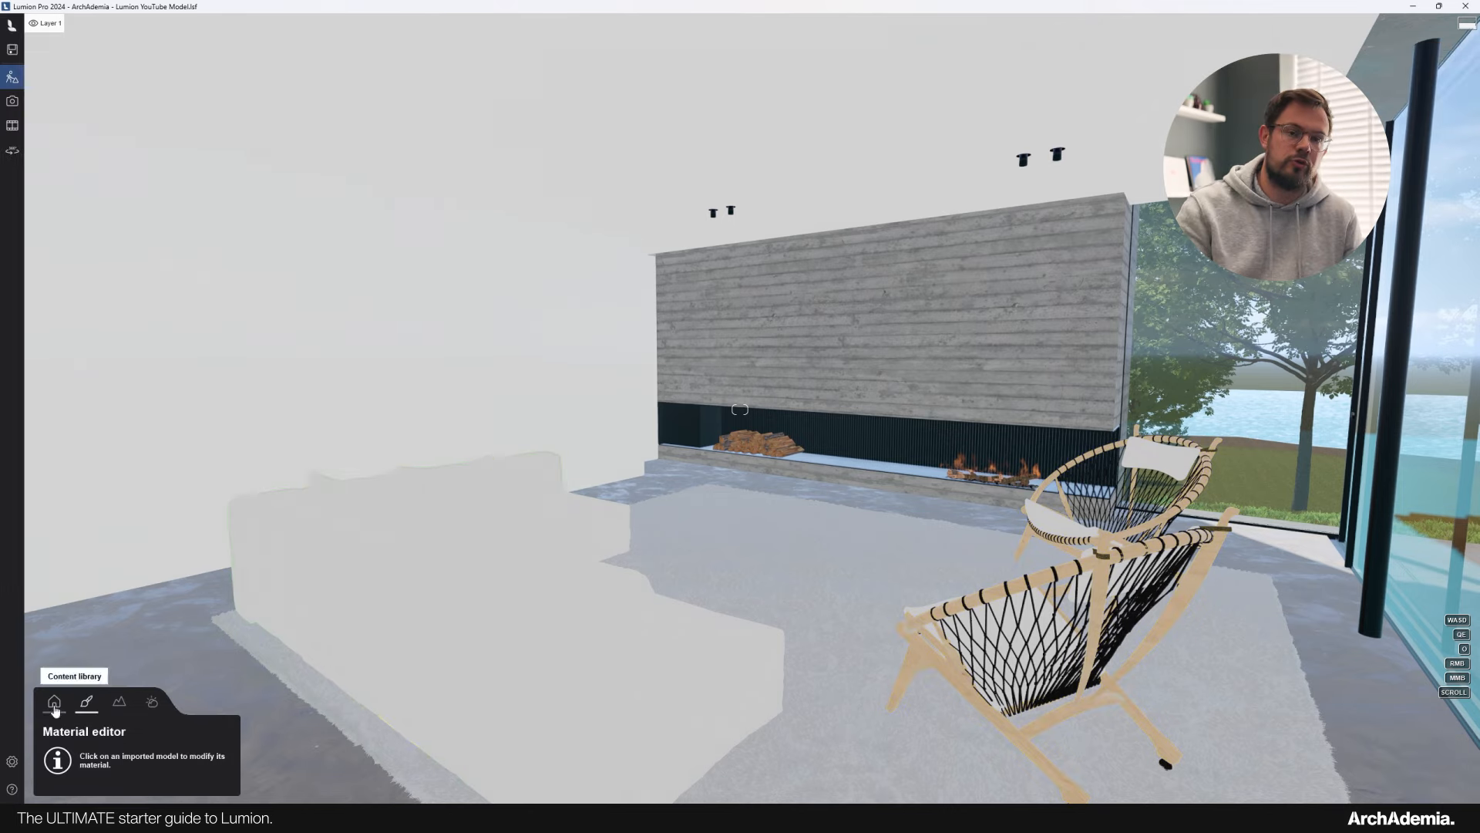
Import the Cozy-Matic_Danity-Paw-Coffee-Table_Corona_2021 FBX file from the Desktop and place it on the rug beside the sofa.
{"action": "left_click", "coordinate": [54, 702]}
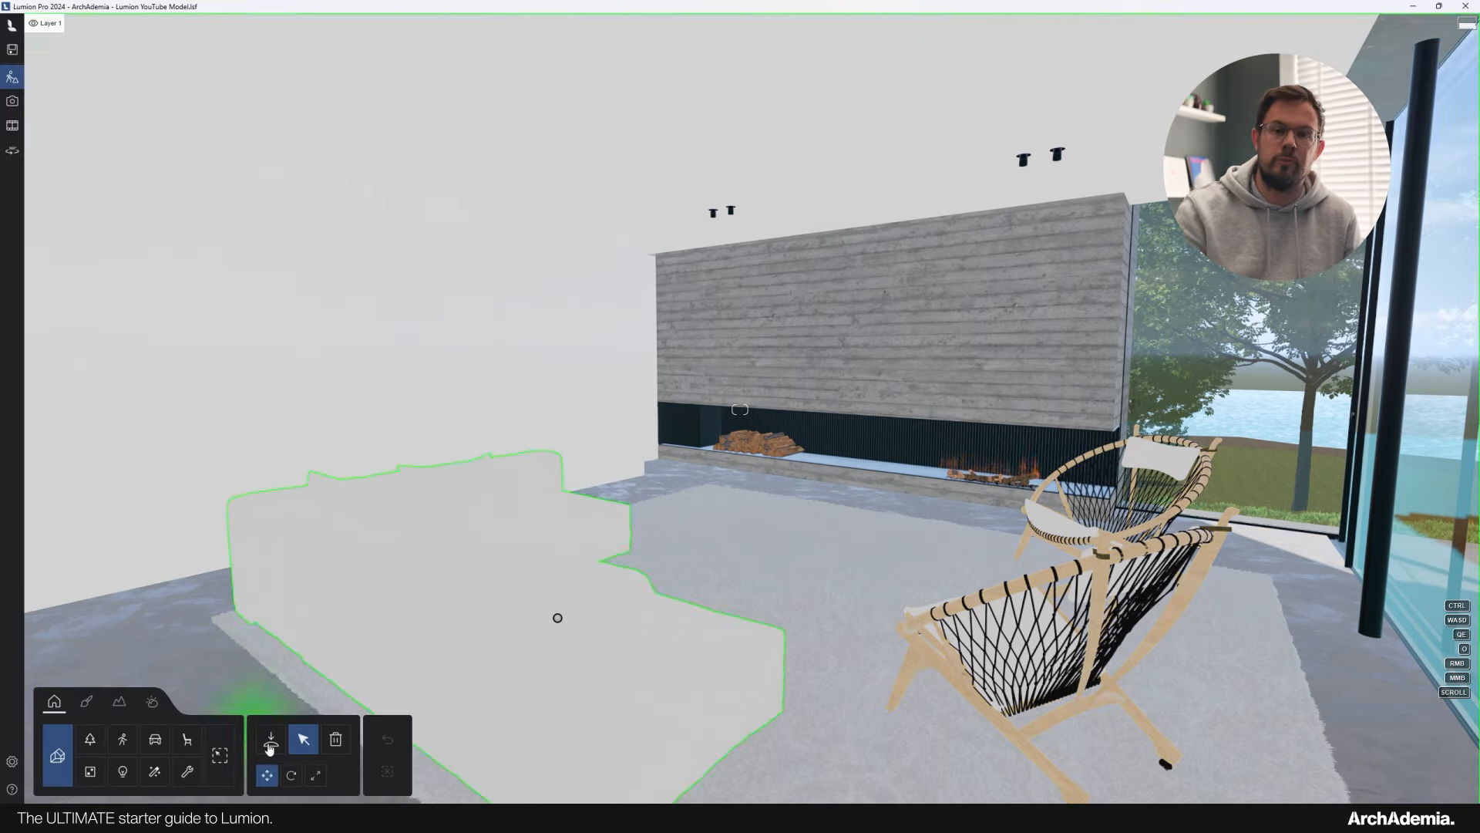
{"action": "left_click", "coordinate": [57, 756]}
{"action": "left_click", "coordinate": [89, 107]}
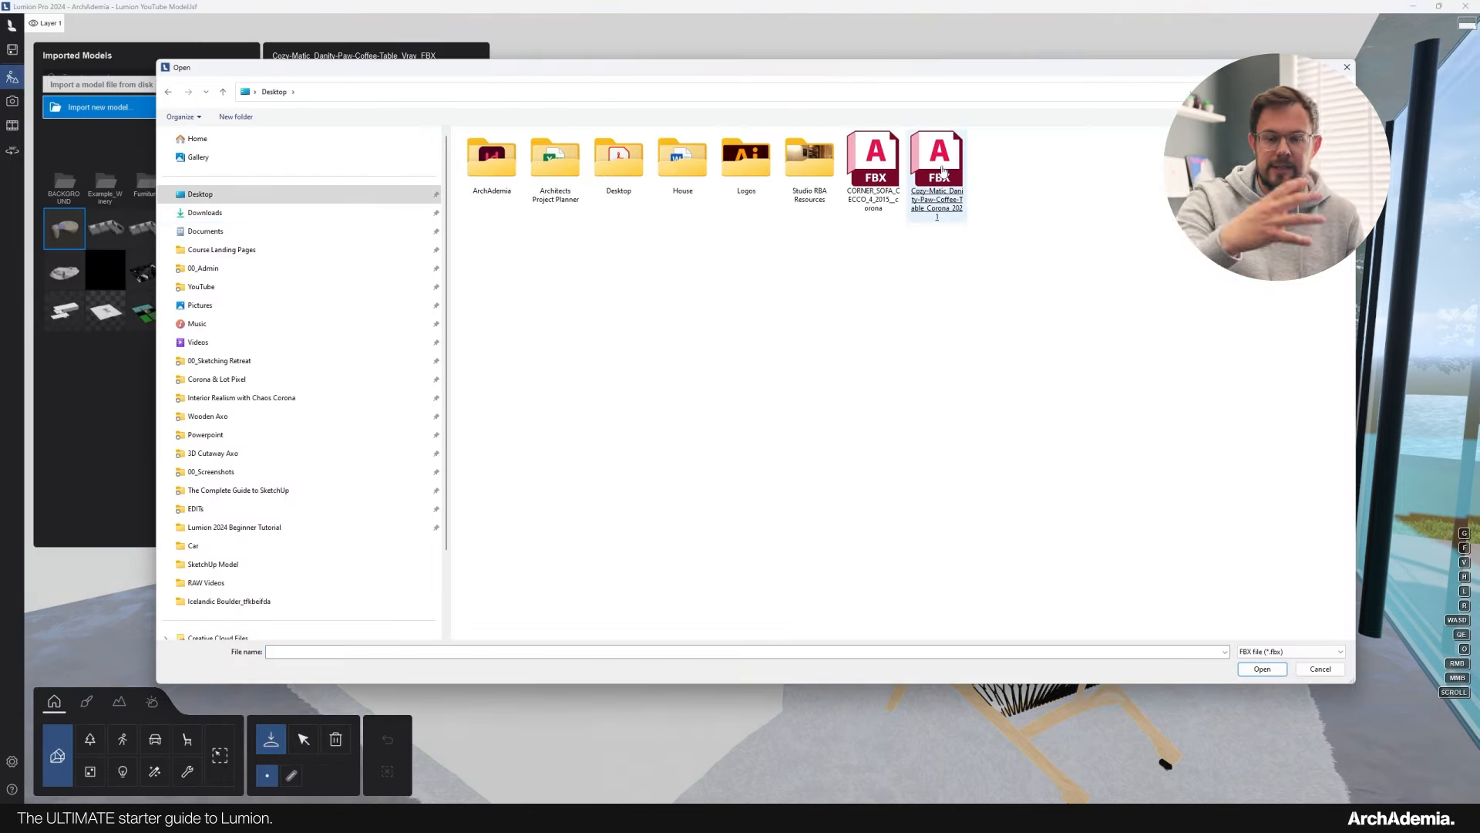
{"action": "double_click", "coordinate": [943, 171]}
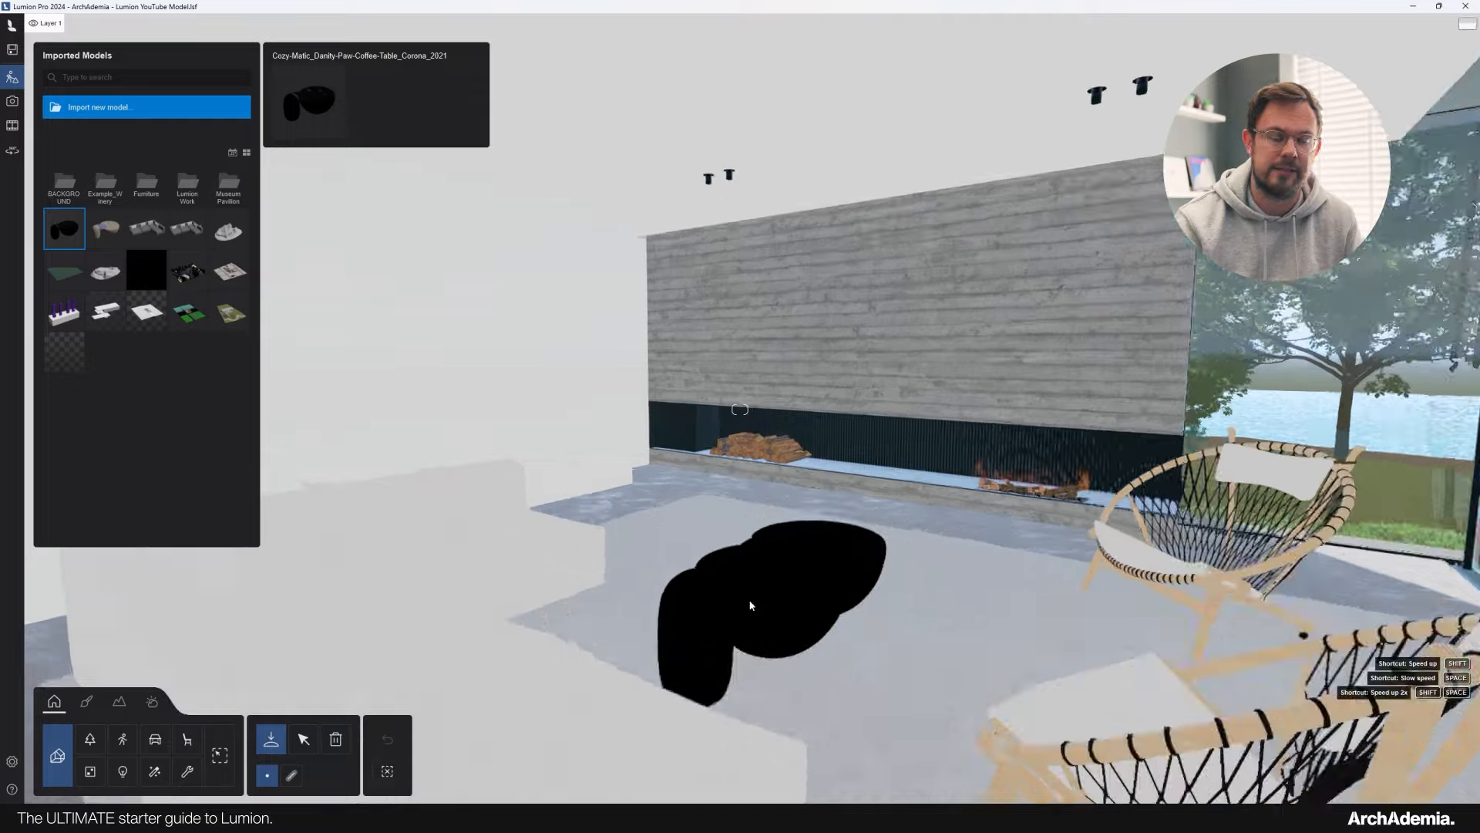
{"action": "right_click_drag", "start_coordinate": [751, 605], "coordinate": [729, 614]}
{"action": "key", "text": "w"}
{"action": "key", "text": "s"}
Copy the kitchen island's BC Honed 100x1 material and paste it onto the coffee table's Material #31.
{"action": "left_click", "coordinate": [86, 701]}
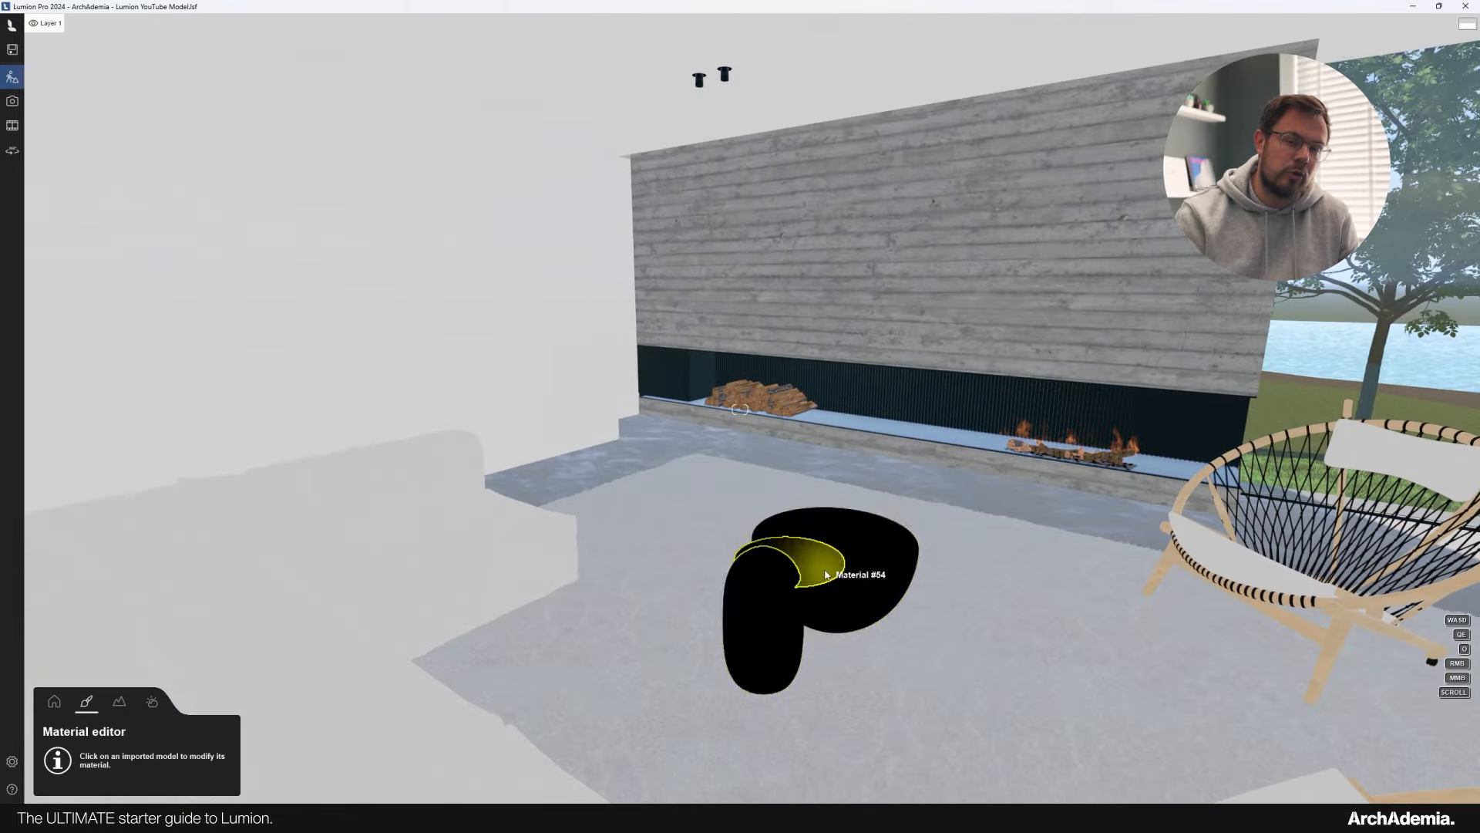
{"action": "right_click_drag", "start_coordinate": [824, 574], "coordinate": [406, 503]}
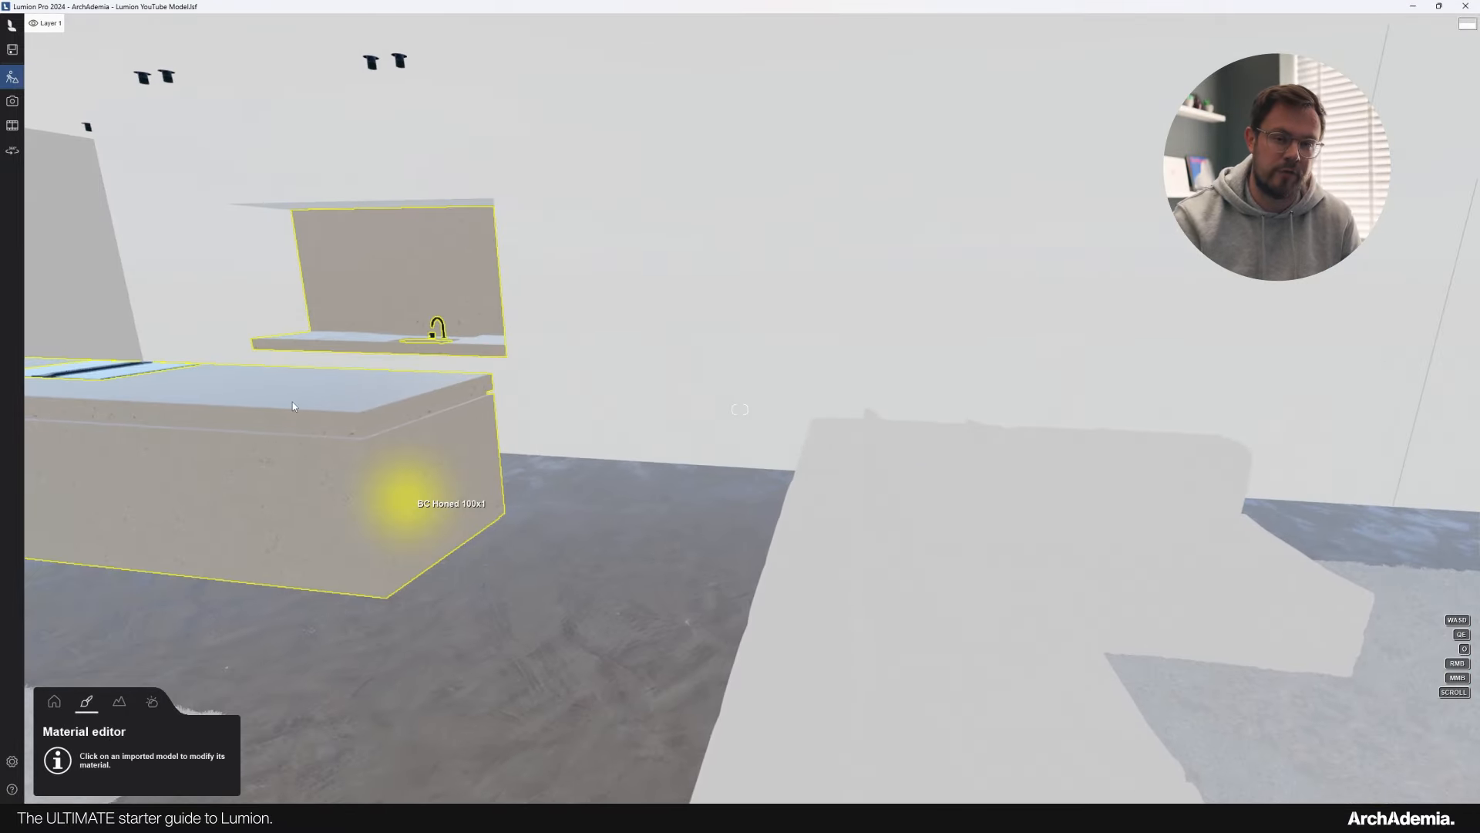
{"action": "left_click", "coordinate": [349, 397]}
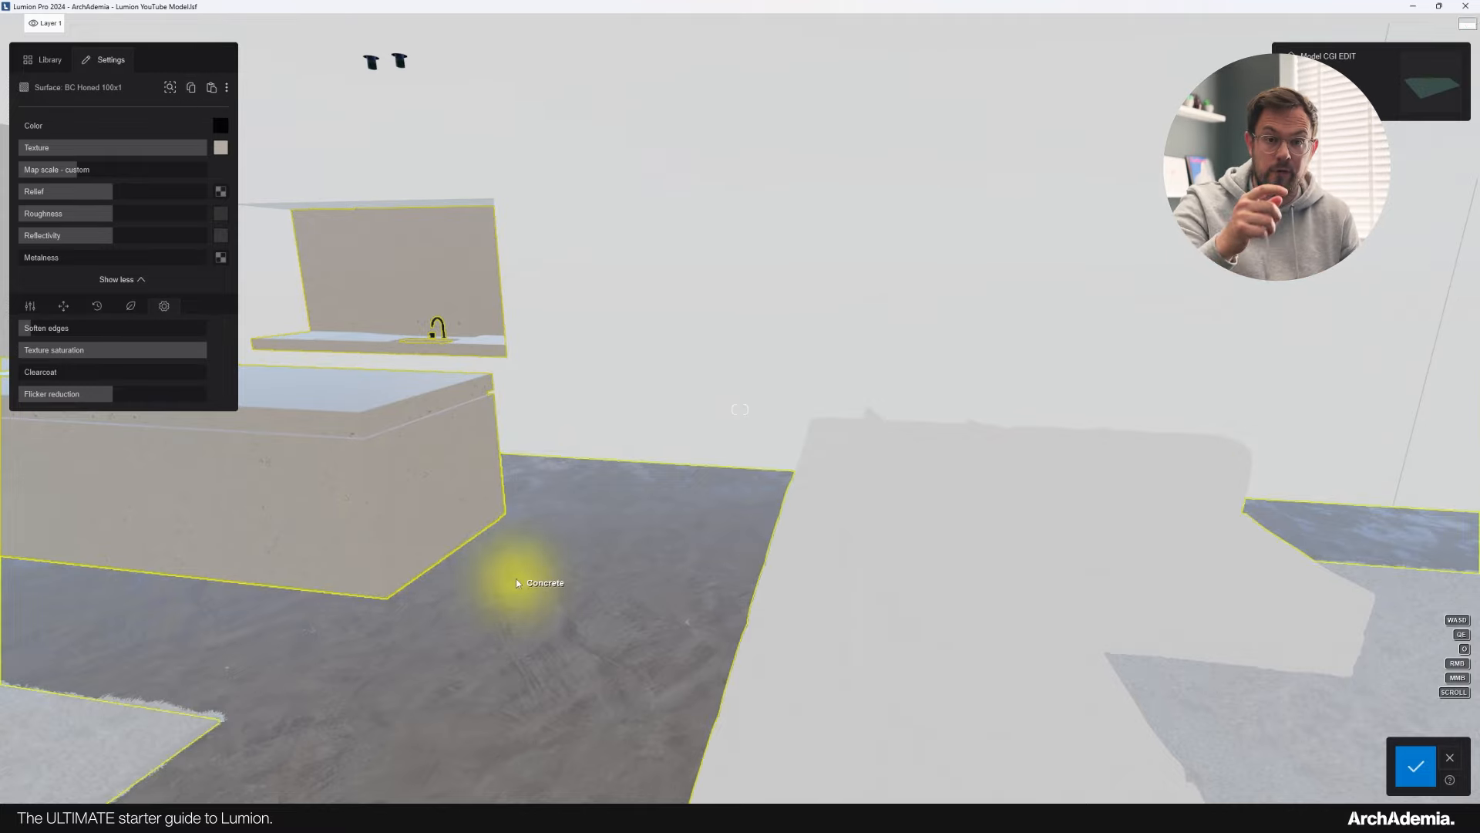
{"action": "right_click_drag", "start_coordinate": [517, 583], "coordinate": [655, 519]}
{"action": "left_click", "coordinate": [737, 586]}
{"action": "left_click", "coordinate": [211, 88]}
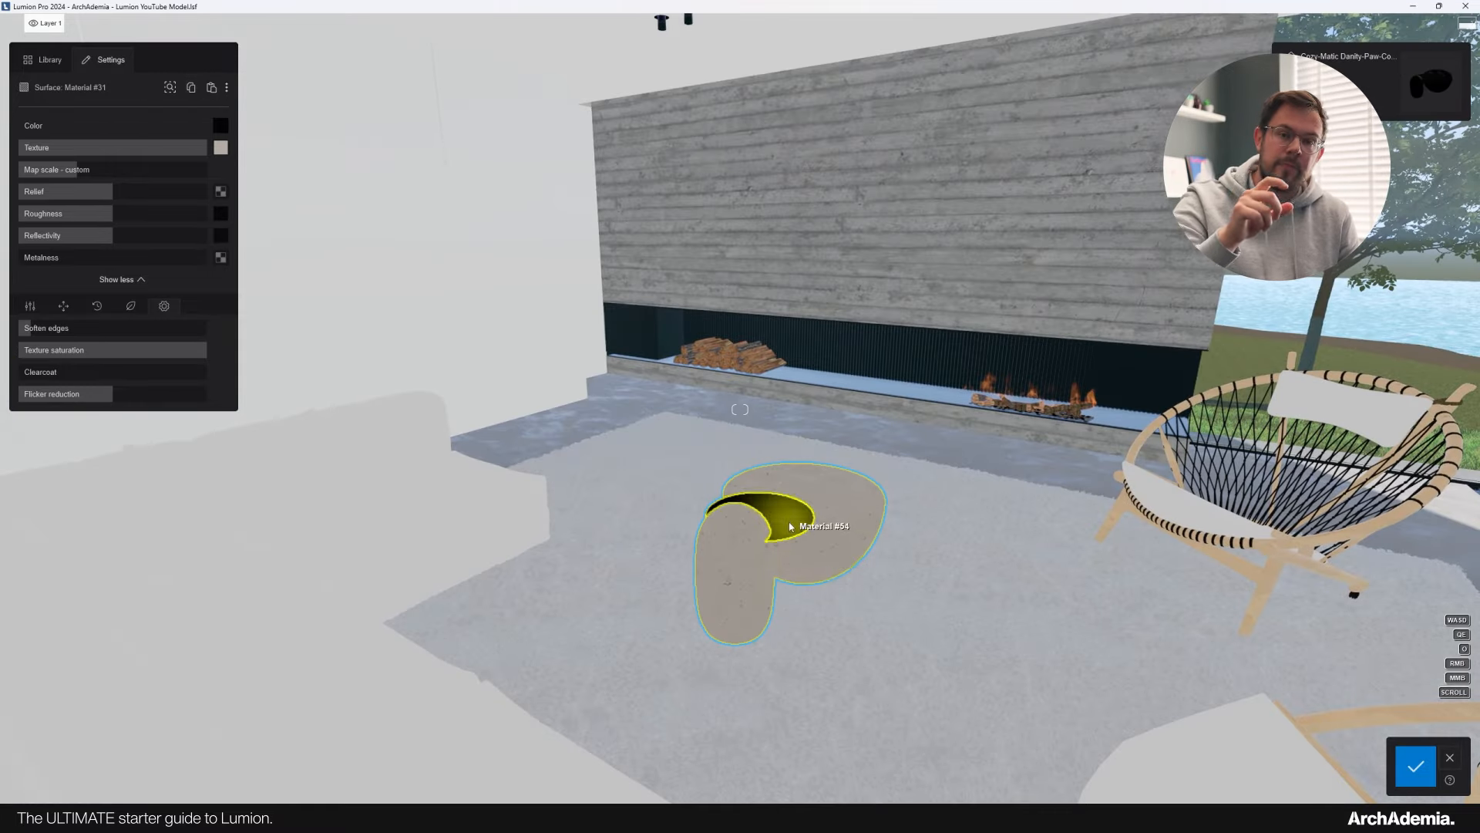
Assign an interior glass material to the coffee table's disc, Material #54, and save the material changes.
{"action": "left_click", "coordinate": [46, 59]}
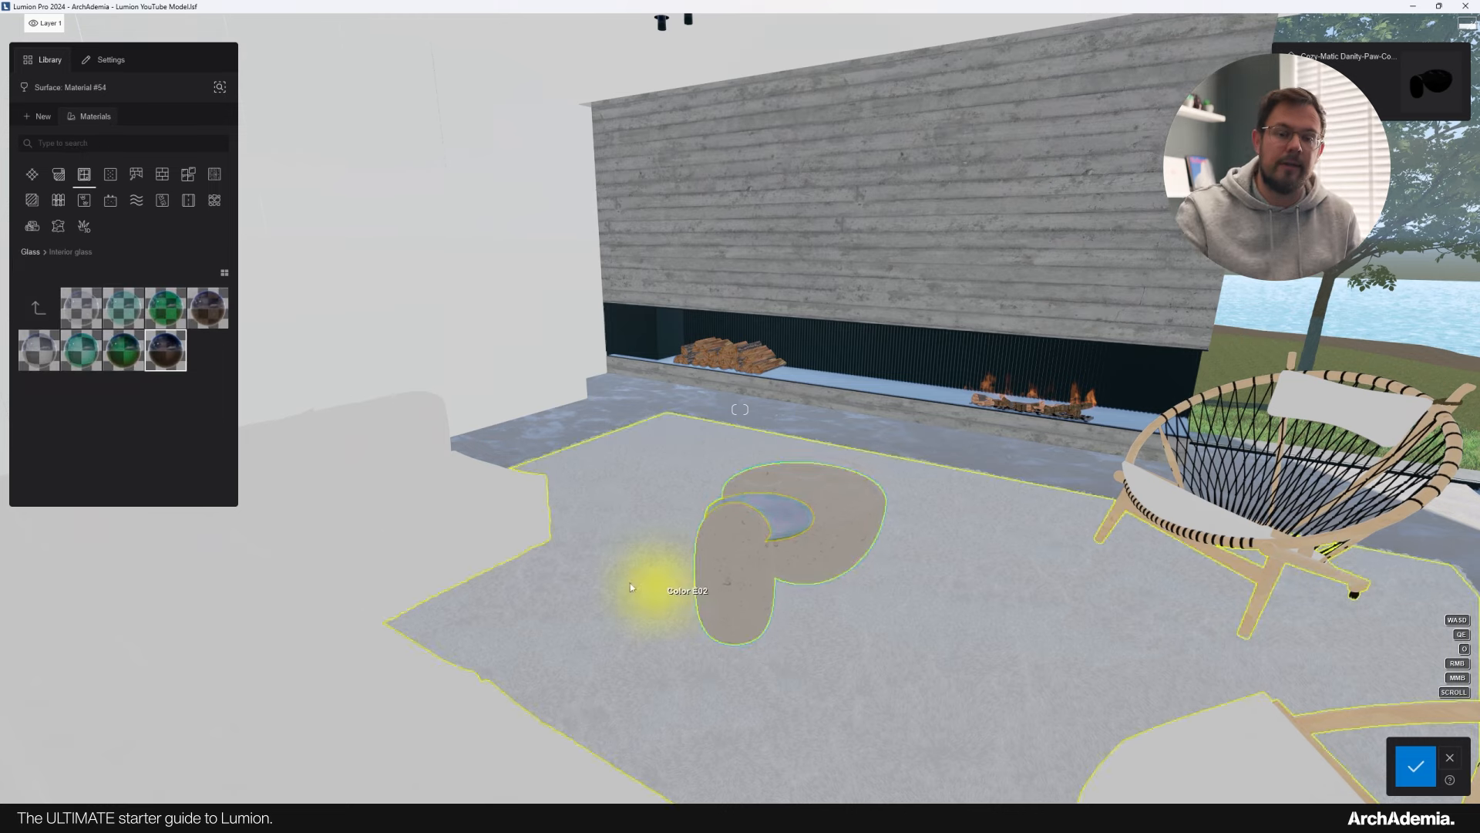
{"action": "right_click_drag", "start_coordinate": [631, 586], "coordinate": [942, 675]}
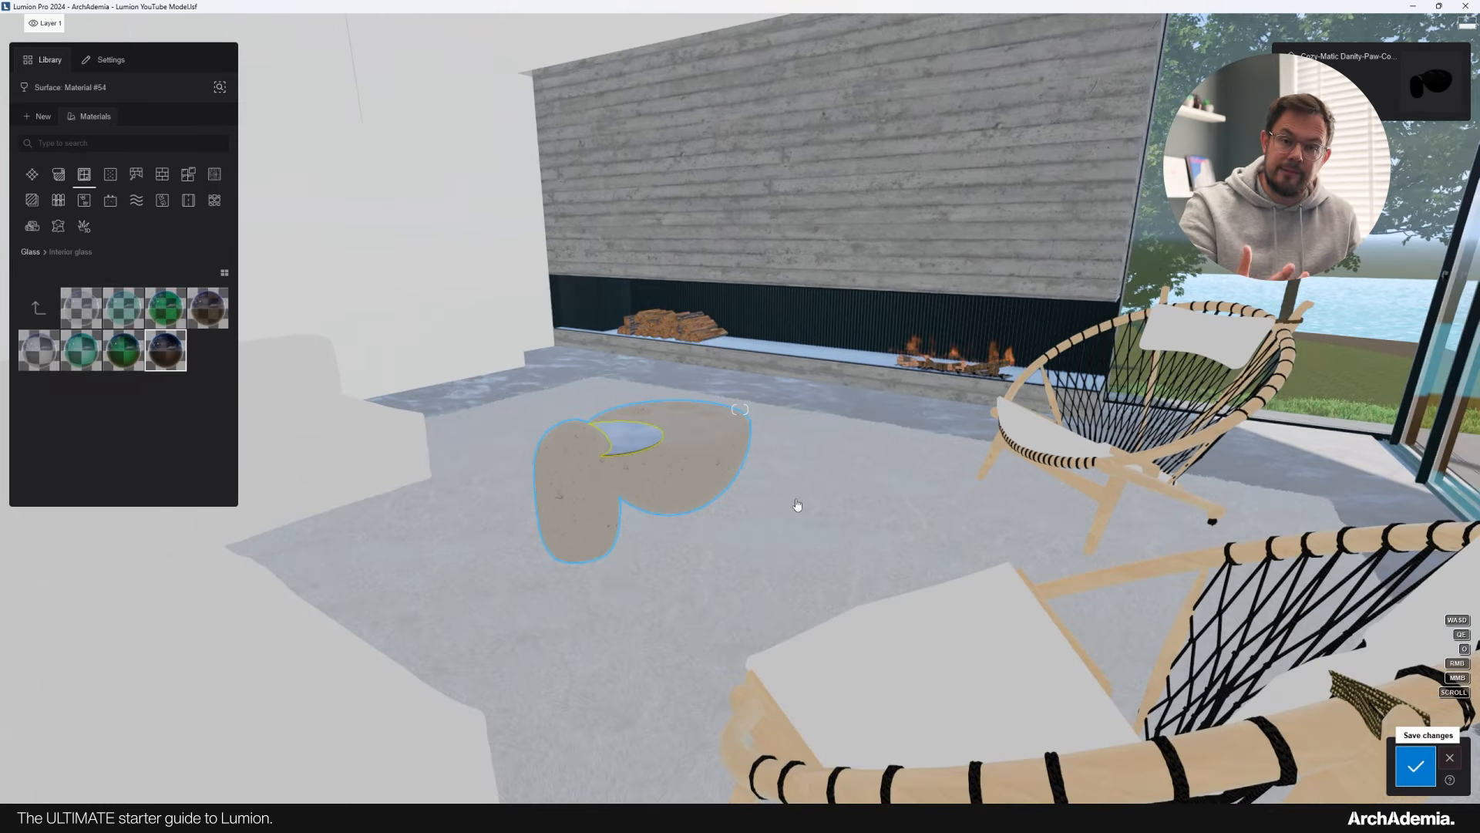
{"action": "left_click", "coordinate": [1416, 766]}
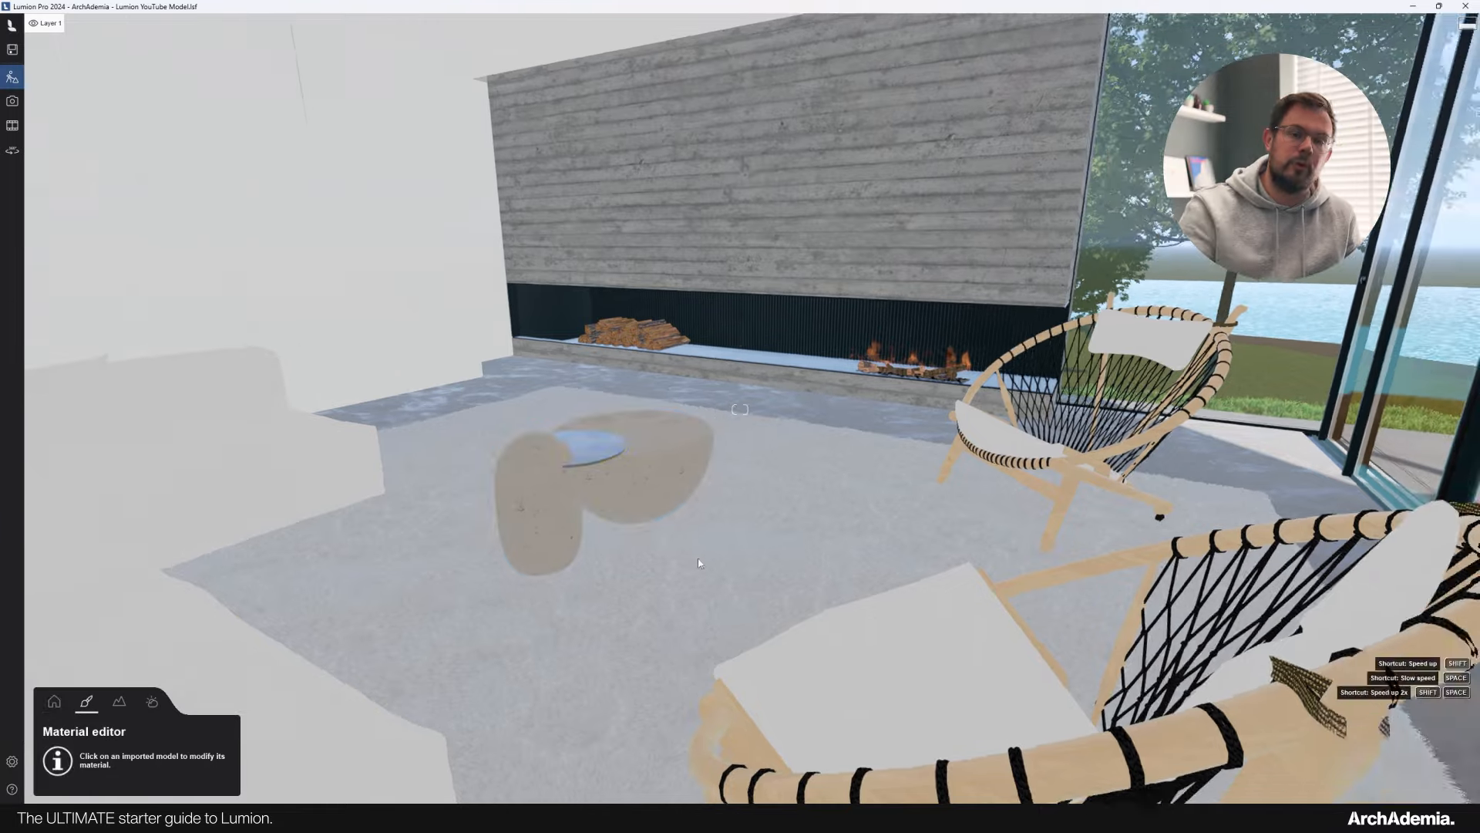
Rotate the coffee table on the rug and scale it to about 1.085x.
{"action": "left_click_drag", "start_coordinate": [639, 550], "coordinate": [563, 731]}
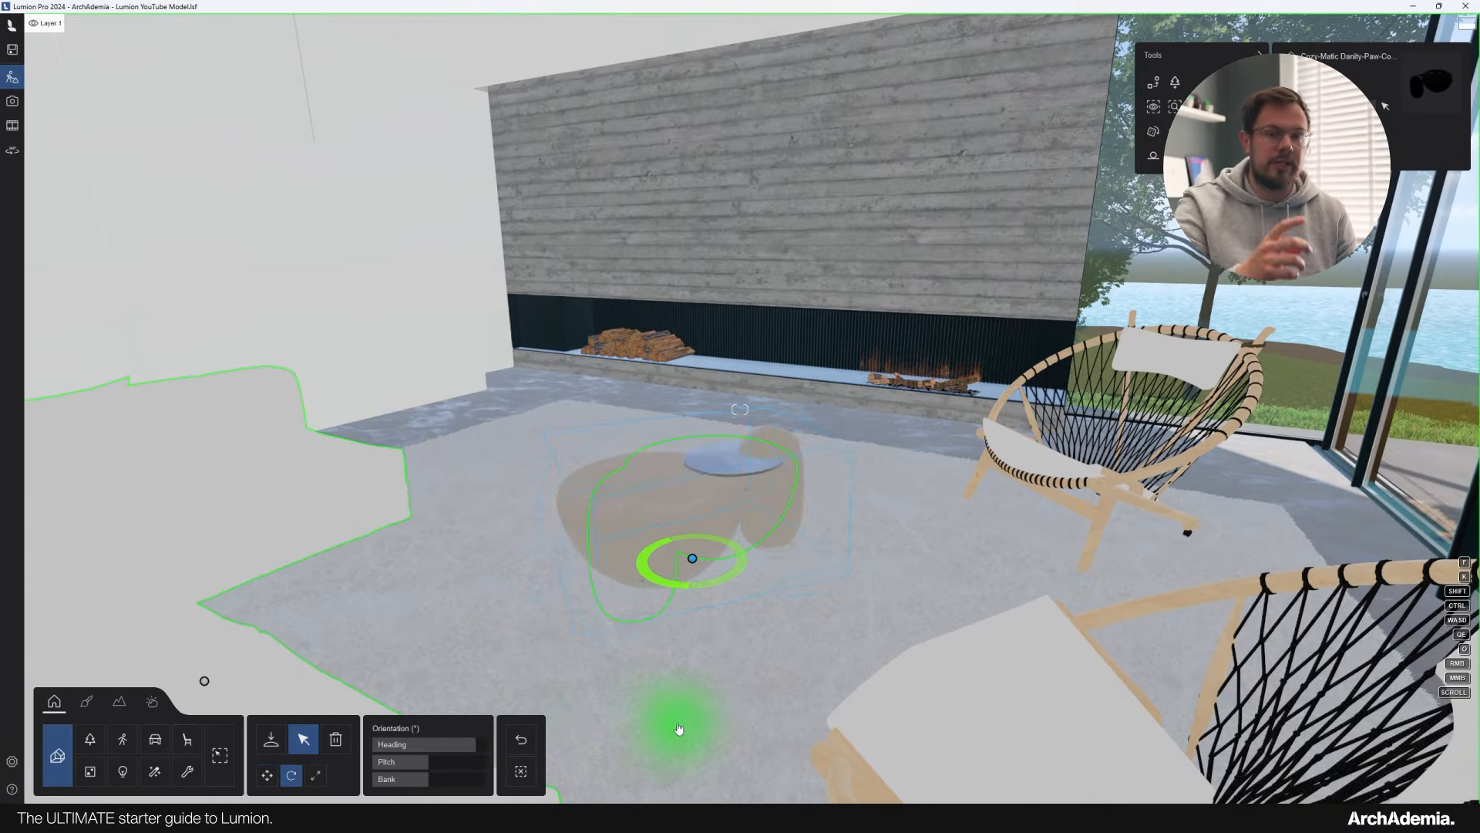
{"action": "left_click_drag", "start_coordinate": [408, 744], "coordinate": [405, 744]}
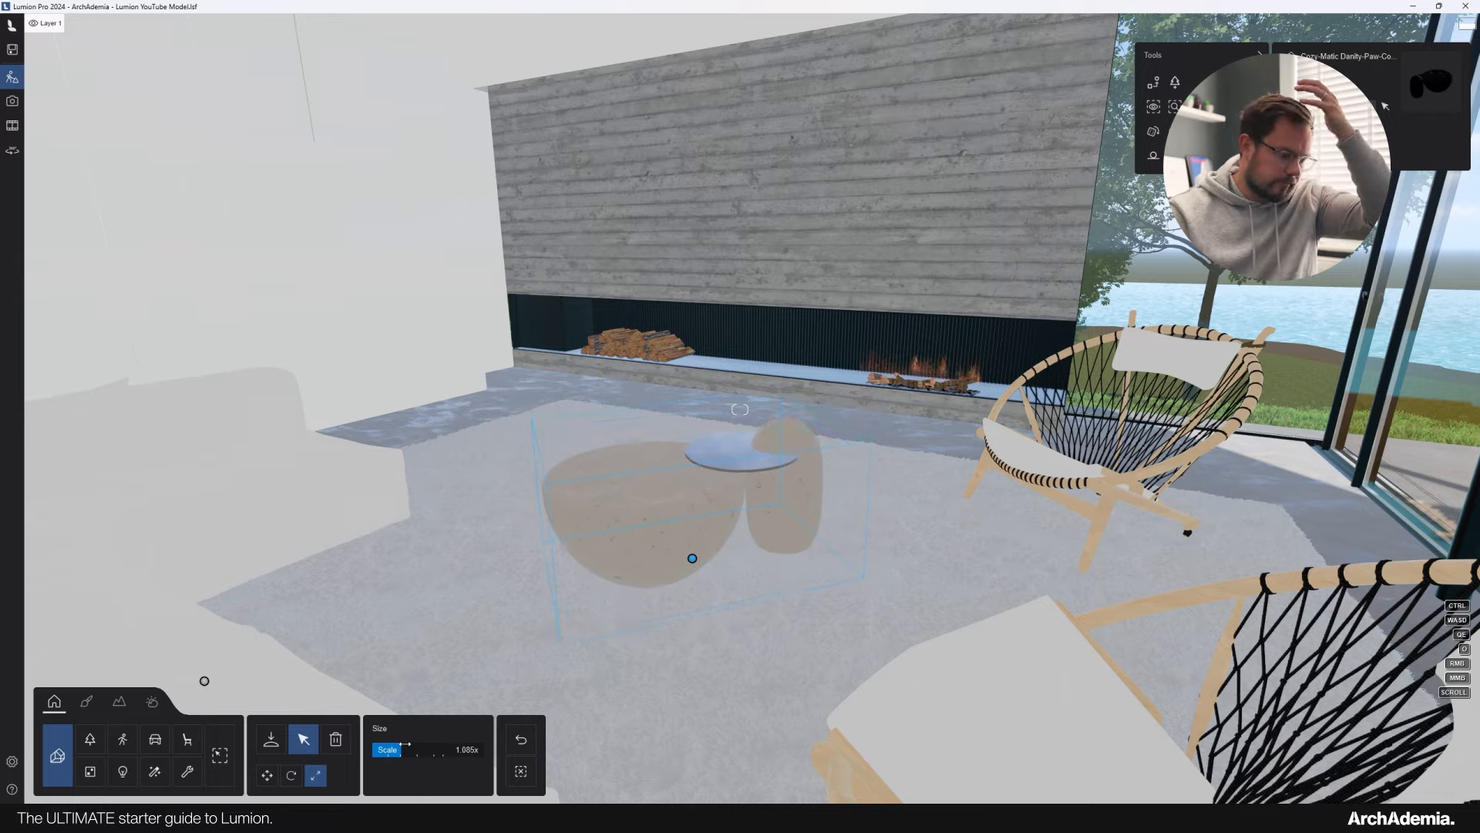
{"action": "left_click_drag", "start_coordinate": [676, 555], "coordinate": [639, 584]}
{"action": "key", "text": "s"}
{"action": "right_click_drag", "start_coordinate": [638, 584], "coordinate": [598, 605]}
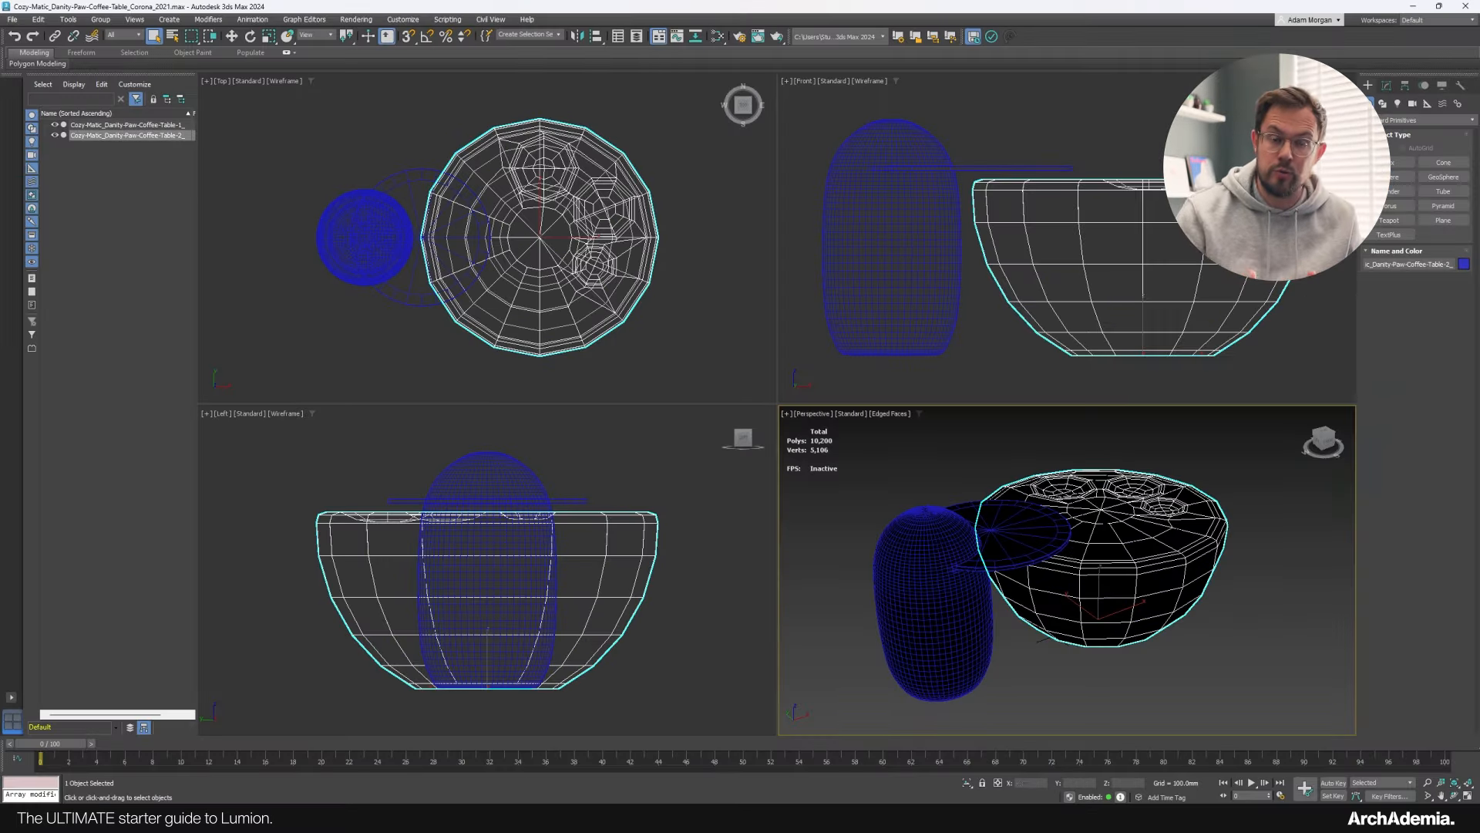
In 3ds Max, set the TurboSmooth iterations of the bowl-shaped coffee table part to 1.
{"action": "left_click", "coordinate": [1386, 85]}
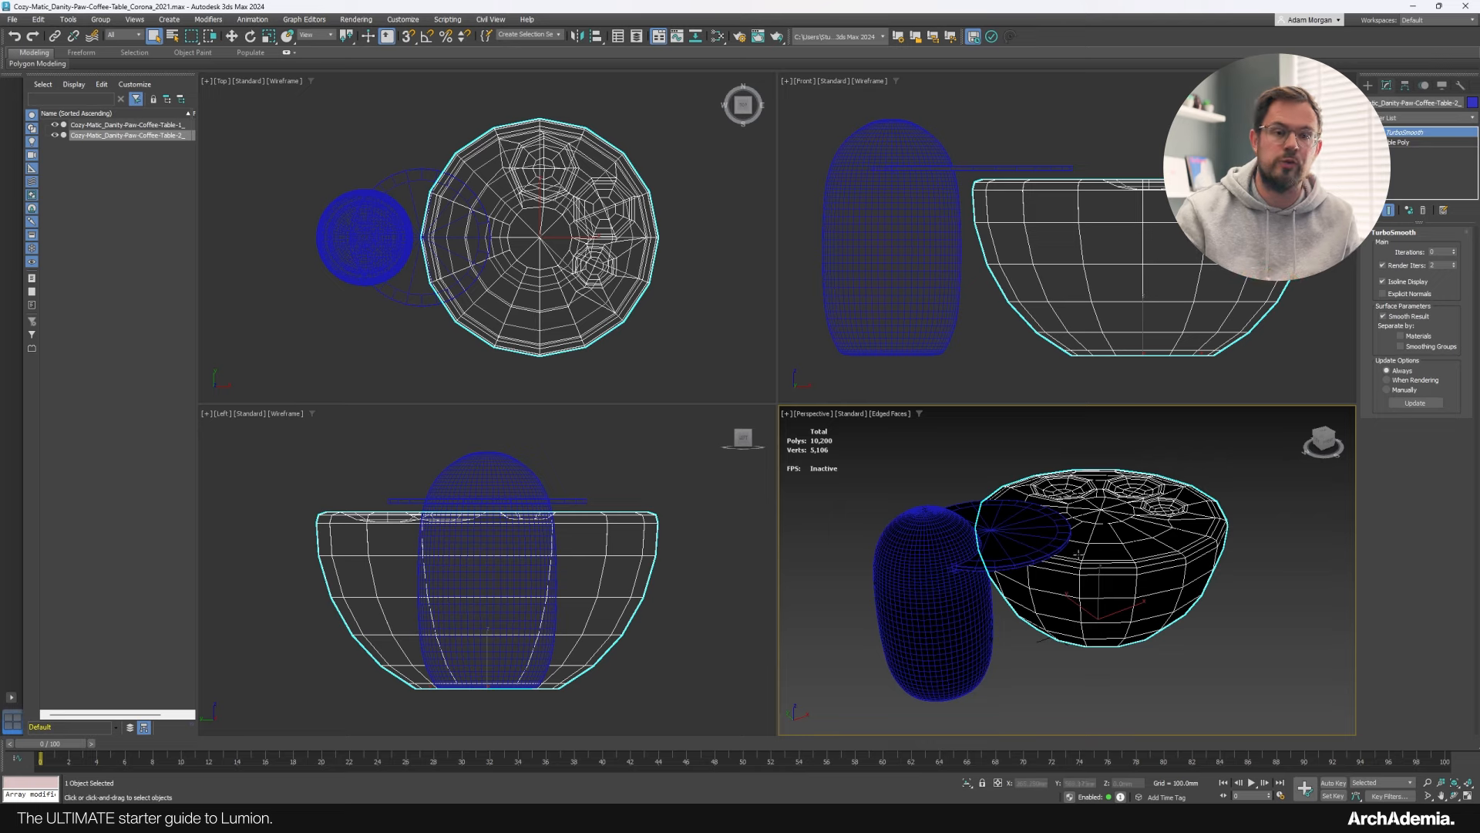
{"action": "scroll", "coordinate": [1078, 554], "scroll_direction": "up", "scroll_amount": 2}
{"action": "scroll", "coordinate": [1078, 554], "scroll_direction": "down", "scroll_amount": 2}
{"action": "left_click", "coordinate": [1455, 250]}
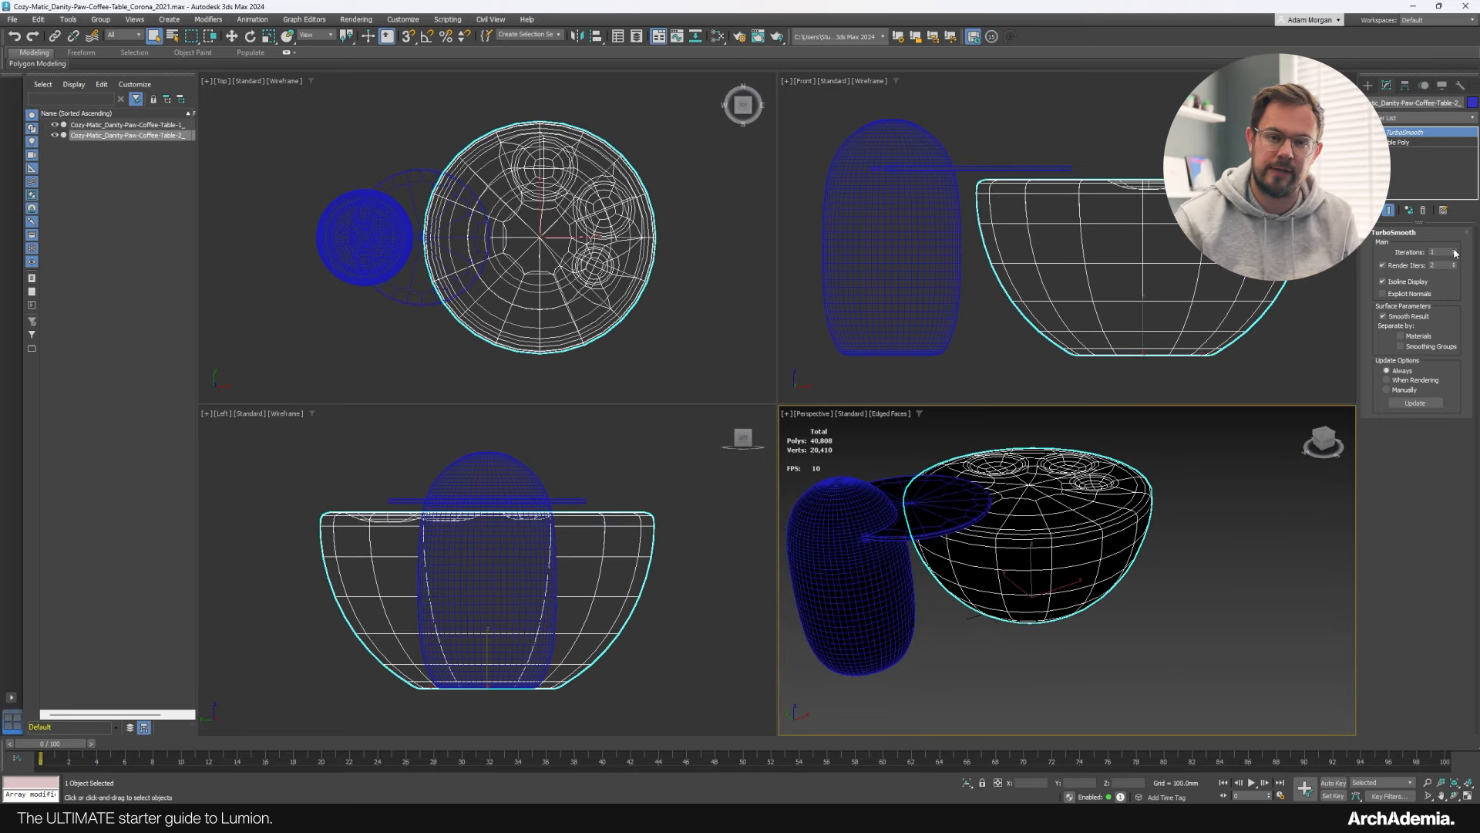
{"action": "middle_click_drag", "start_coordinate": [1014, 650], "coordinate": [1051, 657]}
{"action": "left_click", "coordinate": [1050, 656]}
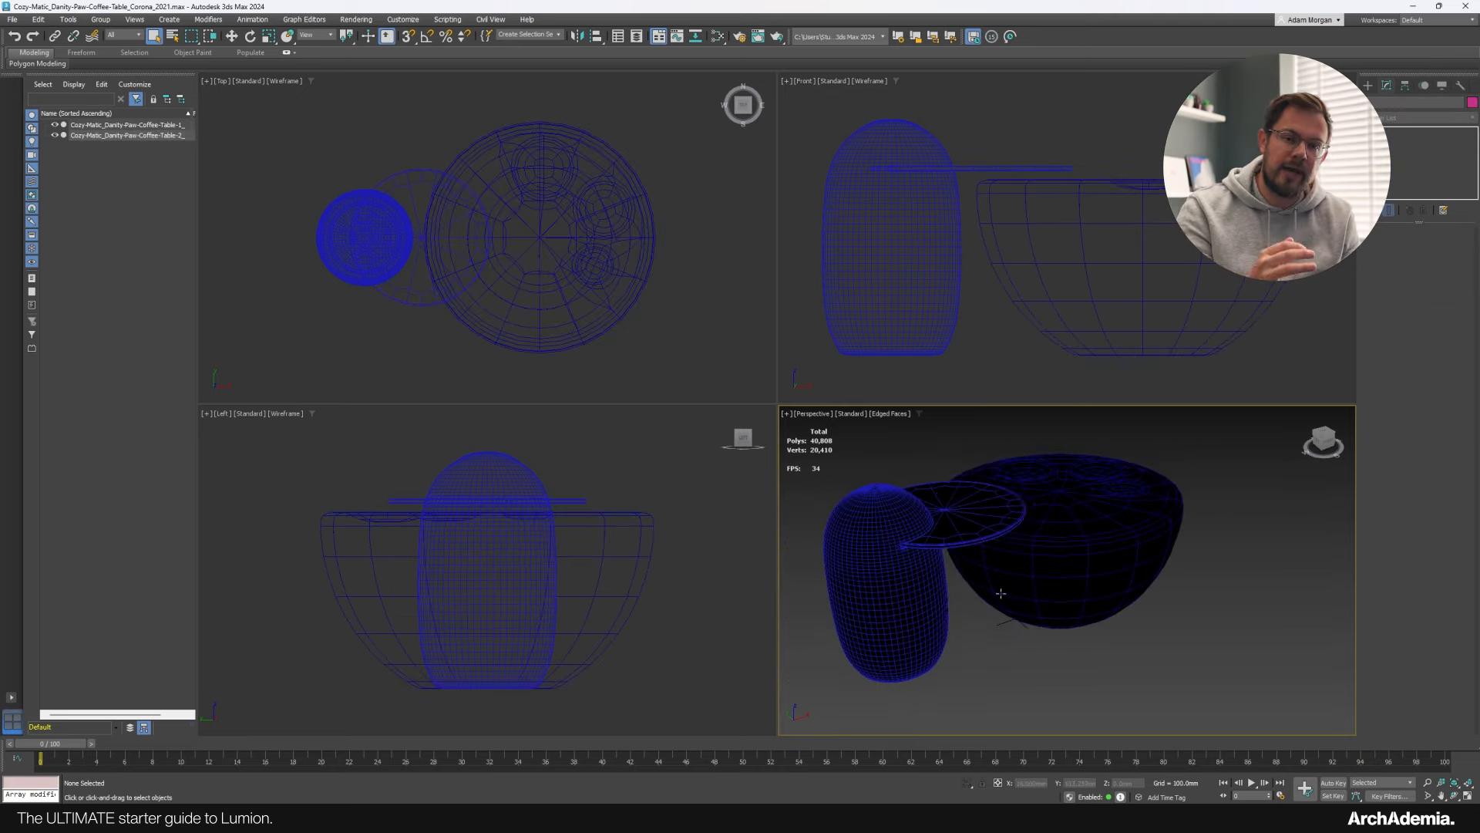
Collapse the whole modifier stack of the tall rounded coffee table part with the disc.
{"action": "left_click", "coordinate": [959, 529]}
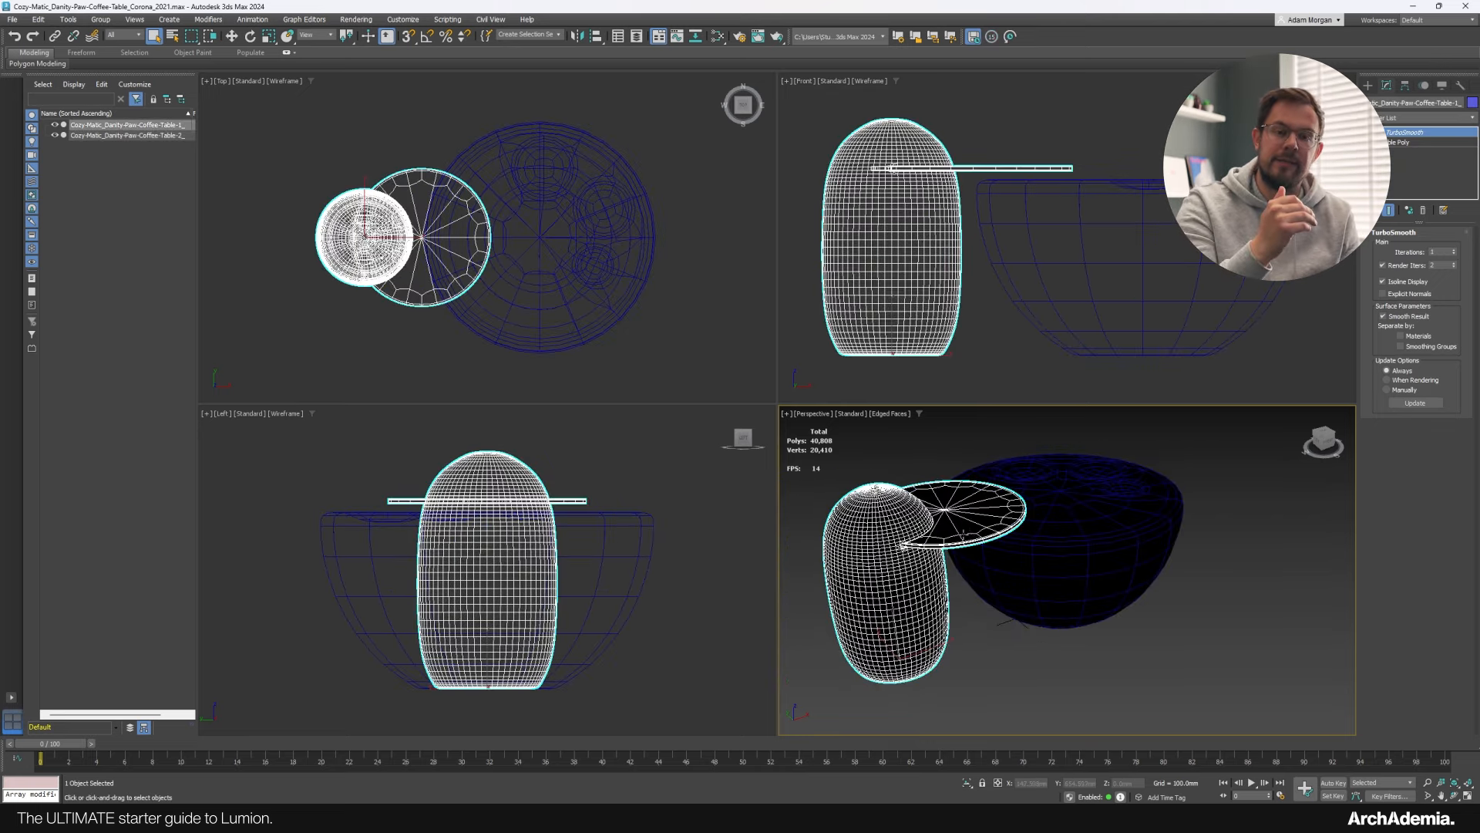
{"action": "right_click", "coordinate": [1400, 138]}
{"action": "left_click", "coordinate": [1355, 253]}
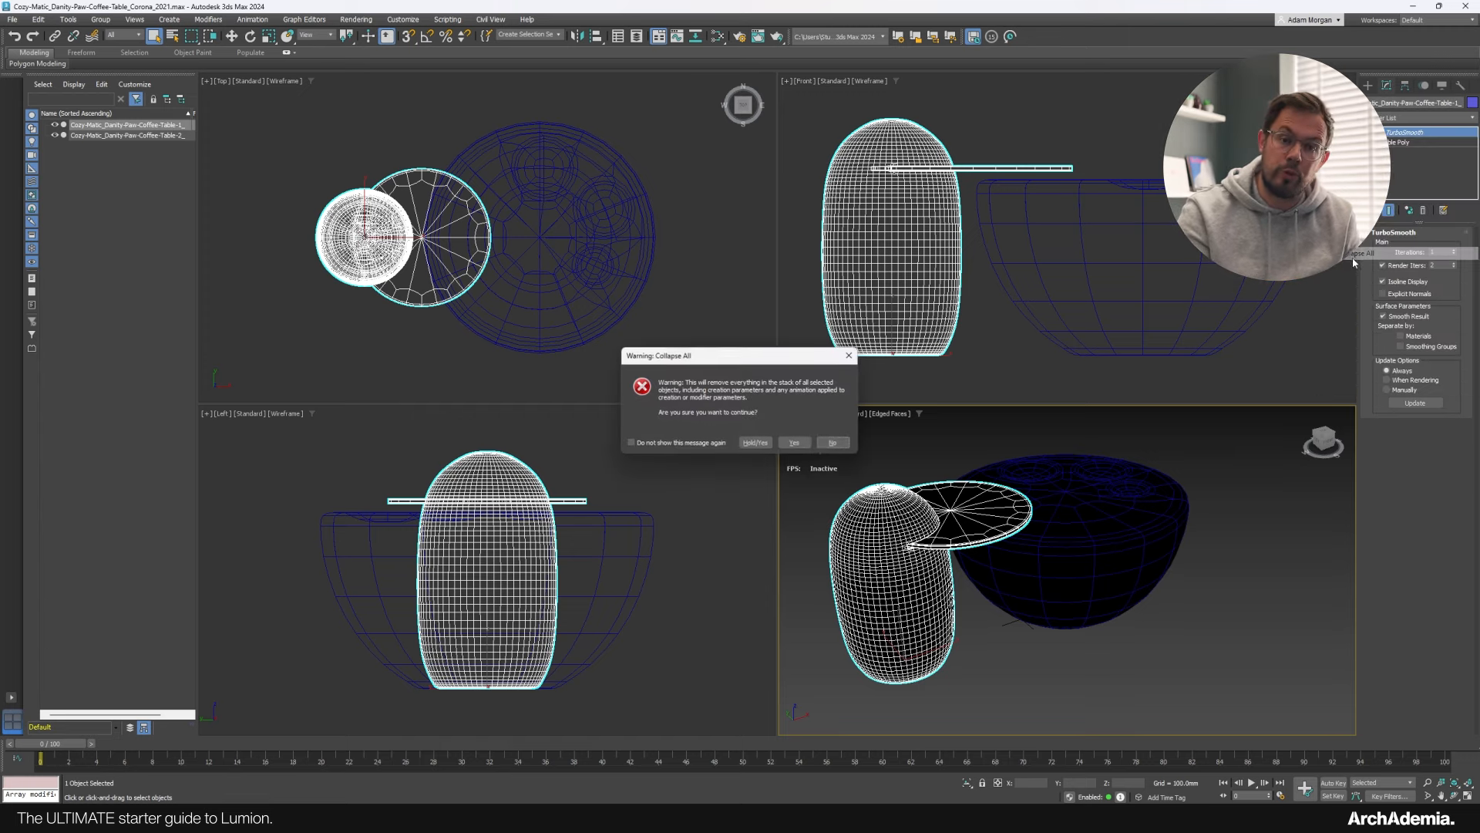
{"action": "left_click", "coordinate": [769, 444]}
Try to collapse the modifier stack of the bowl-shaped coffee table part and inspect its surface up close.
{"action": "left_click", "coordinate": [1117, 555]}
{"action": "right_click", "coordinate": [1404, 137]}
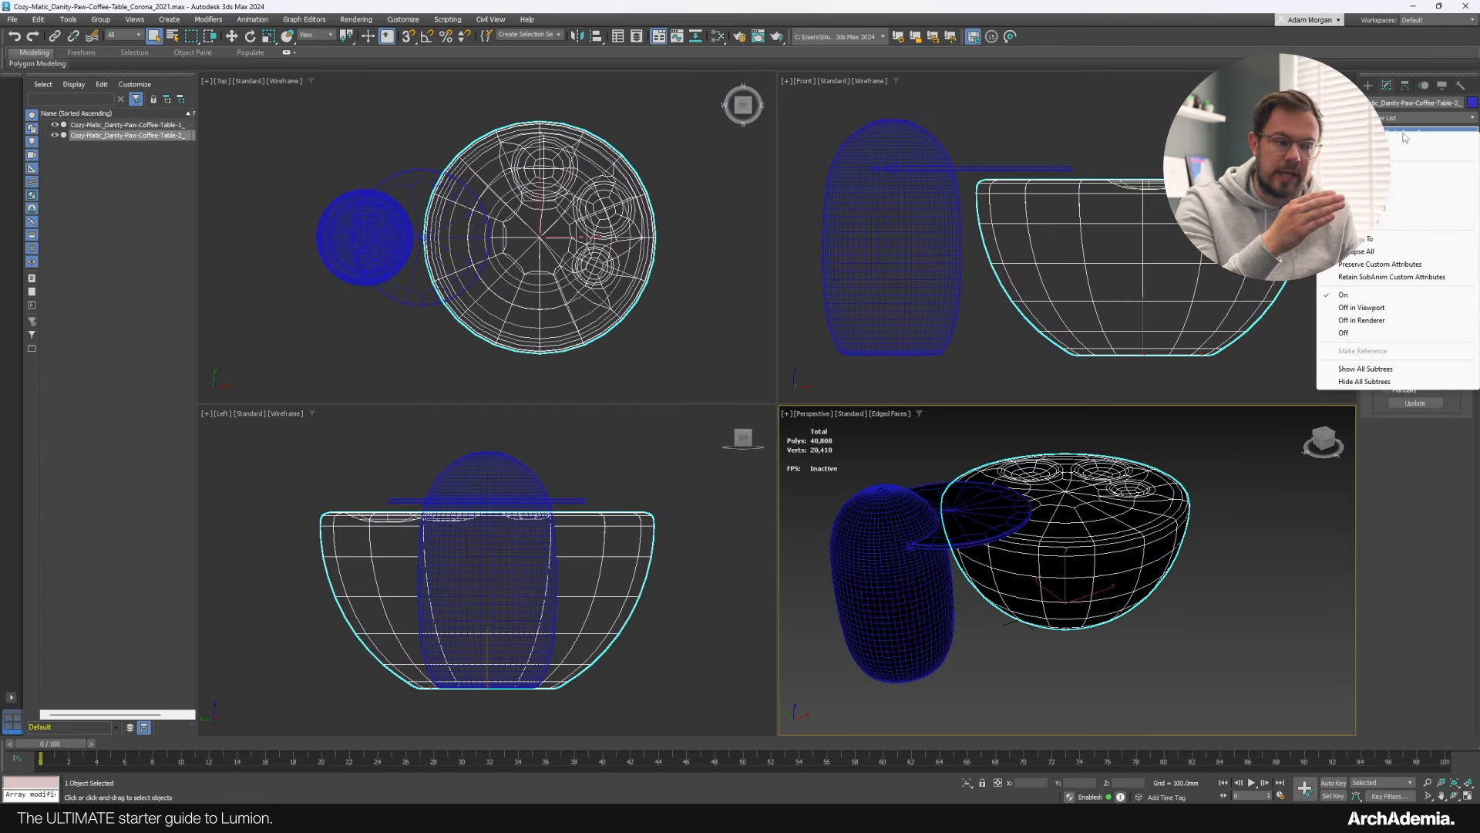
{"action": "left_click", "coordinate": [1354, 255]}
{"action": "left_click", "coordinate": [788, 443]}
{"action": "left_click", "coordinate": [1143, 671]}
{"action": "scroll", "coordinate": [1086, 596], "scroll_direction": "up", "scroll_amount": 4}
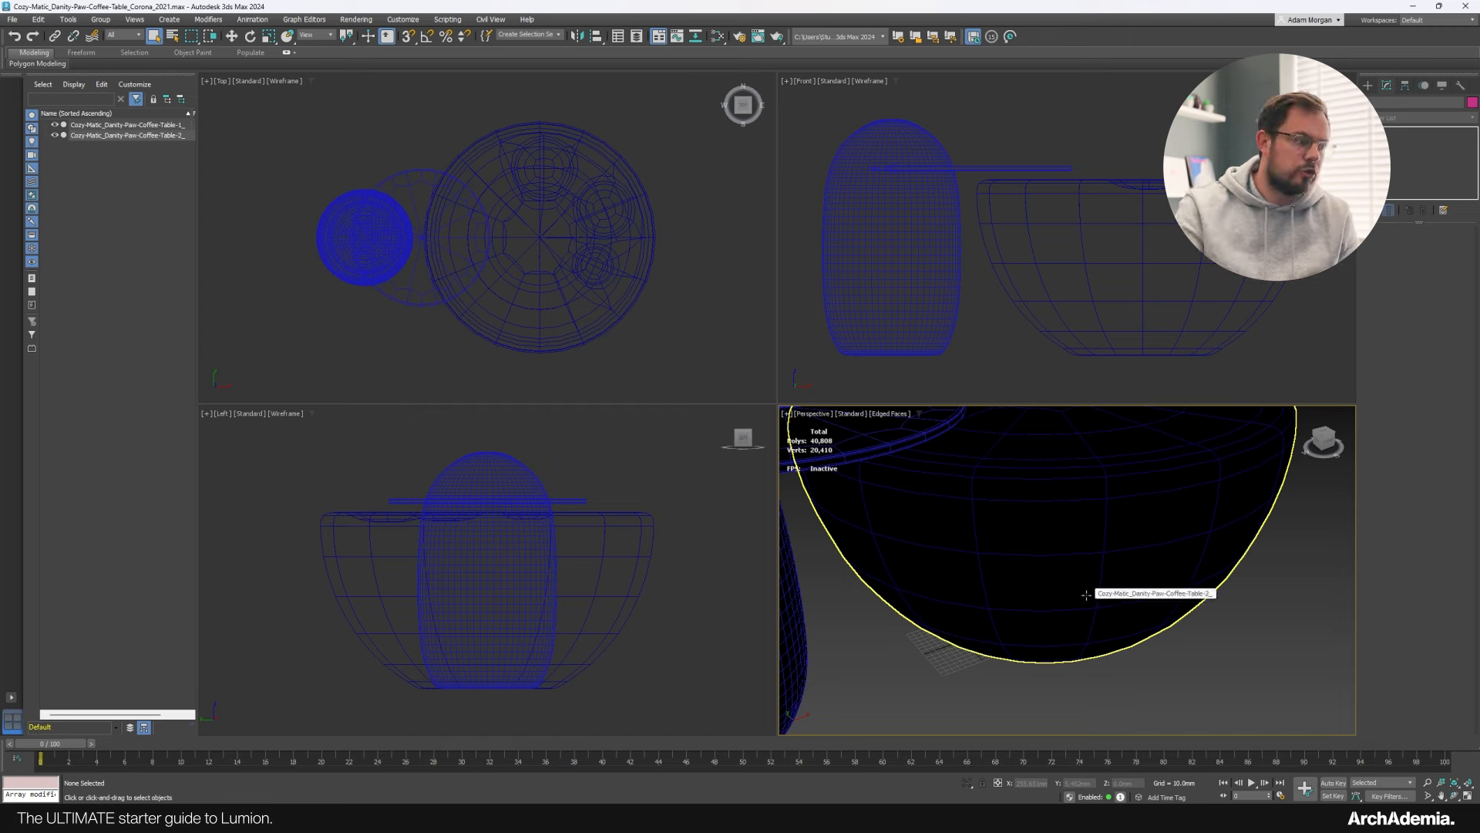
{"action": "scroll", "coordinate": [1086, 596], "scroll_direction": "down", "scroll_amount": 4}
Set the bowl-shaped table part's TurboSmooth iterations to 2 and collapse its whole modifier stack.
{"action": "left_click", "coordinate": [1168, 492]}
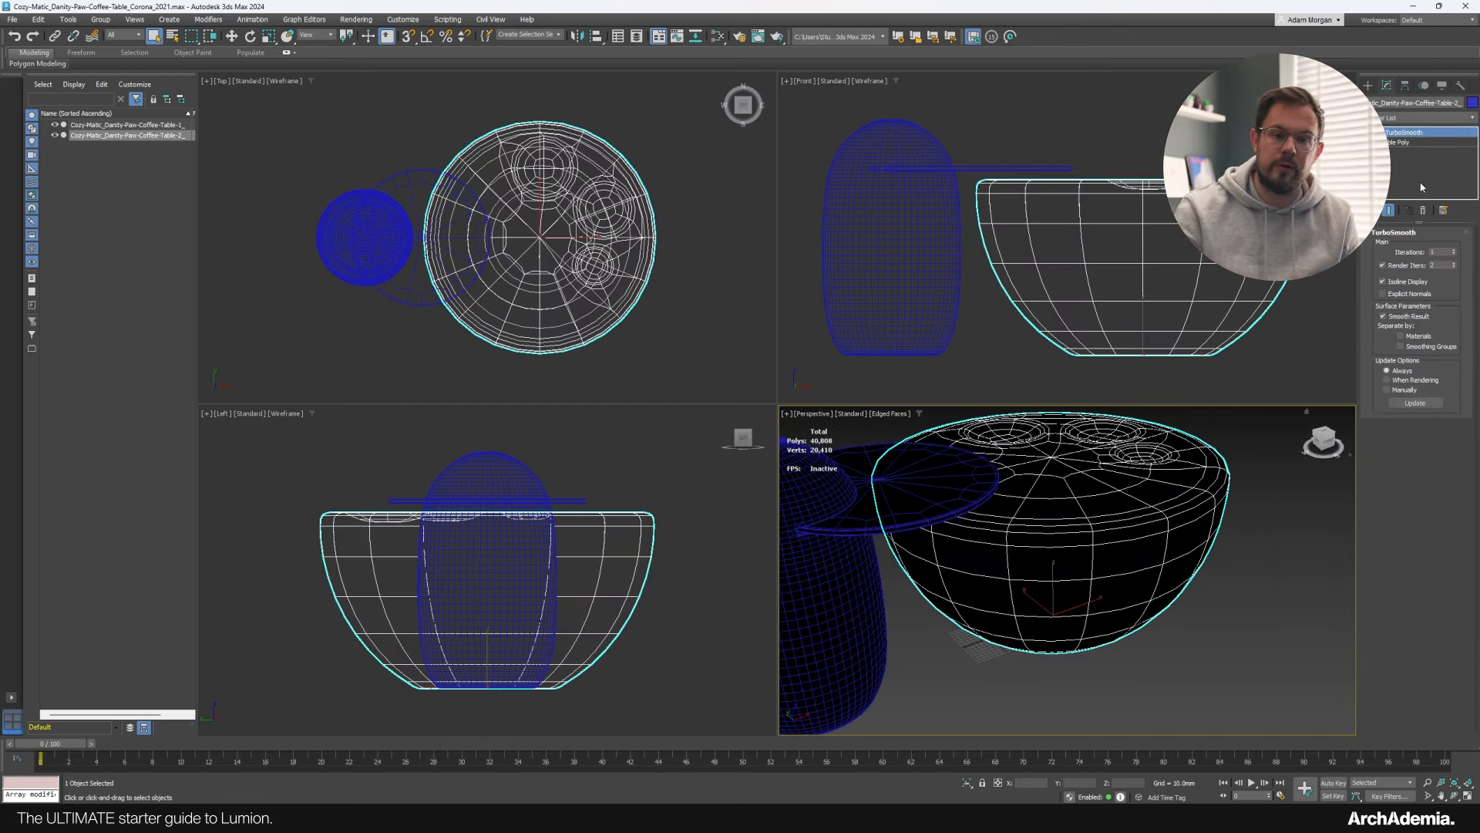
{"action": "left_click", "coordinate": [1455, 250]}
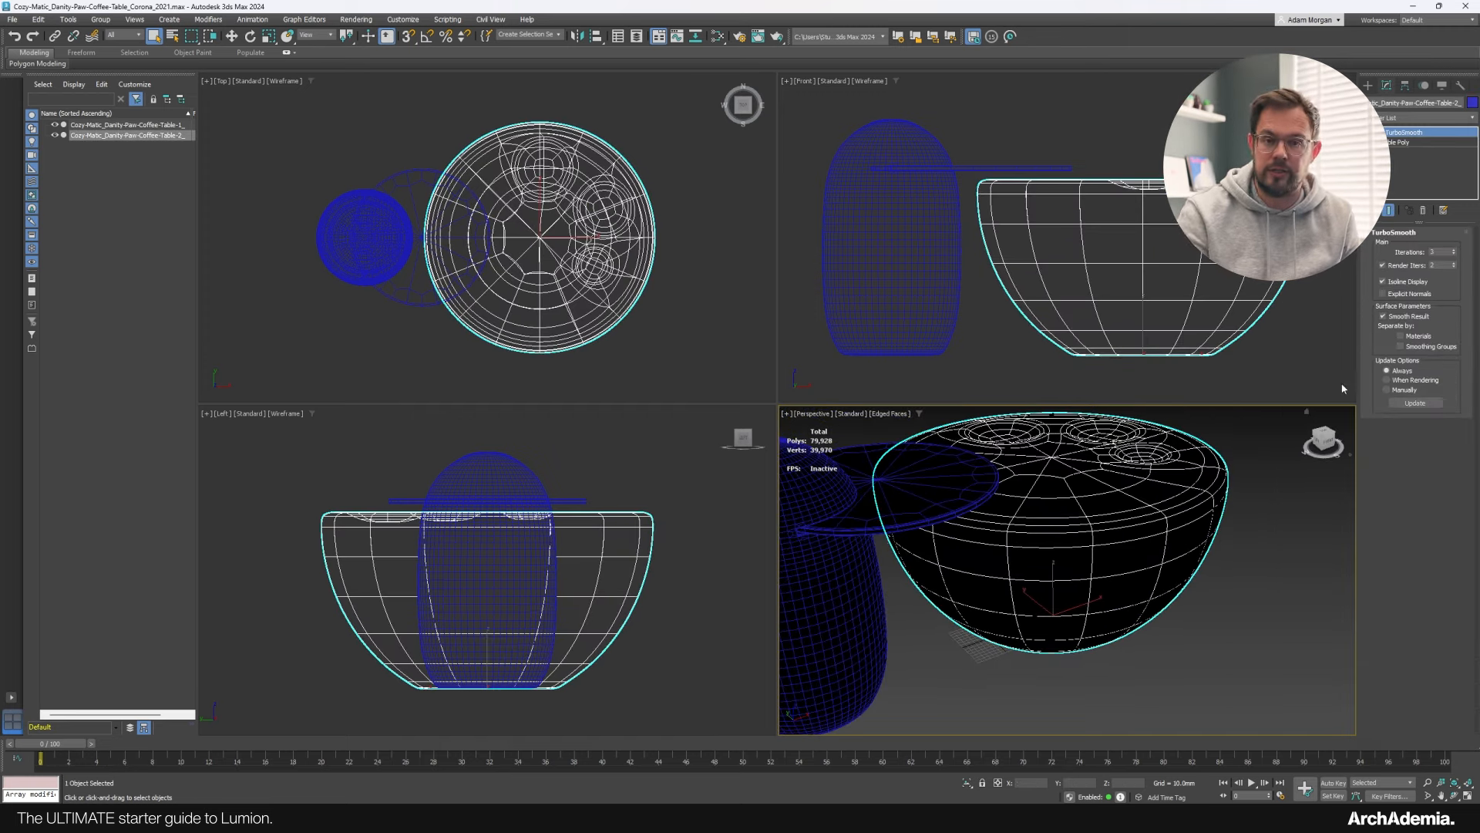
{"action": "right_click", "coordinate": [1396, 133]}
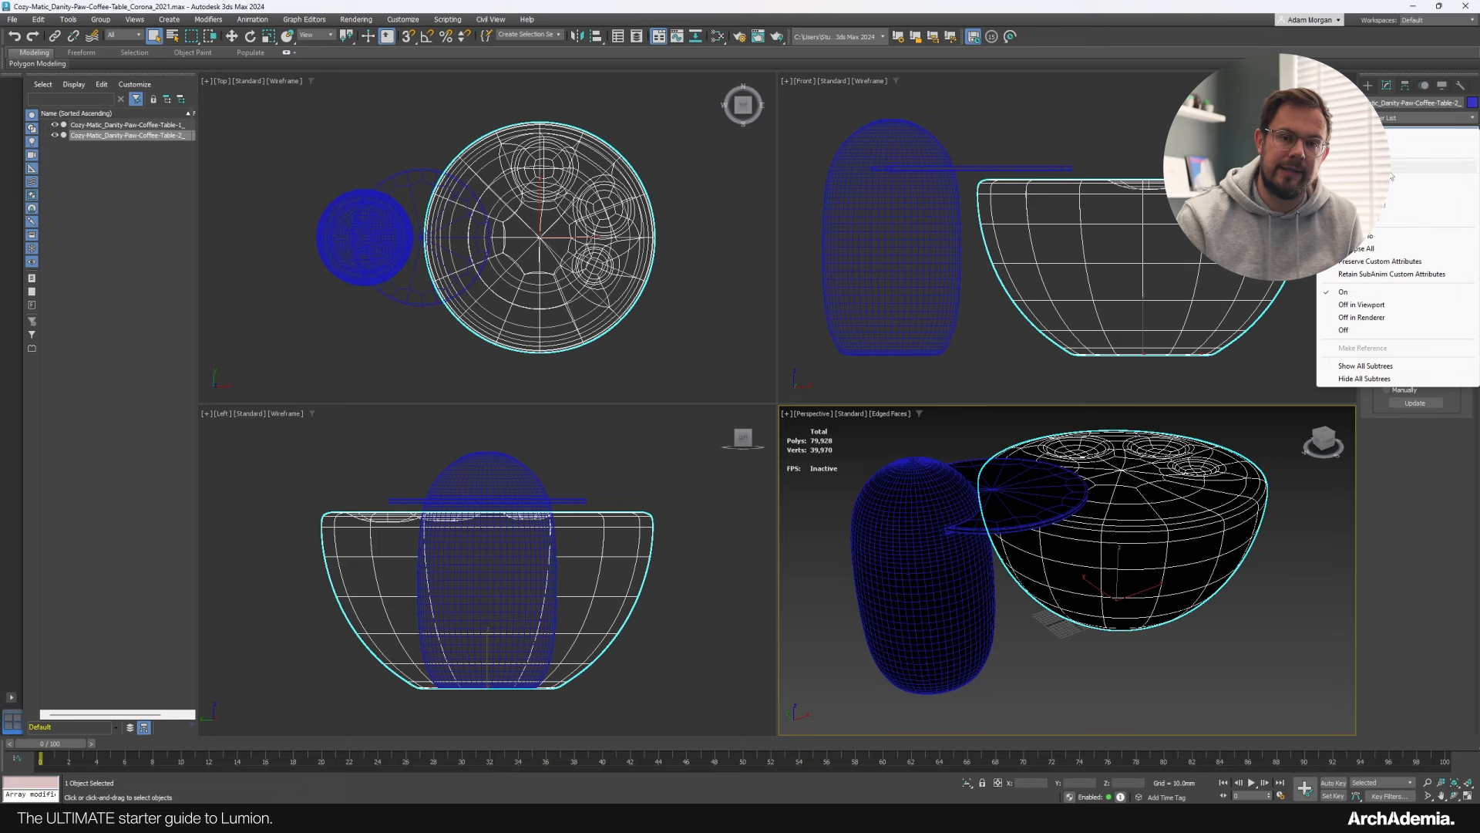
{"action": "left_click", "coordinate": [1361, 248]}
{"action": "left_click", "coordinate": [795, 445]}
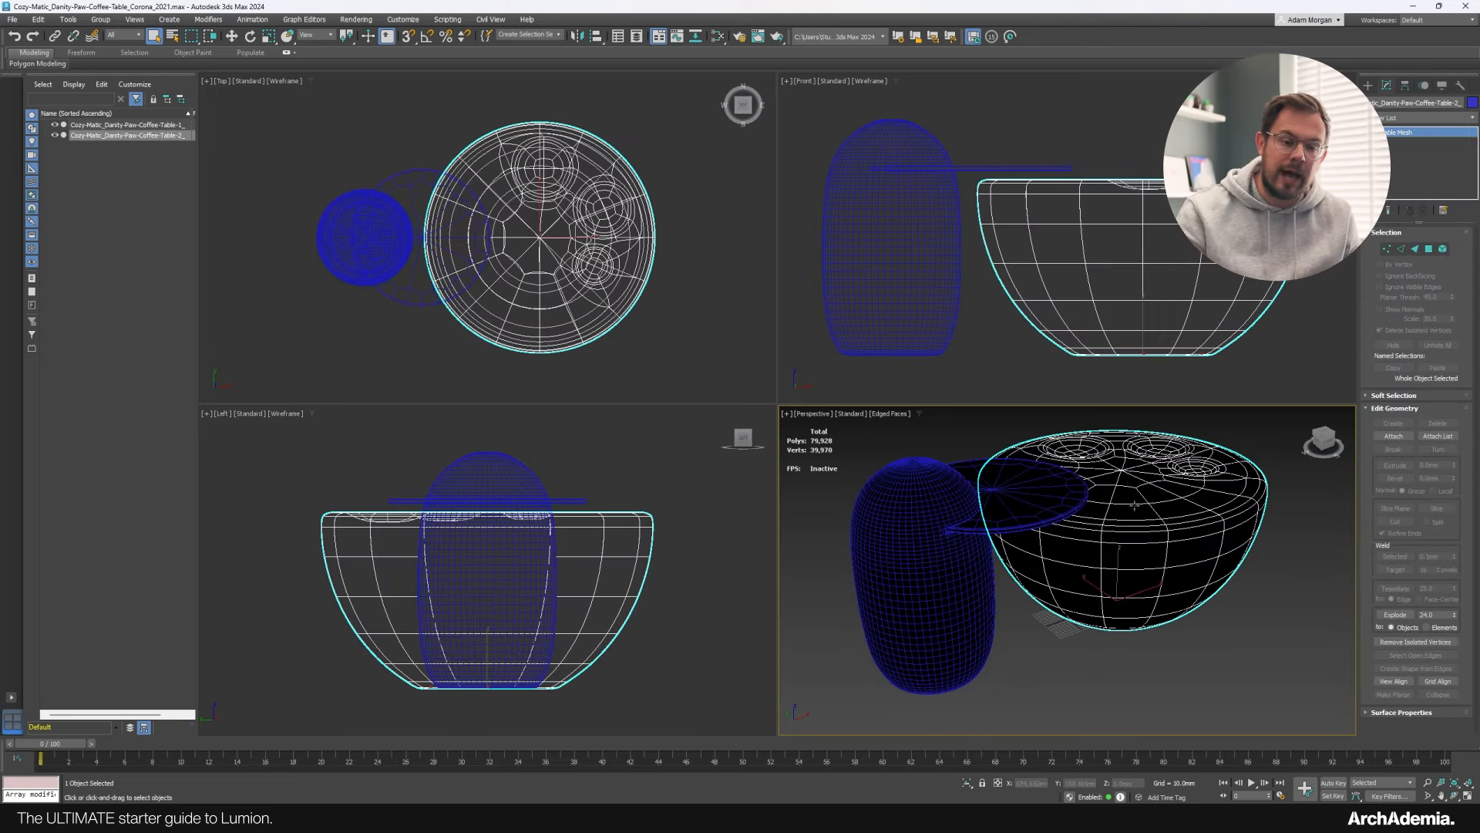
Export the coffee table scene to the Desktop as the FBX file Cozy-Matic_Danity-Paw-Coffee-Table_Corona_2021.
{"action": "left_click", "coordinate": [12, 19]}
{"action": "left_click", "coordinate": [165, 203]}
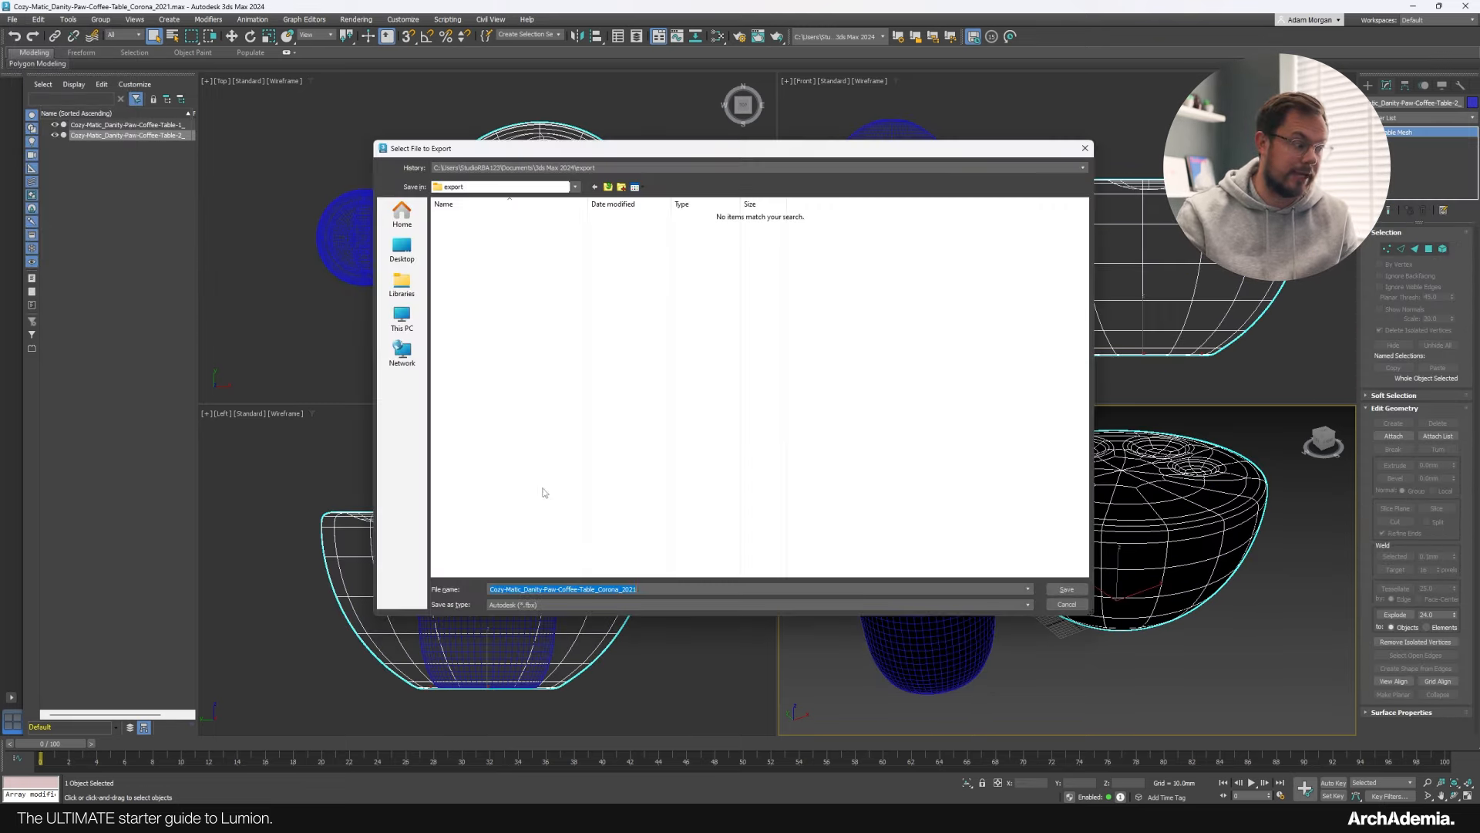
{"action": "left_click_drag", "start_coordinate": [486, 153], "coordinate": [581, 164]}
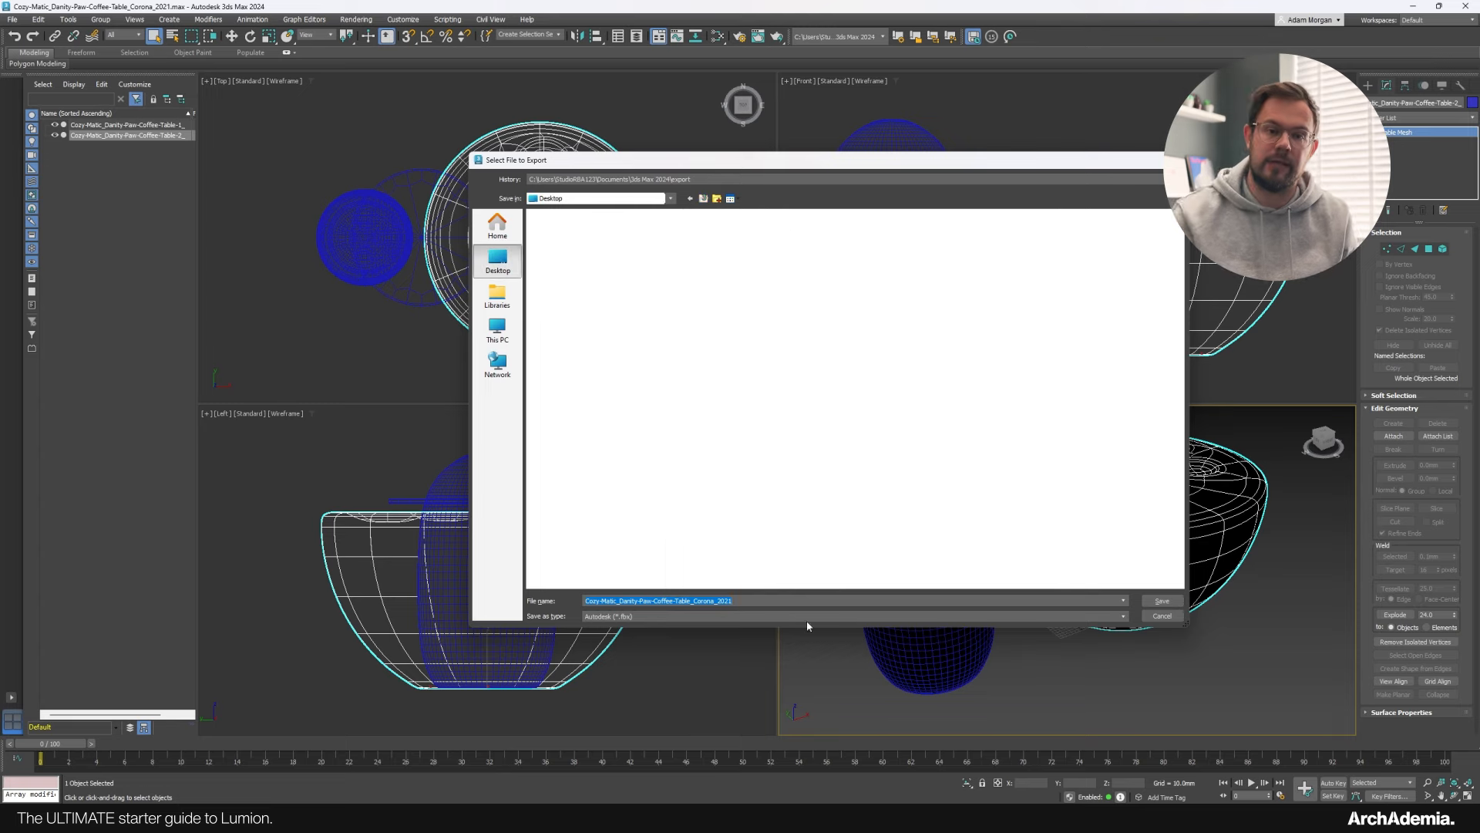
{"action": "left_click", "coordinate": [1151, 605]}
{"action": "left_click", "coordinate": [843, 562]}
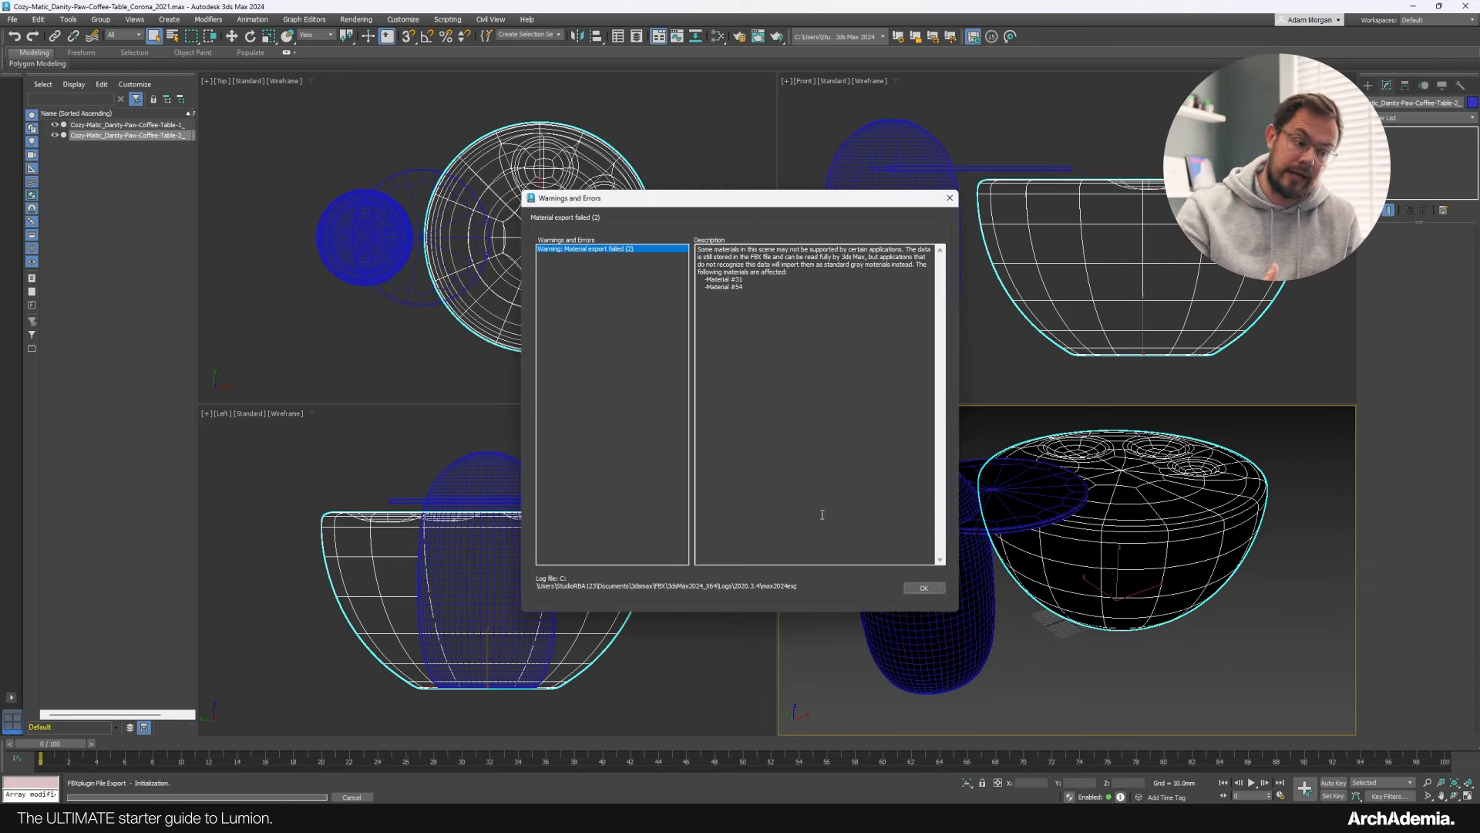
{"action": "left_click", "coordinate": [924, 589]}
{"action": "left_click", "coordinate": [819, 653]}
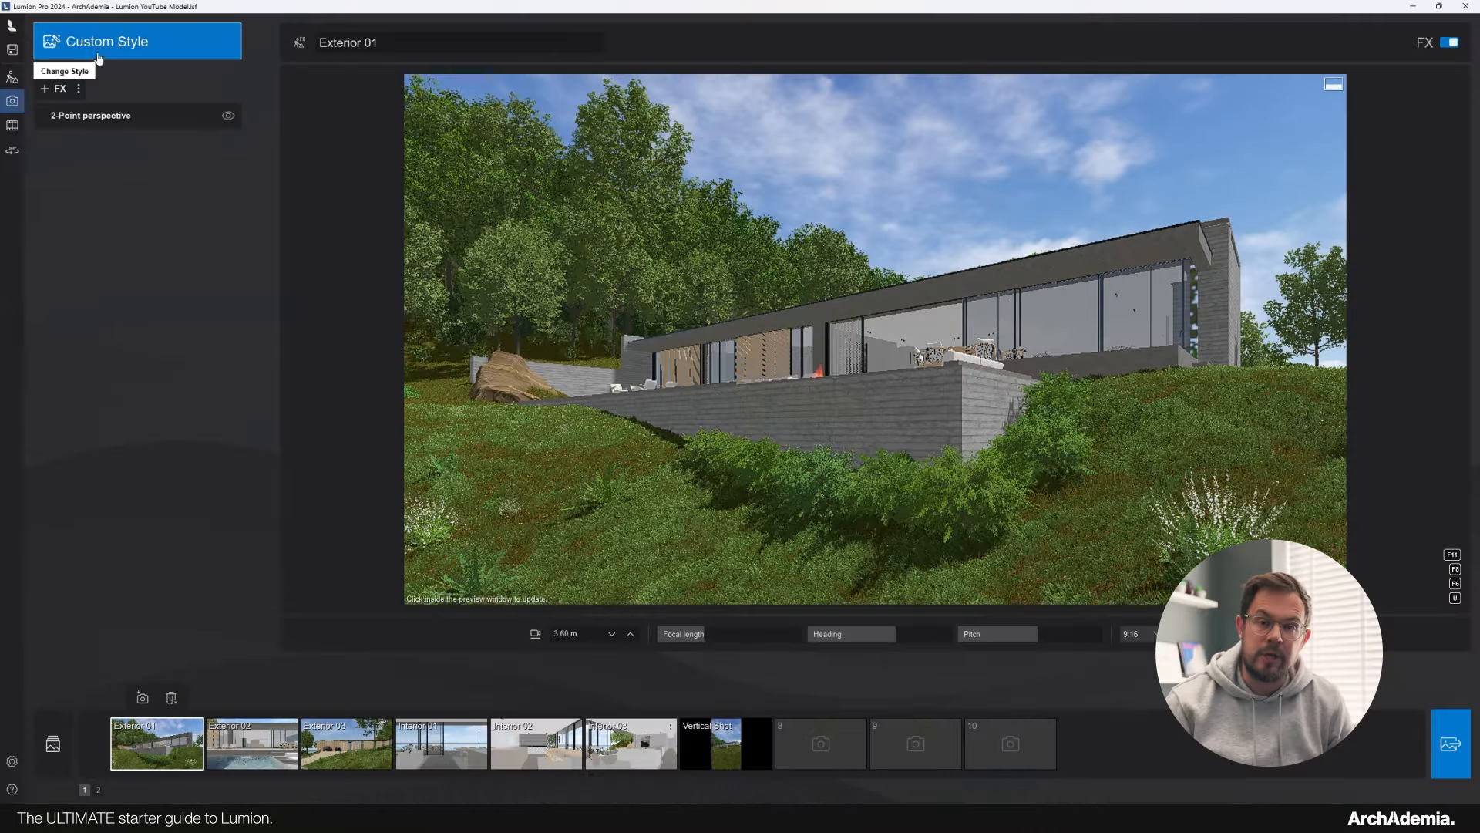
Back in Lumion's photo mode, apply the RT Day style to Exterior 01 and choose another sky for its Real skies effect.
{"action": "left_click", "coordinate": [98, 55]}
{"action": "left_click", "coordinate": [608, 549]}
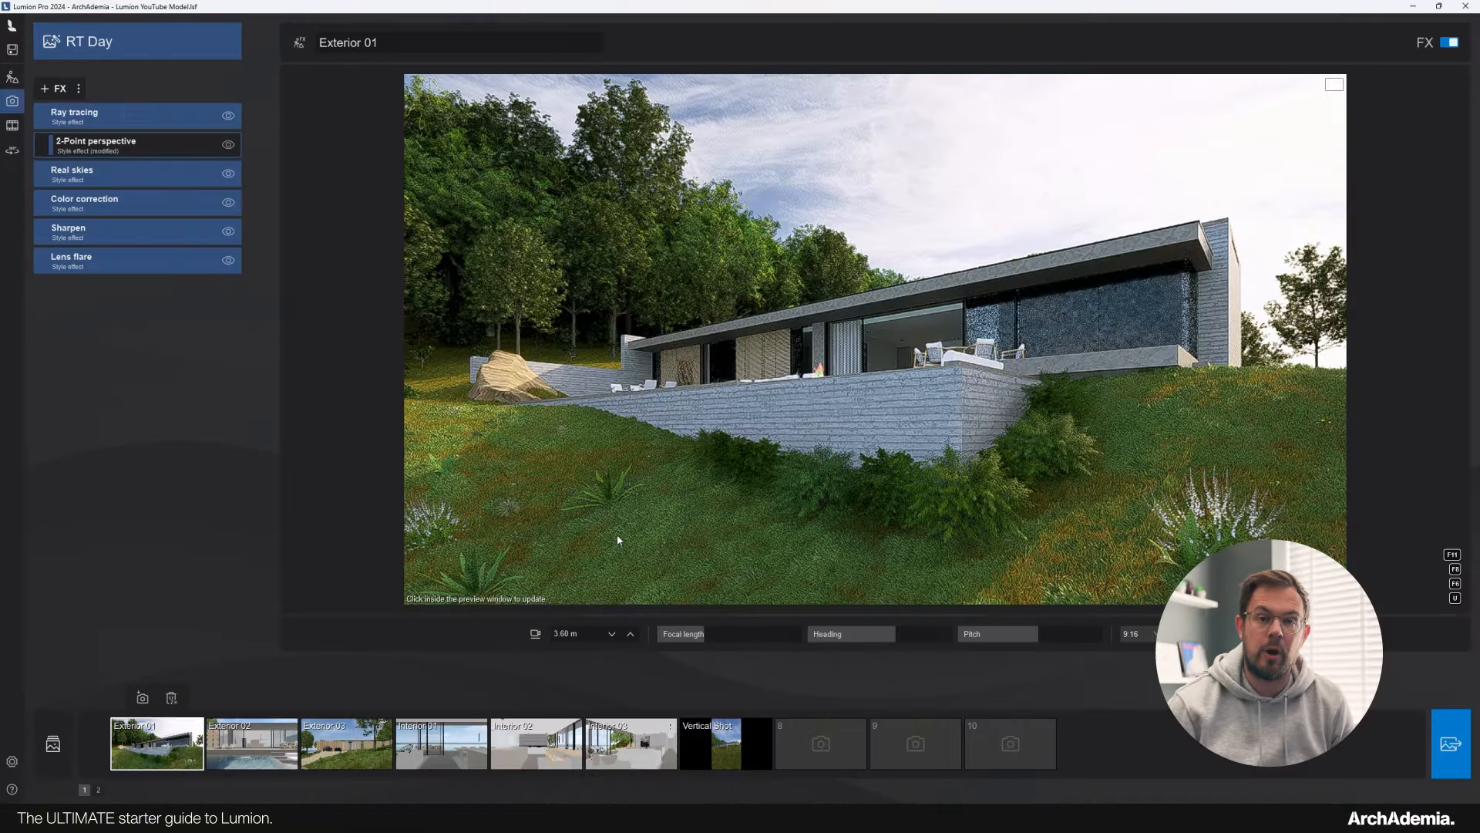
{"action": "left_click", "coordinate": [91, 170]}
{"action": "left_click", "coordinate": [91, 121]}
{"action": "left_click", "coordinate": [95, 127]}
{"action": "left_click", "coordinate": [845, 395]}
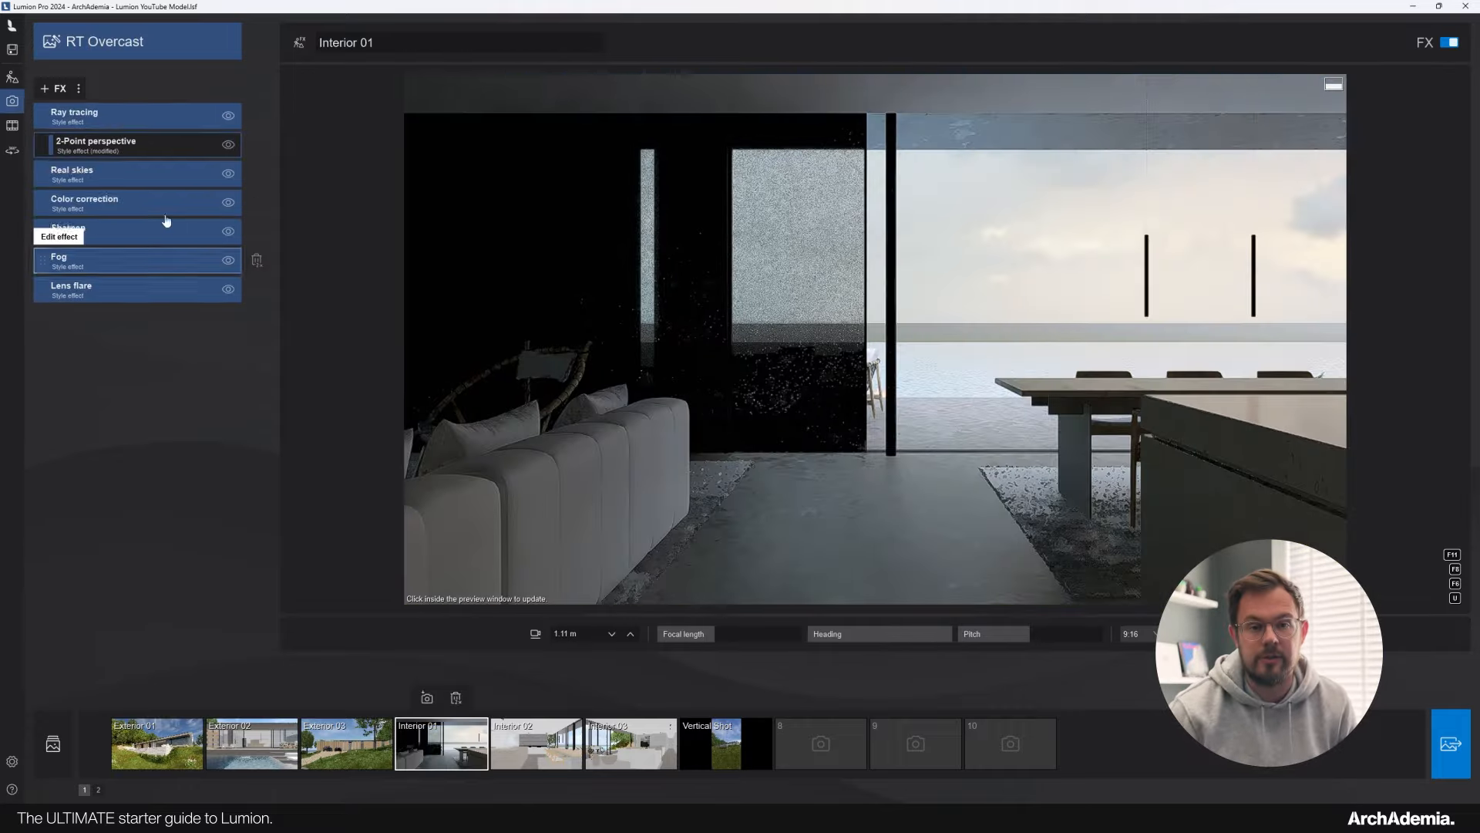
Switch to SketchUp and scale the SEA plane by 3 along the red axis, extending it further on its opposite side.
{"action": "left_click", "coordinate": [813, 466]}
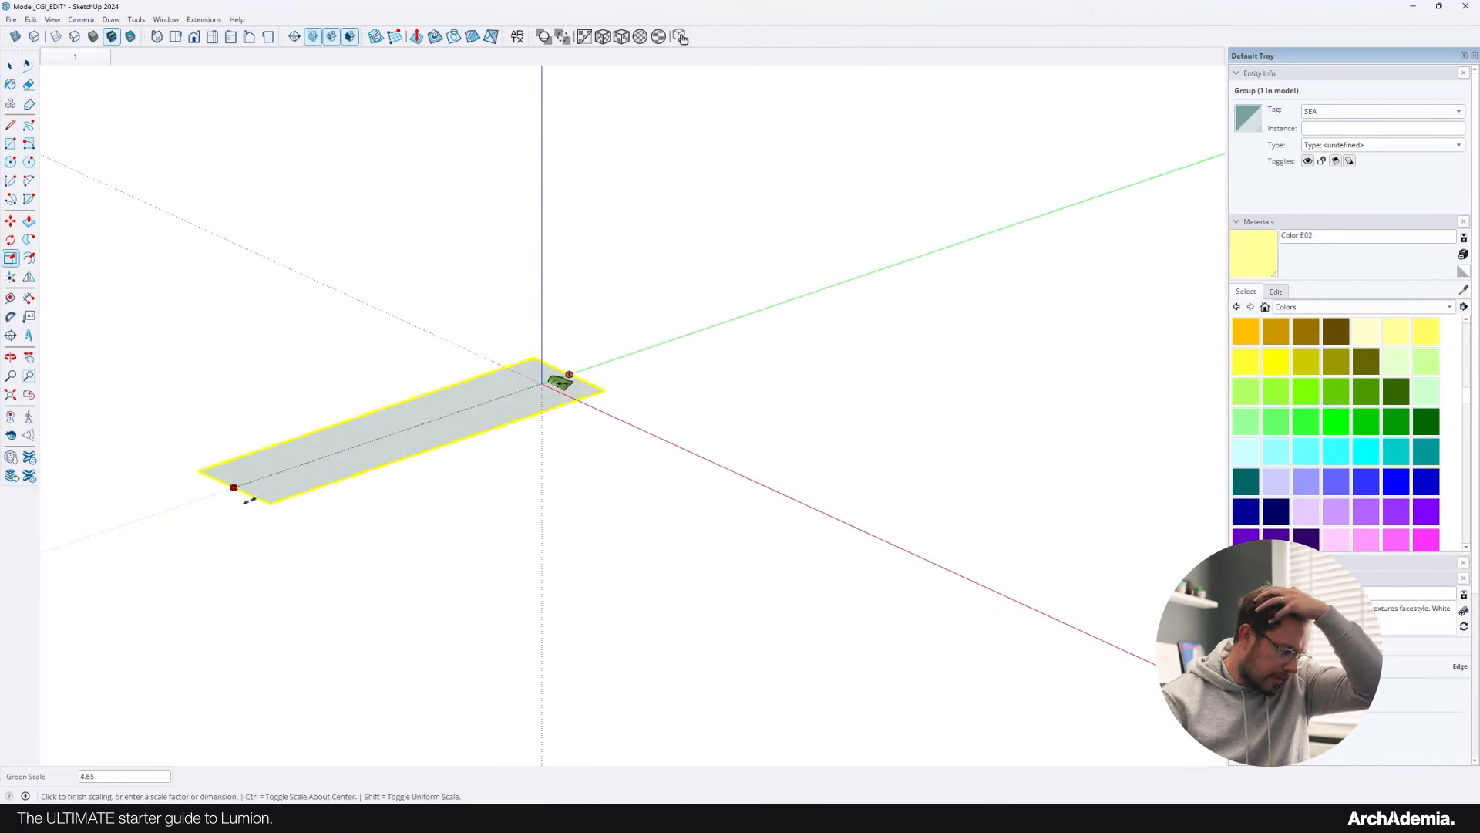
{"action": "type", "text": "3"}
{"action": "key", "text": "Return"}
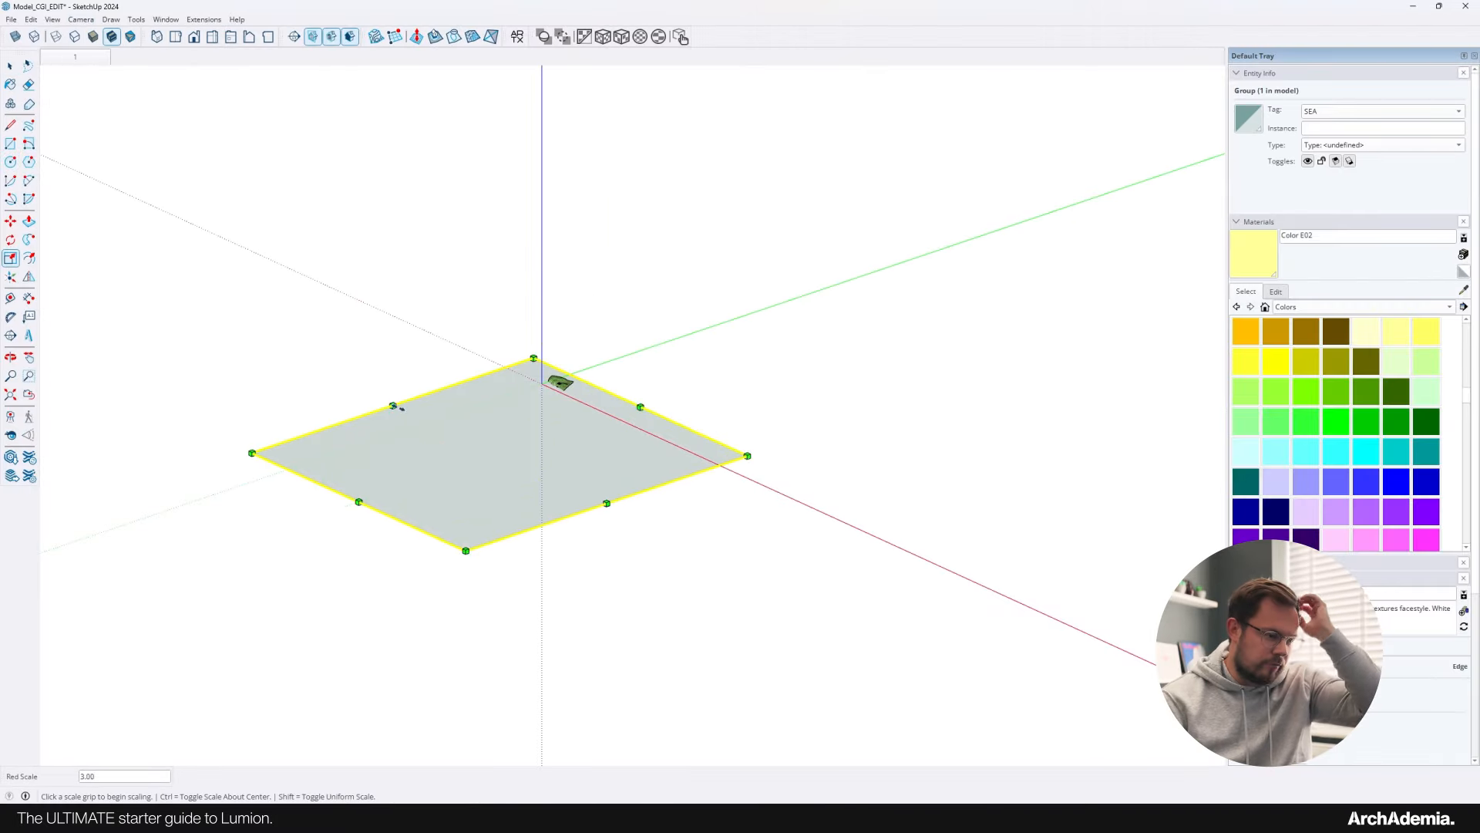
{"action": "left_click_drag", "start_coordinate": [395, 407], "coordinate": [313, 369]}
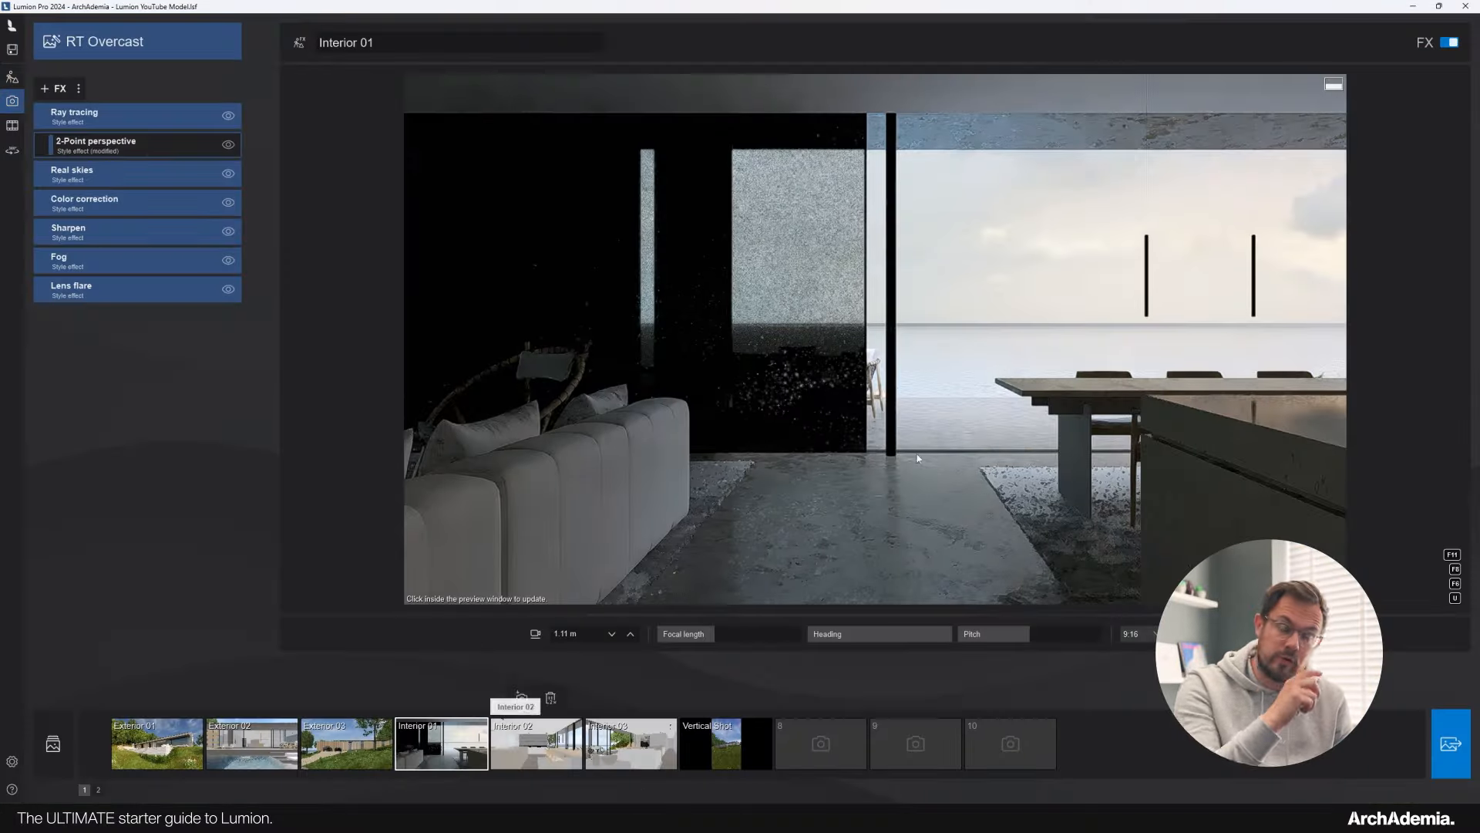
Back in Lumion, refresh the Interior 01 preview to check the sea on the horizon and return to build mode.
{"action": "left_click", "coordinate": [929, 334]}
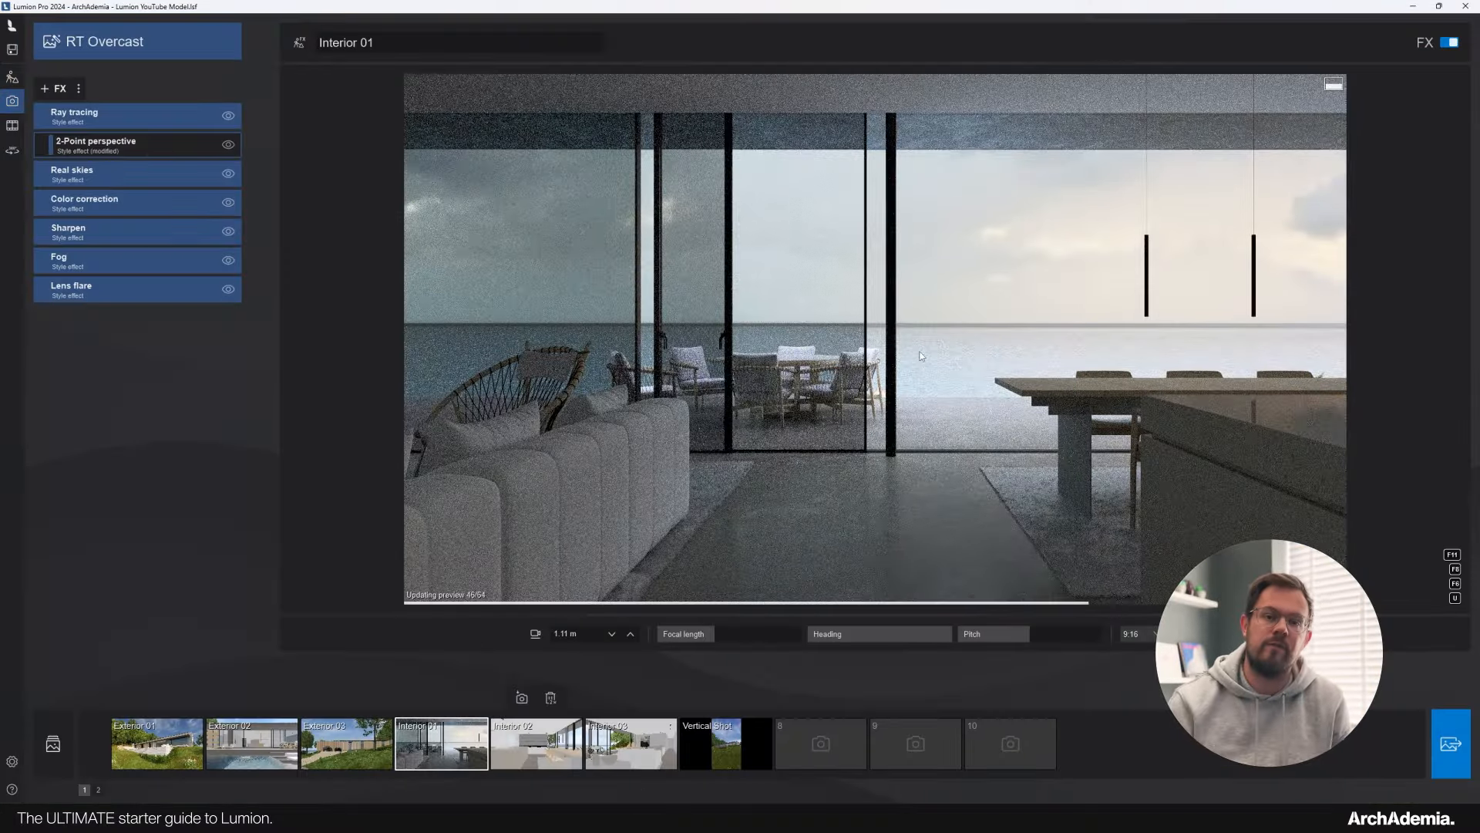
{"action": "left_click", "coordinate": [12, 78]}
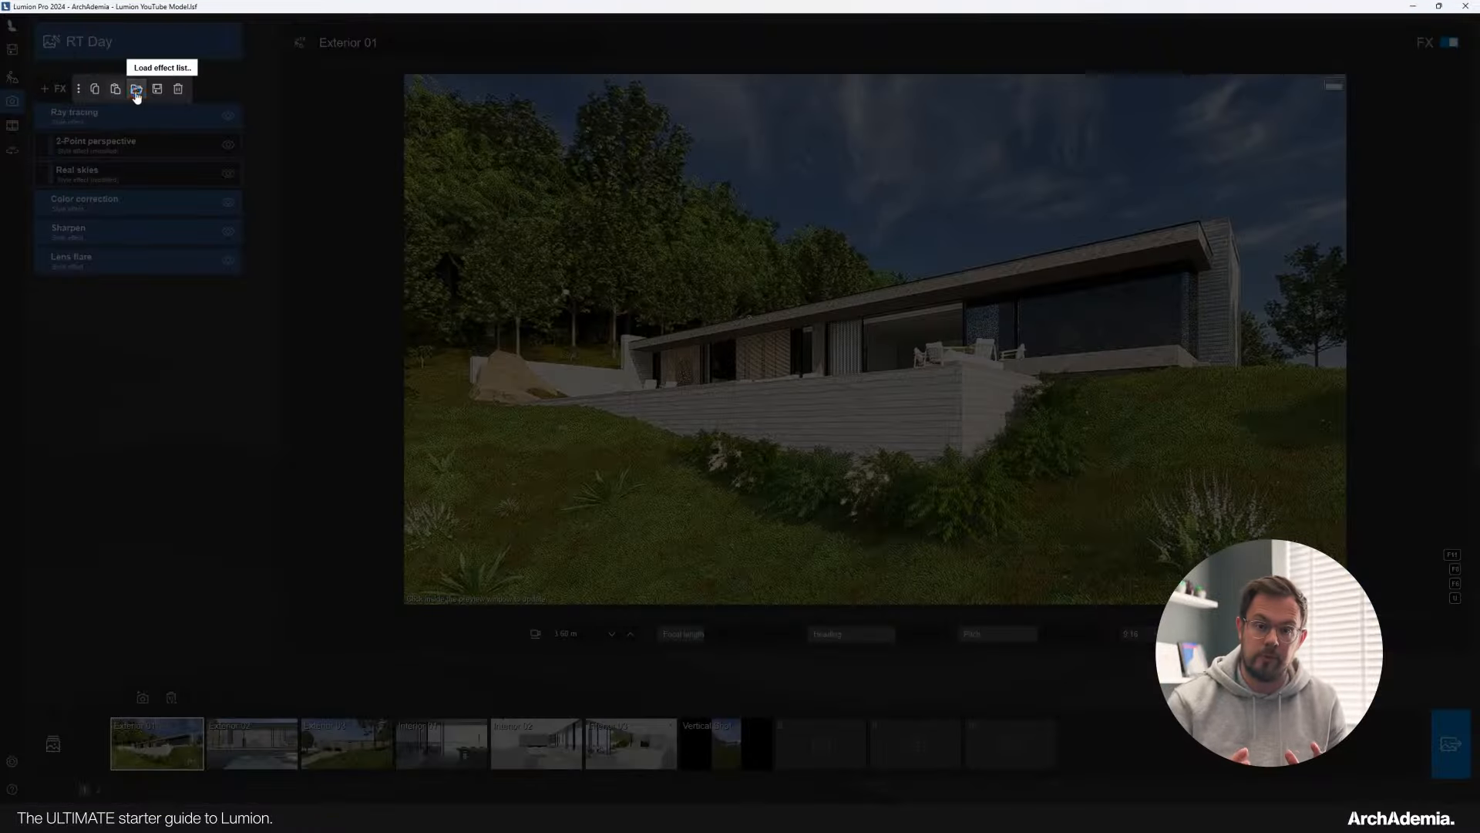
Load a saved effect list into Exterior 01 and adjust its sun height and heading with the camera pulled back.
{"action": "left_click", "coordinate": [134, 91]}
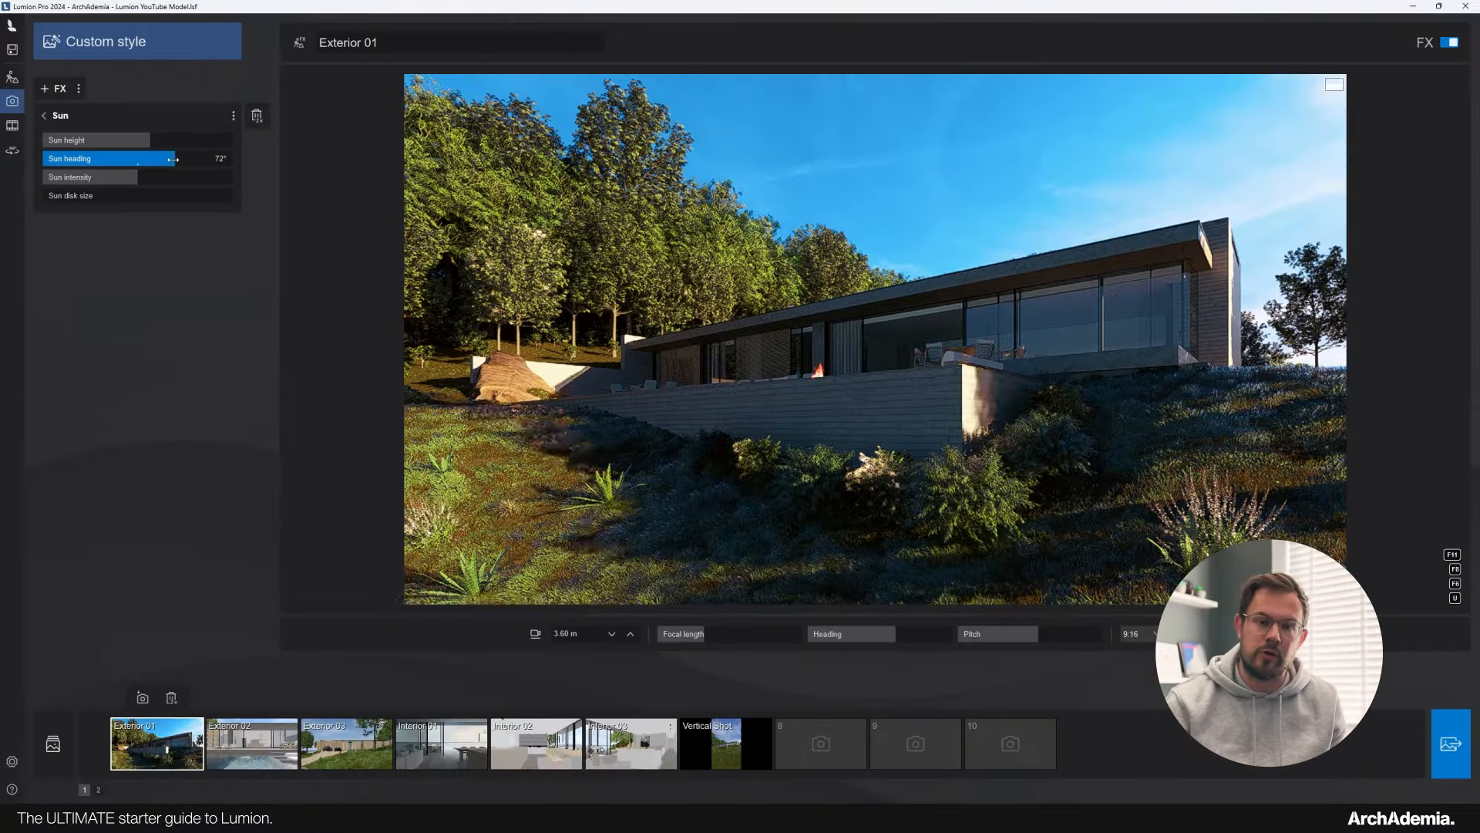
{"action": "left_click_drag", "start_coordinate": [175, 142], "coordinate": [188, 159]}
{"action": "scroll", "coordinate": [975, 422], "scroll_direction": "down", "scroll_amount": 3}
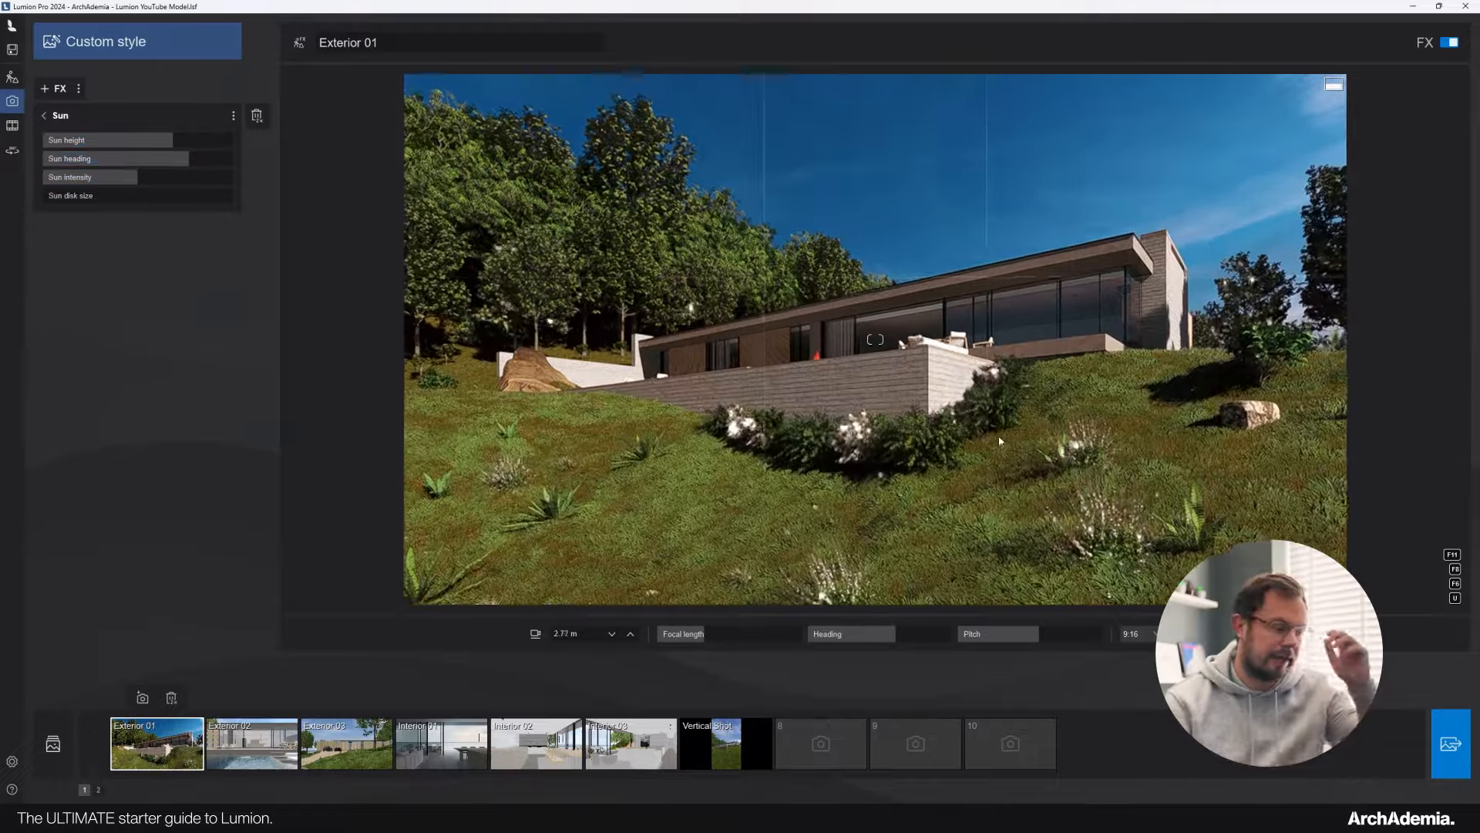
{"action": "mouse_move", "coordinate": [172, 141]}
{"action": "left_mouse_down"}
{"action": "mouse_move", "coordinate": [160, 141]}
{"action": "mouse_move", "coordinate": [182, 169]}
{"action": "left_mouse_up"}
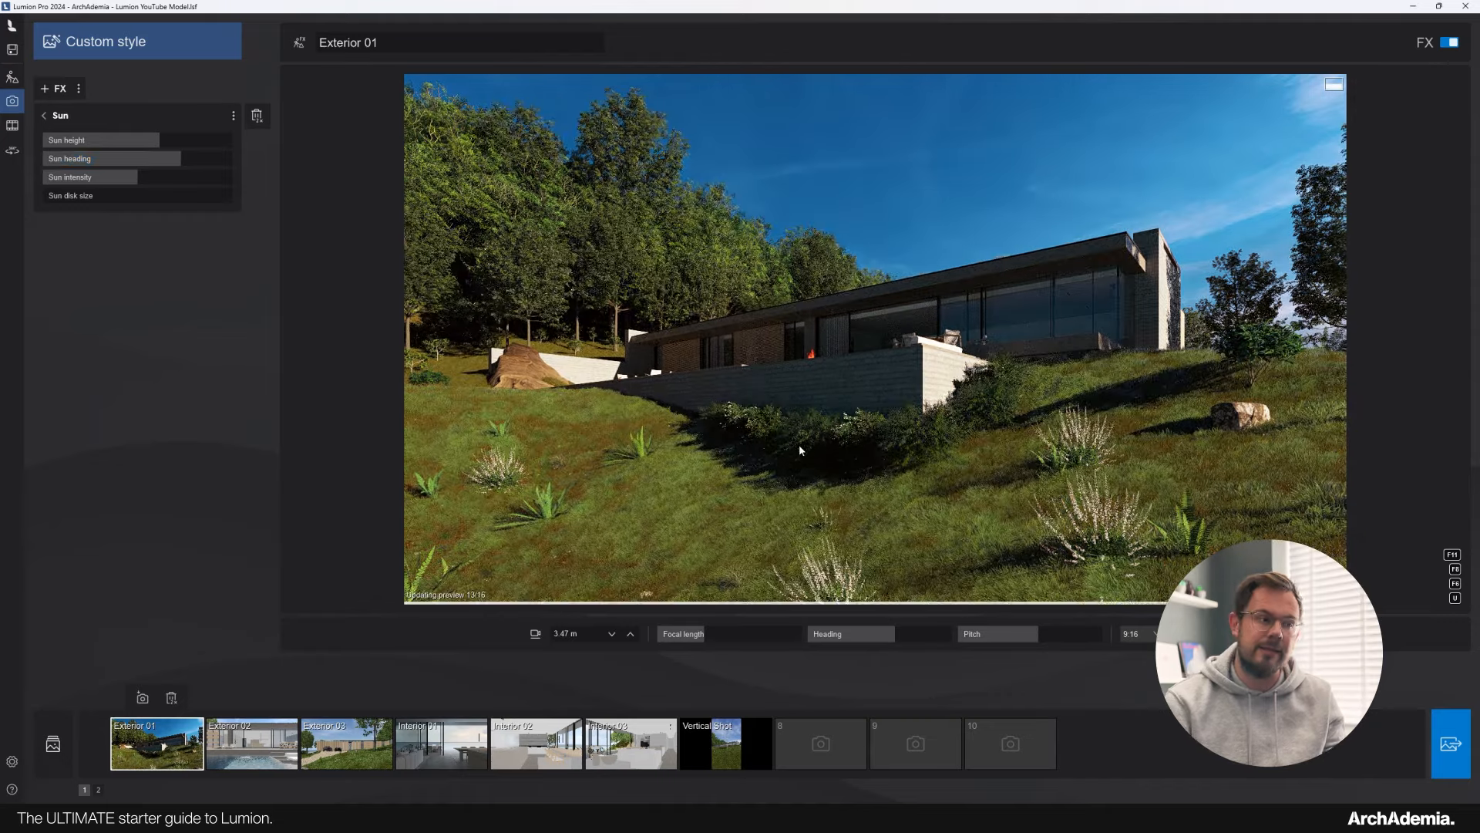
Try the Vintage wash LUT in Exterior 01's Color correction effect and choose another LUT preset instead.
{"action": "left_click", "coordinate": [47, 115]}
{"action": "left_click", "coordinate": [86, 376]}
{"action": "left_click", "coordinate": [124, 182]}
{"action": "left_click", "coordinate": [139, 262]}
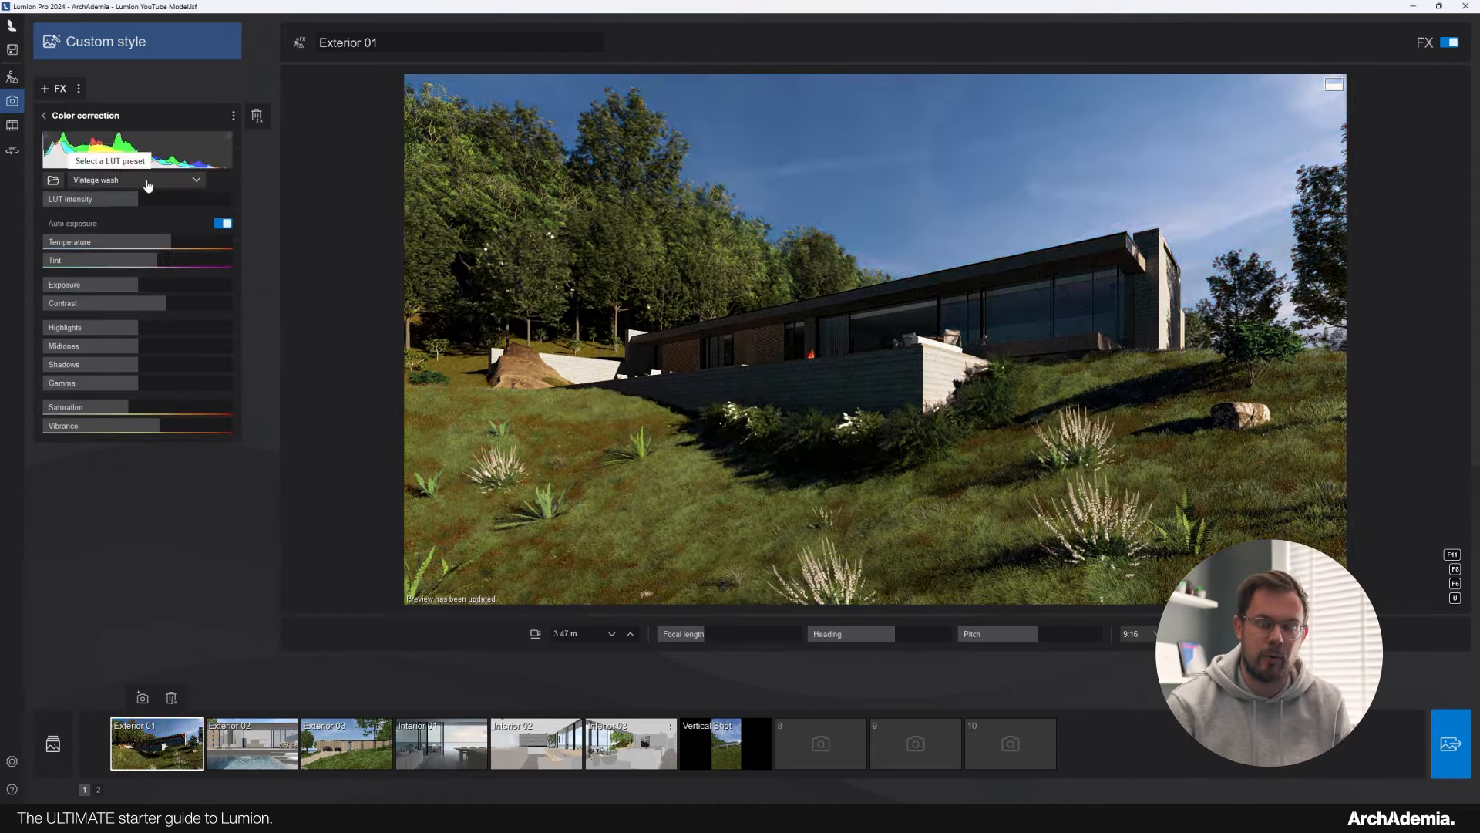
{"action": "left_click", "coordinate": [144, 184]}
{"action": "left_click", "coordinate": [131, 246]}
Raise the Real skies background brightness in Exterior 01, set the sun intensity to 90%, and refresh the preview.
{"action": "left_click", "coordinate": [87, 120]}
{"action": "left_click", "coordinate": [72, 288]}
{"action": "left_click_drag", "start_coordinate": [198, 241], "coordinate": [223, 241]}
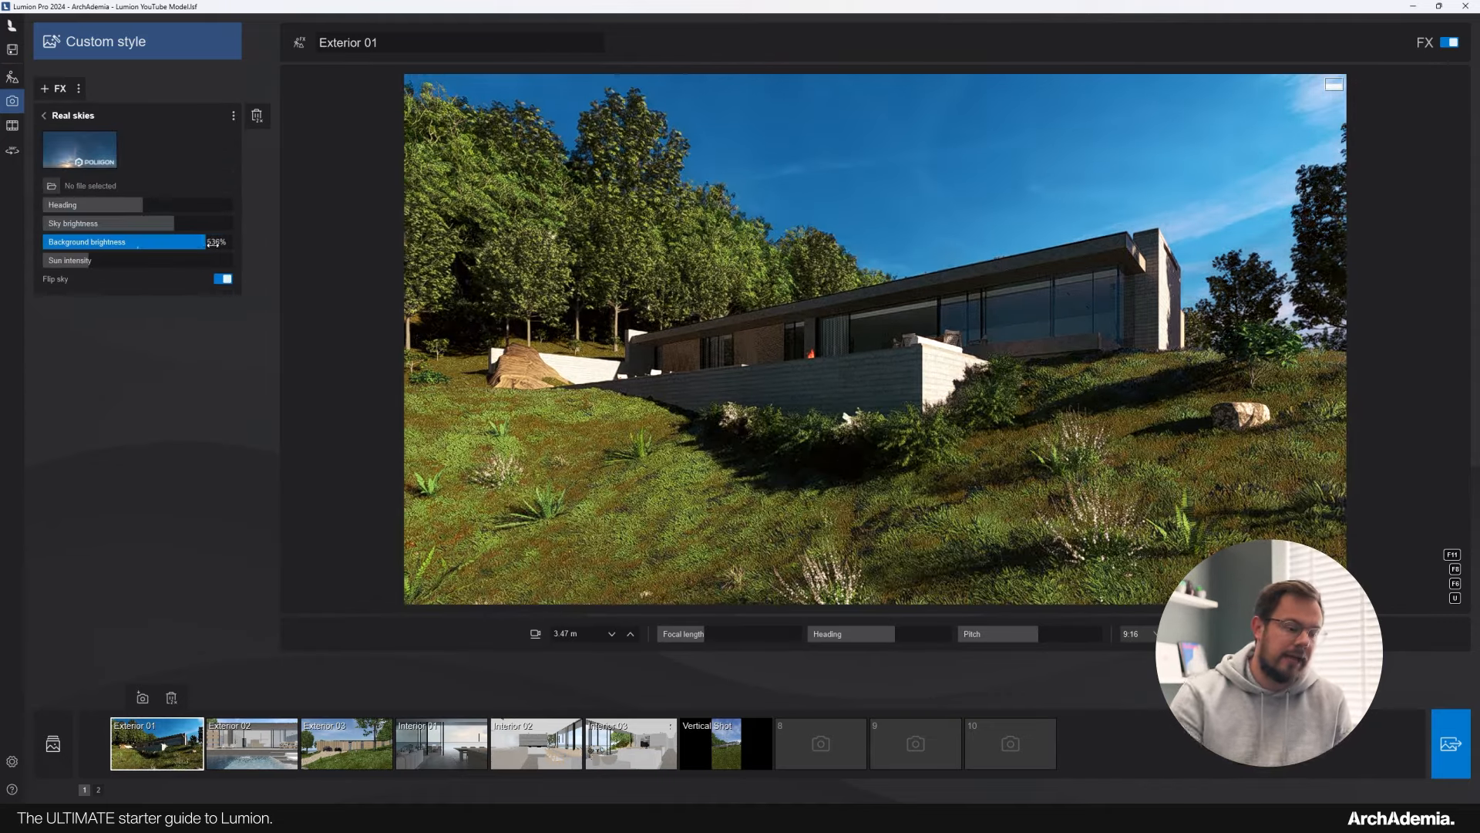
{"action": "left_click", "coordinate": [72, 120]}
{"action": "left_click", "coordinate": [68, 138]}
{"action": "mouse_move", "coordinate": [128, 177]}
{"action": "left_mouse_down"}
{"action": "mouse_move", "coordinate": [46, 178]}
{"action": "mouse_move", "coordinate": [129, 178]}
{"action": "left_mouse_up"}
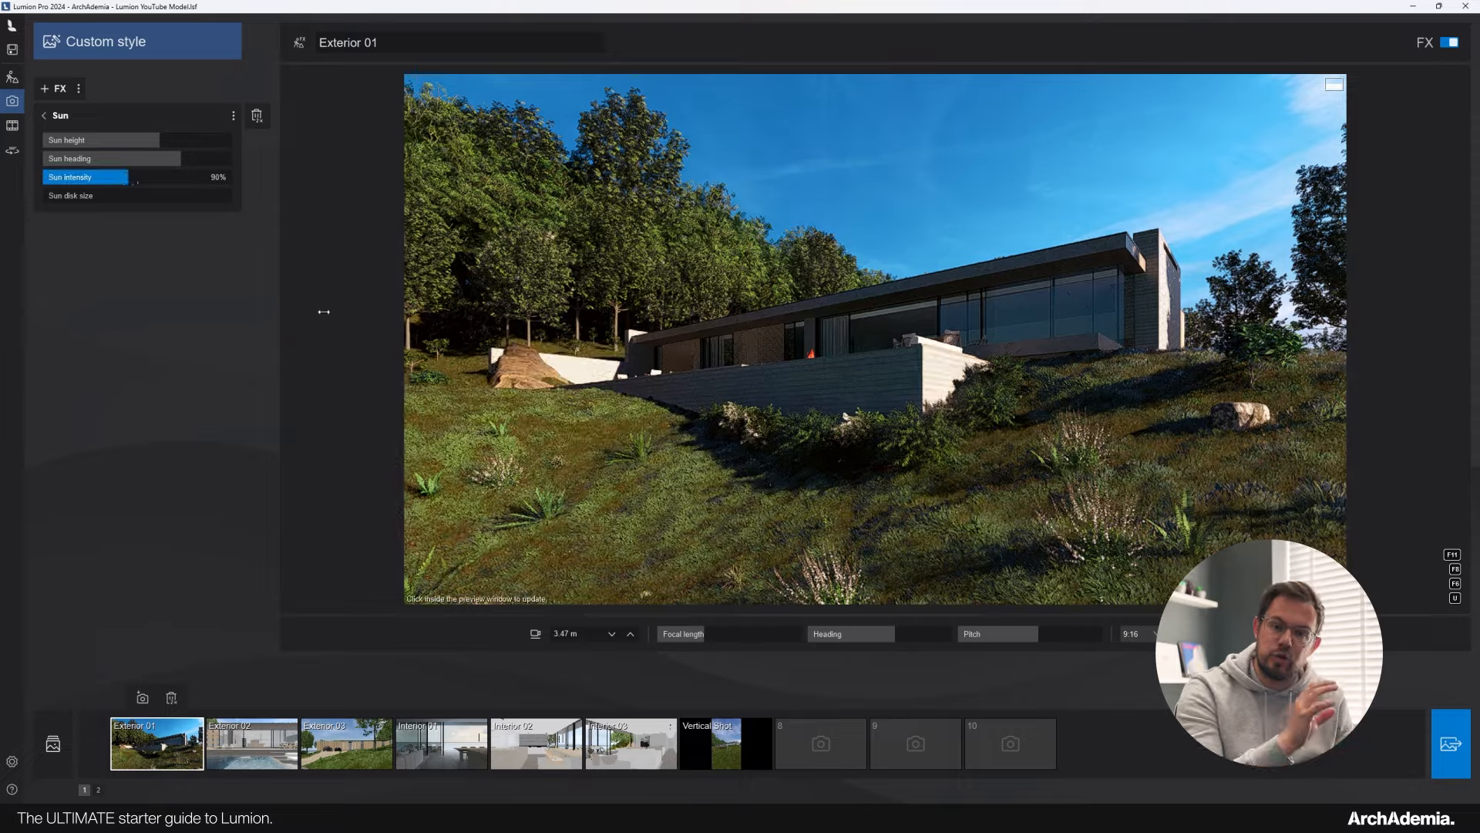
{"action": "left_click", "coordinate": [833, 416]}
In build mode, reduce the relief of the house's corner glazing material to almost zero.
{"action": "left_click", "coordinate": [11, 76]}
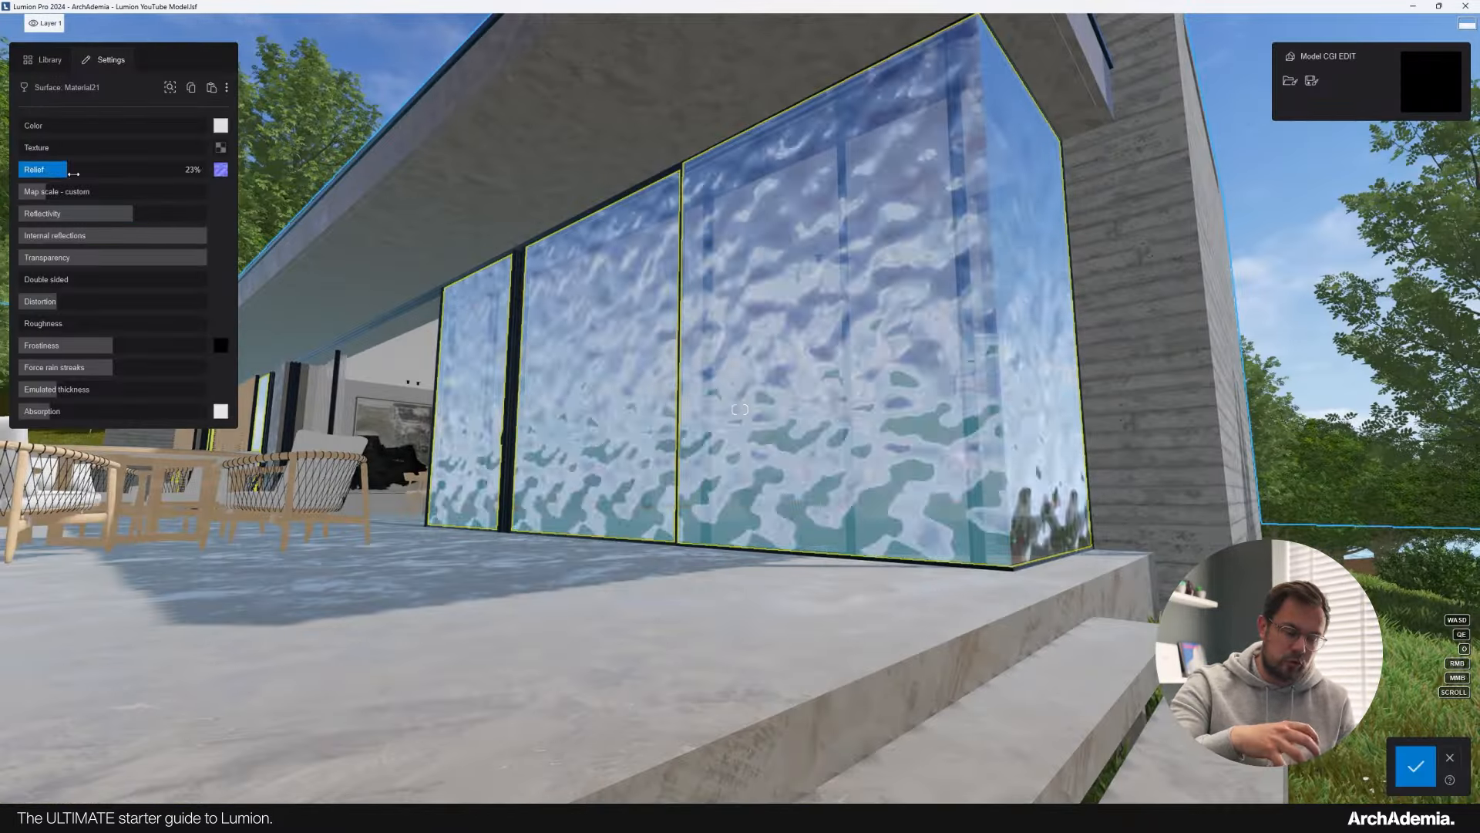
{"action": "left_click_drag", "start_coordinate": [73, 175], "coordinate": [20, 177]}
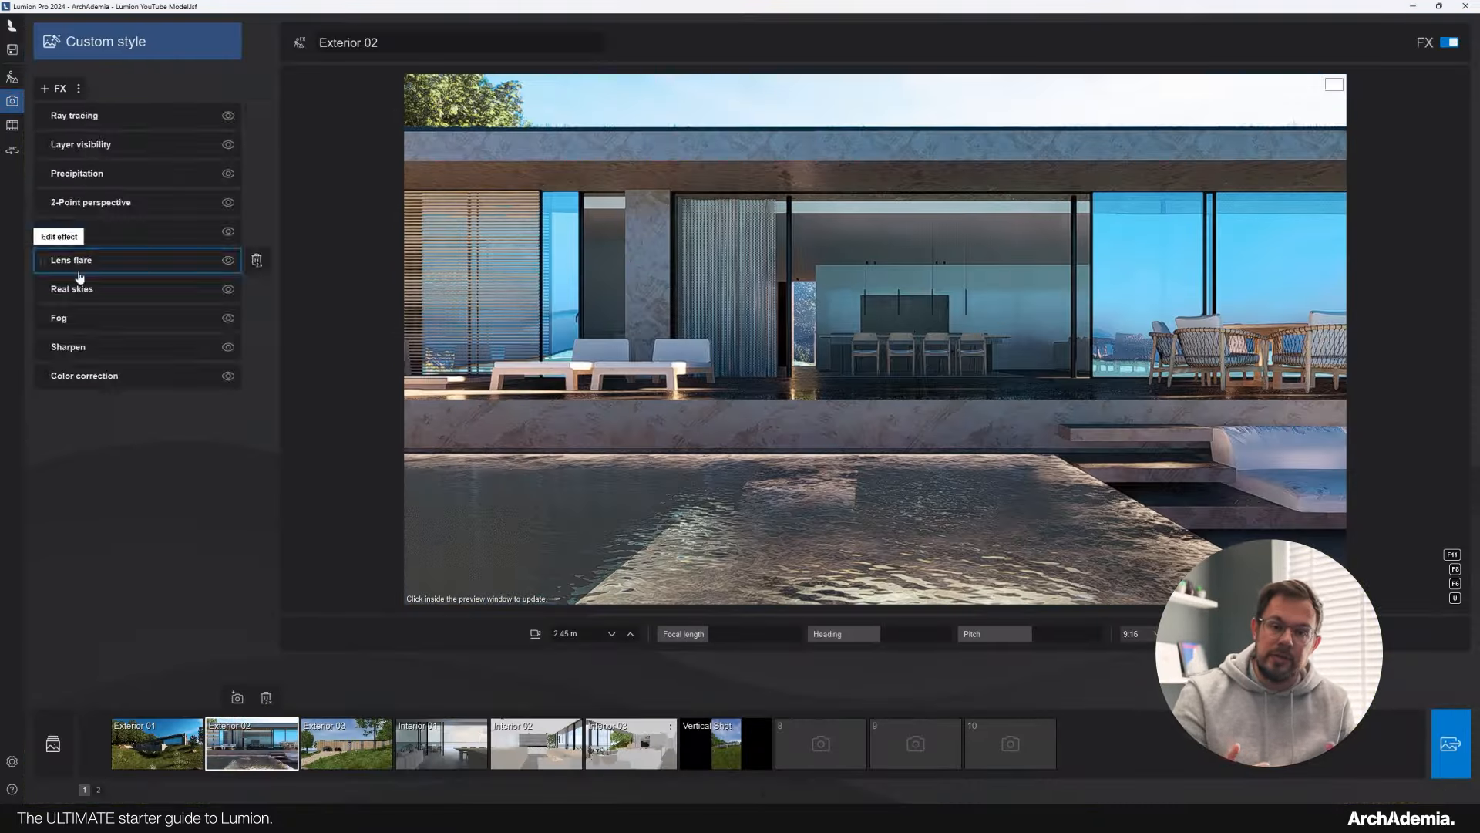
Turn Exterior 02's sun heading to light the pool facade and reframe the view with the camera lowered to 2.17 m.
{"action": "left_click", "coordinate": [77, 199]}
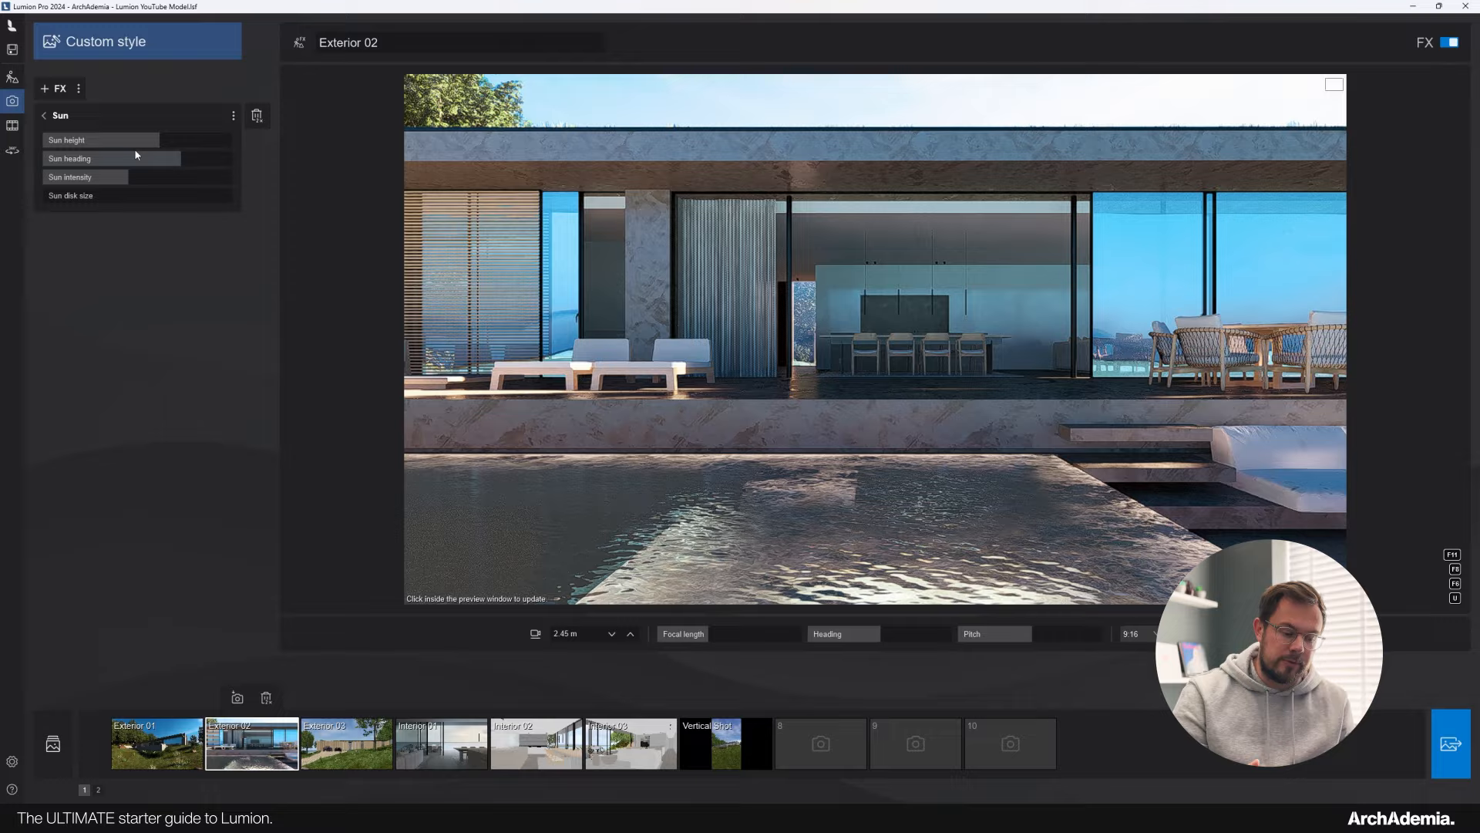
{"action": "left_click_drag", "start_coordinate": [139, 158], "coordinate": [210, 158]}
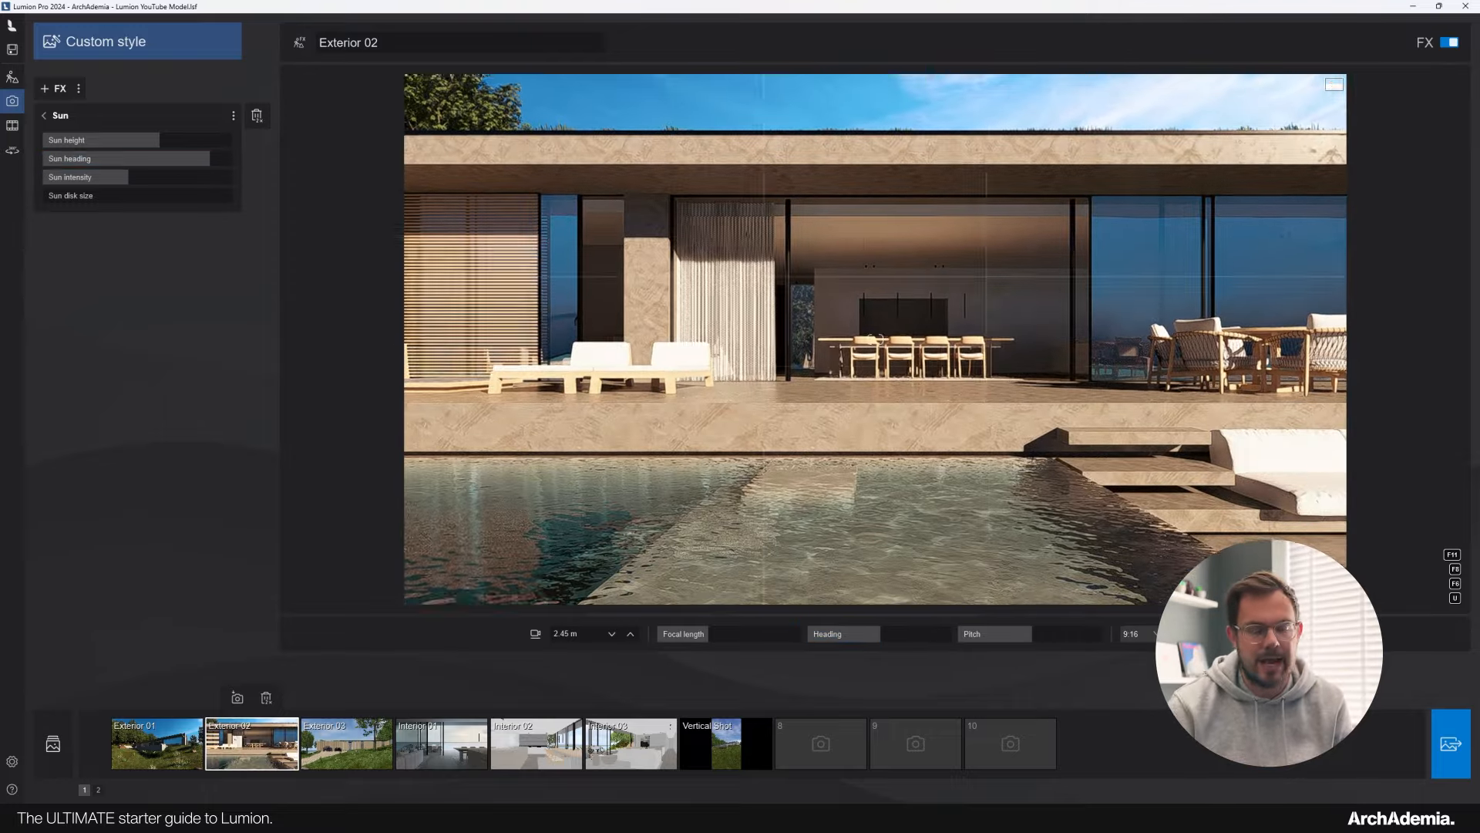
{"action": "right_click_drag", "start_coordinate": [746, 491], "coordinate": [746, 461]}
{"action": "key", "text": "e"}
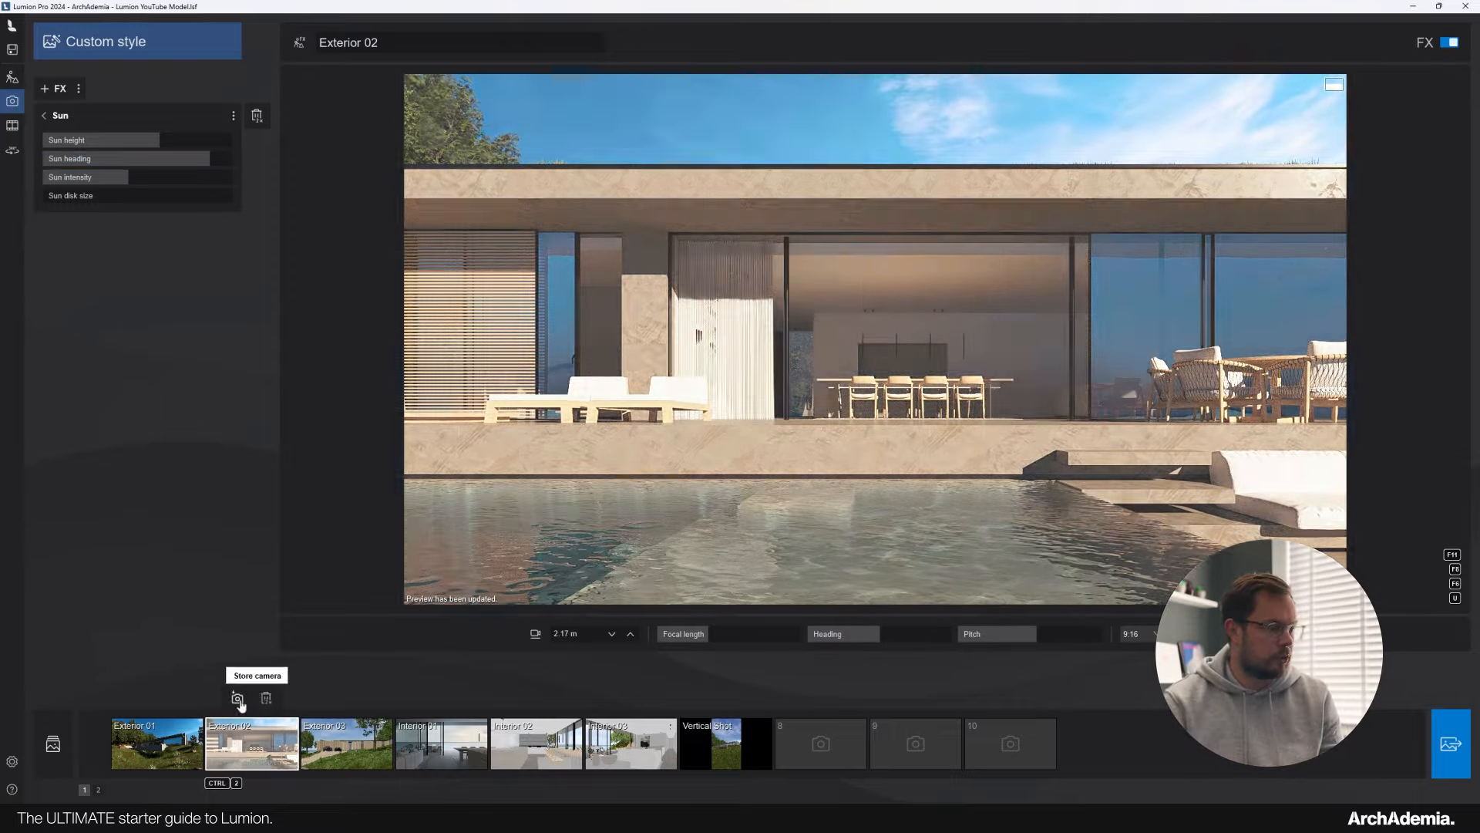
Adjust Exterior 03's sun heading, lower its sun intensity to just under 50%, and refresh the preview.
{"action": "left_click", "coordinate": [366, 755]}
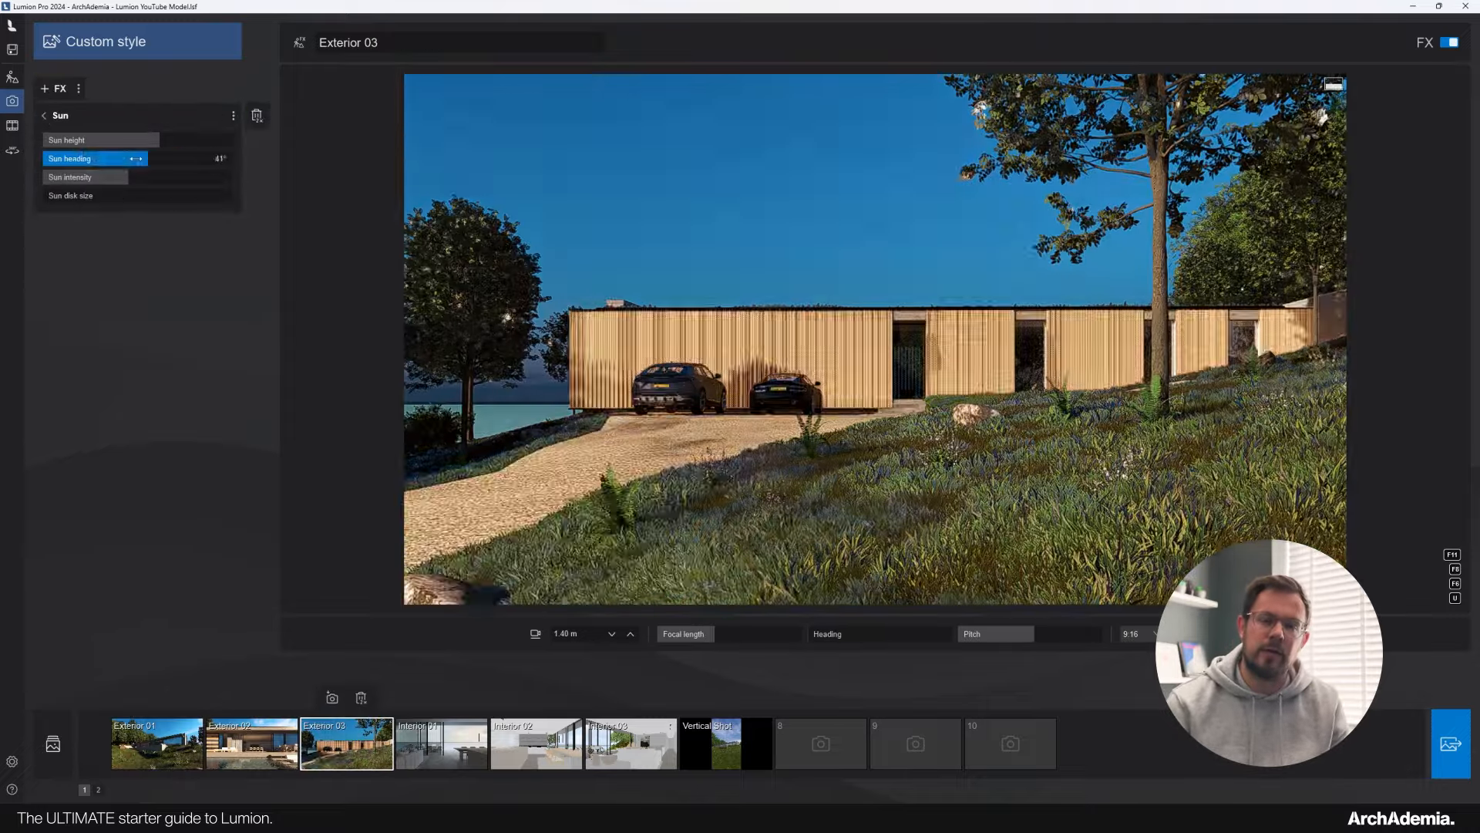
{"action": "left_click_drag", "start_coordinate": [148, 159], "coordinate": [80, 178]}
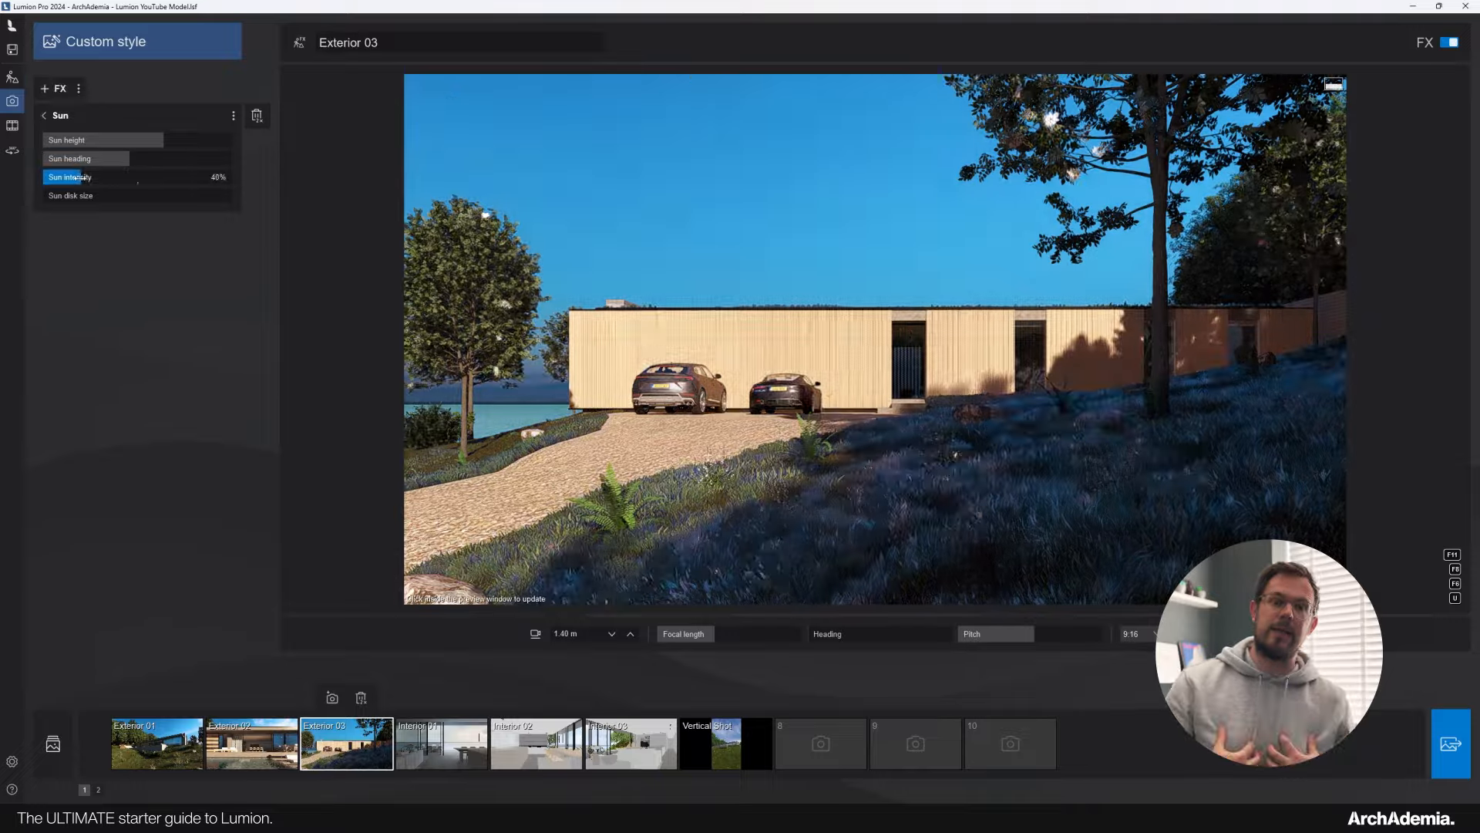
{"action": "left_click", "coordinate": [763, 429]}
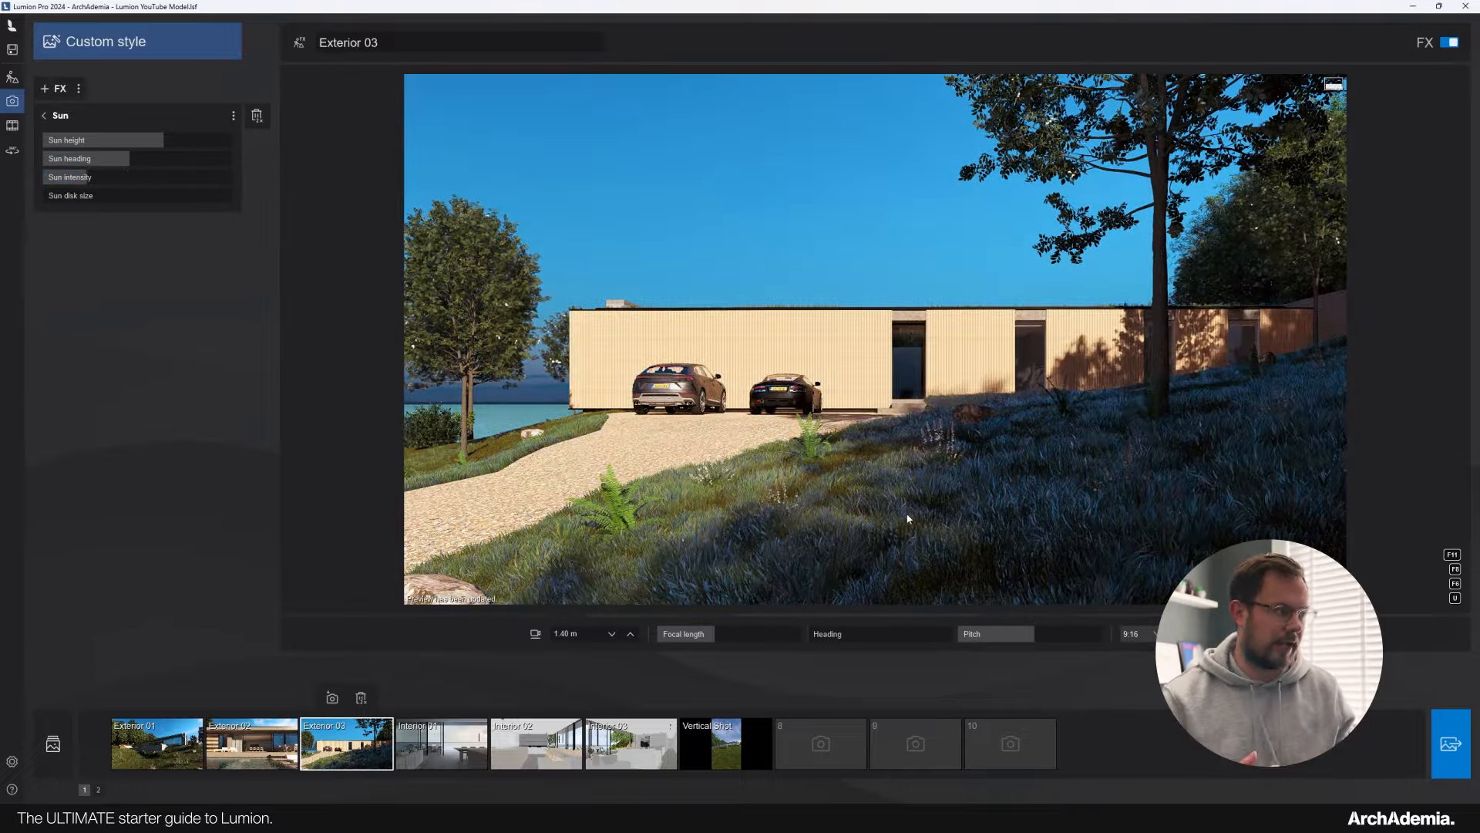
Switch to Quixel Bridge, browse the Gravel surfaces, and acquire the Rocky Ground surface.
{"action": "left_click", "coordinate": [13, 78]}
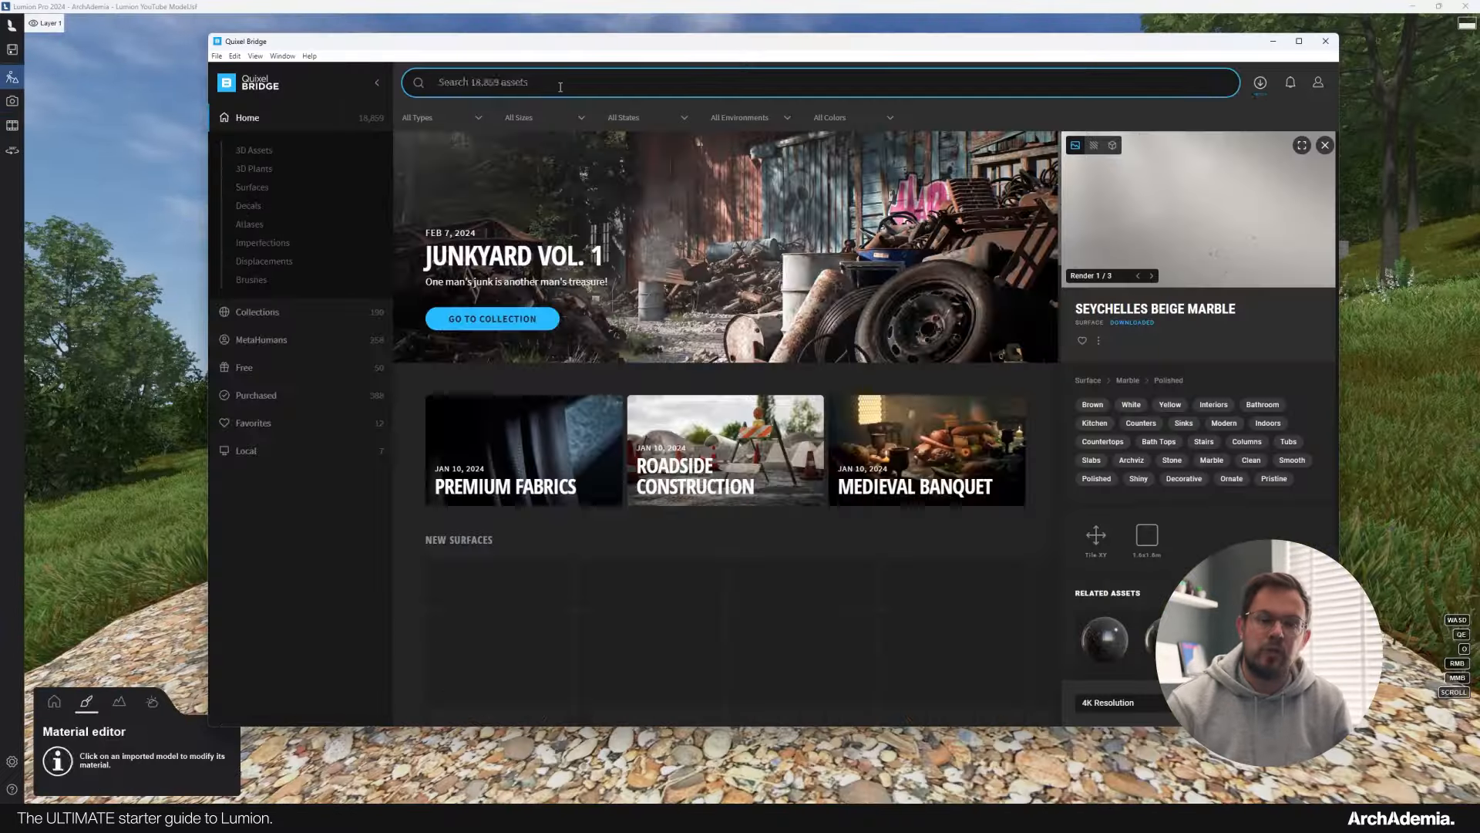
{"action": "scroll", "coordinate": [755, 357], "scroll_direction": "down", "scroll_amount": 10}
{"action": "left_click", "coordinate": [522, 375]}
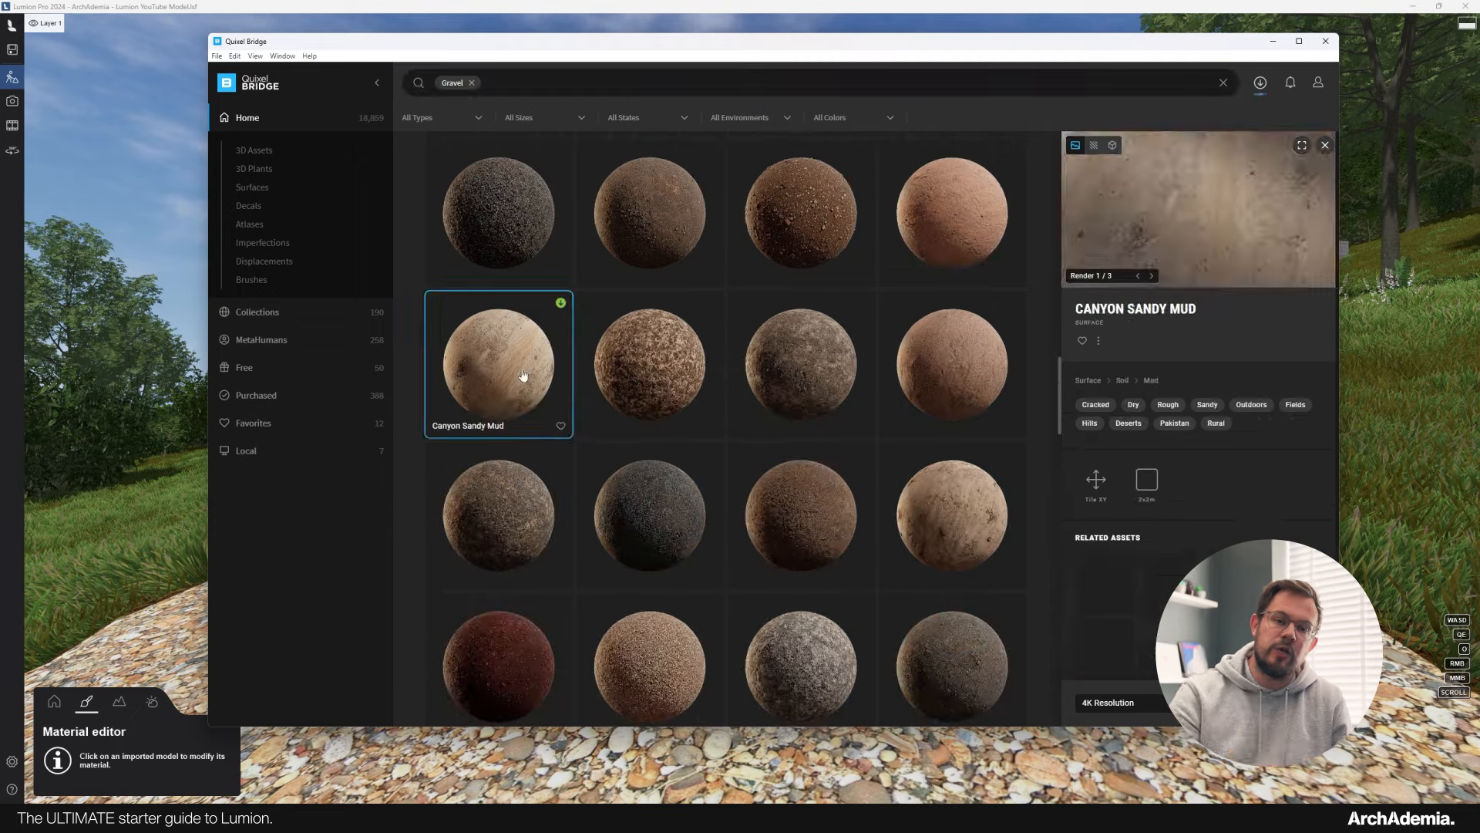
{"action": "scroll", "coordinate": [656, 387], "scroll_direction": "down", "scroll_amount": 5}
{"action": "left_click", "coordinate": [928, 421]}
{"action": "left_click", "coordinate": [1143, 702]}
{"action": "scroll", "coordinate": [773, 430], "scroll_direction": "down", "scroll_amount": 3}
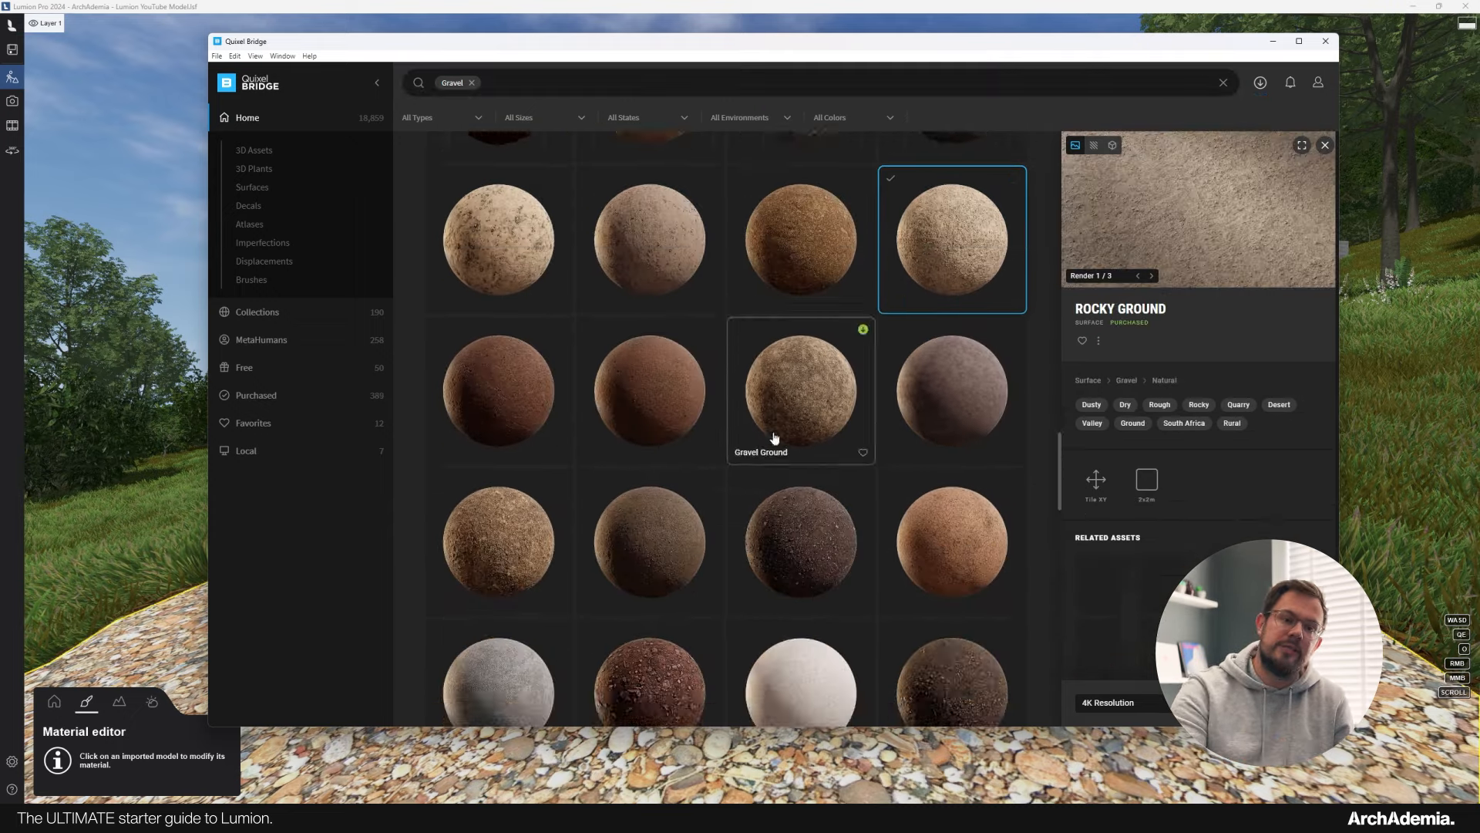
{"action": "scroll", "coordinate": [887, 478], "scroll_direction": "up", "scroll_amount": 2}
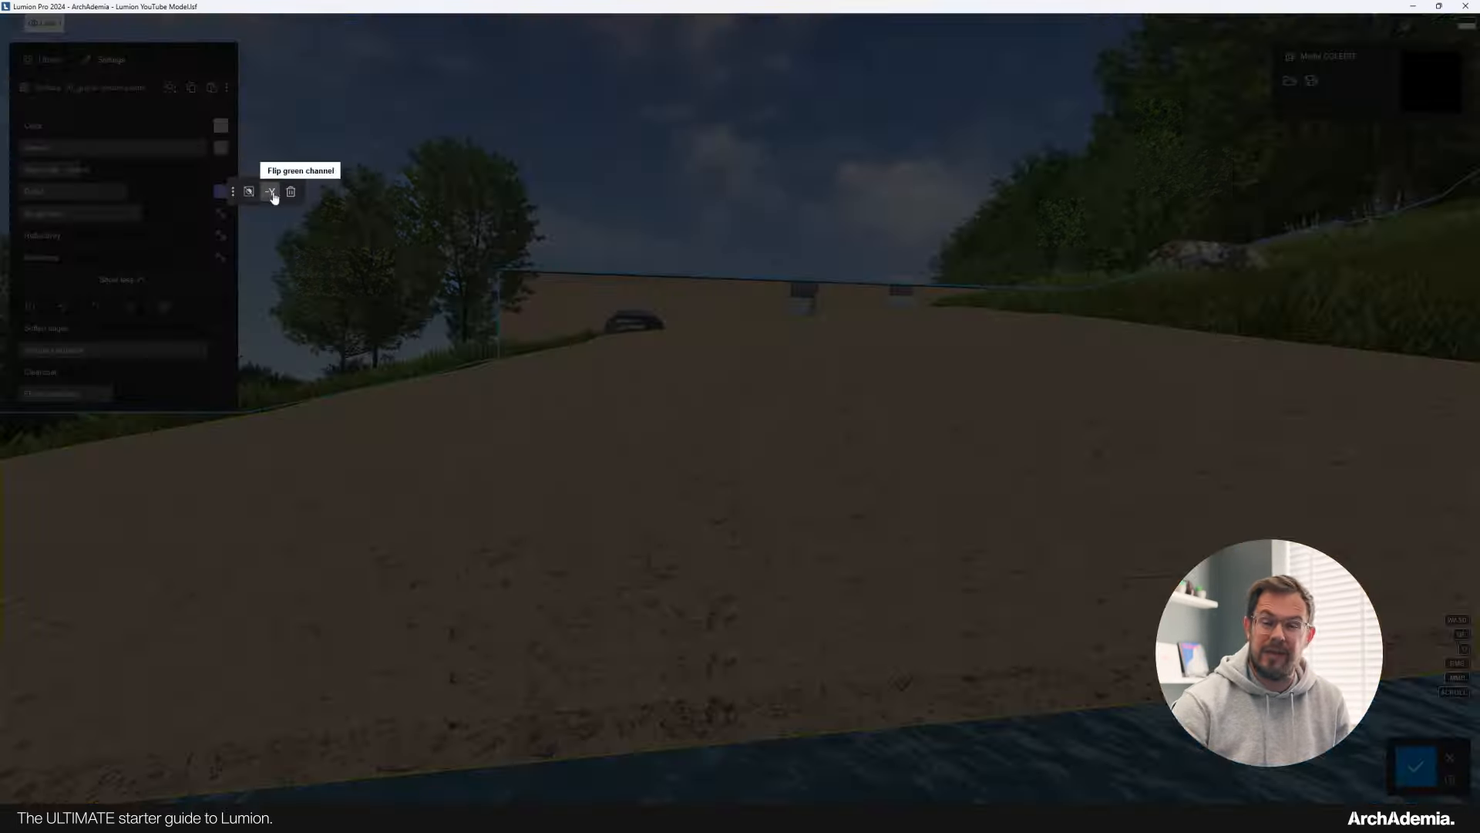
Back in Lumion, increase the relief of the driveway's gravel material.
{"action": "left_click_drag", "start_coordinate": [112, 193], "coordinate": [134, 194]}
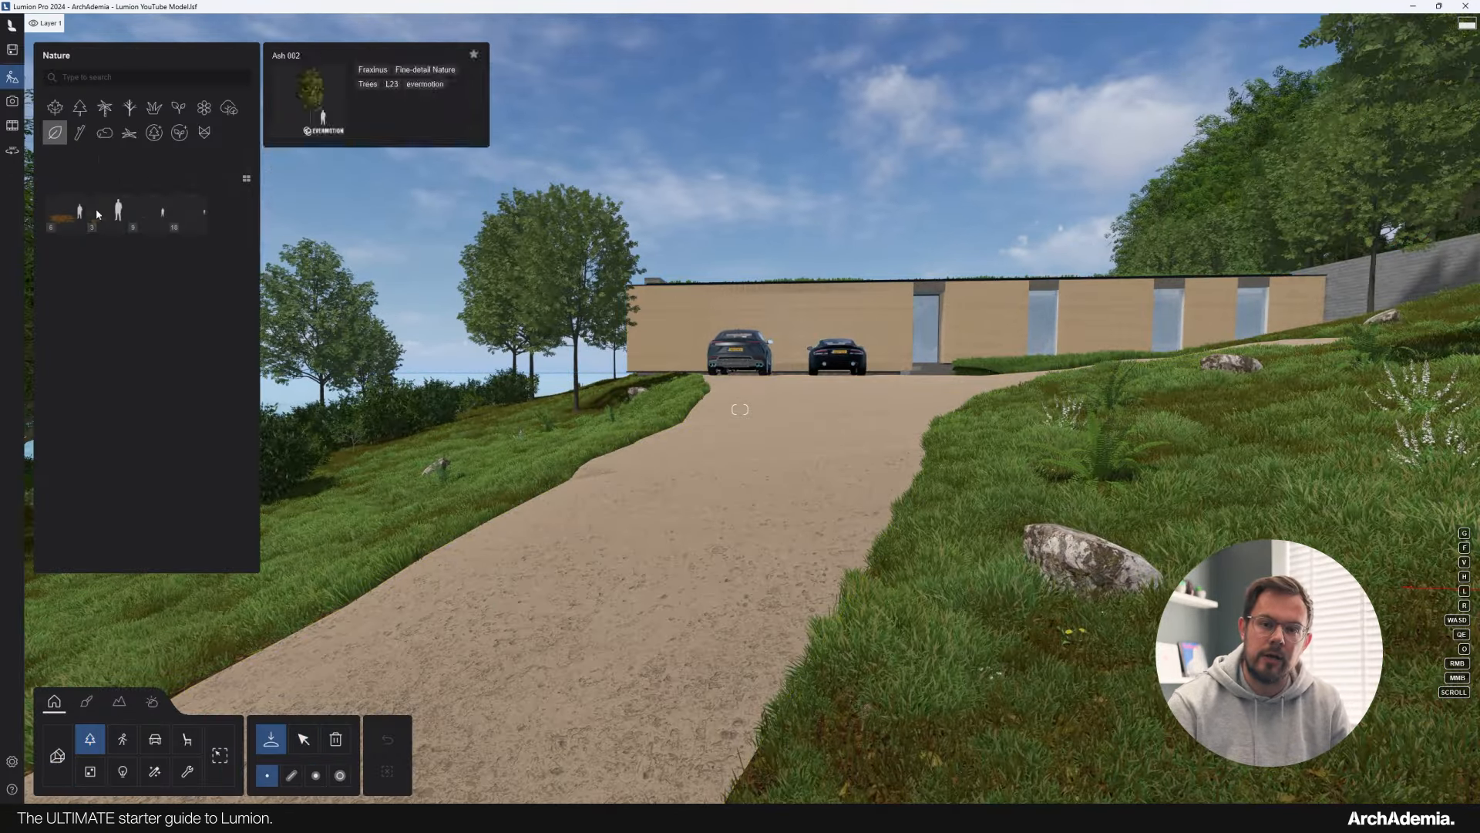
Try lining the driveway's edge with fallen leaves using Leaves Maple Line Large 001 and Leaves Birch Line Small 001.
{"action": "left_click", "coordinate": [146, 255]}
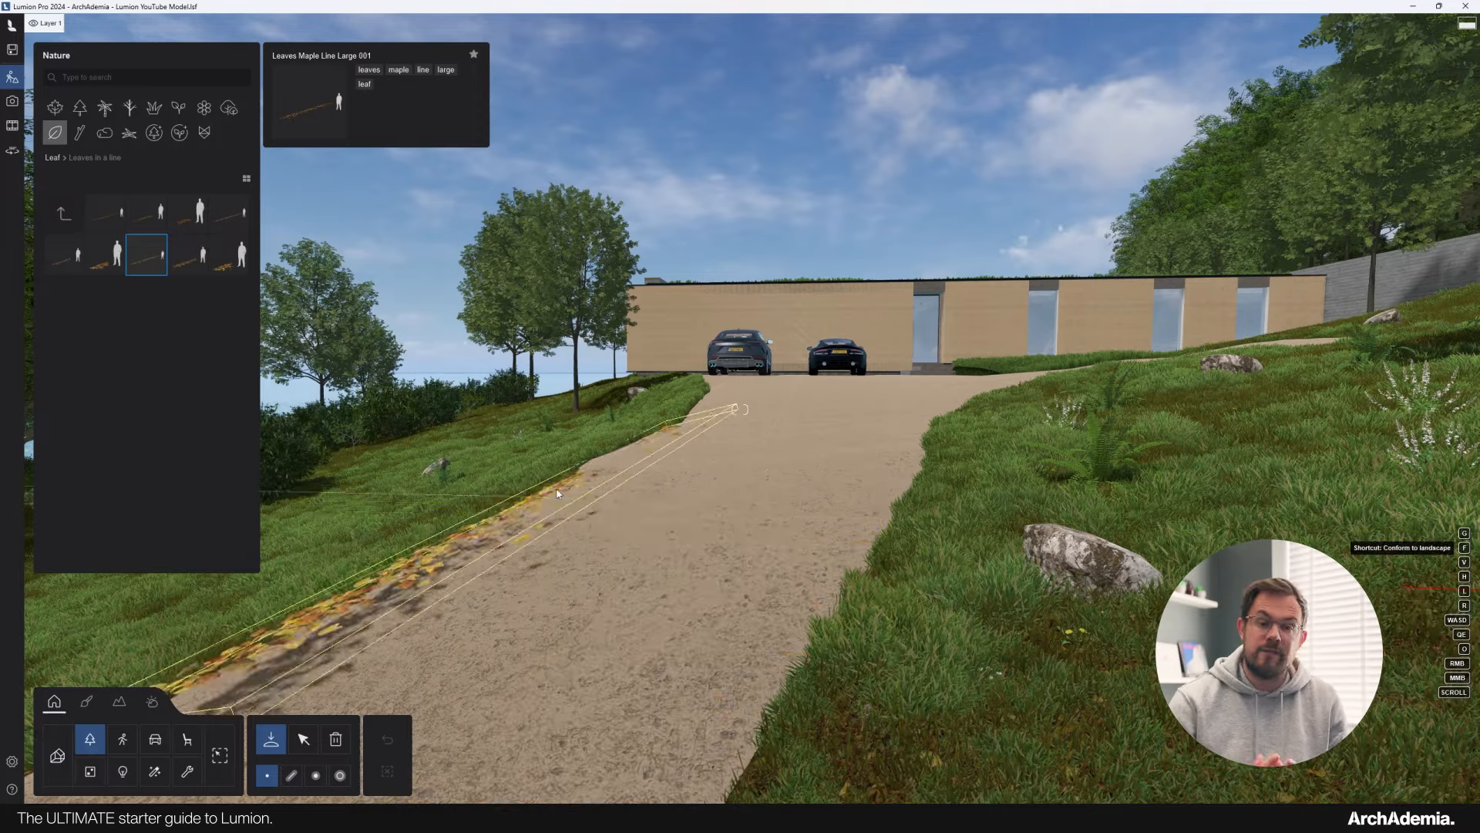
{"action": "right_click_drag", "start_coordinate": [550, 515], "coordinate": [719, 656]}
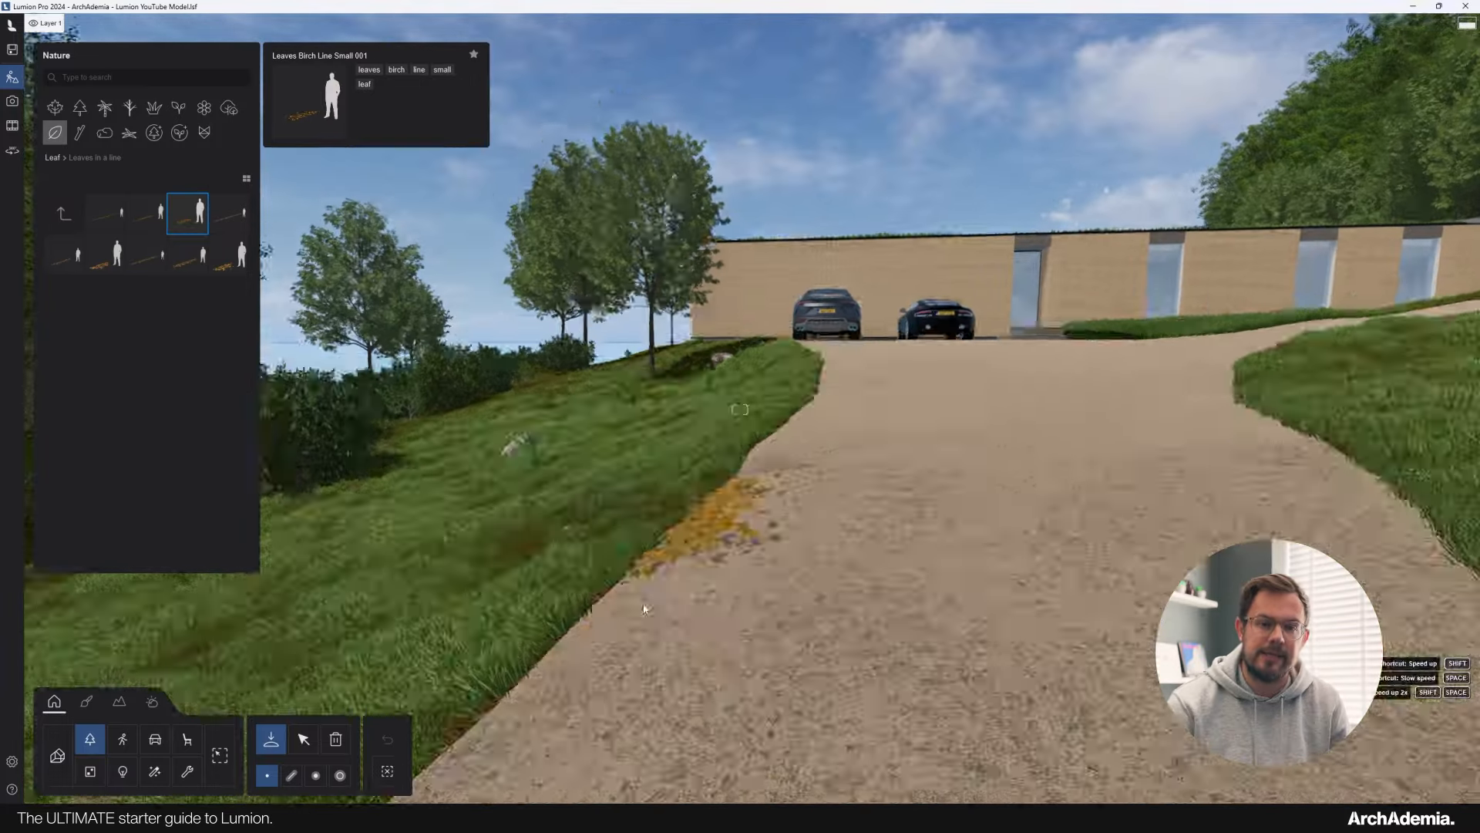
{"action": "left_click", "coordinate": [644, 428]}
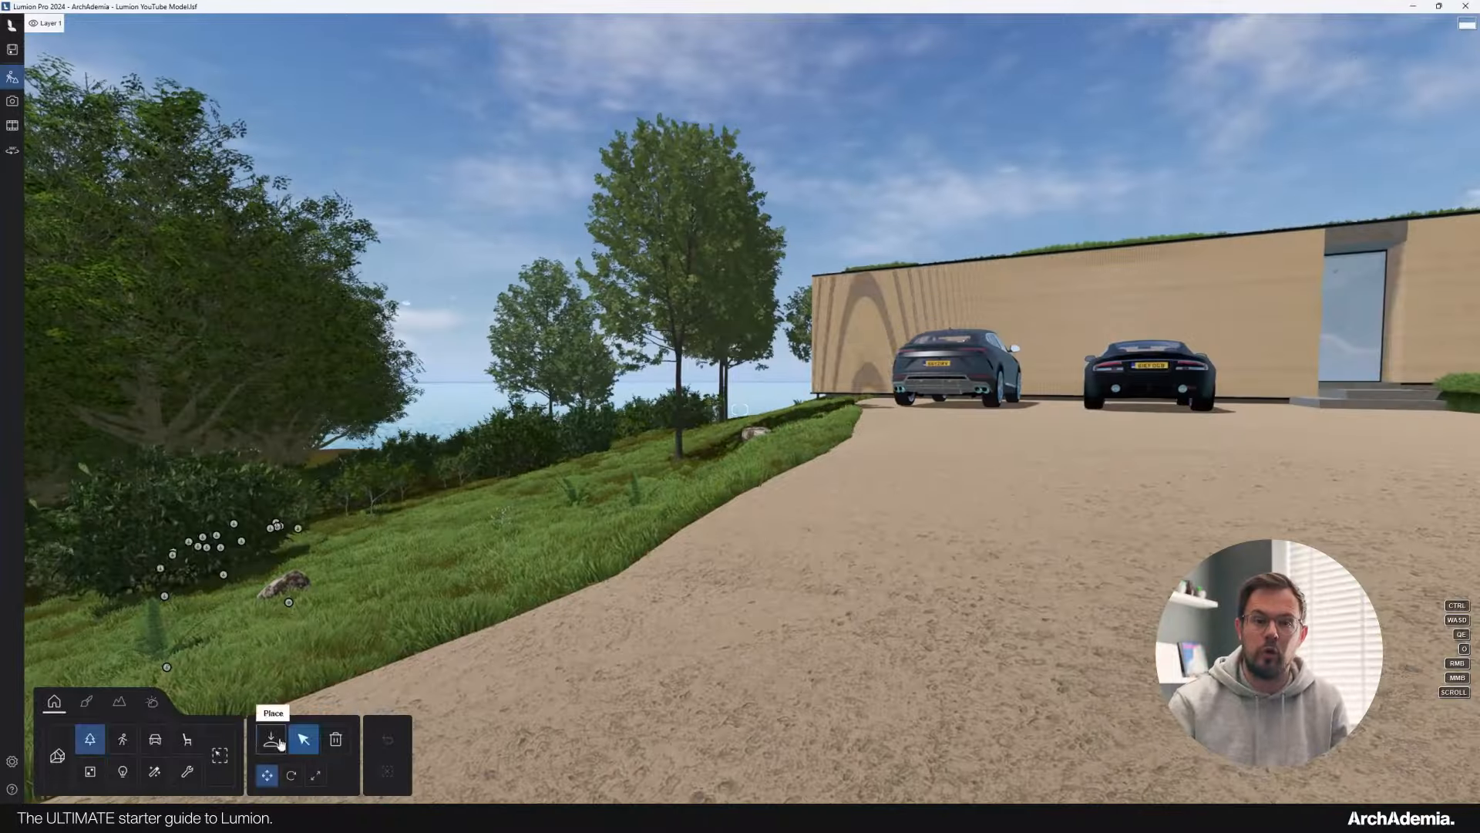
{"action": "left_click", "coordinate": [723, 474]}
{"action": "left_click", "coordinate": [270, 738]}
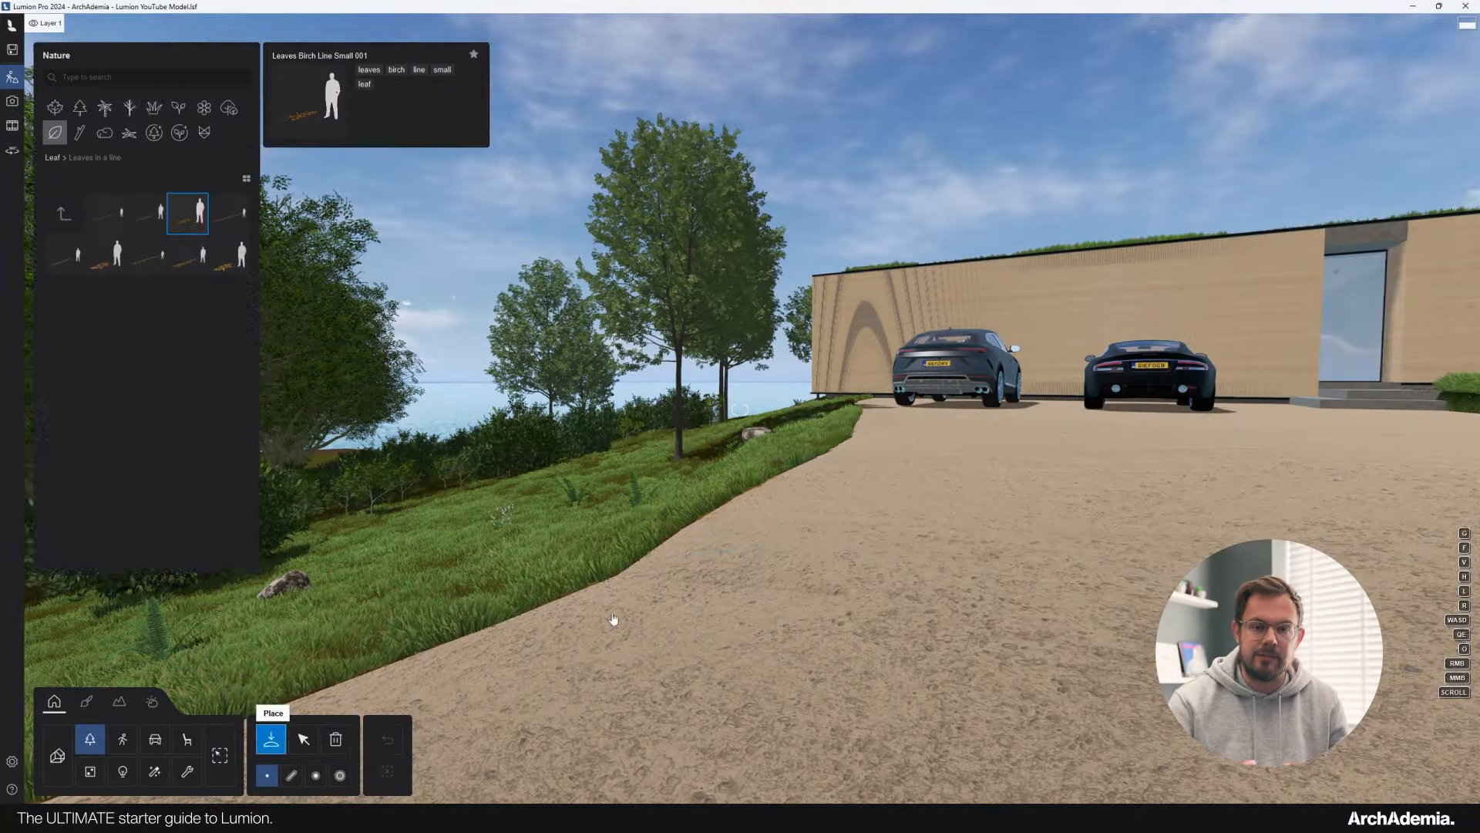
Line the driveway's grassy edge with Wild Grass Single using line placement through several points with randomized direction.
{"action": "mouse_move", "coordinate": [155, 222]}
{"action": "left_click", "coordinate": [147, 260]}
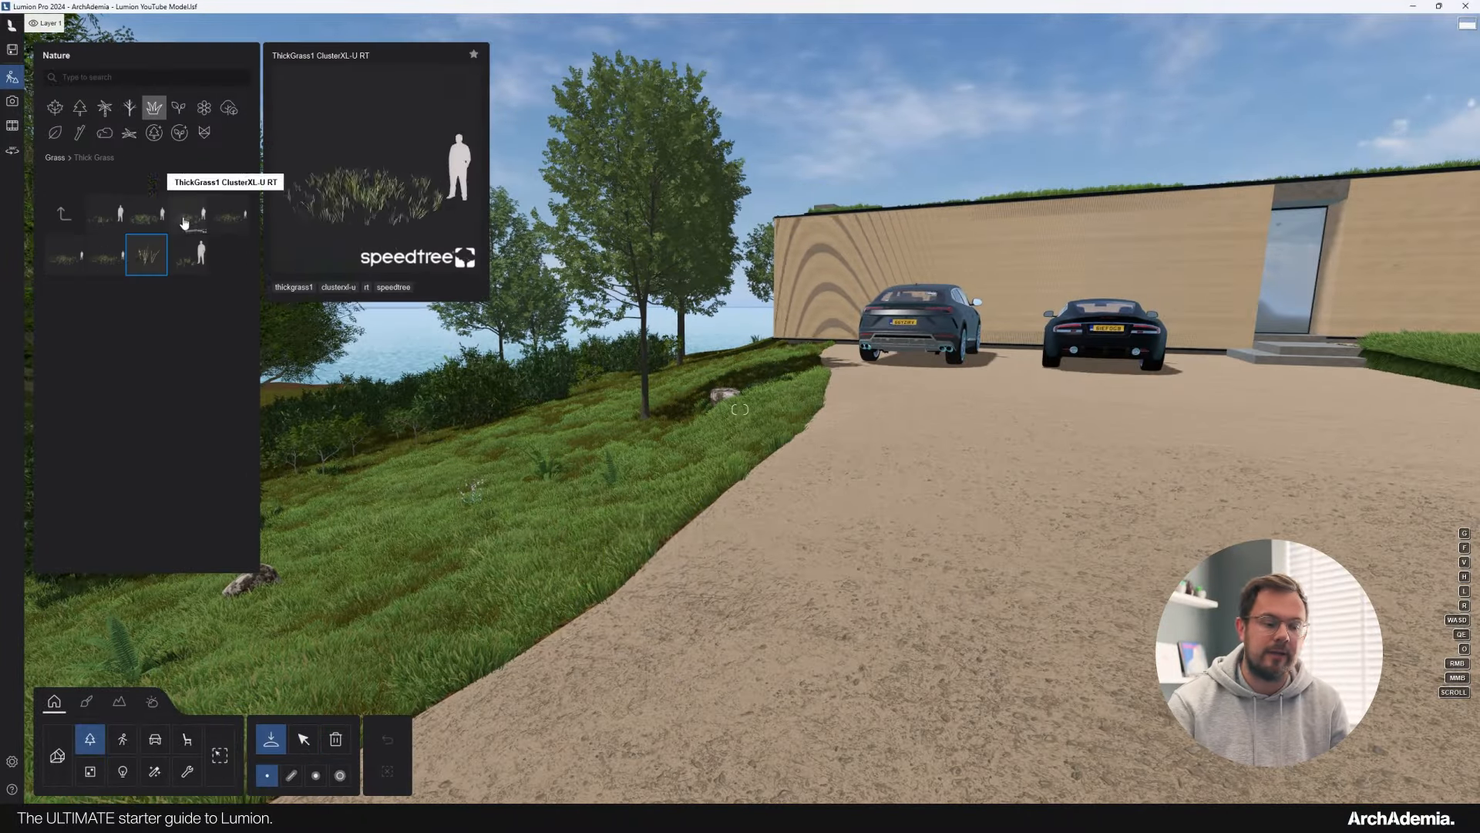
{"action": "left_click", "coordinate": [64, 214]}
{"action": "left_click", "coordinate": [116, 351]}
{"action": "left_click", "coordinate": [104, 214]}
{"action": "left_click", "coordinate": [292, 774]}
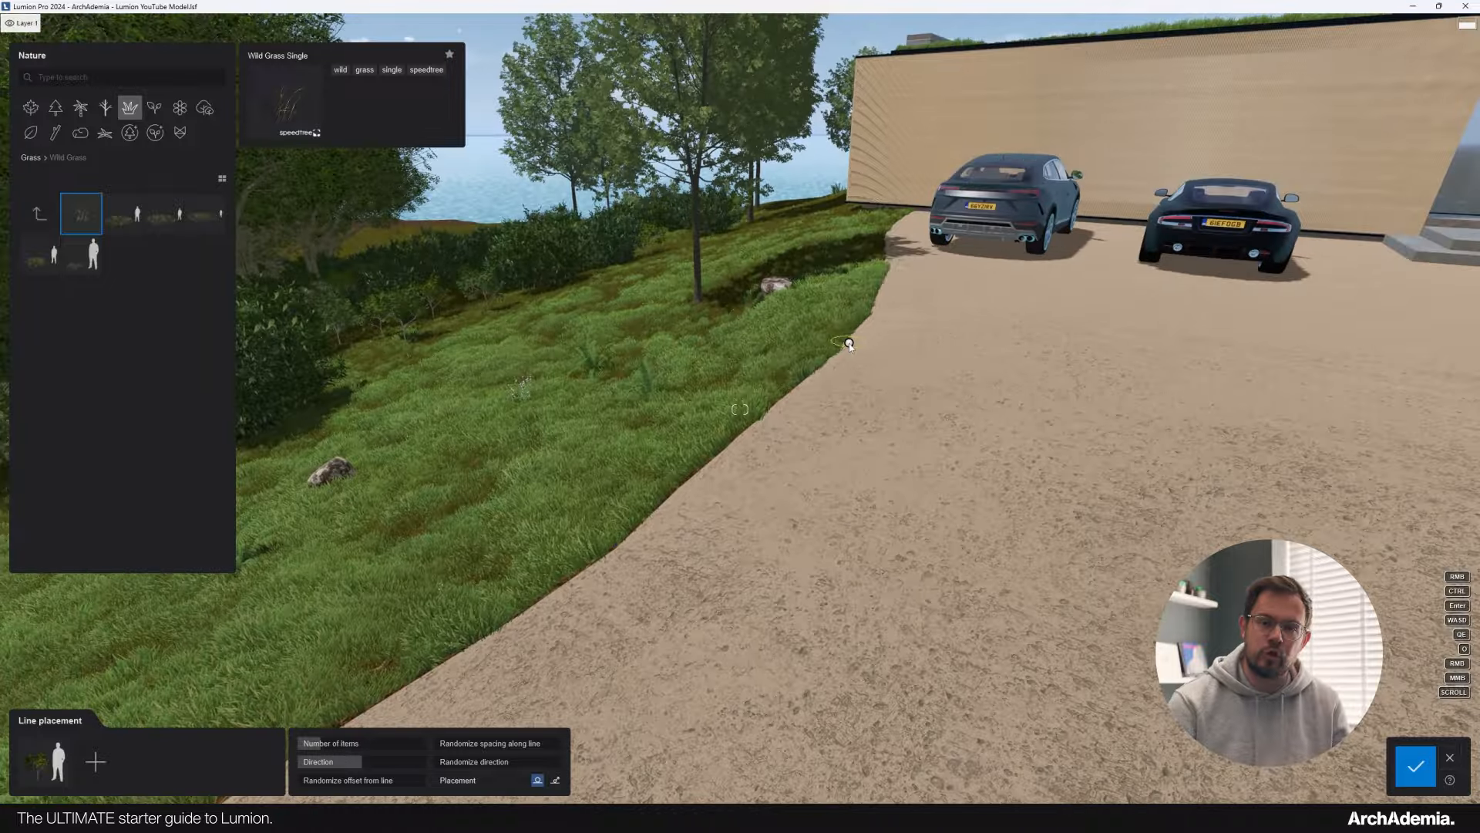
{"action": "left_click", "coordinate": [848, 343]}
{"action": "left_click", "coordinate": [655, 517]}
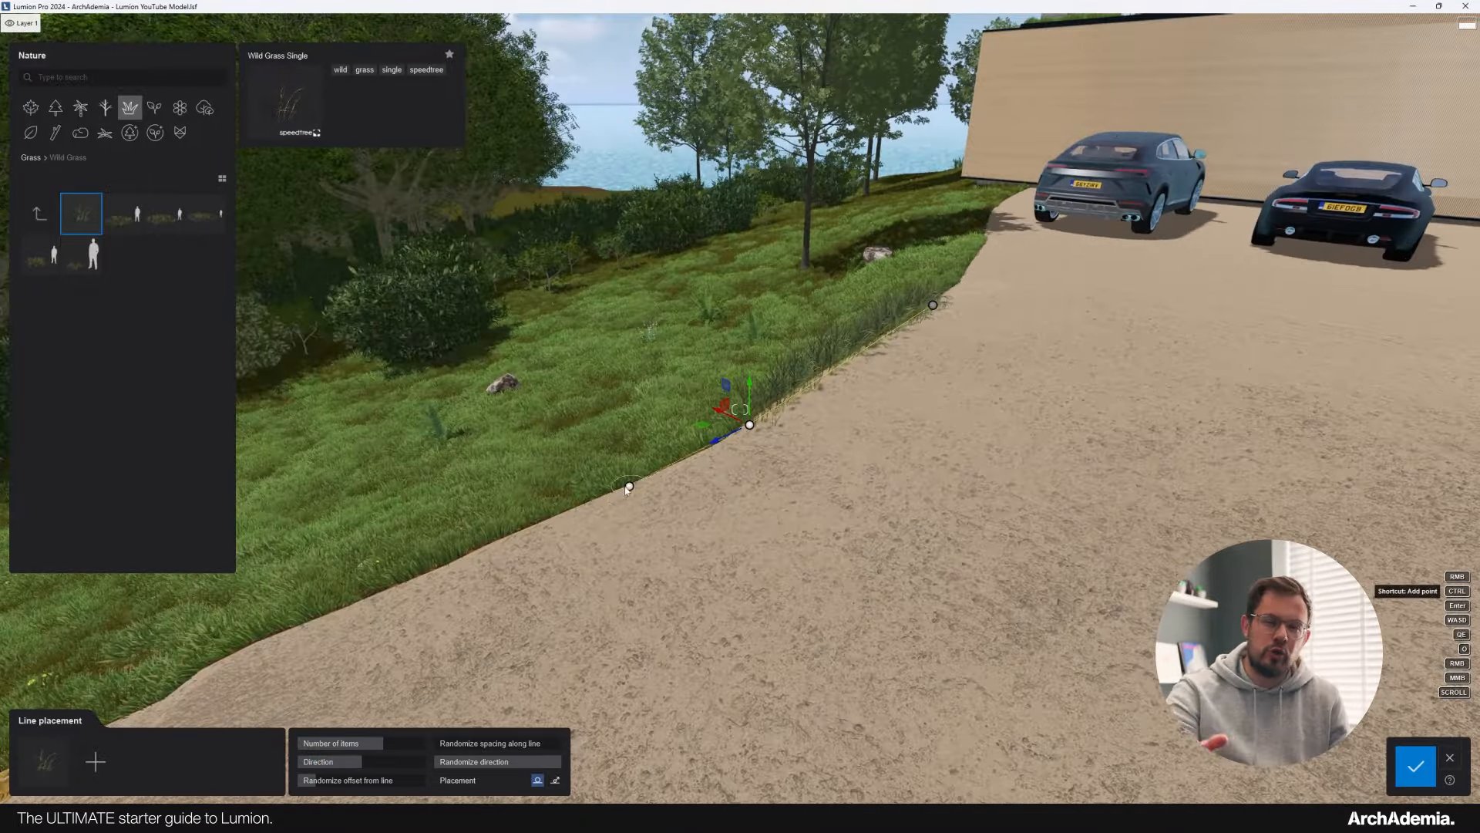
{"action": "left_click", "coordinate": [779, 503]}
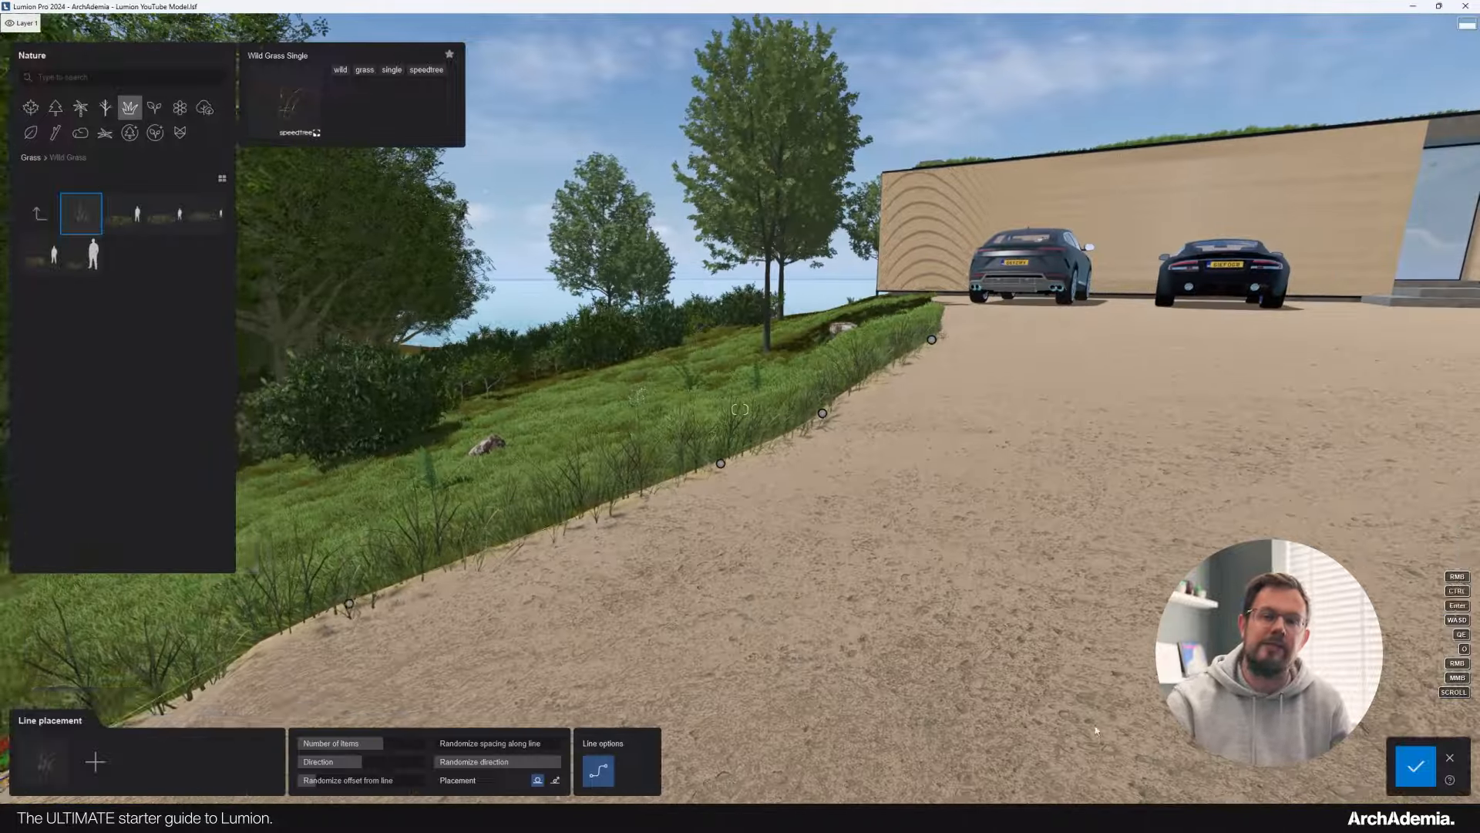
{"action": "key", "text": "Return"}
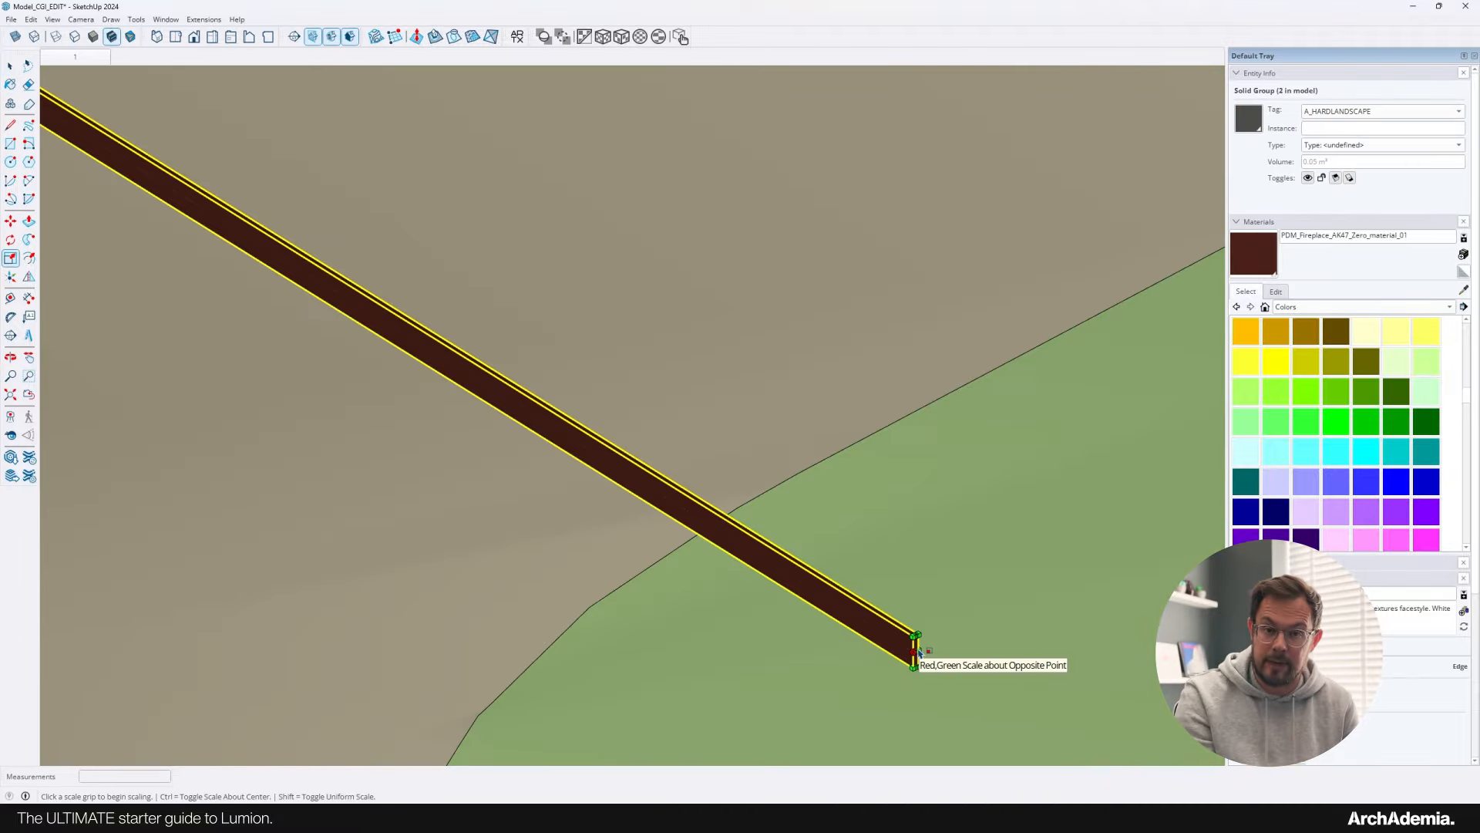
{"action": "middle_click_drag", "start_coordinate": [912, 638], "coordinate": [511, 501]}
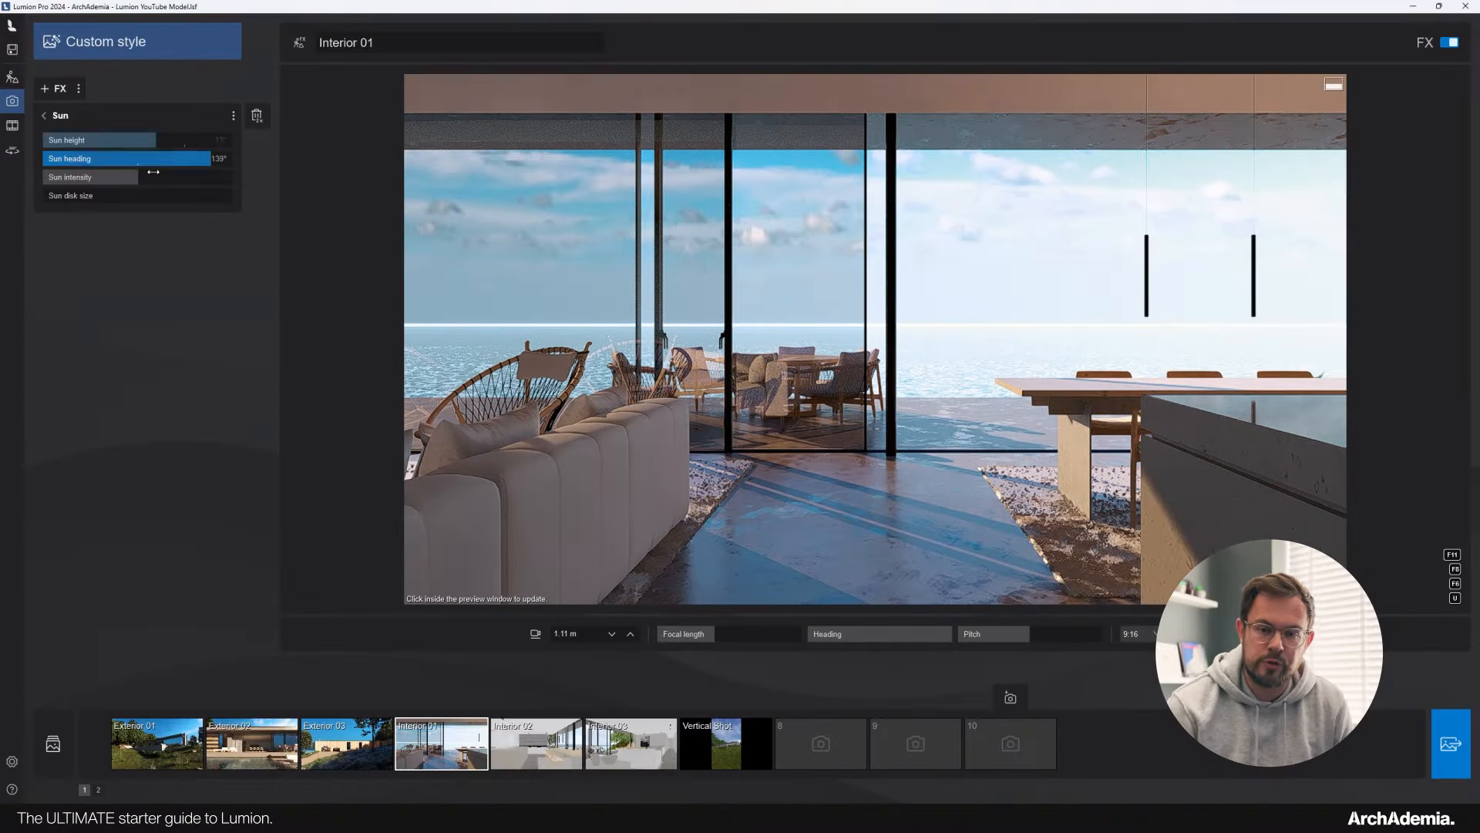
In Lumion's photo mode, set Interior 01's sun intensity to 127%.
{"action": "left_click_drag", "start_coordinate": [139, 176], "coordinate": [163, 176]}
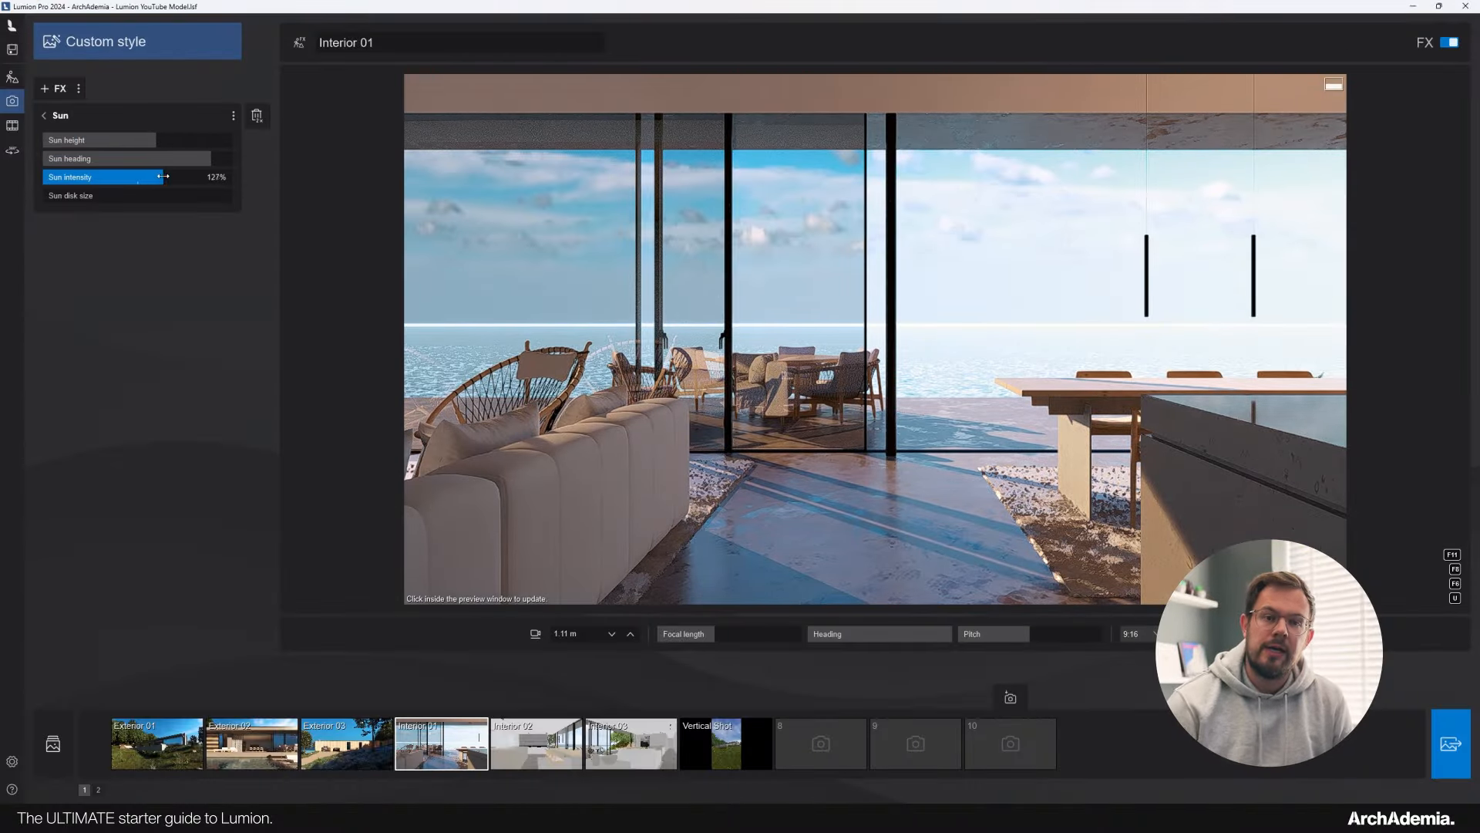
Set the texture of the Concrete material on the interior floor to 38% and adjust its reflectivity and roughness for Interior 01.
{"action": "left_click", "coordinate": [676, 316]}
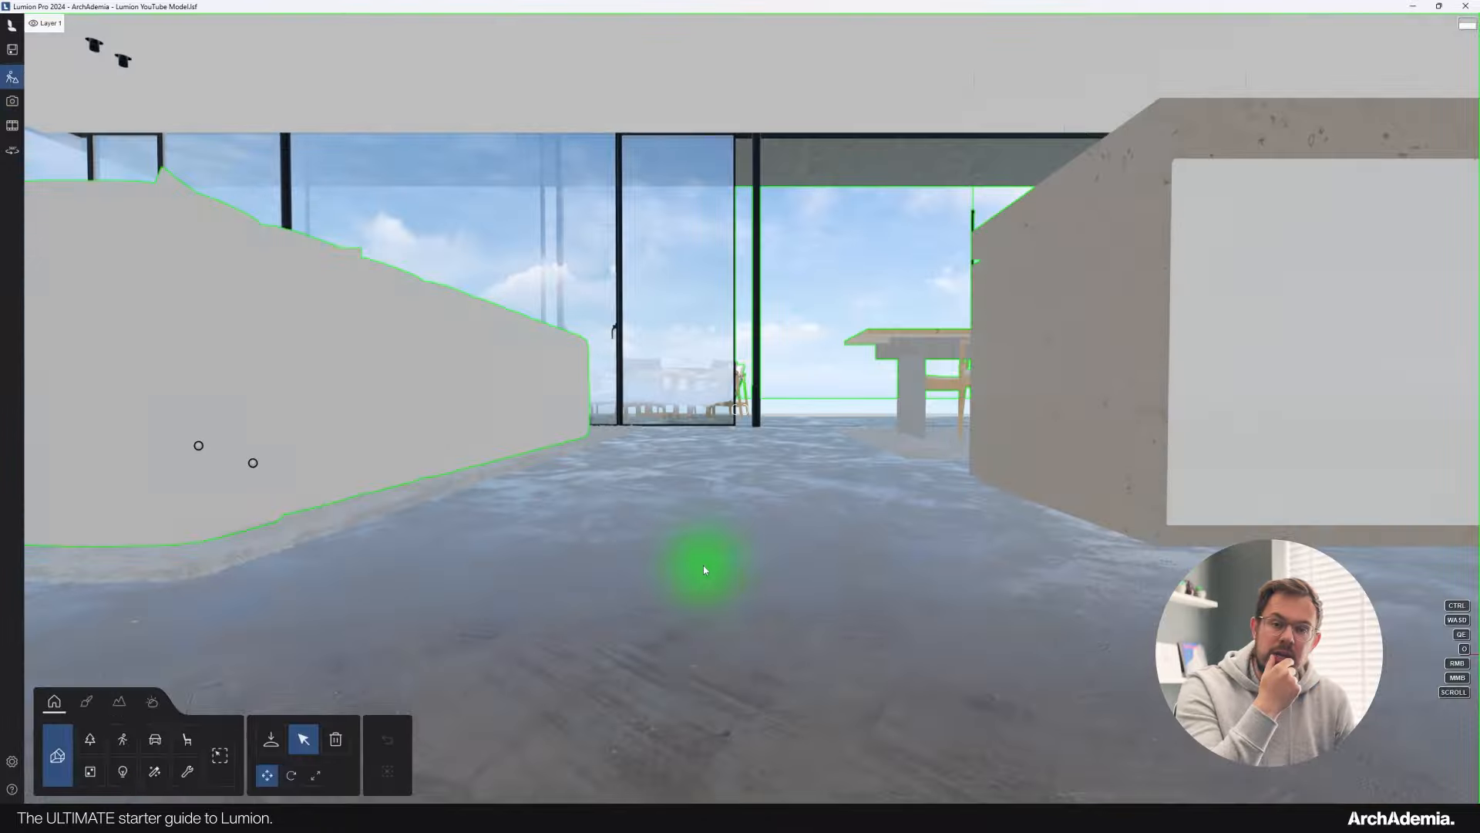
{"action": "left_click", "coordinate": [703, 566]}
{"action": "left_click_drag", "start_coordinate": [77, 235], "coordinate": [110, 238]}
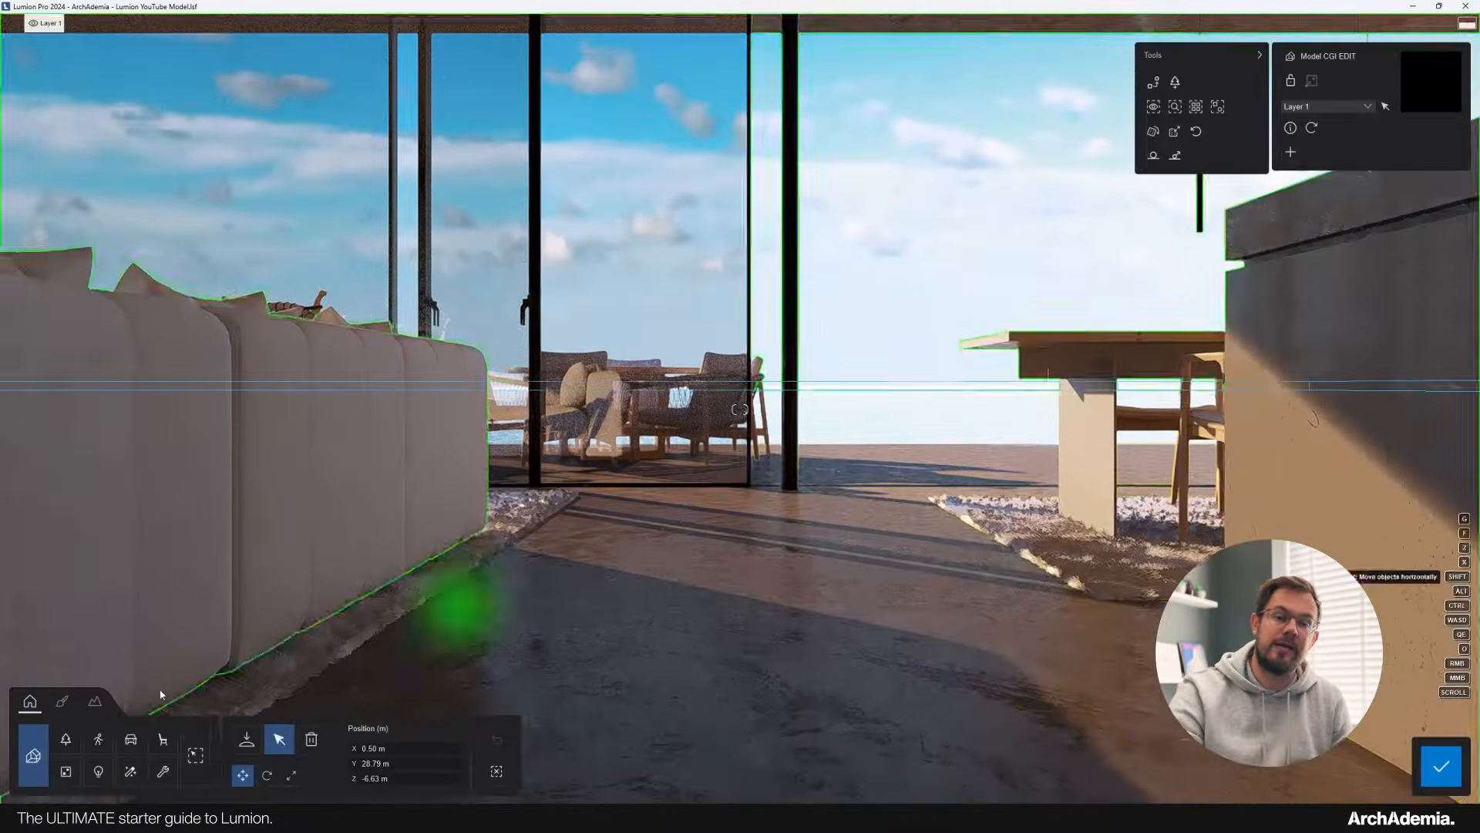
{"action": "left_click", "coordinate": [445, 612]}
{"action": "left_click_drag", "start_coordinate": [70, 147], "coordinate": [90, 159]}
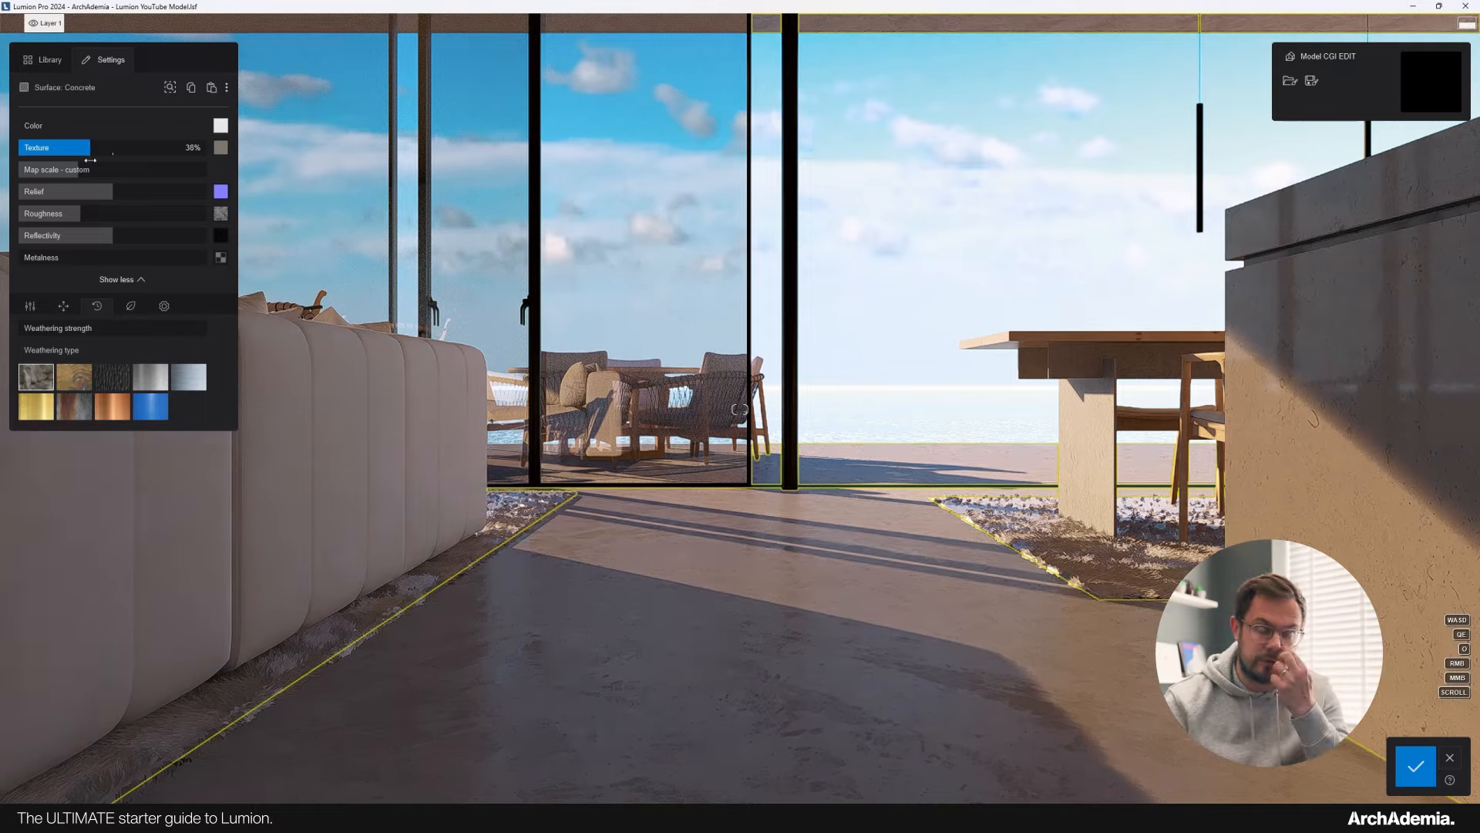
{"action": "left_click_drag", "start_coordinate": [111, 235], "coordinate": [113, 214]}
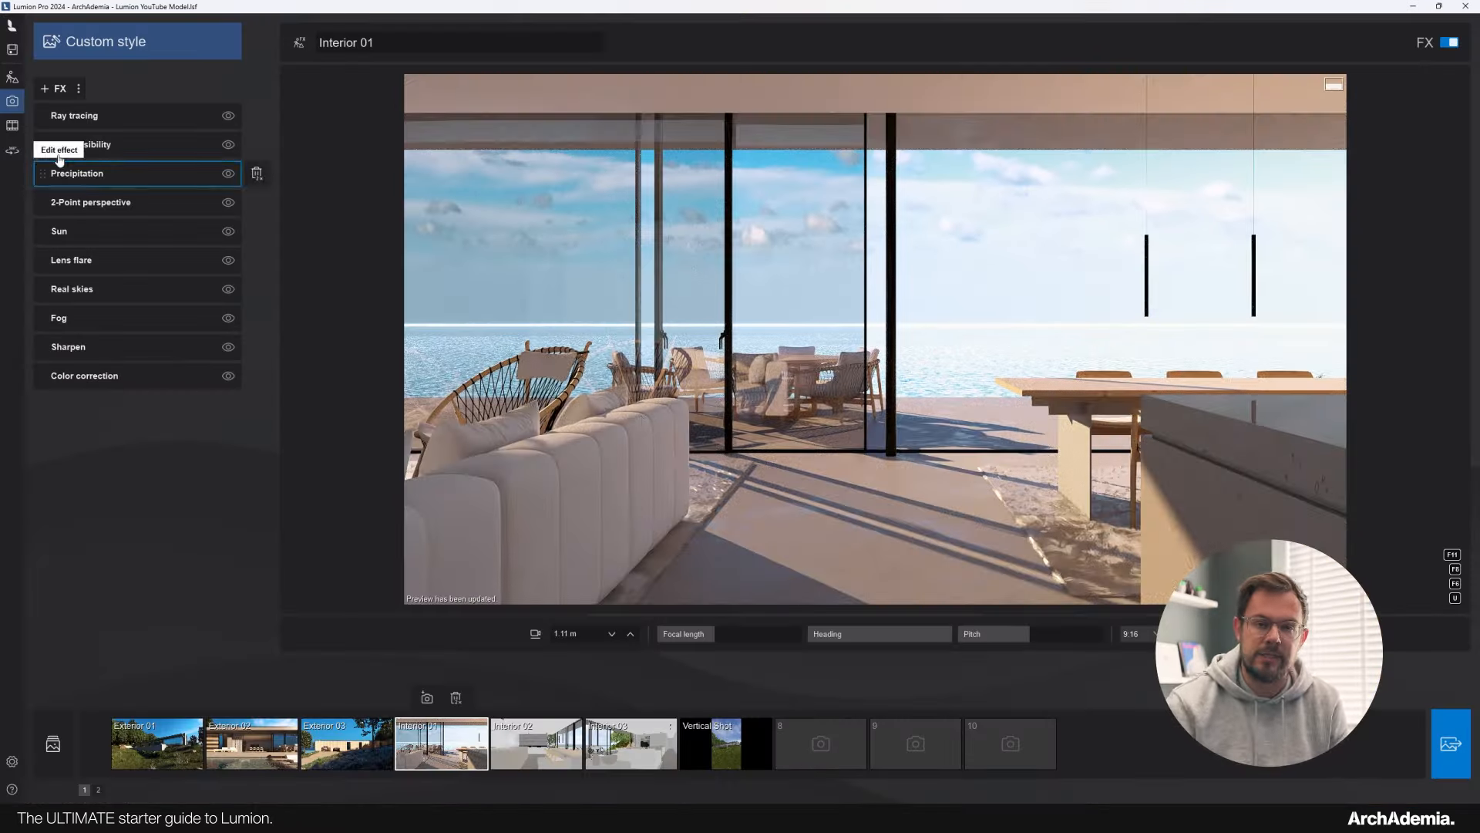
Copy Interior 02's effects onto Interior 03 and lower Interior 03's camera to about 0.90 m.
{"action": "left_click", "coordinate": [507, 747]}
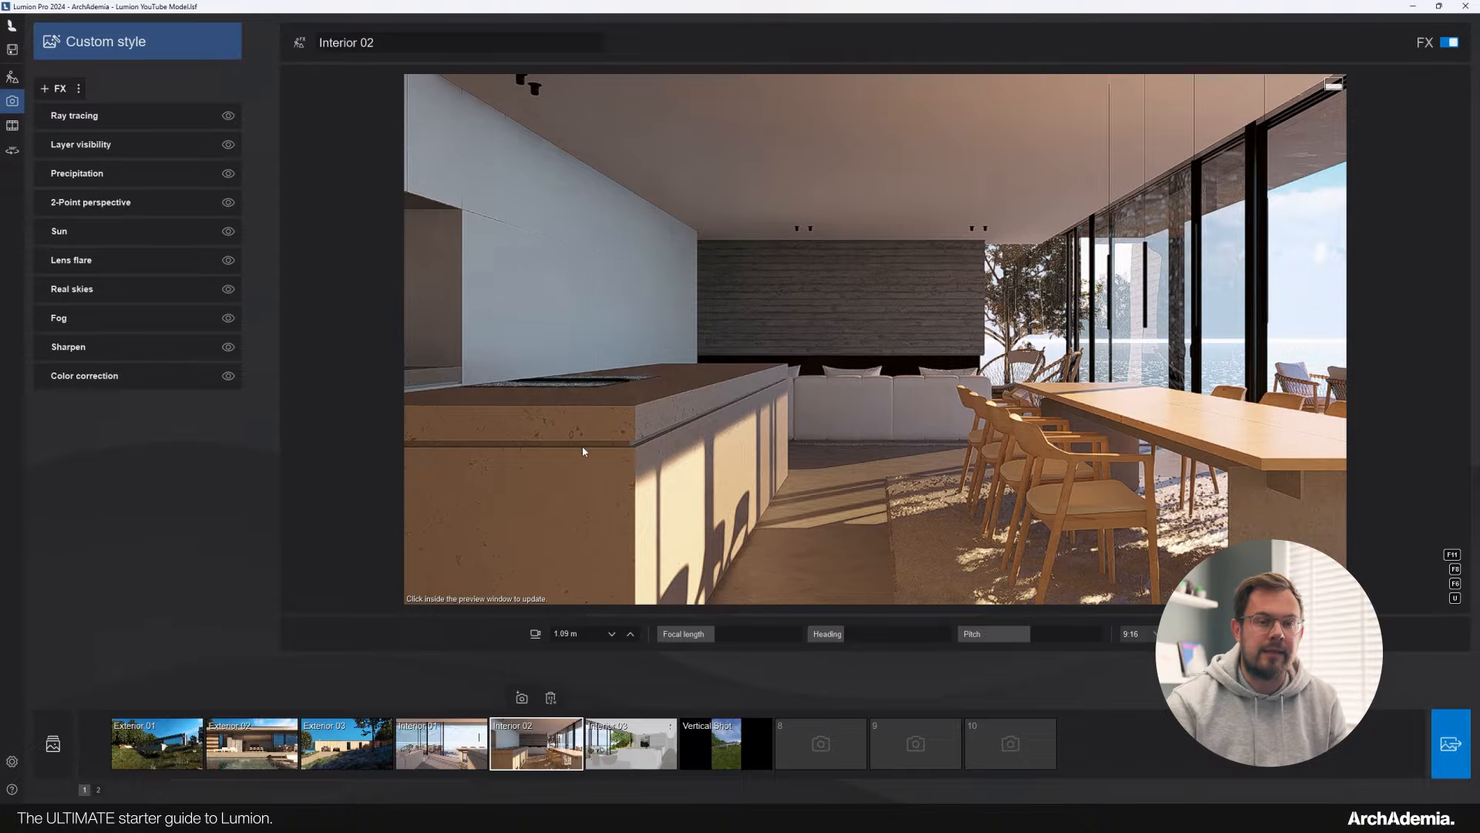
{"action": "left_click", "coordinate": [583, 451]}
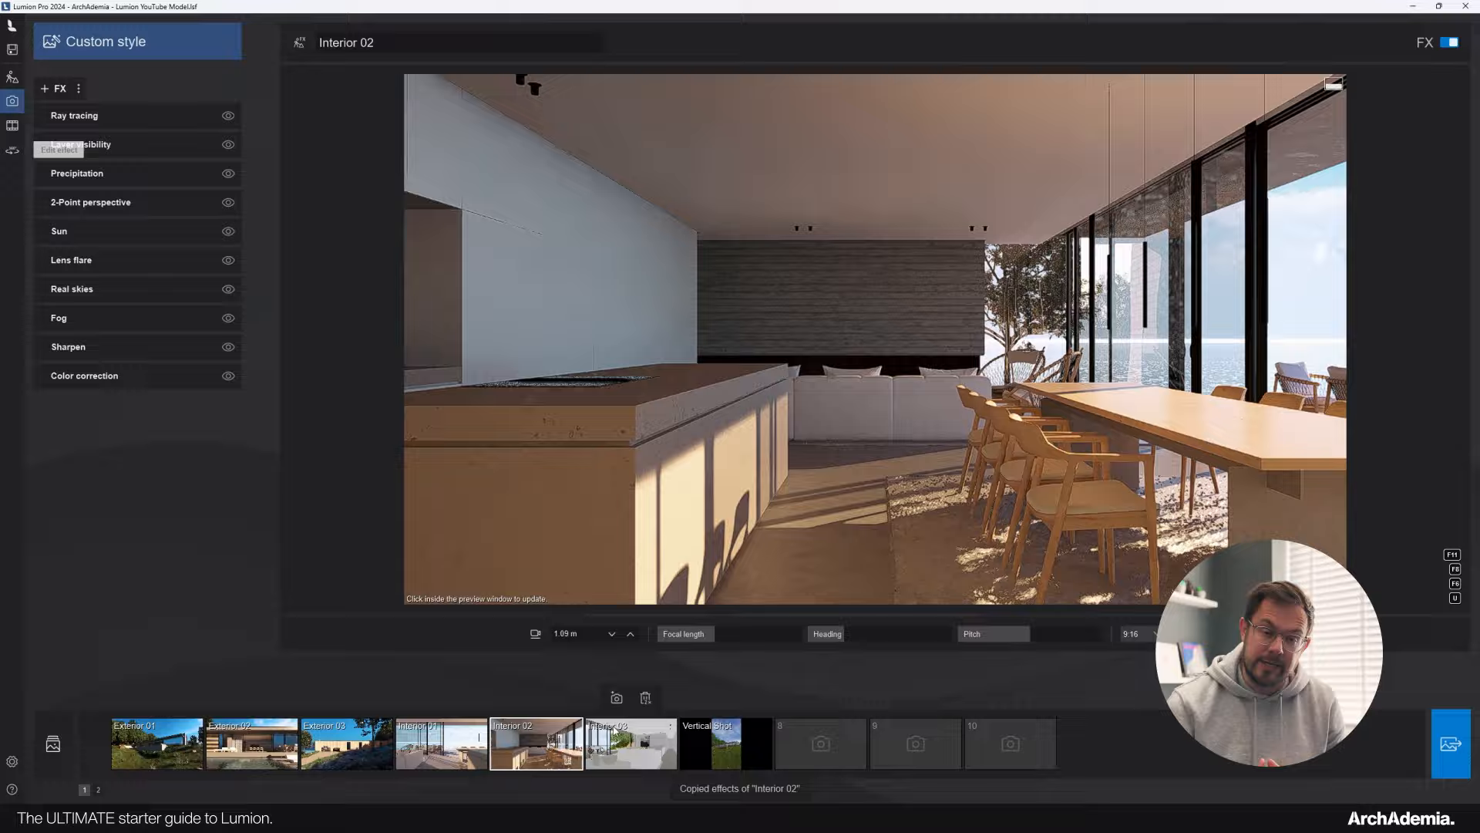
{"action": "left_click", "coordinate": [614, 733]}
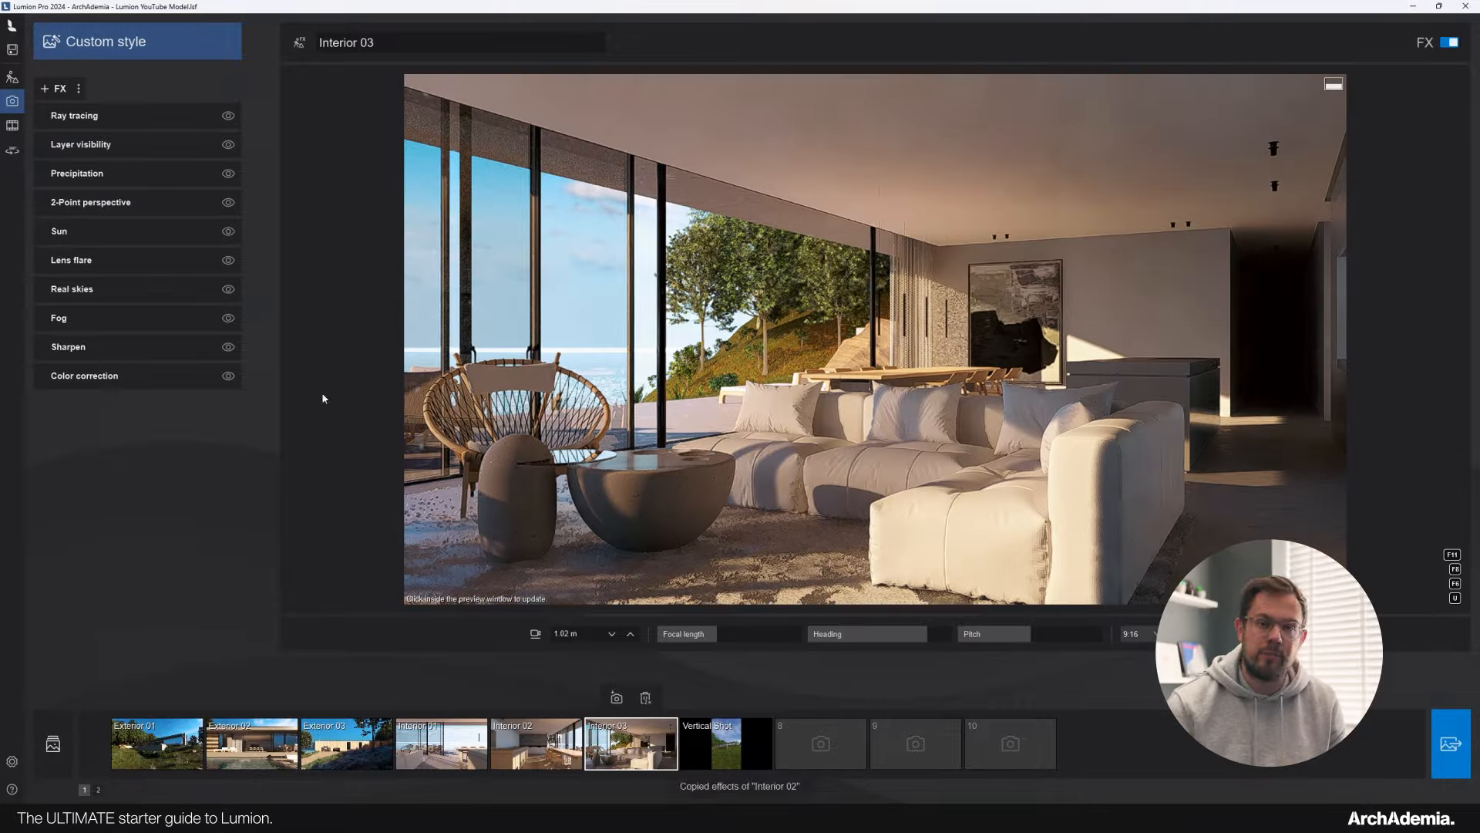
{"action": "middle_click_drag", "start_coordinate": [831, 463], "coordinate": [766, 429]}
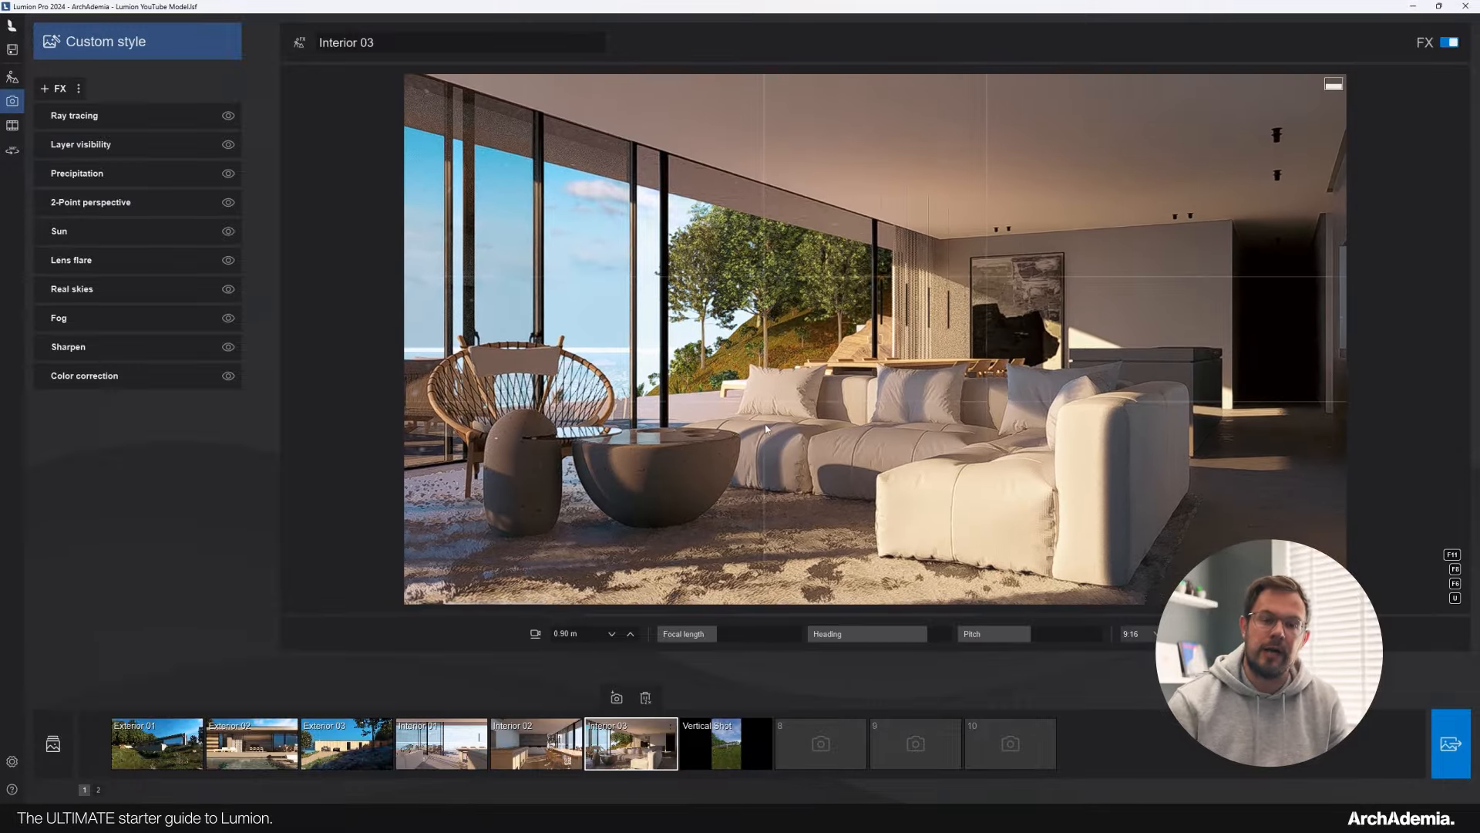
{"action": "left_click", "coordinate": [754, 535]}
Light the hallway and artwork wall of the living area with Lamp02 spotlights at reduced brightness.
{"action": "left_click", "coordinate": [300, 44]}
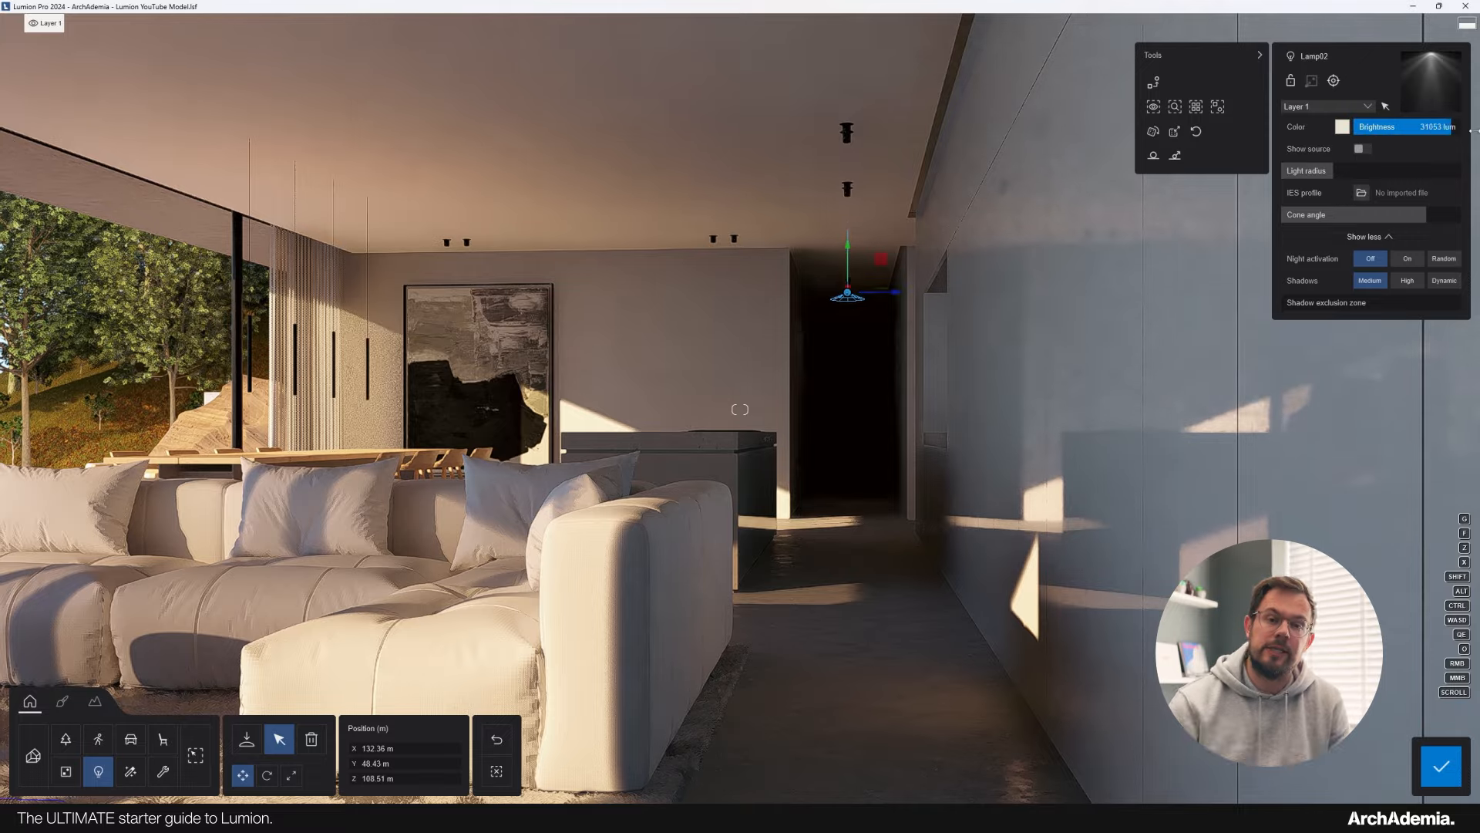
{"action": "left_click_drag", "start_coordinate": [1473, 131], "coordinate": [1438, 131]}
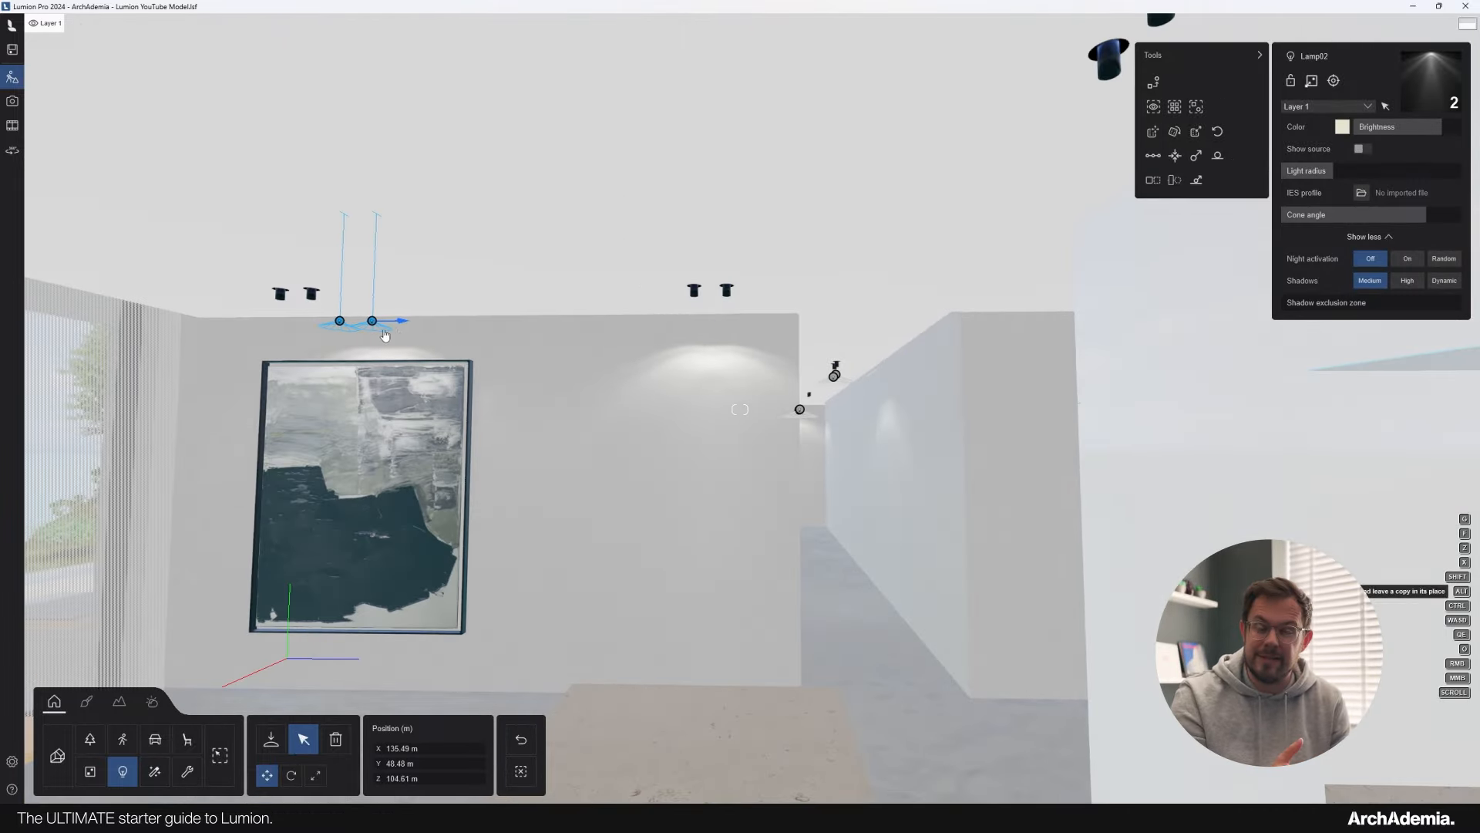
In photo mode, set the Vertical Shot's sun heading to about 75°.
{"action": "left_click", "coordinate": [13, 101]}
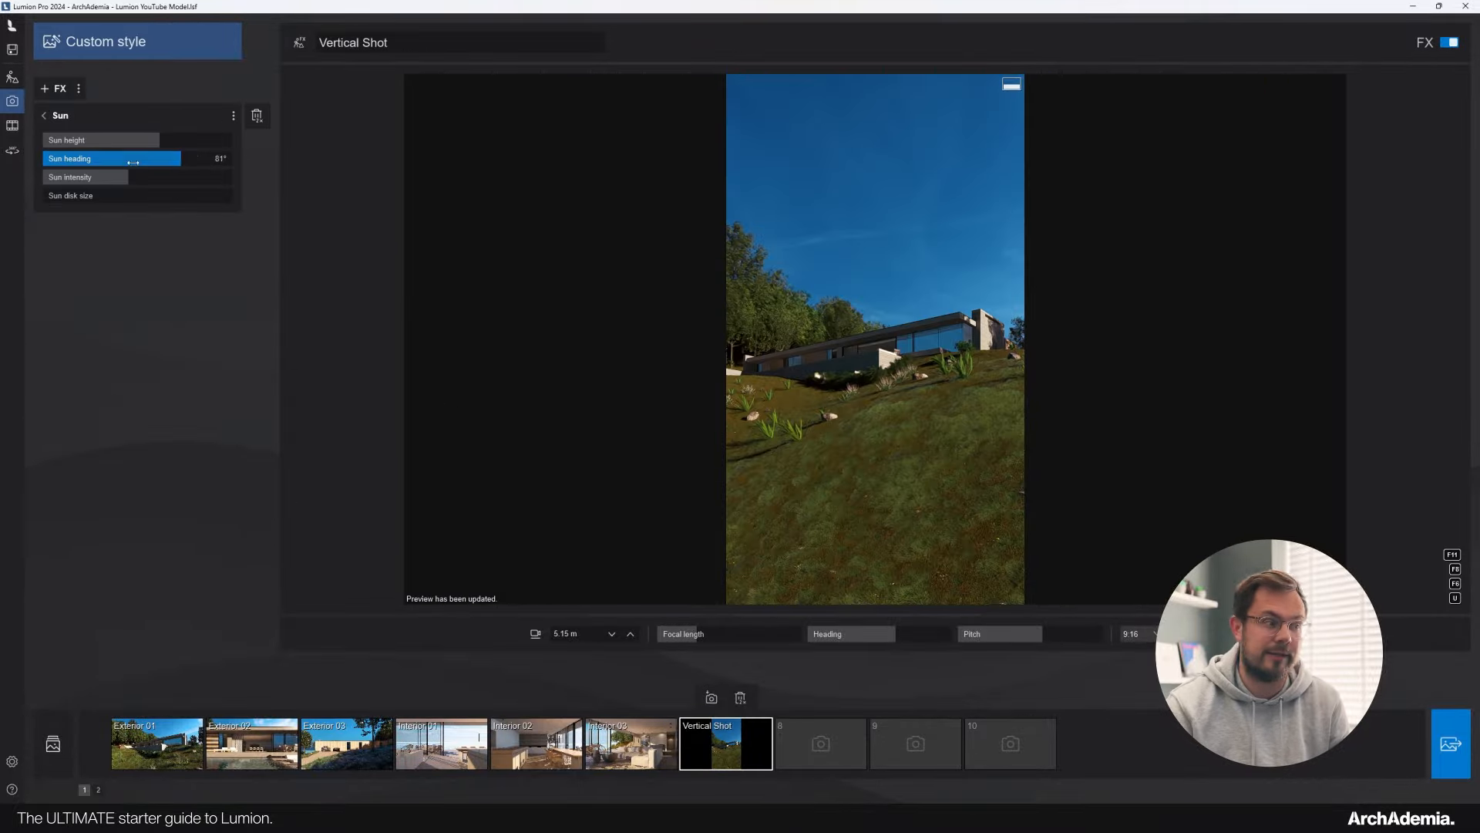
{"action": "left_click_drag", "start_coordinate": [173, 158], "coordinate": [178, 157]}
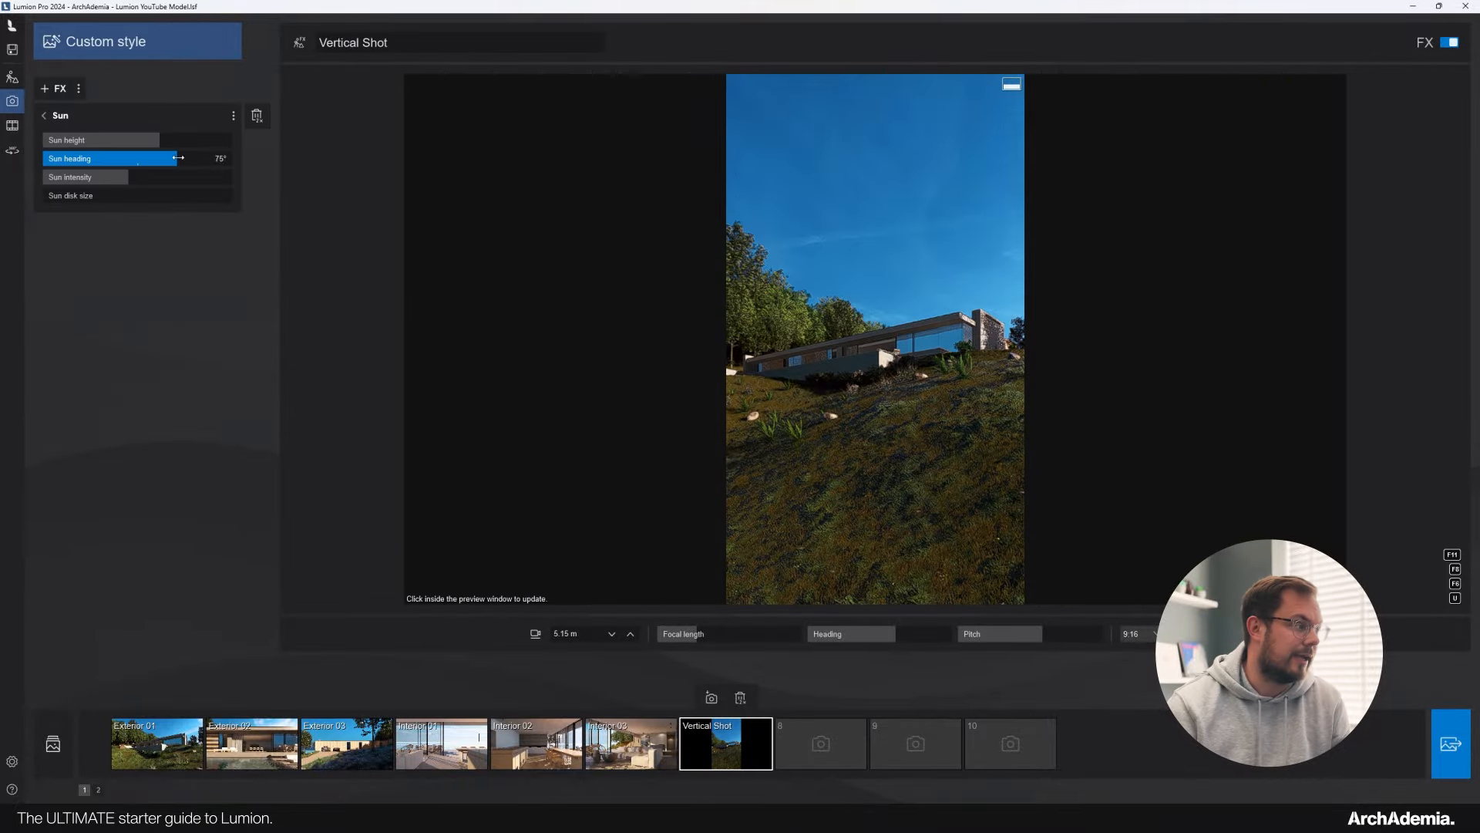
Add Fern 009 plants and a Stone Grey 001 rock to the grassy slope in front of the house.
{"action": "left_click", "coordinate": [12, 76]}
{"action": "left_click", "coordinate": [89, 738]}
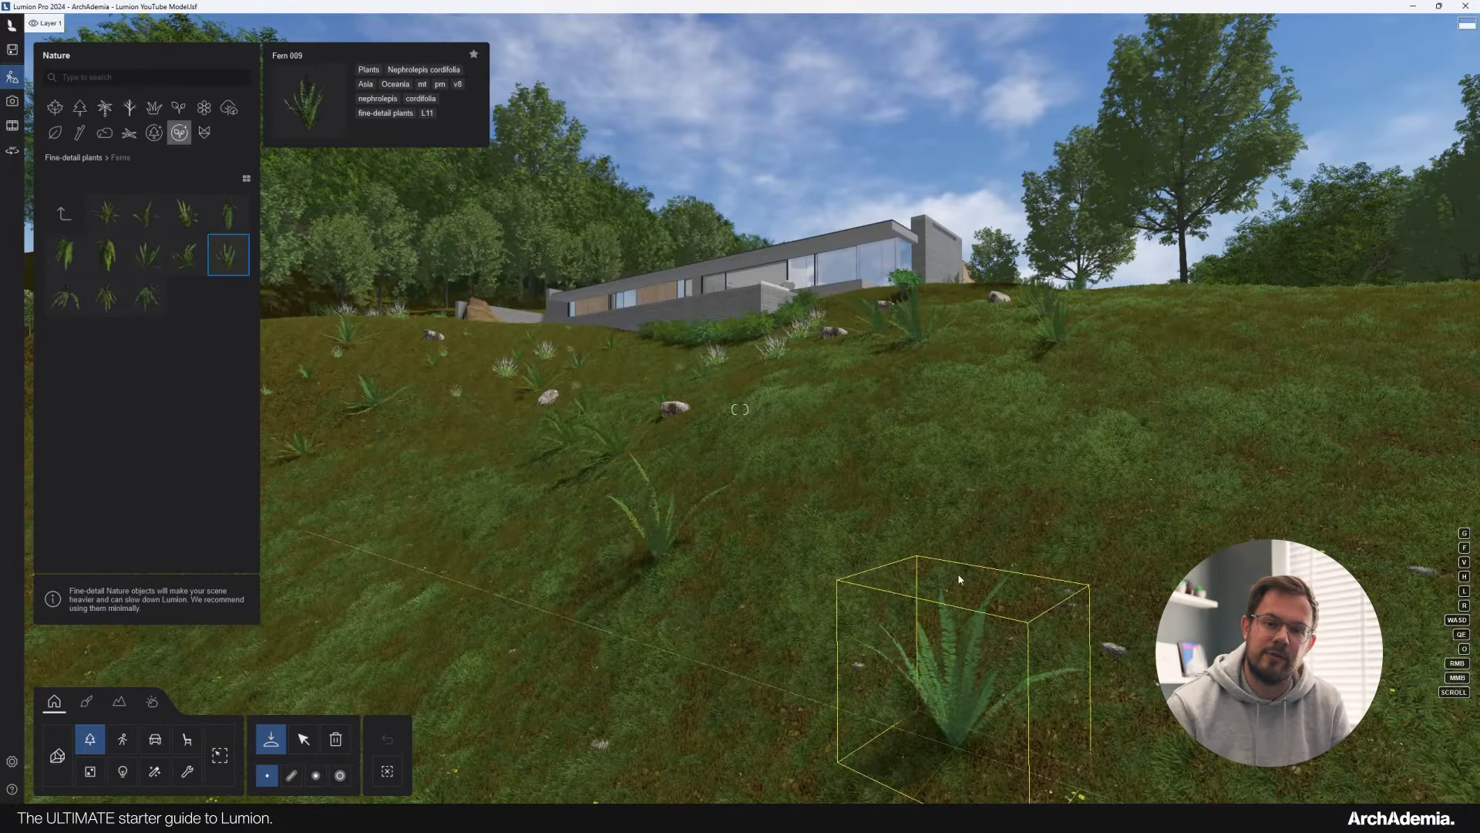
{"action": "left_click", "coordinate": [104, 131]}
{"action": "left_click", "coordinate": [104, 213]}
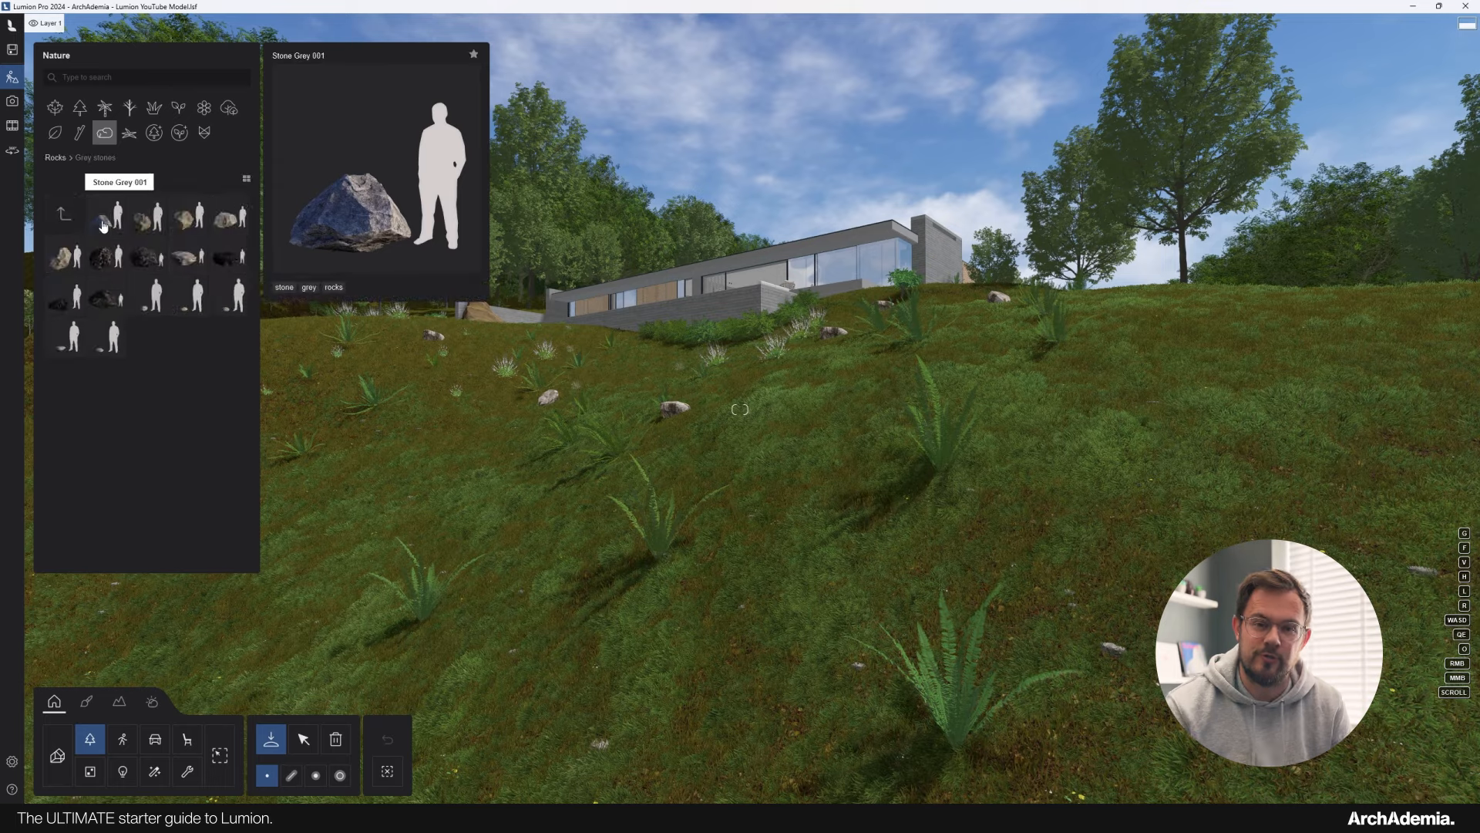
{"action": "left_click", "coordinate": [695, 652]}
{"action": "left_click", "coordinate": [11, 101]}
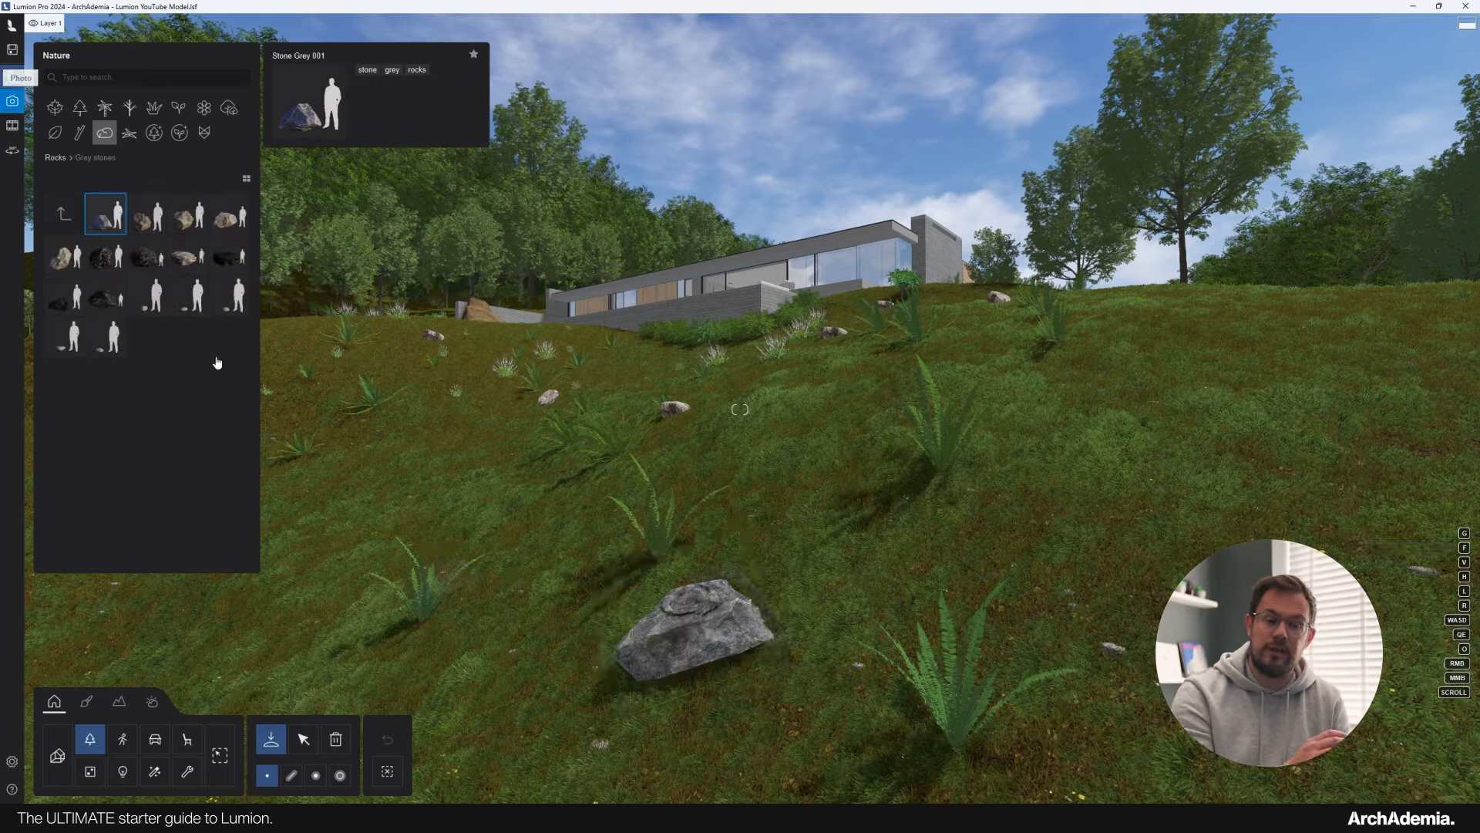
Scale down the foreground Fern 009 and plant White Gaura on the slope using cluster placement.
{"action": "left_click", "coordinate": [11, 76]}
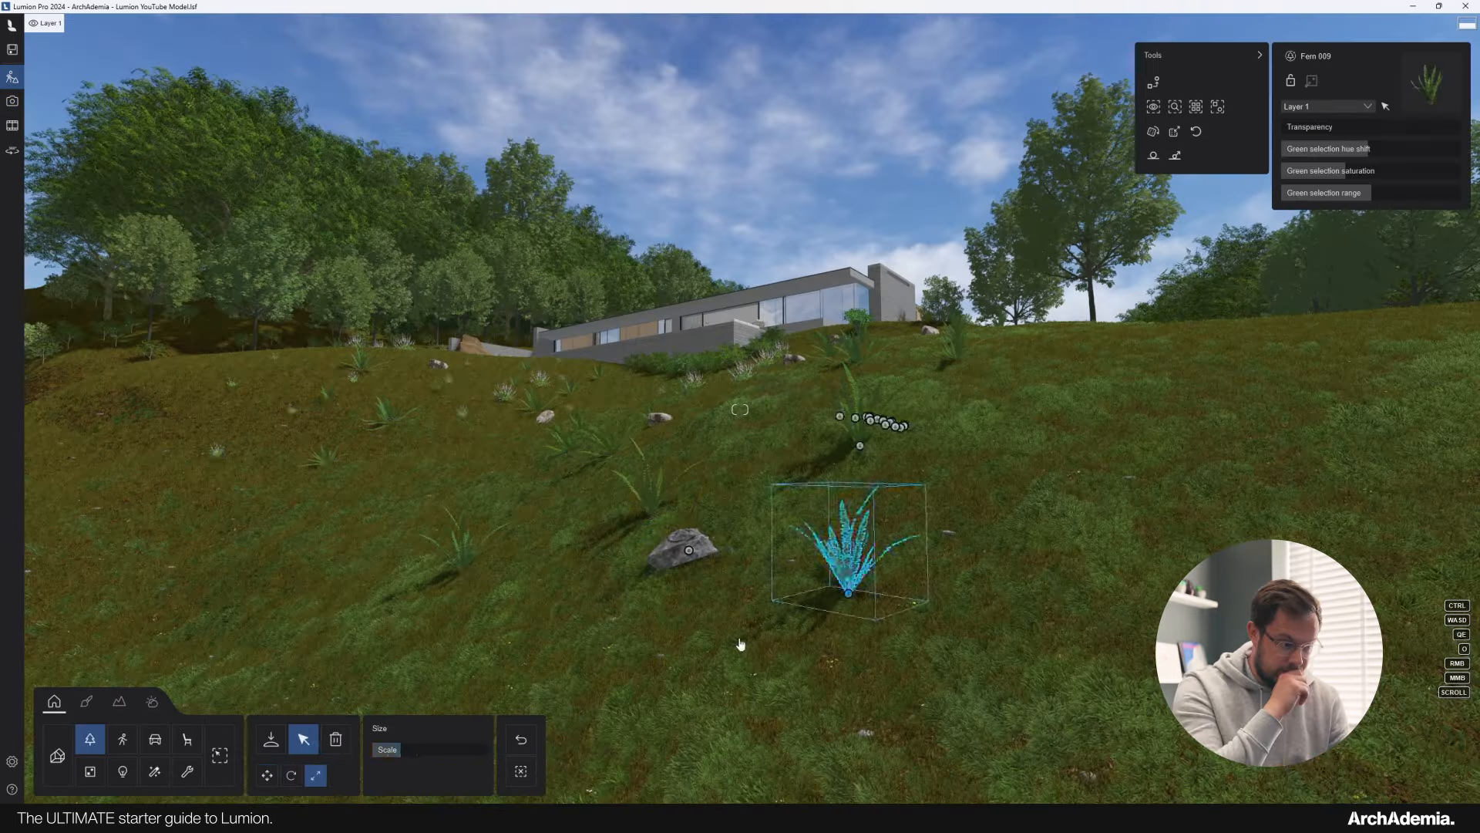
{"action": "left_click", "coordinate": [860, 420]}
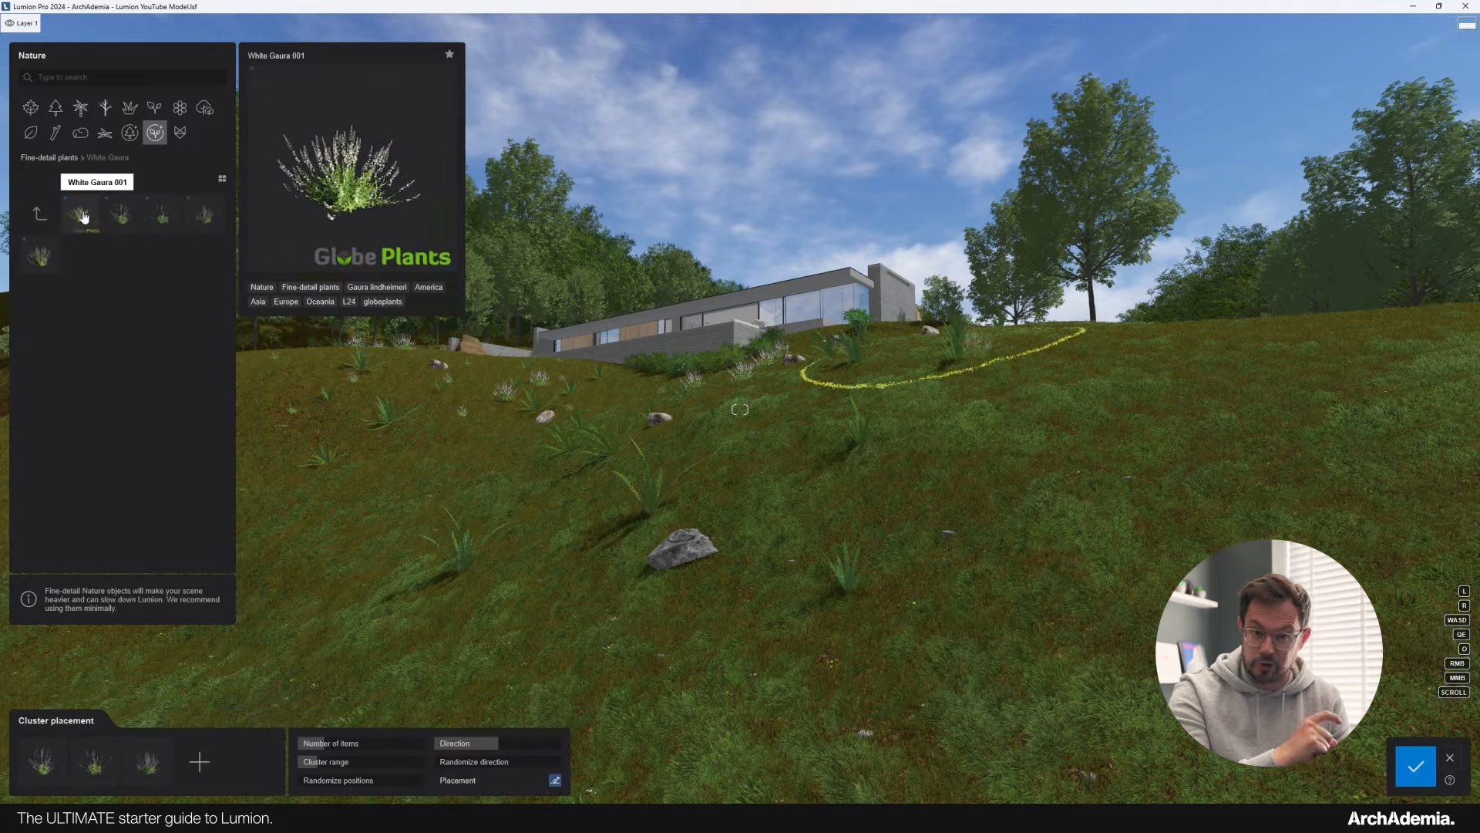
{"action": "left_click", "coordinate": [757, 665]}
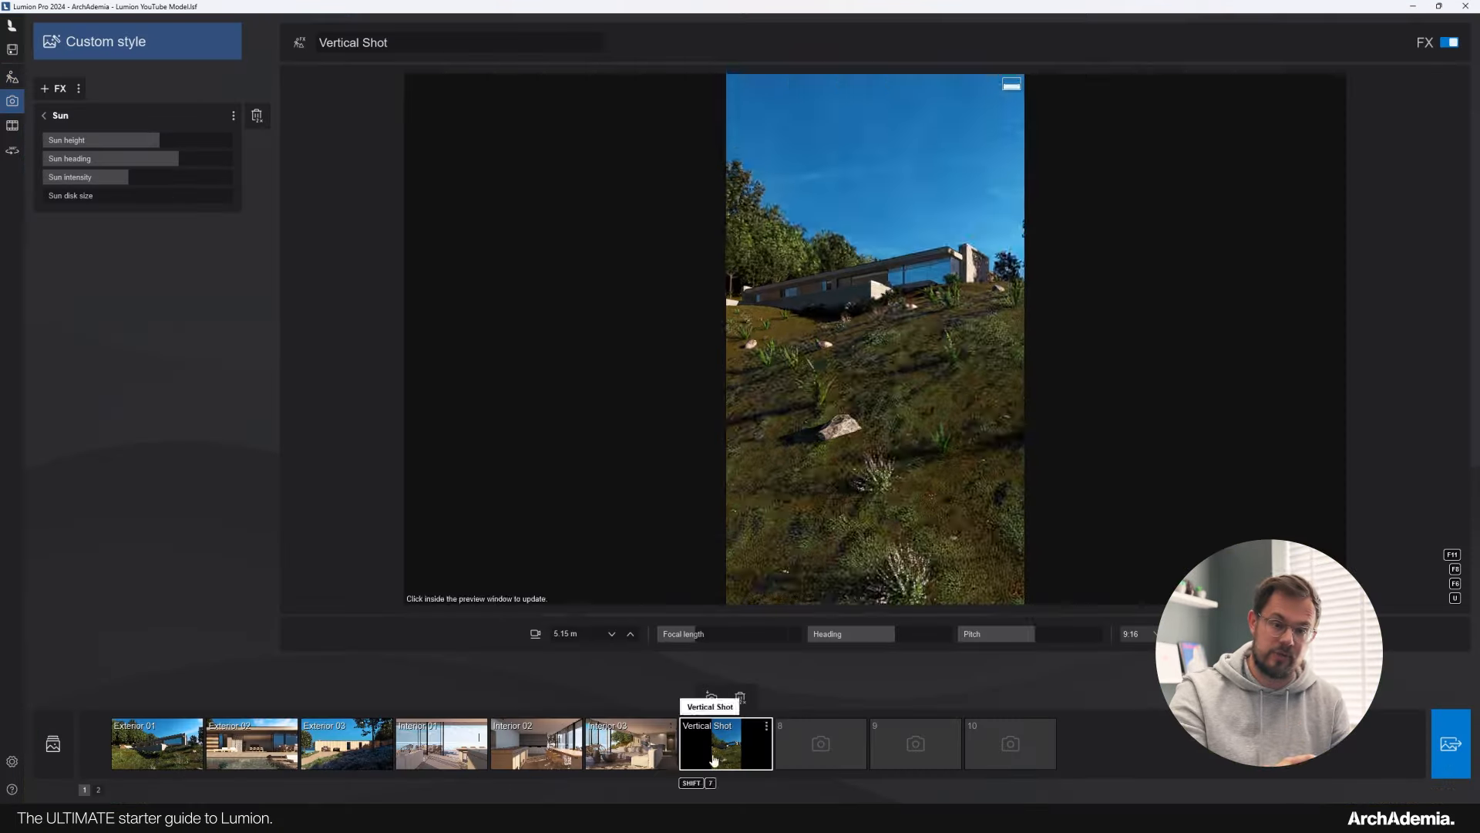
Recall the Interior 01, Interior 02, Exterior 02 and Exterior 01 shots and open the photo set rendering options.
{"action": "left_click", "coordinate": [441, 744]}
{"action": "left_click", "coordinate": [516, 751]}
{"action": "left_click", "coordinate": [252, 744]}
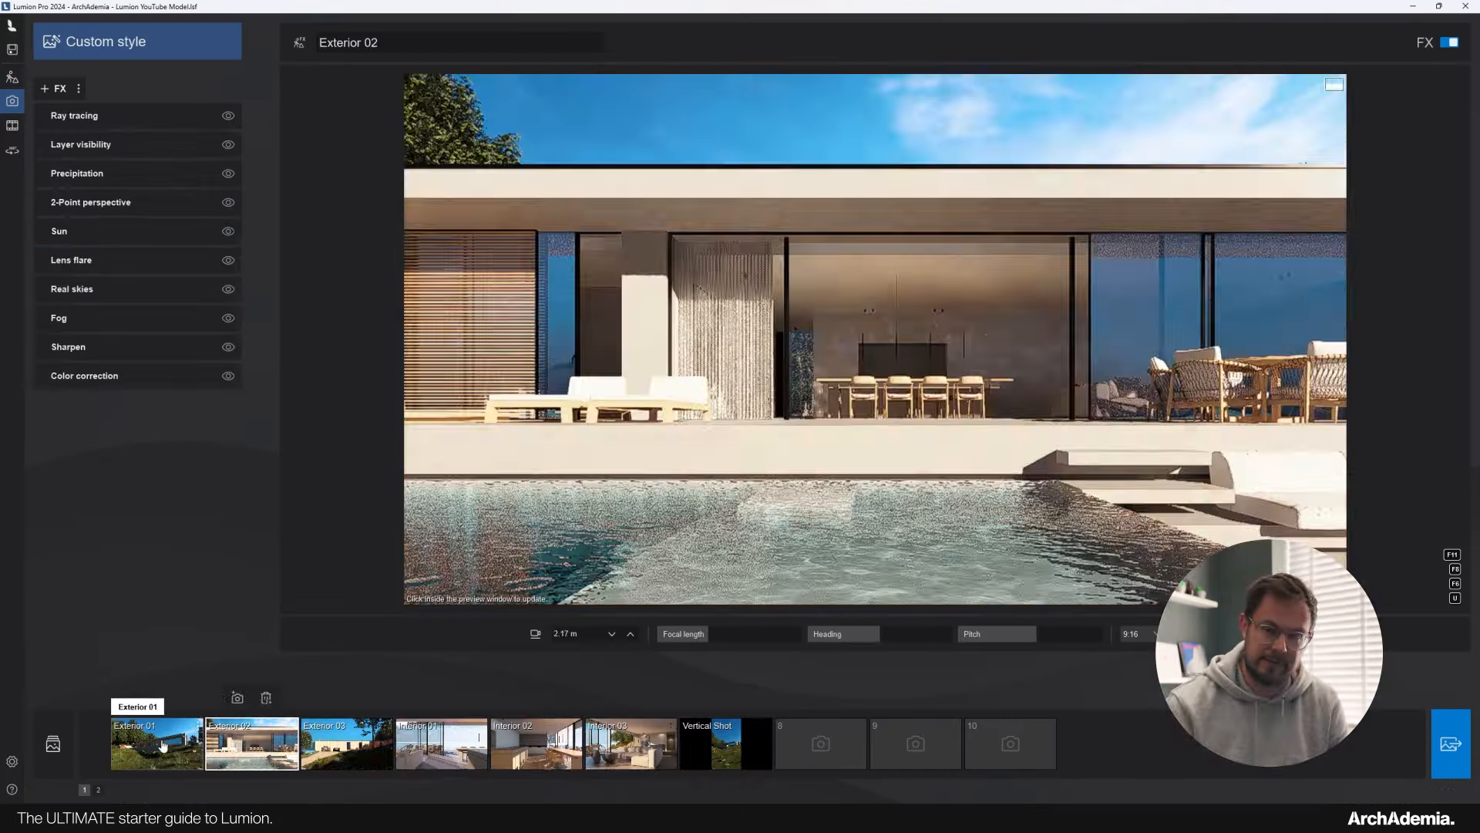
{"action": "left_click", "coordinate": [157, 744]}
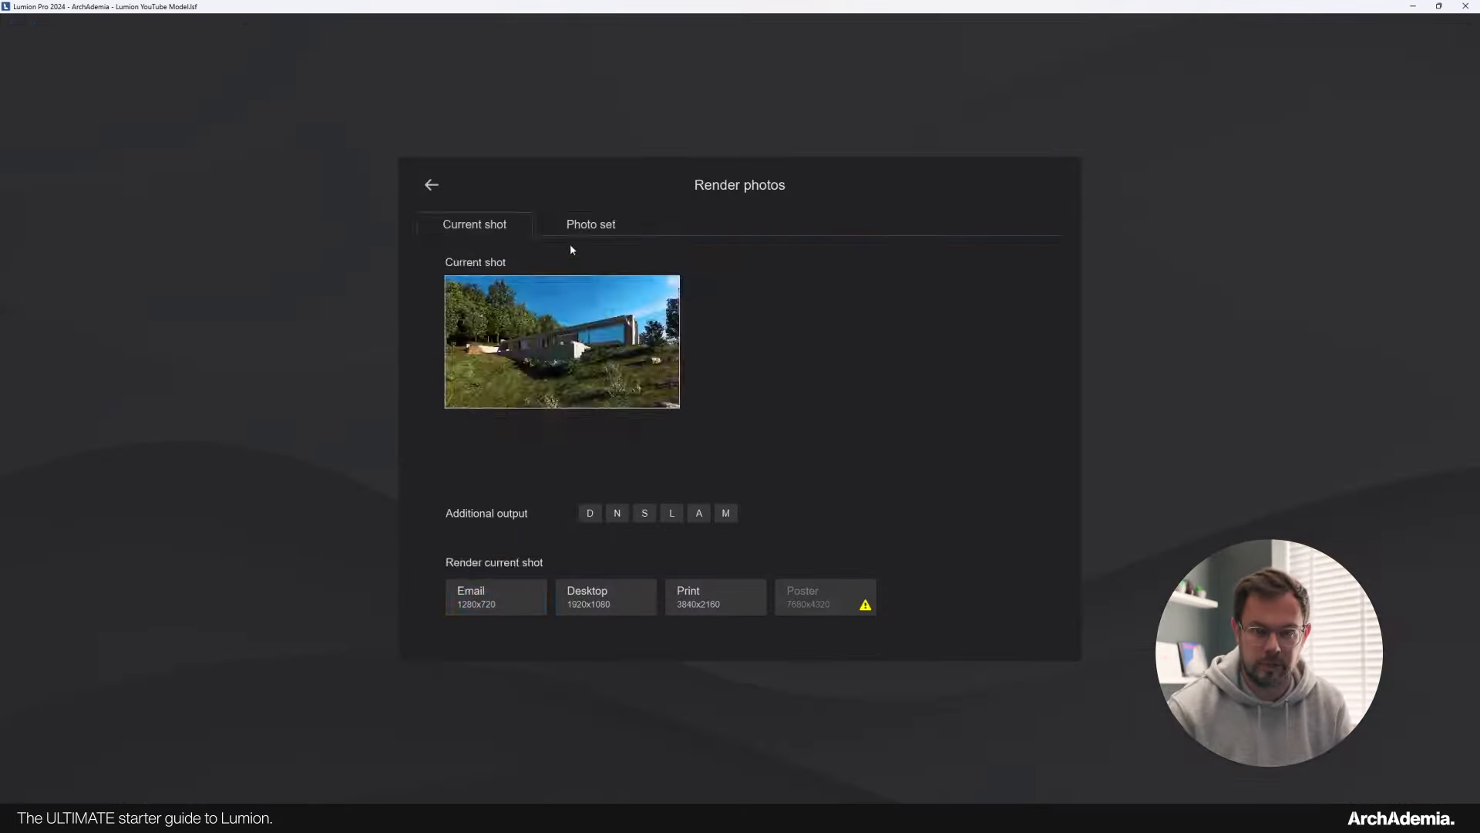
{"action": "left_click", "coordinate": [580, 225]}
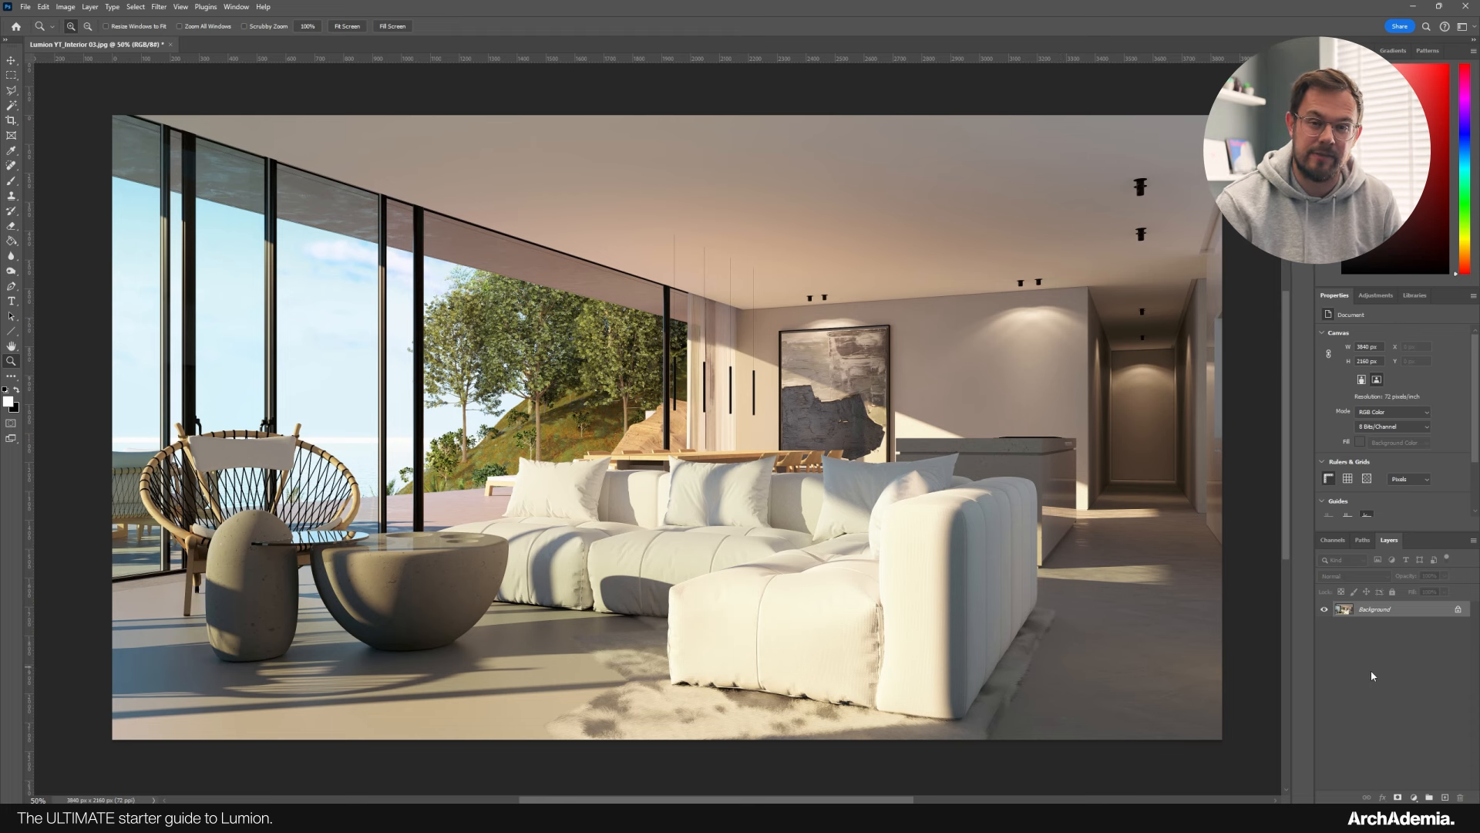
In Photoshop, duplicate the Interior 03 render's Background layer and open the Camera Raw Filter on the copy.
{"action": "key", "text": "ctrl+j"}
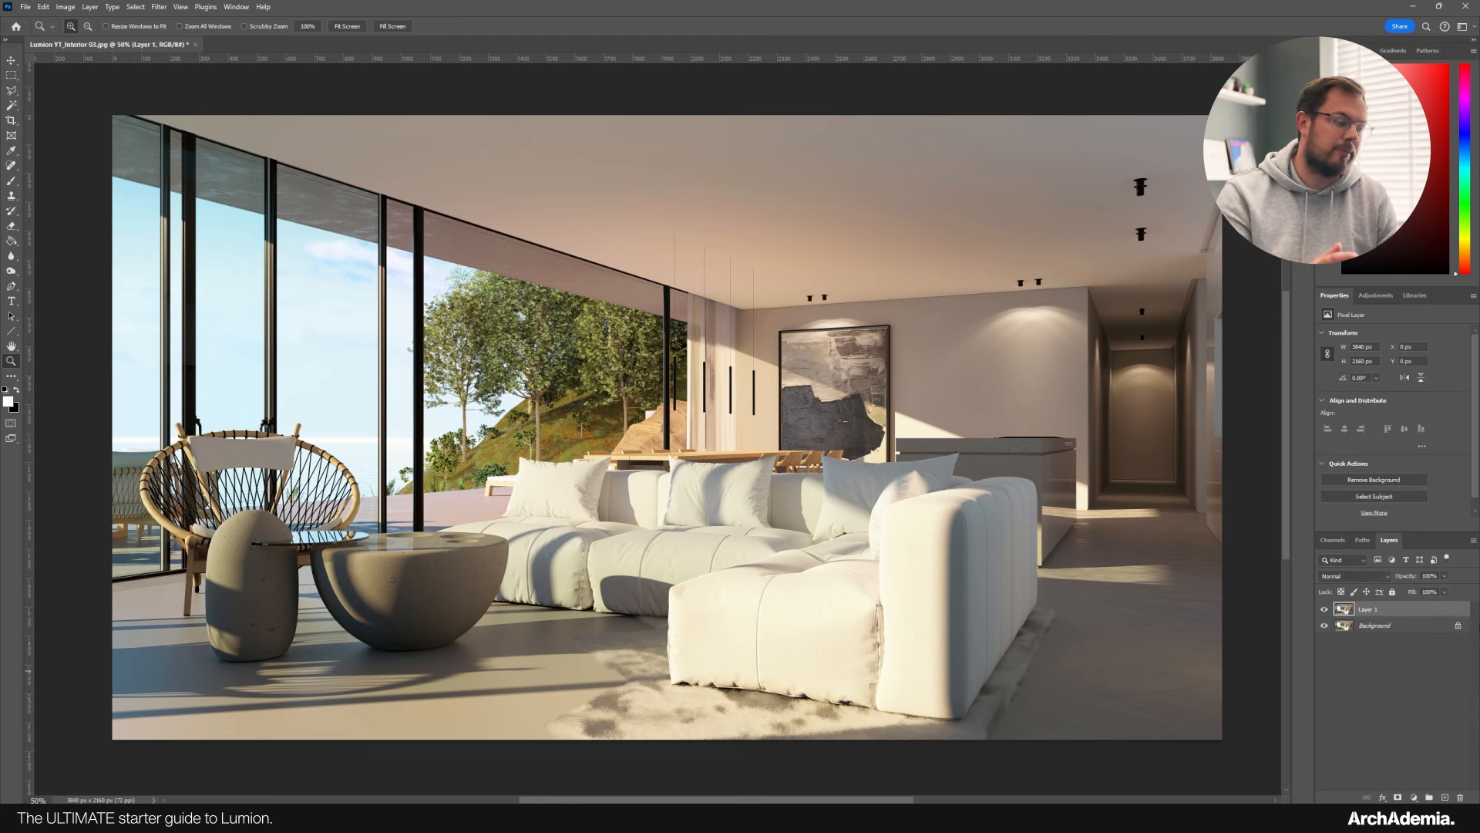
{"action": "left_click", "coordinate": [159, 7]}
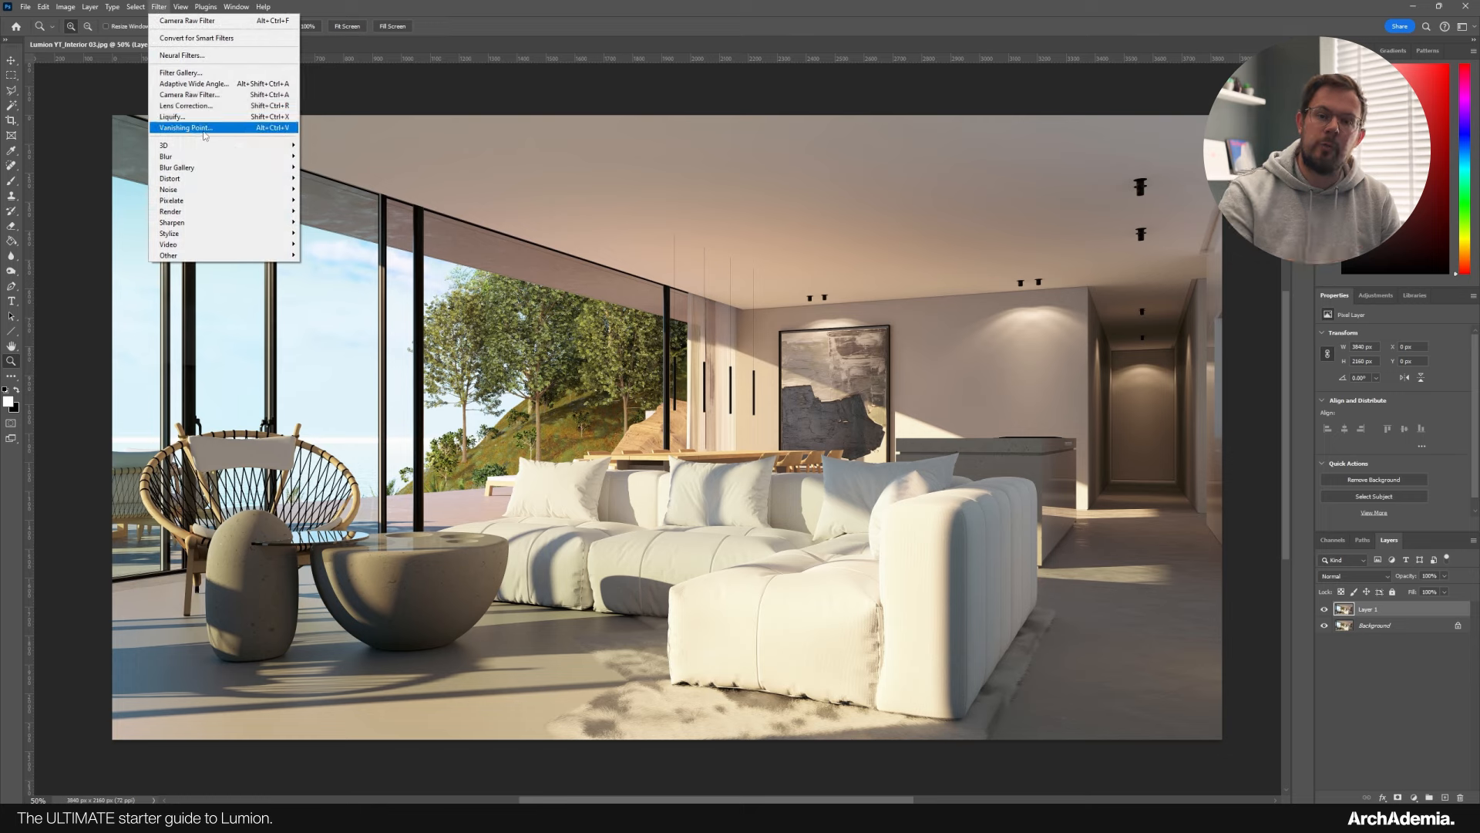
{"action": "left_click", "coordinate": [190, 95]}
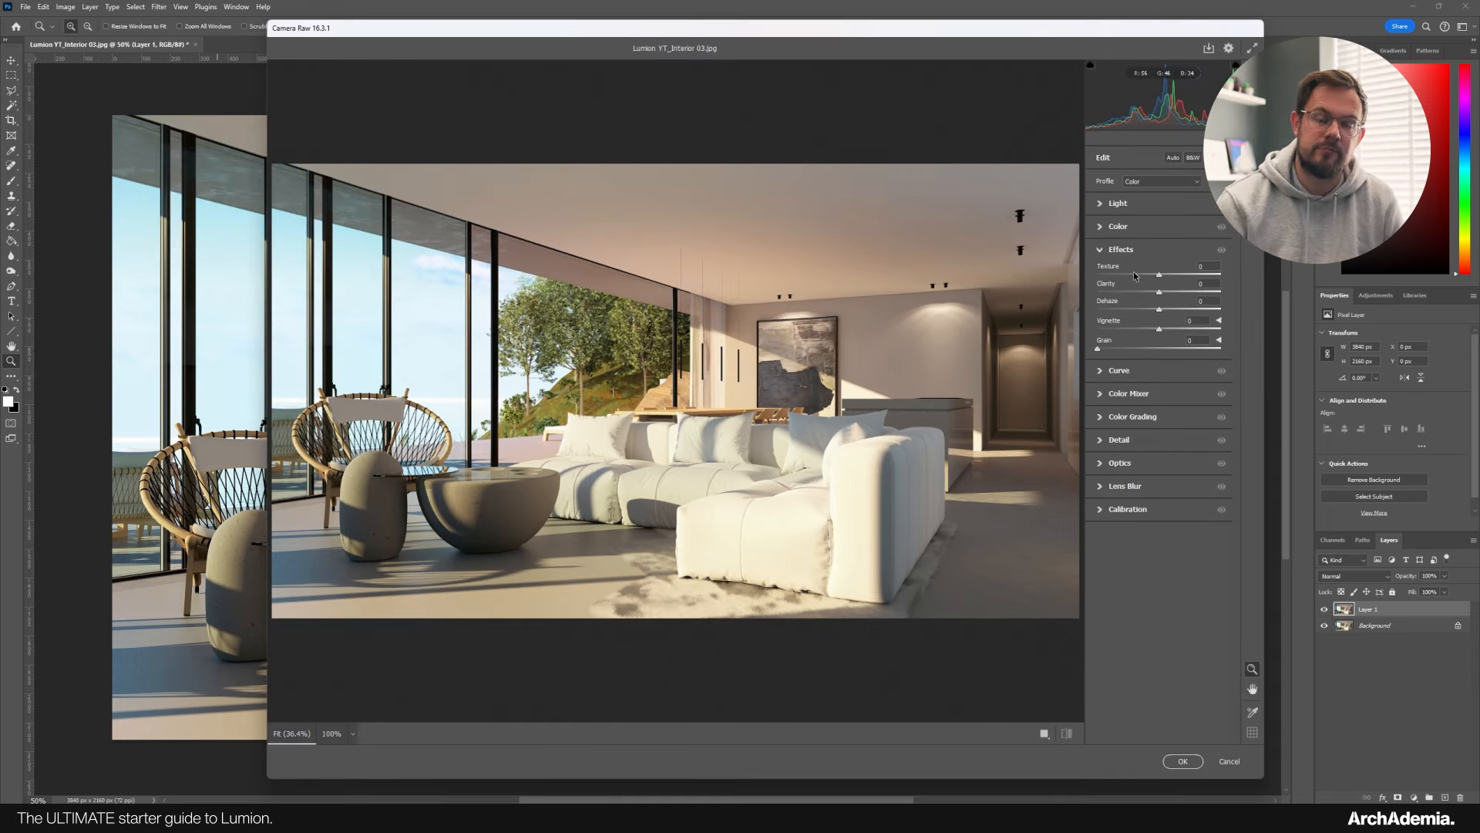
Set the light values to exposure +0.30, contrast +21, highlights -37, shadows +22, whites +14 and blacks -24.
{"action": "left_click", "coordinate": [1113, 206]}
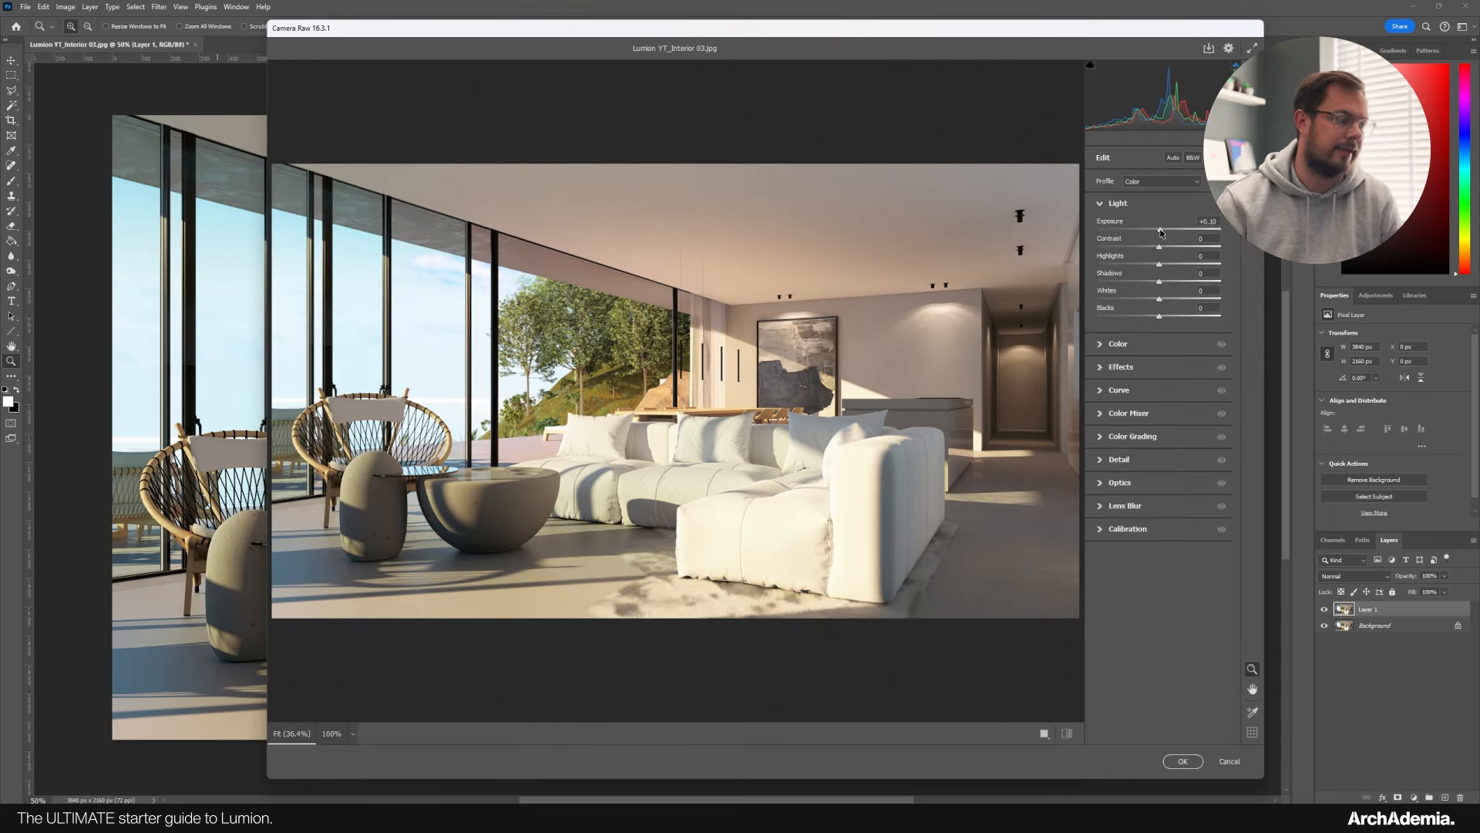
{"action": "left_click_drag", "start_coordinate": [1162, 232], "coordinate": [1164, 232]}
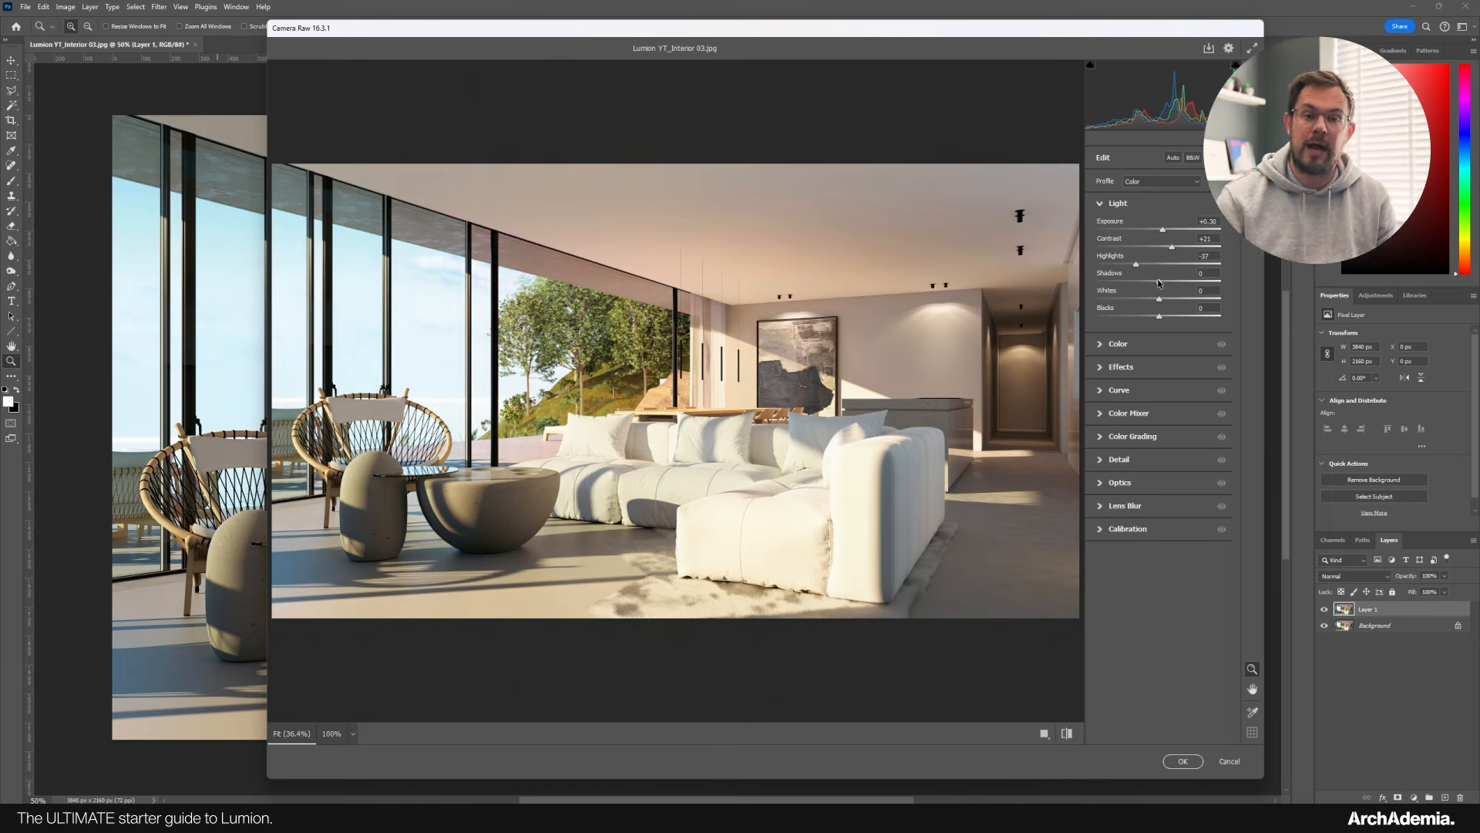
{"action": "left_click_drag", "start_coordinate": [1159, 282], "coordinate": [1174, 281]}
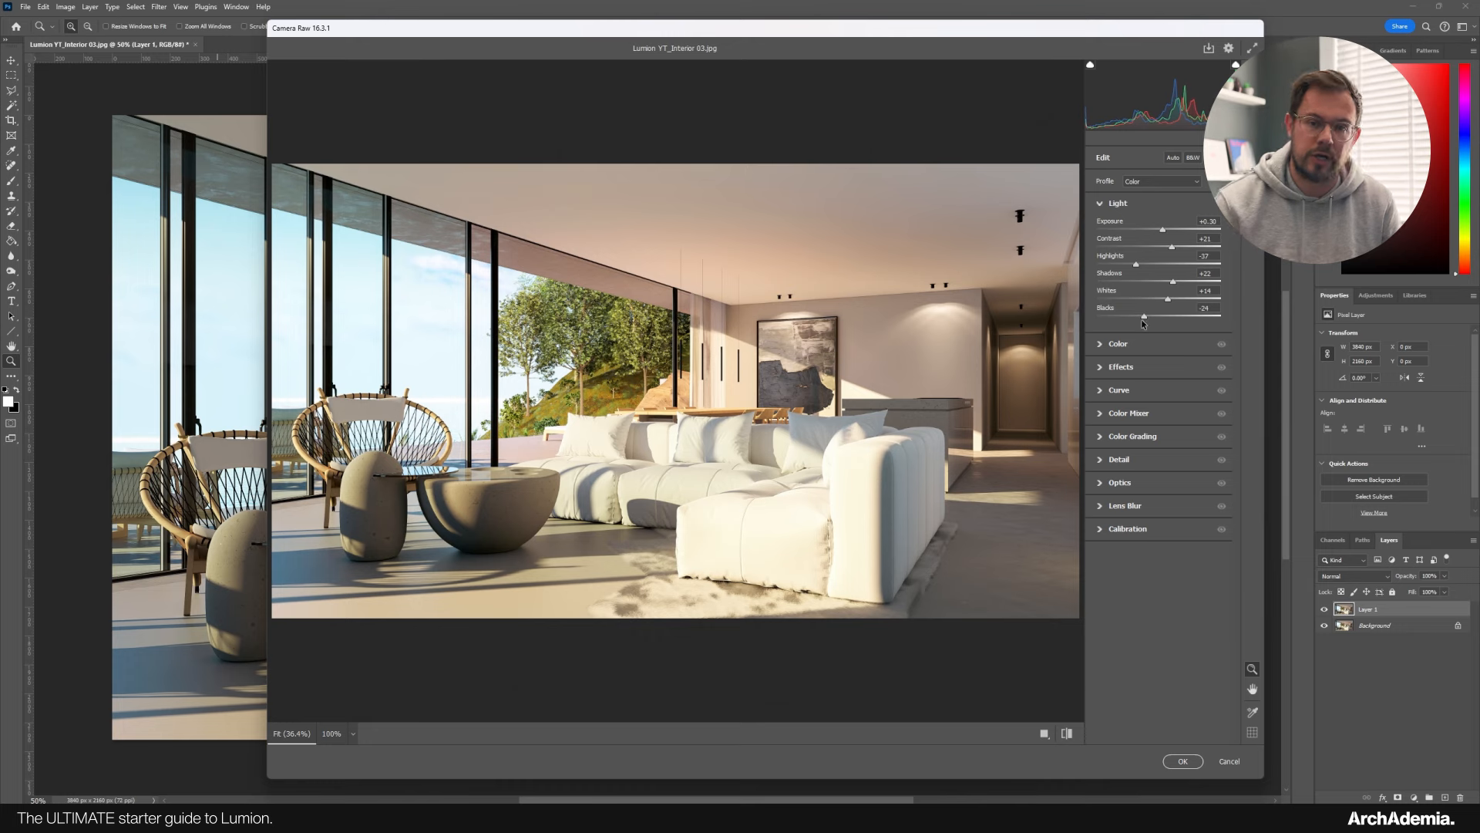
Set the color values to temperature +3, tint +4, vibrance +13 and saturation -7.
{"action": "left_click", "coordinate": [1157, 344]}
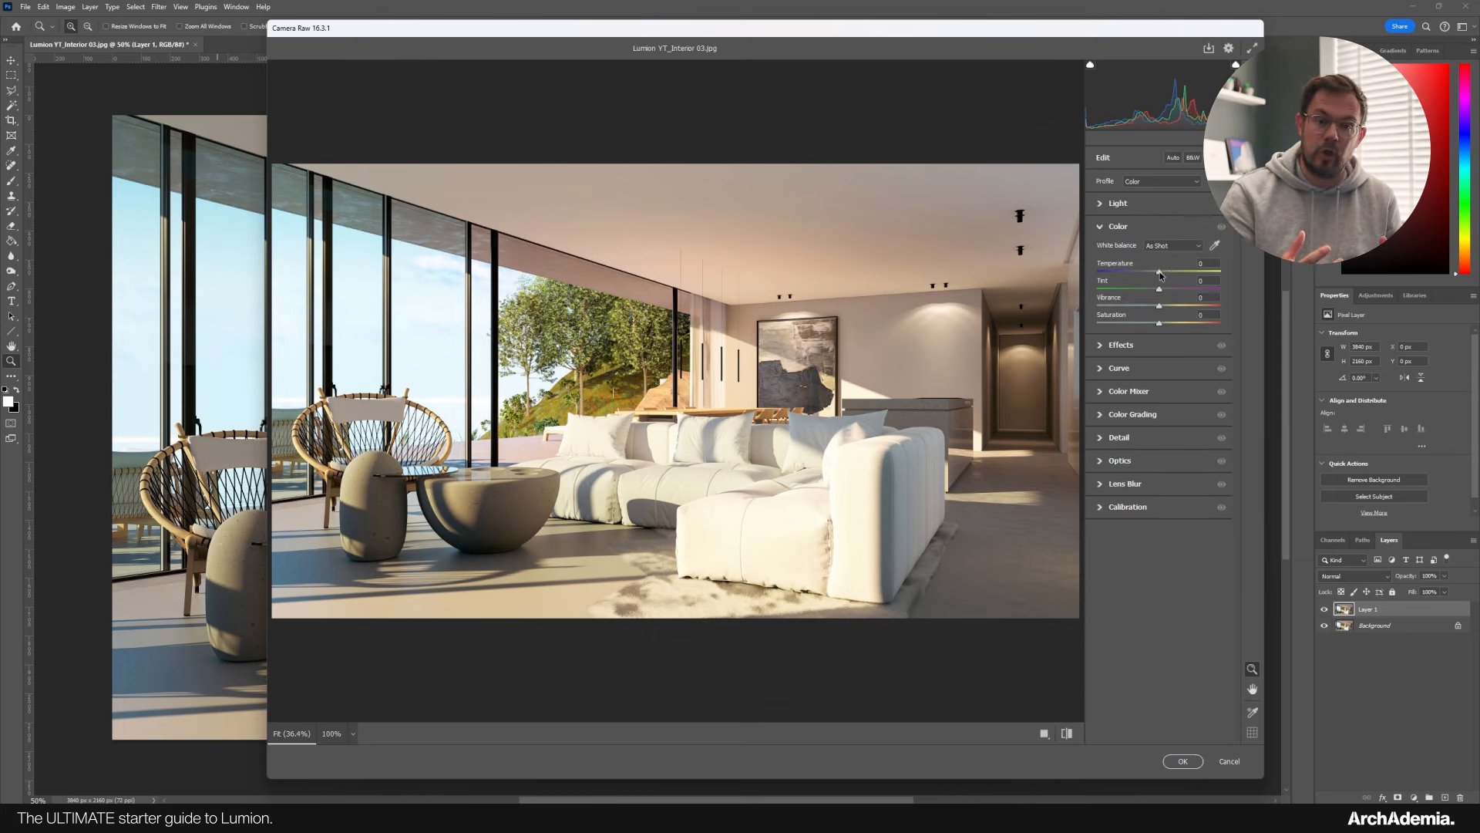
{"action": "left_click_drag", "start_coordinate": [1161, 275], "coordinate": [1165, 275]}
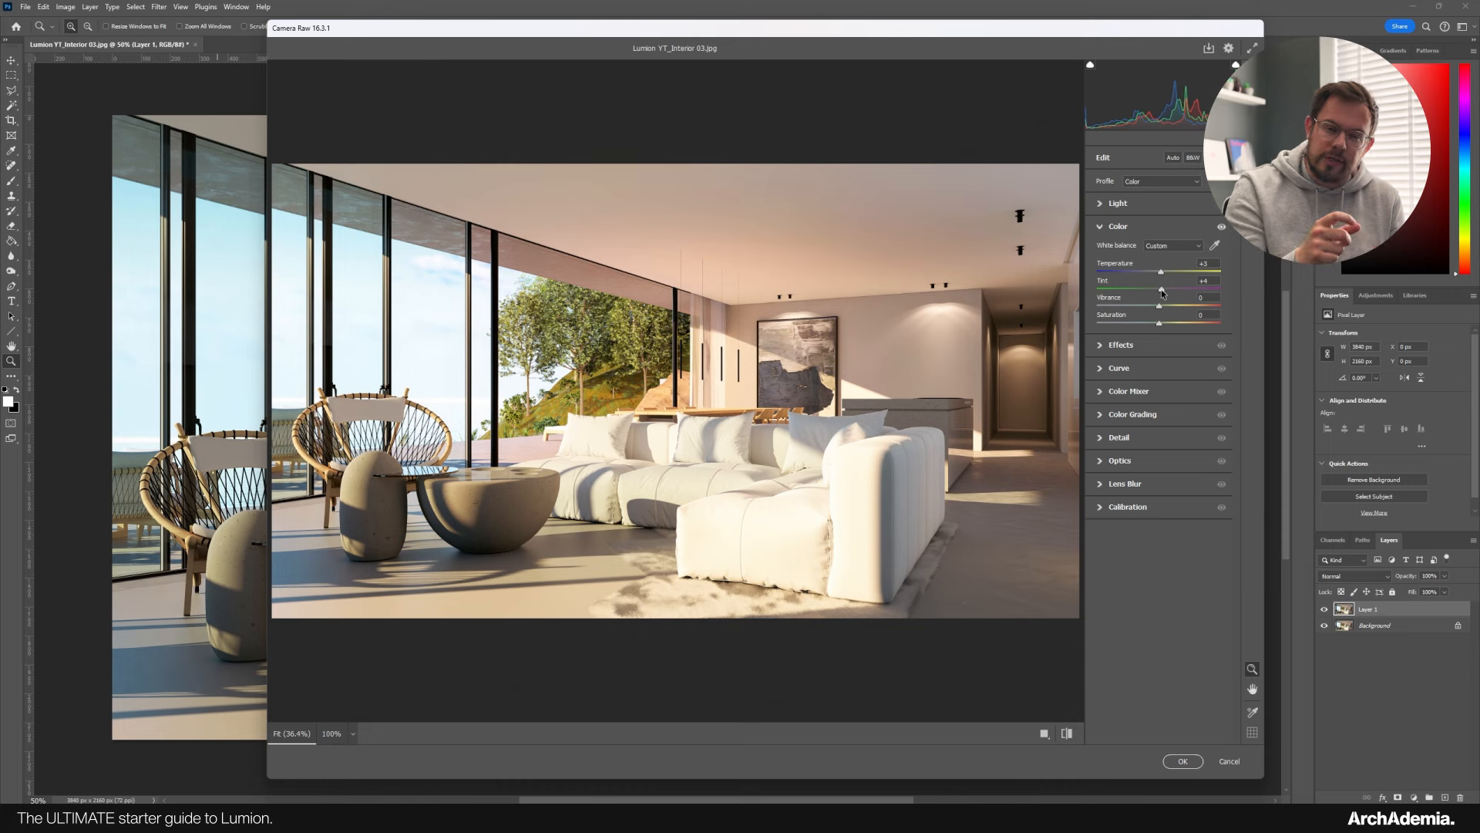
{"action": "left_click_drag", "start_coordinate": [1163, 289], "coordinate": [1161, 291]}
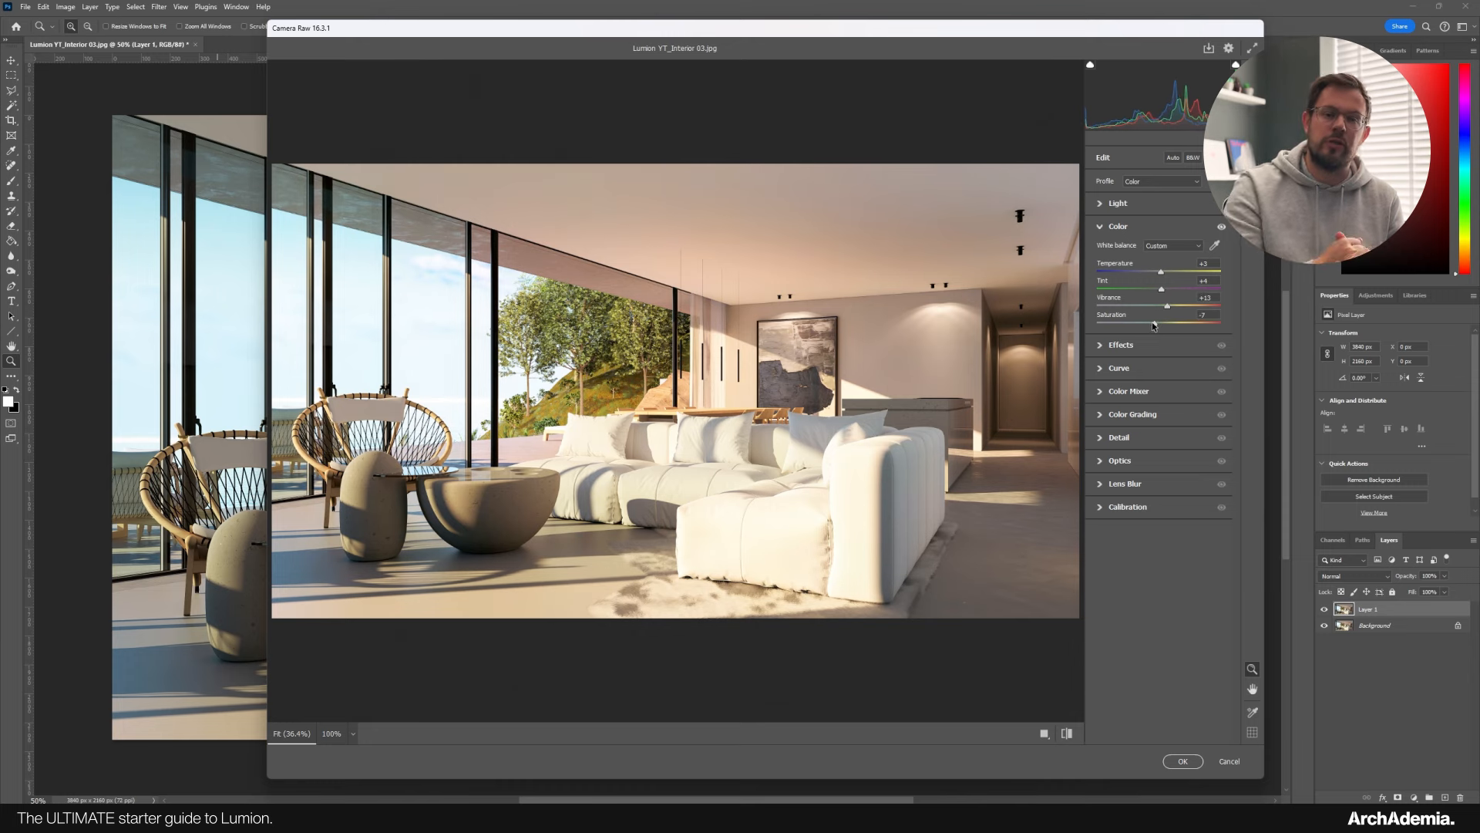
Set the effects to texture +20, clarity +15, dehaze -9 and vignette -6.
{"action": "left_click", "coordinate": [1125, 349]}
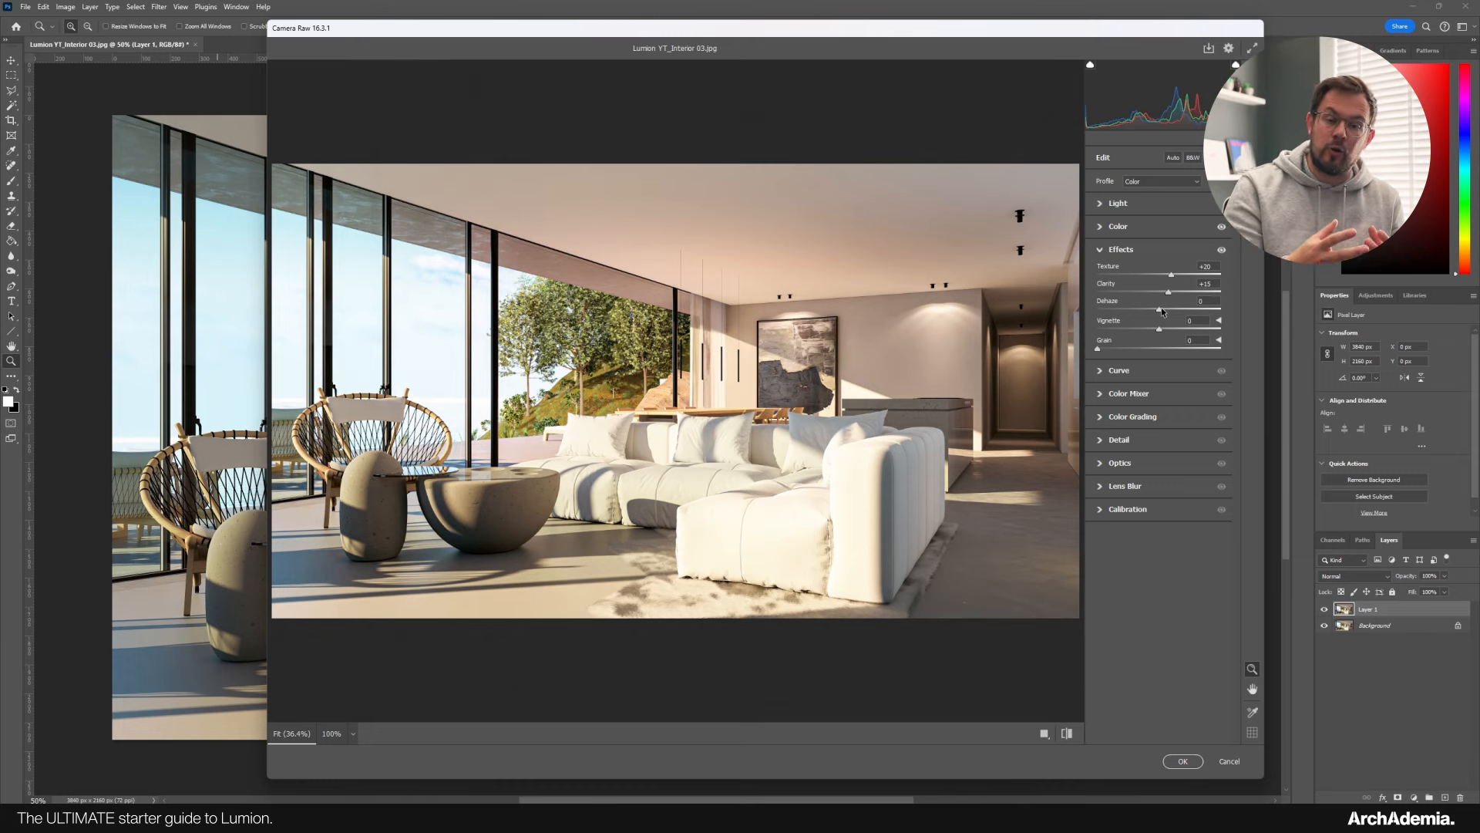
{"action": "left_click_drag", "start_coordinate": [1159, 311], "coordinate": [1155, 333]}
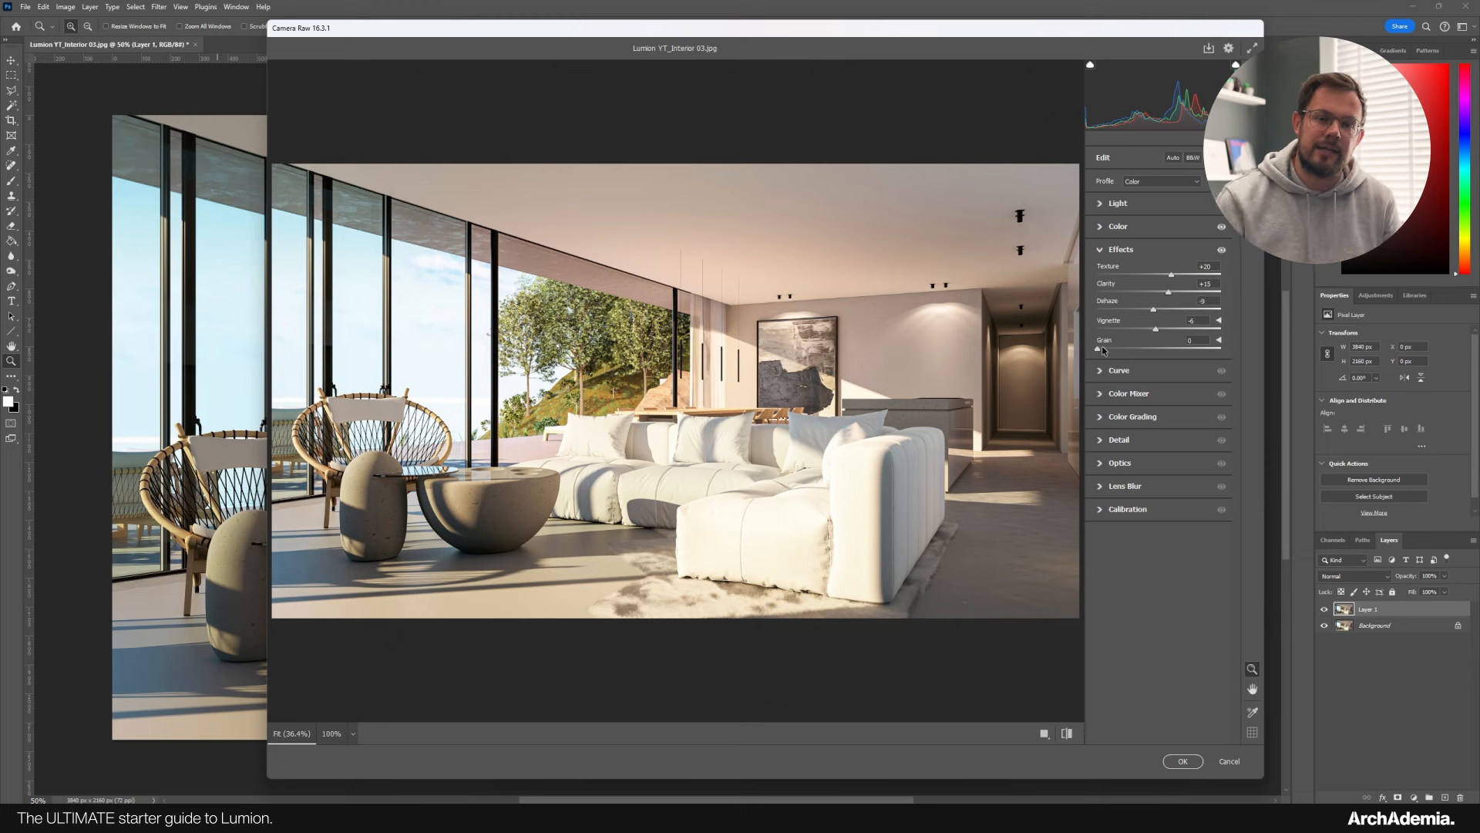